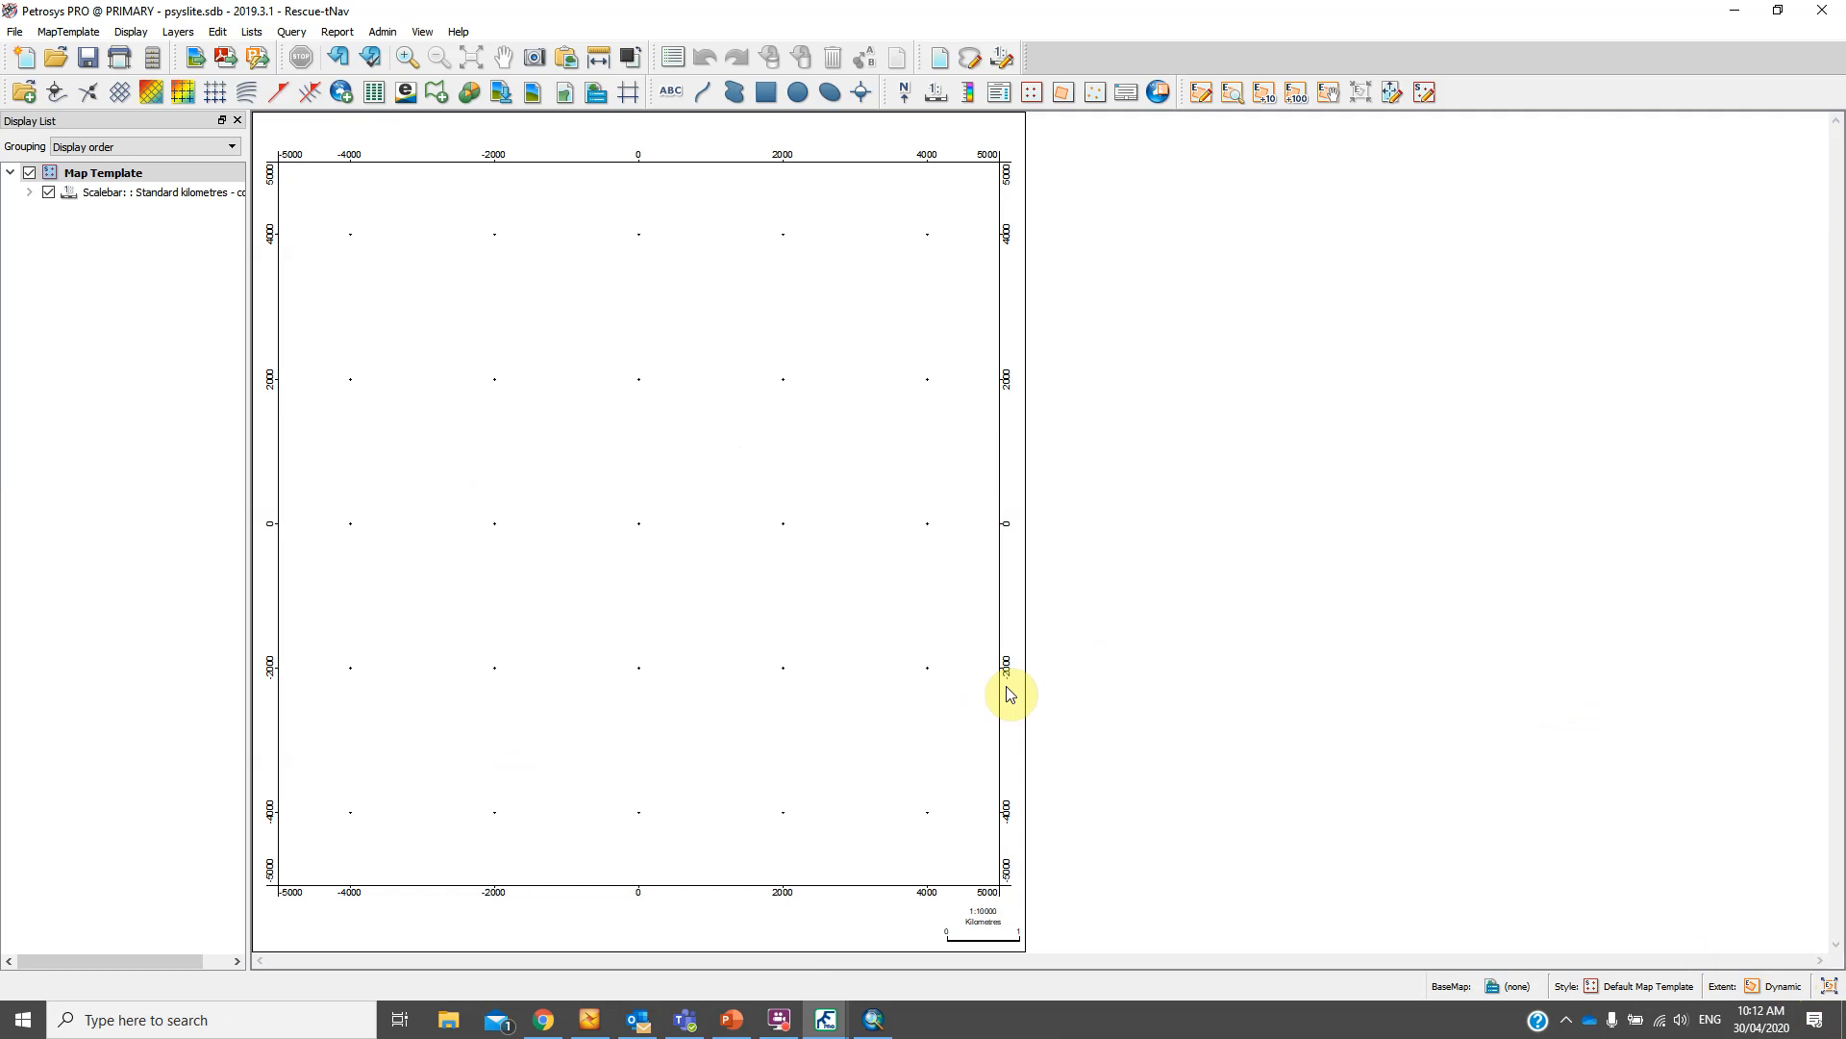
# Start a new grid colorfill display with Rescue file as its data source
pyautogui.click(132, 36)
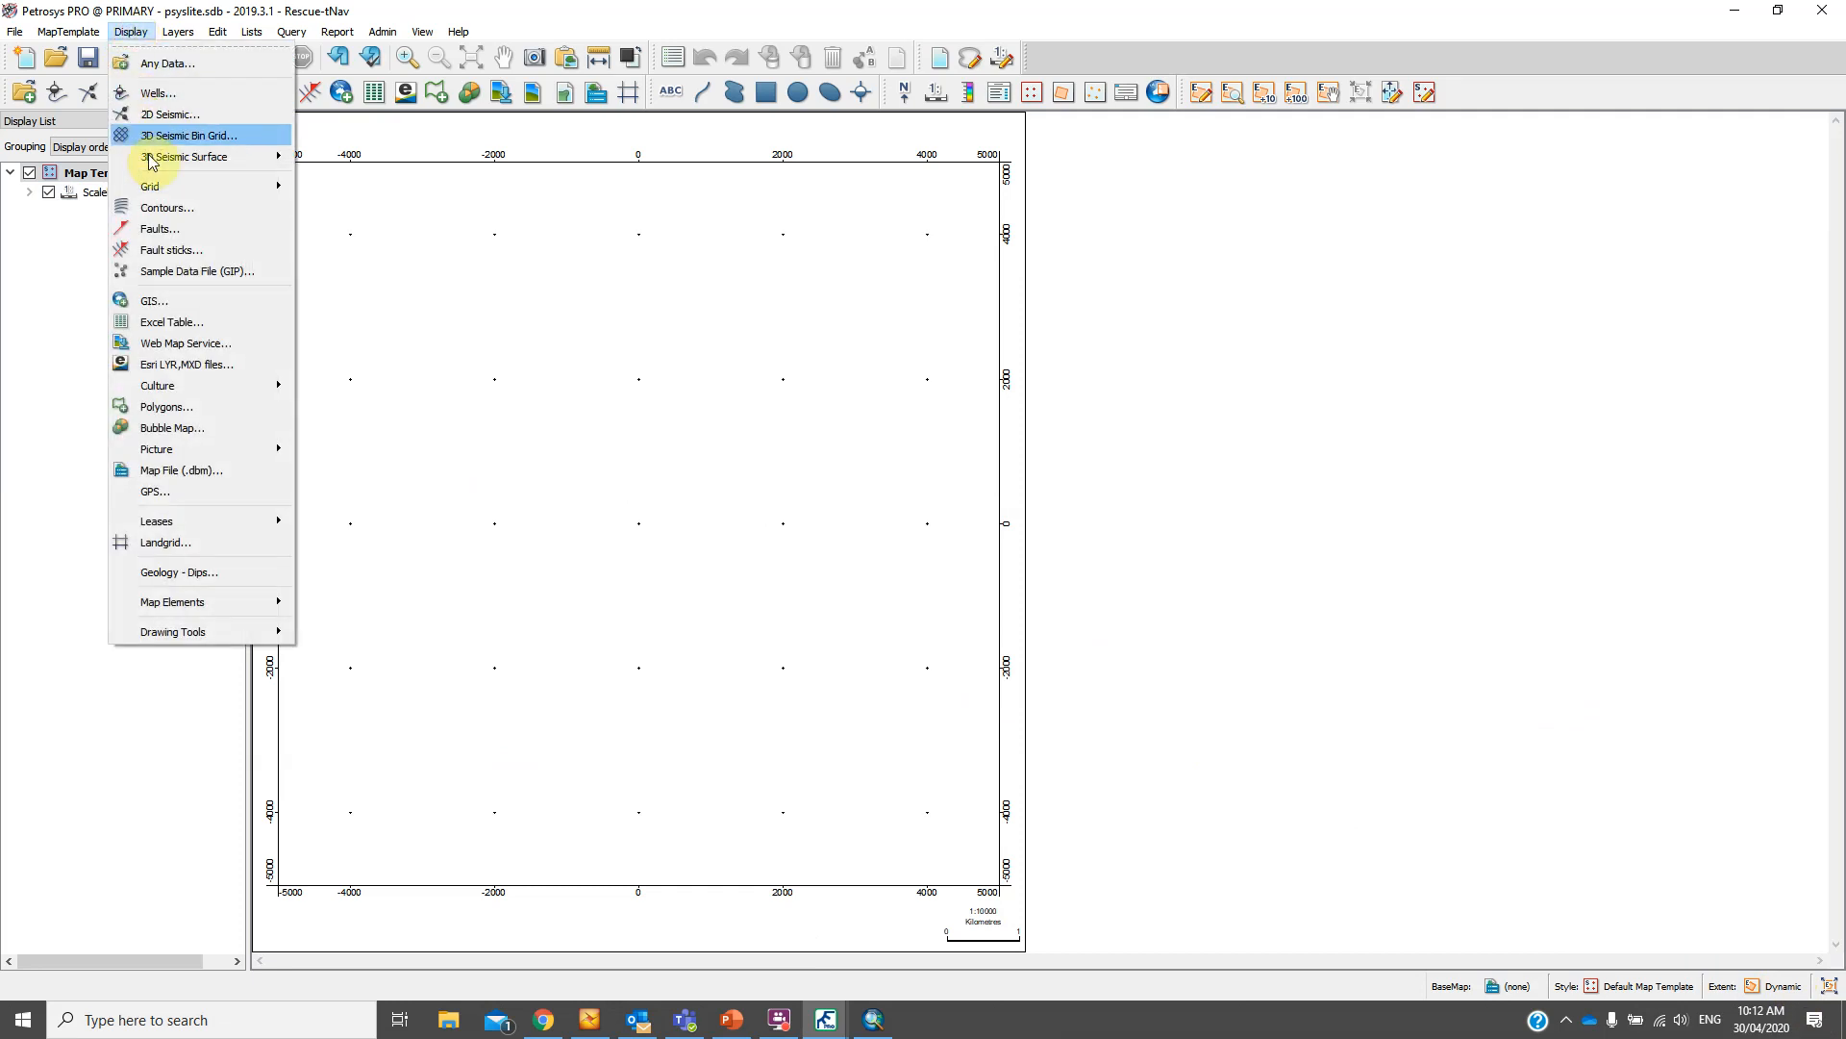
pyautogui.moveTo(146, 188)
pyautogui.click(312, 193)
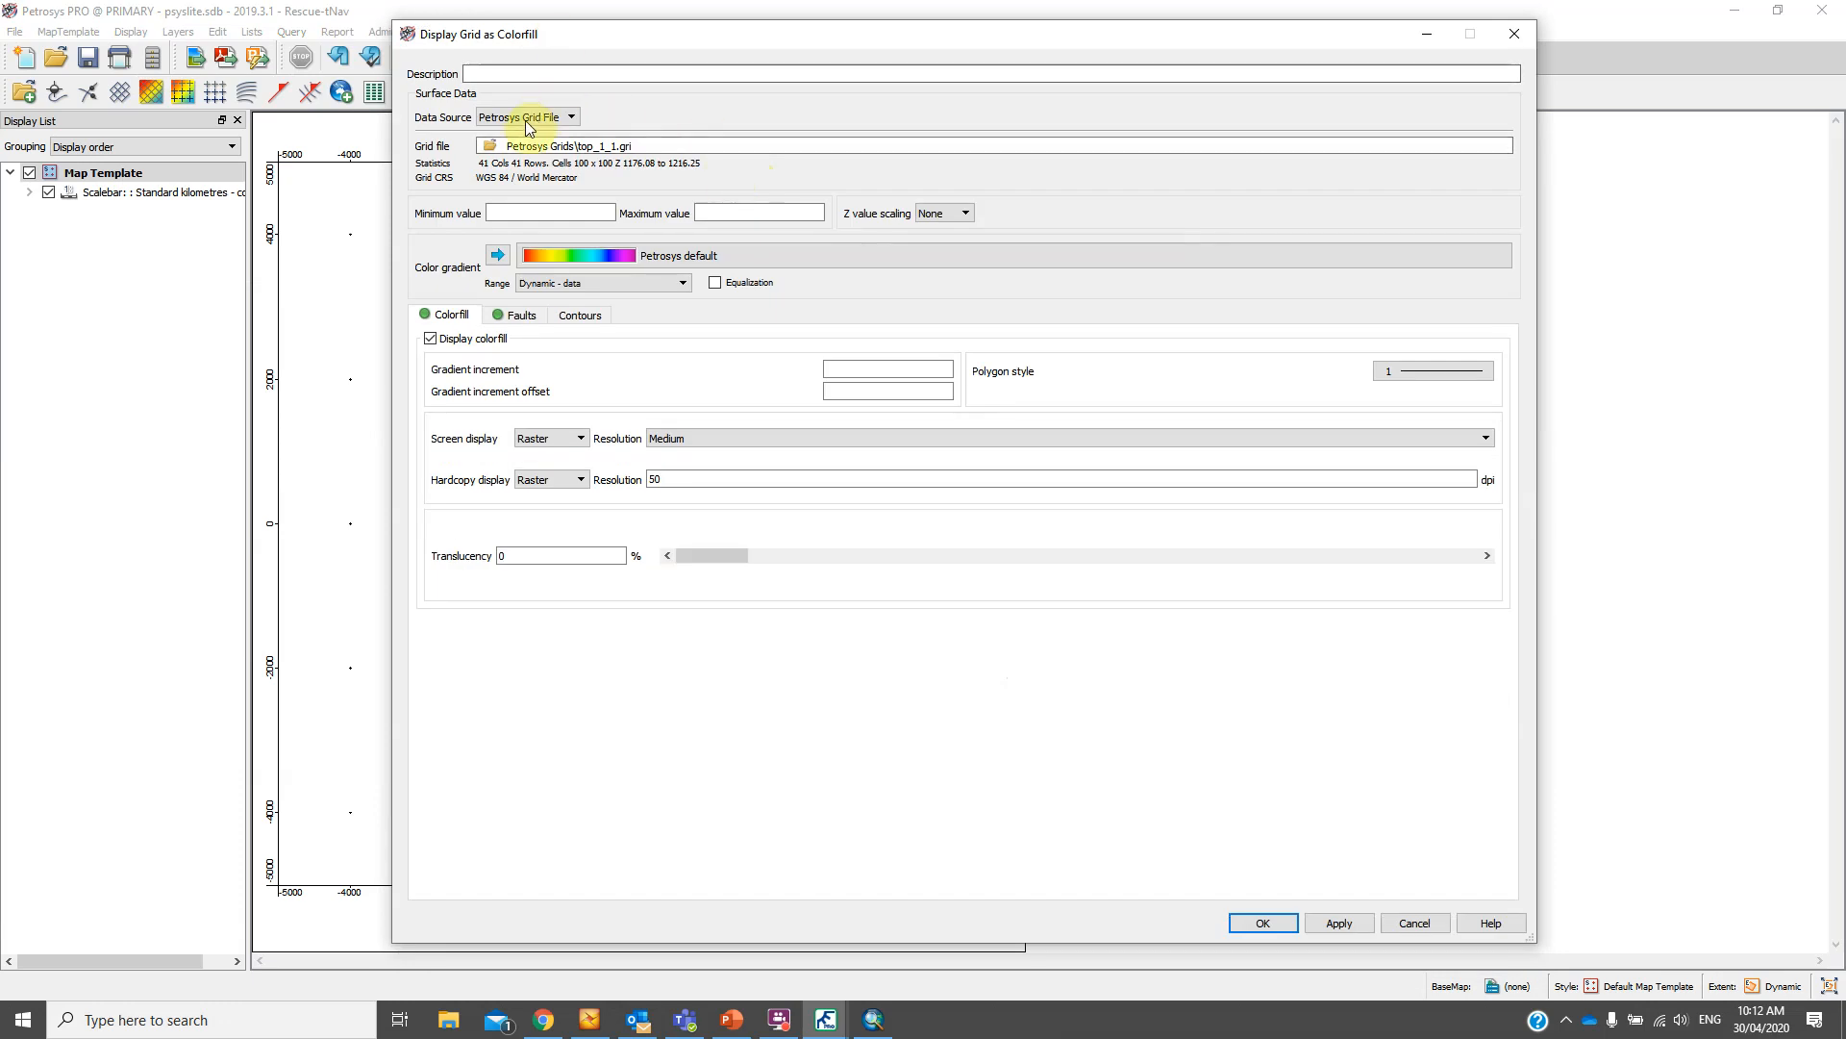
pyautogui.click(519, 119)
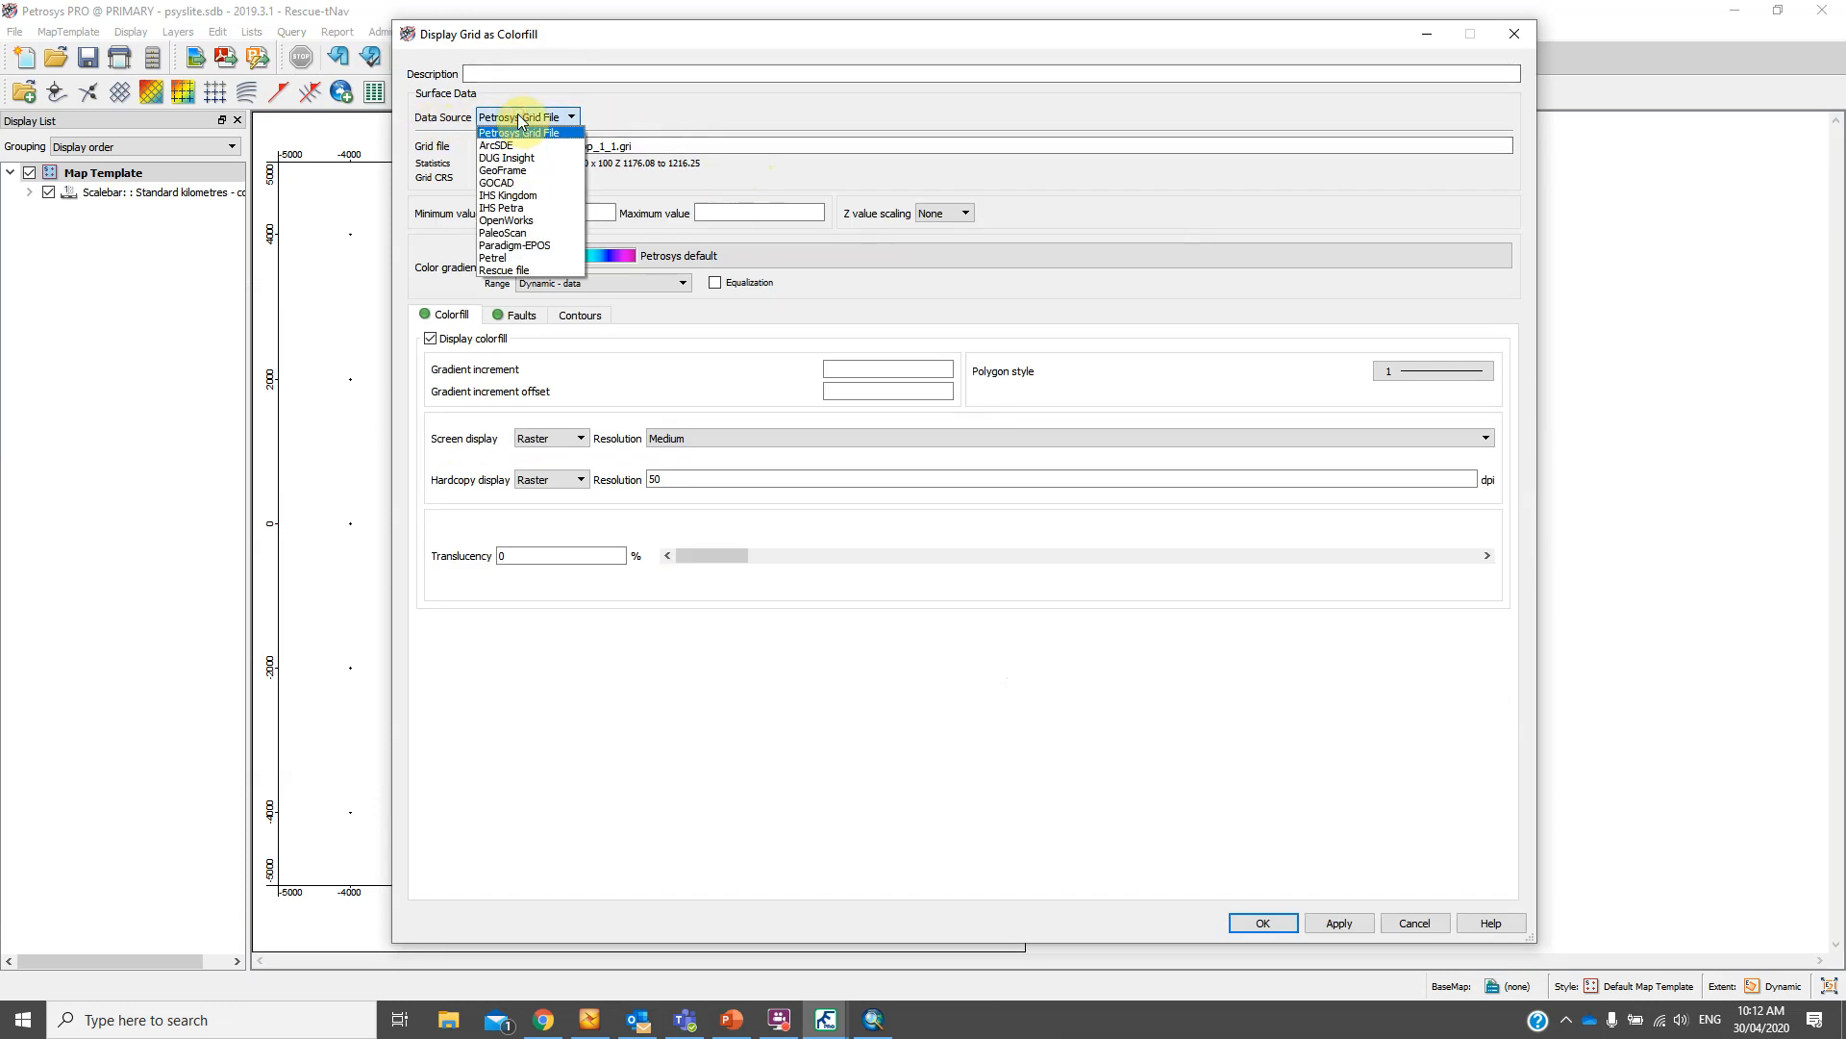
pyautogui.click(523, 270)
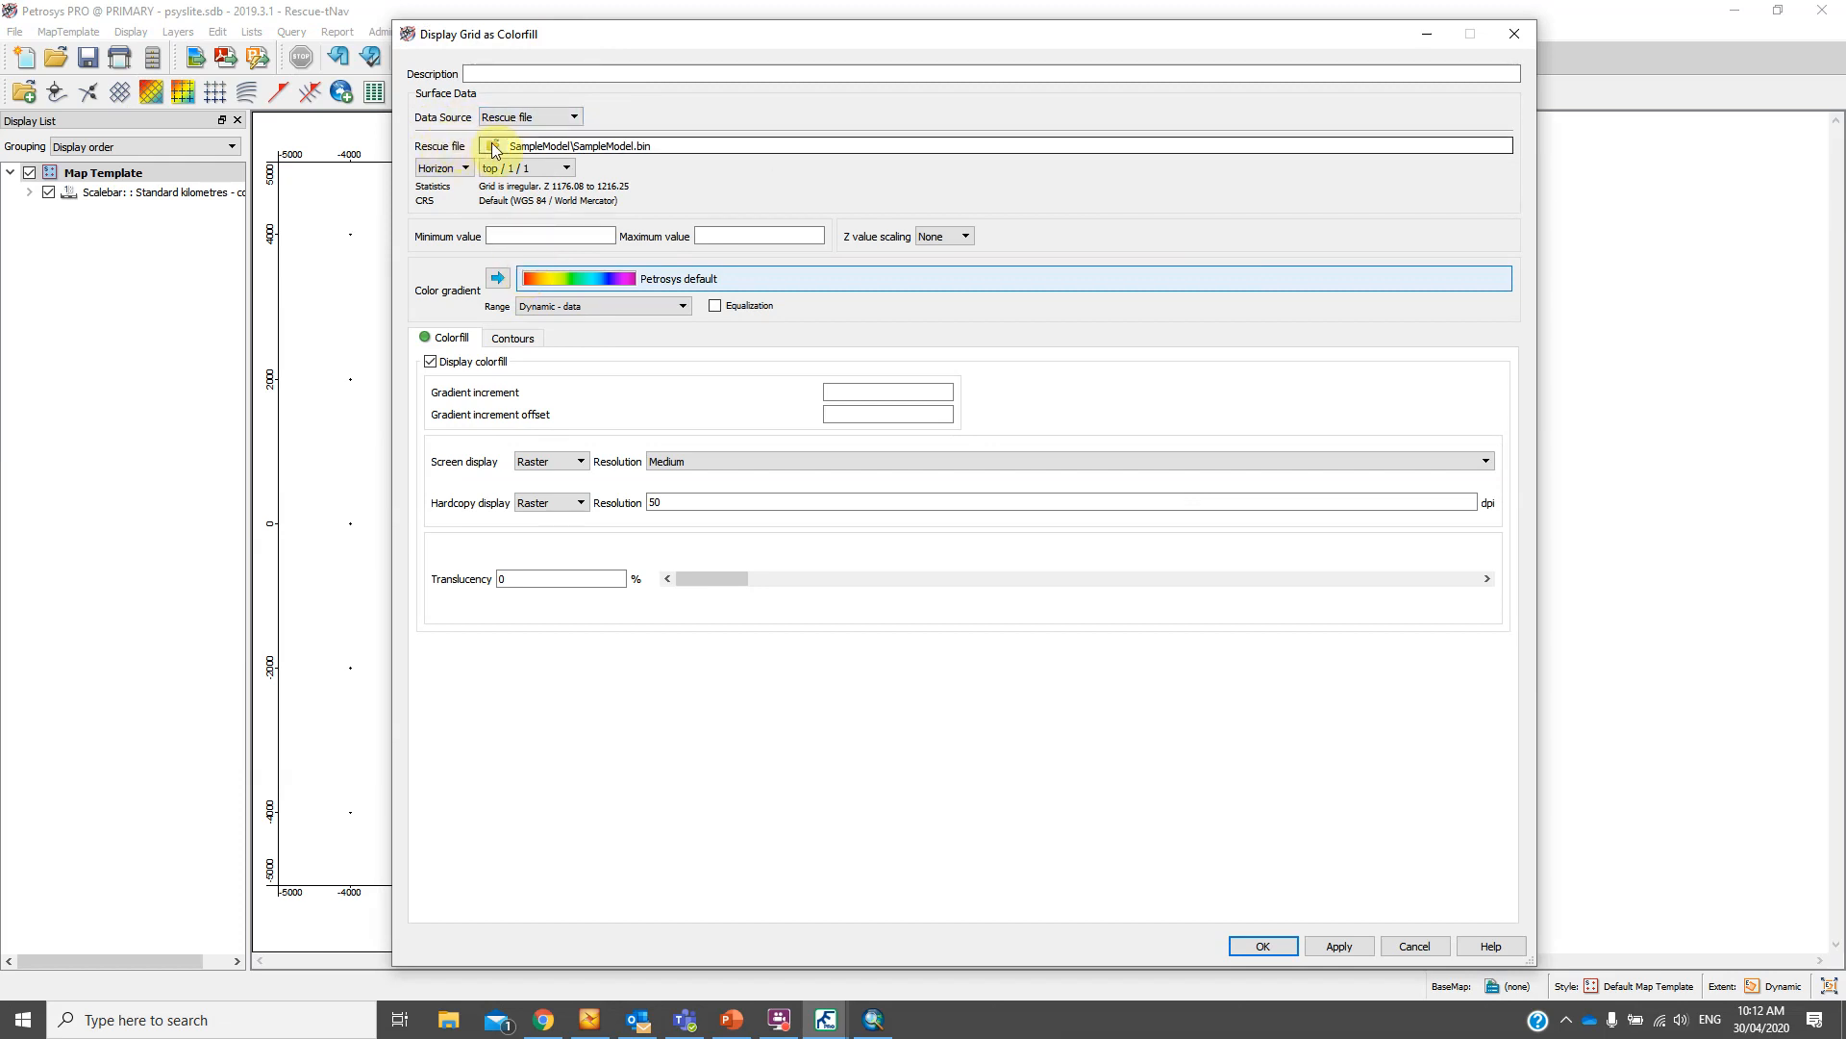
# Choose SampleModel.bin from the SampleModel folder as the Rescue file
pyautogui.click(578, 144)
pyautogui.click(493, 145)
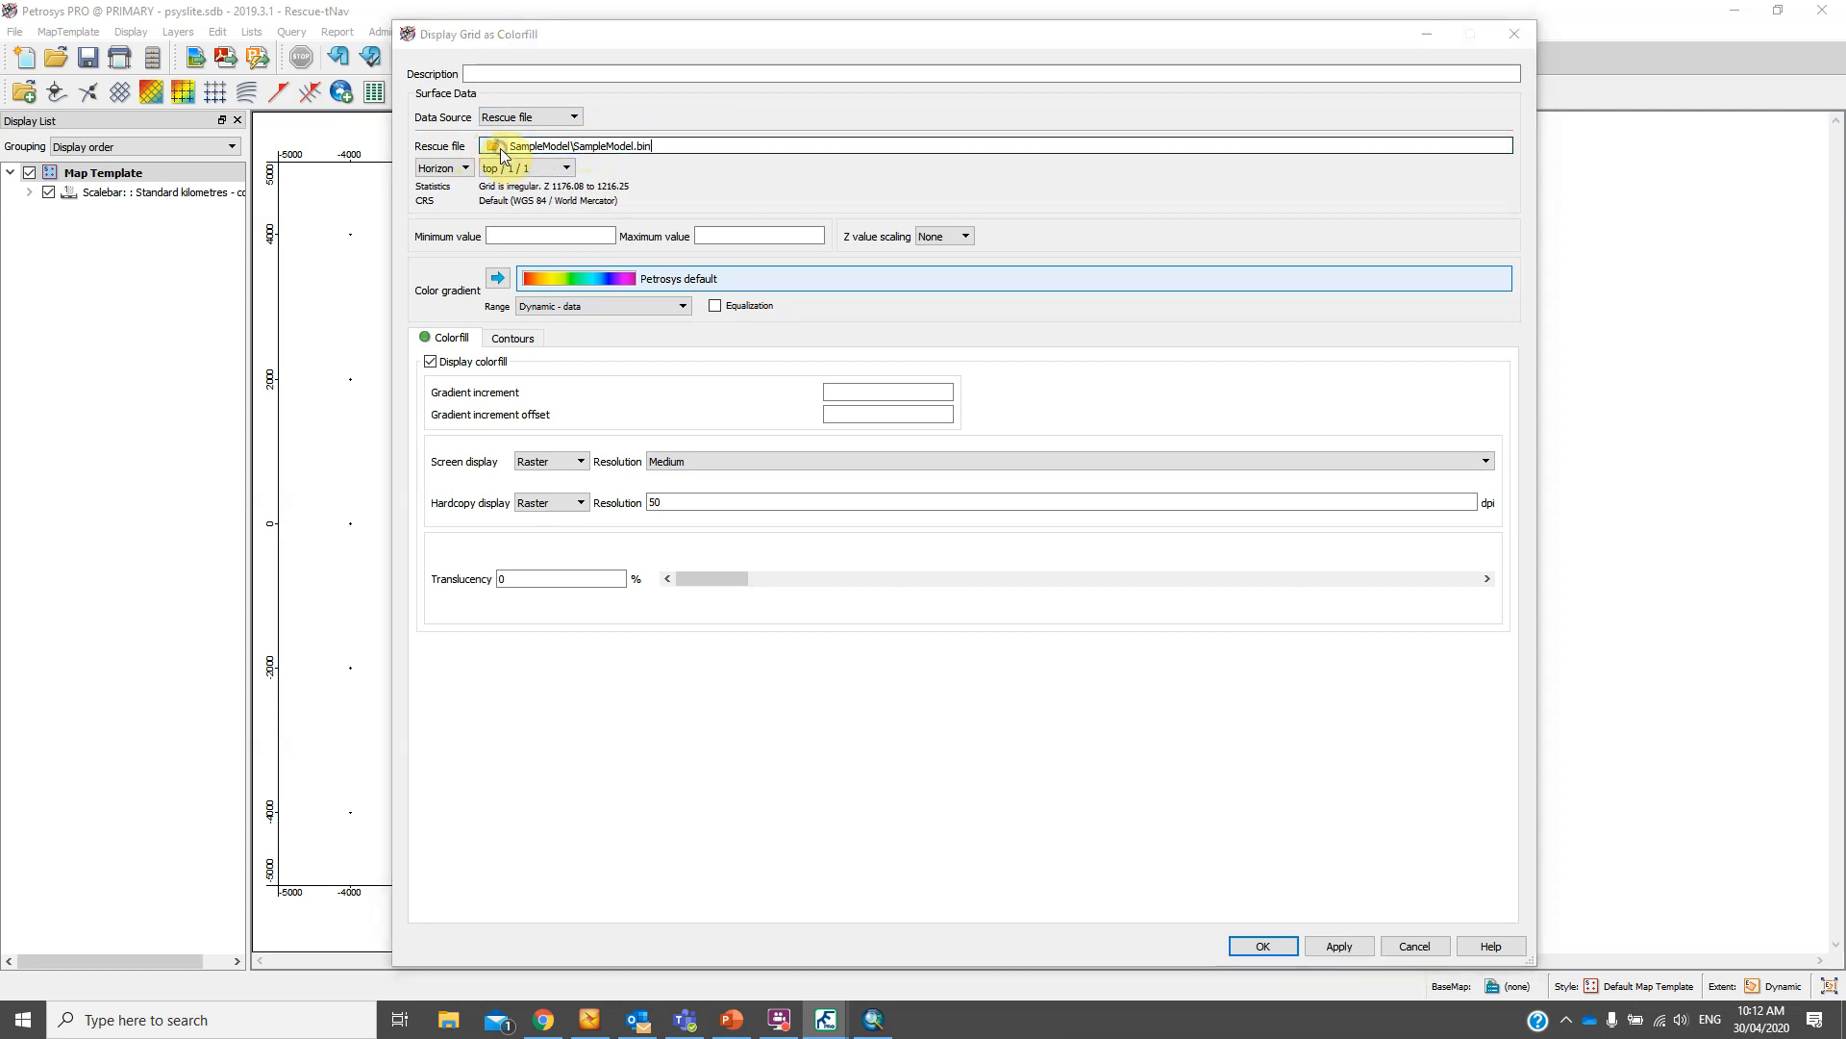
pyautogui.click(639, 188)
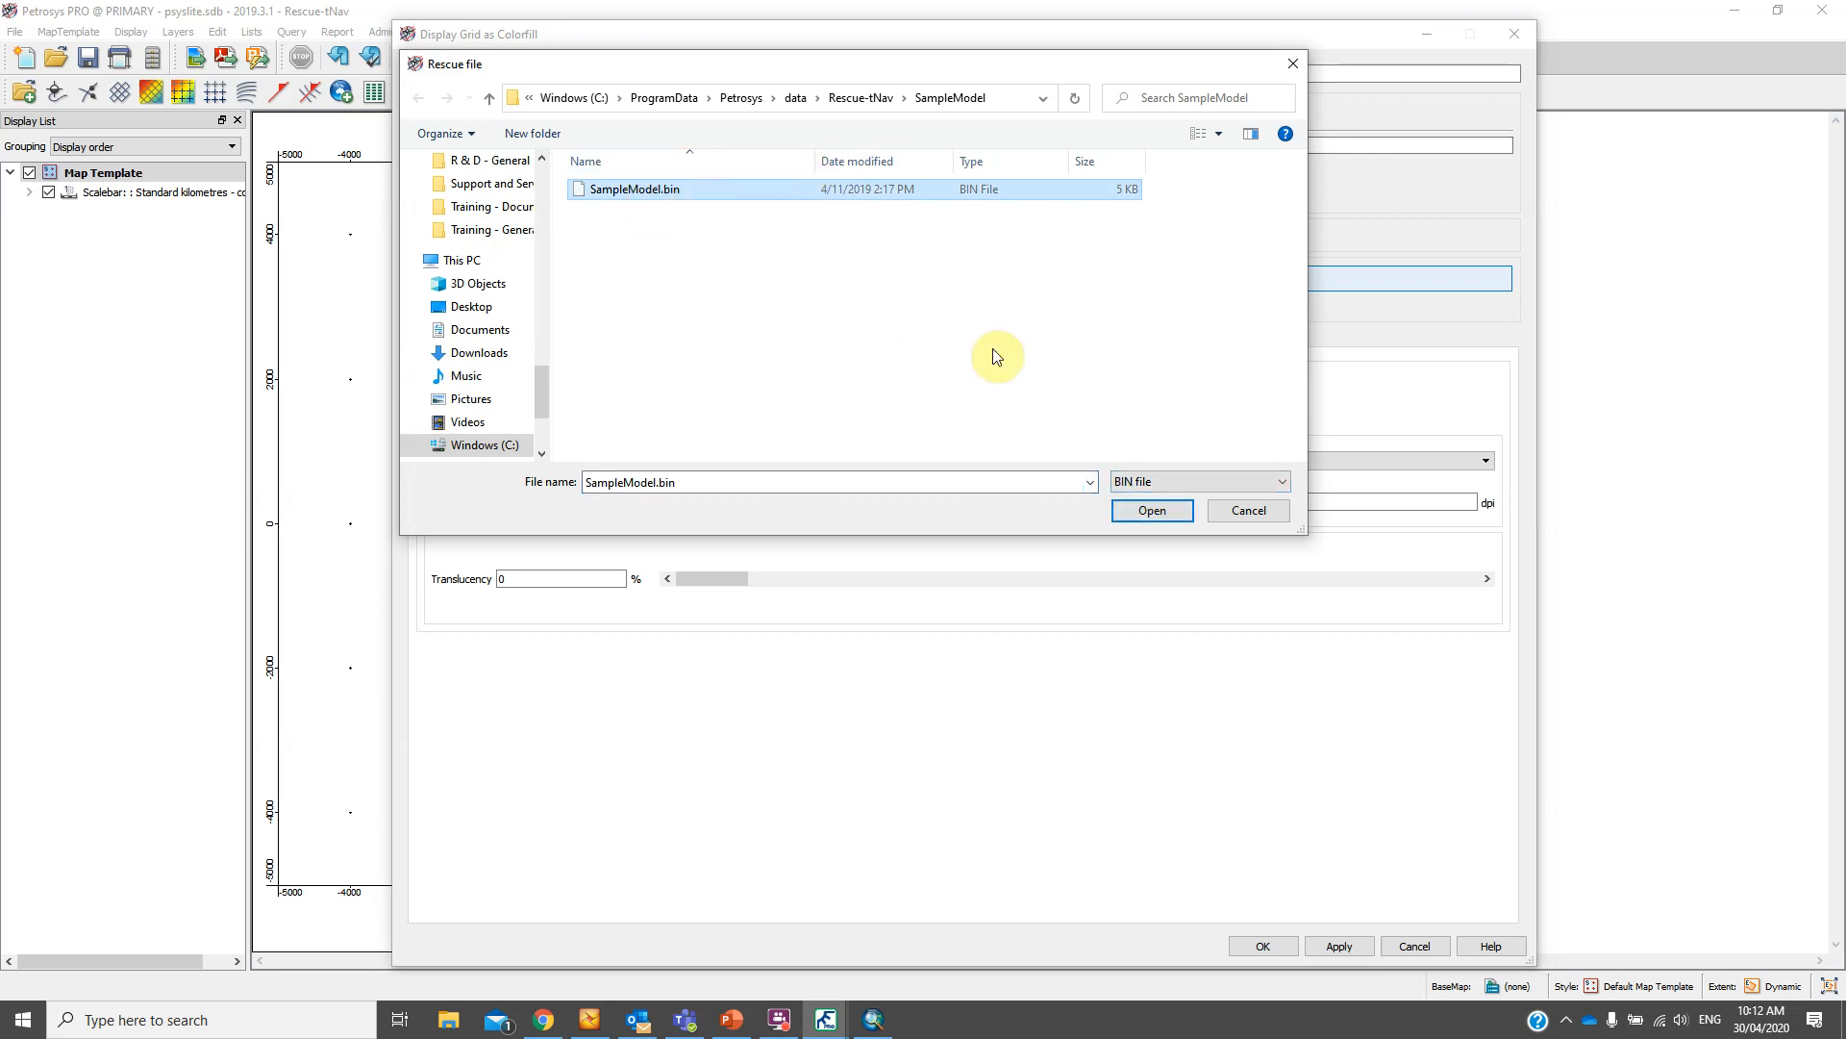
pyautogui.click(1150, 509)
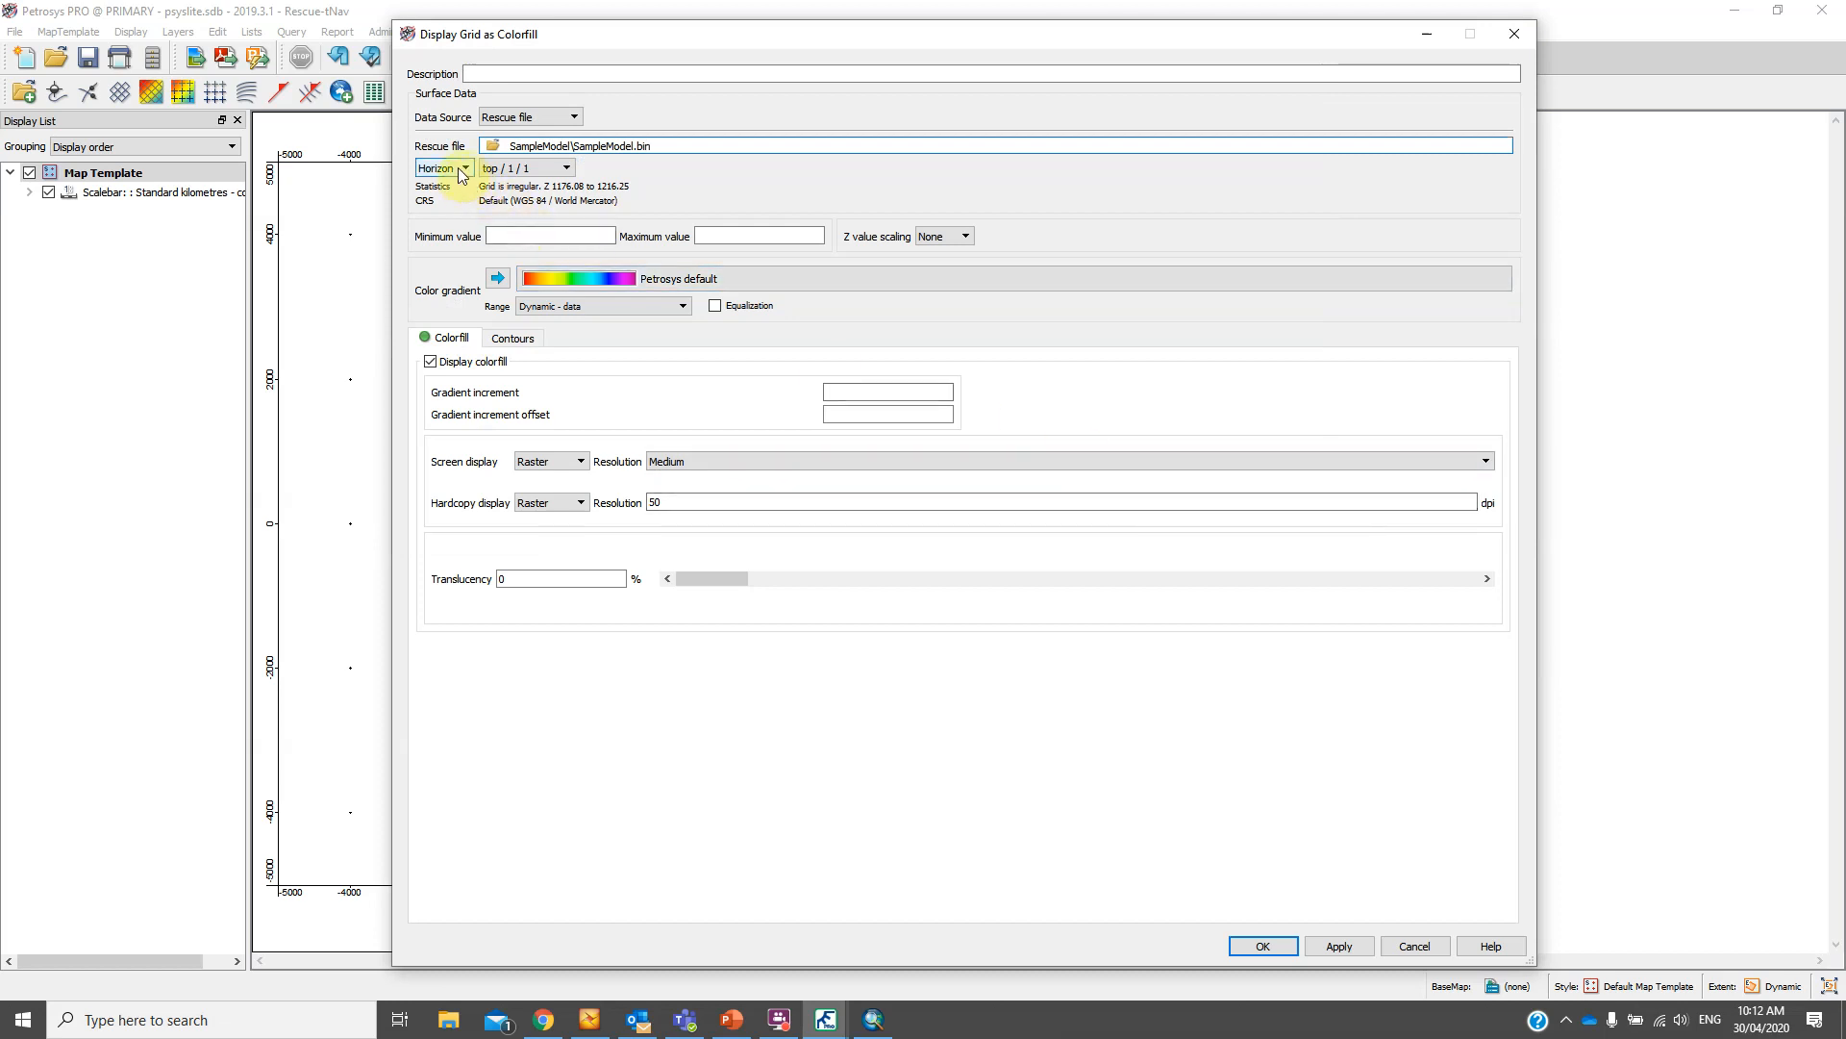
# Examine the property and geologic horizon number options for the Grid surface type, and return the type to Horizon
pyautogui.click(462, 169)
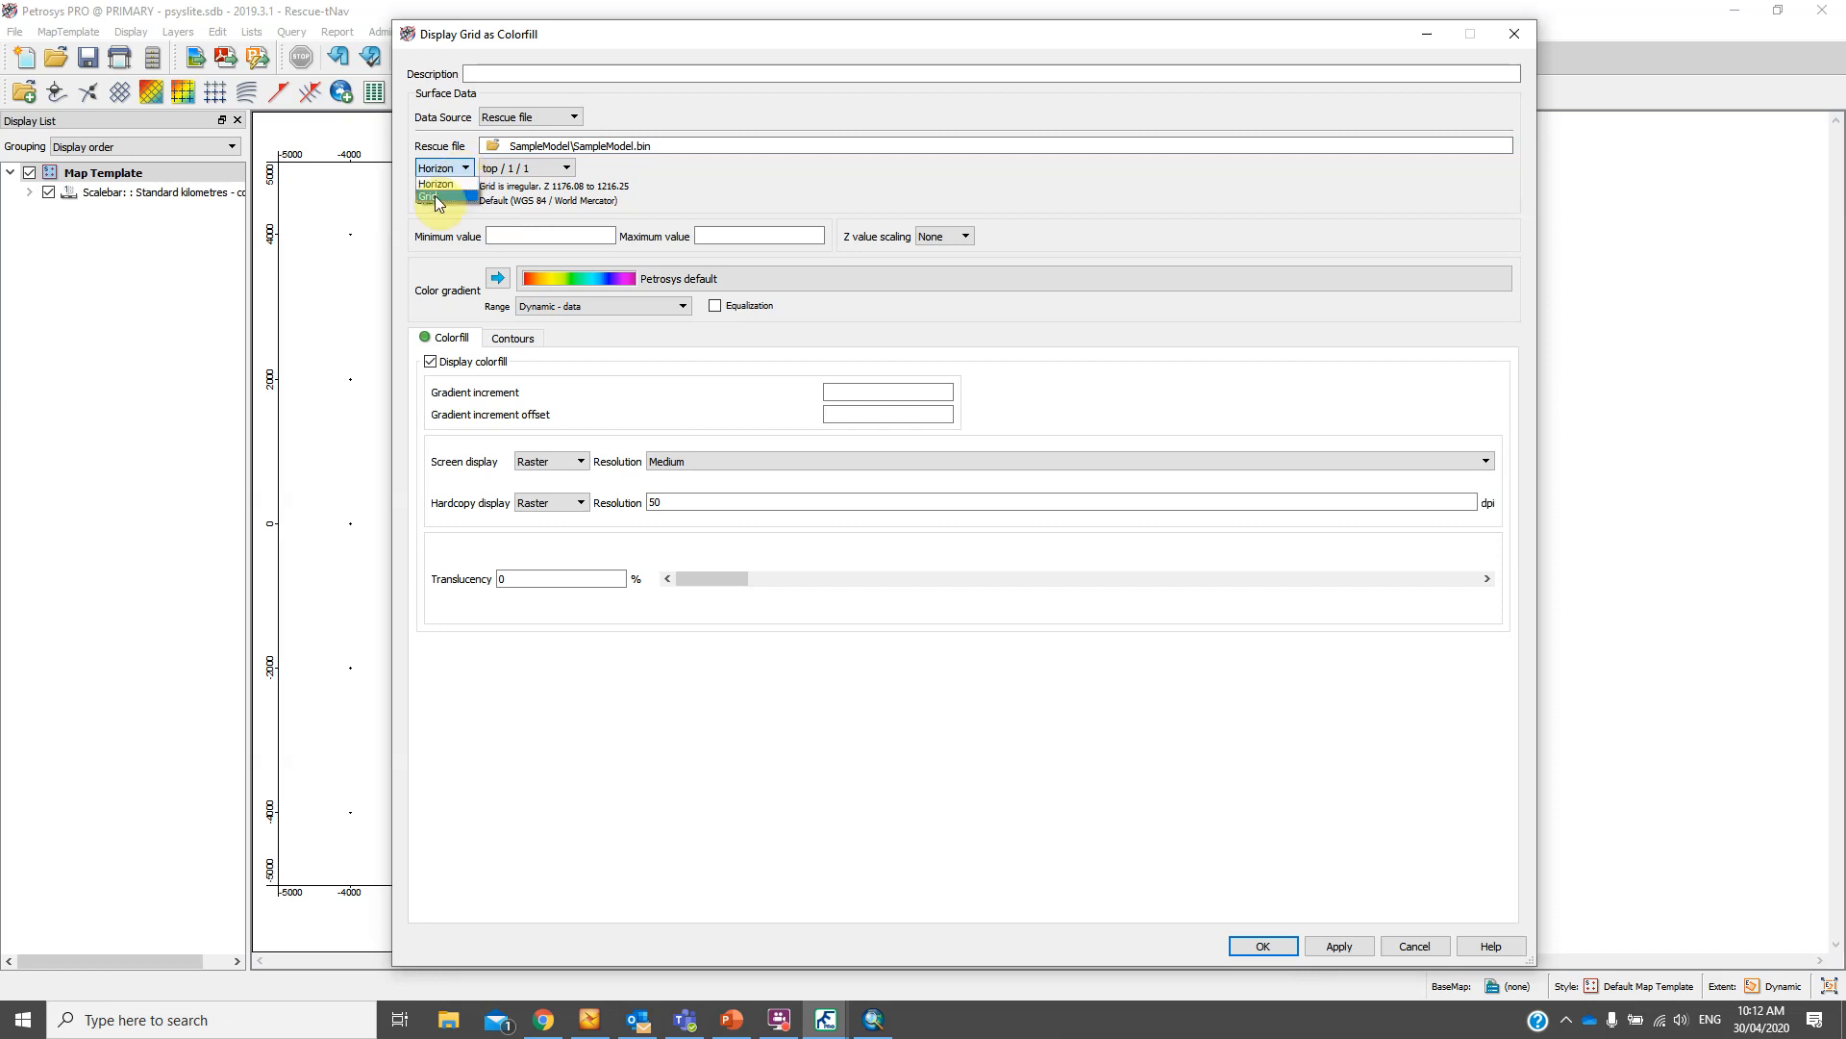
pyautogui.click(428, 196)
pyautogui.click(717, 169)
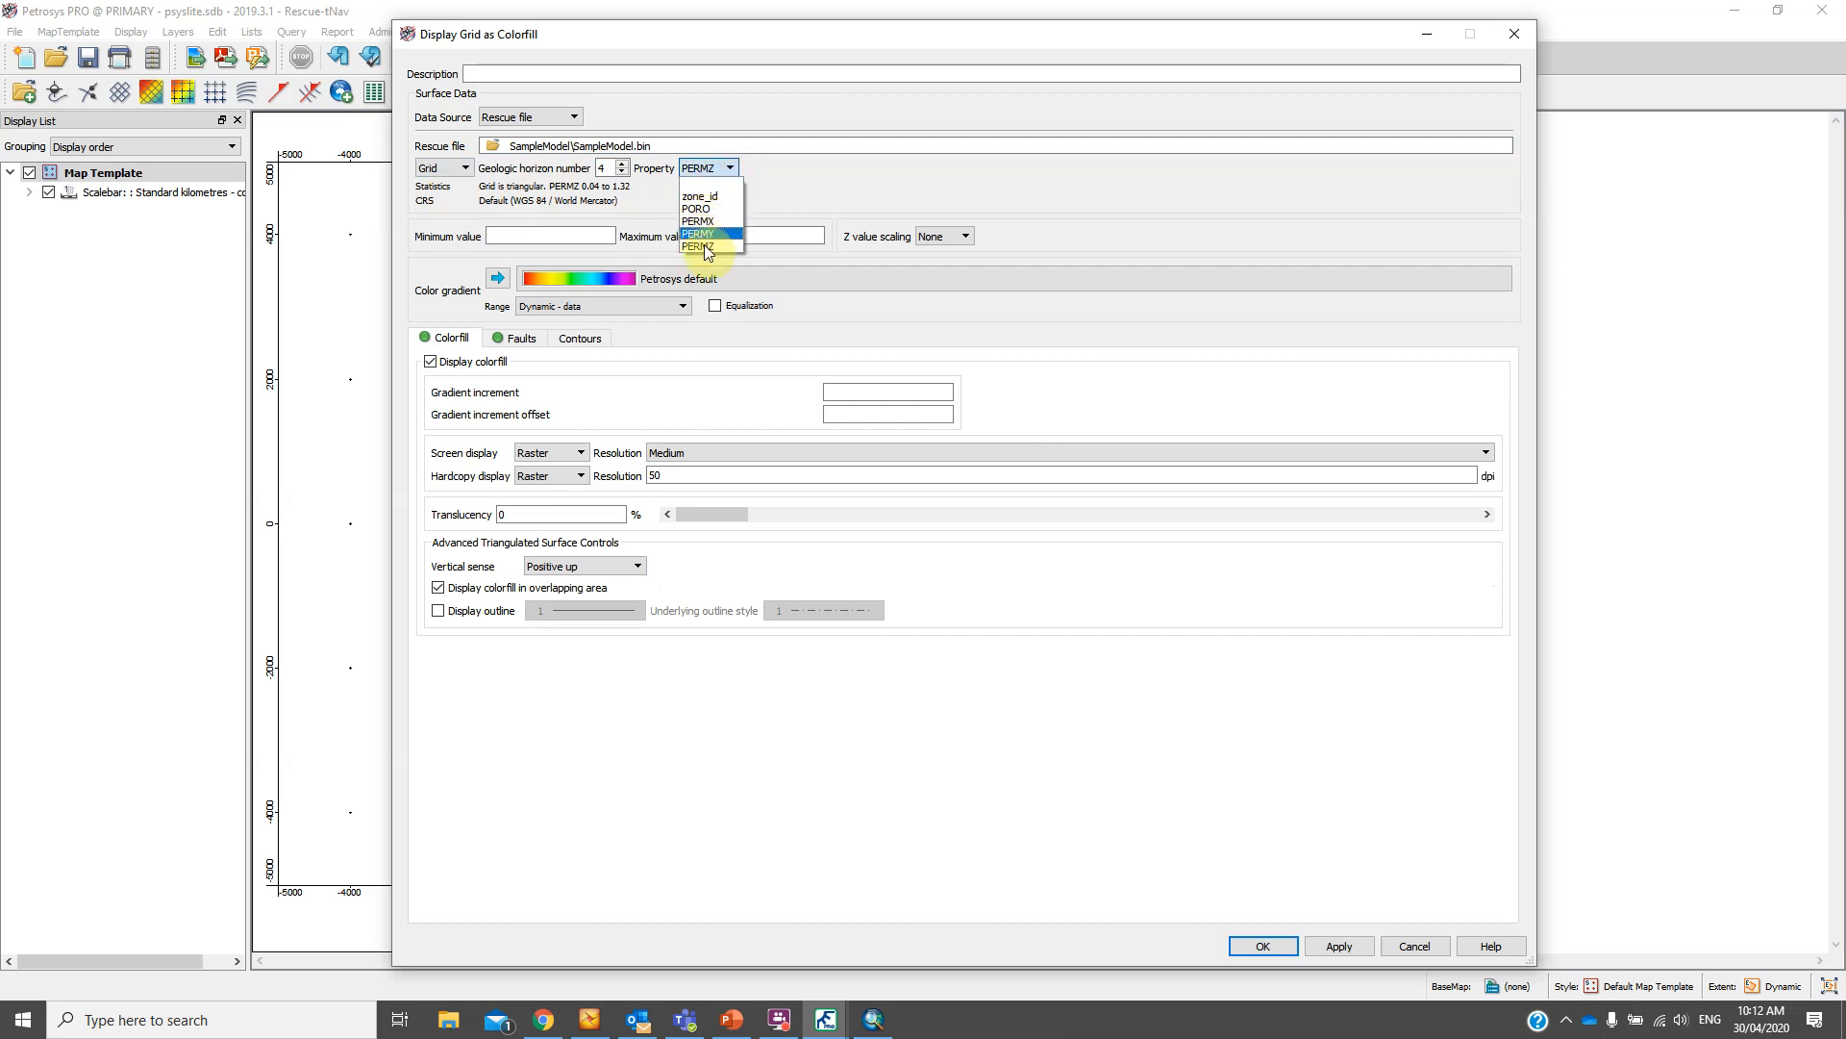
pyautogui.click(623, 164)
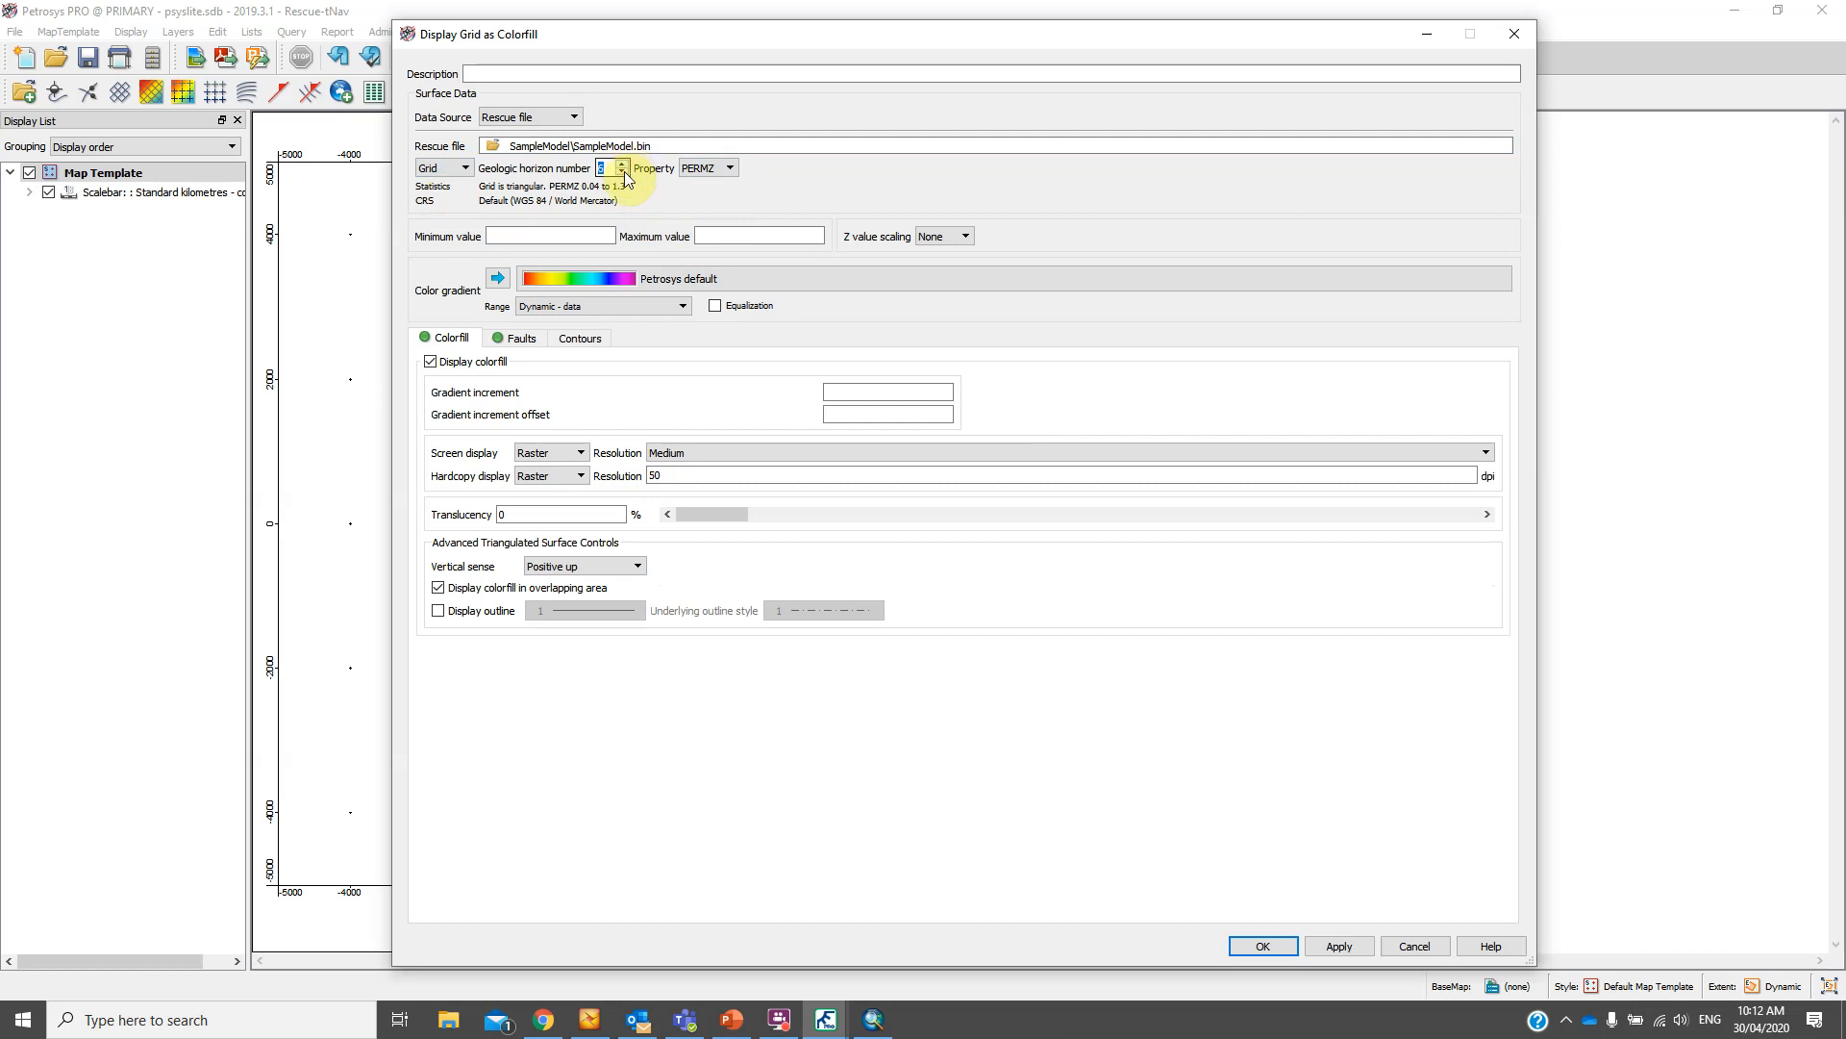
pyautogui.click(621, 163)
pyautogui.click(467, 168)
pyautogui.click(435, 183)
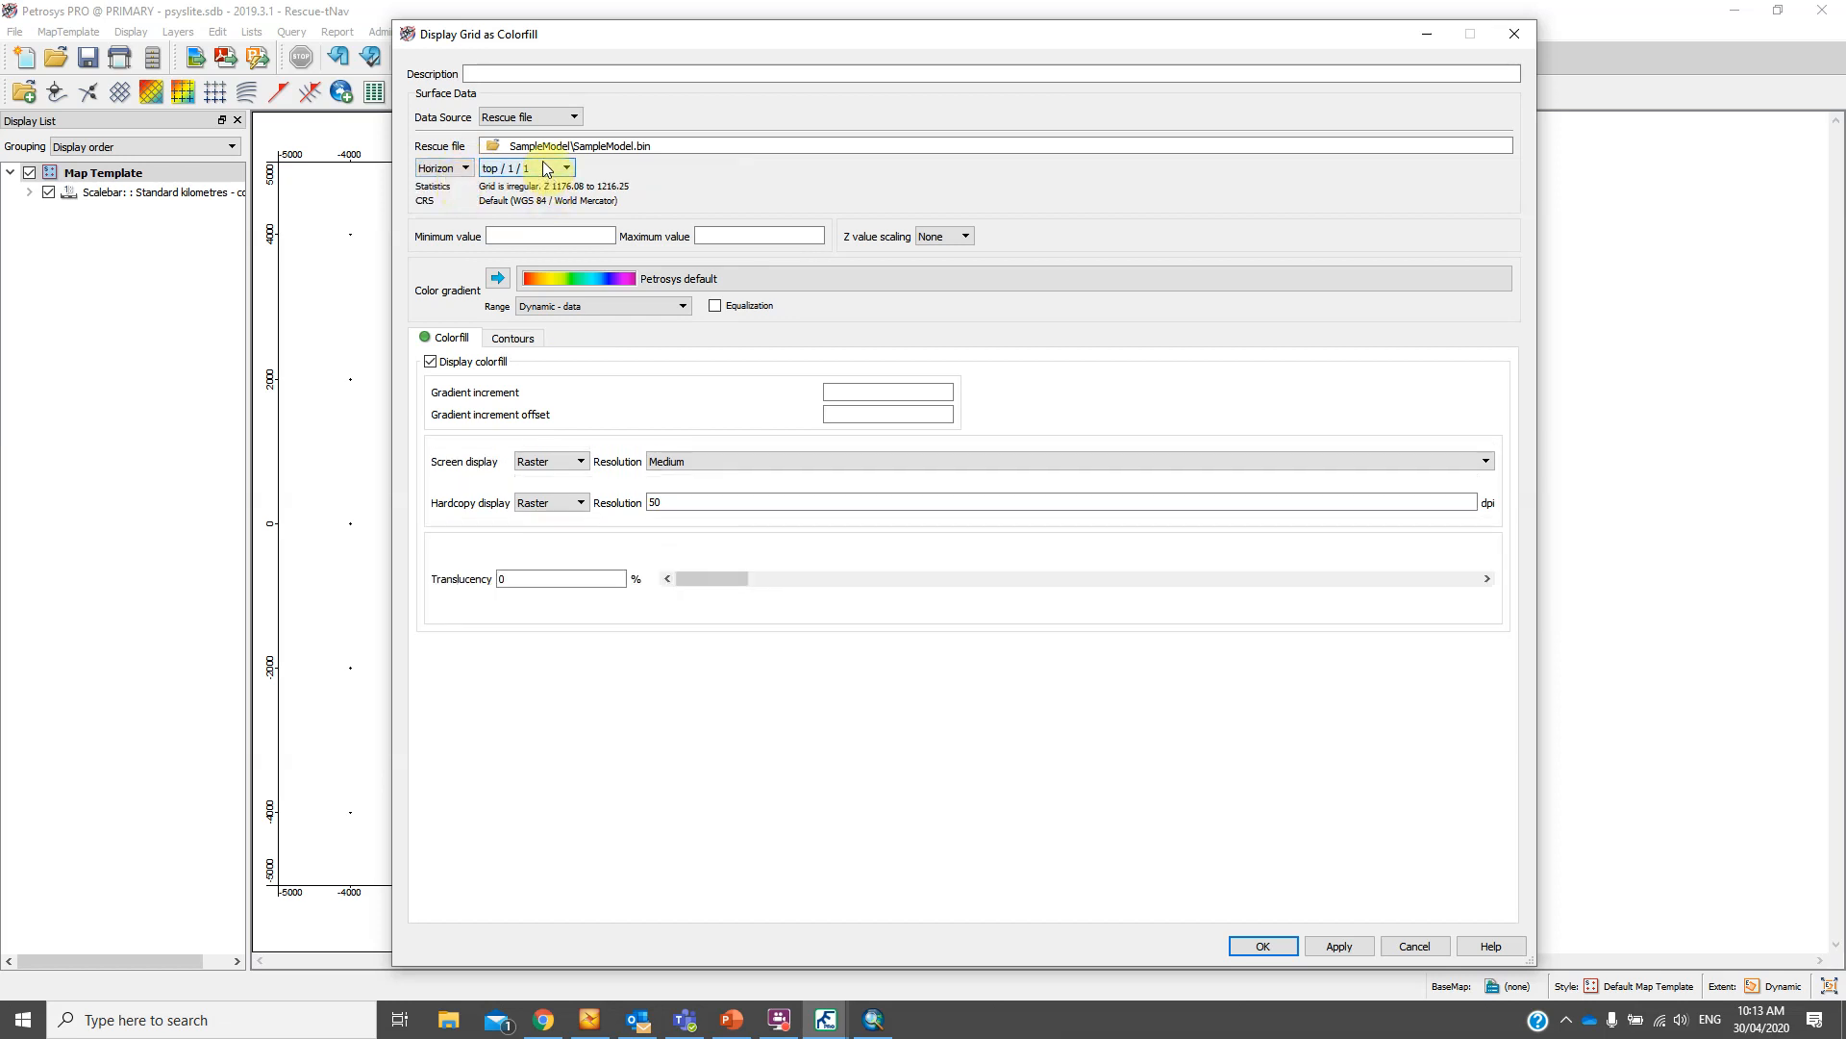
# Select the top / 1 / 1 horizon and display it as a colorfill on the map
pyautogui.click(566, 169)
pyautogui.click(570, 182)
pyautogui.click(567, 168)
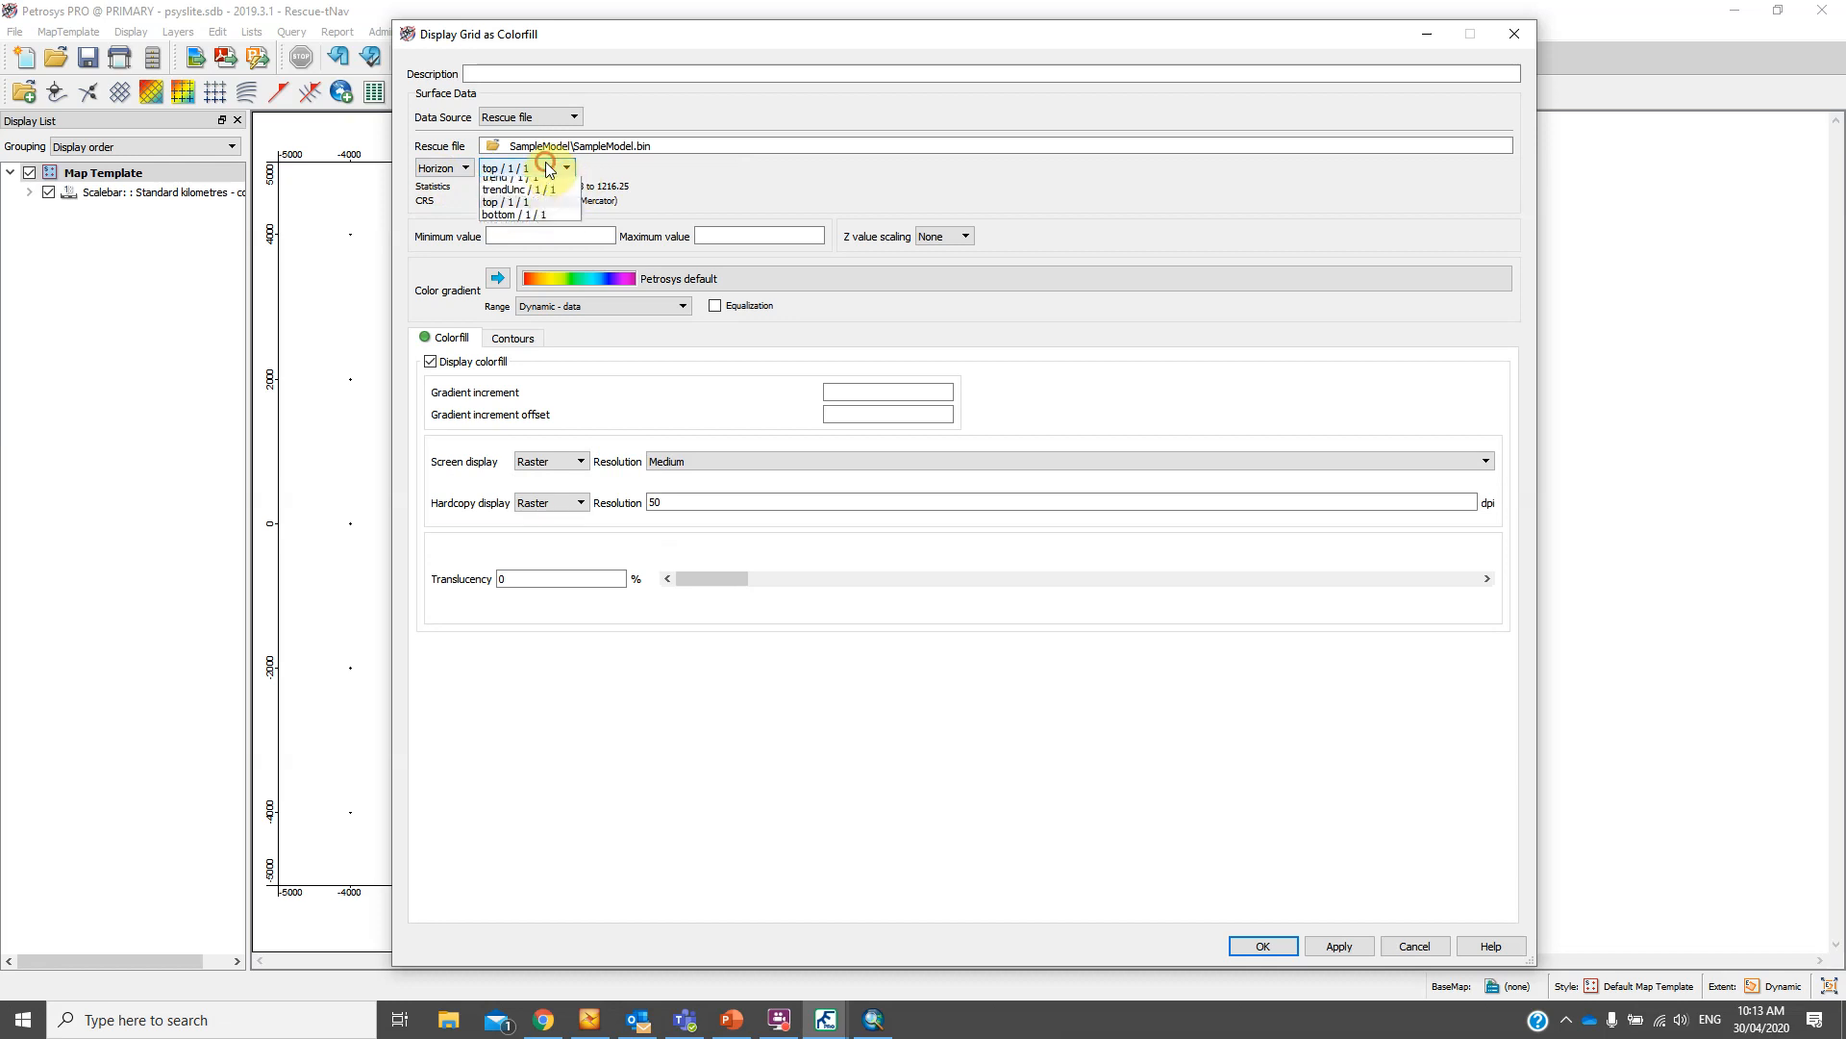
pyautogui.click(518, 209)
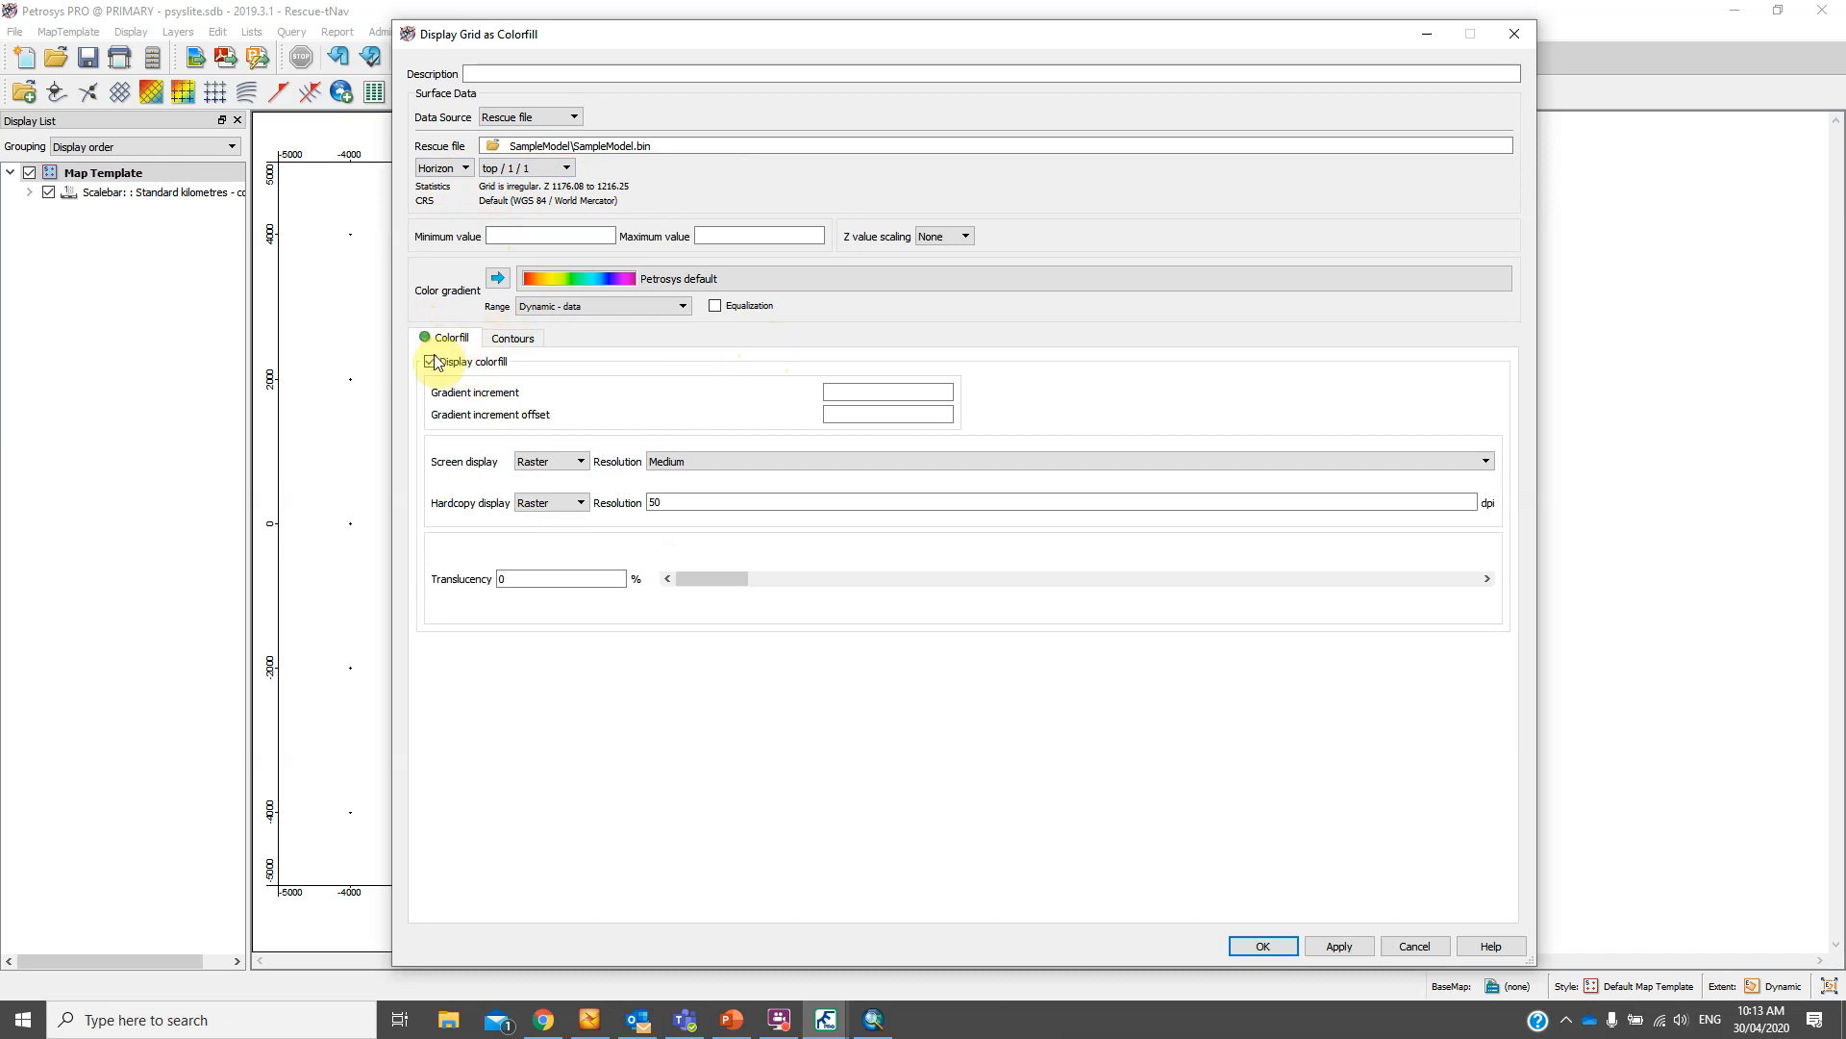
pyautogui.click(1264, 946)
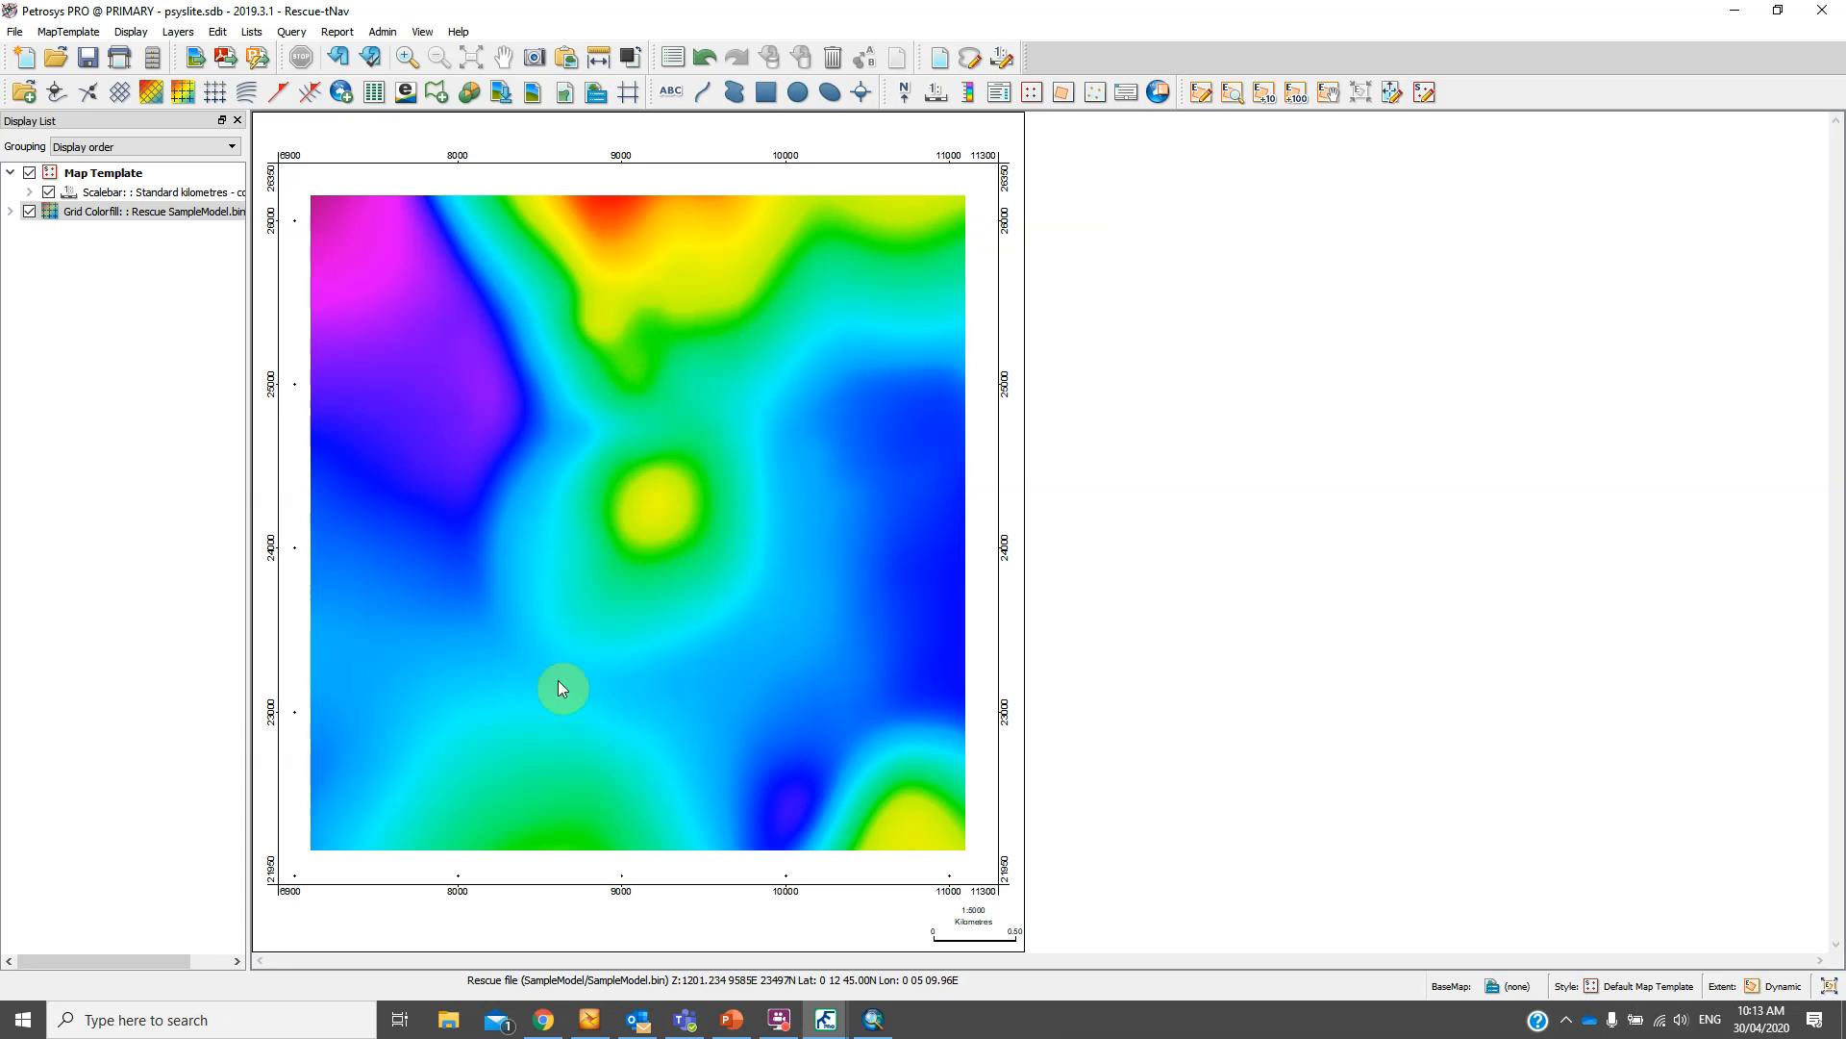
# Examine the output data sources for exporting the displayed grid, including Petrel, and close the export without running it
pyautogui.rightClick(839, 481)
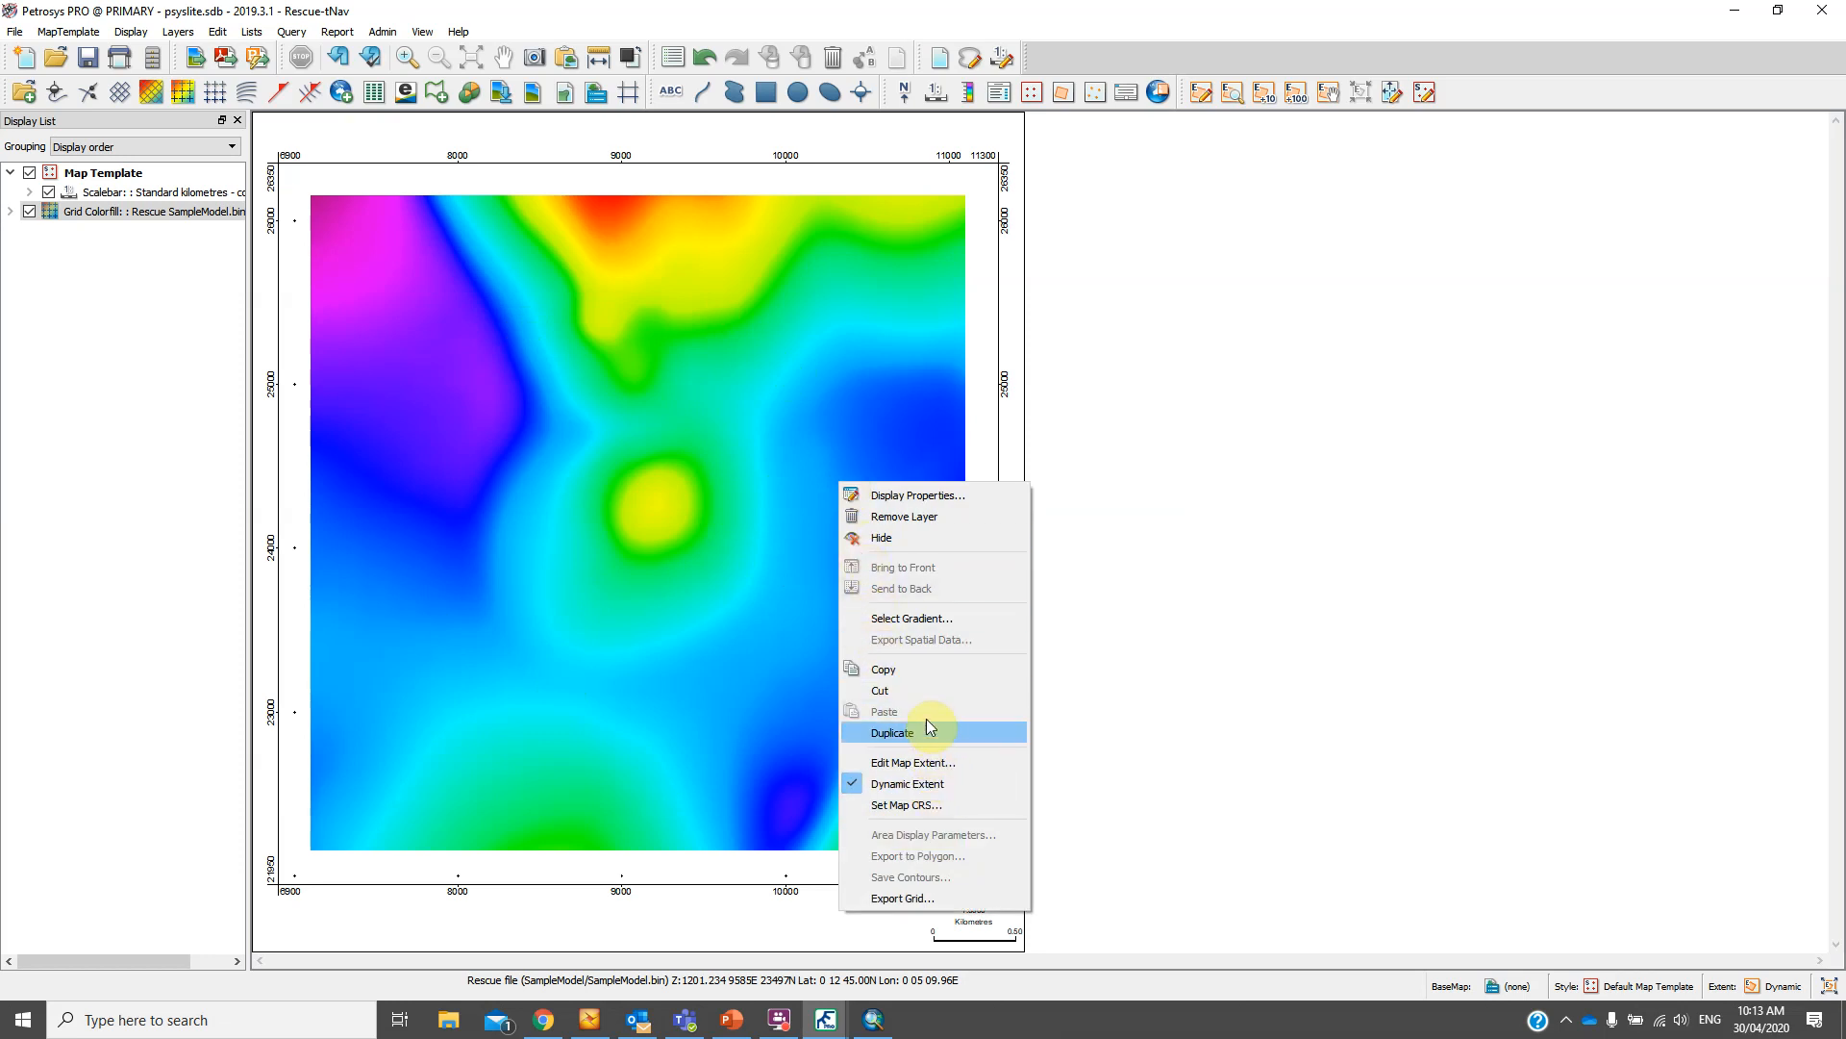
pyautogui.click(889, 899)
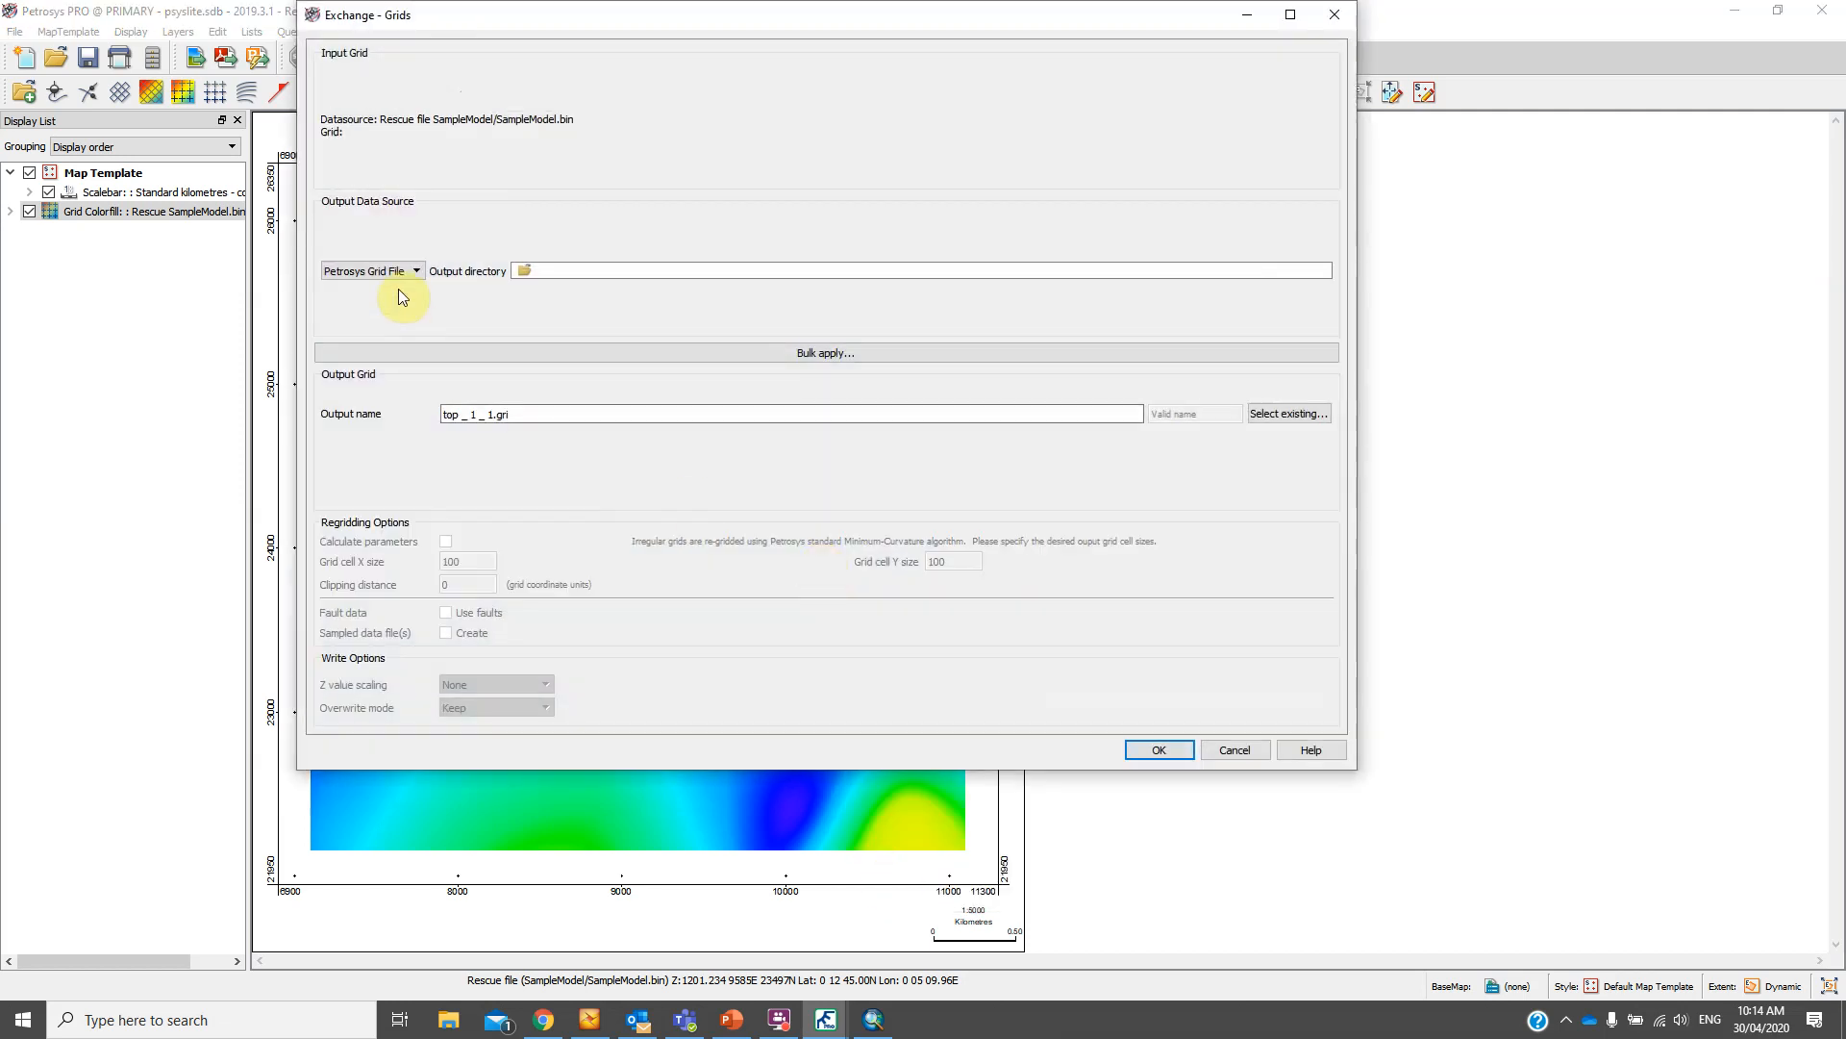
pyautogui.click(400, 272)
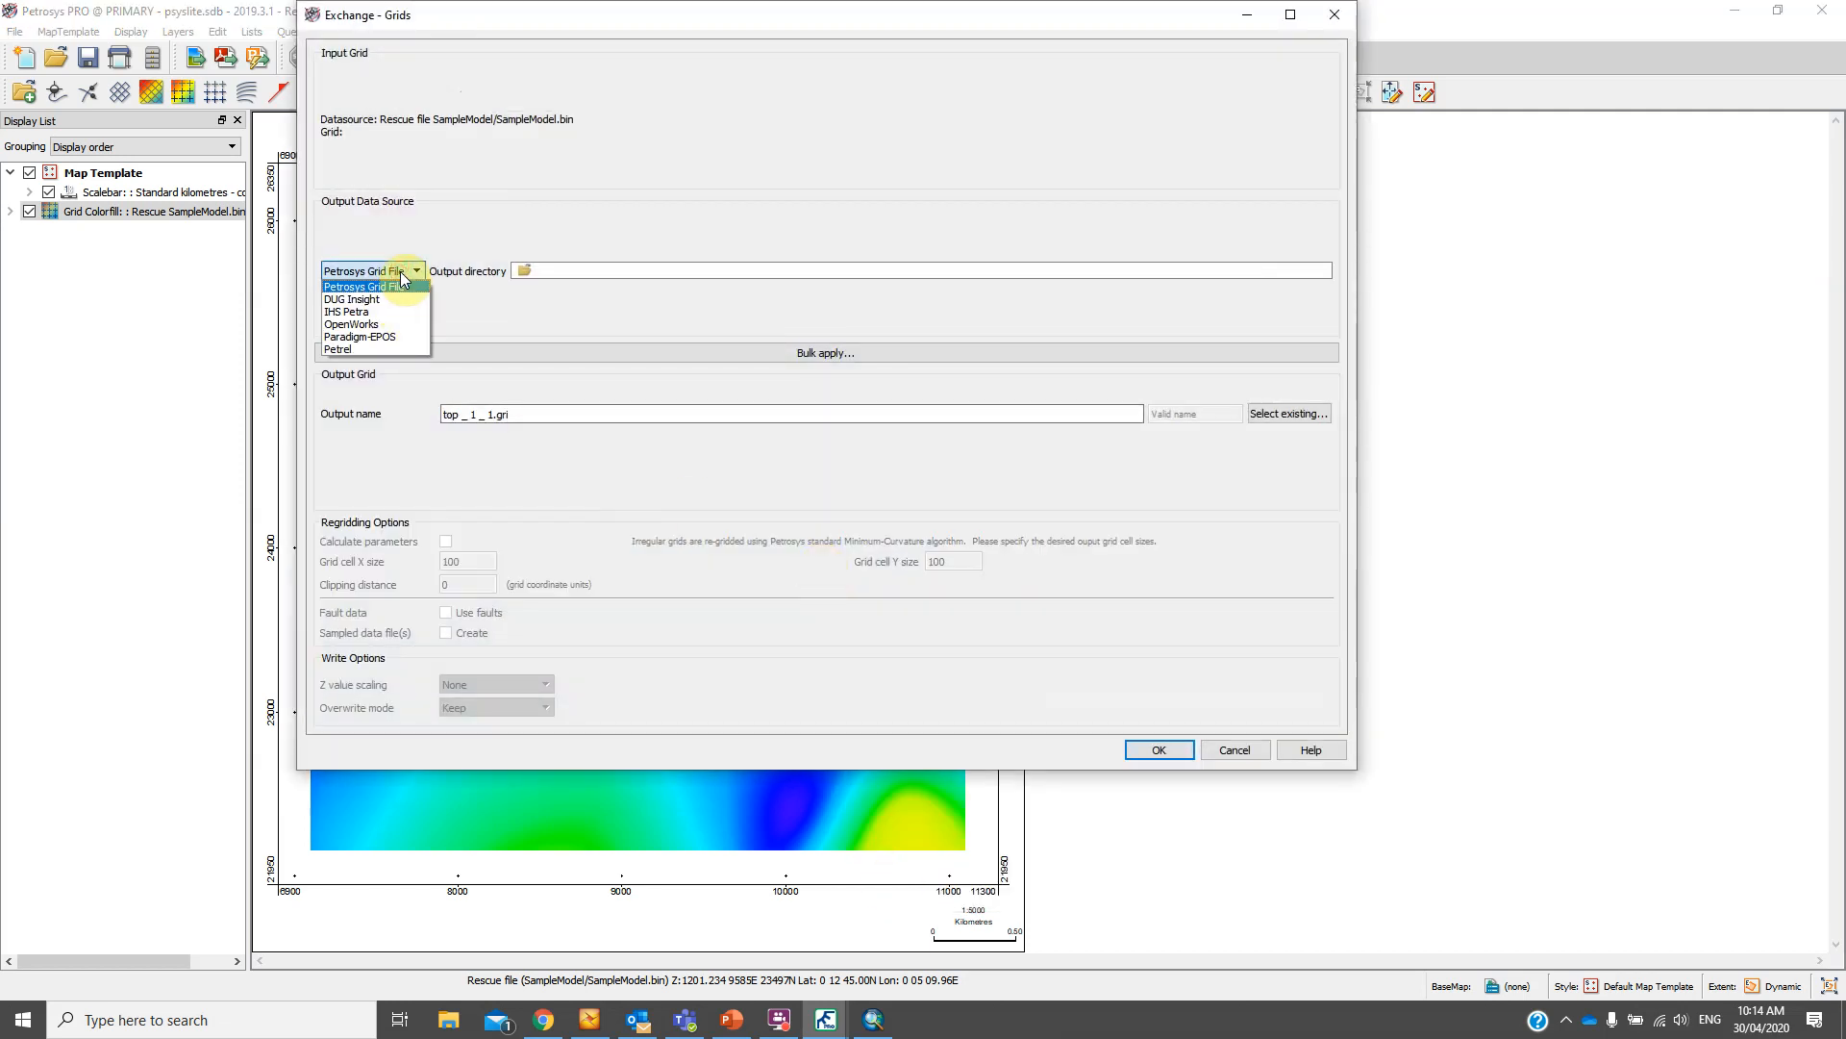
pyautogui.click(348, 349)
pyautogui.click(677, 262)
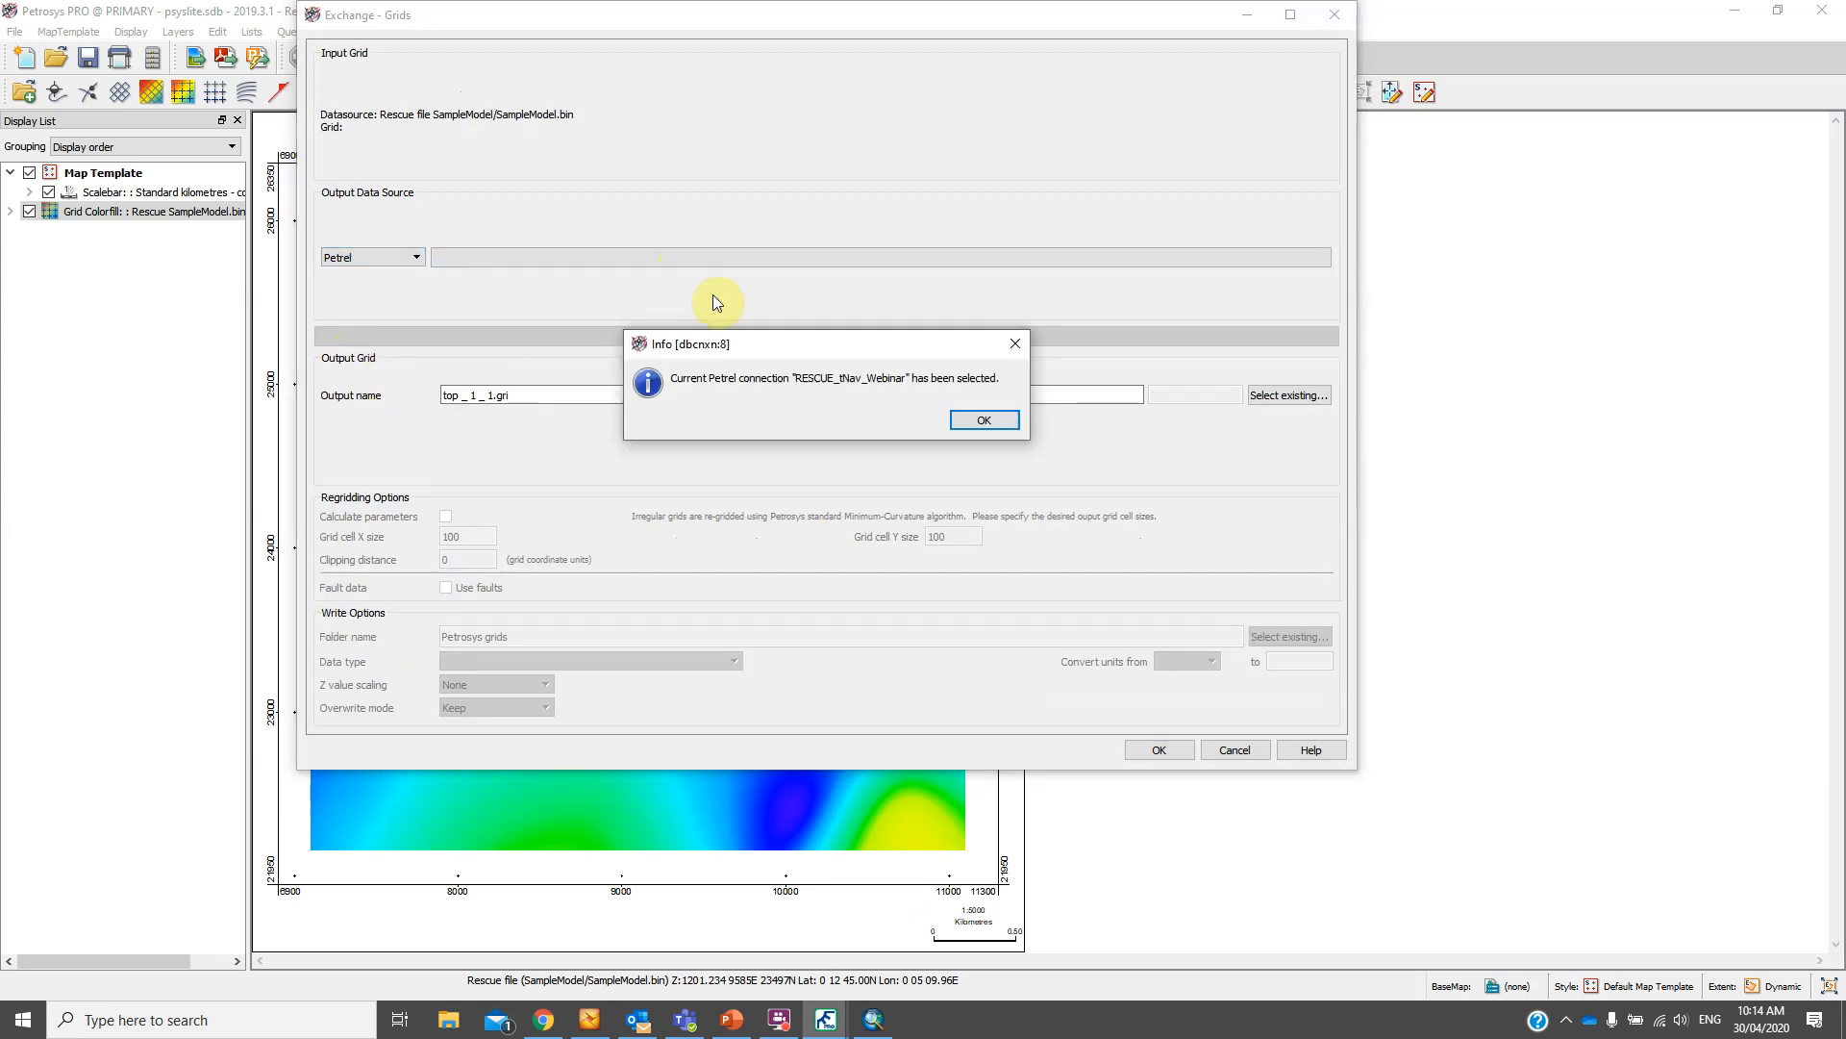
pyautogui.click(985, 420)
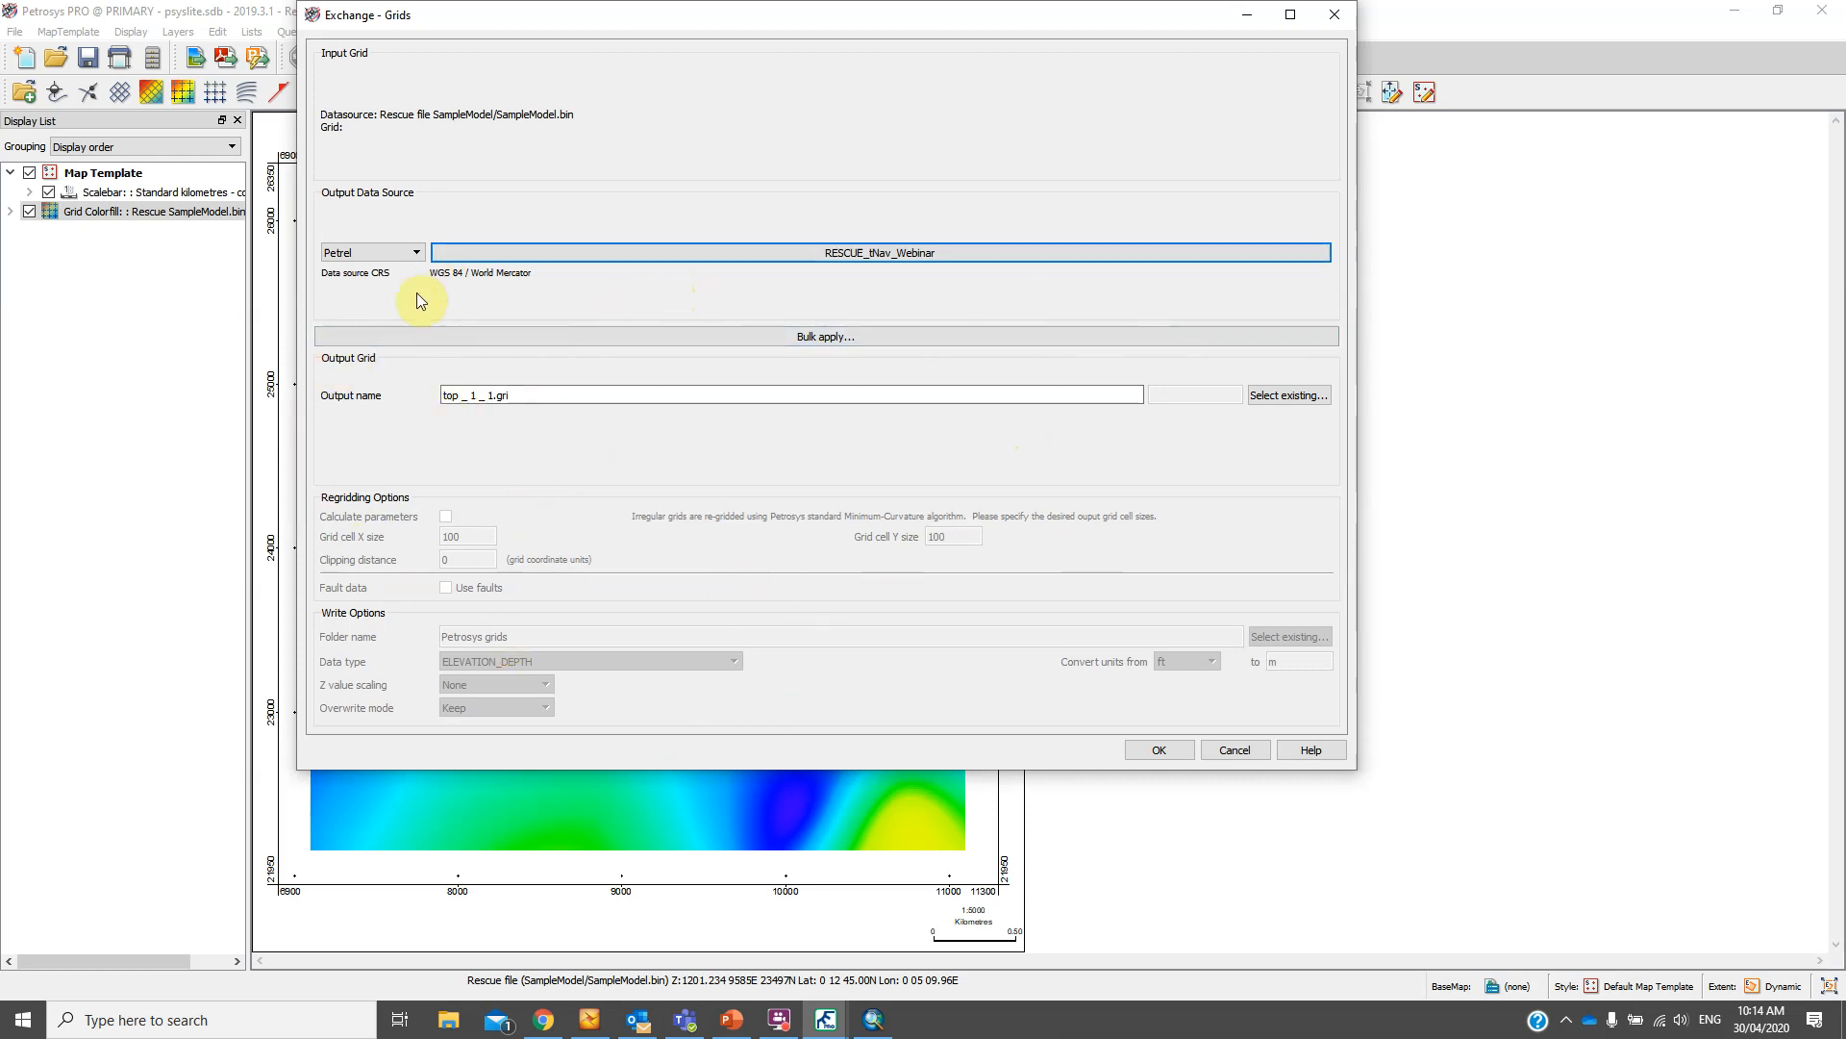
pyautogui.click(344, 251)
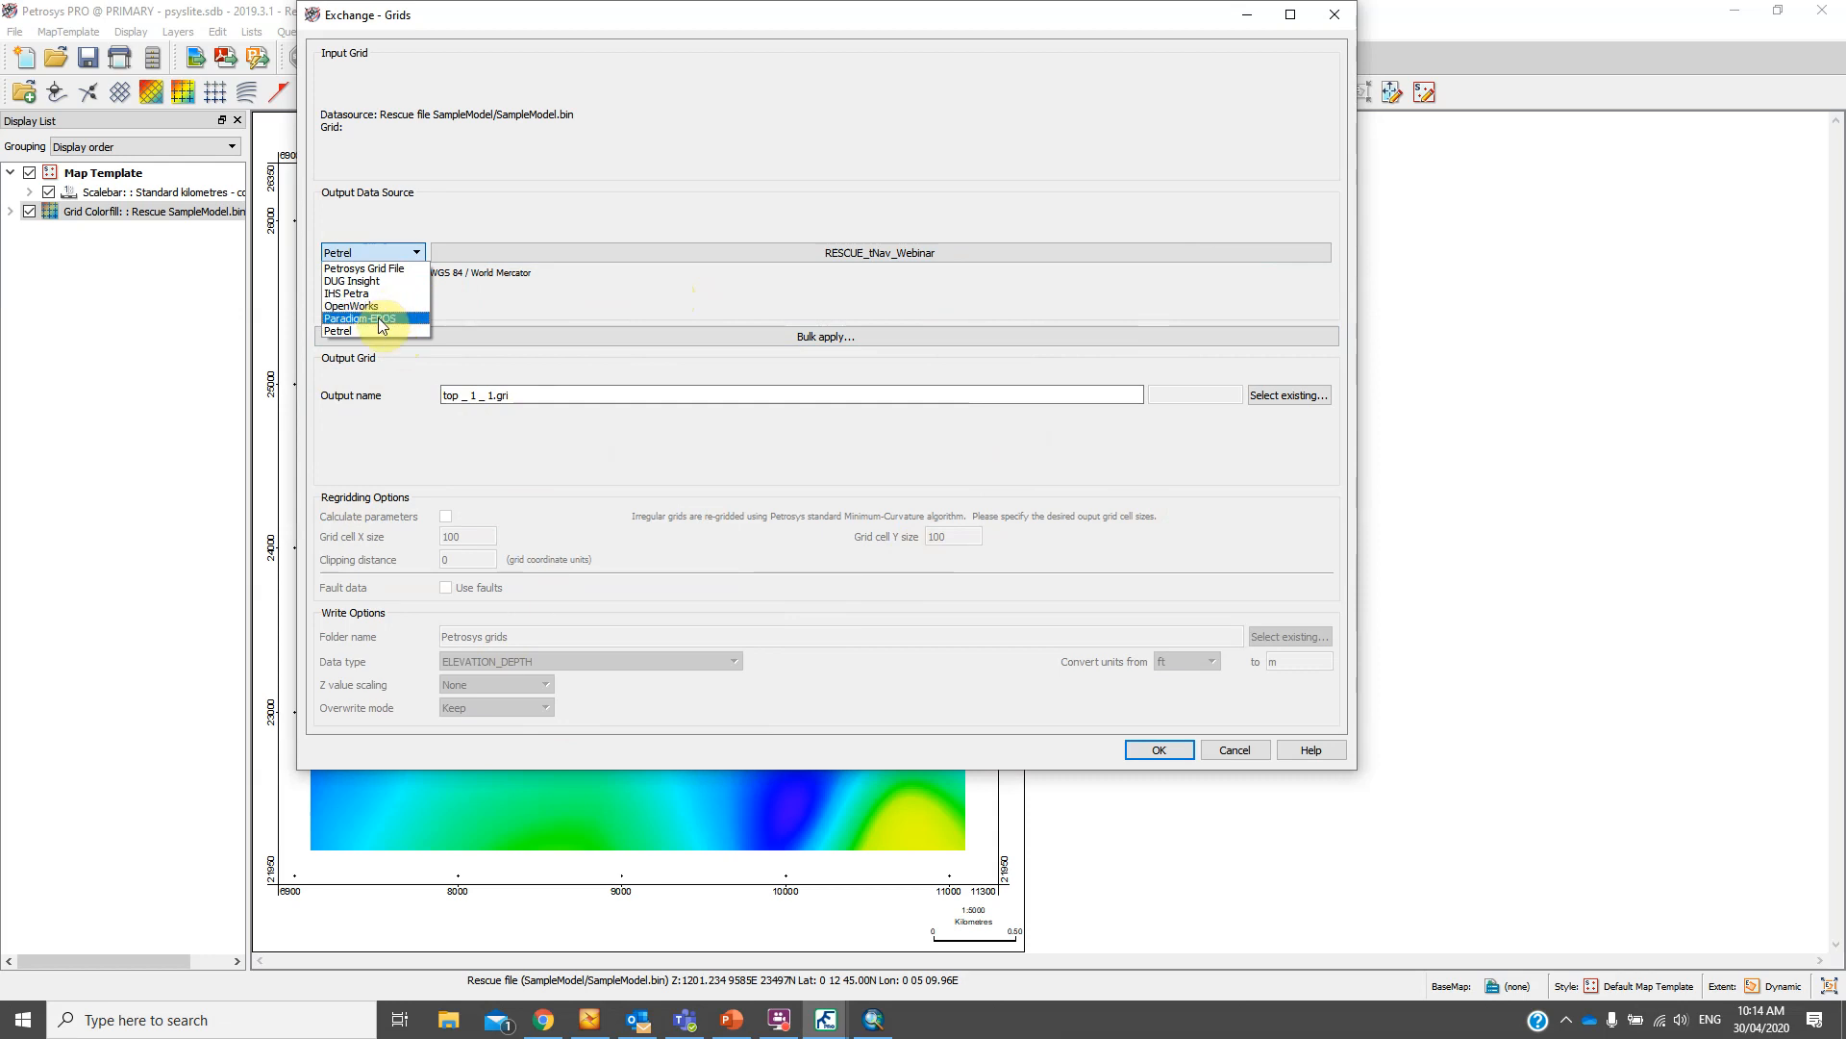
pyautogui.click(1321, 15)
pyautogui.click(1319, 15)
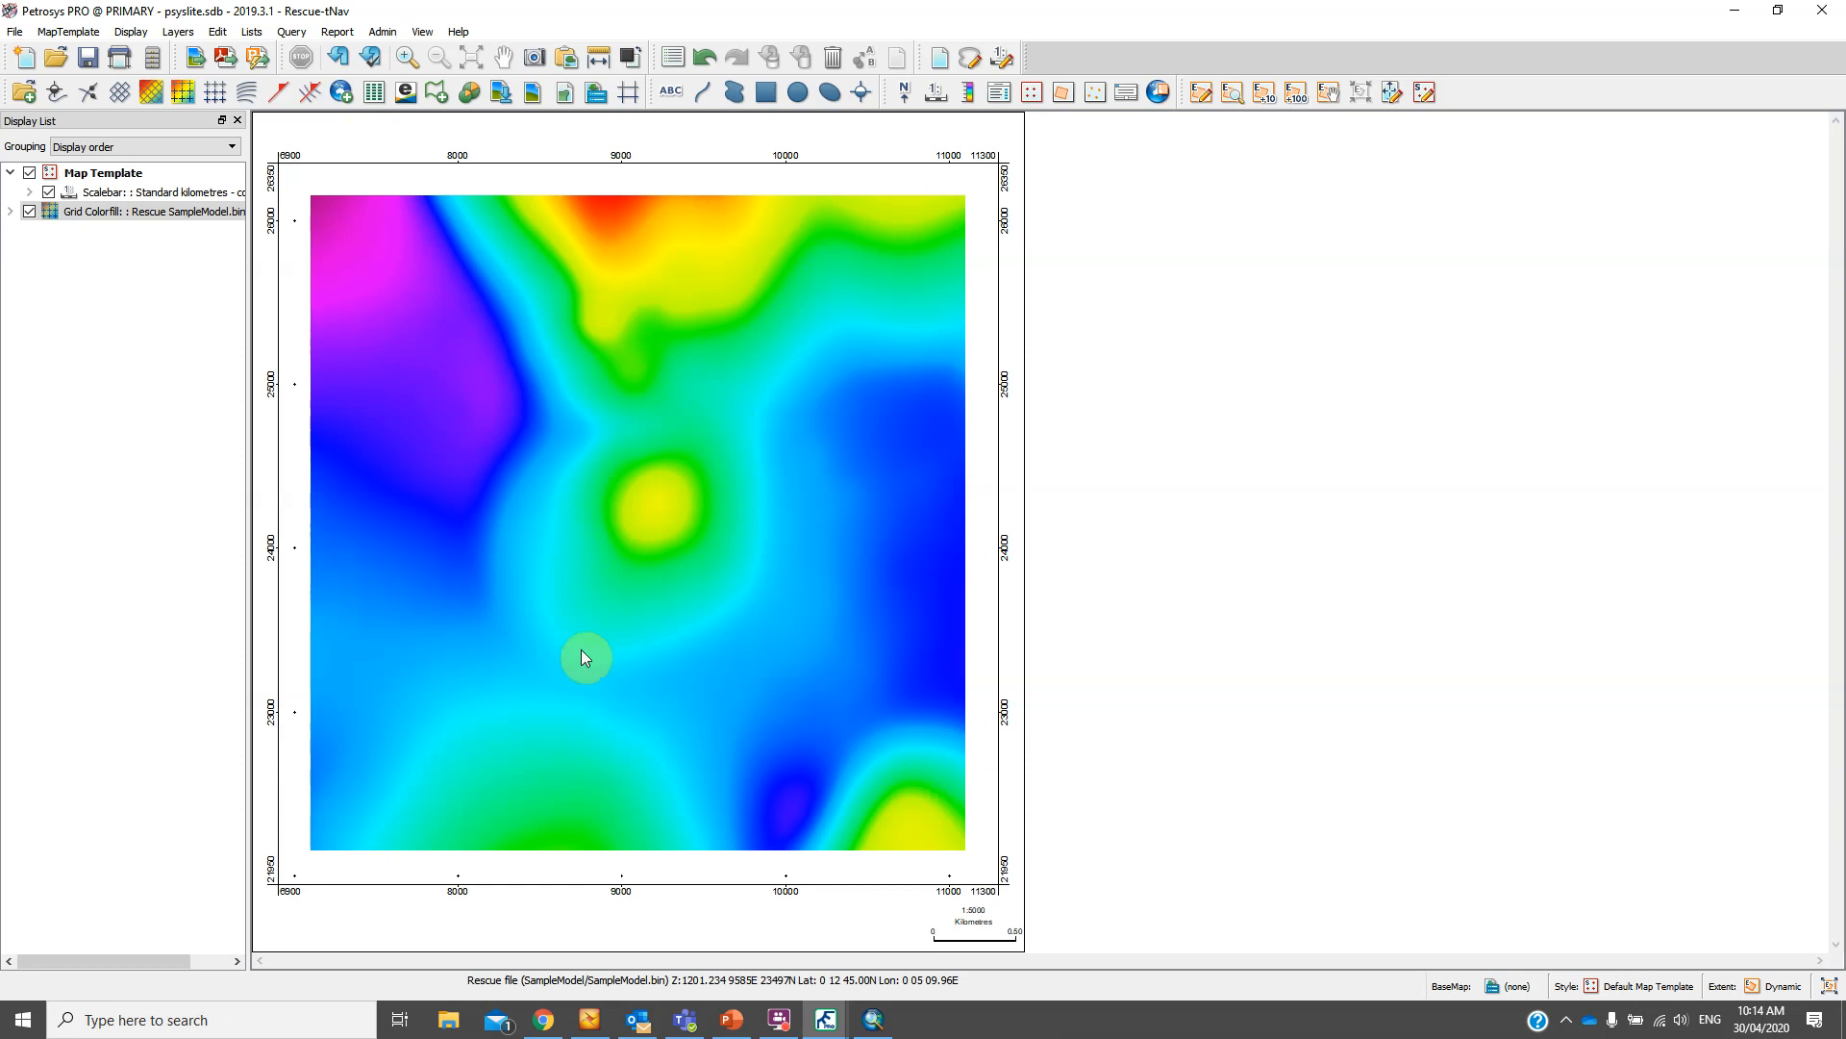
# Enable contours on the SampleModel.bin colorfill layer with contour increments of 2 and 10
pyautogui.doubleClick(145, 212)
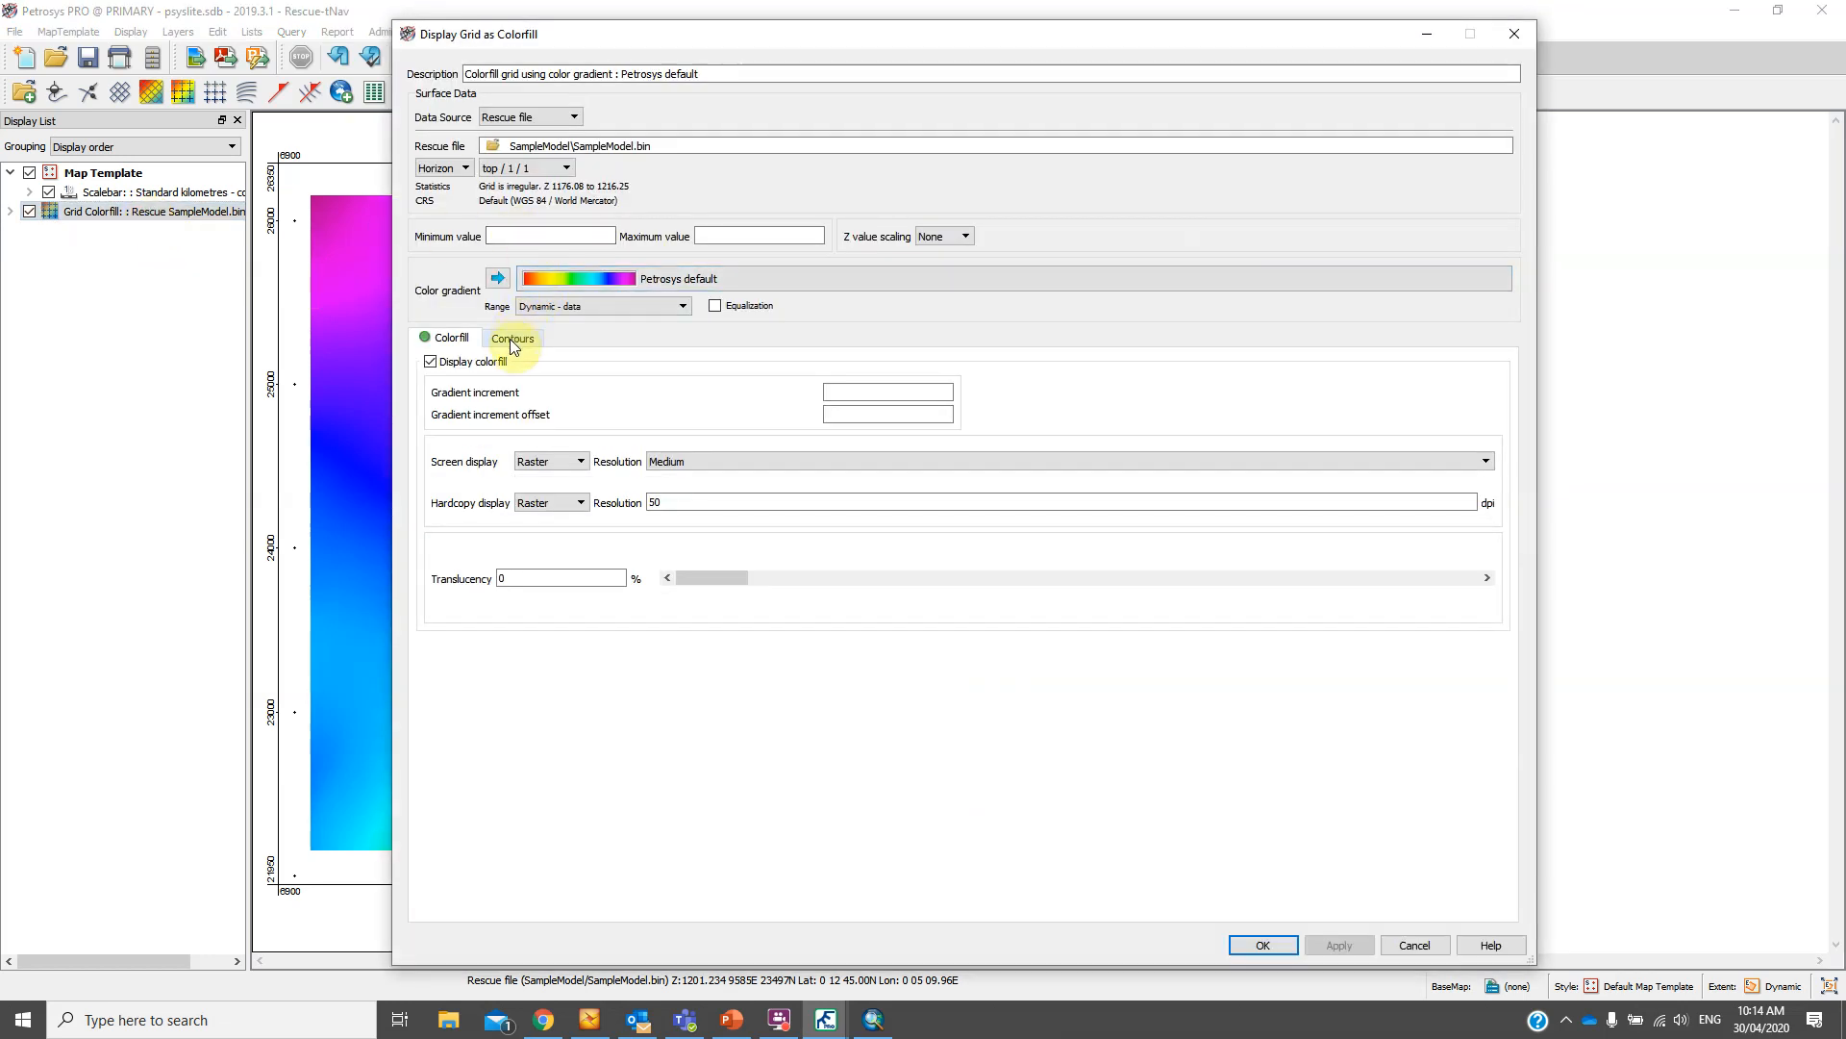
pyautogui.click(512, 339)
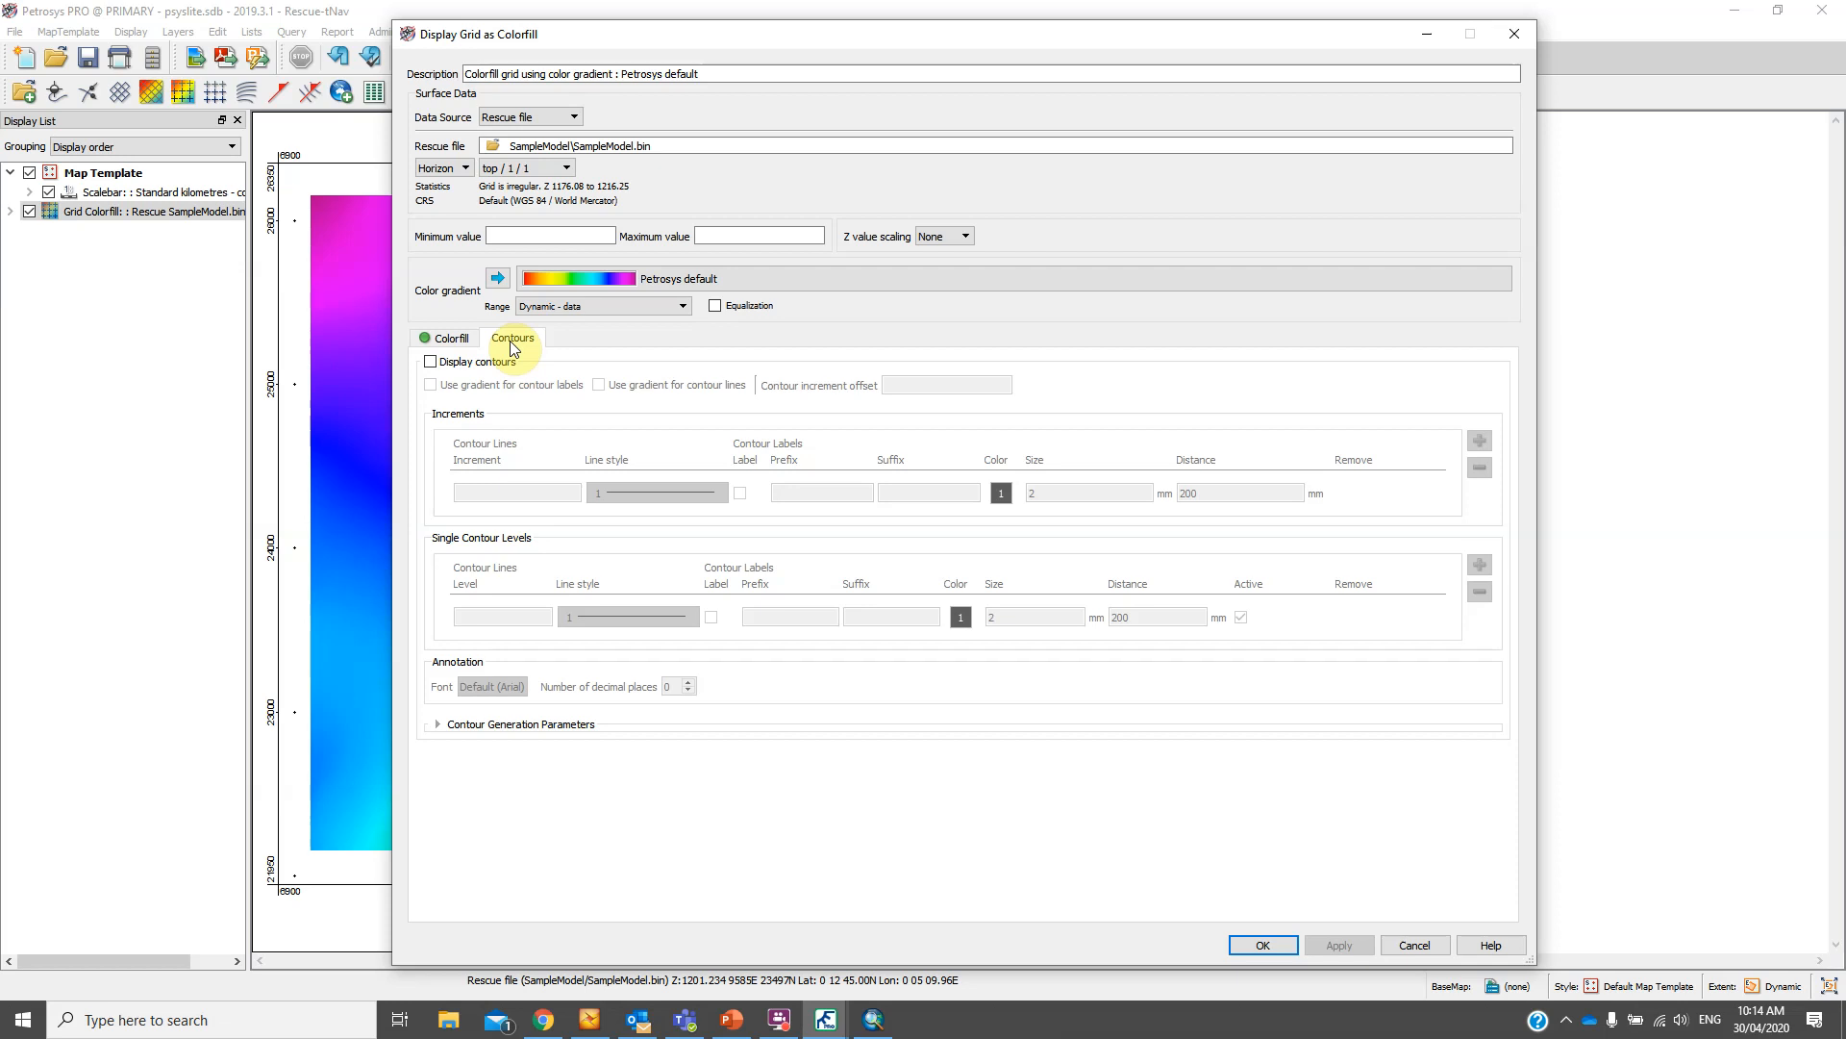
pyautogui.click(430, 362)
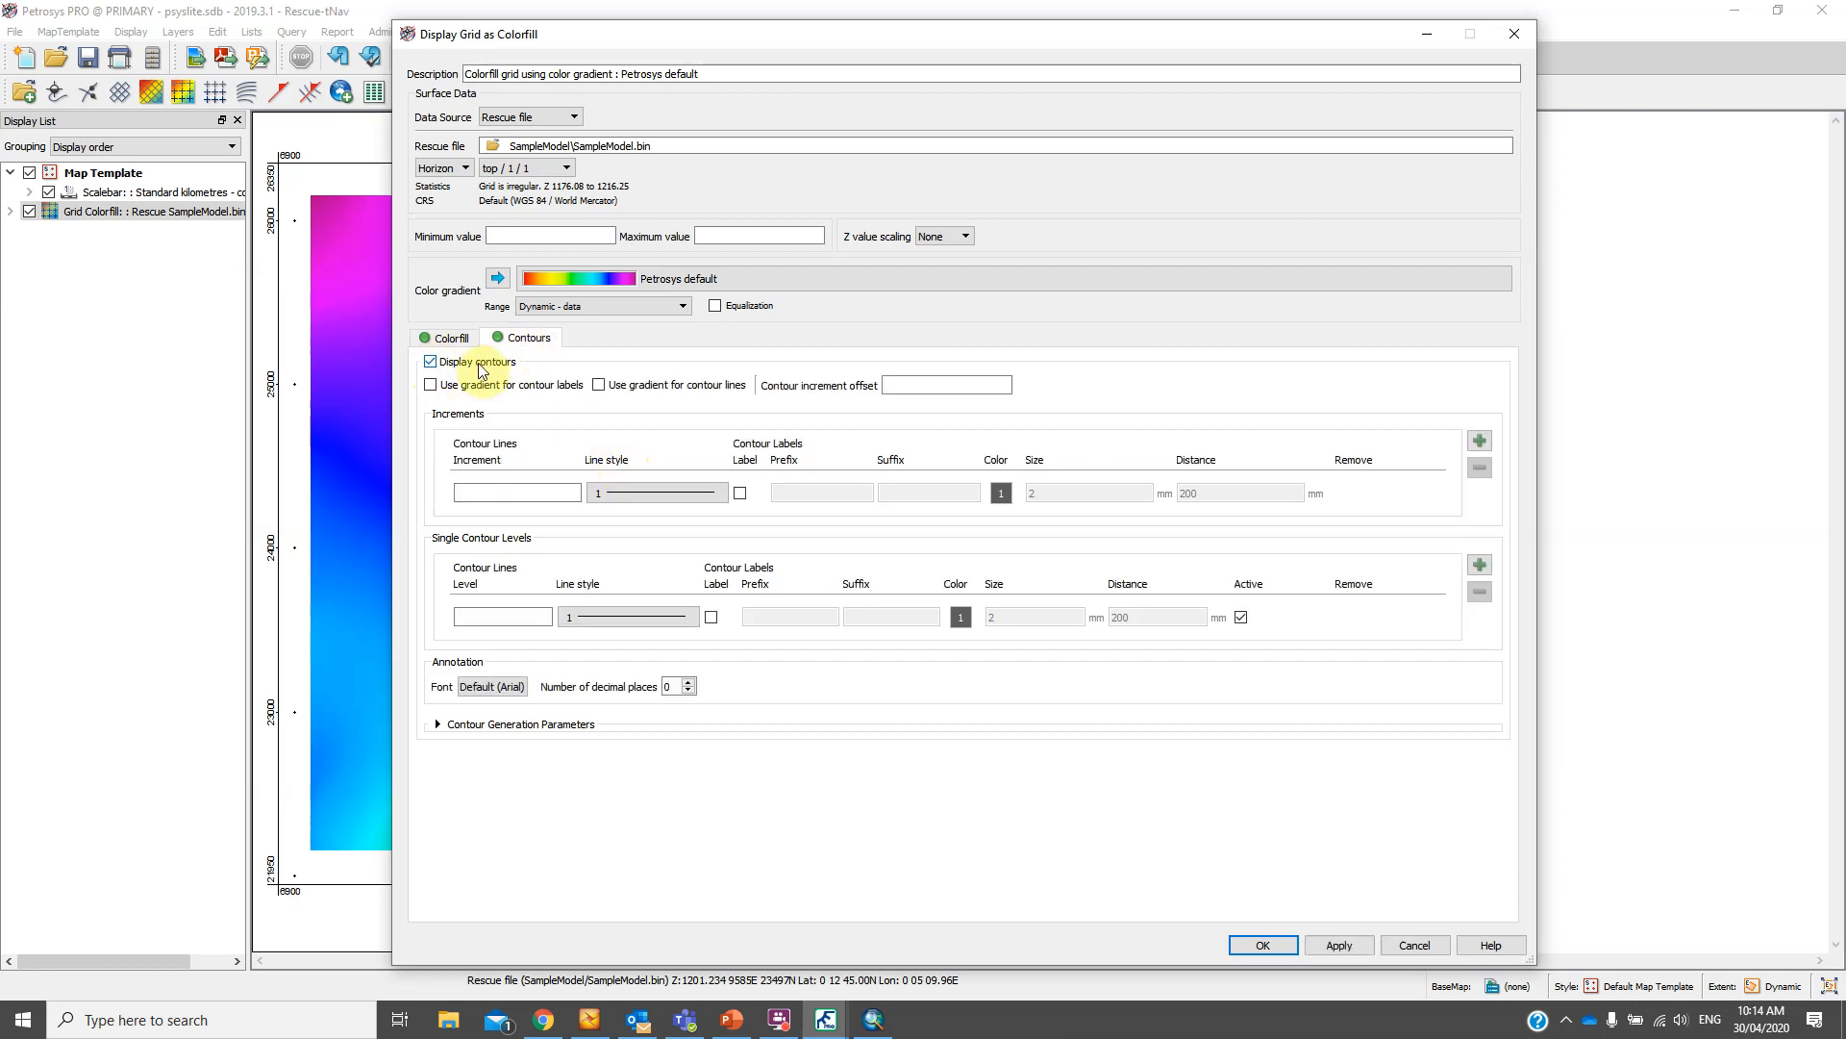
pyautogui.click(504, 491)
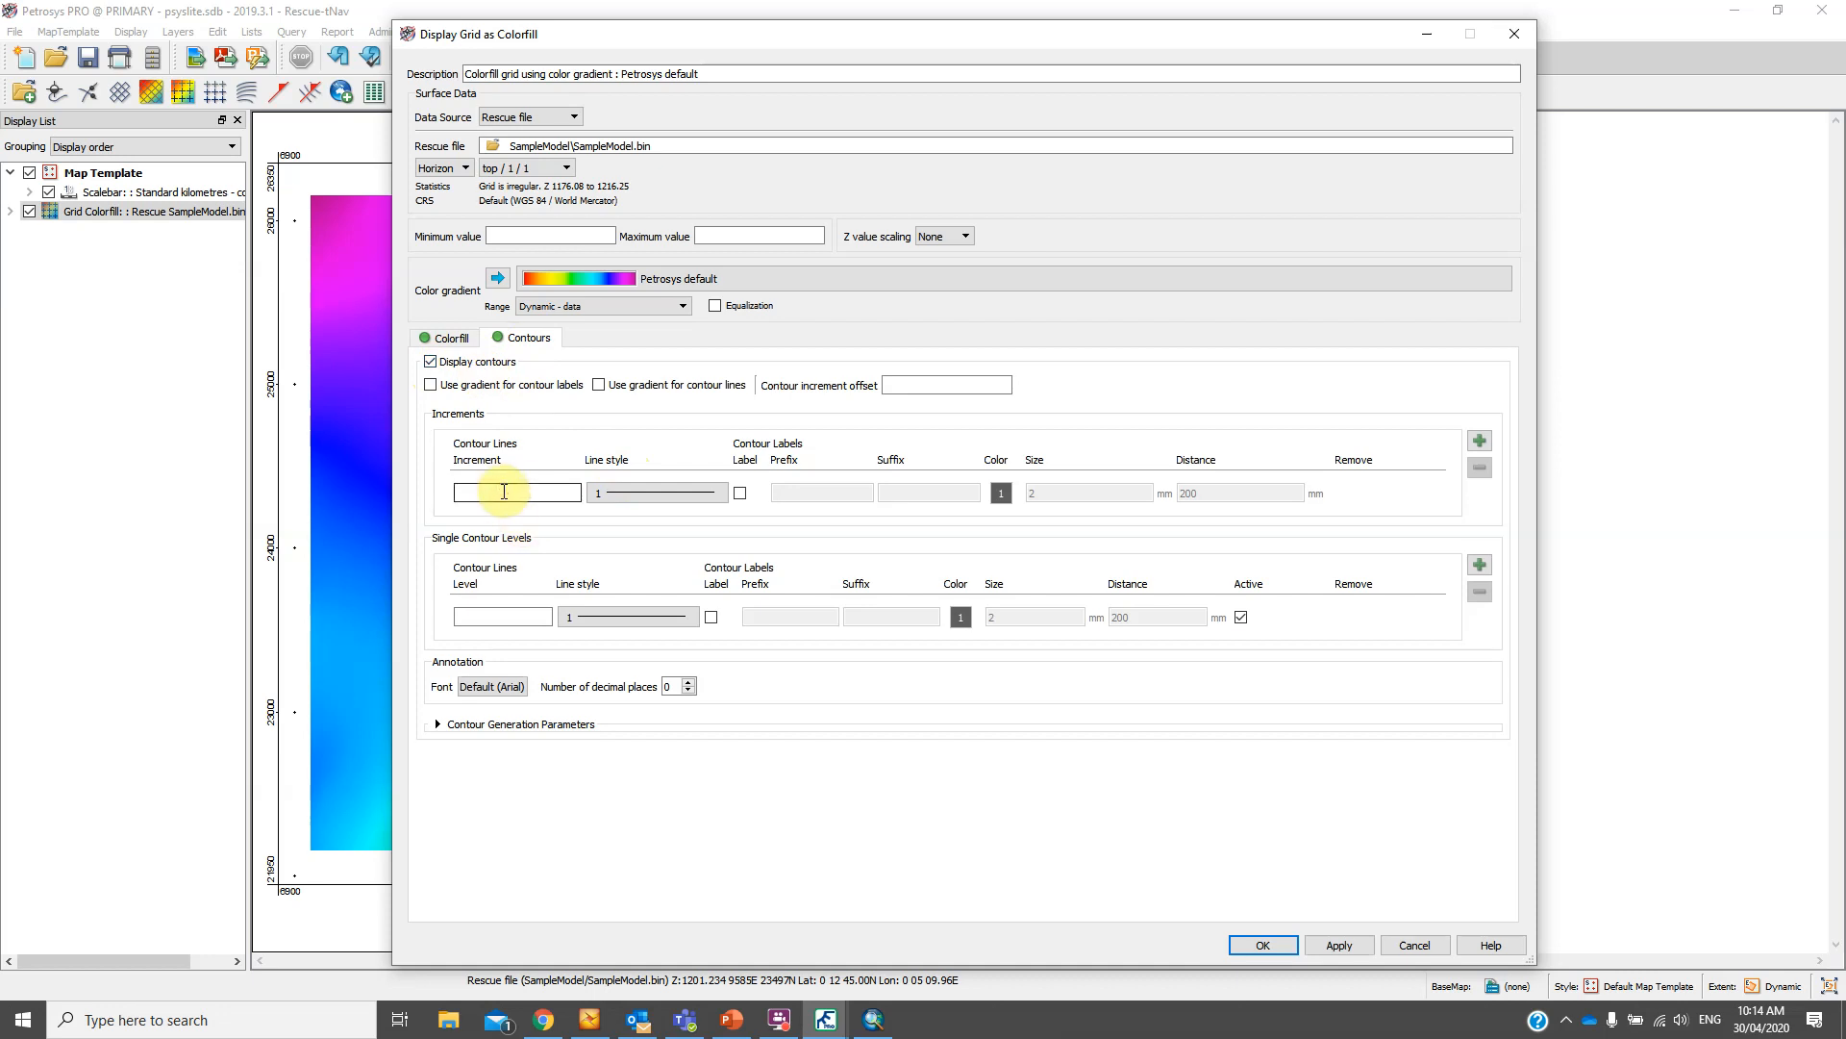
pyautogui.write('2')
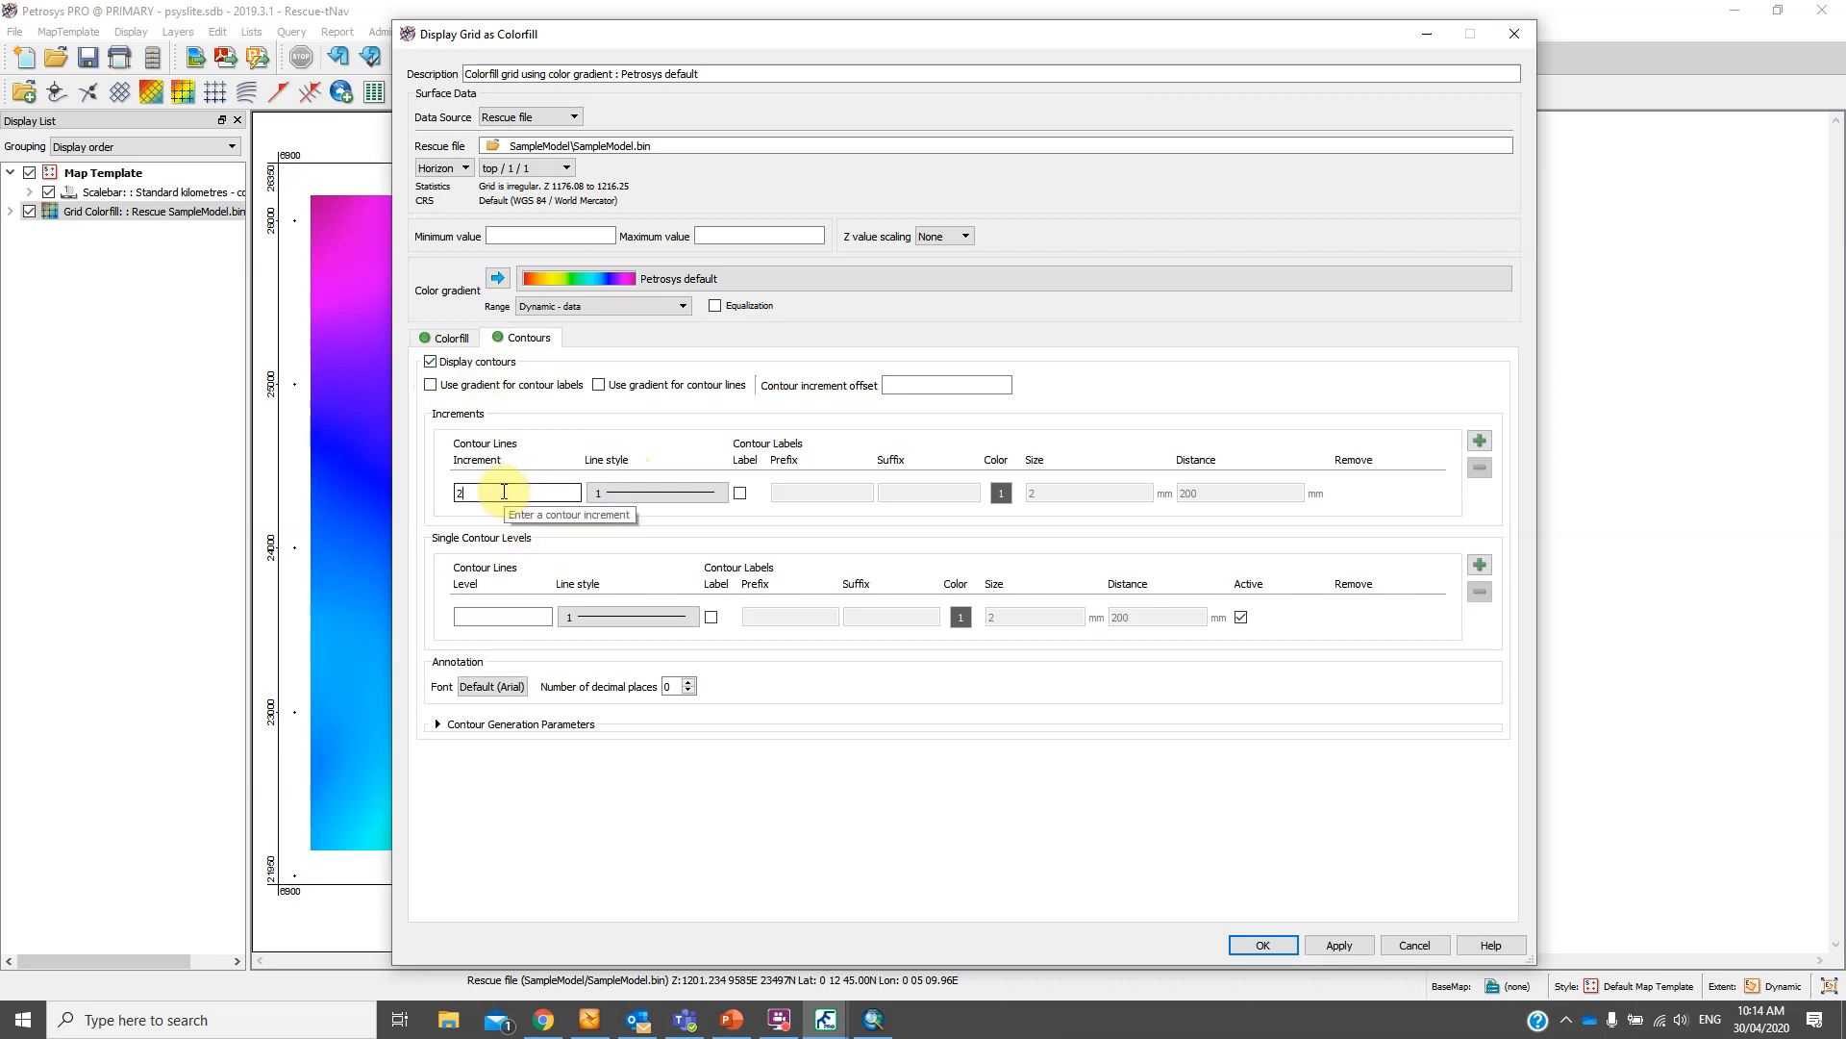
pyautogui.click(1481, 442)
pyautogui.click(524, 517)
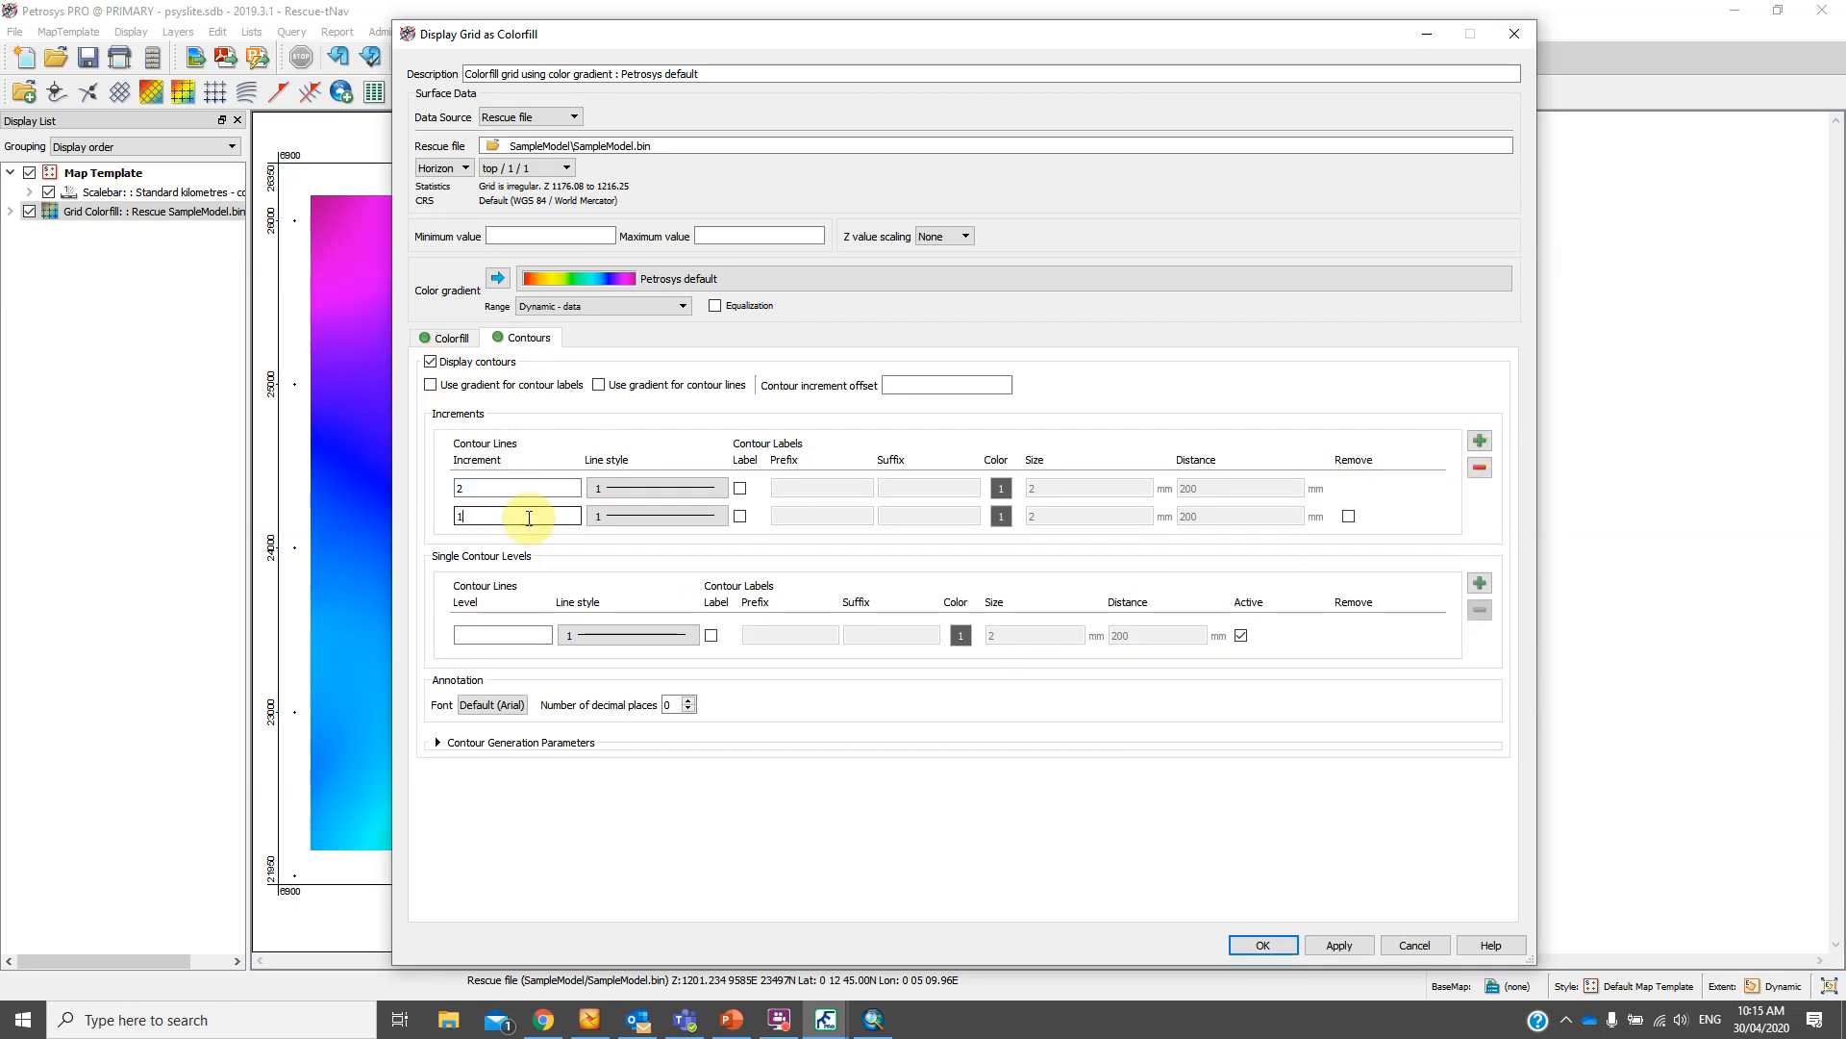
pyautogui.write('10')
# Thicken the line of the 10 increment contours and label them with a text size of 10 mm
pyautogui.click(620, 522)
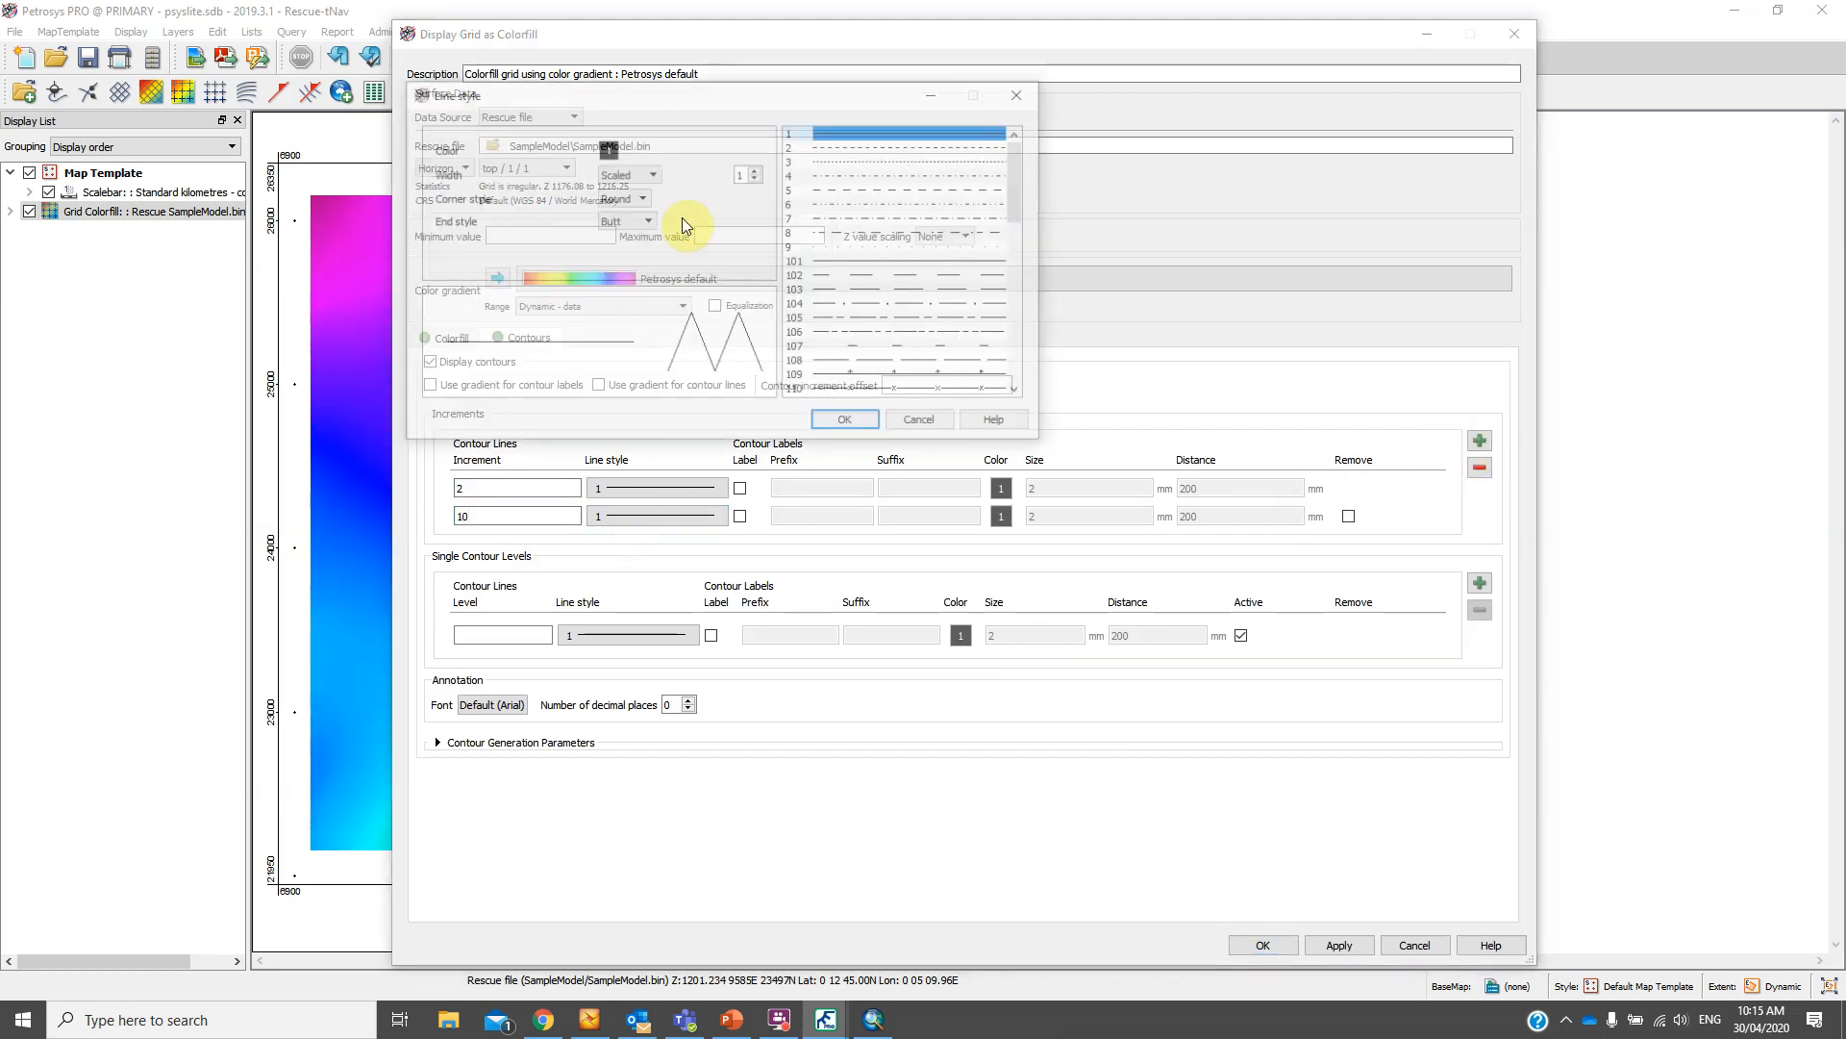
pyautogui.click(756, 170)
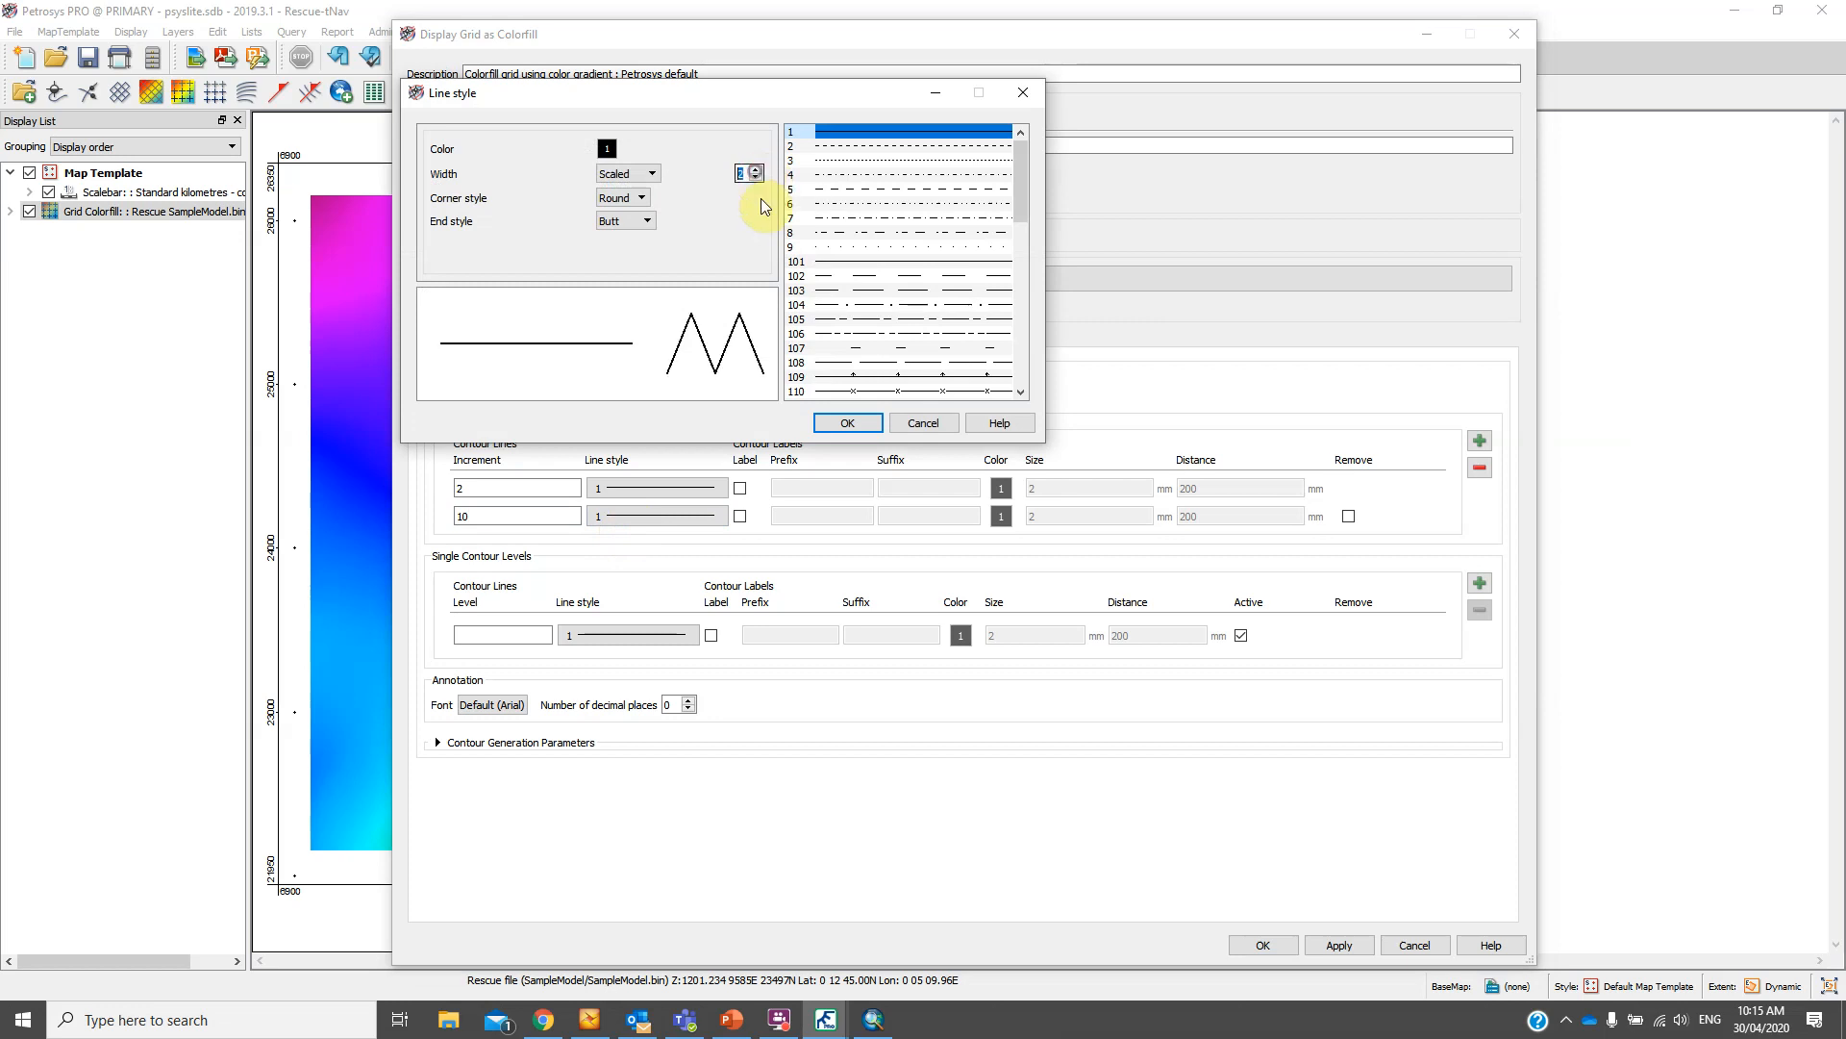
pyautogui.click(837, 427)
pyautogui.click(740, 516)
pyautogui.doubleClick(1053, 521)
pyautogui.write('1')
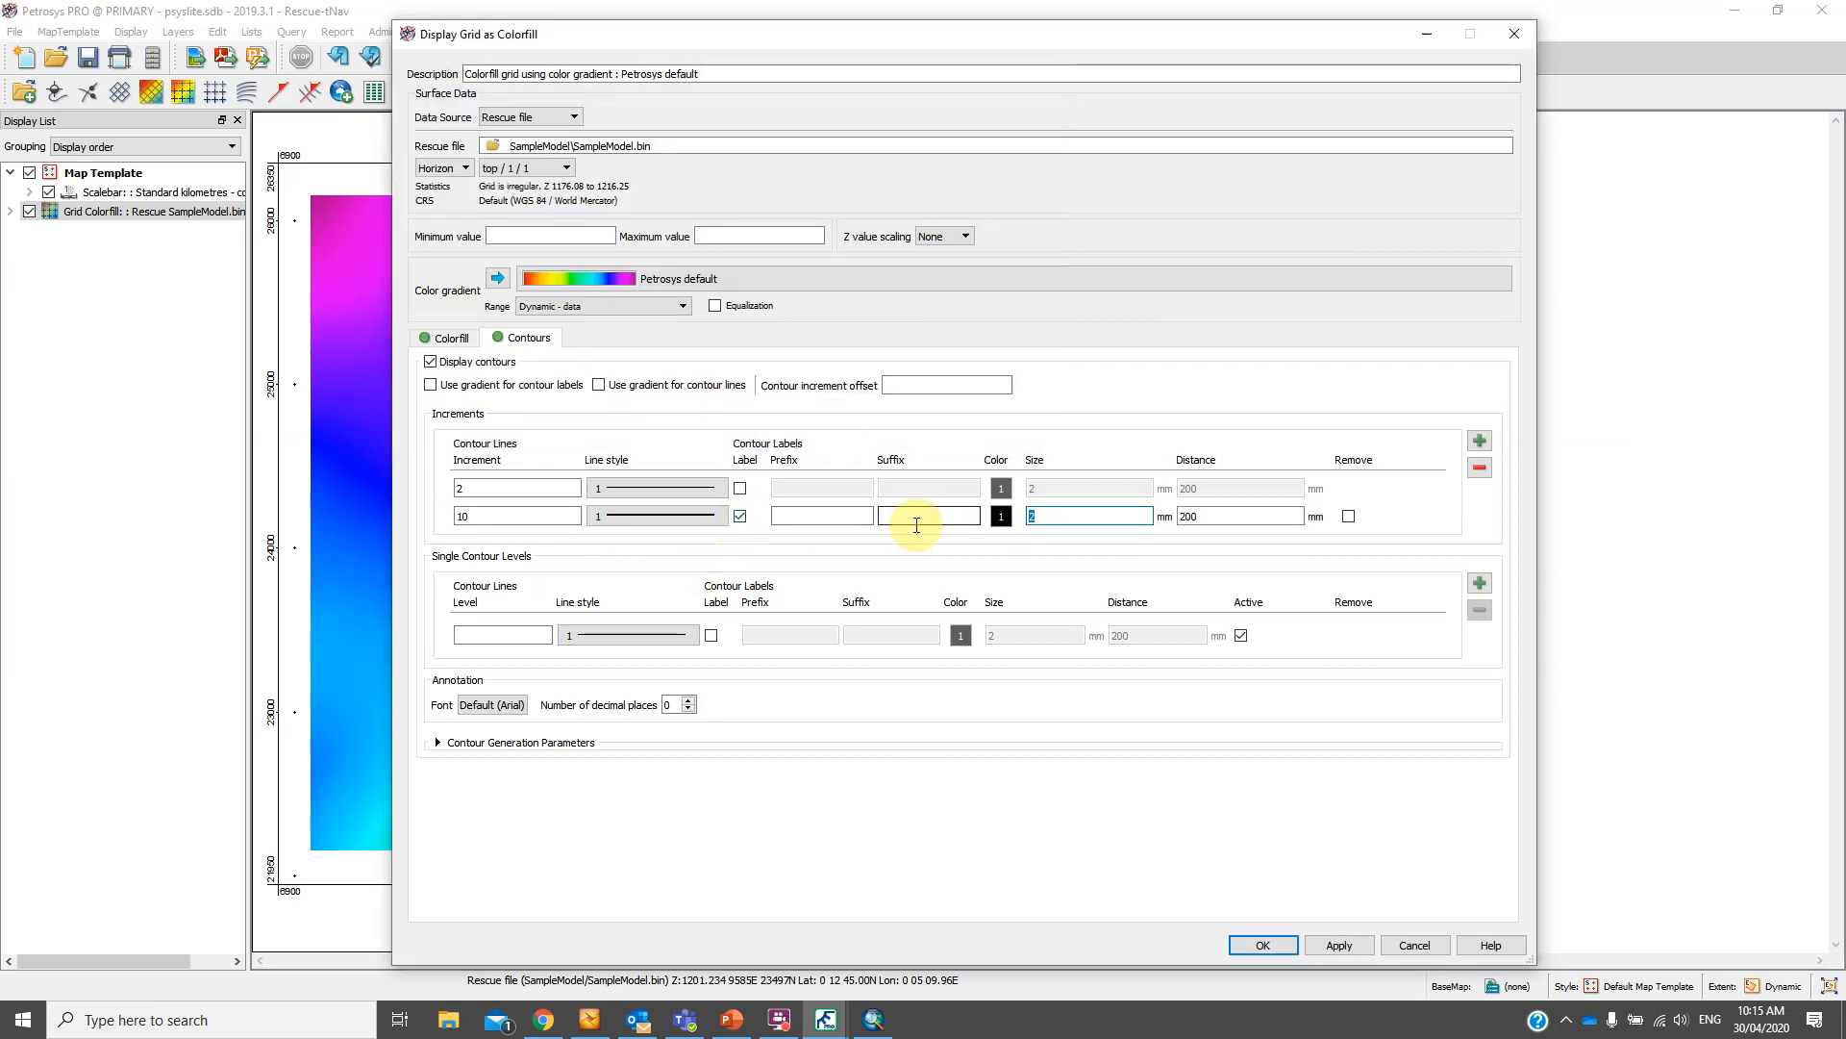
pyautogui.write('0')
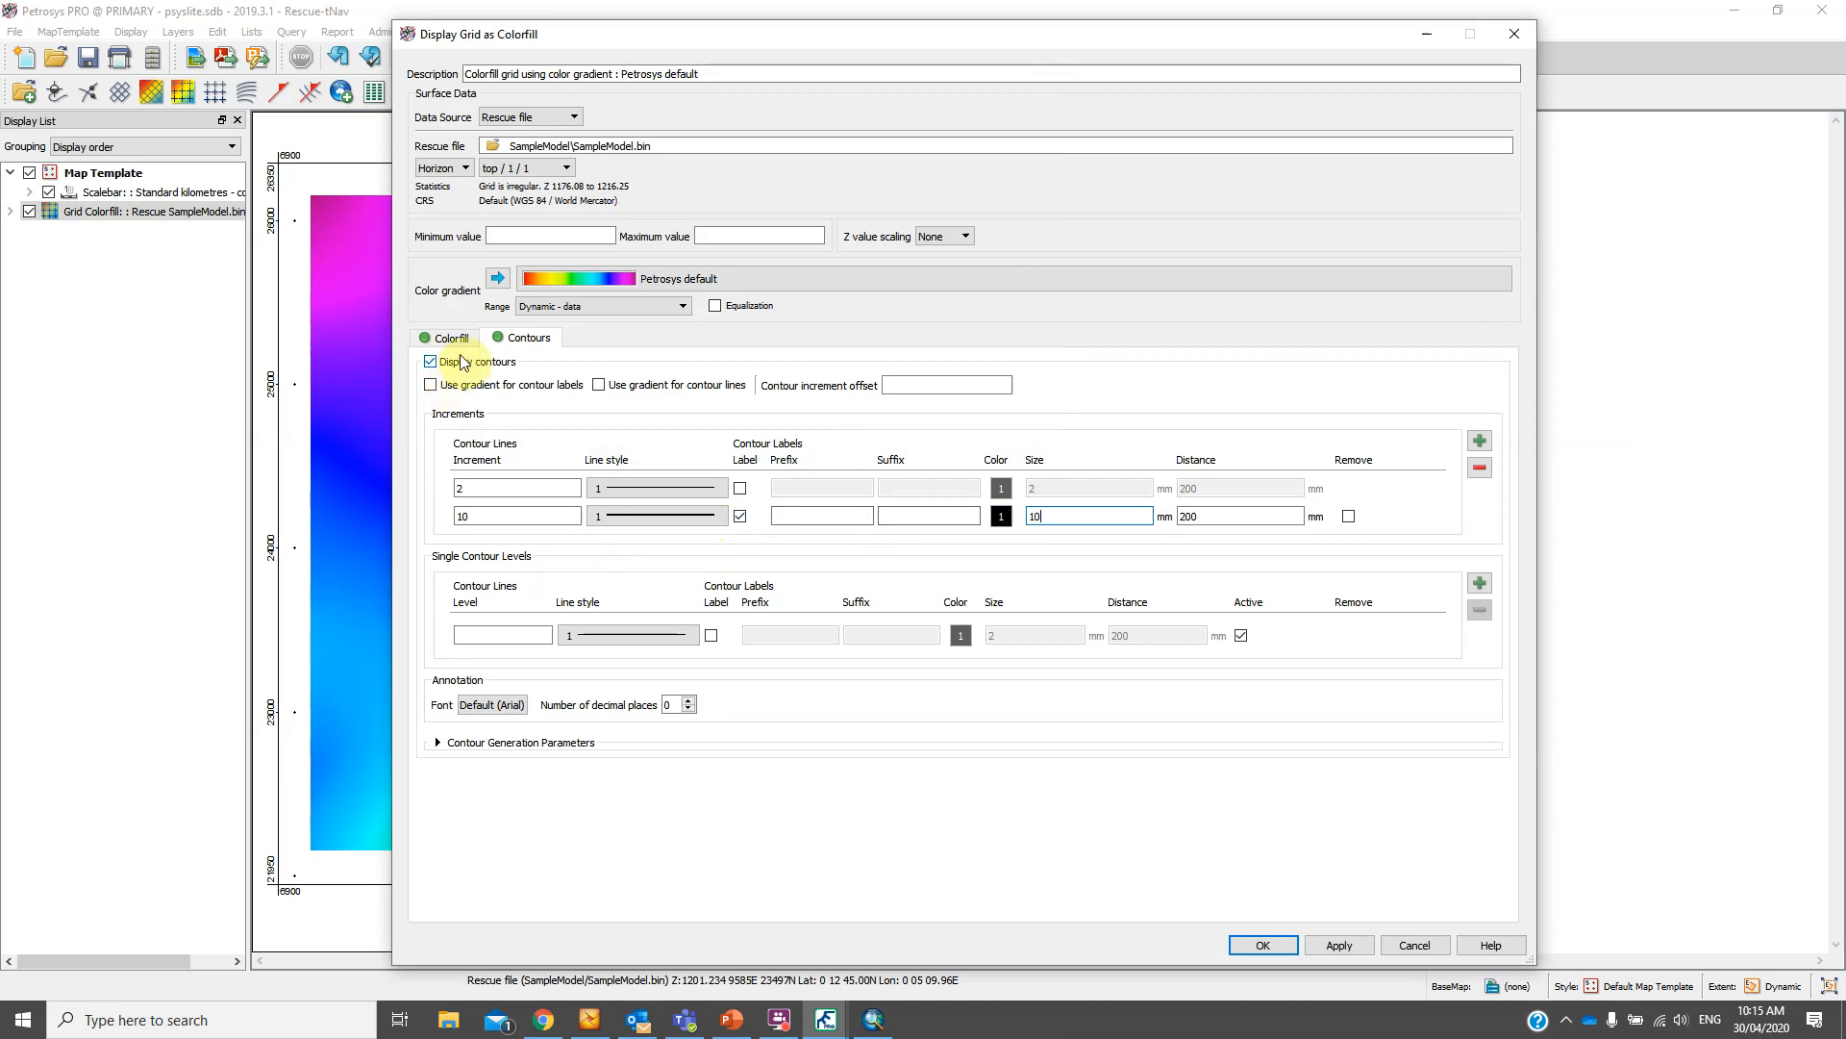
# Set the colorfill's gradient increment to 2 and its translucency to 30%
pyautogui.doubleClick(484, 488)
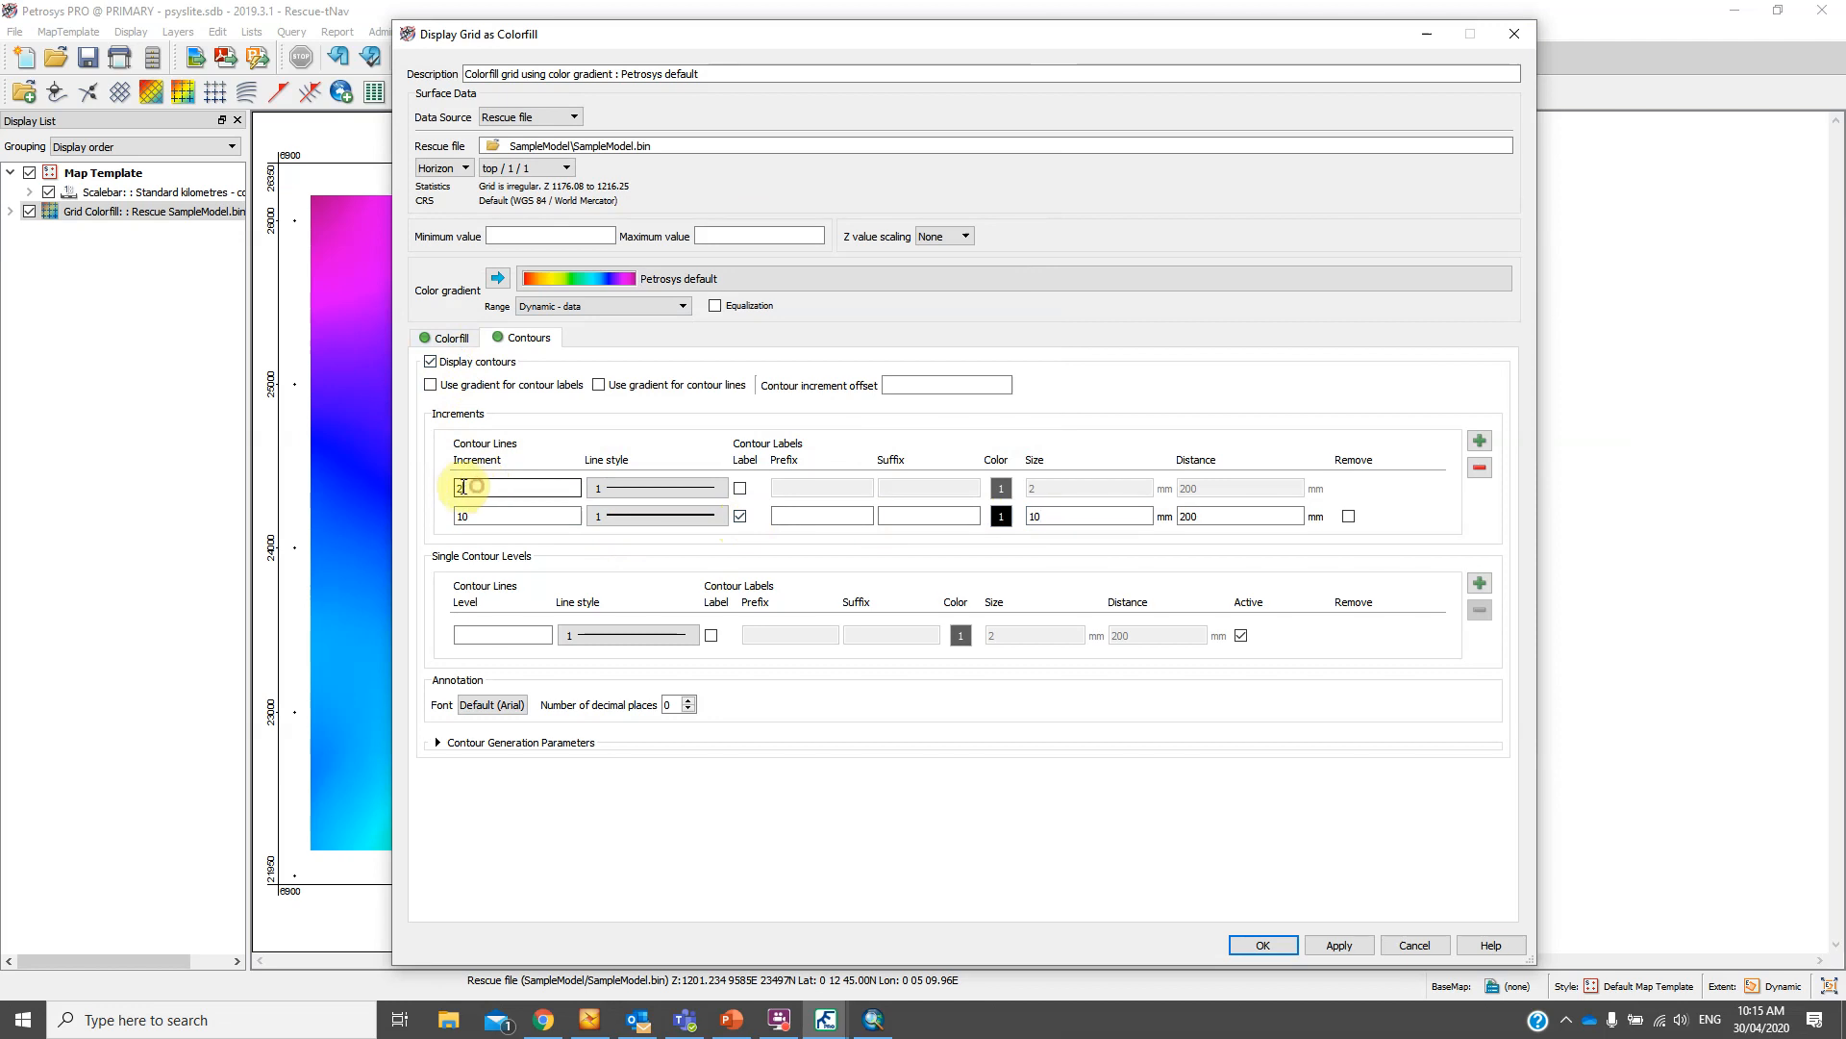
pyautogui.click(442, 341)
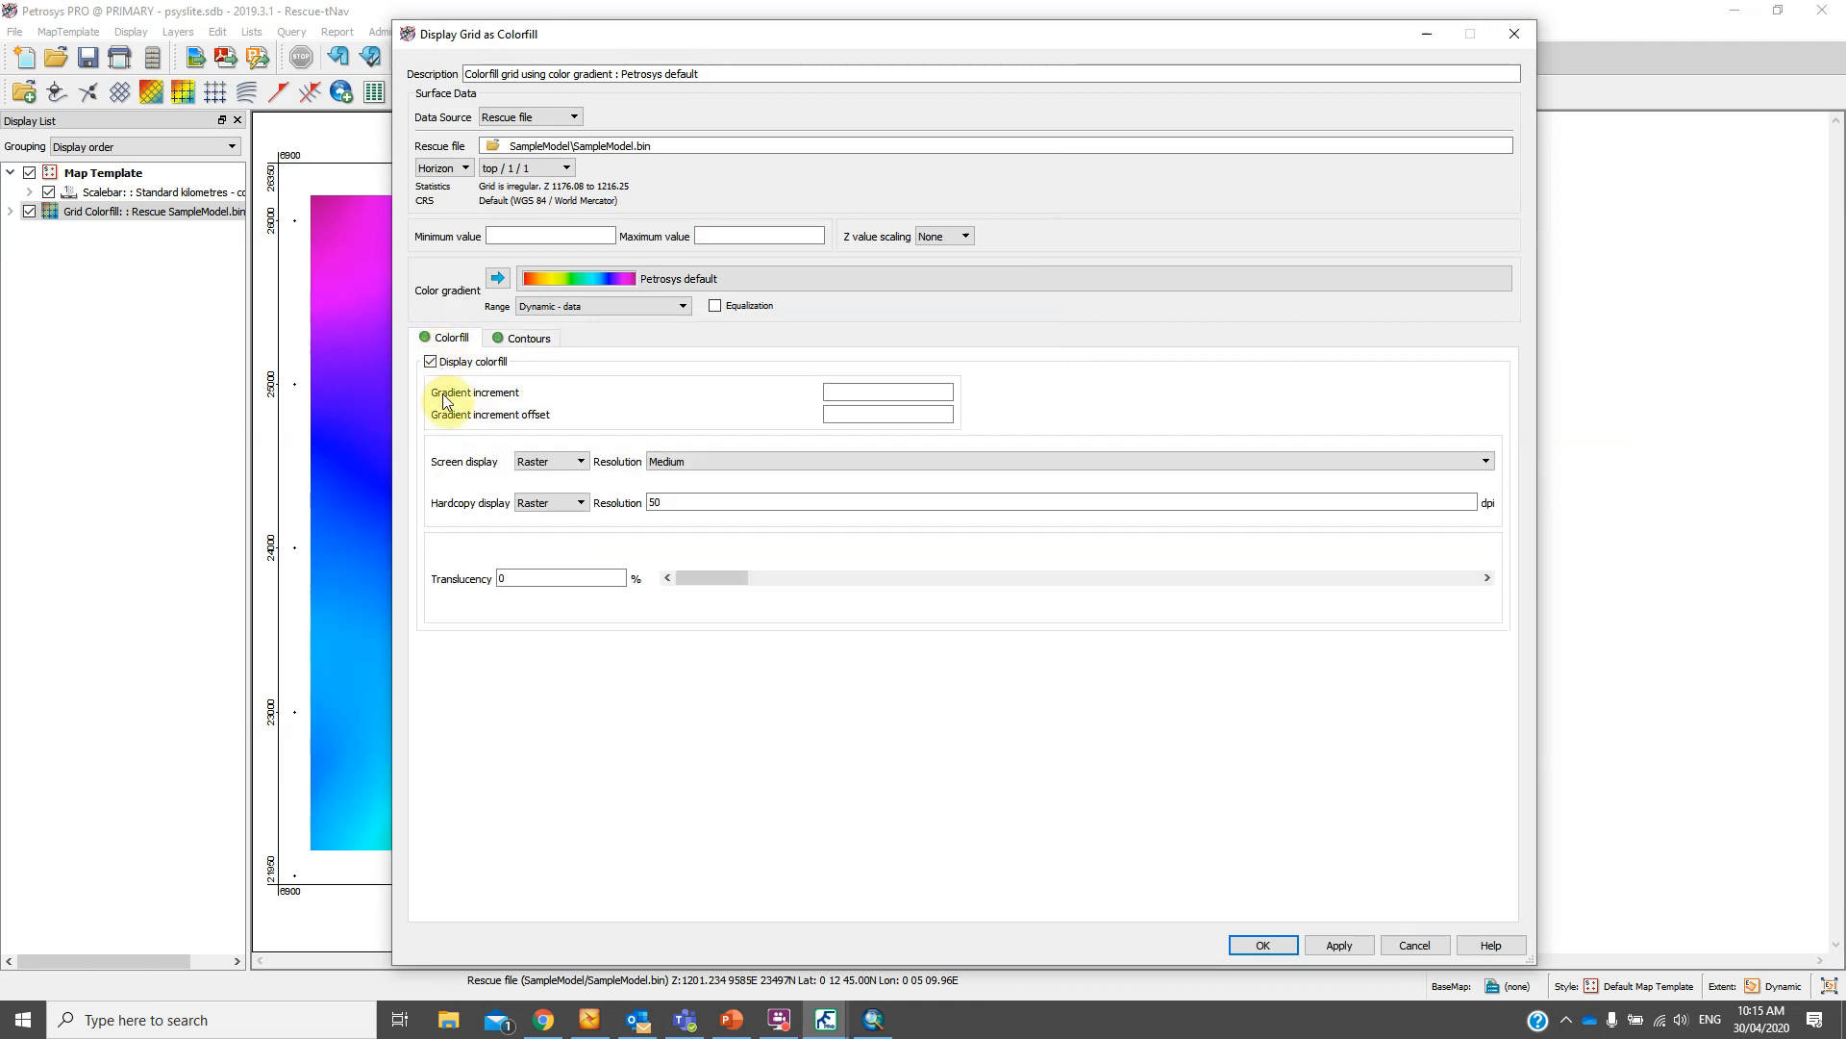
pyautogui.click(883, 387)
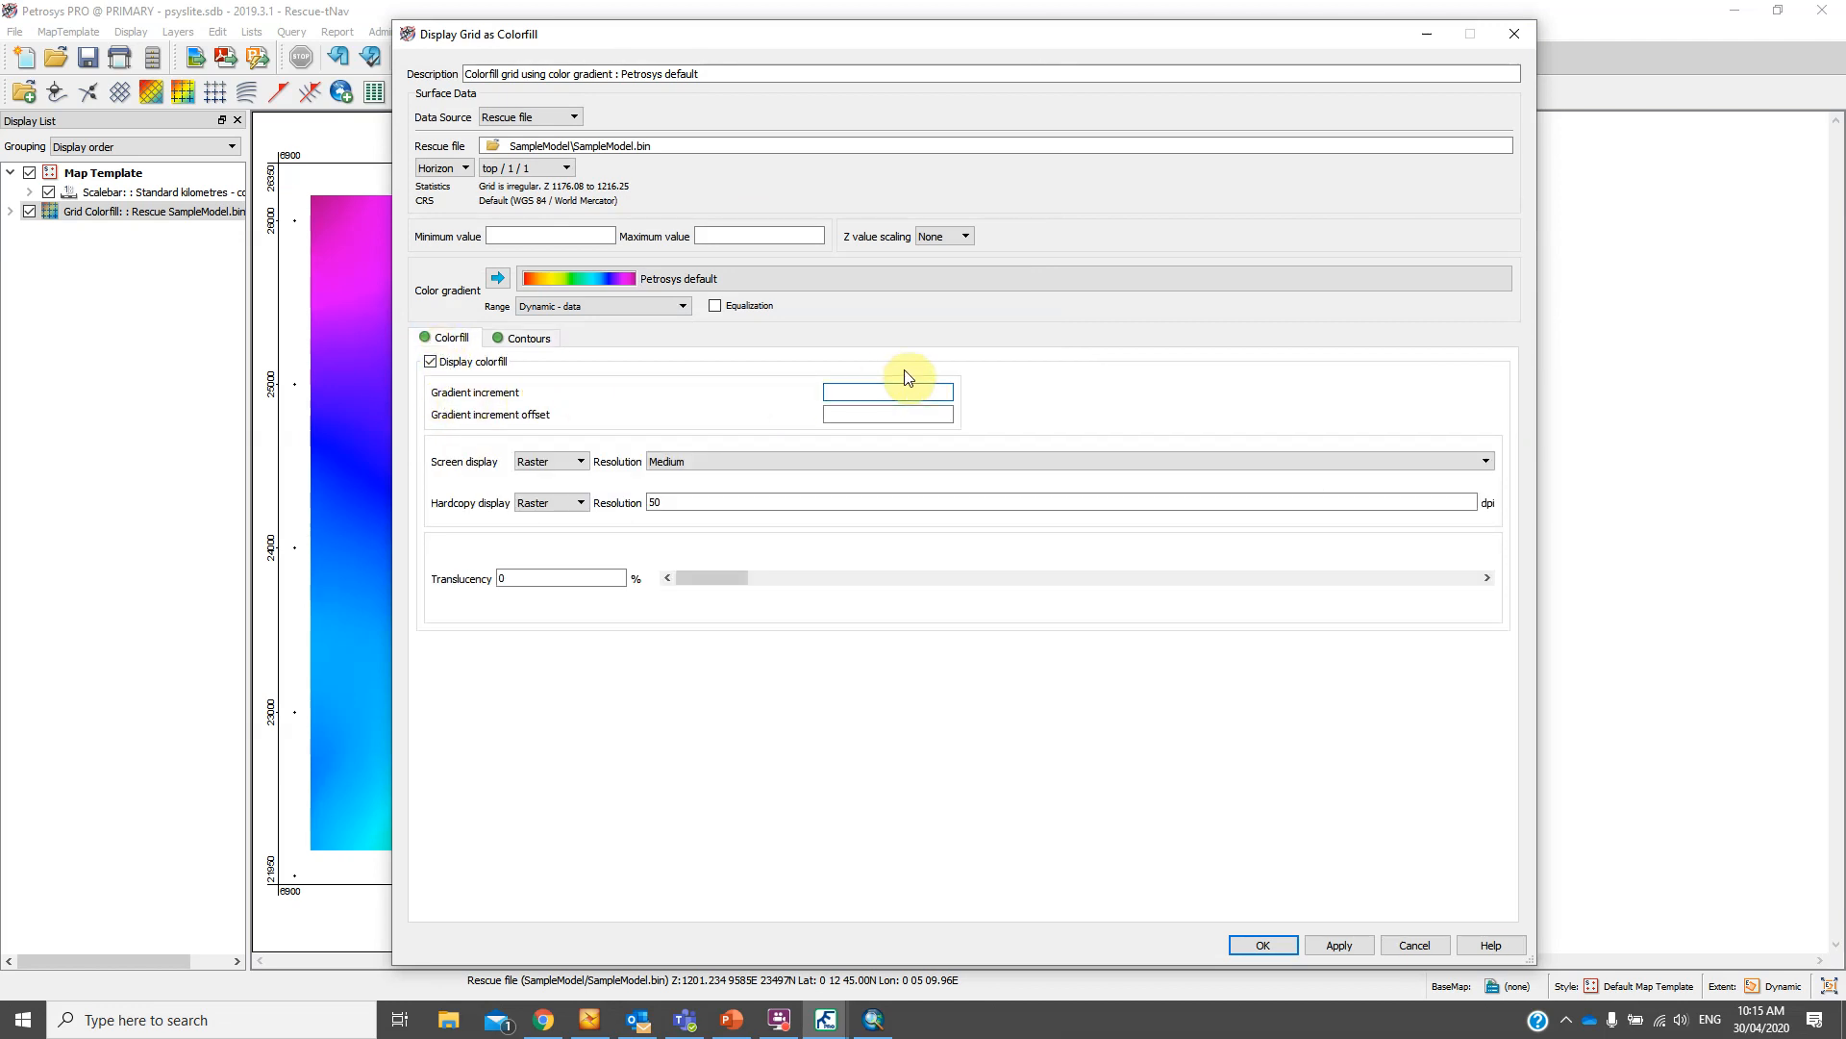
pyautogui.write('2')
pyautogui.click(540, 577)
pyautogui.write('30')
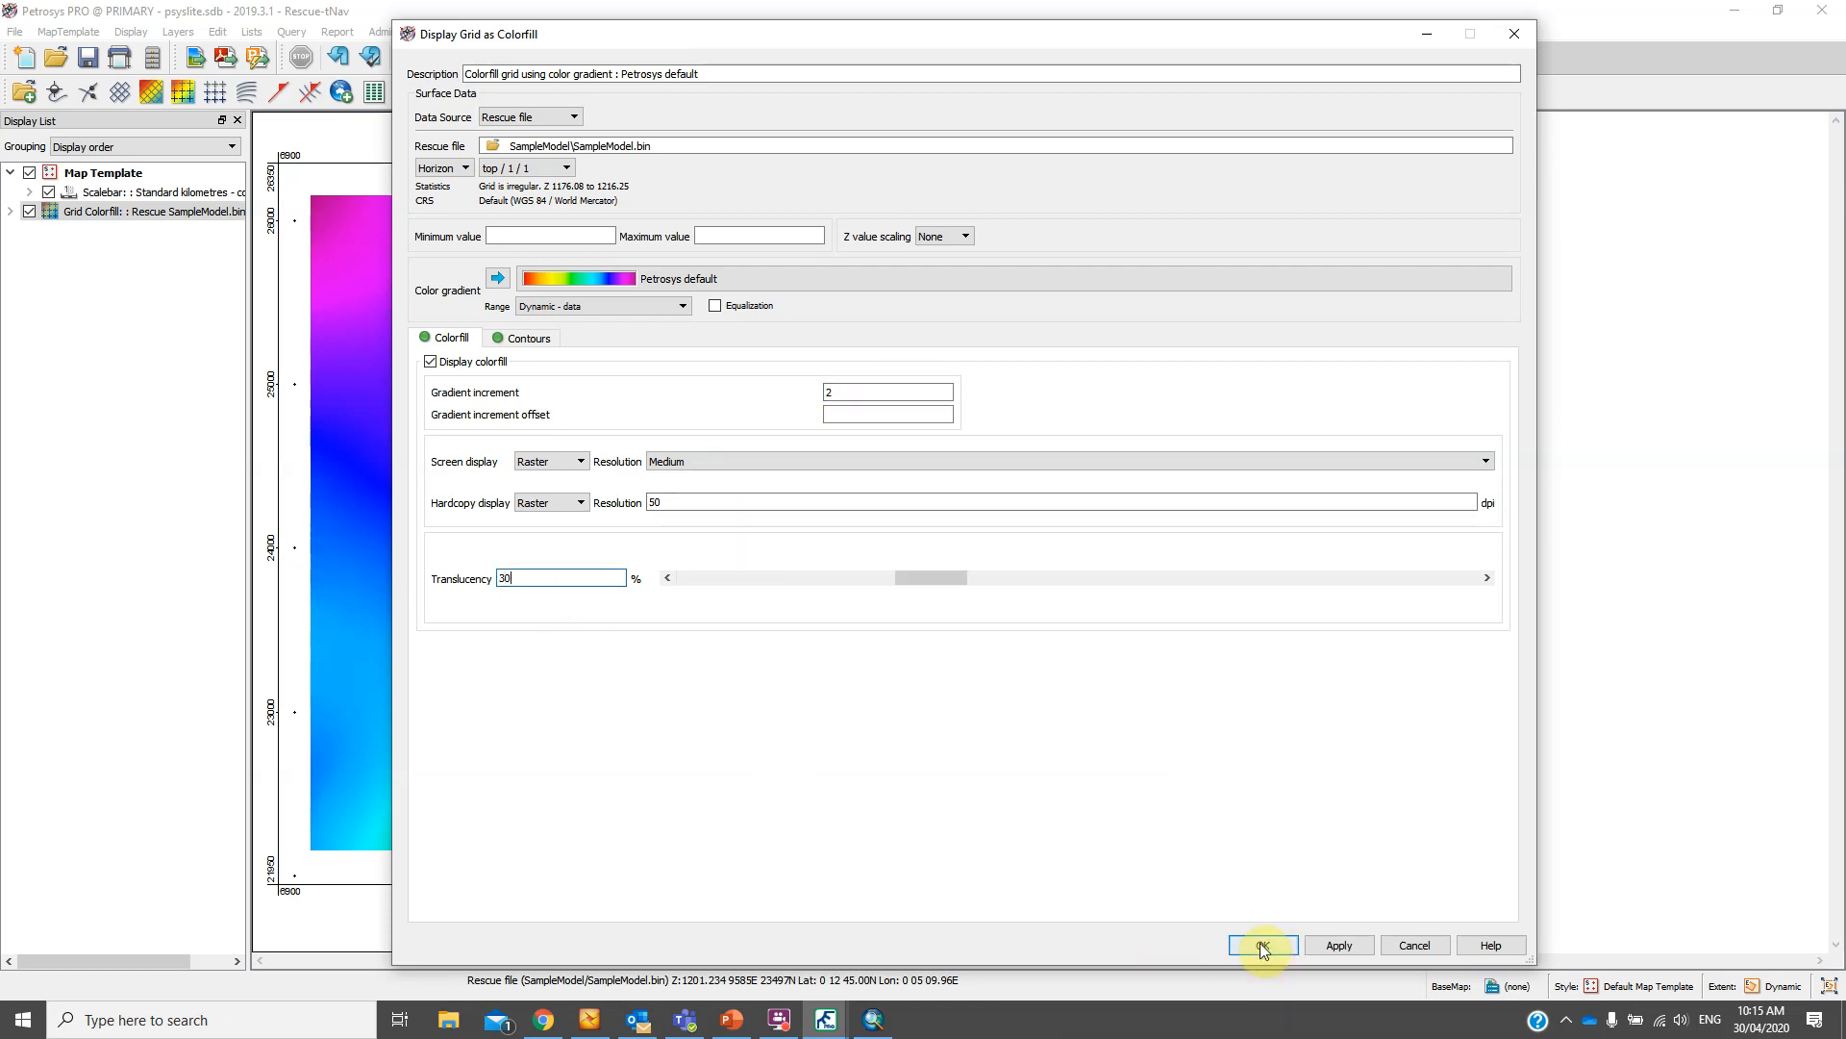
# Apply the edited colorfill and contour settings to the SampleModel.bin layer
pyautogui.click(1263, 946)
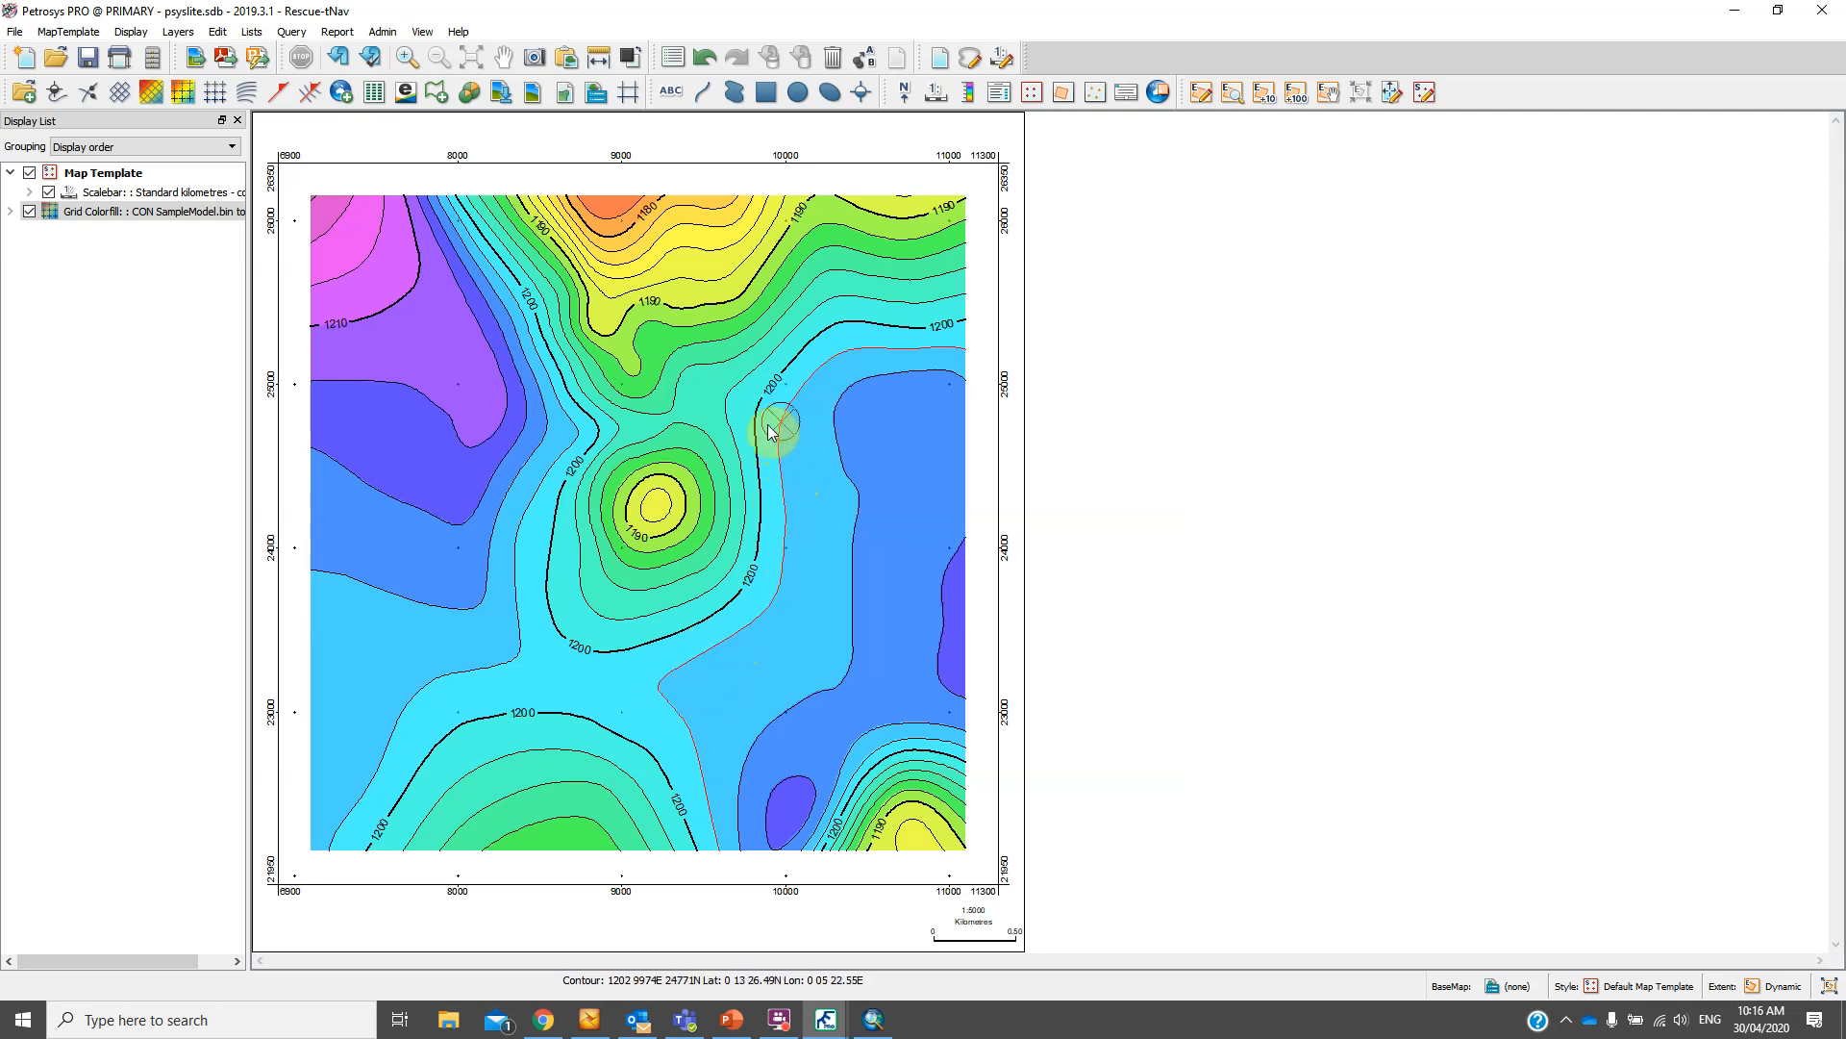
# Open contour saving from the 1202 contour and cancel it without saving a file
pyautogui.rightClick(783, 578)
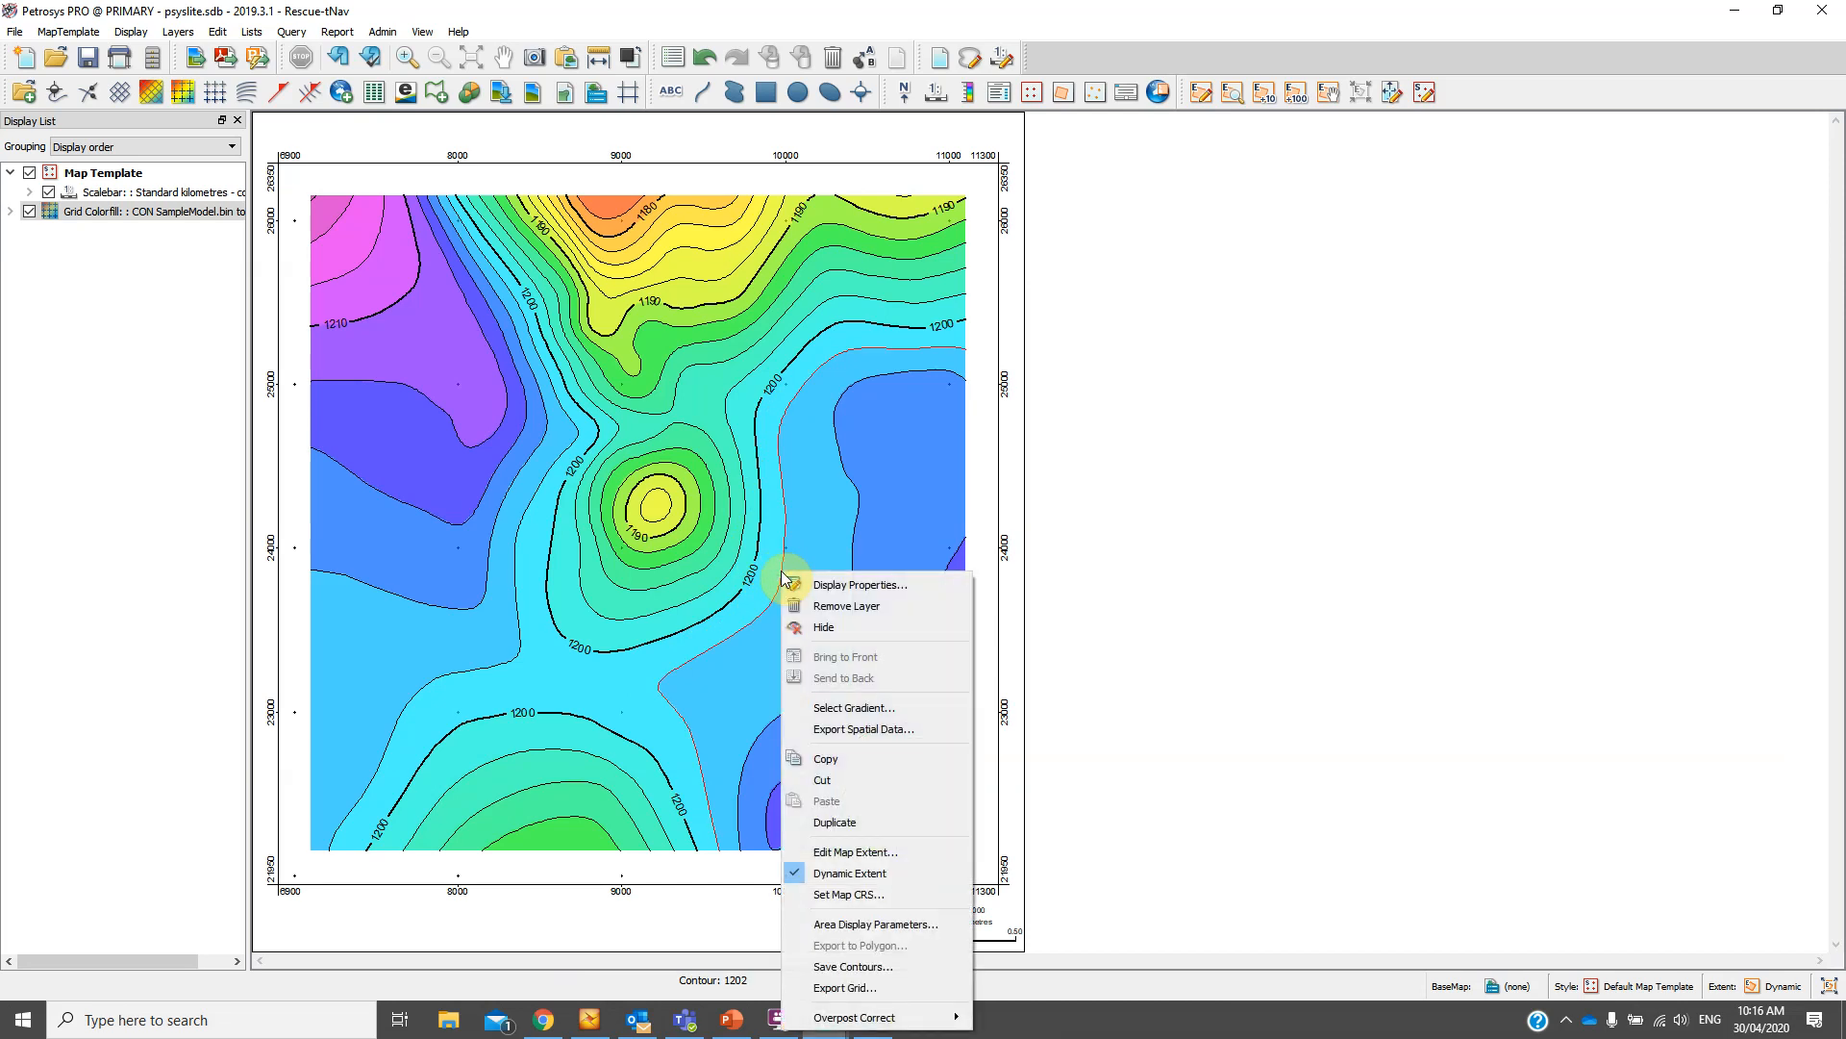
pyautogui.click(822, 967)
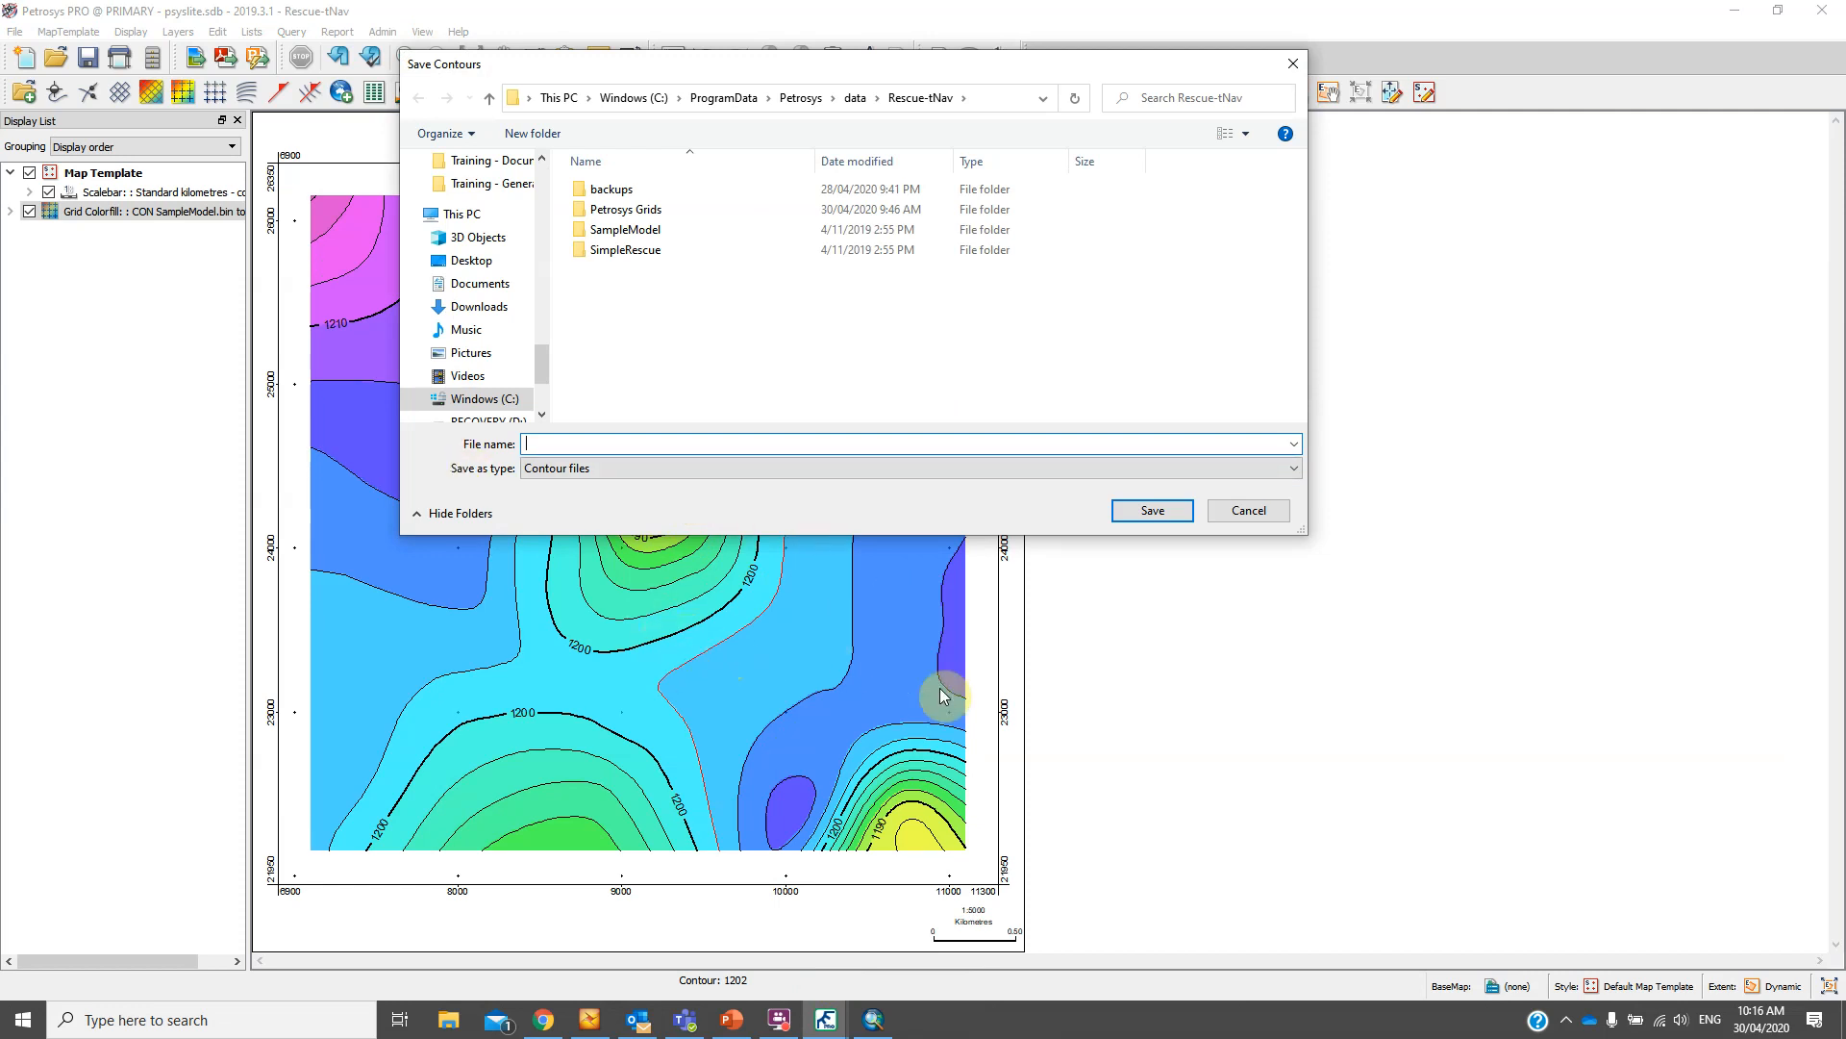
pyautogui.click(1249, 510)
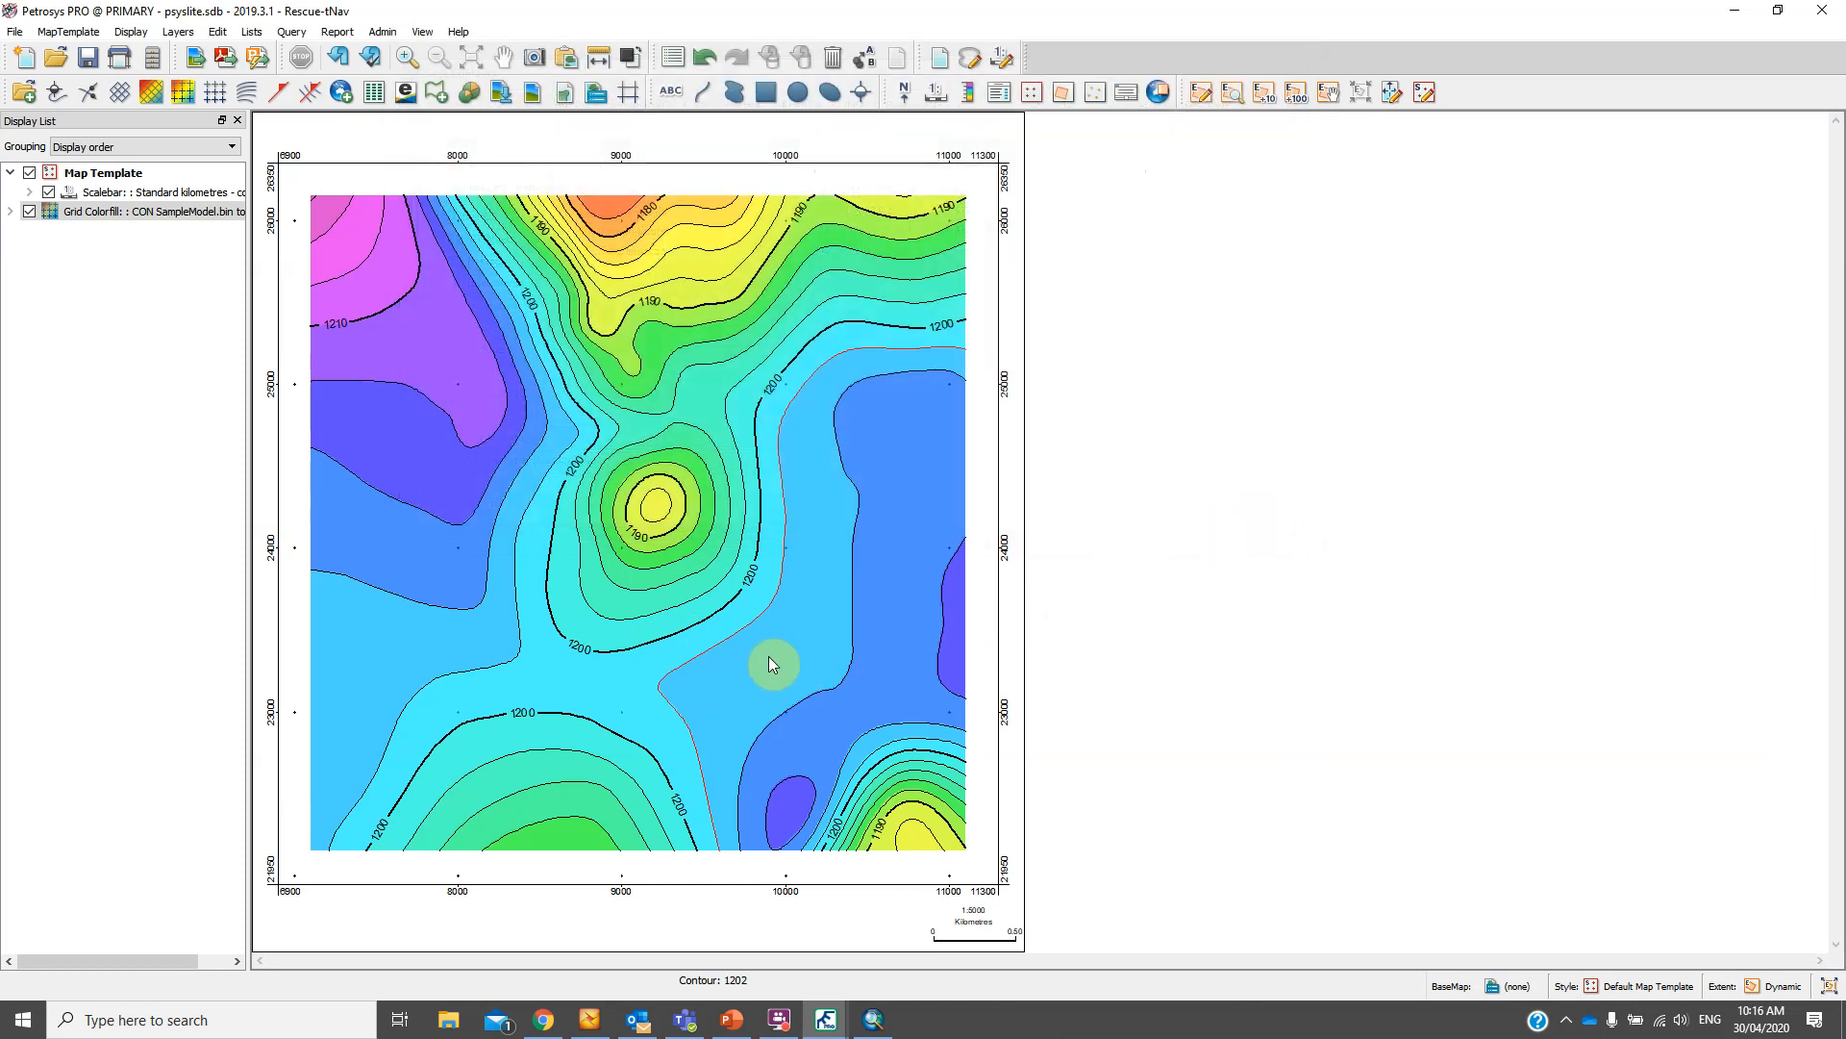
# Check exporting the closed 1196 contour around the central high to a polygon file, and close it without exporting
pyautogui.rightClick(749, 626)
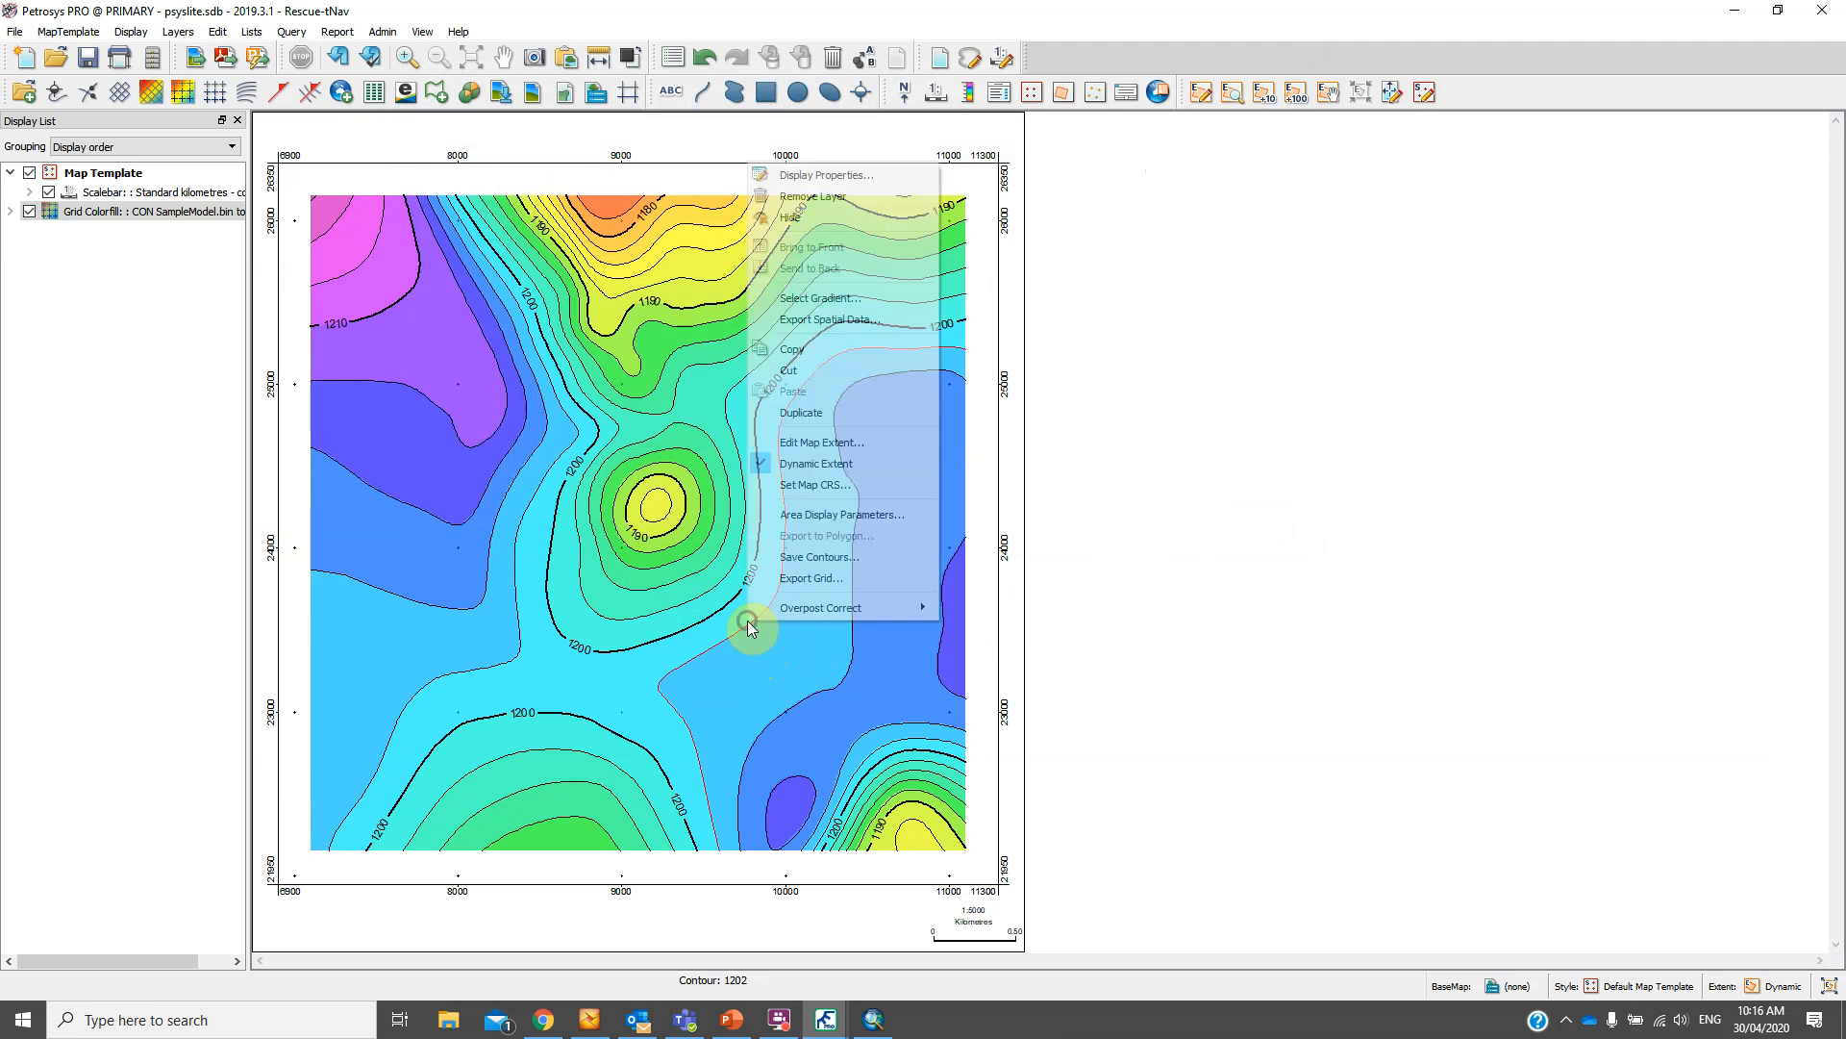
pyautogui.click(687, 579)
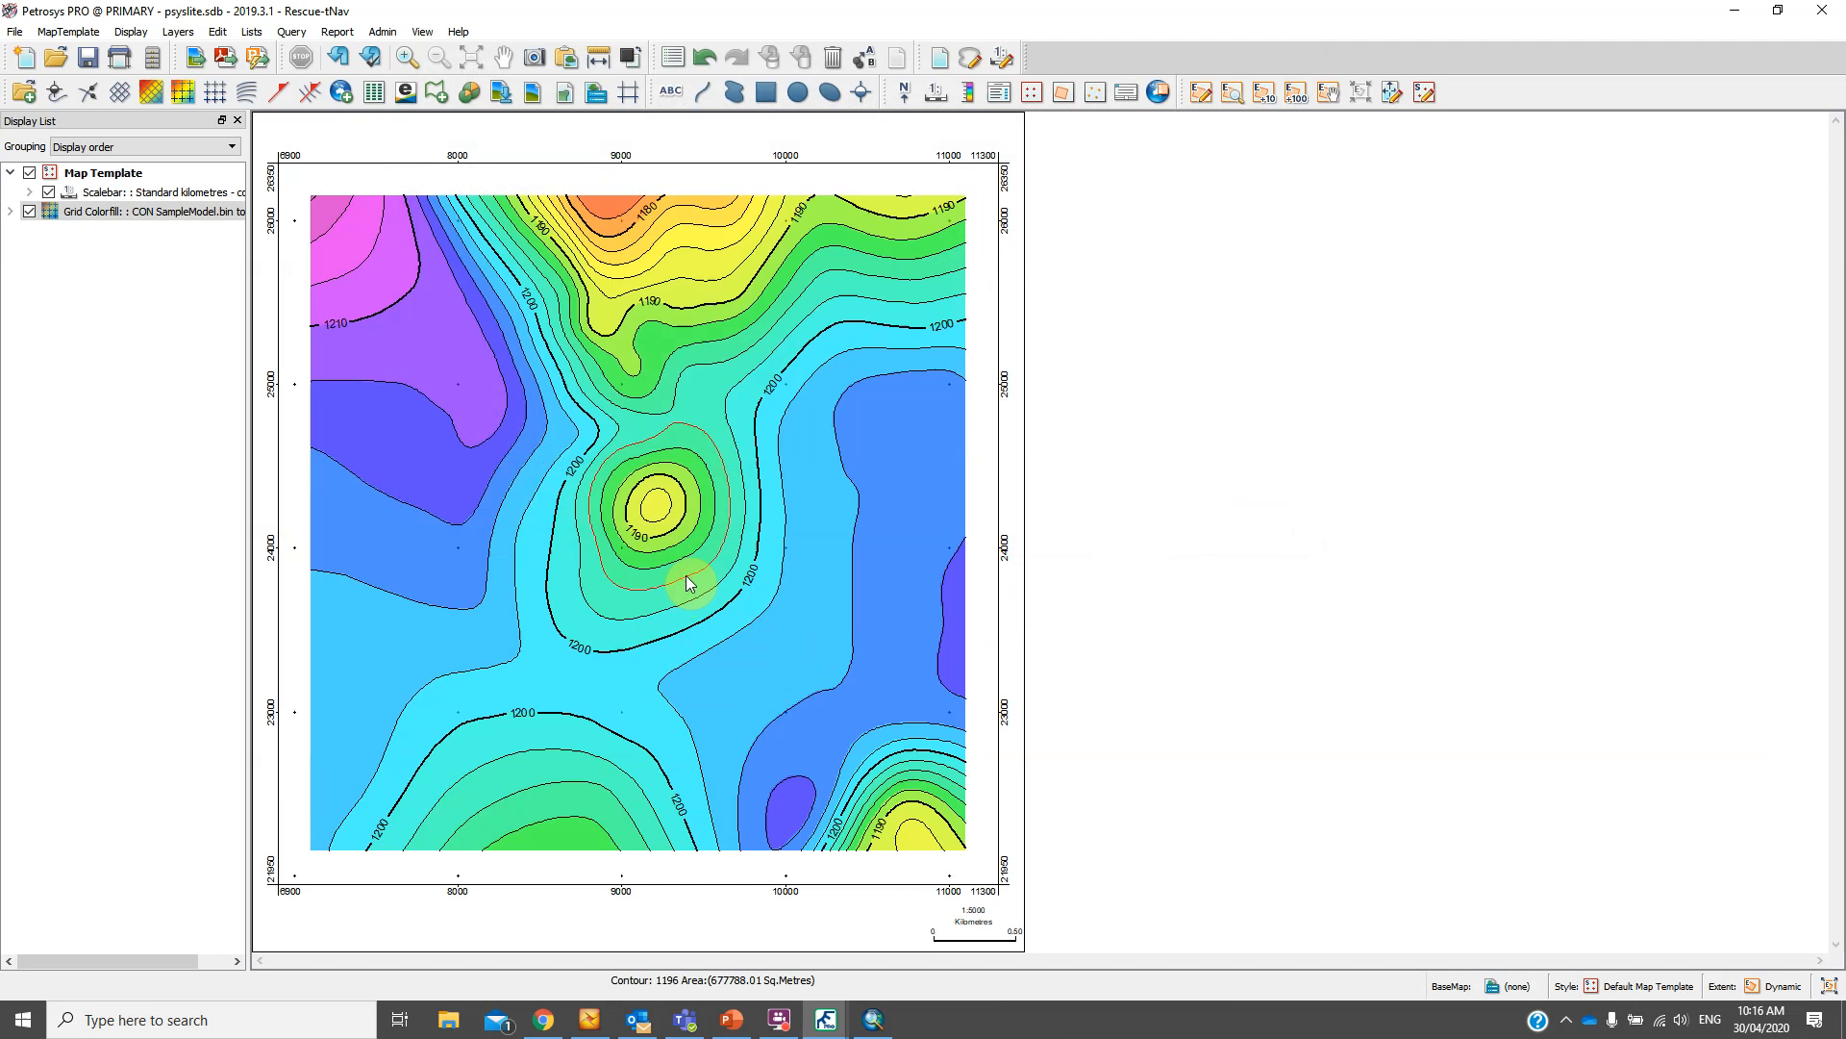
pyautogui.rightClick(689, 581)
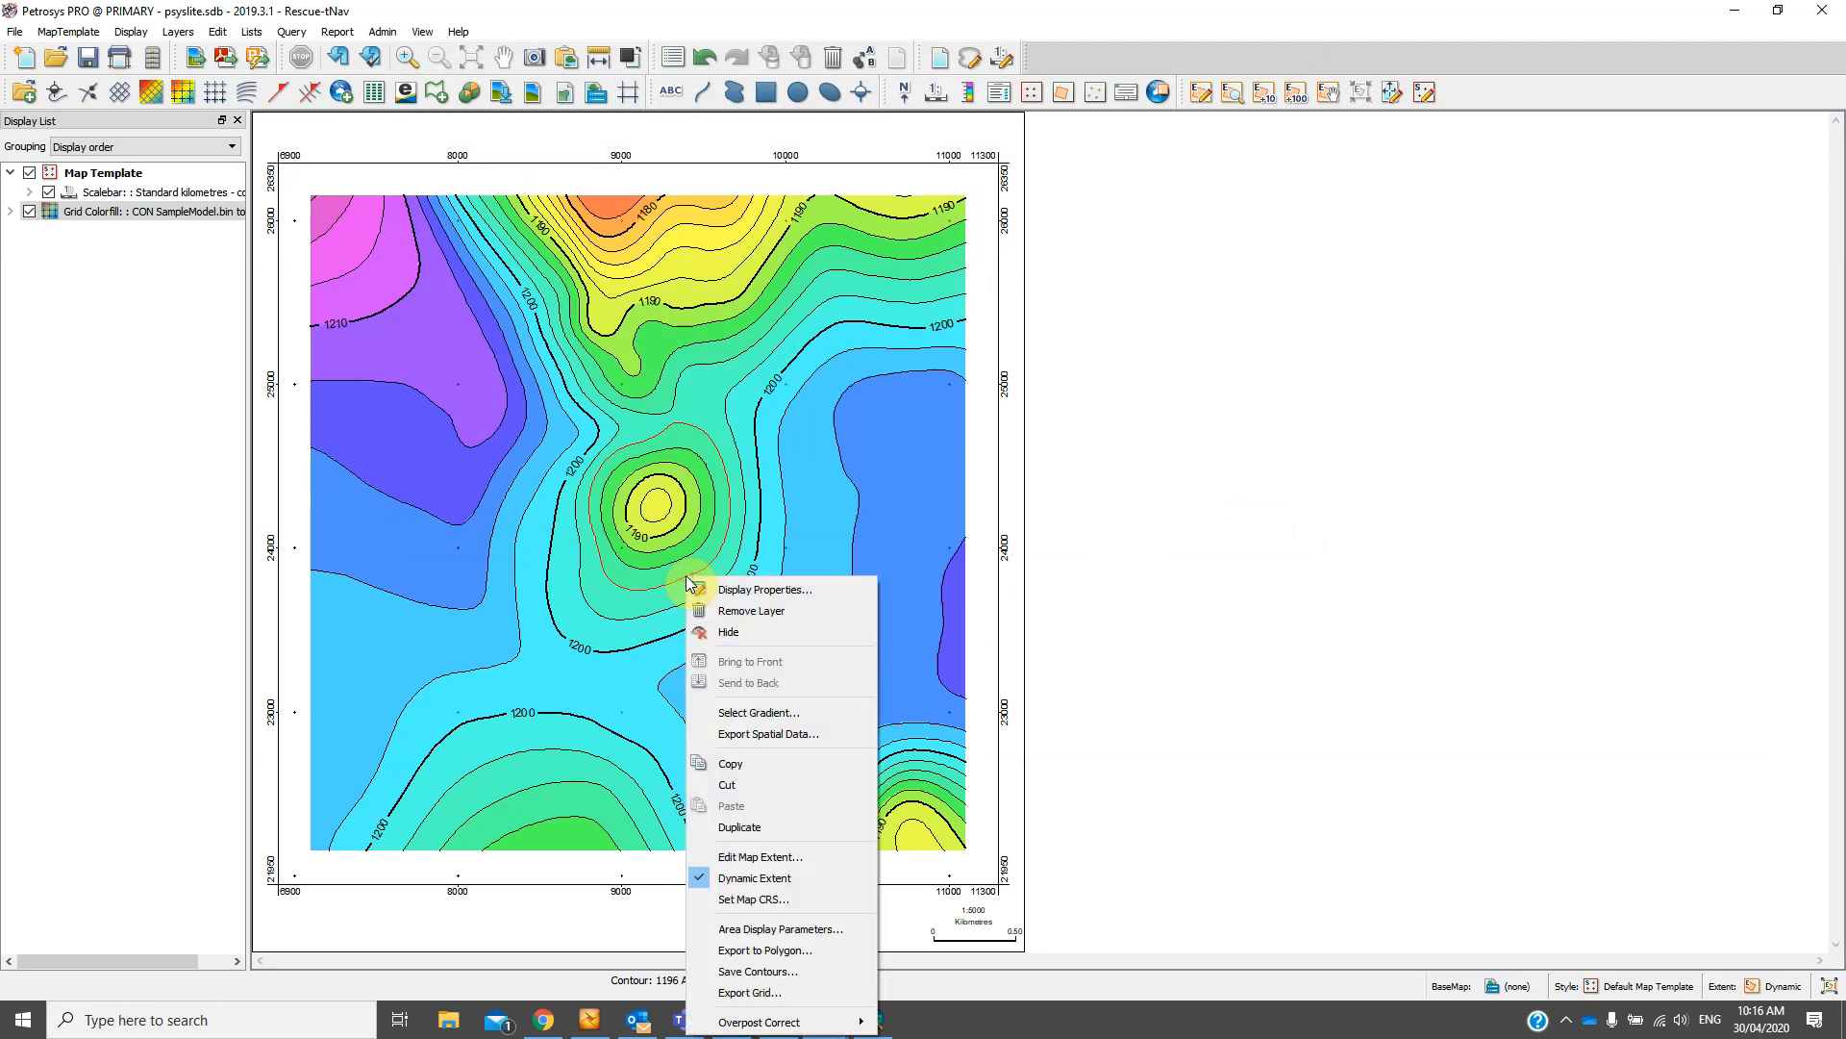
pyautogui.click(789, 950)
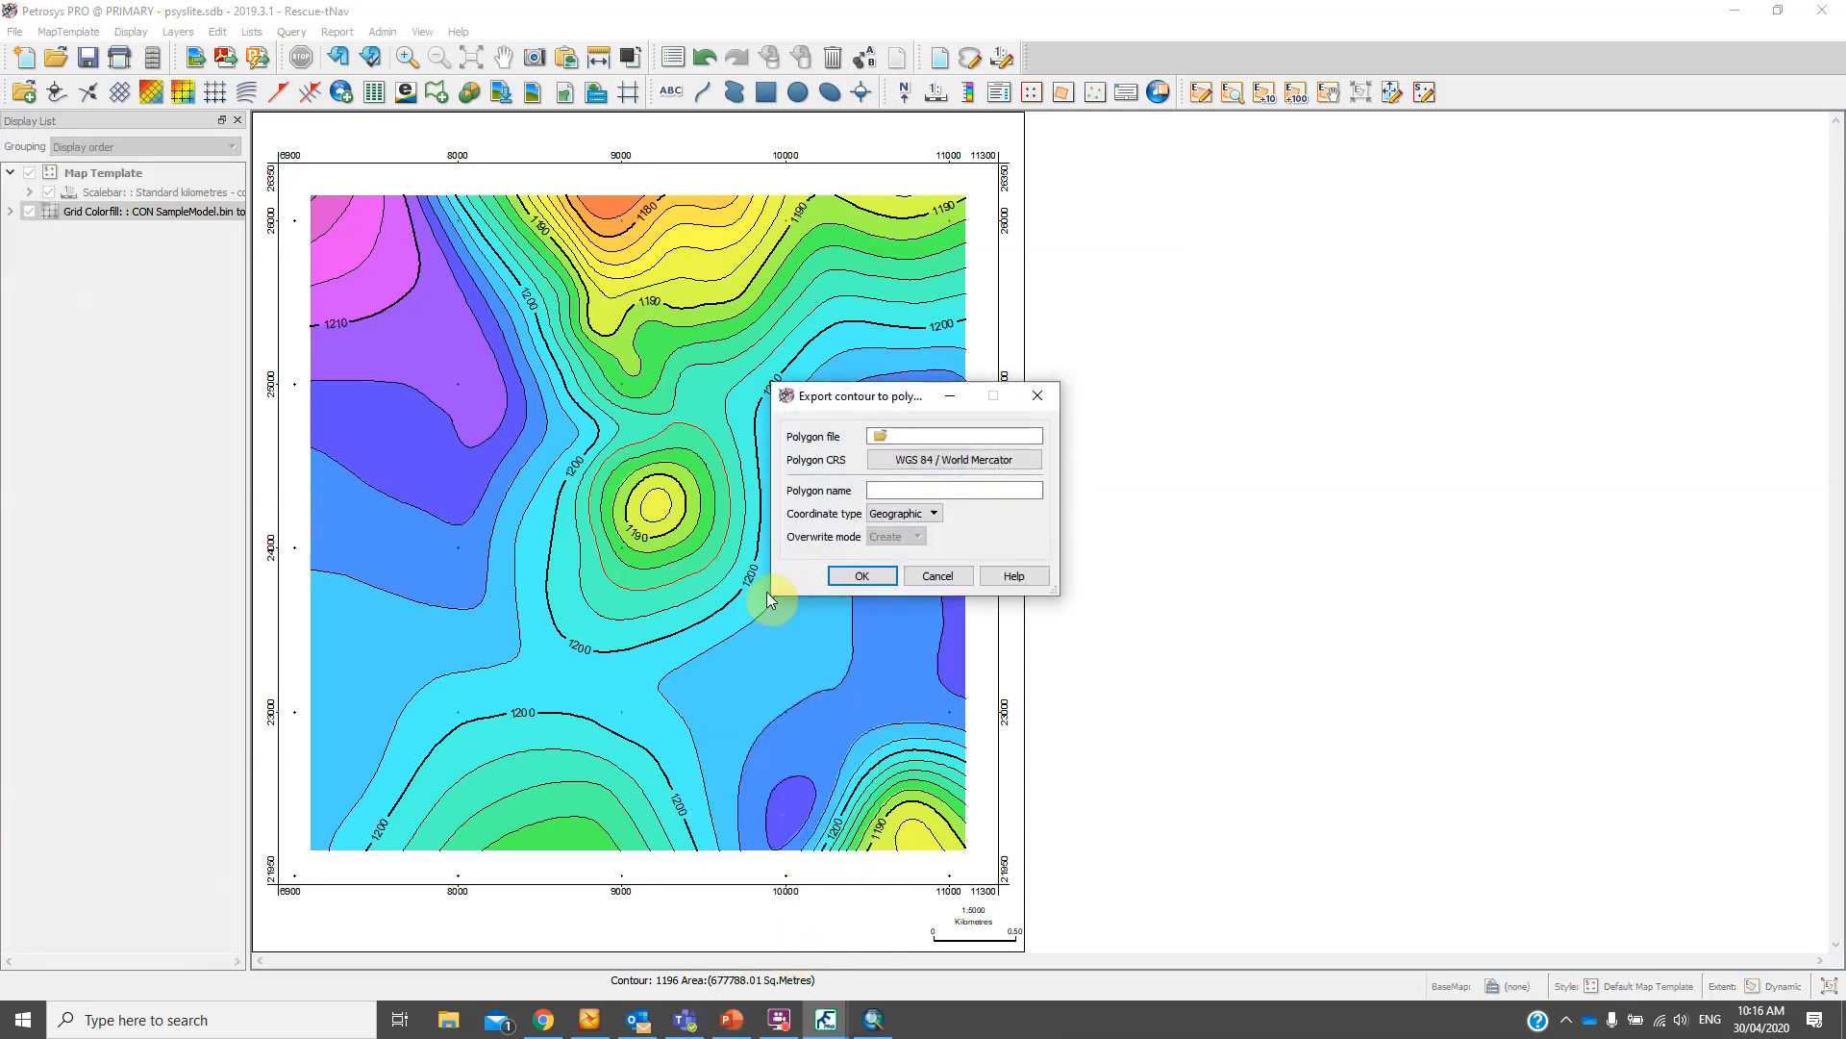
pyautogui.click(1037, 402)
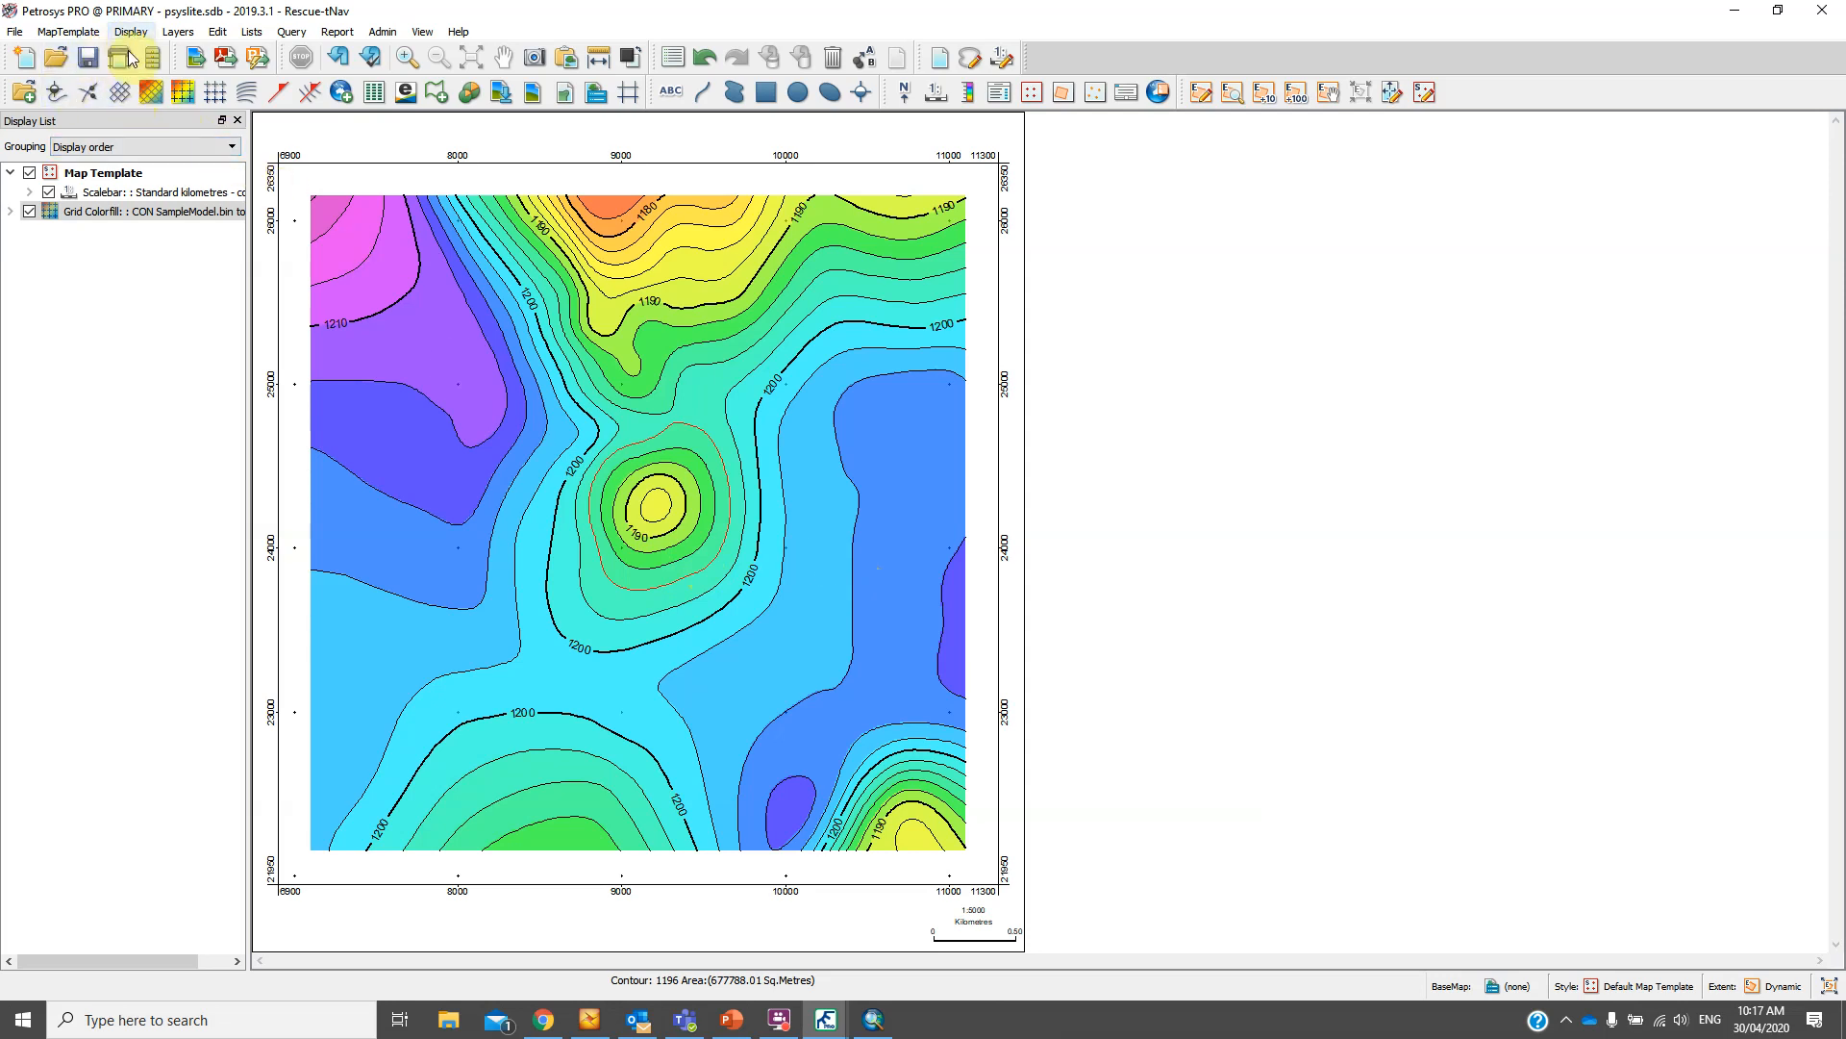
# Open the well display settings and examine the available data sources, keeping Rescue file with SampleModel.bin
pyautogui.click(57, 97)
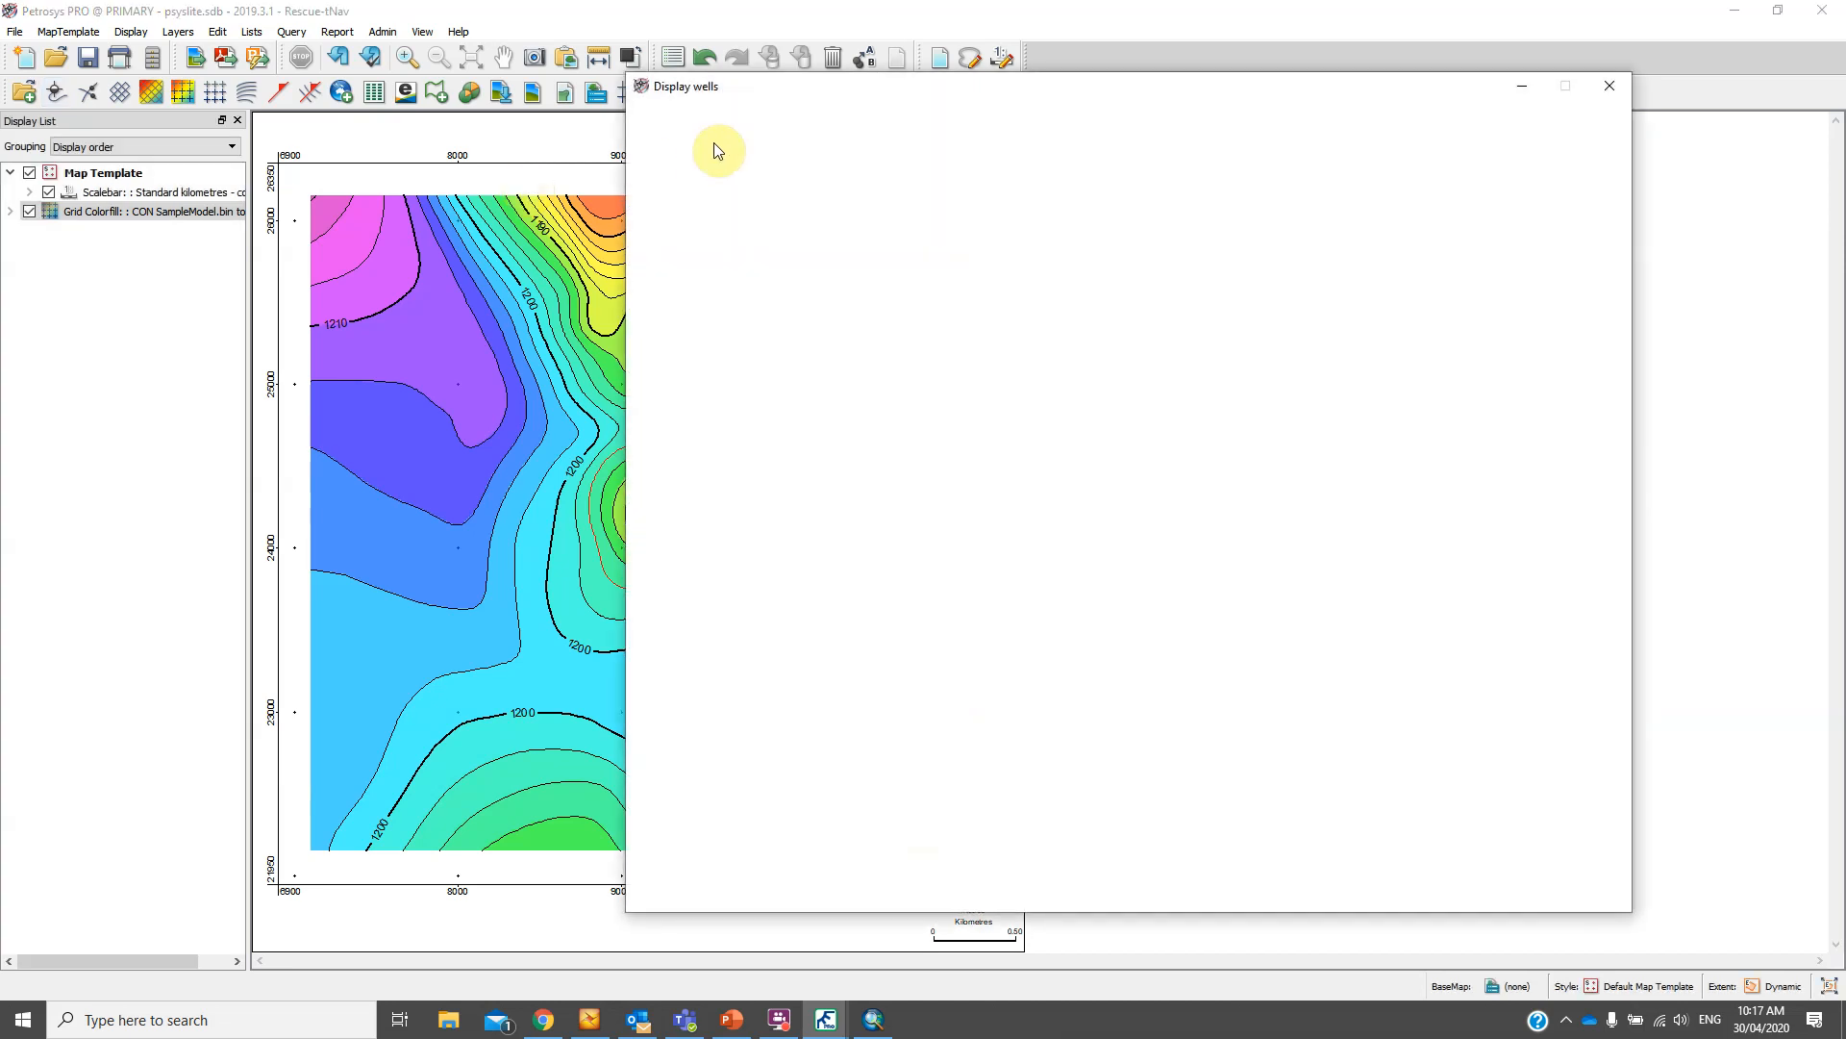
pyautogui.moveTo(833, 89); pyautogui.dragTo(704, 108)
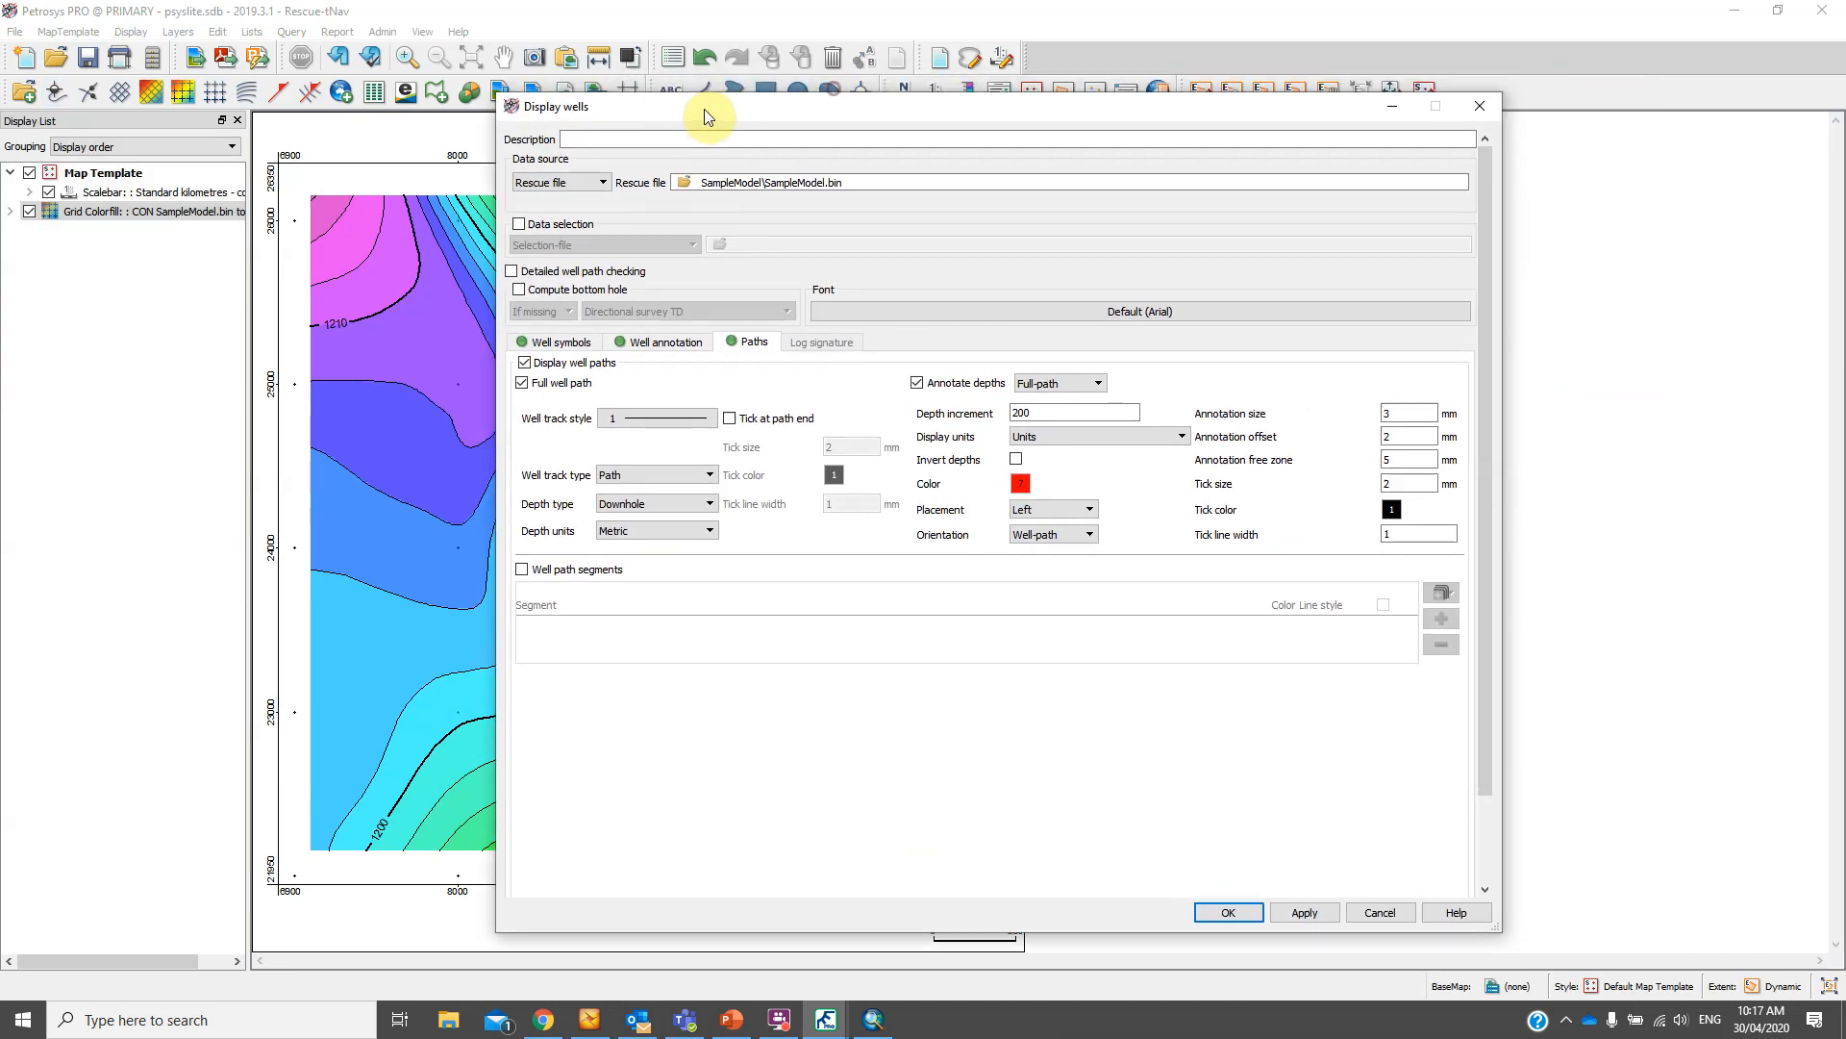
pyautogui.click(571, 187)
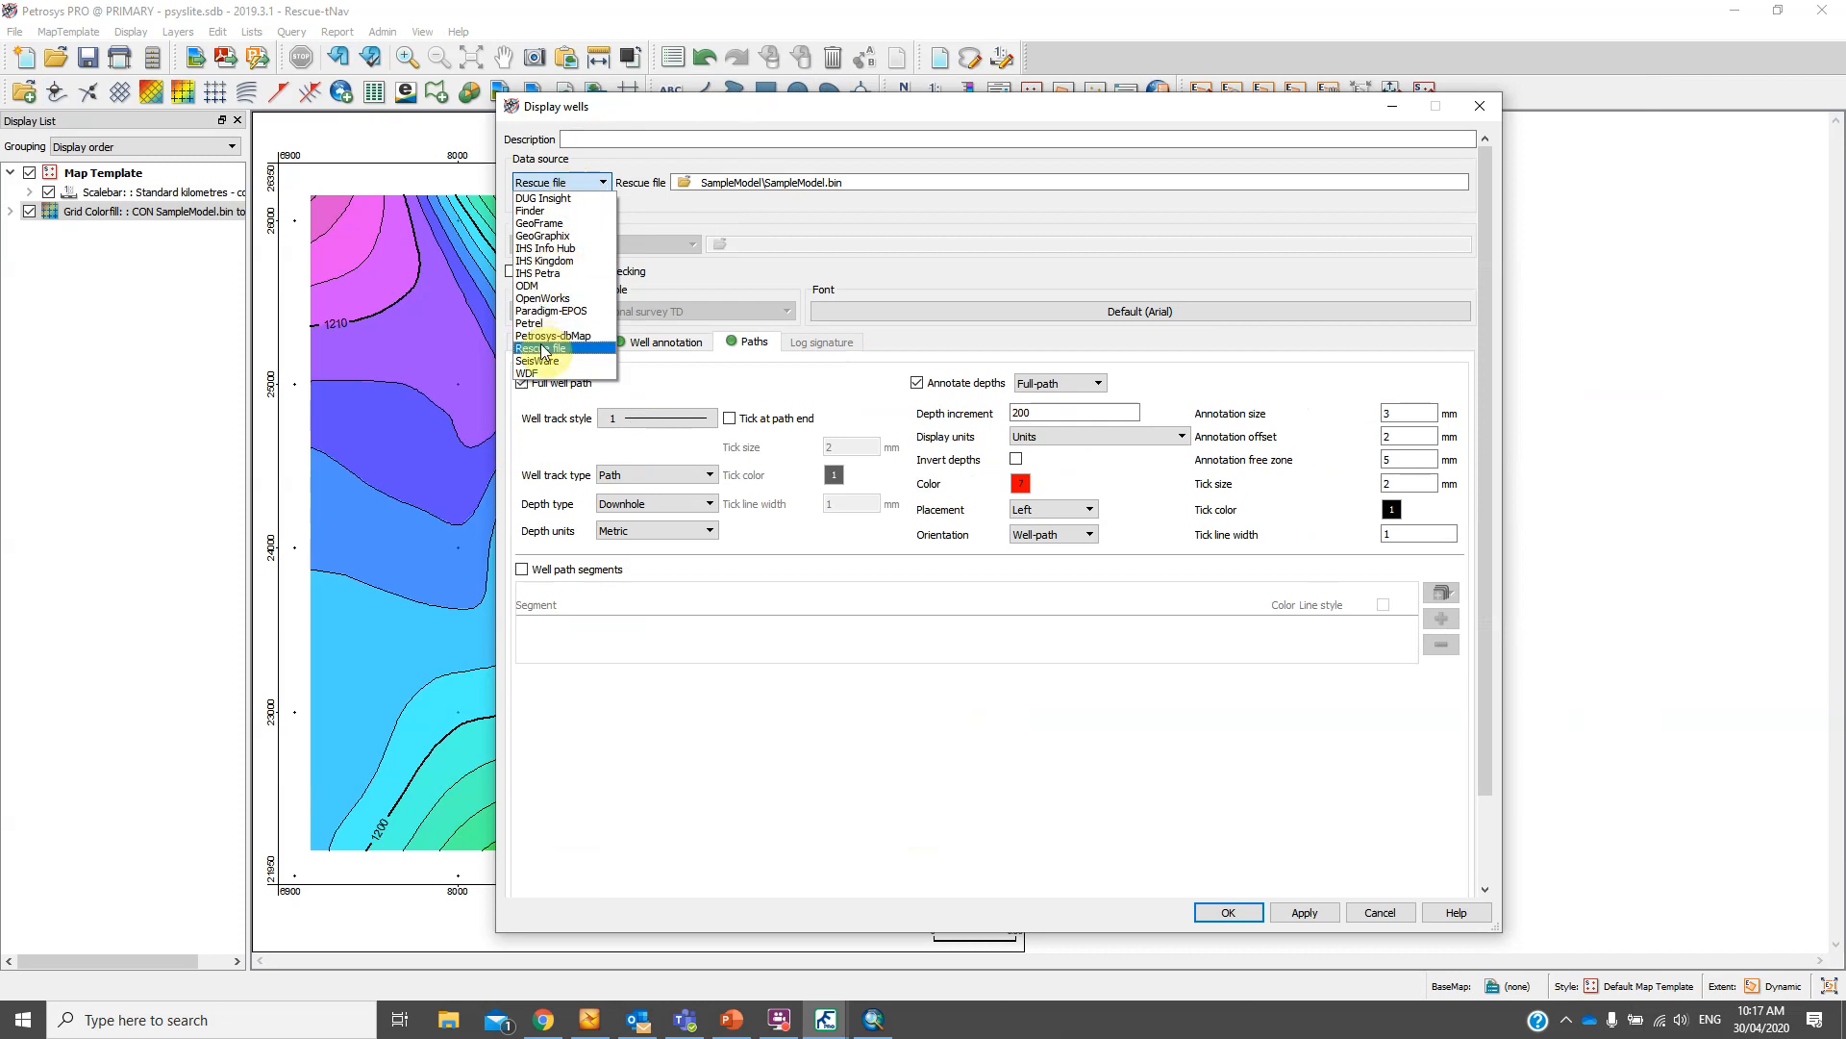
pyautogui.click(712, 236)
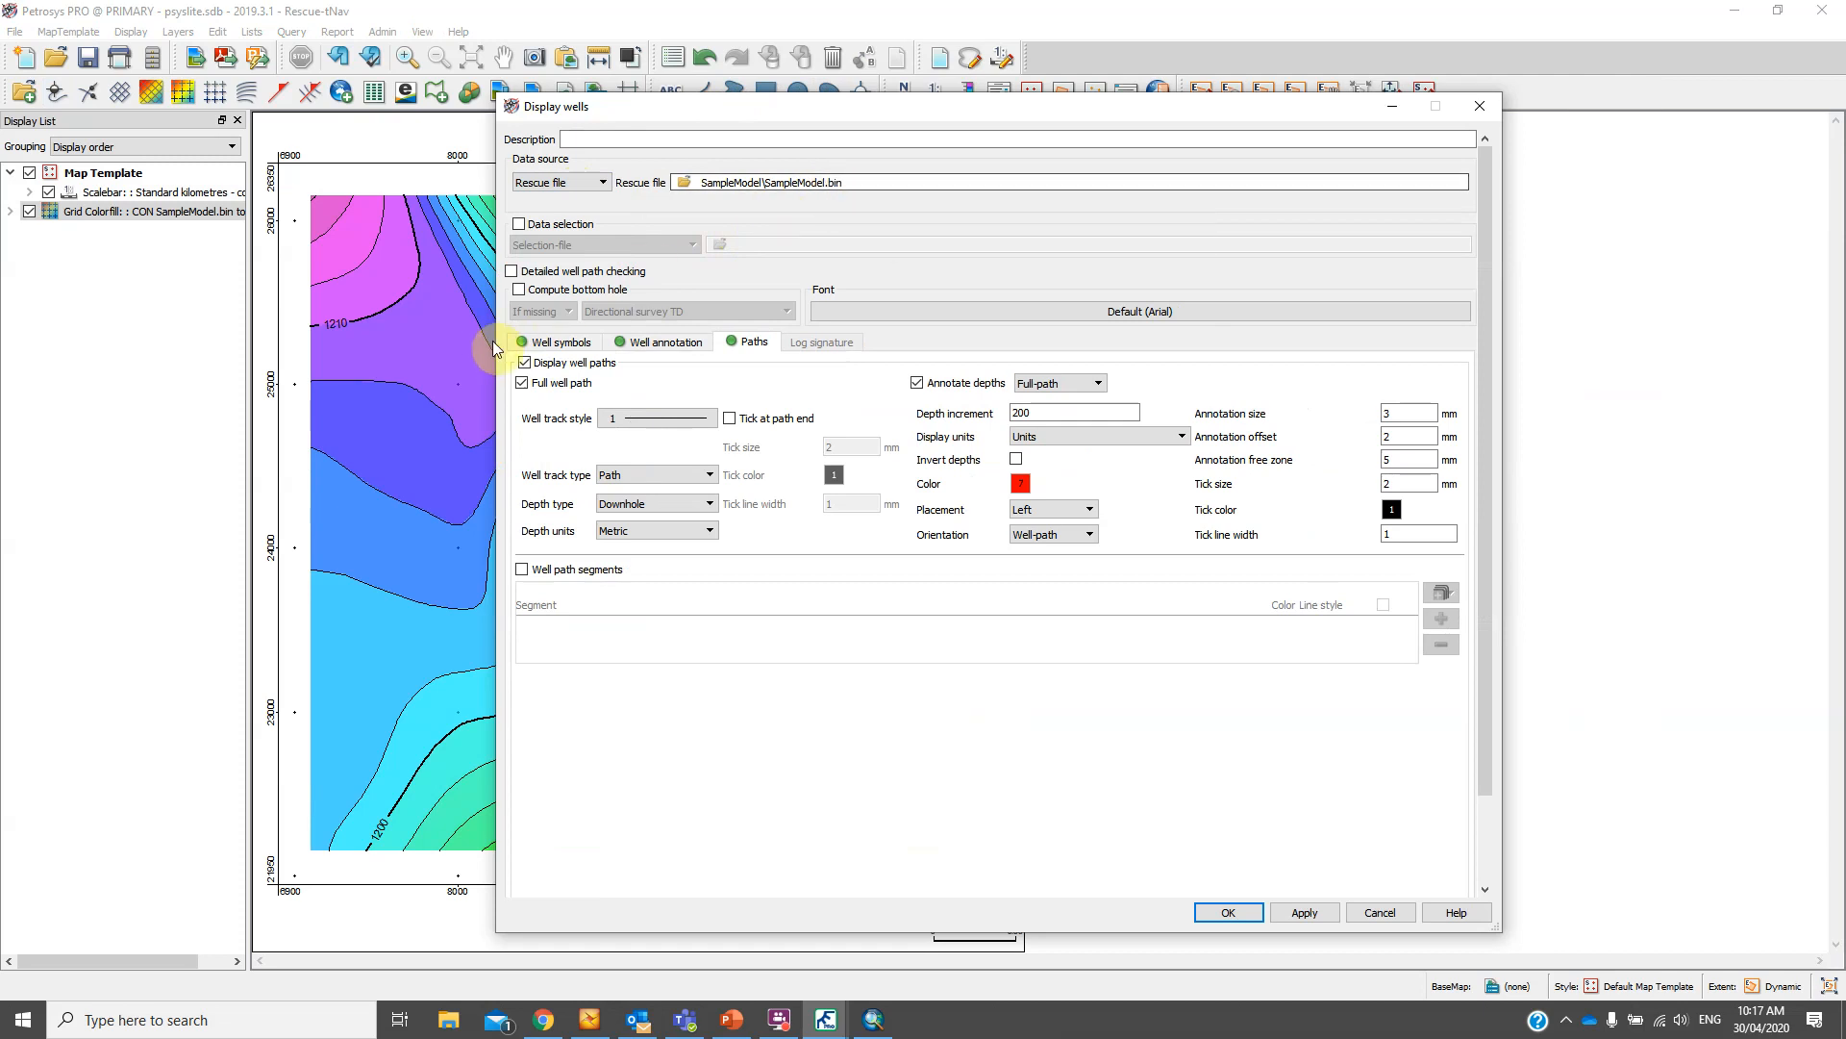
# Review the symbol, annotation and path settings and add the SampleModel.bin wells to the map
pyautogui.click(566, 345)
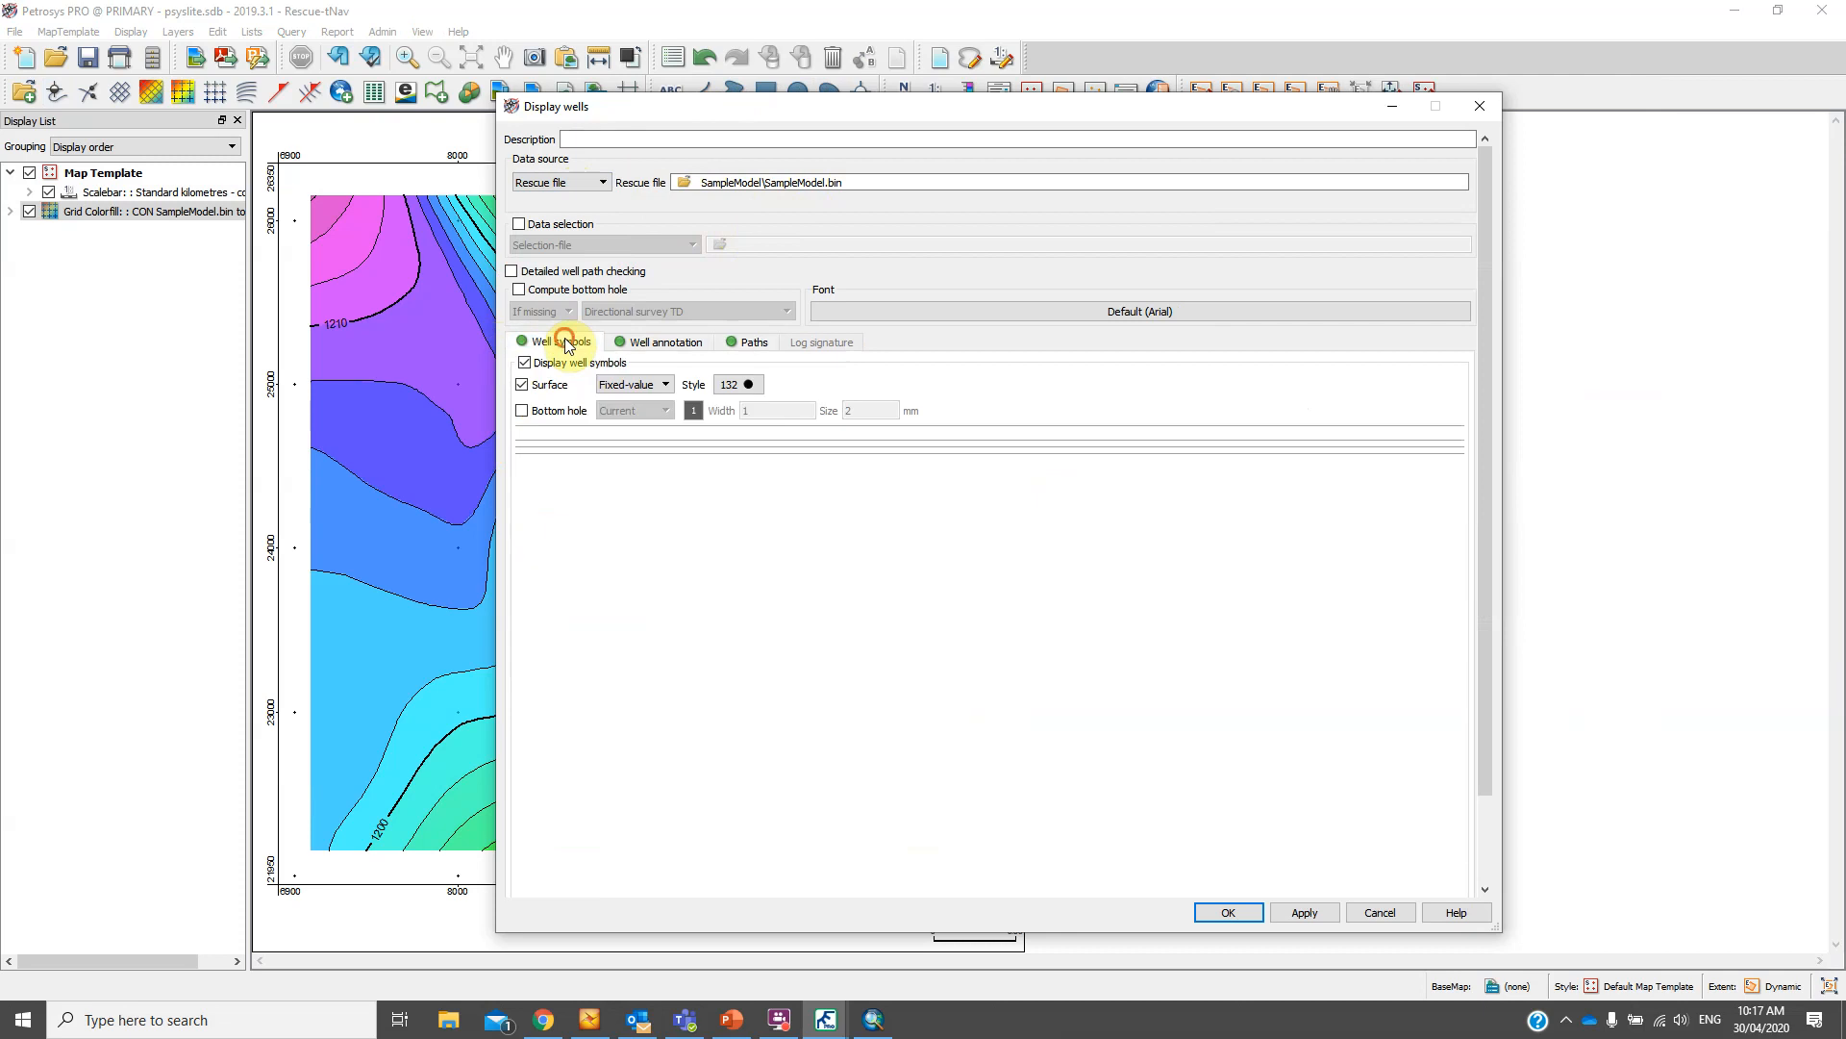
pyautogui.click(627, 343)
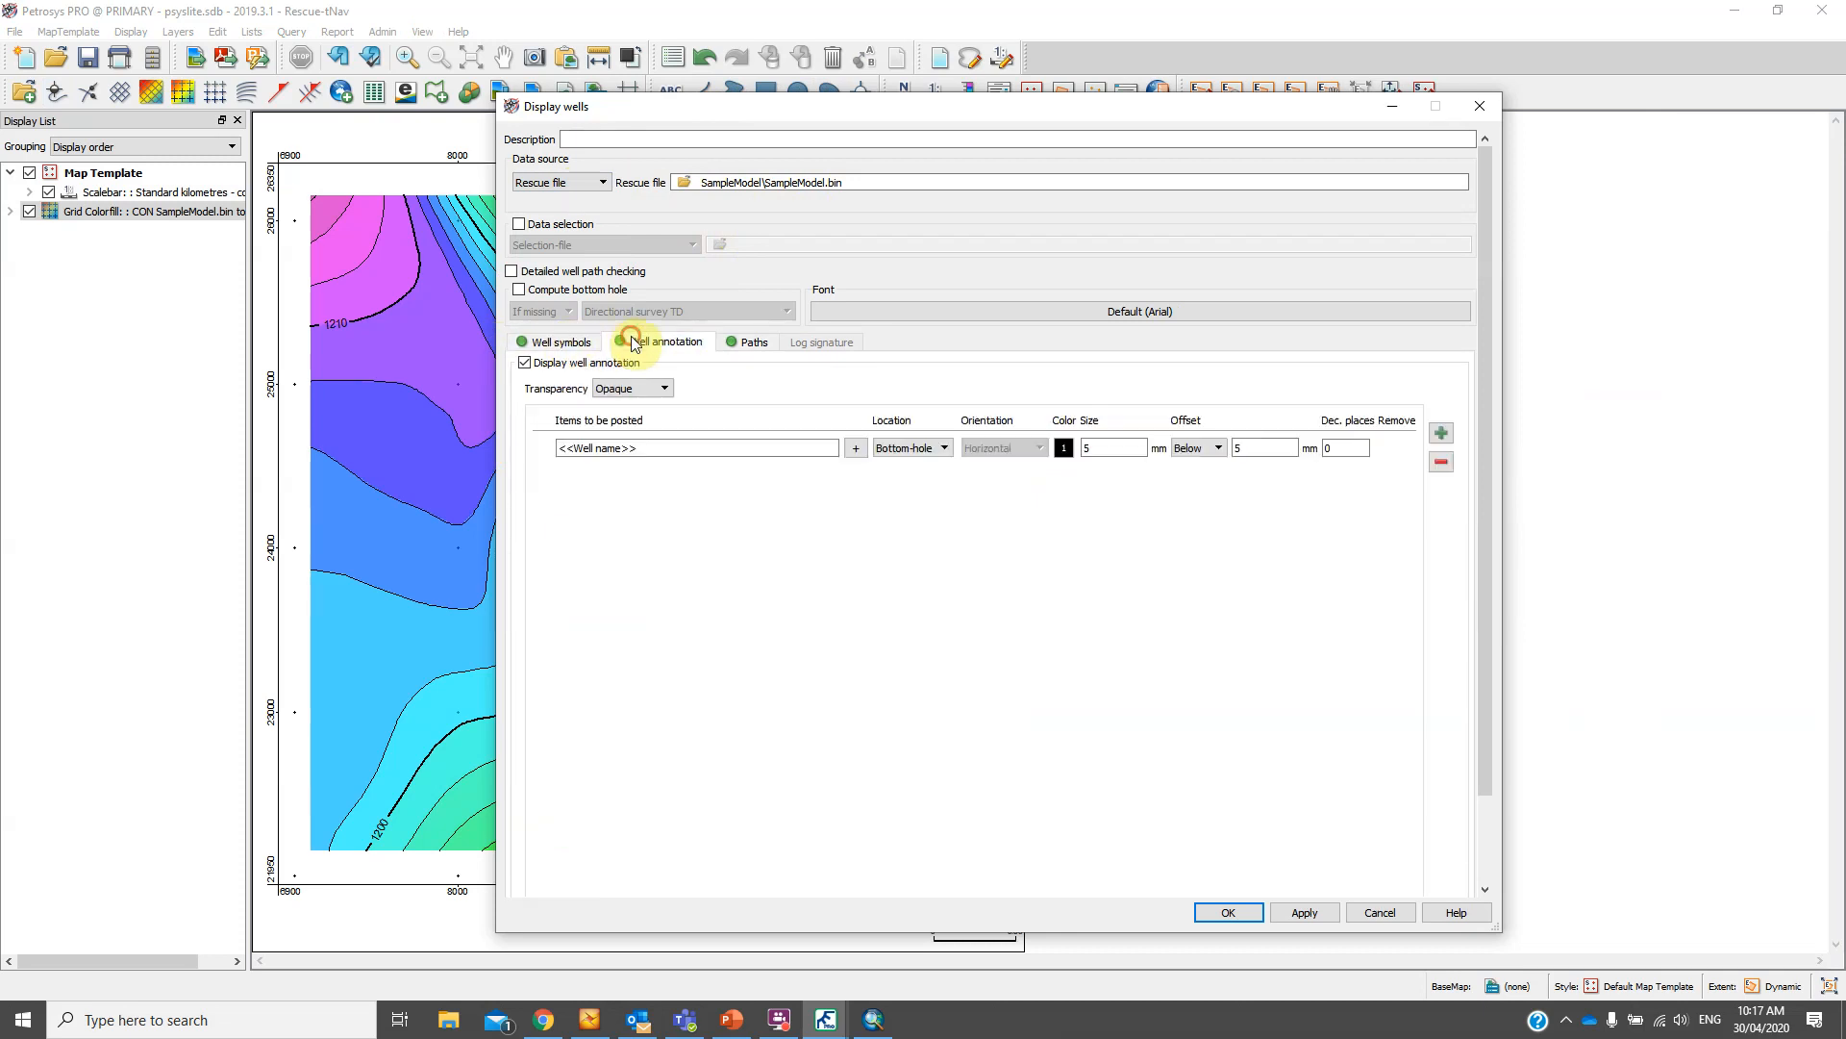
pyautogui.click(745, 343)
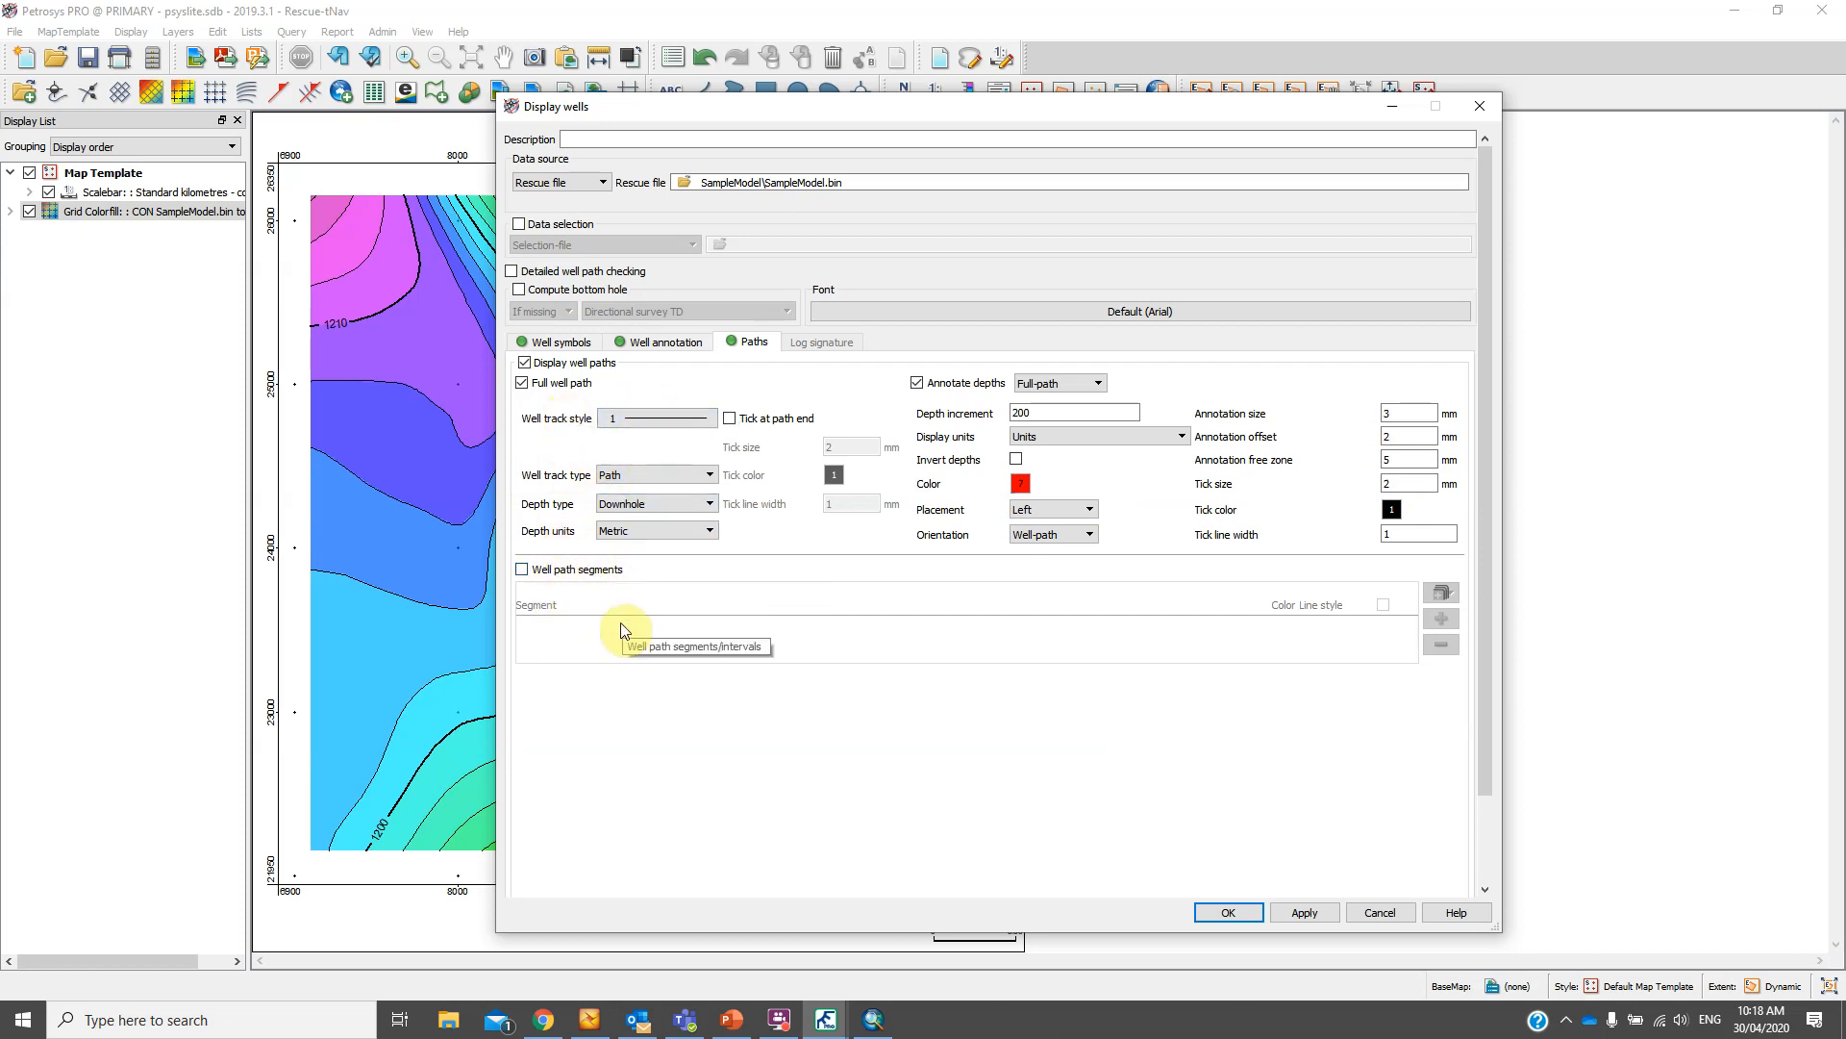
pyautogui.click(529, 344)
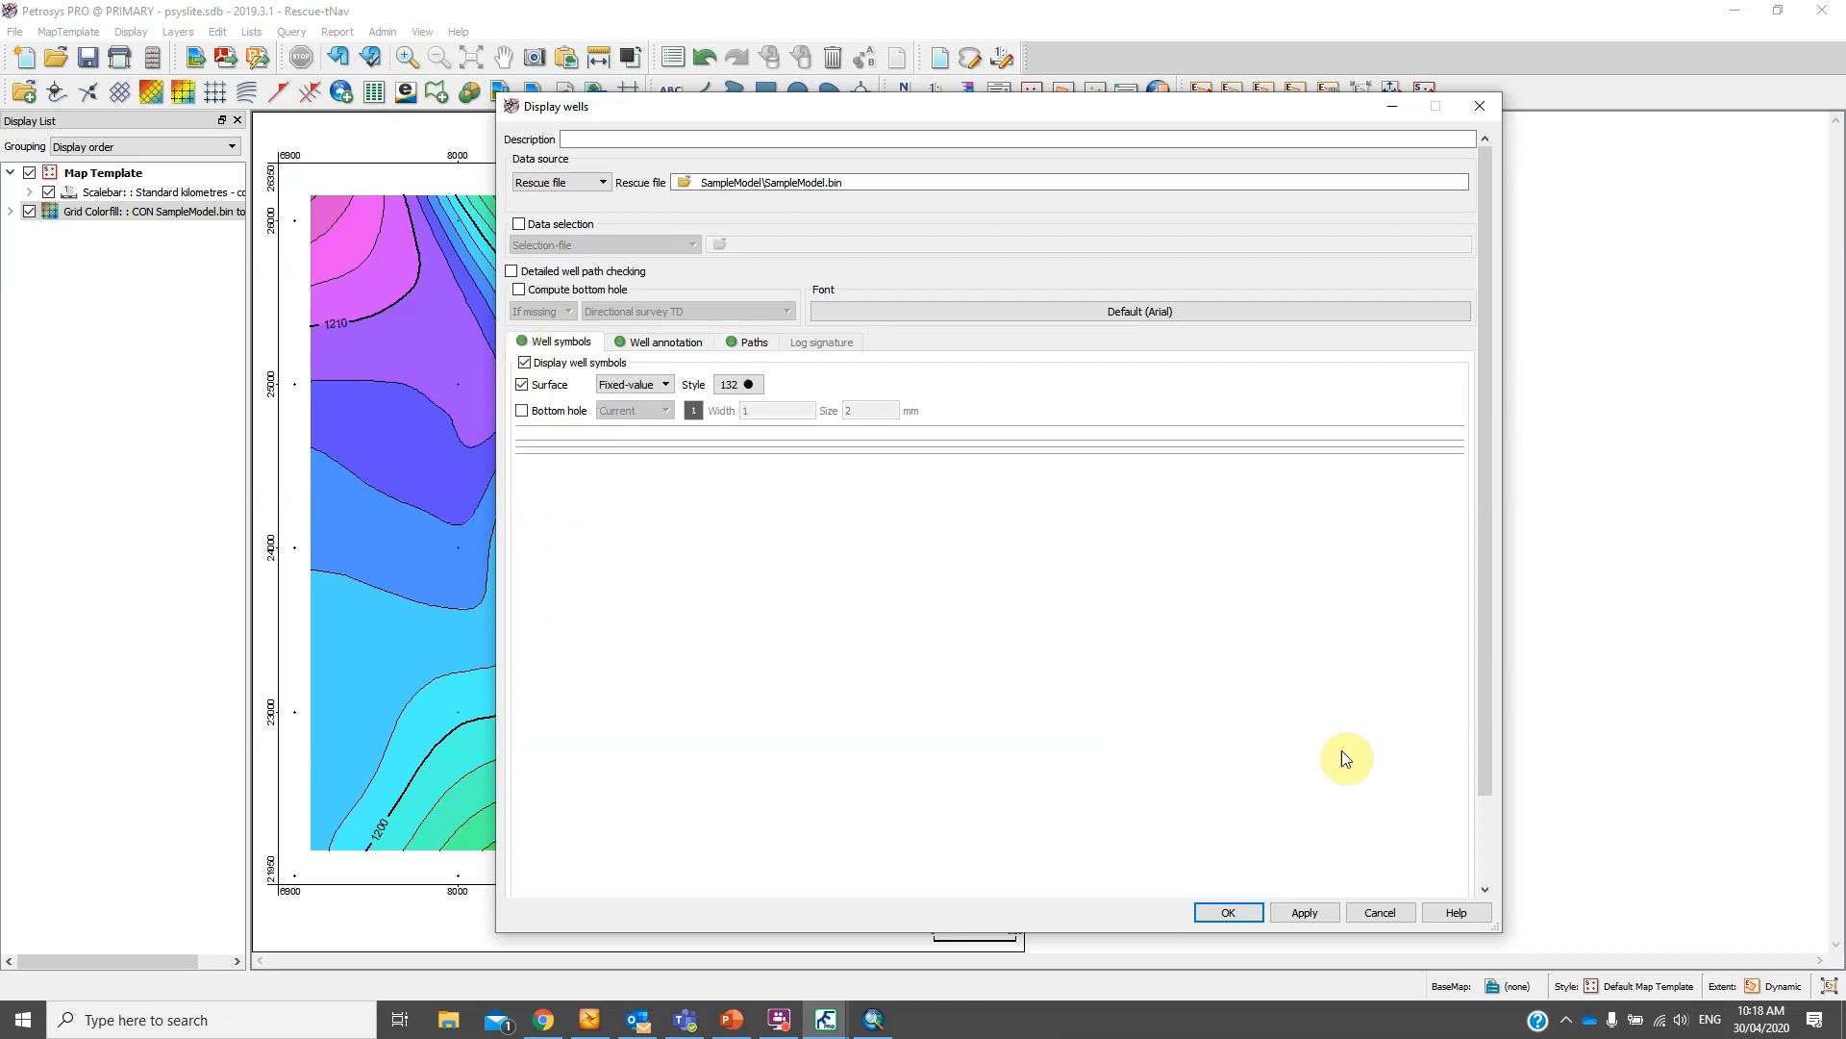
pyautogui.click(1206, 915)
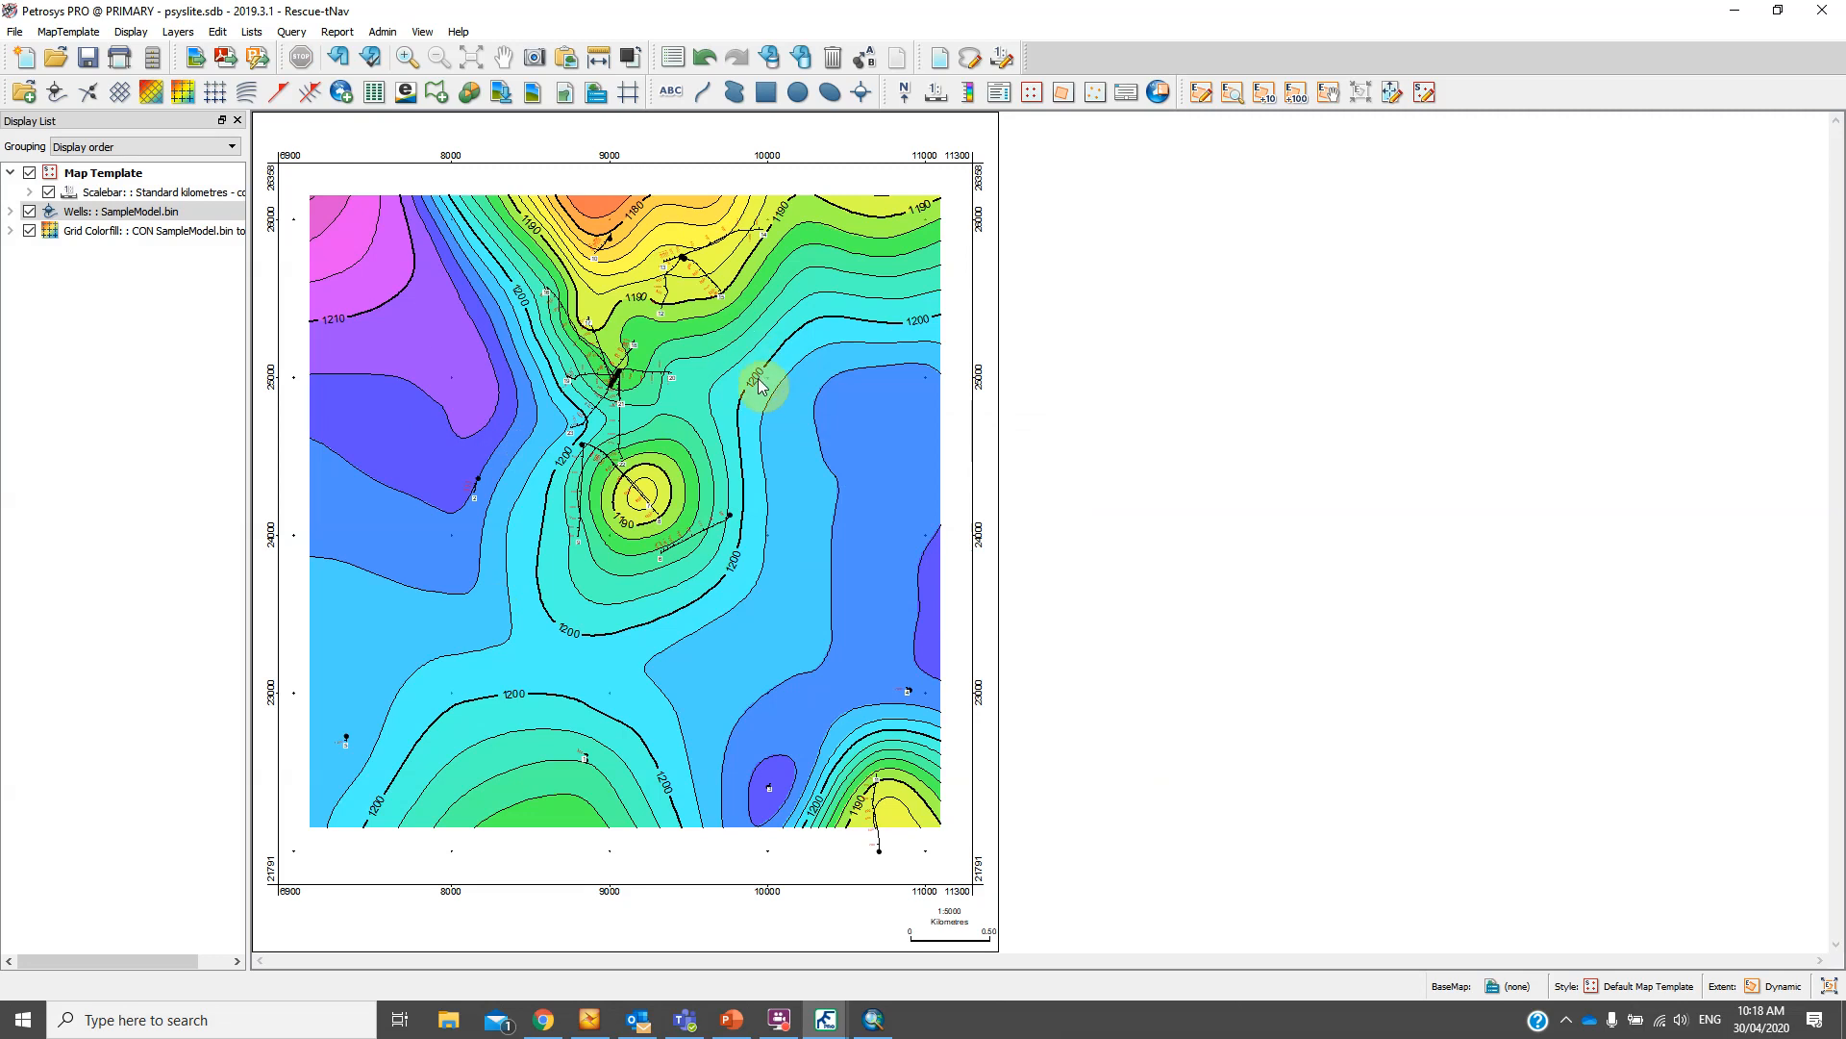
# Select well 23 in the central well cluster and view its well header
pyautogui.click(420, 66)
pyautogui.moveTo(513, 266); pyautogui.dragTo(721, 523)
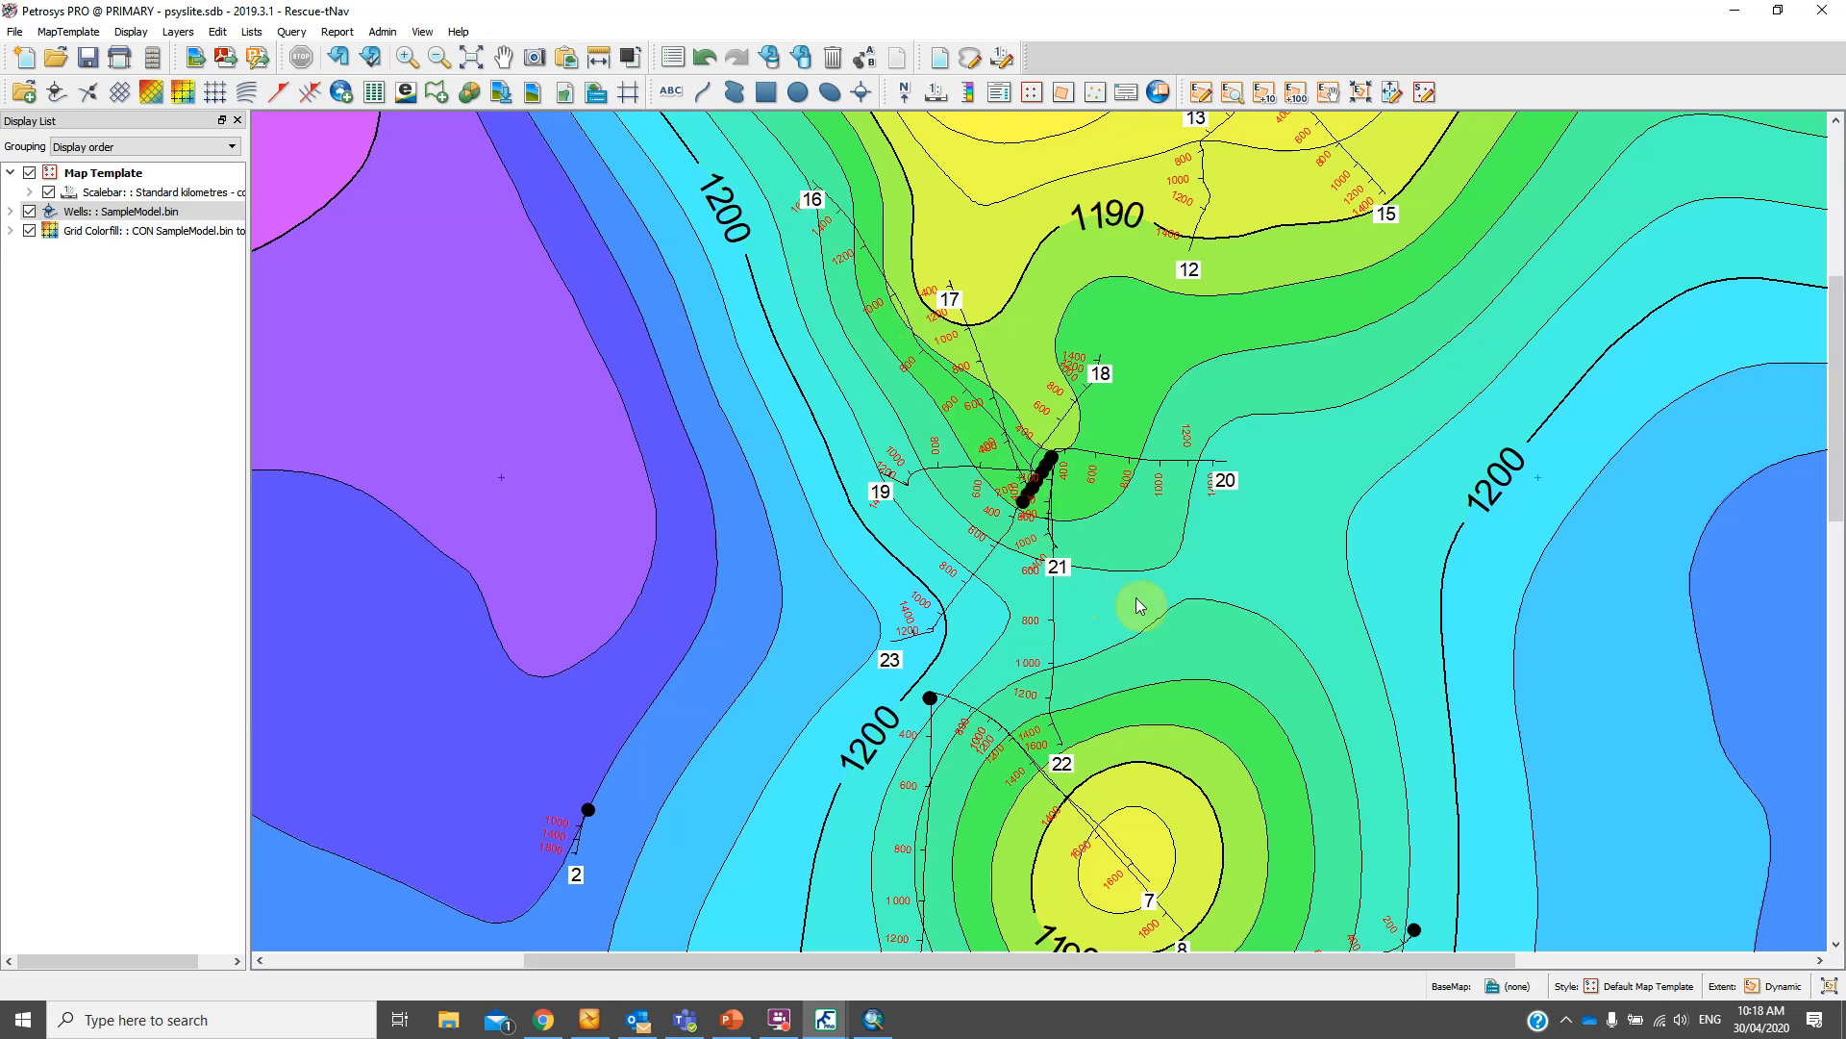
pyautogui.click(954, 601)
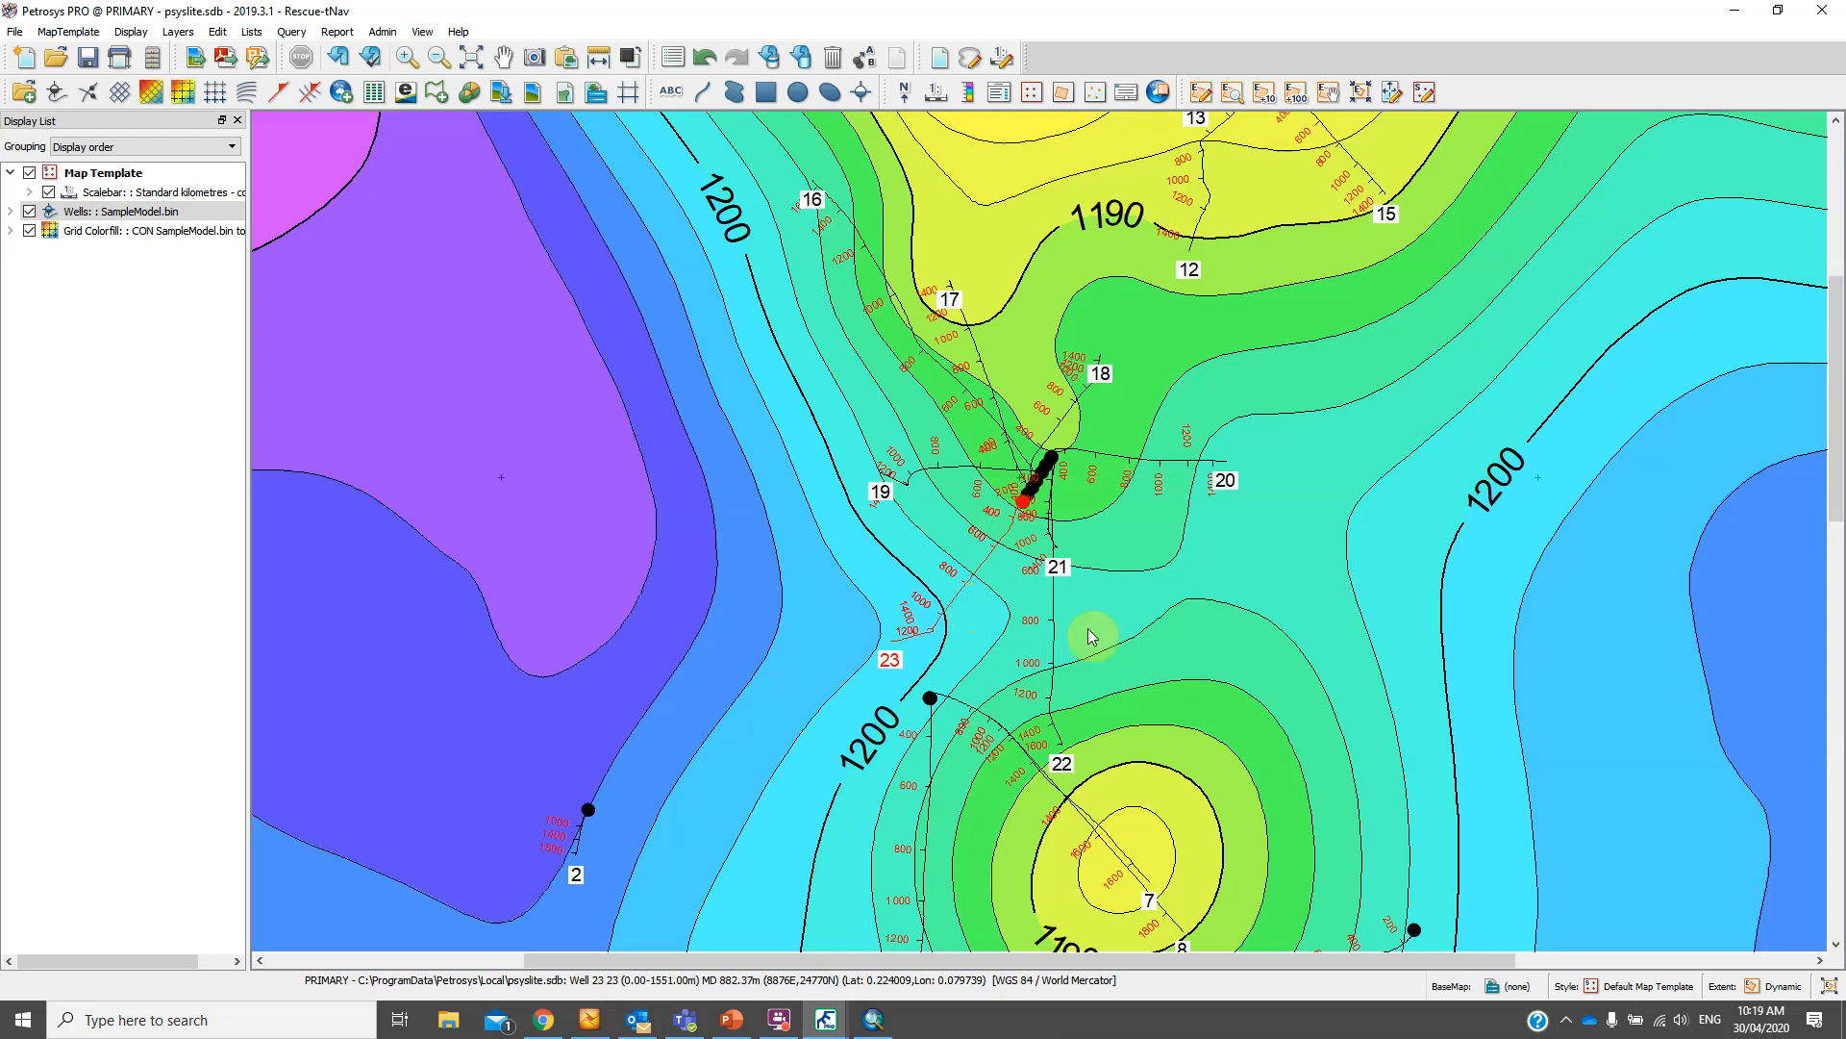
pyautogui.rightClick(986, 567)
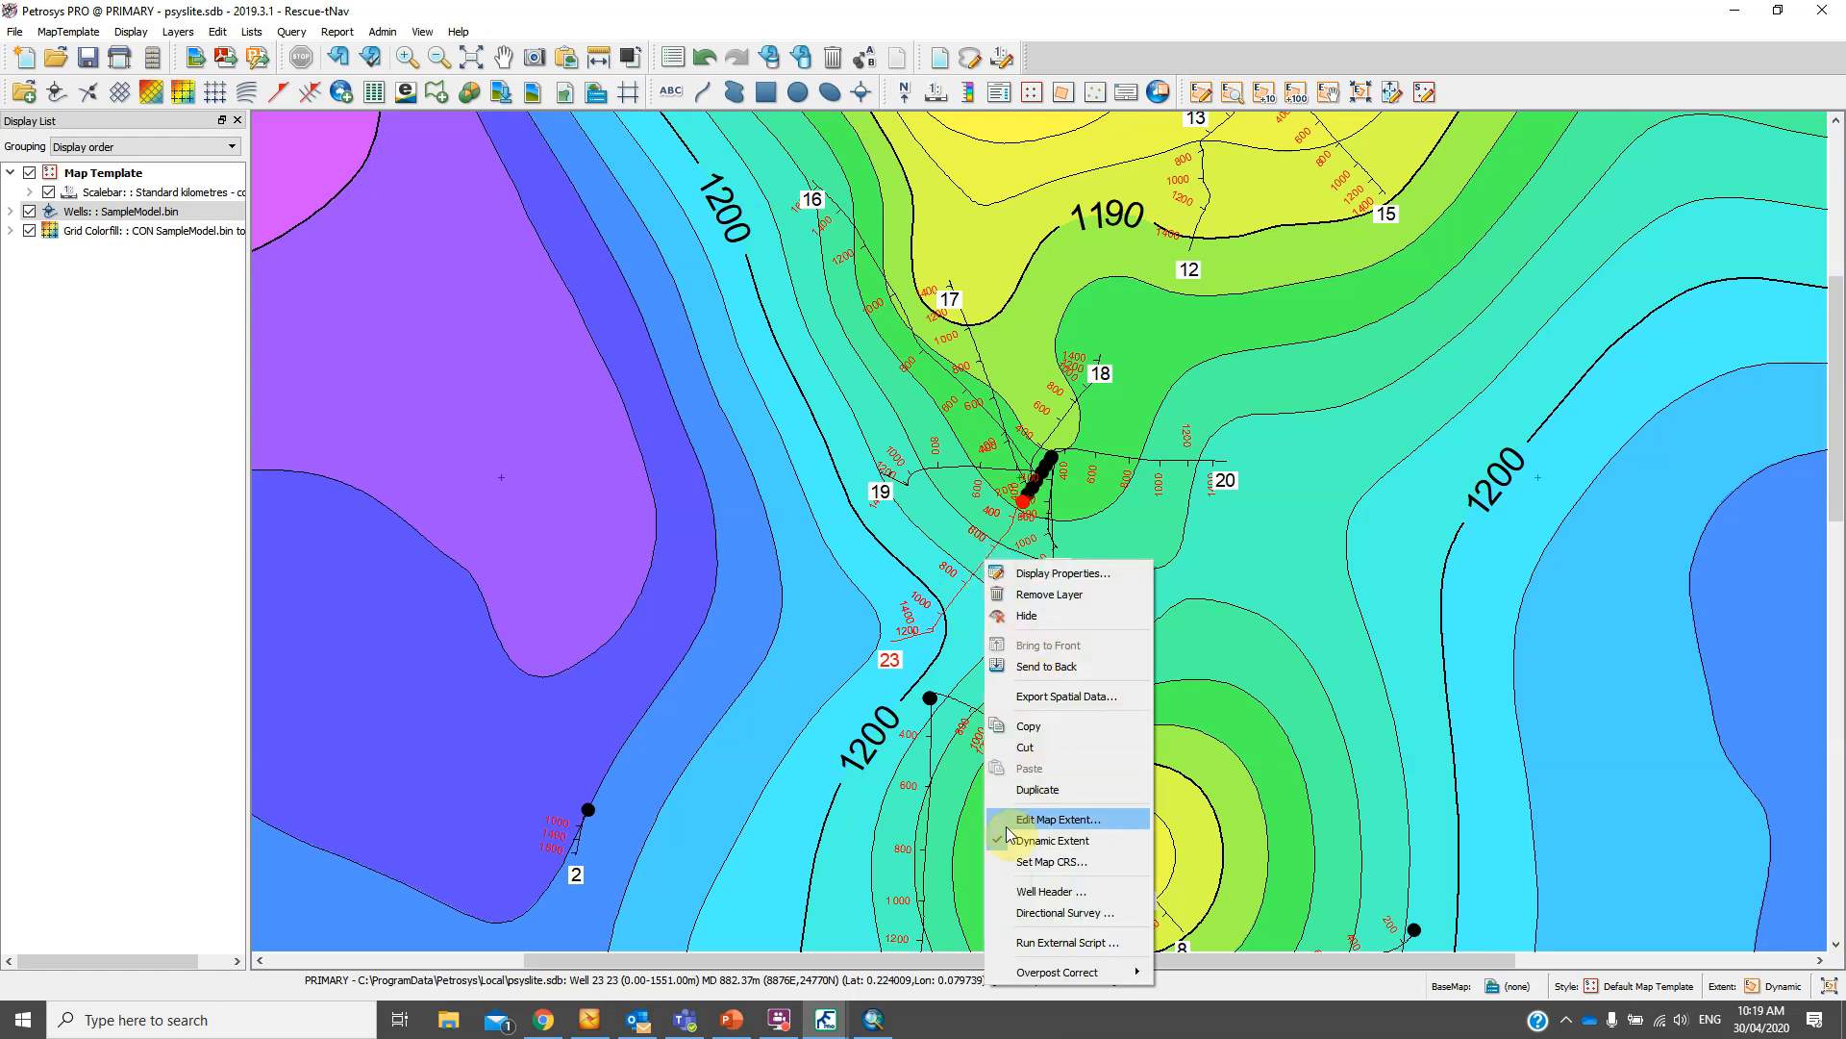
pyautogui.click(1106, 891)
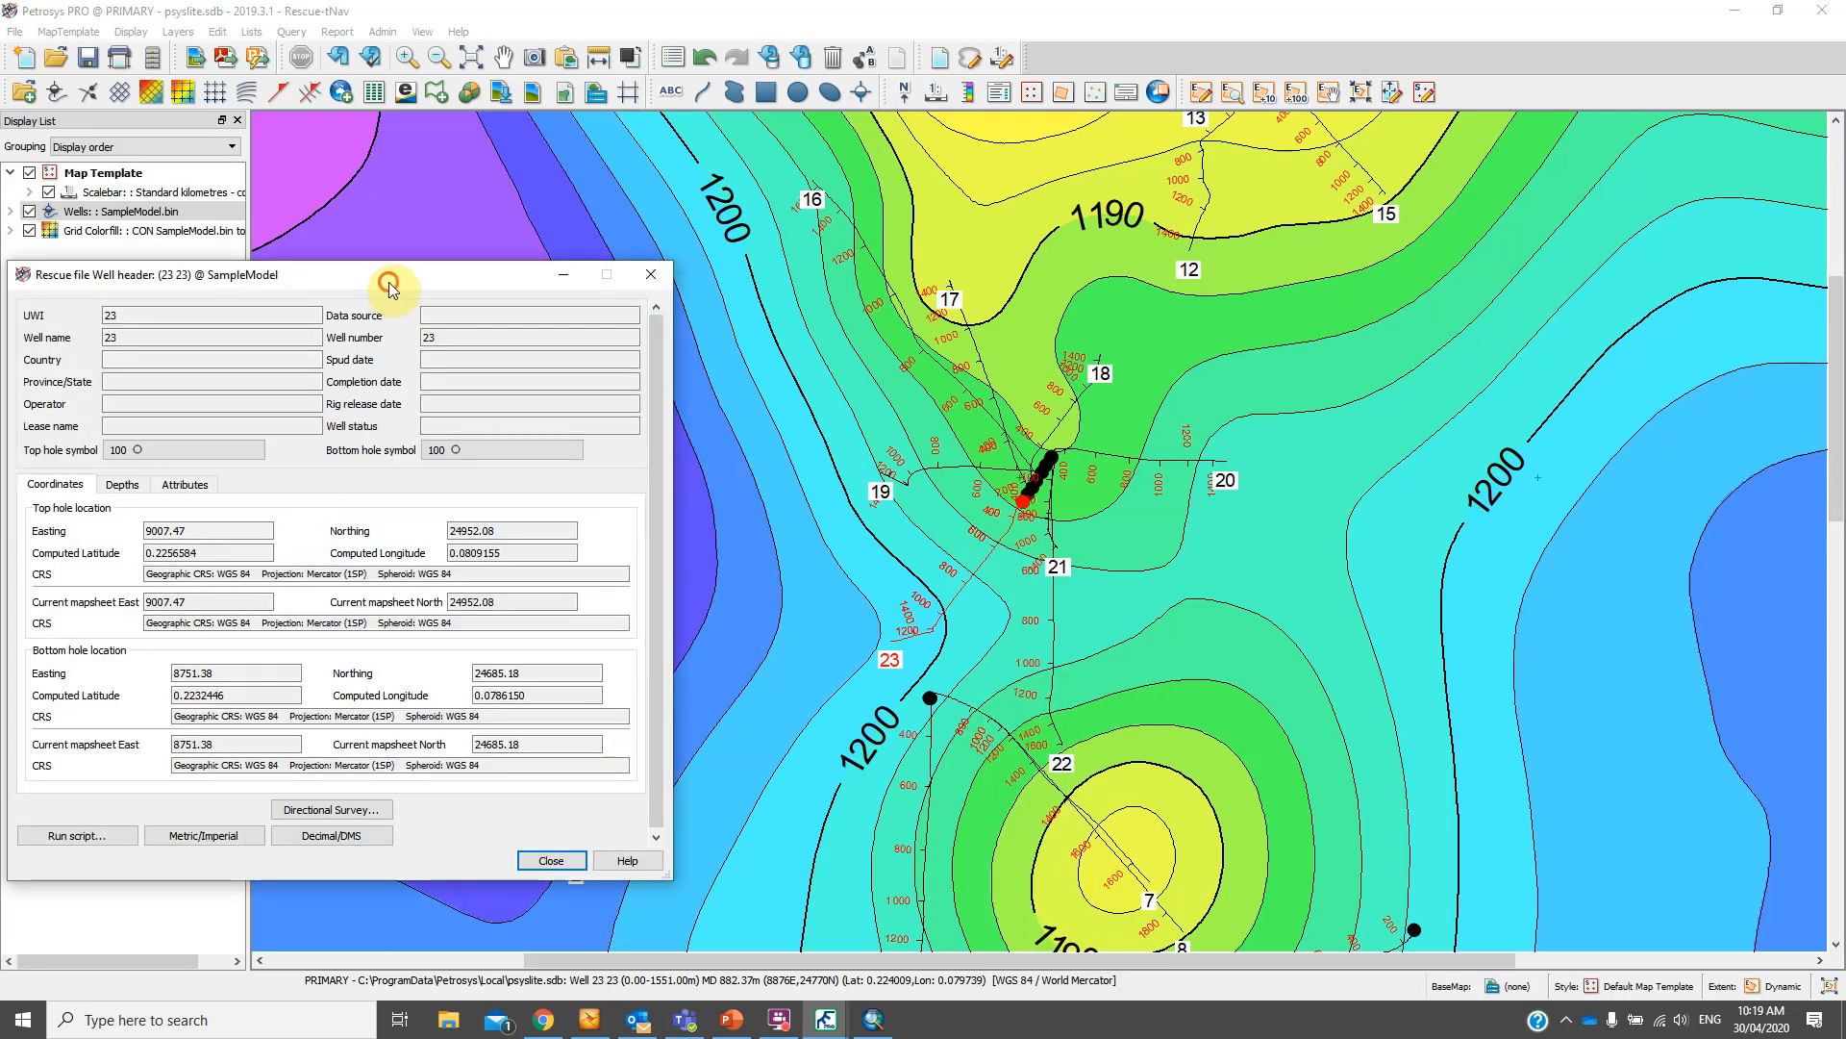
pyautogui.moveTo(390, 283); pyautogui.dragTo(397, 258)
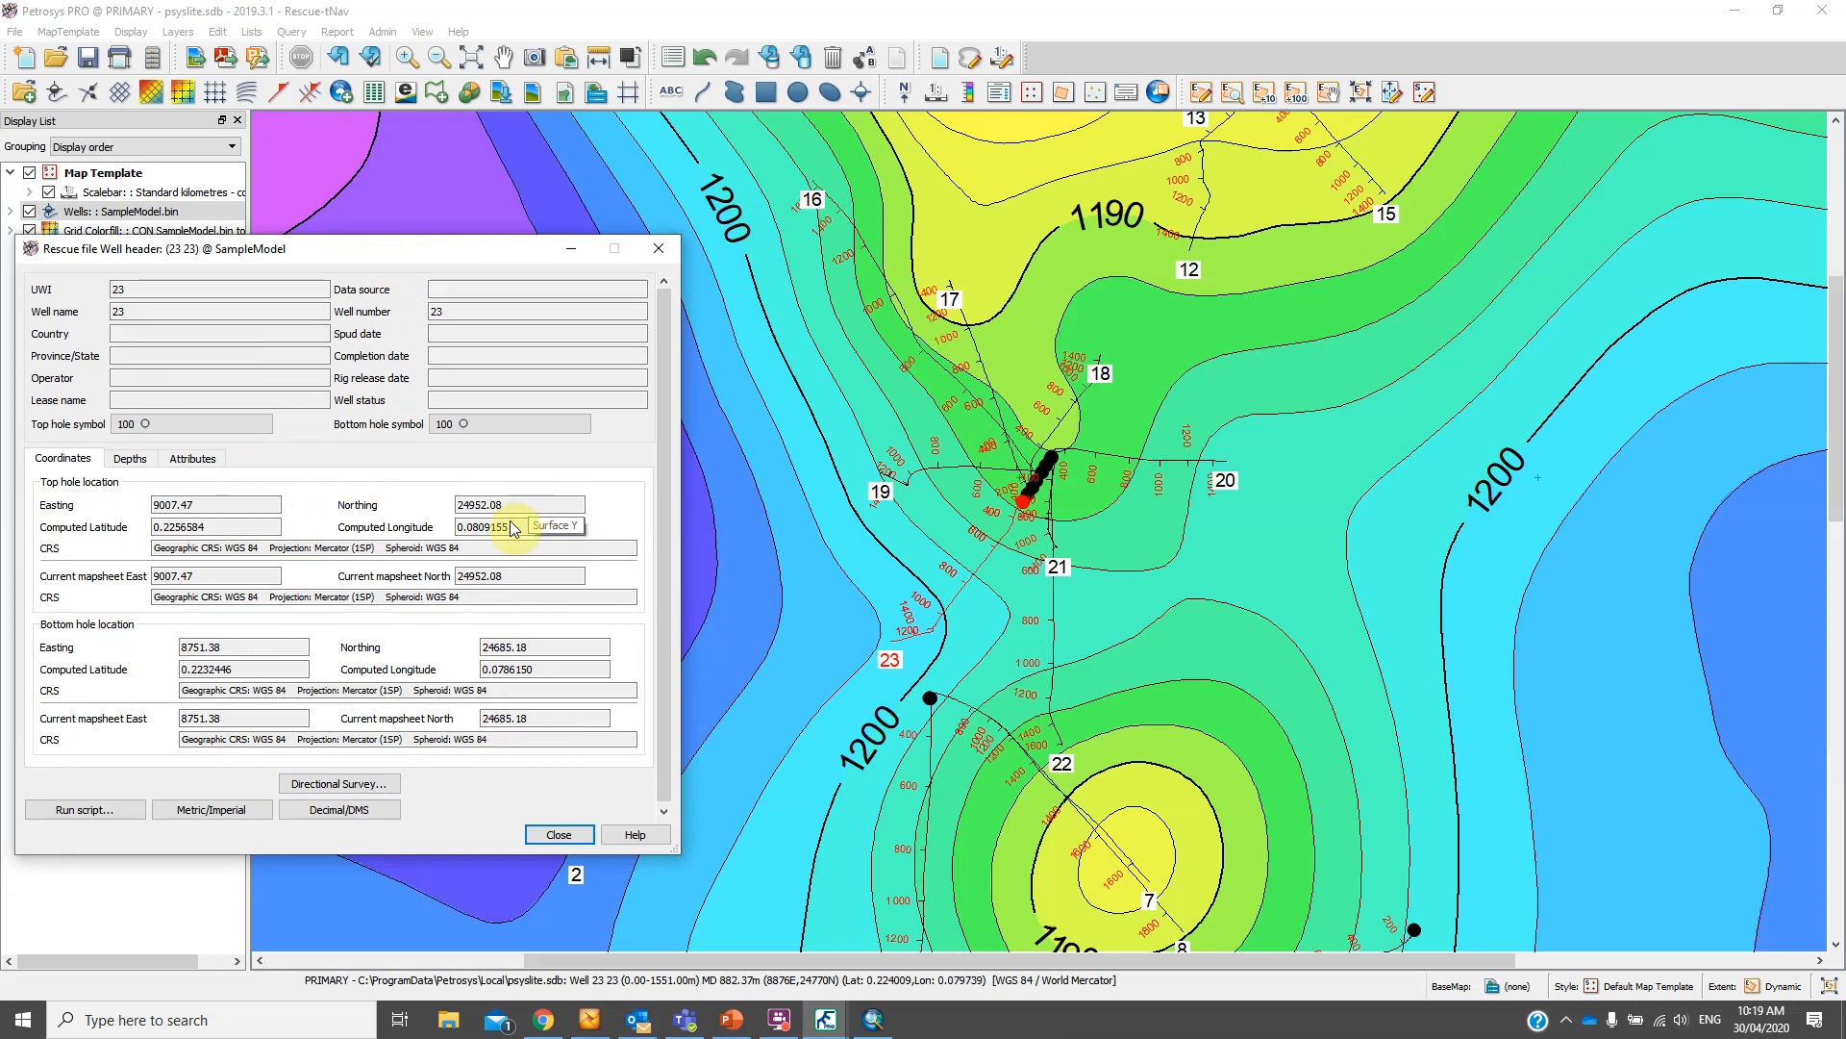
# Open well 23's directional survey and examine both its station details and its plot
pyautogui.click(333, 784)
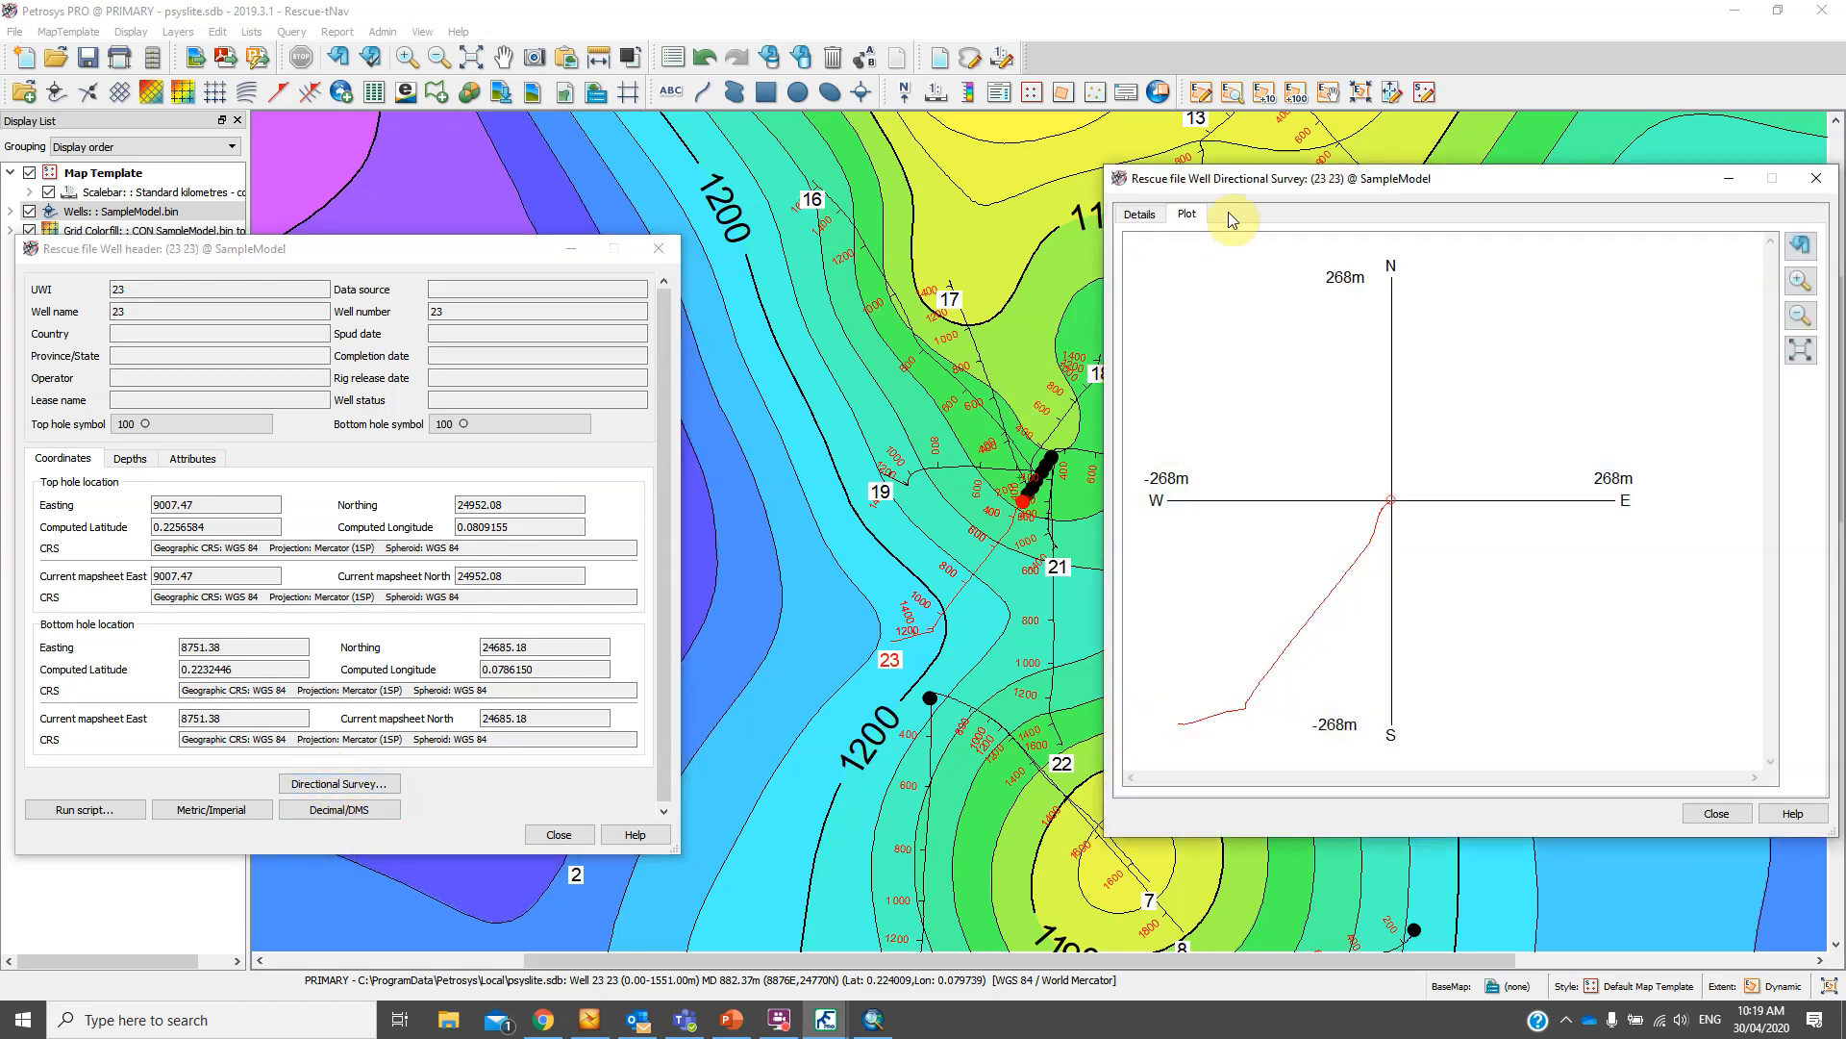
pyautogui.moveTo(1313, 178); pyautogui.dragTo(1452, 255)
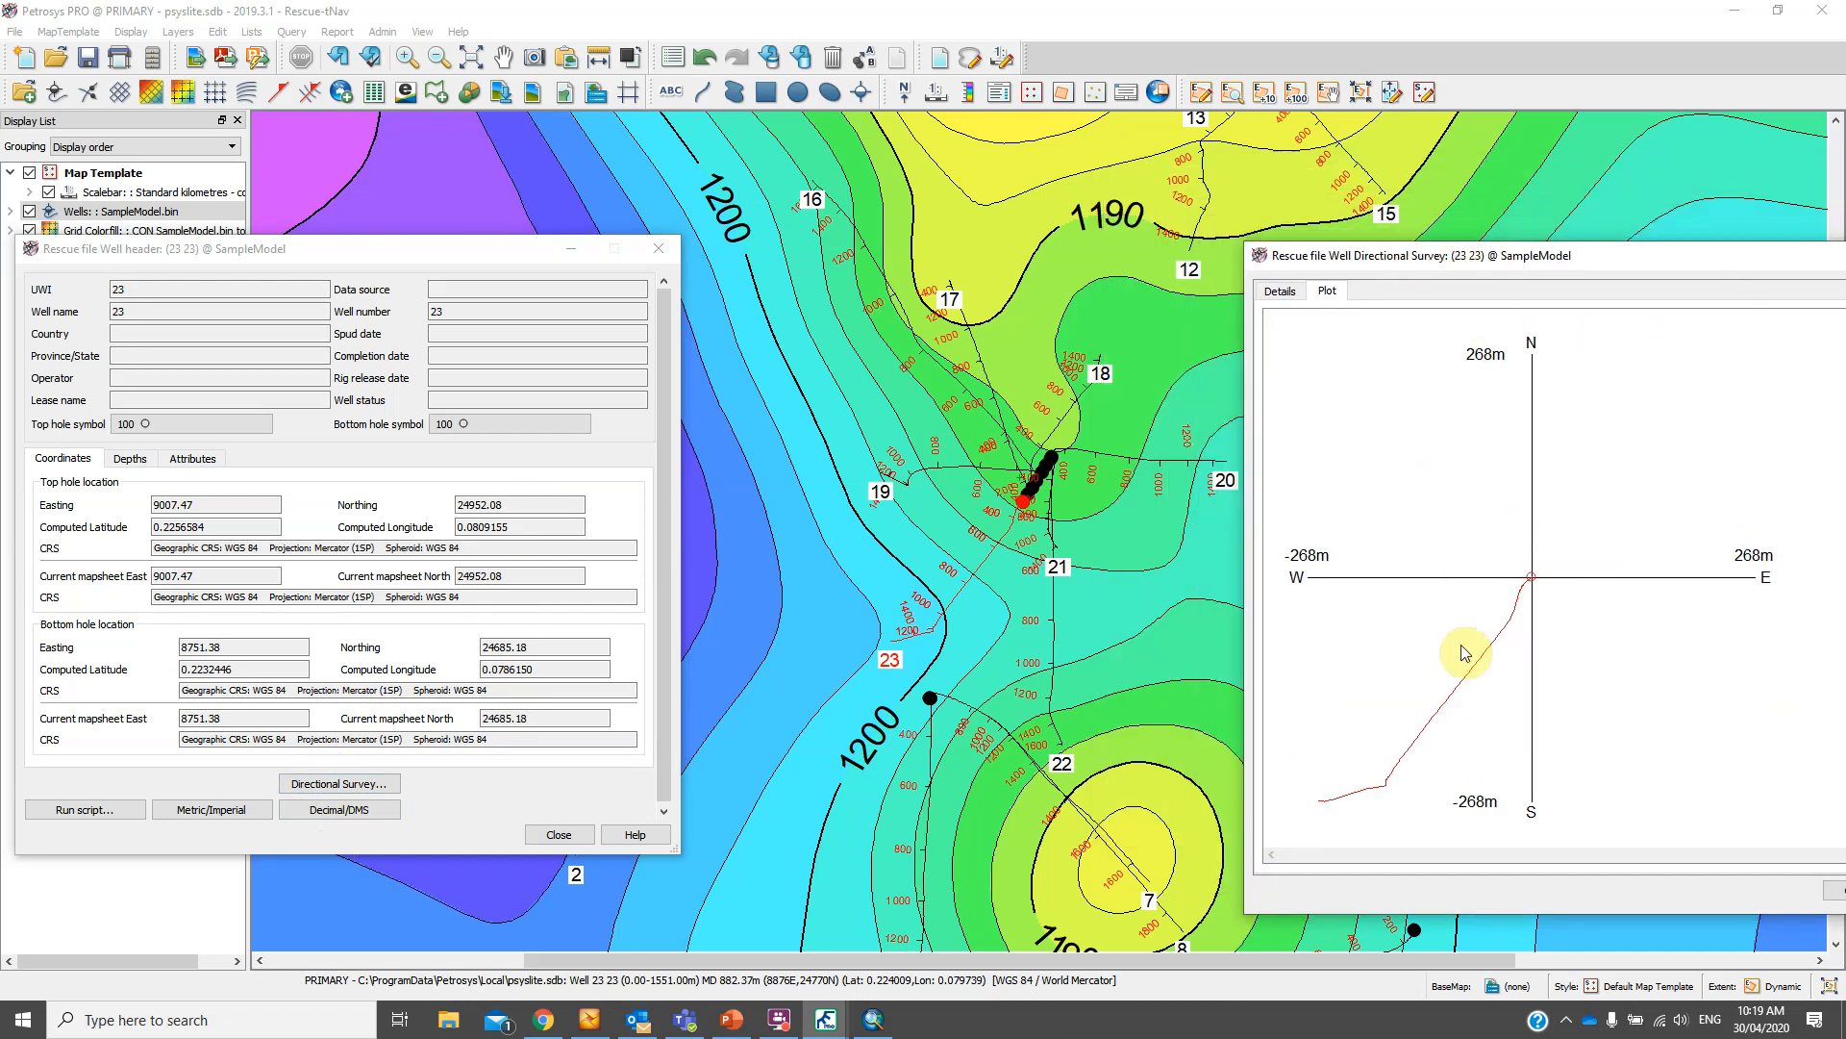
pyautogui.click(1283, 293)
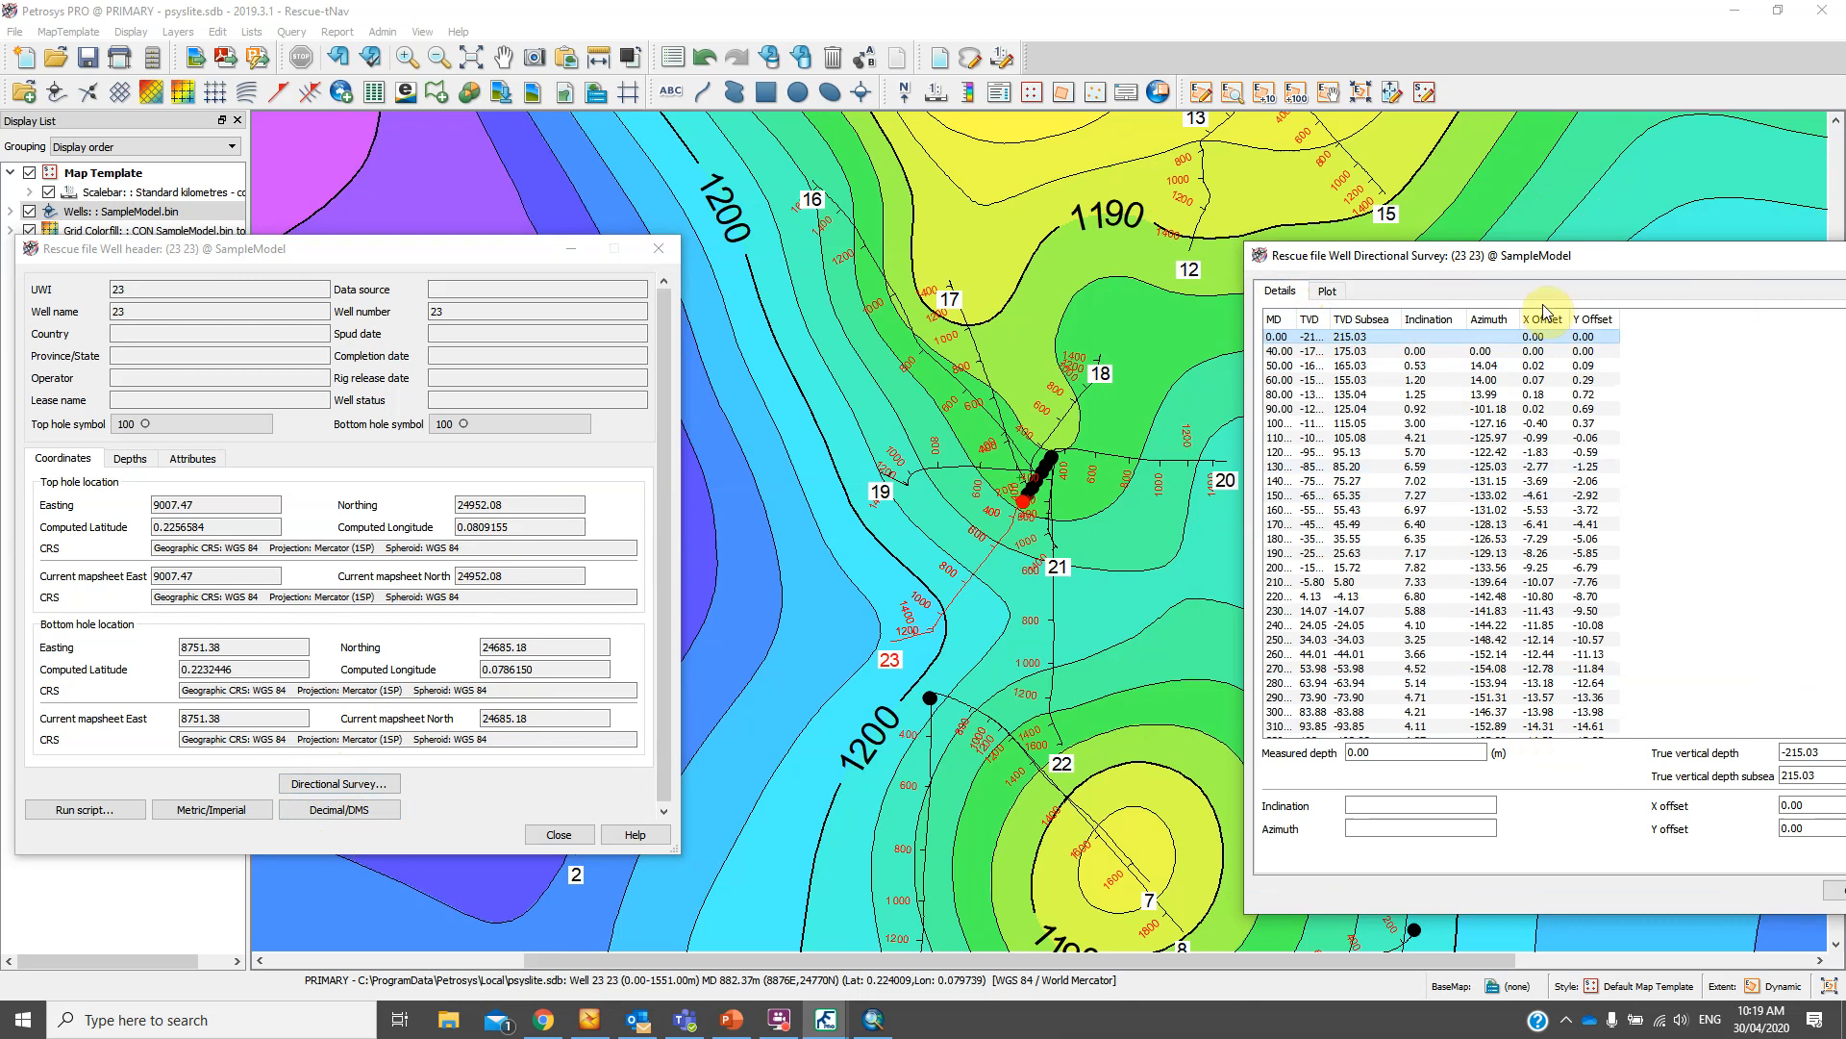
pyautogui.moveTo(1555, 255); pyautogui.dragTo(1473, 205)
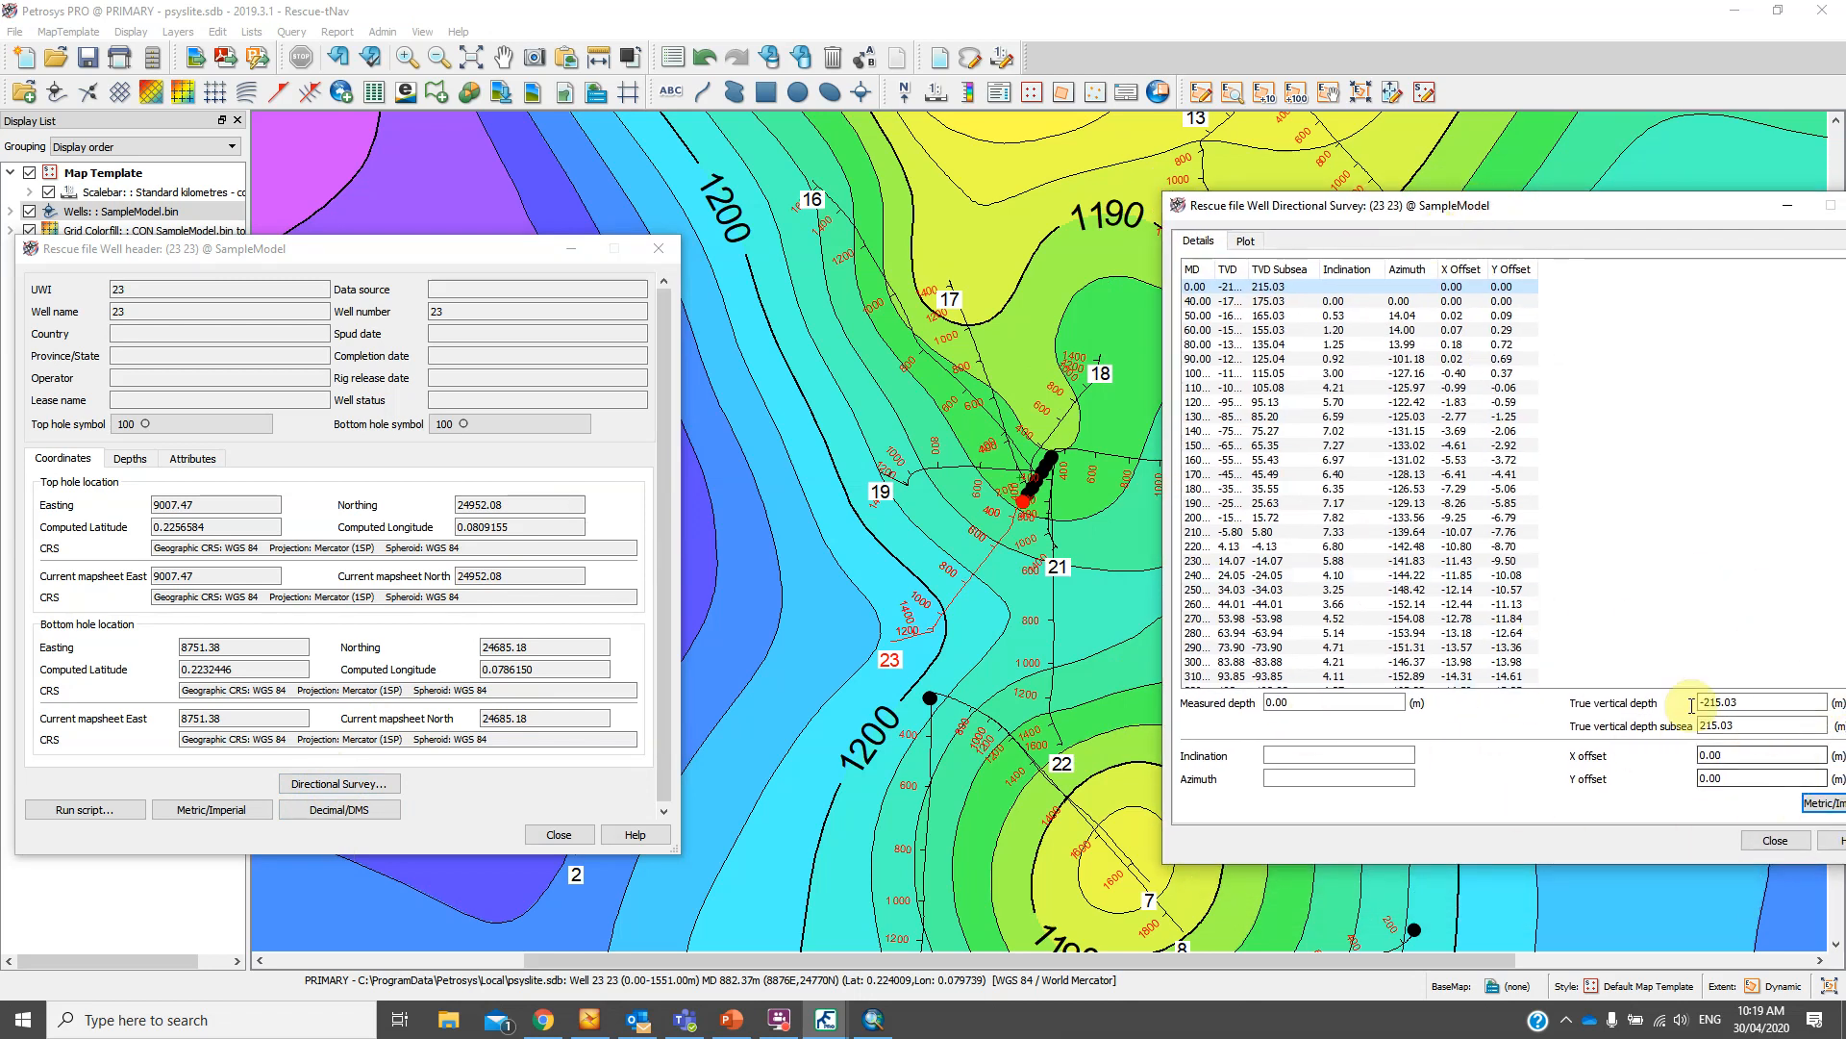
pyautogui.click(1246, 242)
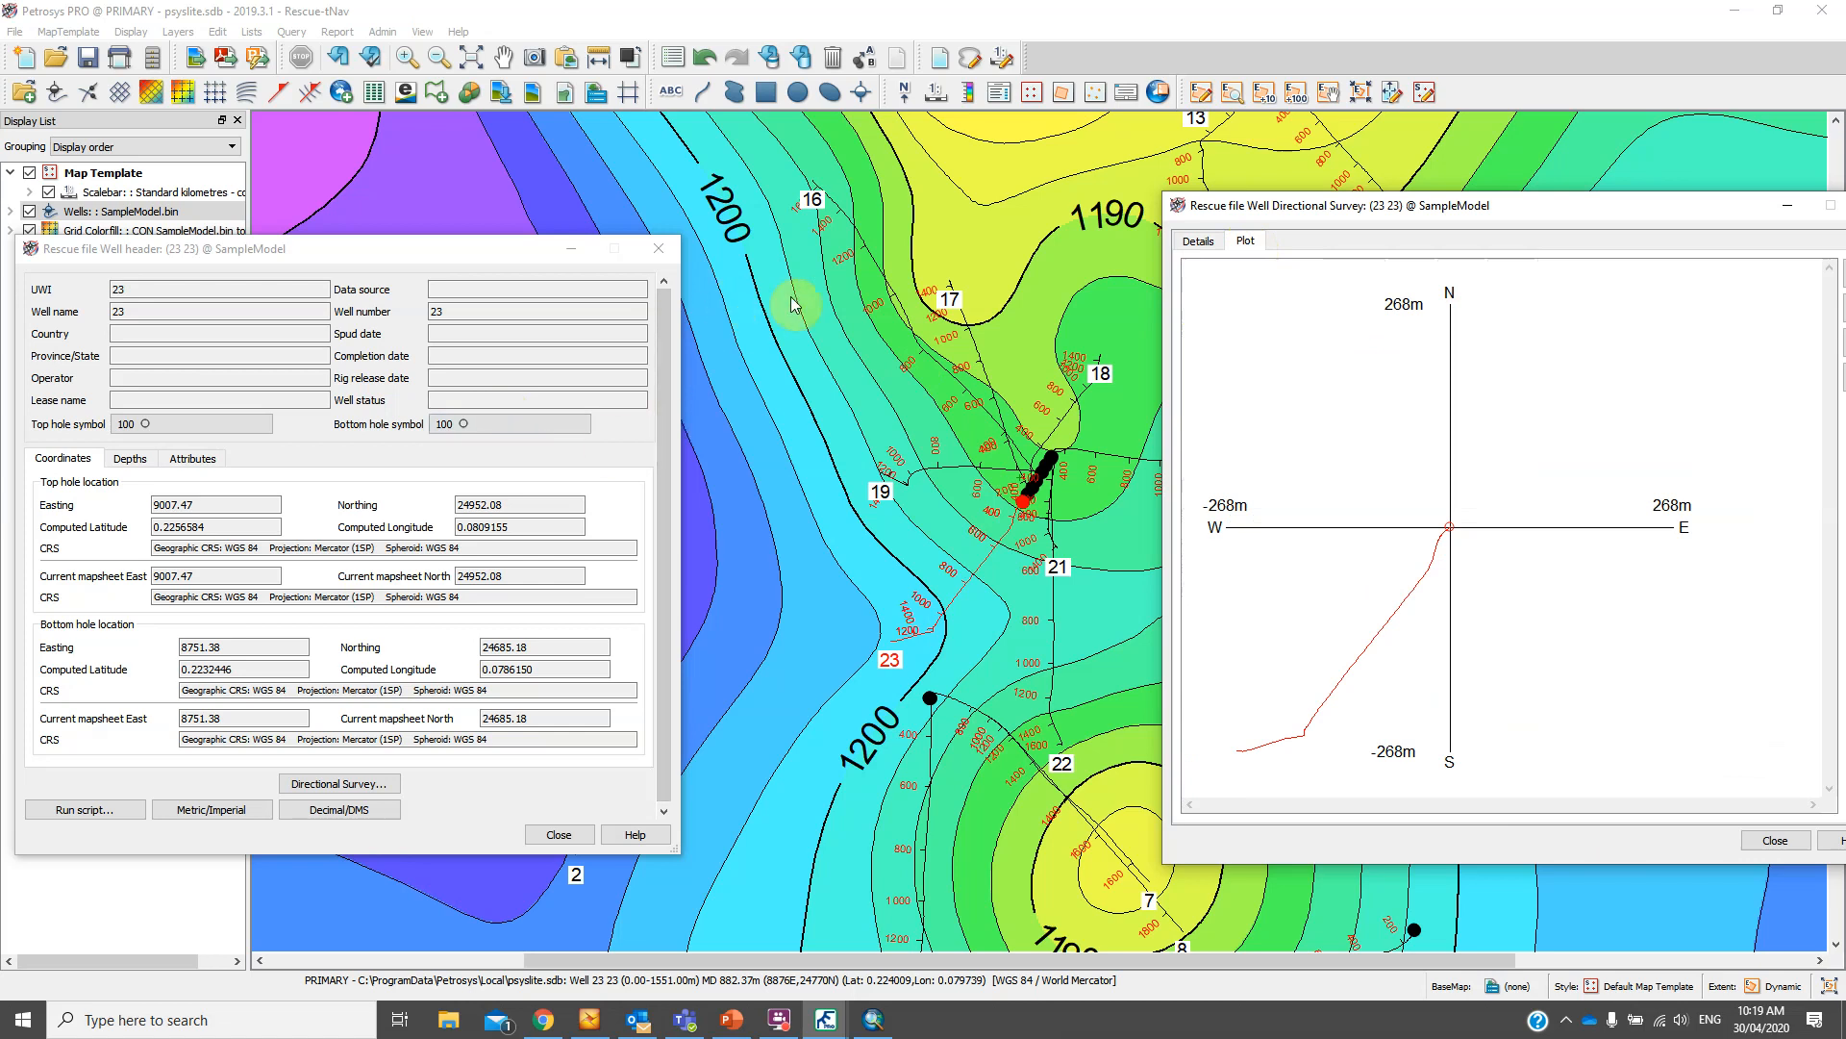
# Inspect the headers and survey plots of wells 16, 8, 22 and 17, and close the well information windows
pyautogui.click(896, 304)
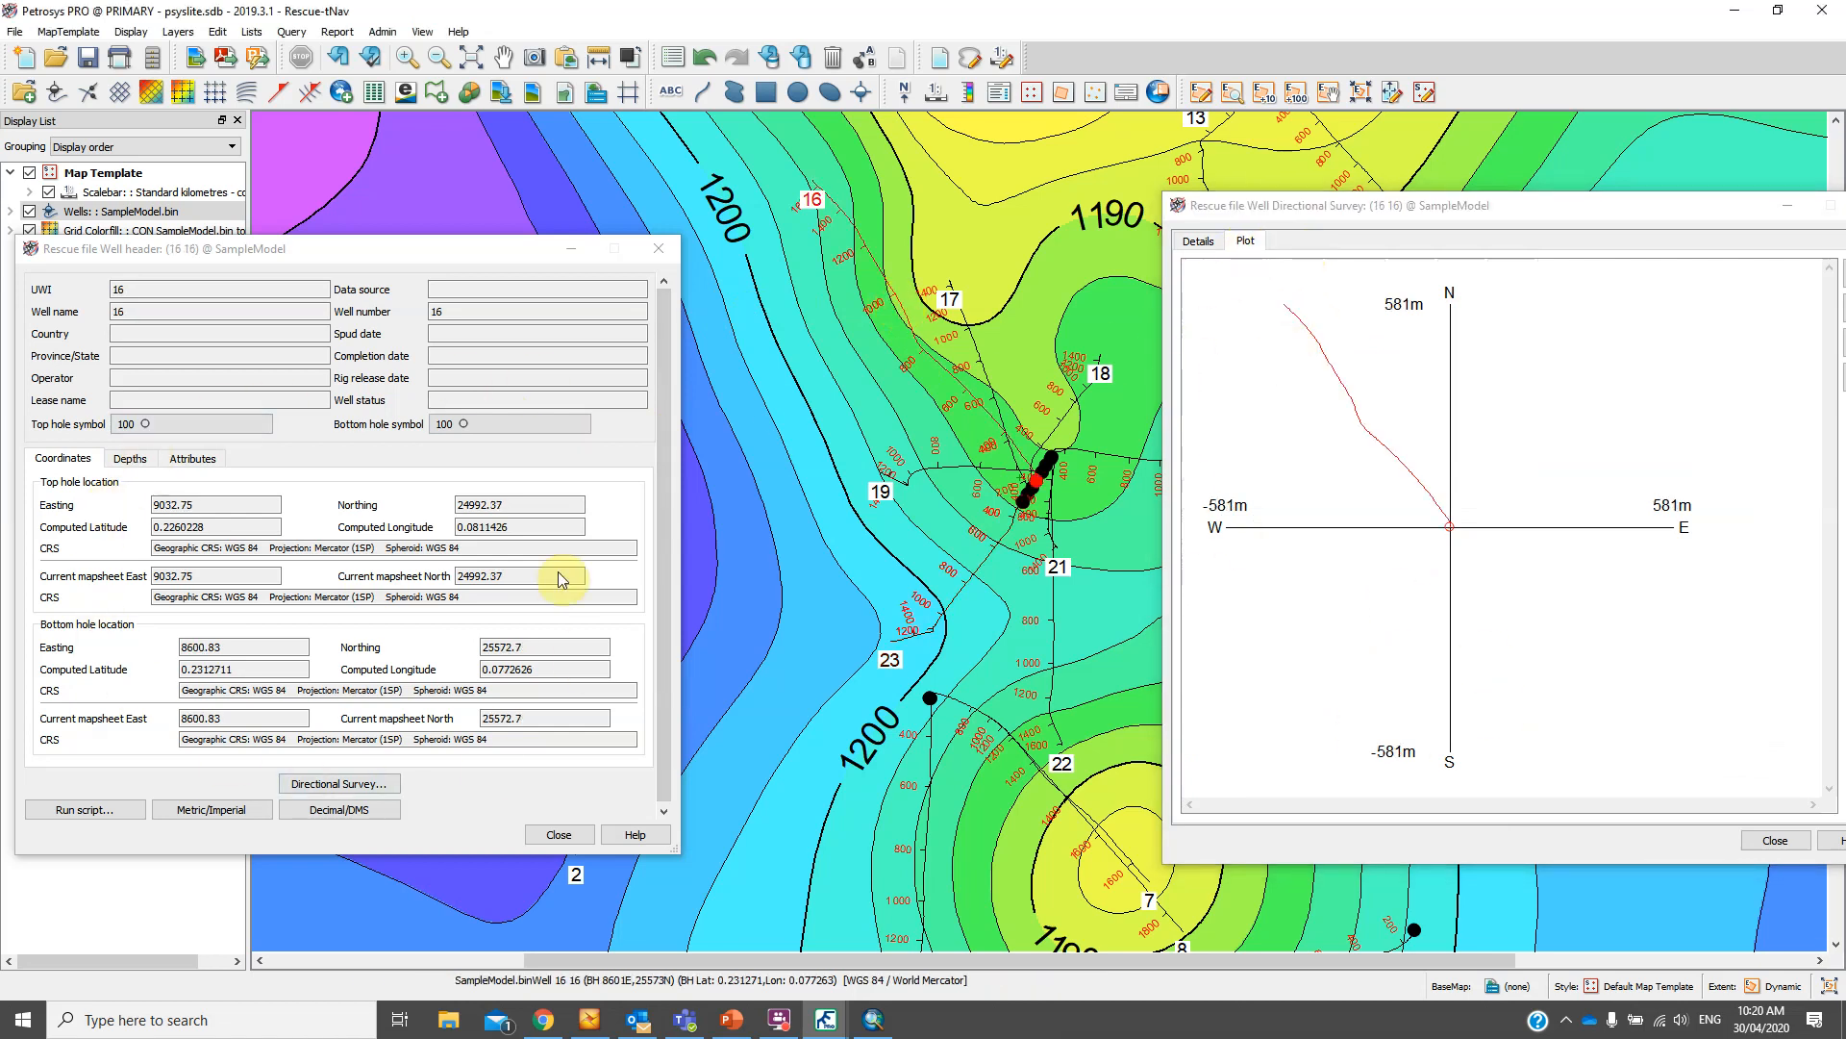
pyautogui.click(1041, 773)
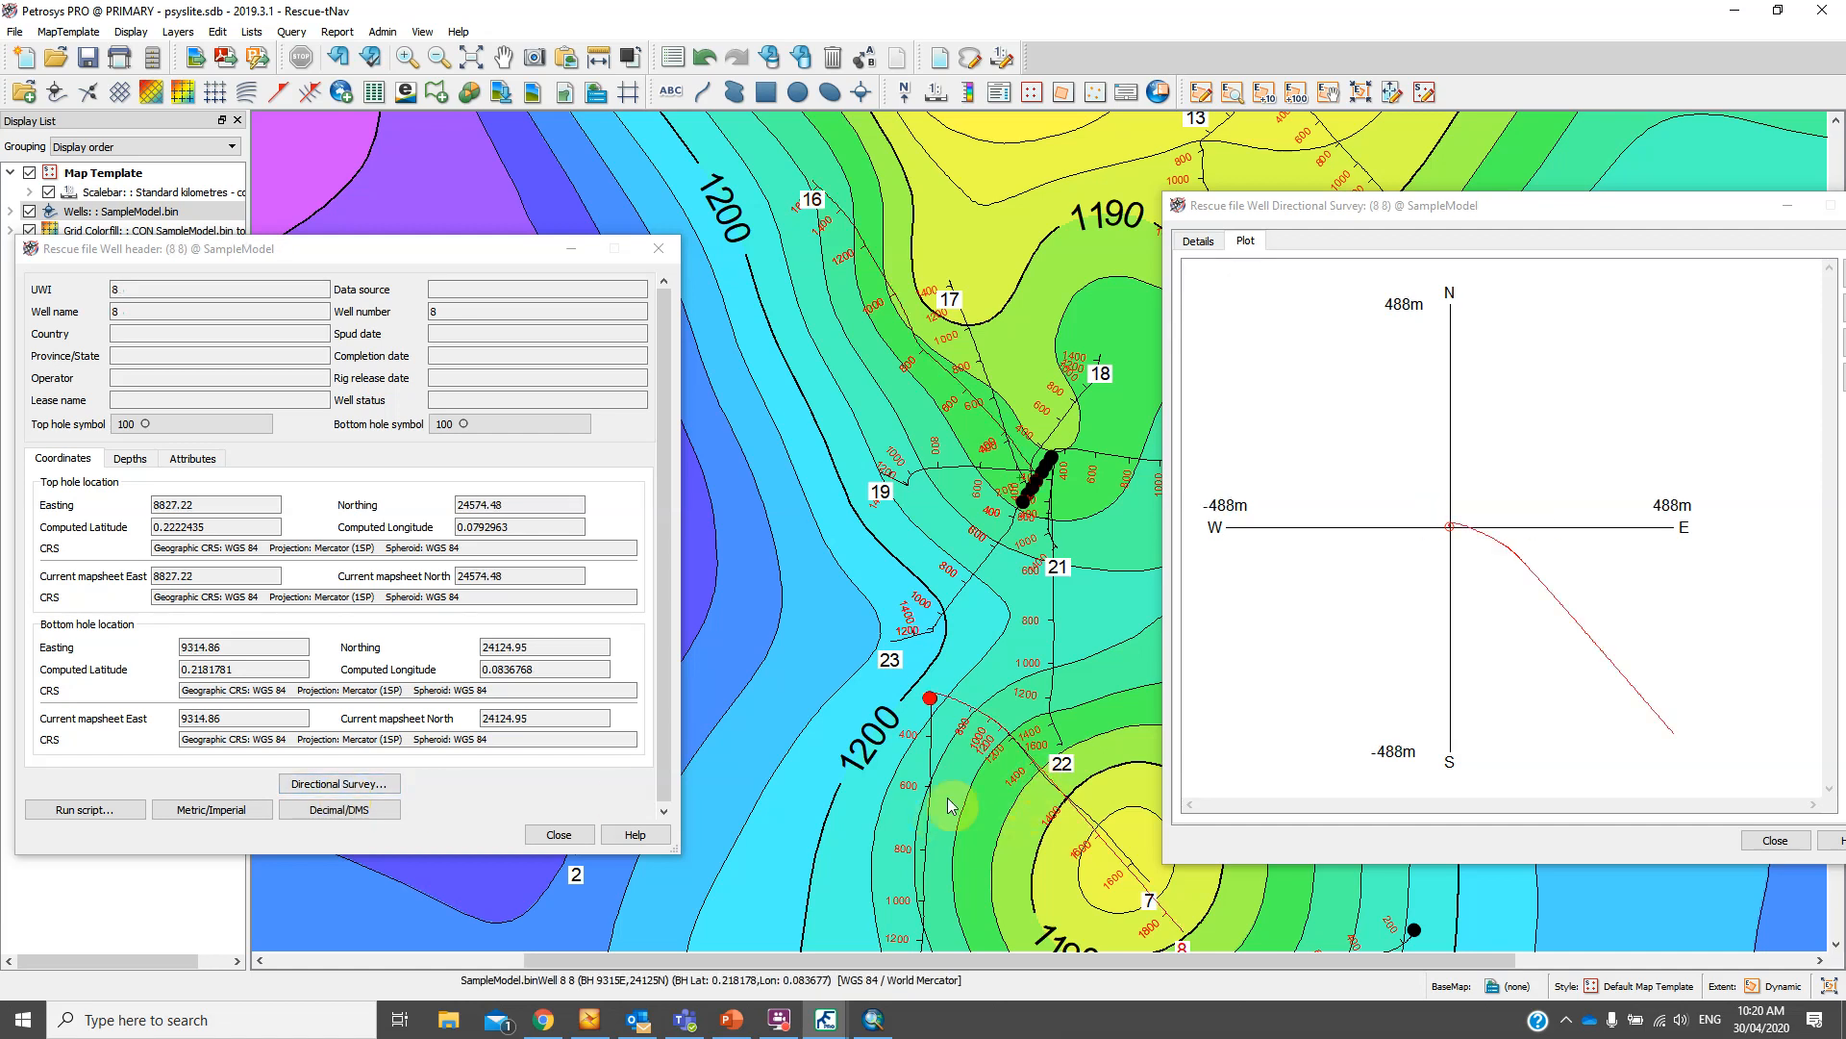
pyautogui.click(1053, 623)
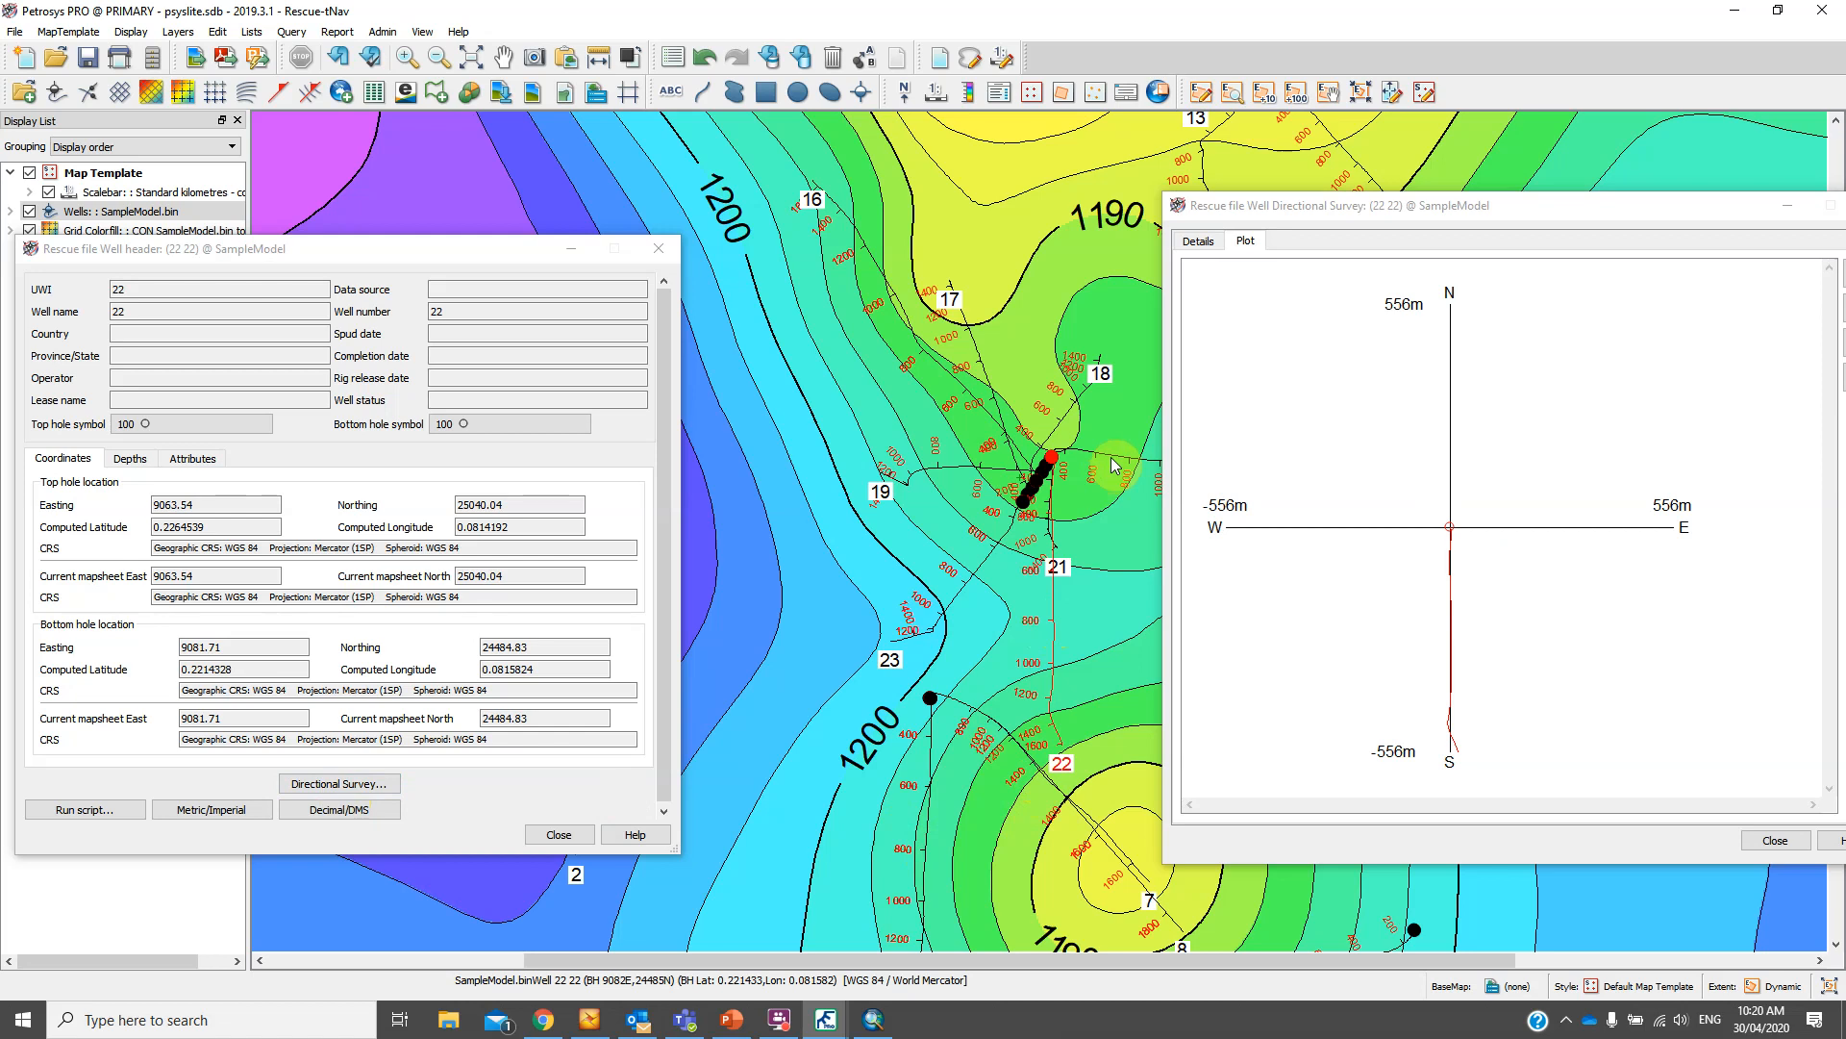
pyautogui.click(993, 386)
pyautogui.click(869, 266)
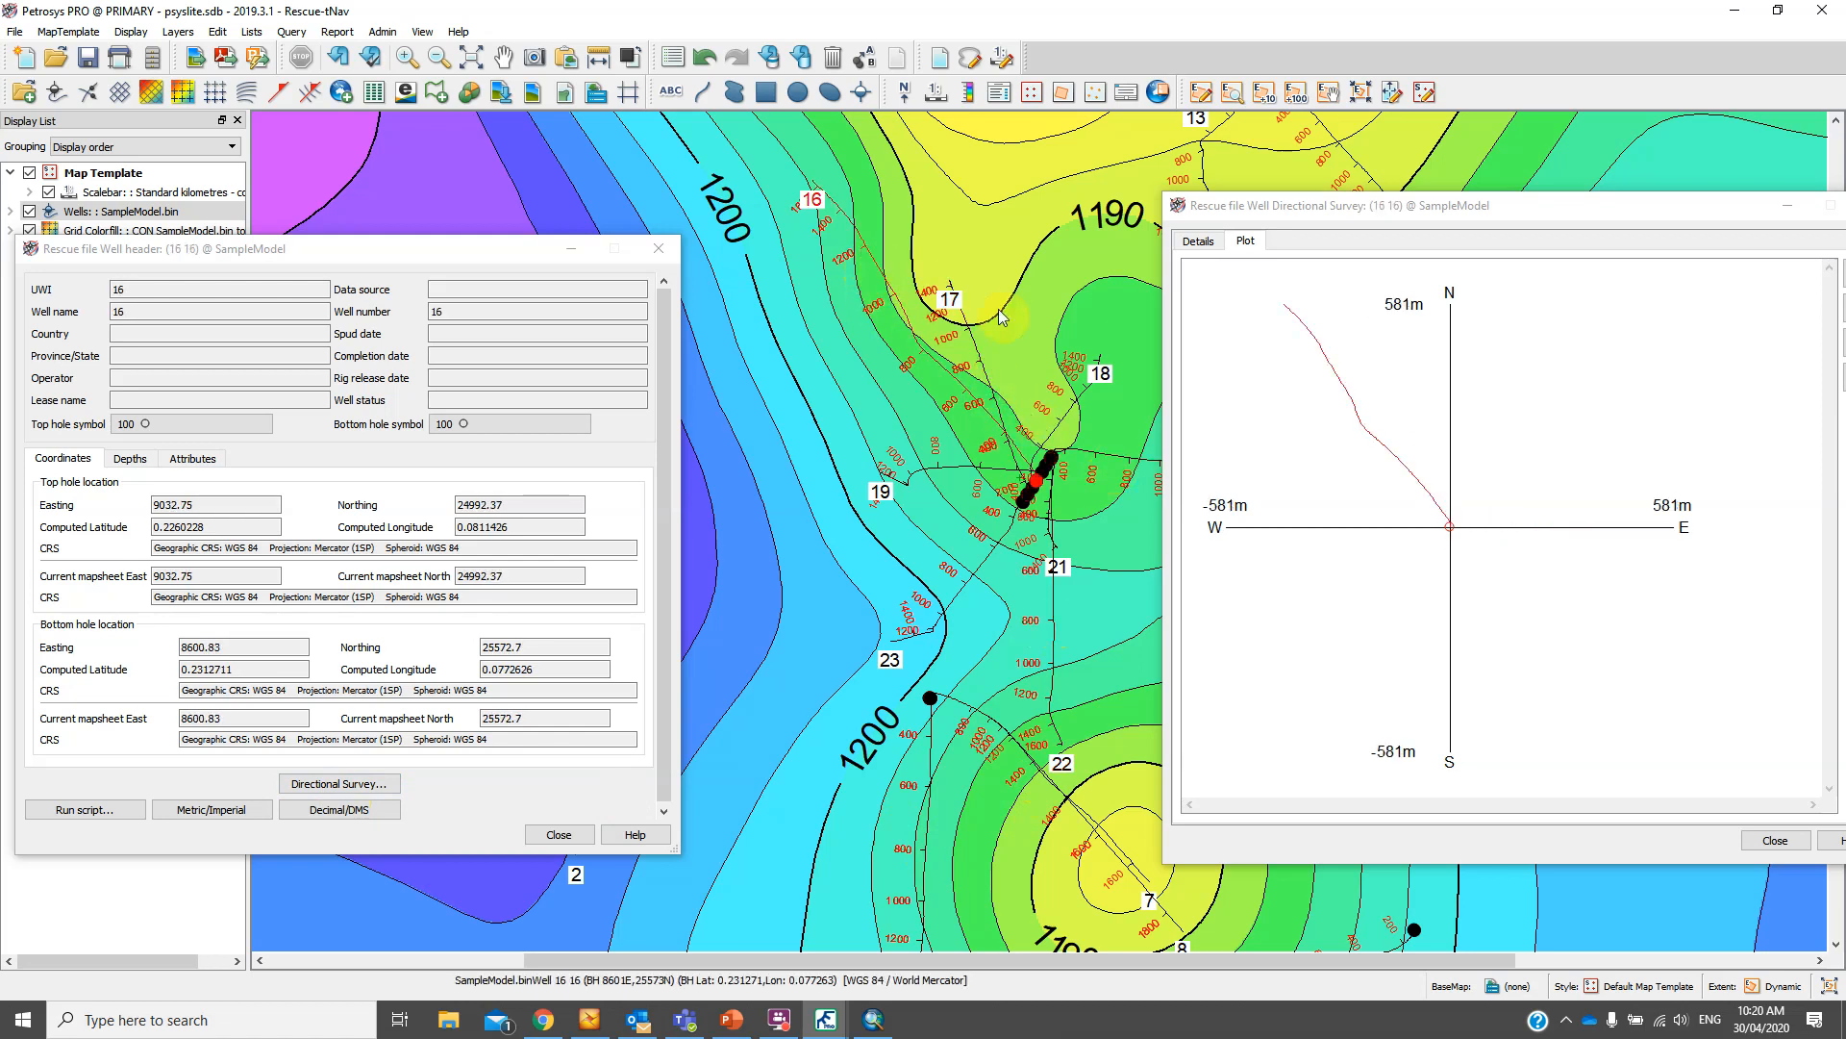
pyautogui.click(985, 349)
pyautogui.click(660, 249)
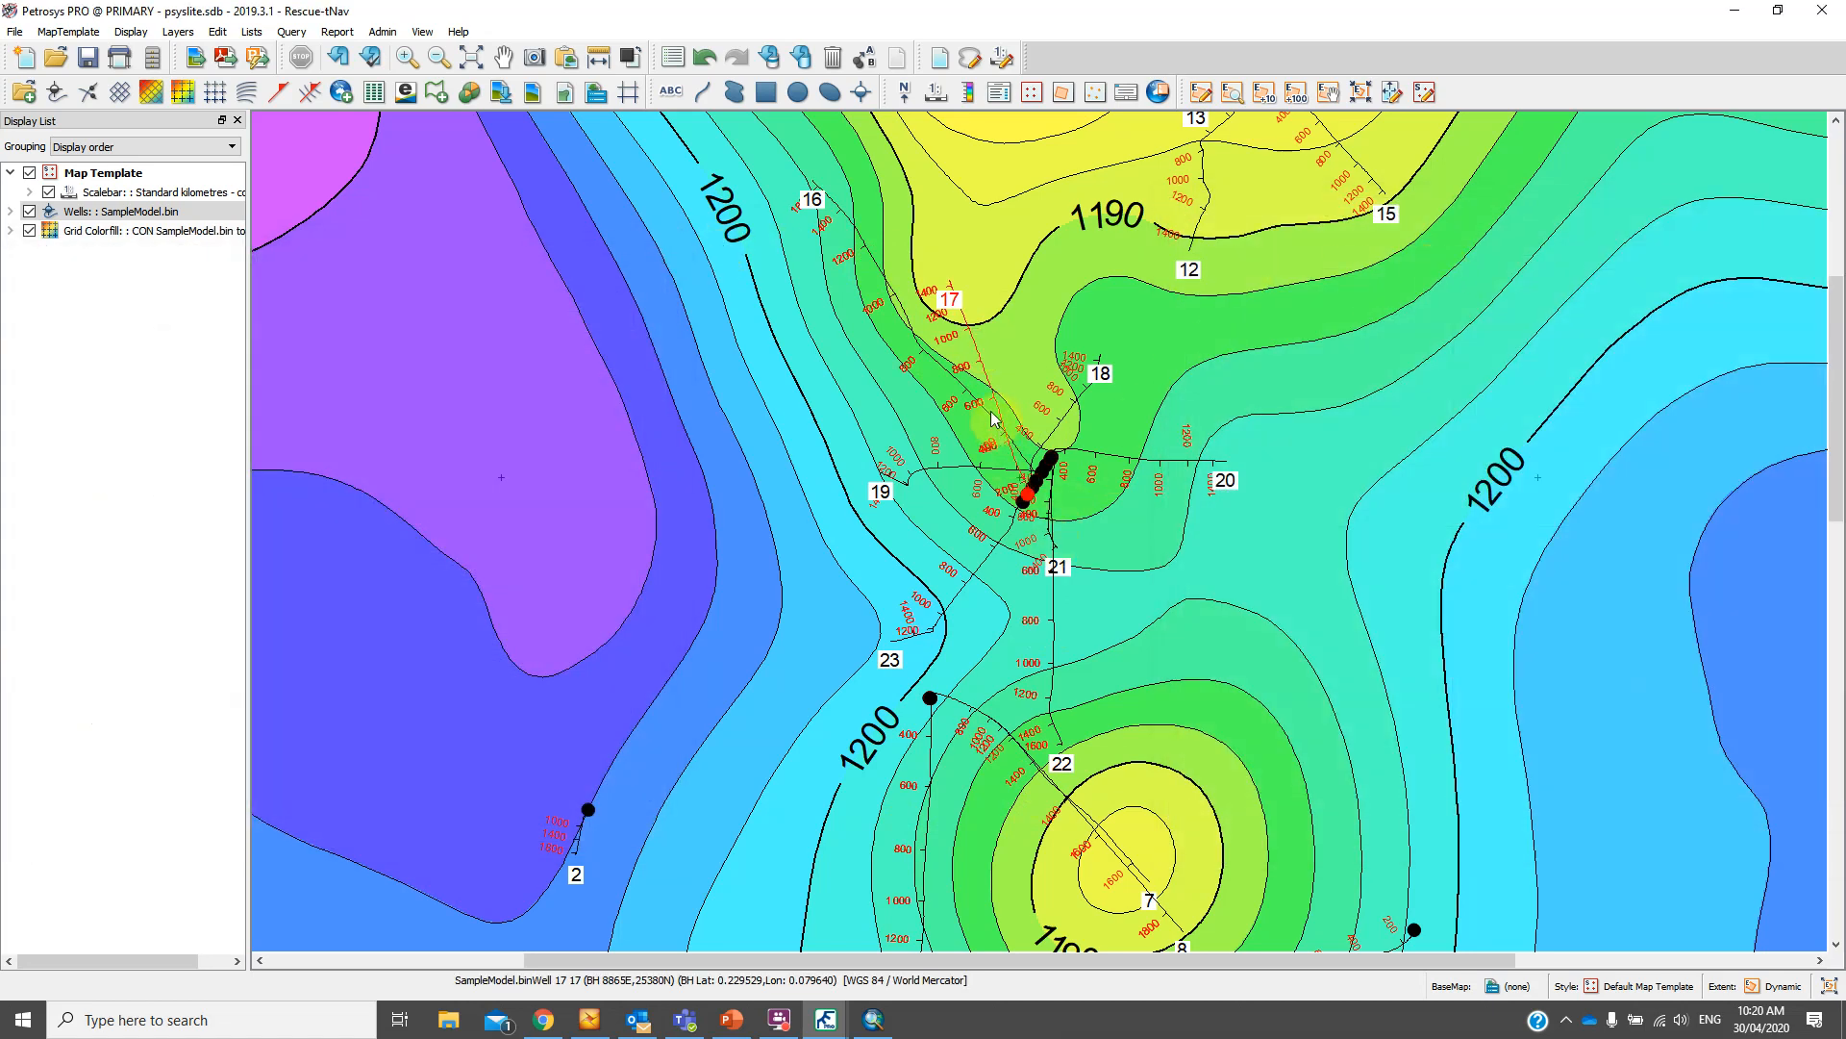
# Export the wells layer as a Point shape file named well_locations.shp, overwriting the existing file, with projected WGS 84 / World Mercator coordinates
pyautogui.rightClick(981, 361)
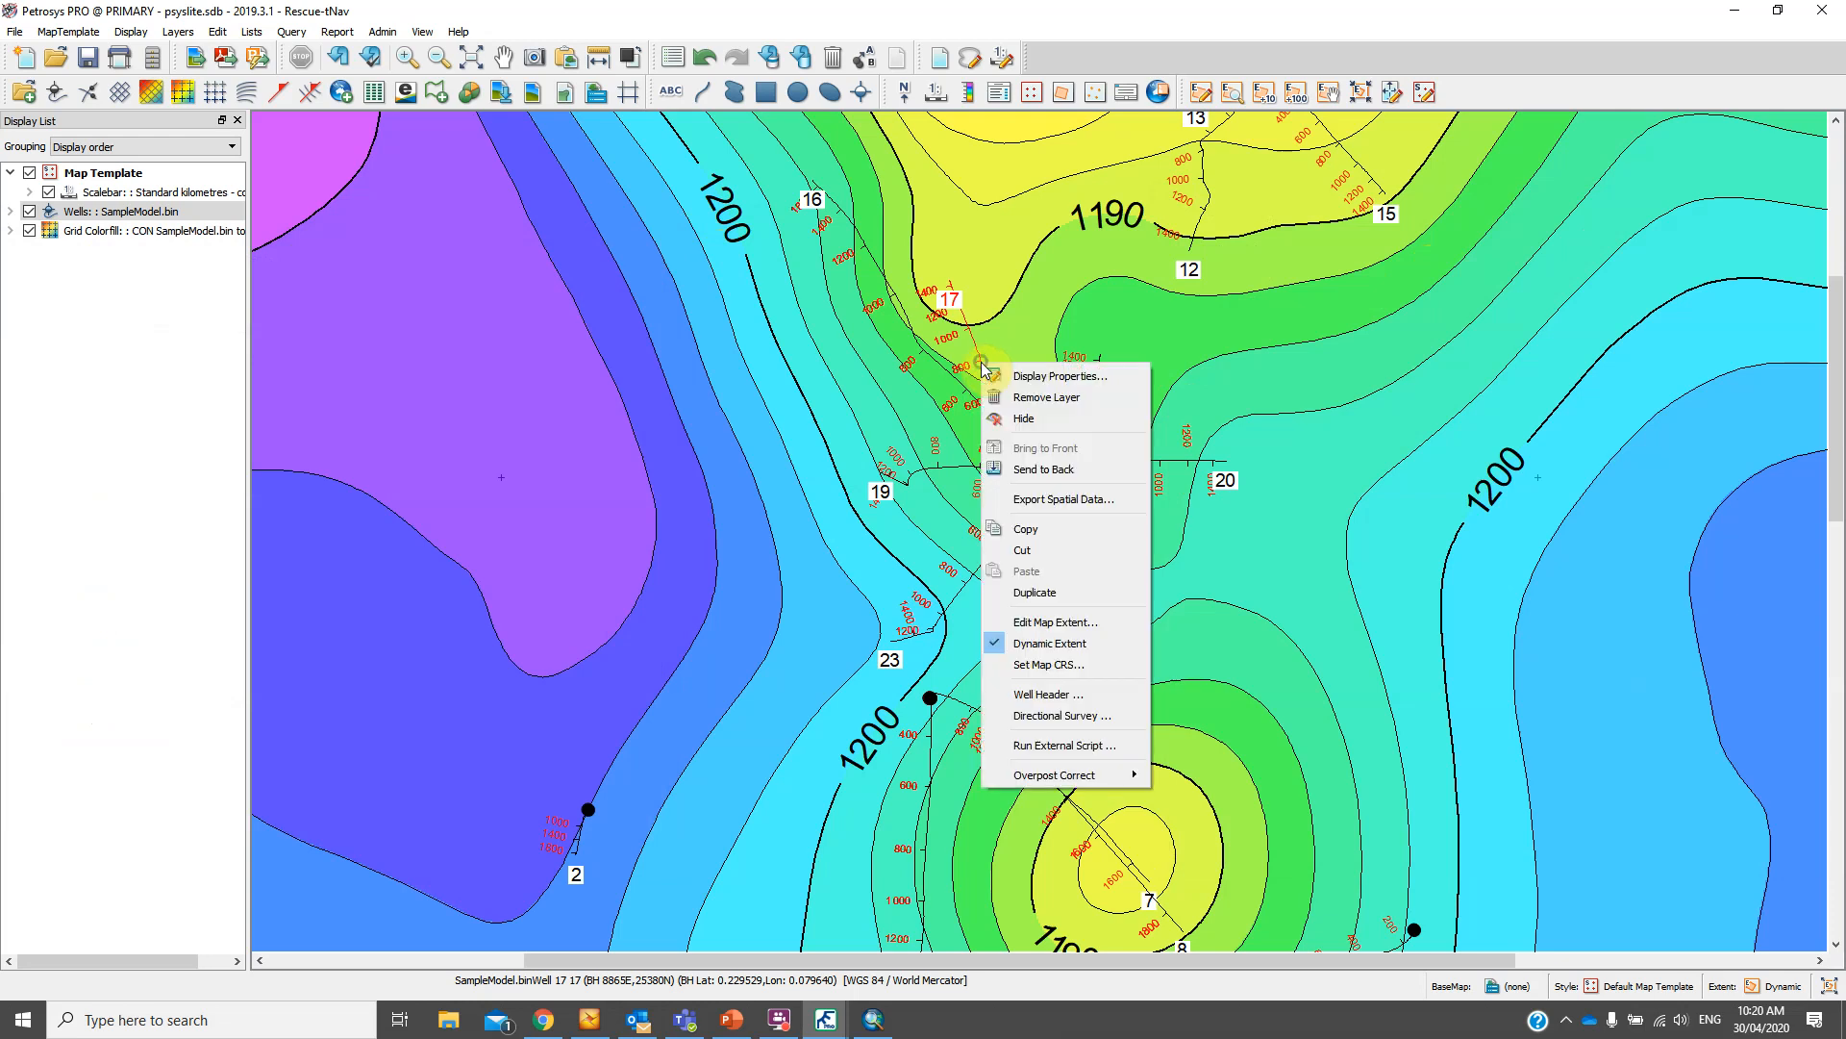
pyautogui.click(1126, 501)
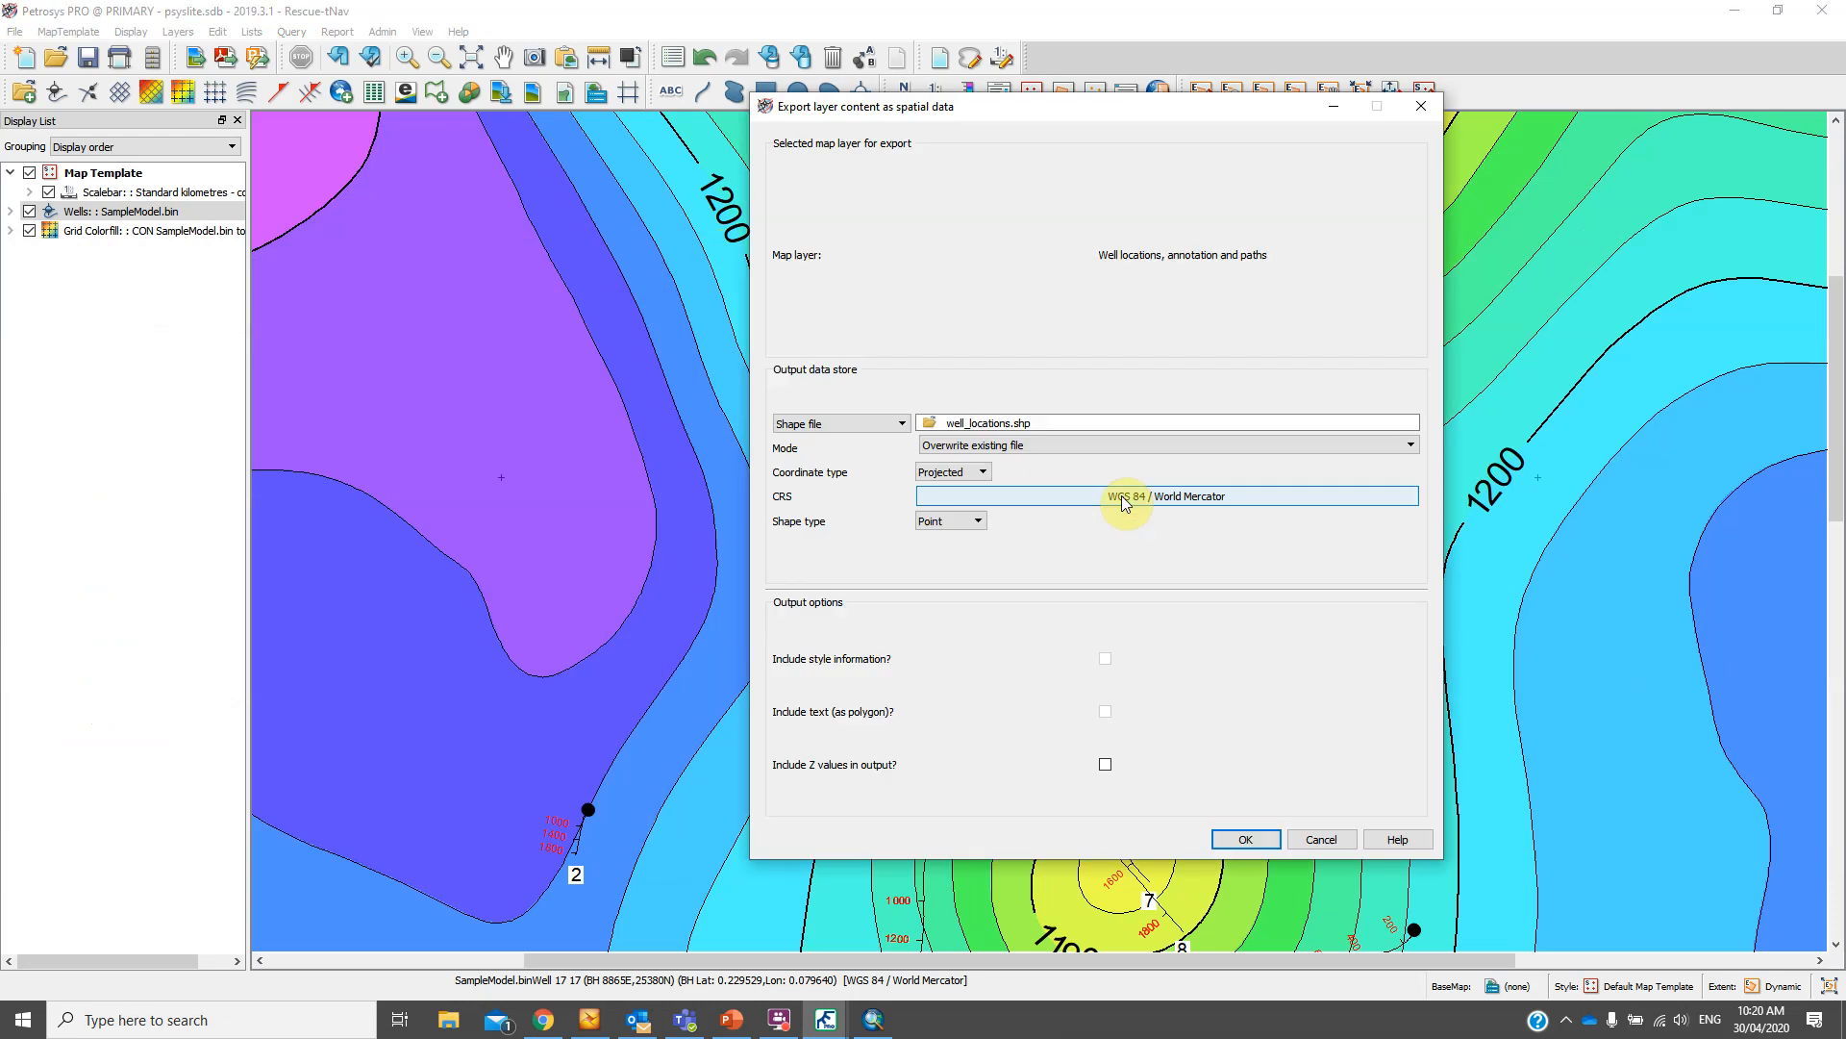
pyautogui.click(866, 424)
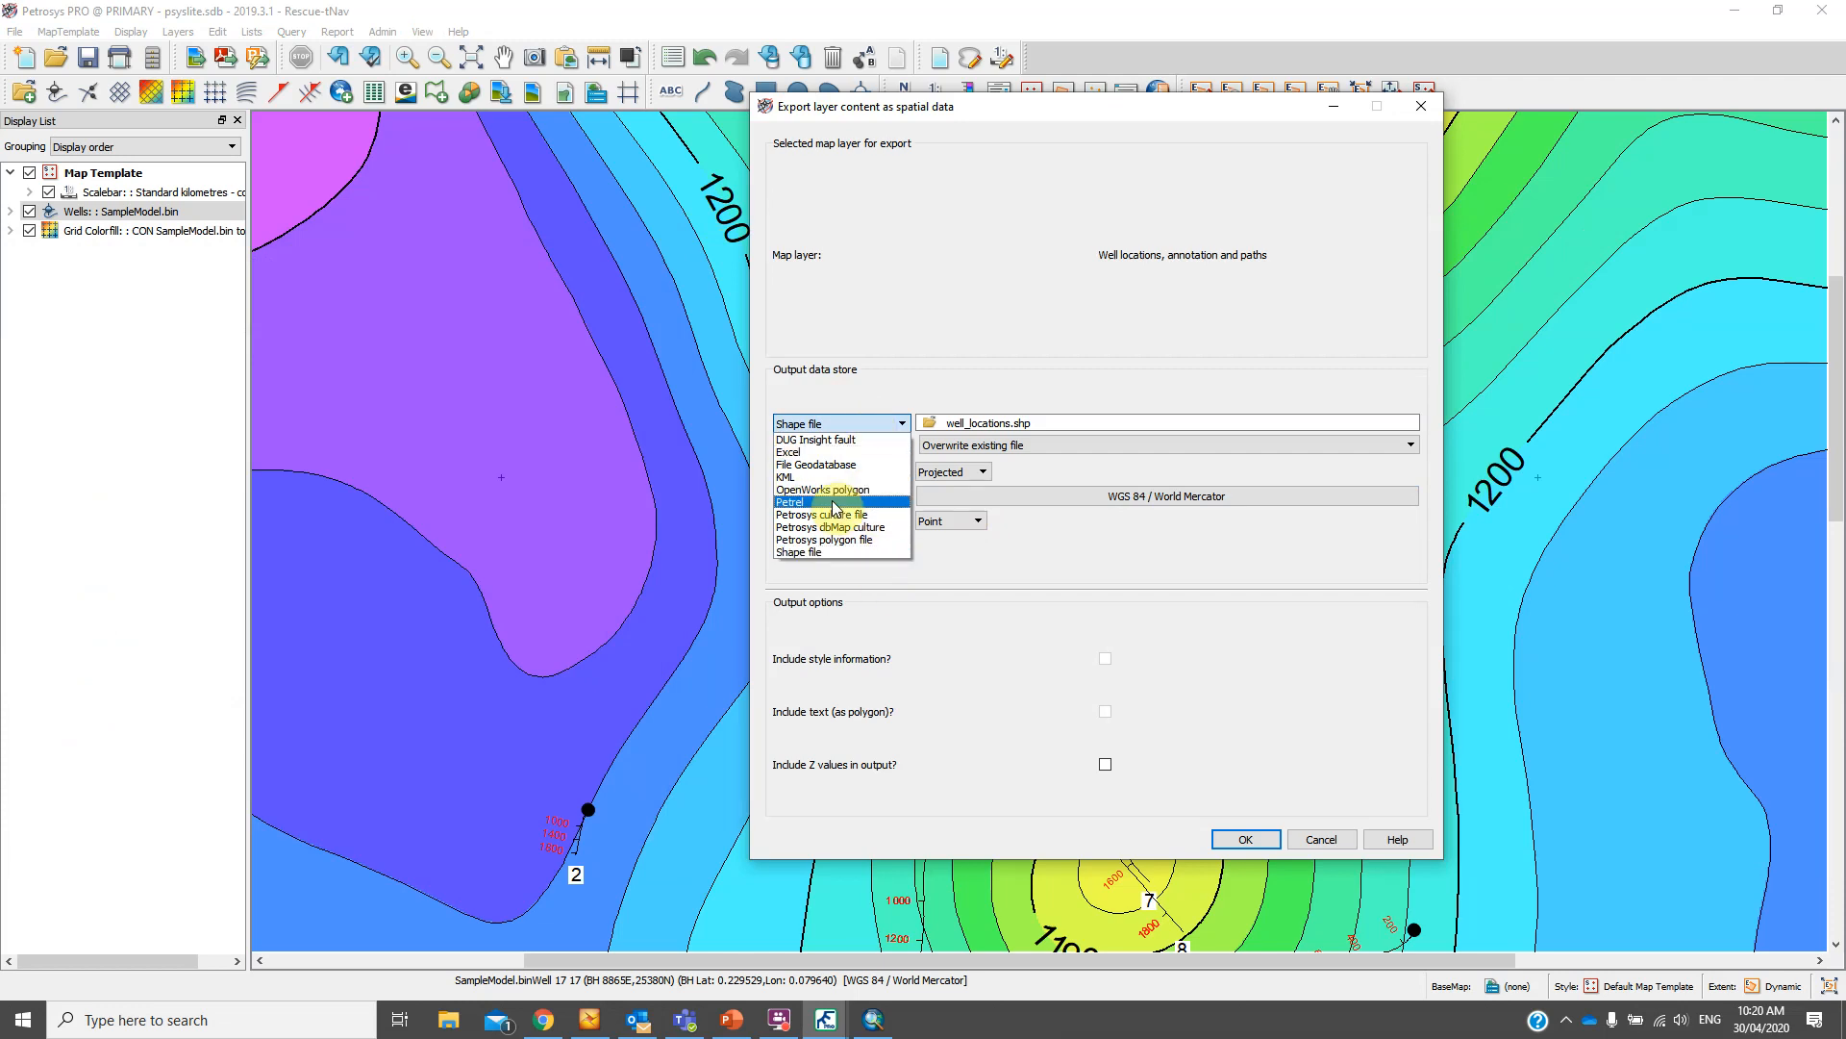
pyautogui.click(825, 553)
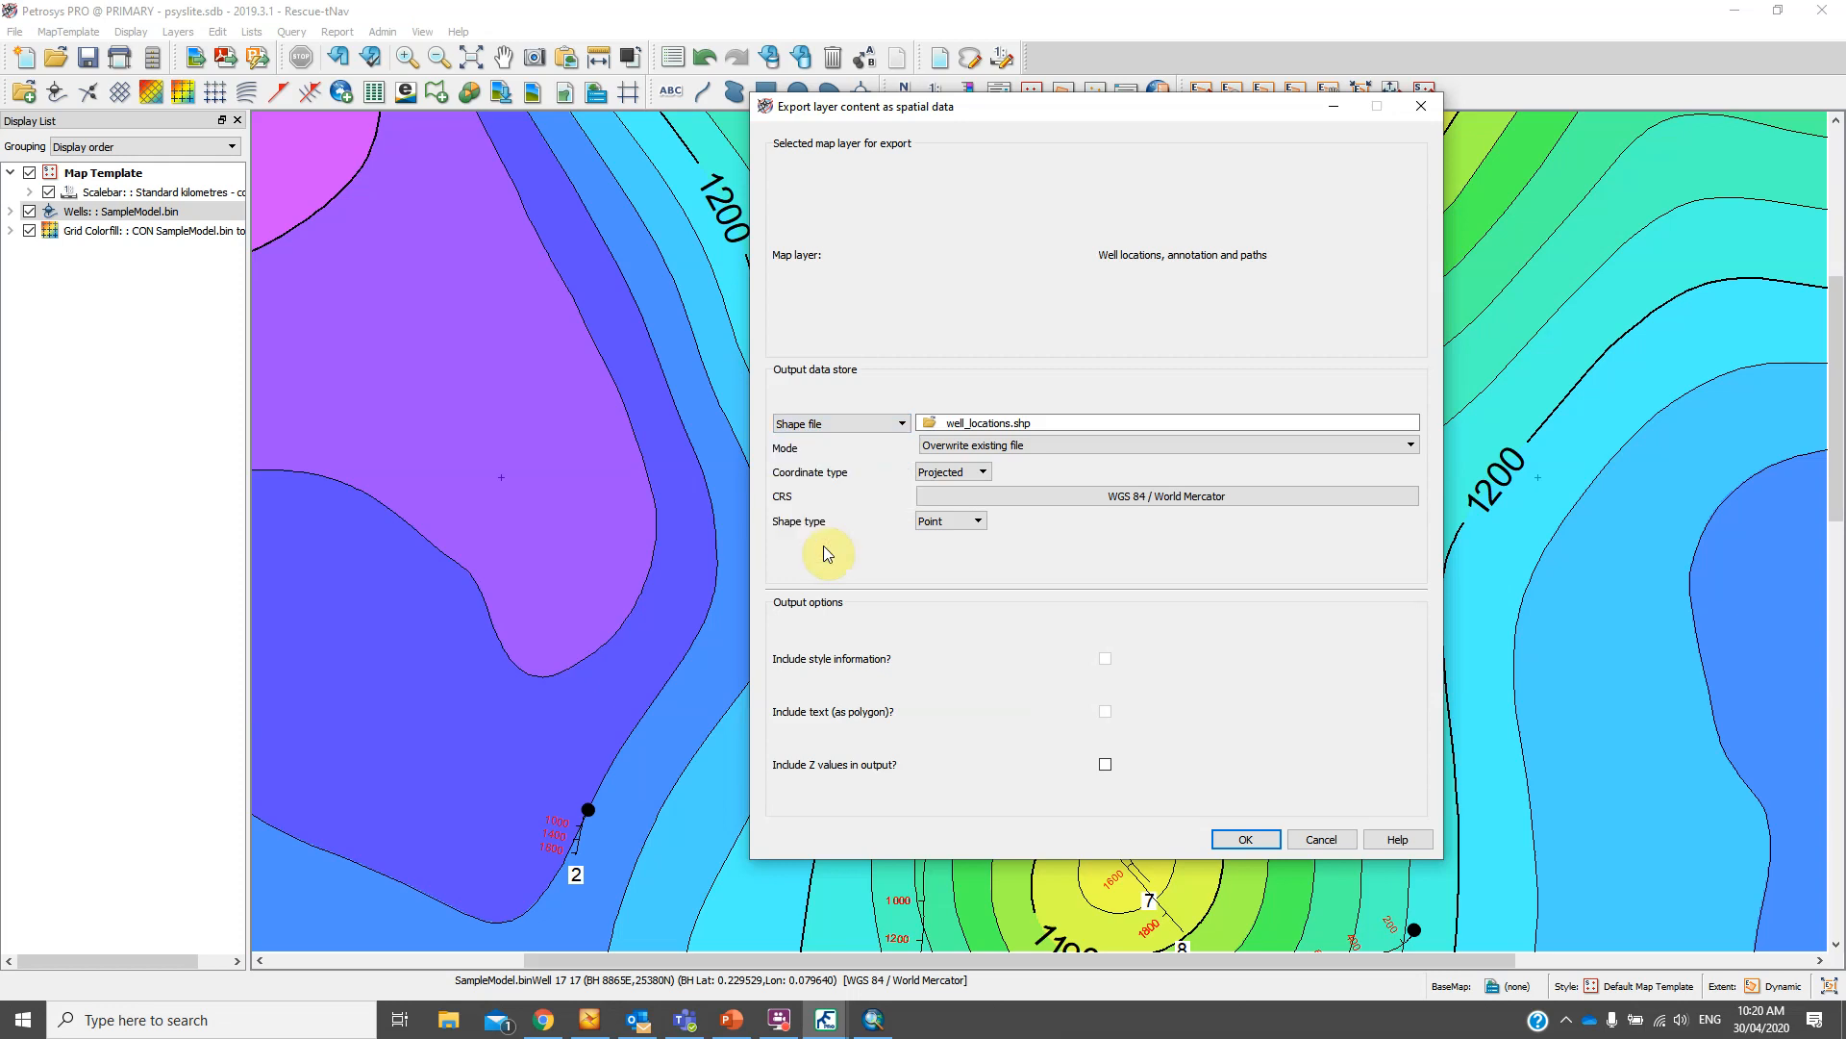
pyautogui.click(948, 527)
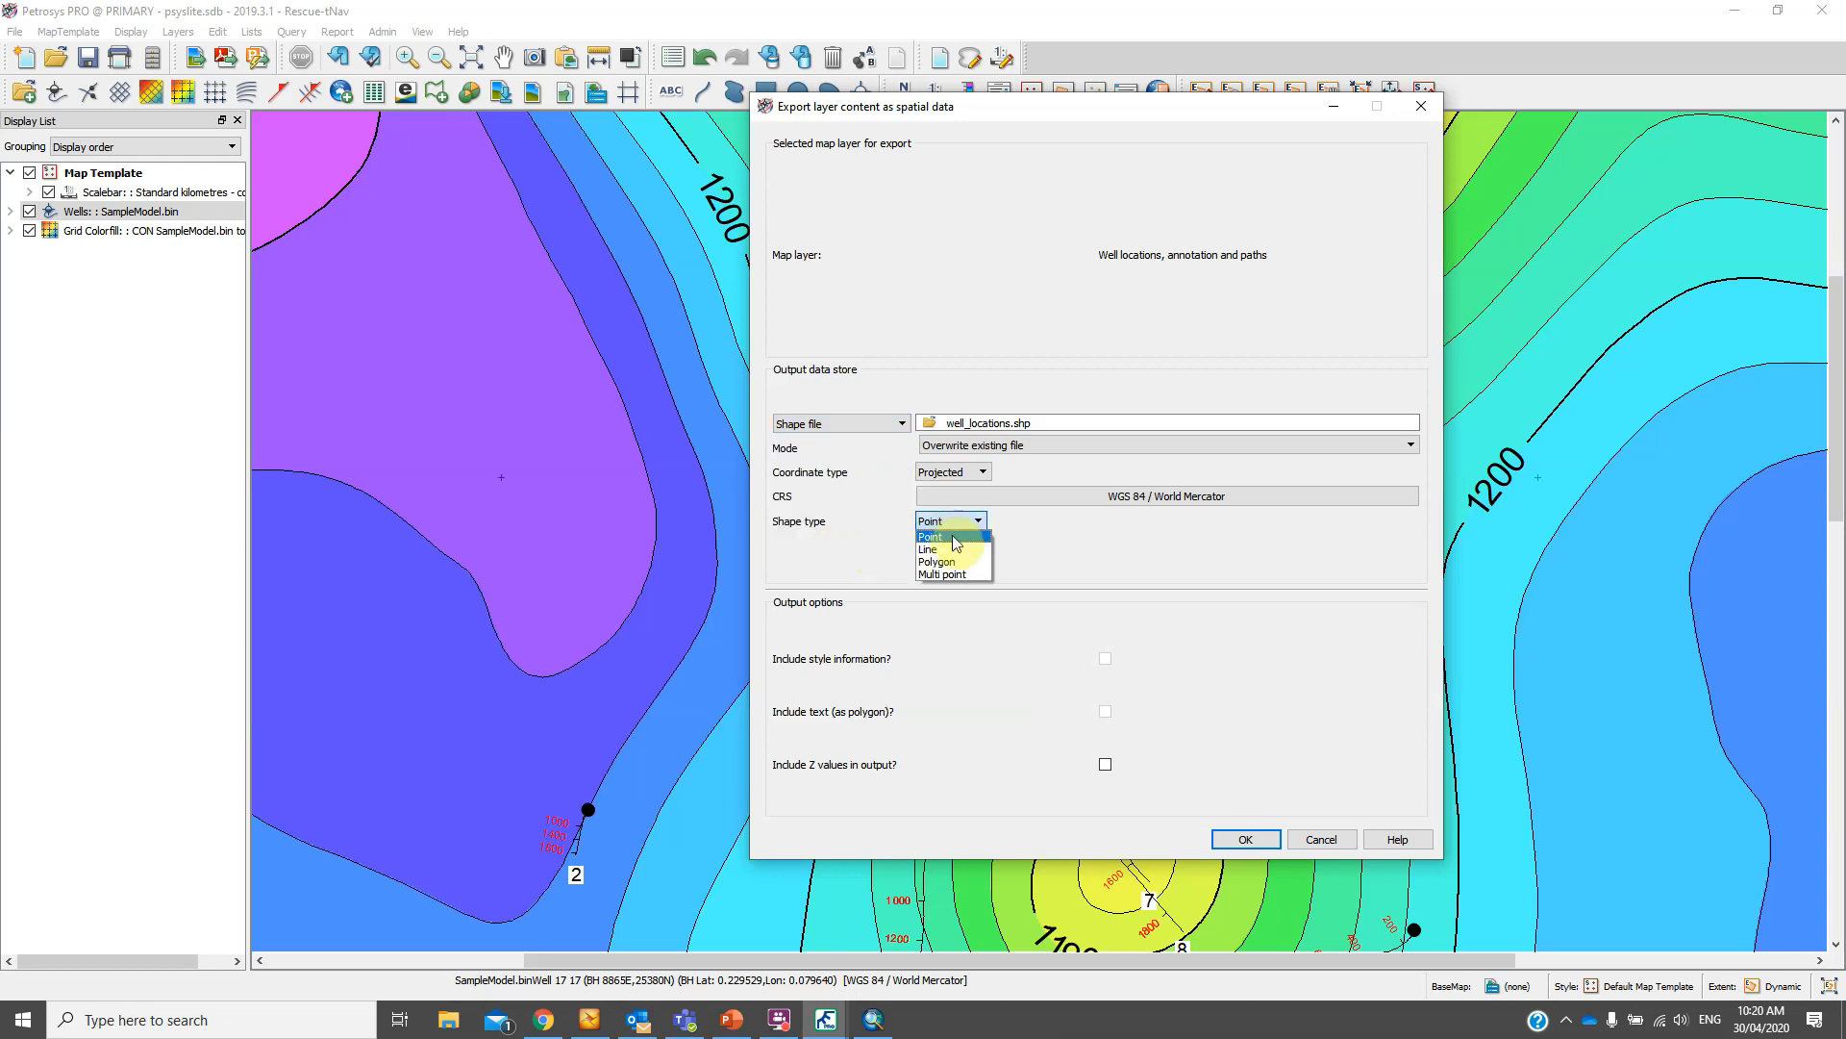
pyautogui.click(955, 537)
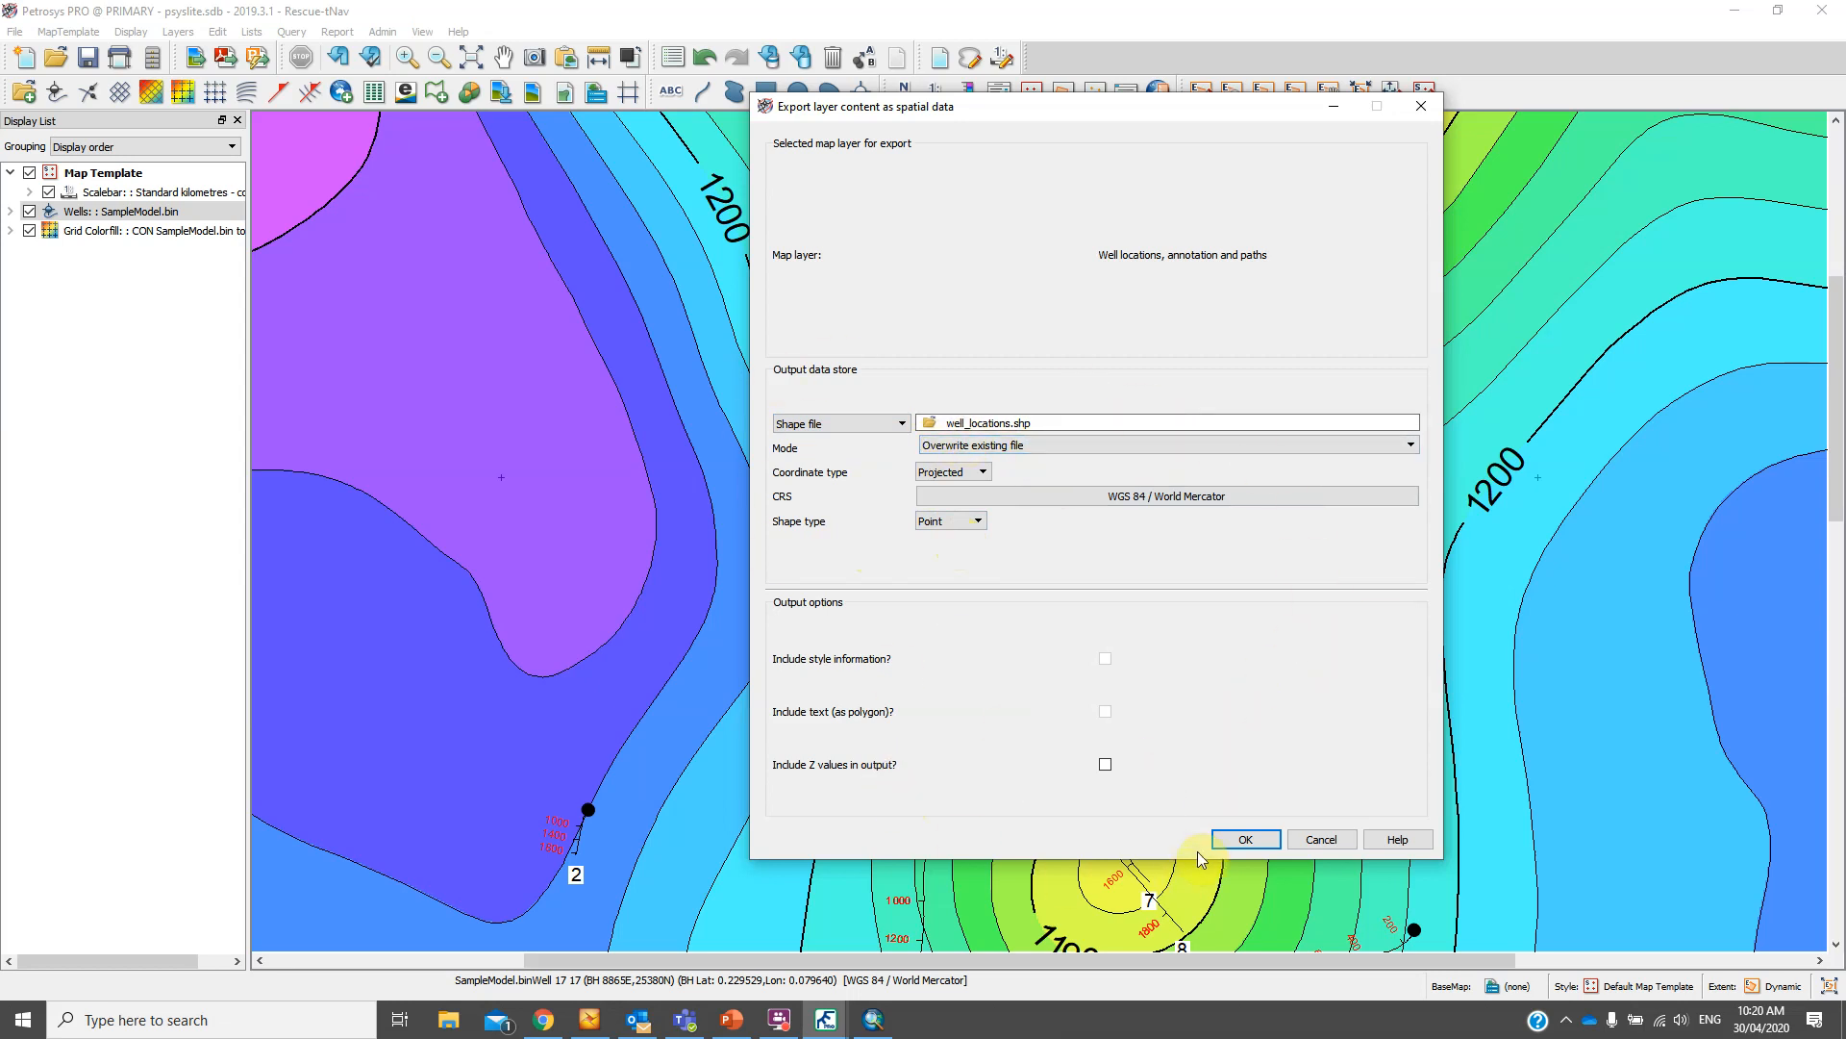
pyautogui.click(1247, 840)
pyautogui.click(965, 564)
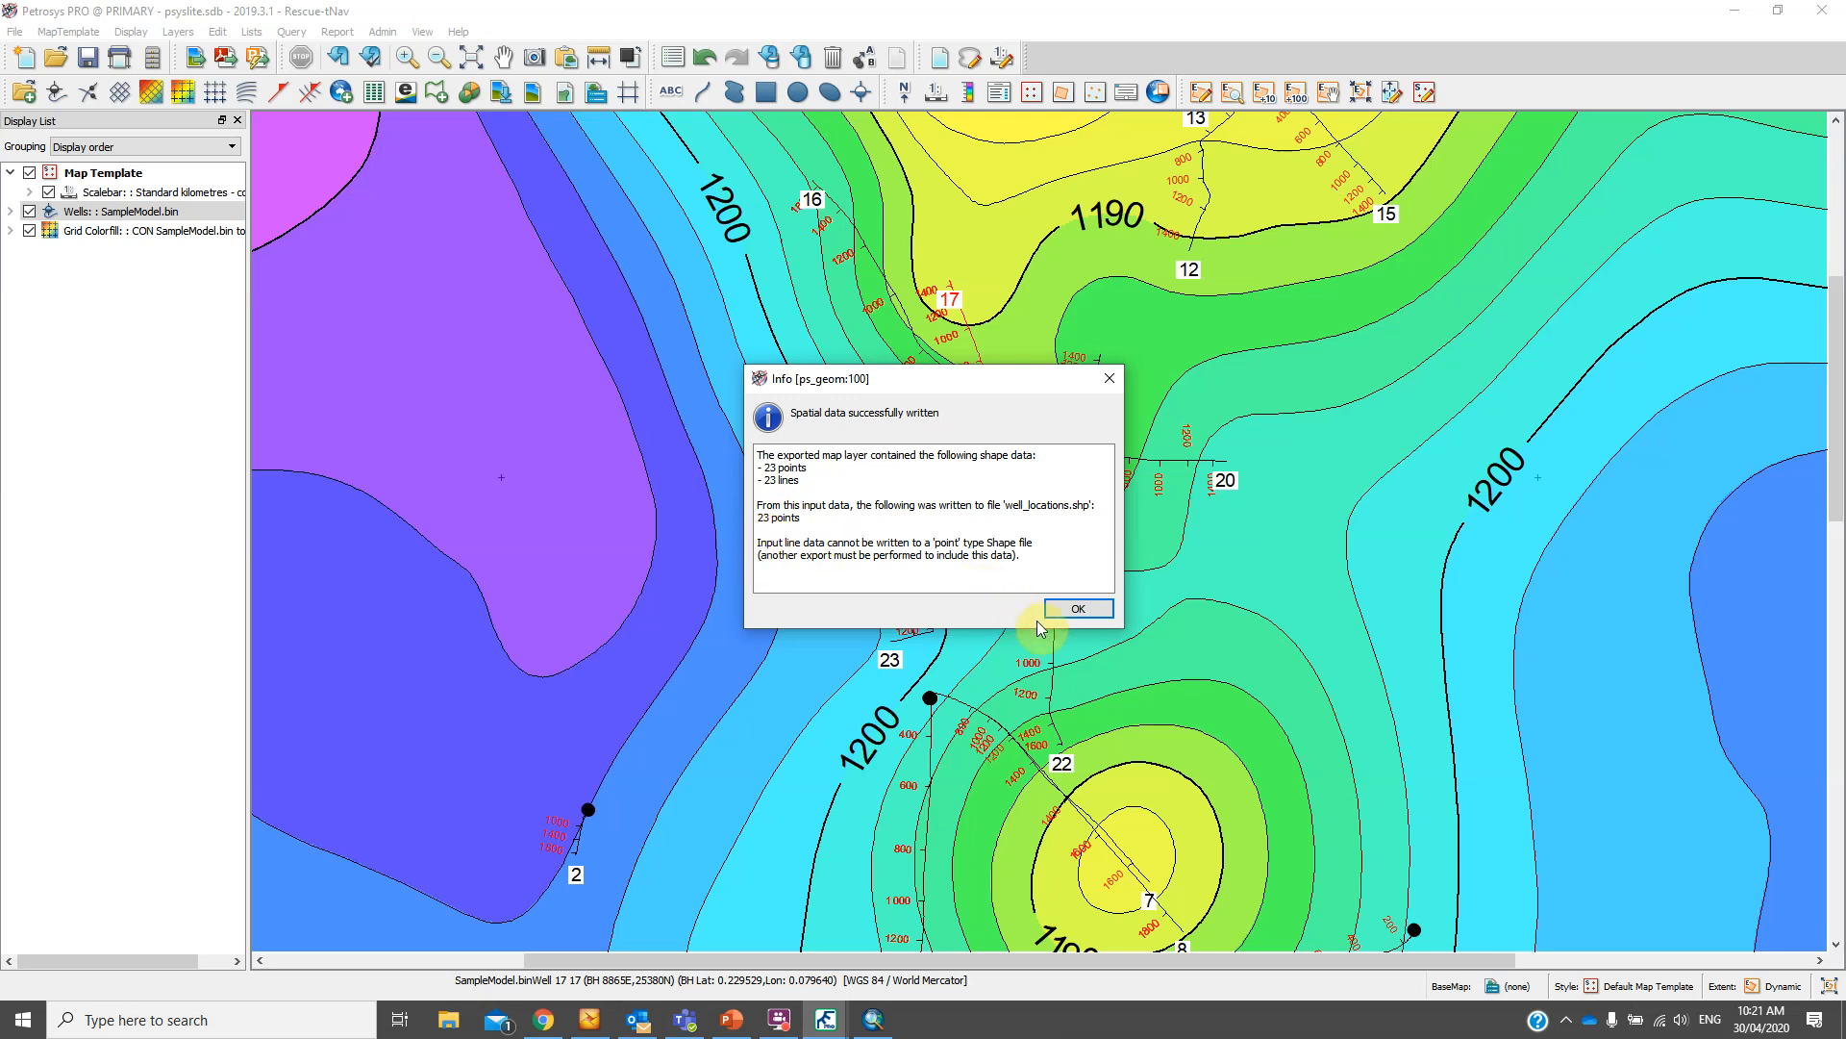
pyautogui.click(1071, 613)
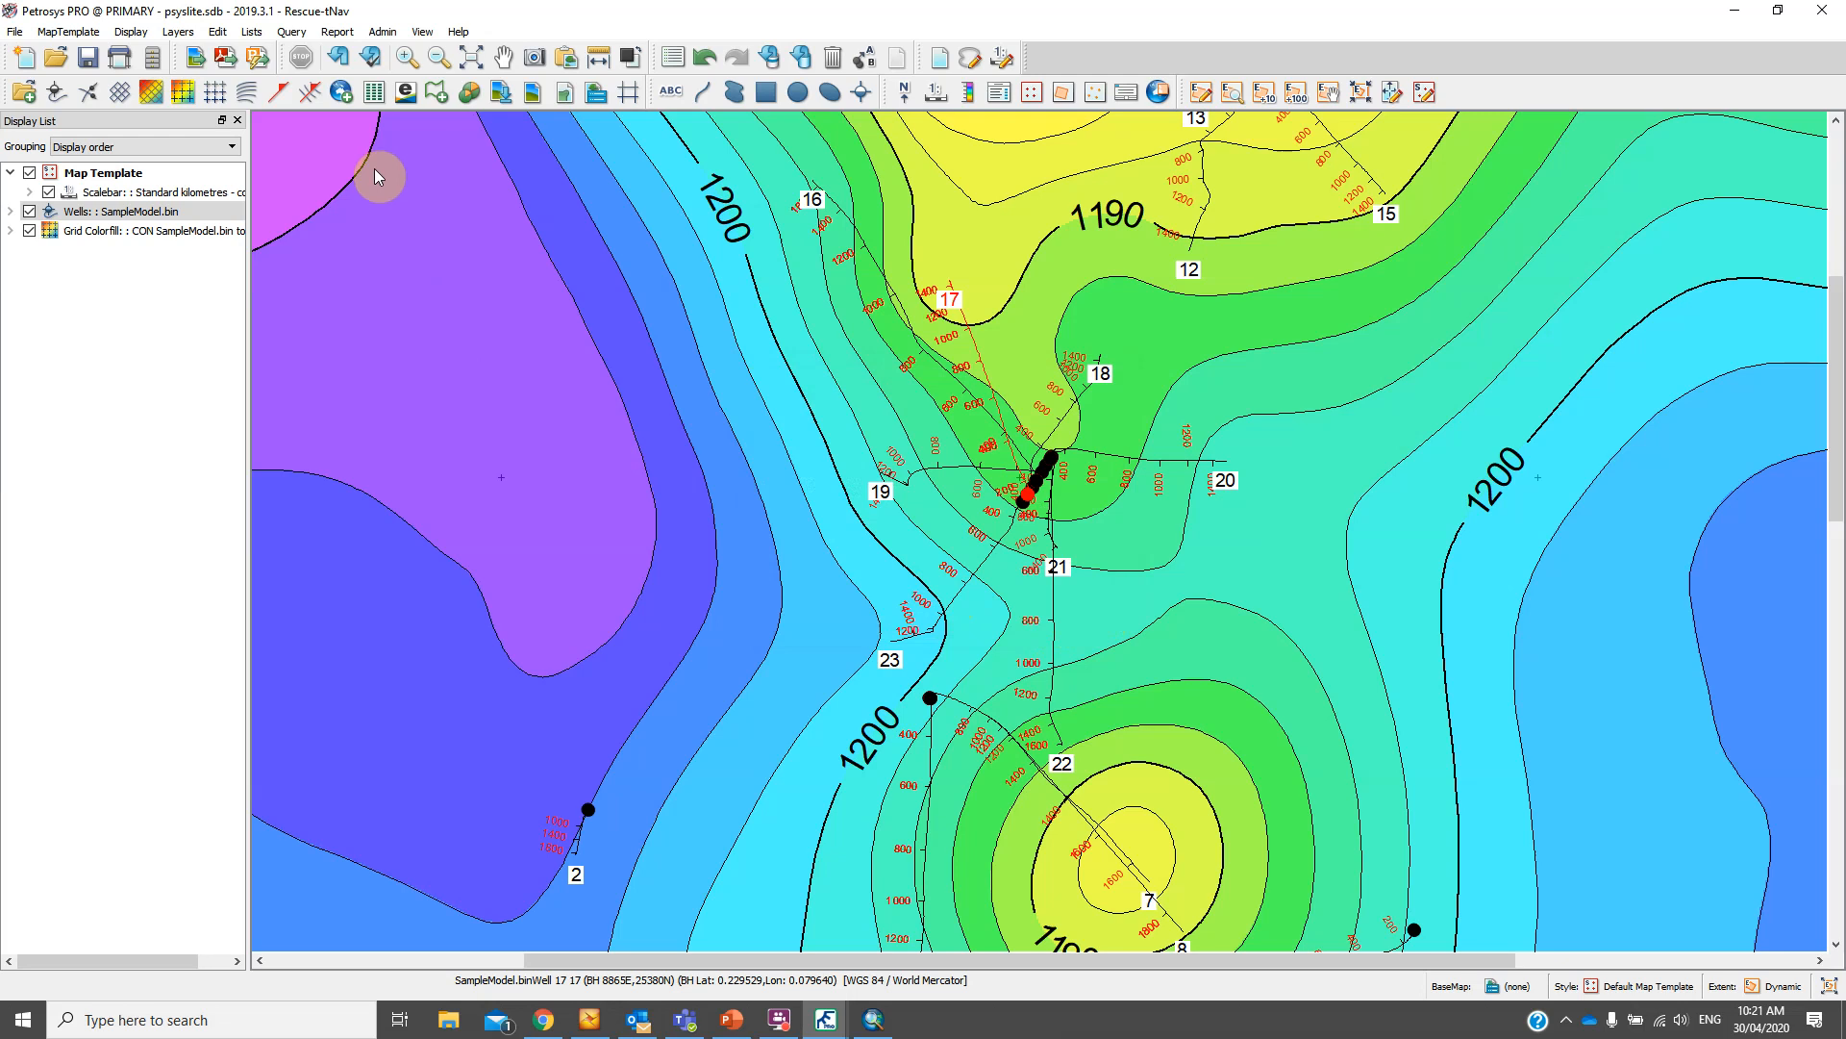
# Start a GIS layer with Shape File as its data source and load well_locations.shp
pyautogui.click(342, 99)
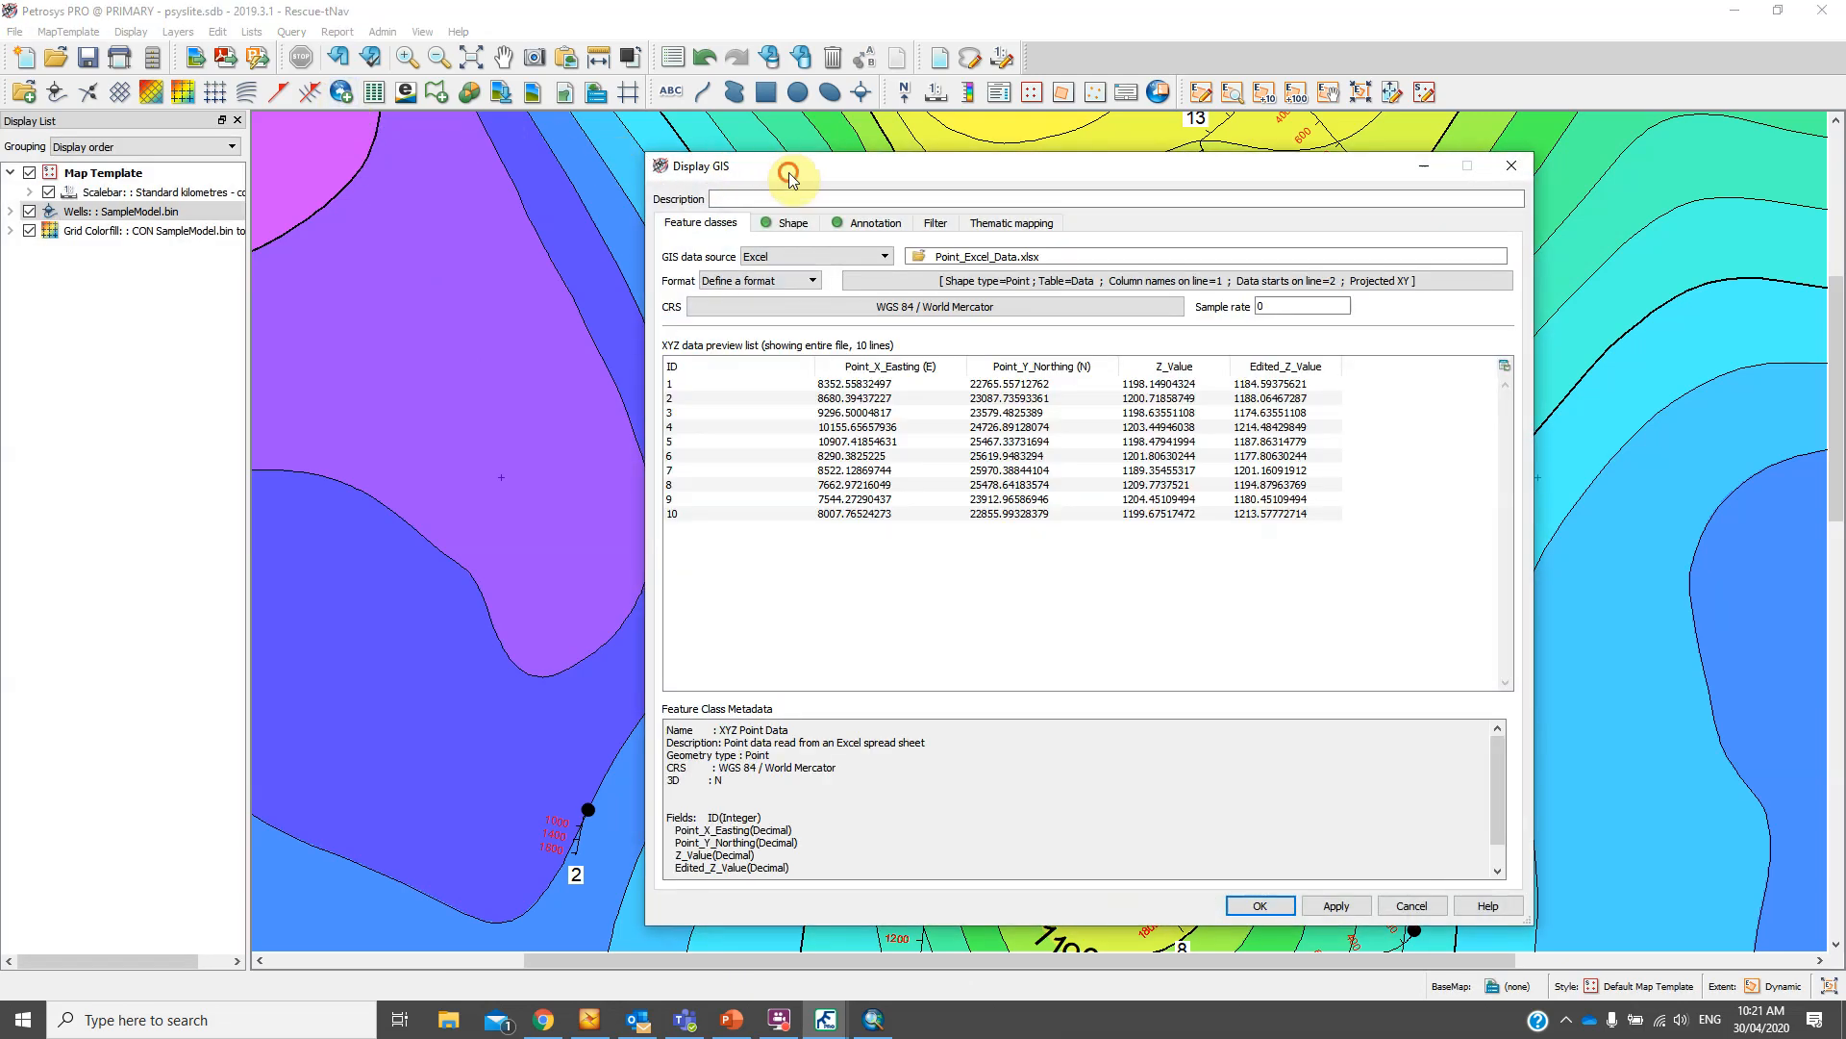
pyautogui.moveTo(791, 180); pyautogui.dragTo(724, 126)
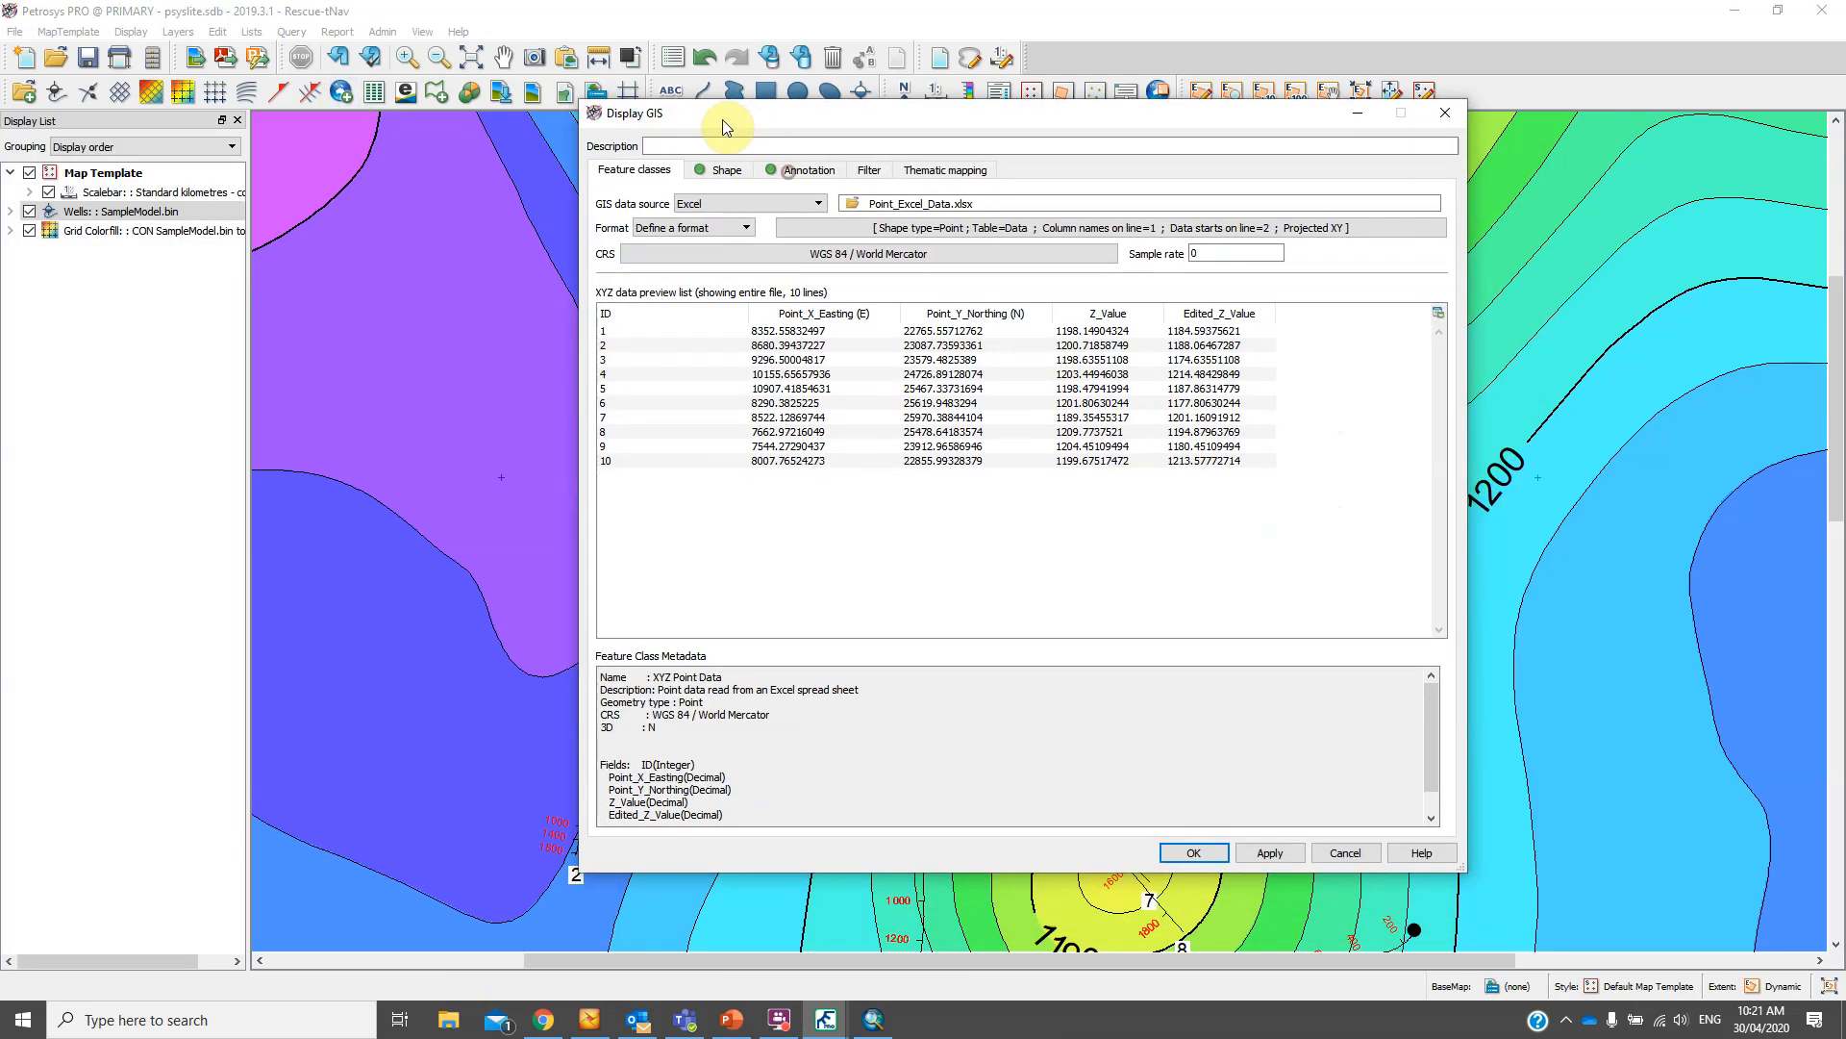
pyautogui.click(751, 203)
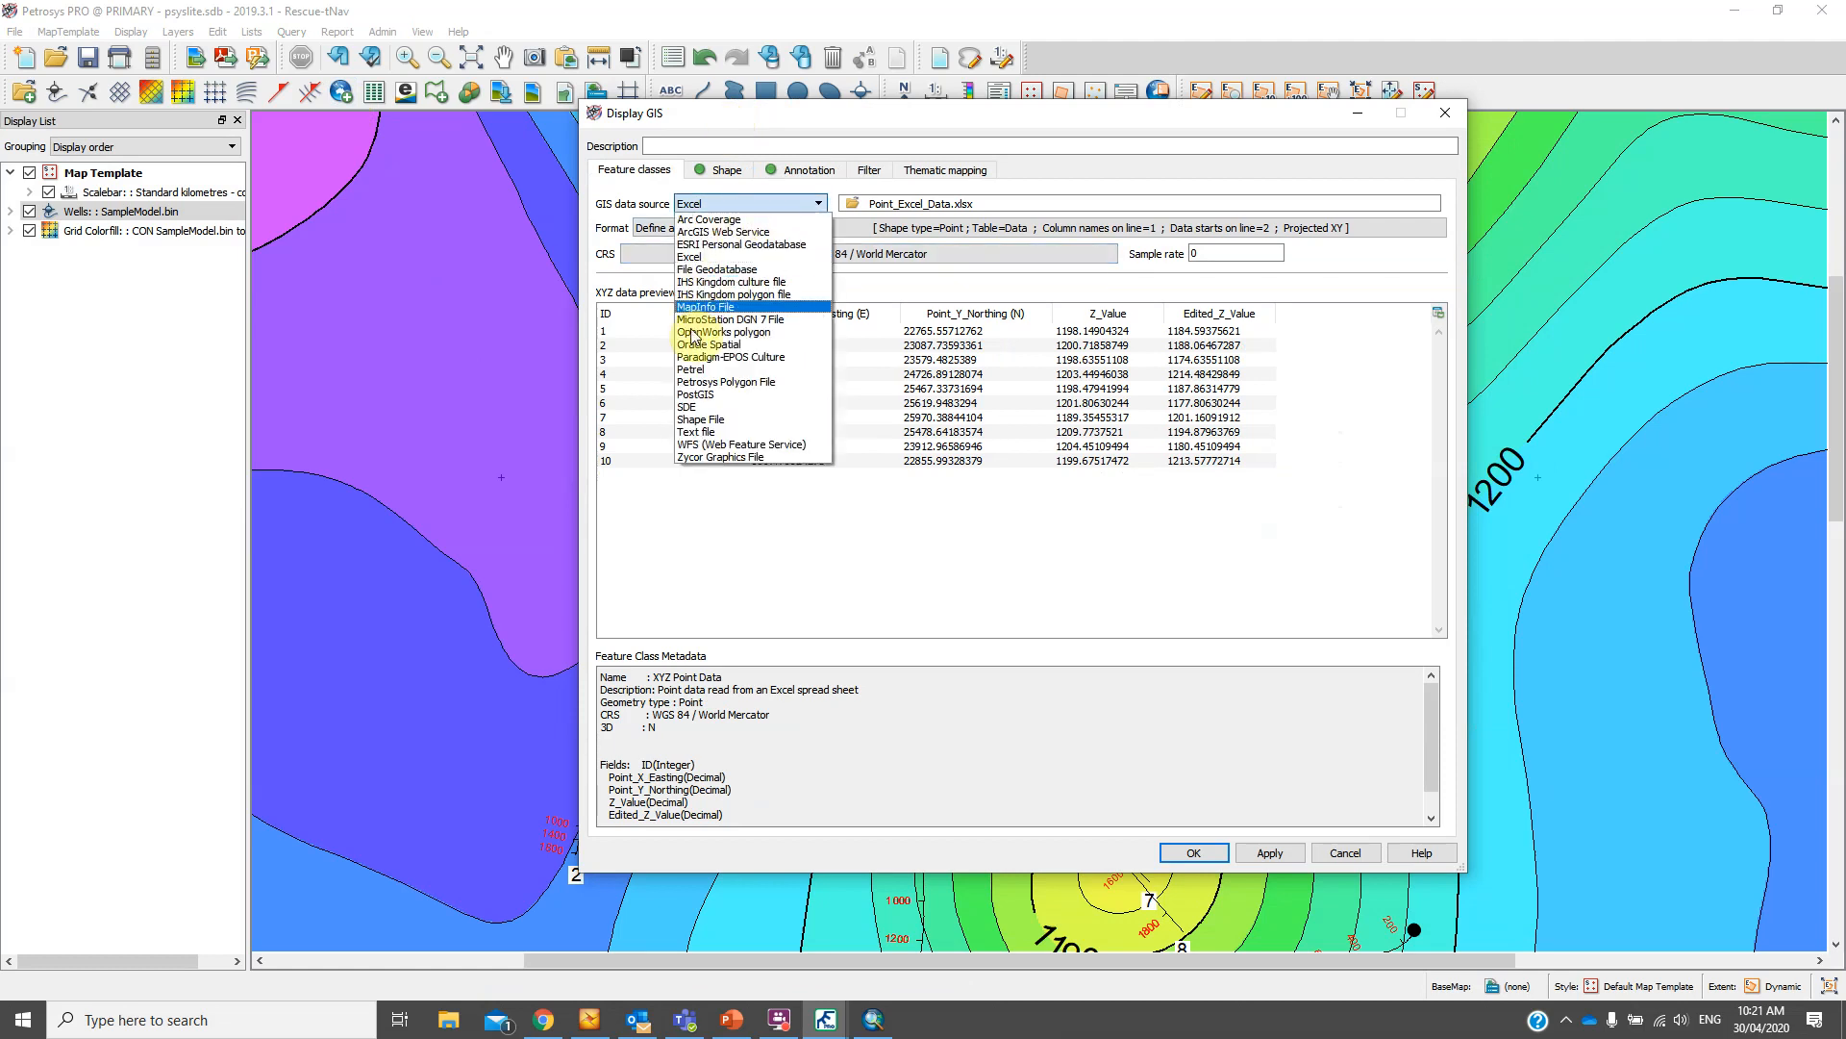
pyautogui.click(708, 422)
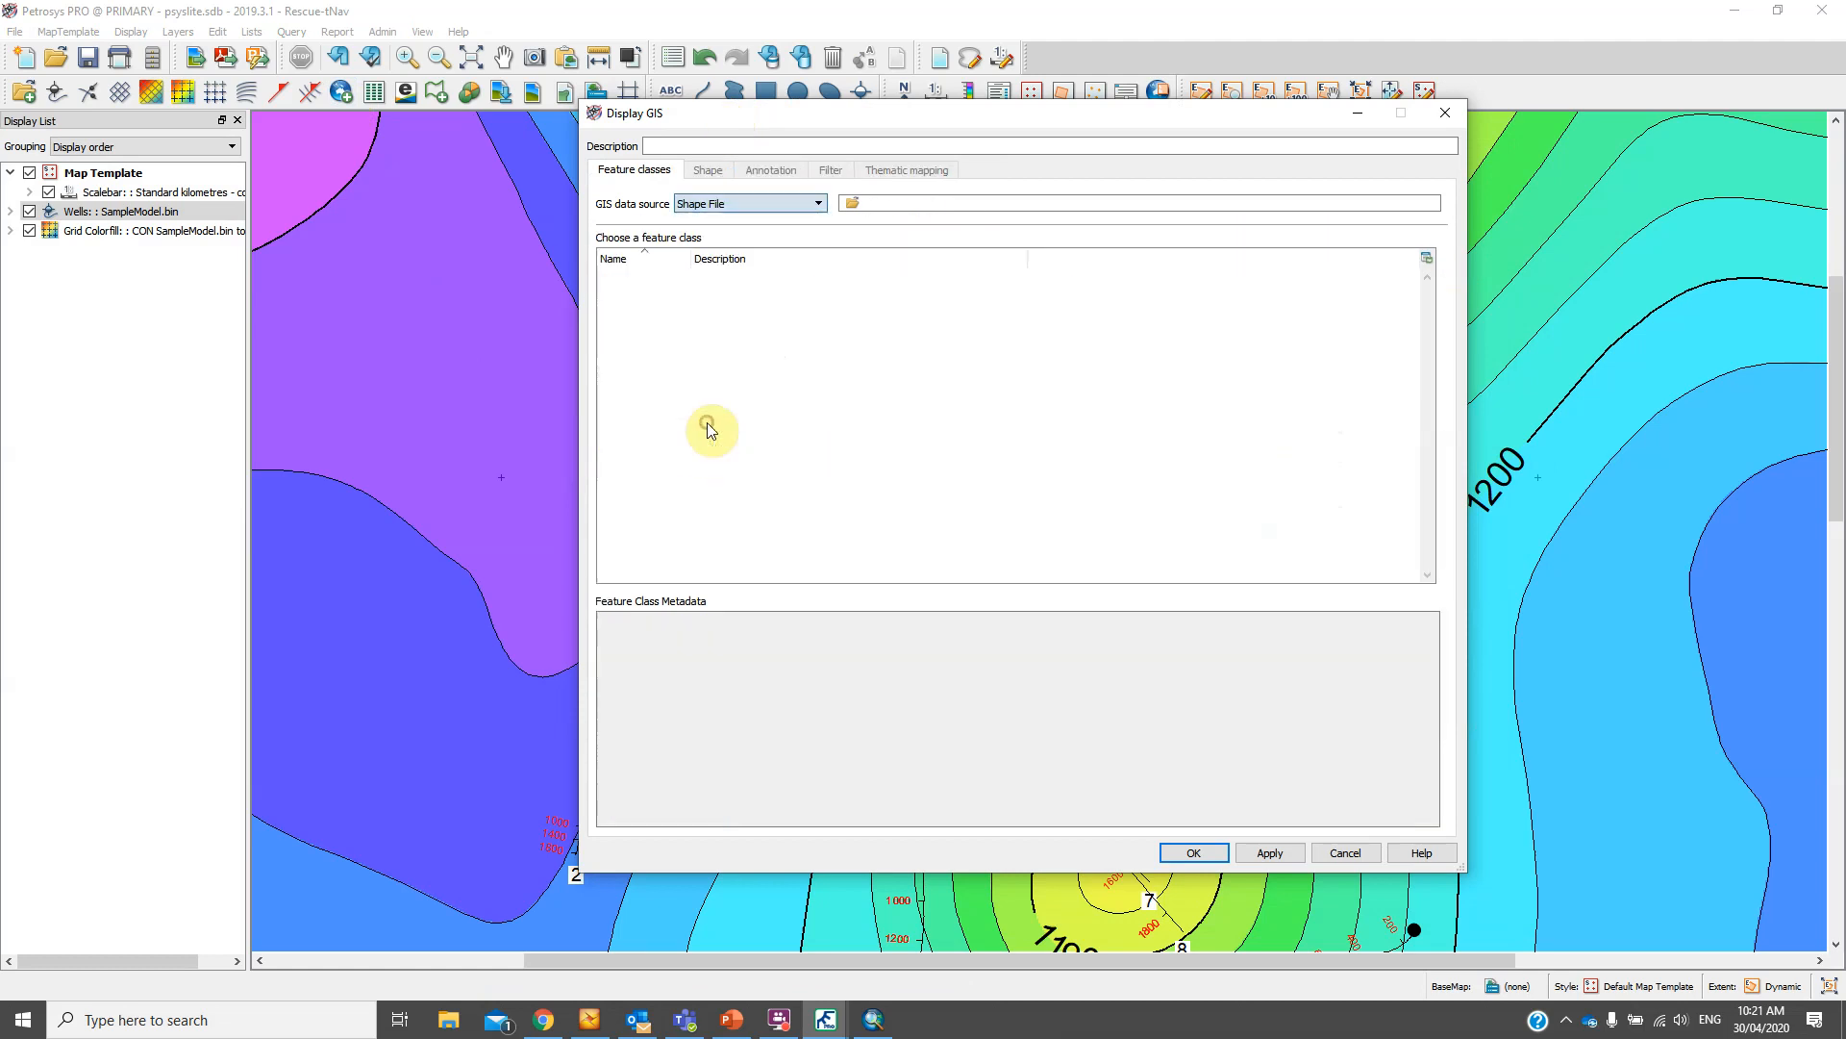
pyautogui.click(857, 203)
pyautogui.doubleClick(814, 369)
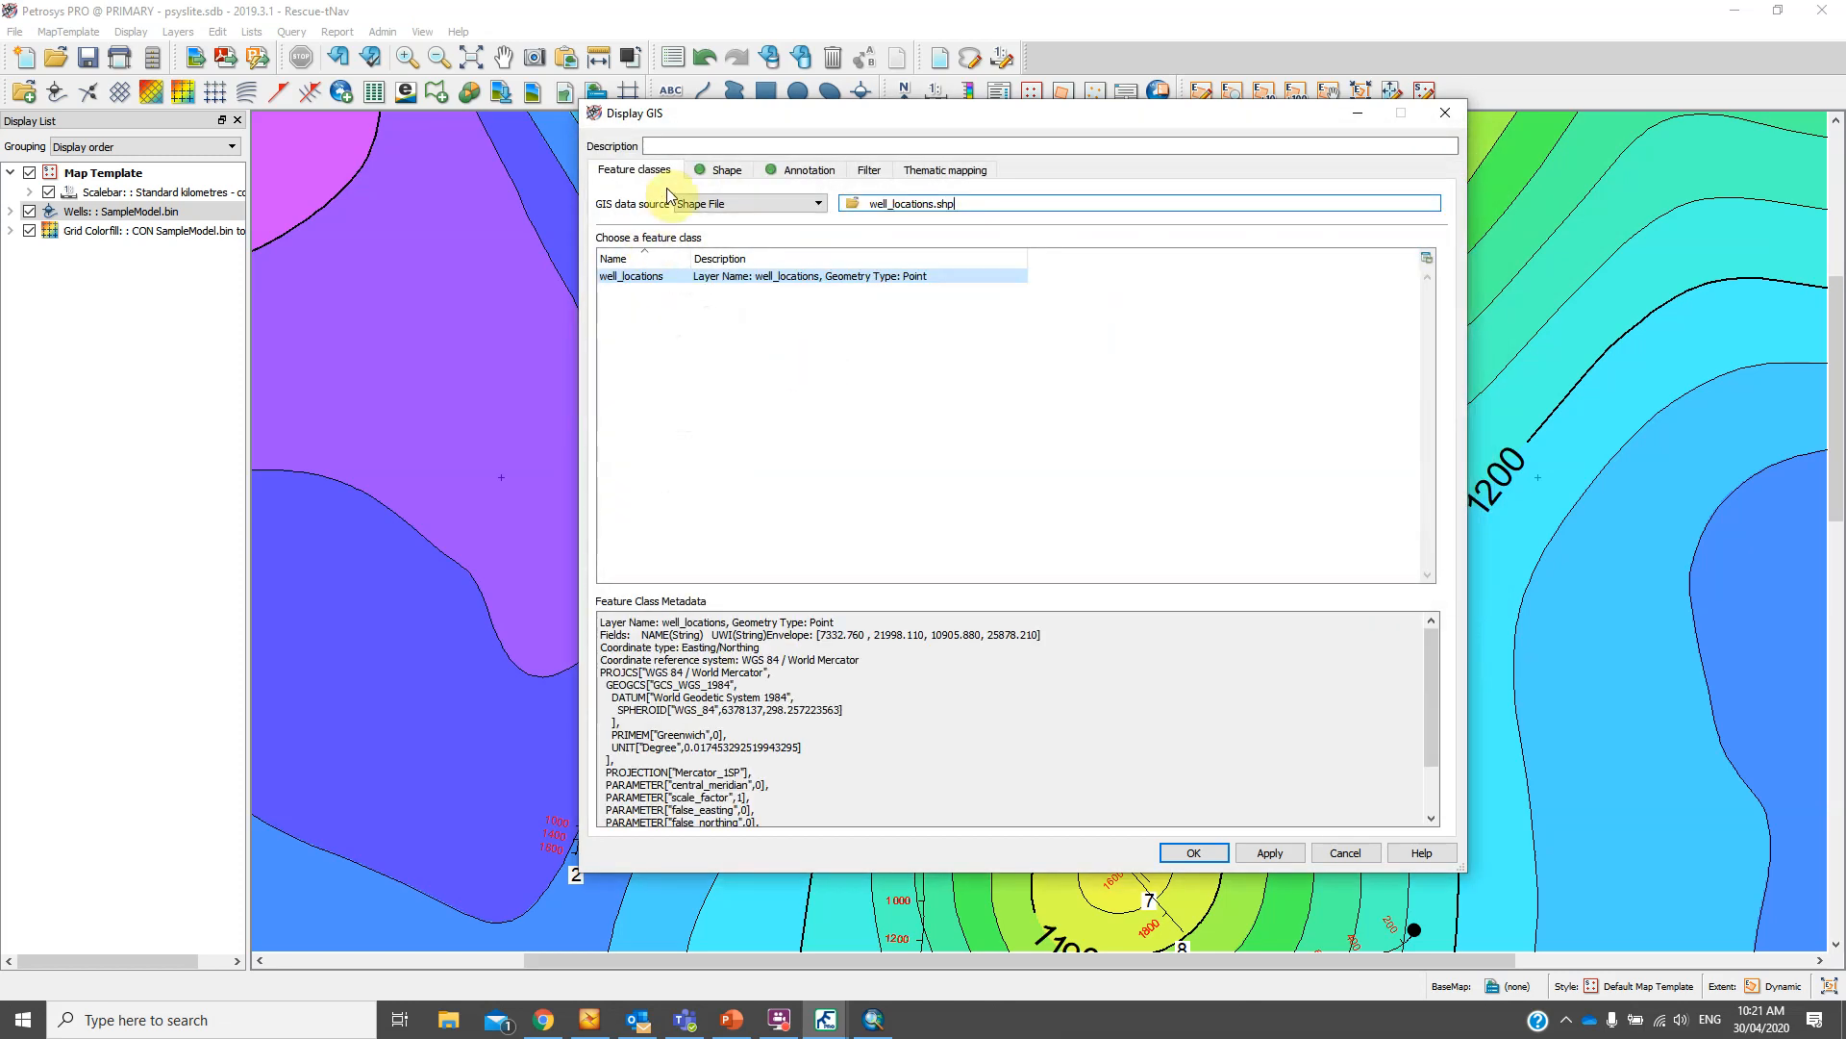
# Style the shape file points as green filled circles, symbol 132, and add the layer to the map
pyautogui.click(718, 173)
pyautogui.click(717, 318)
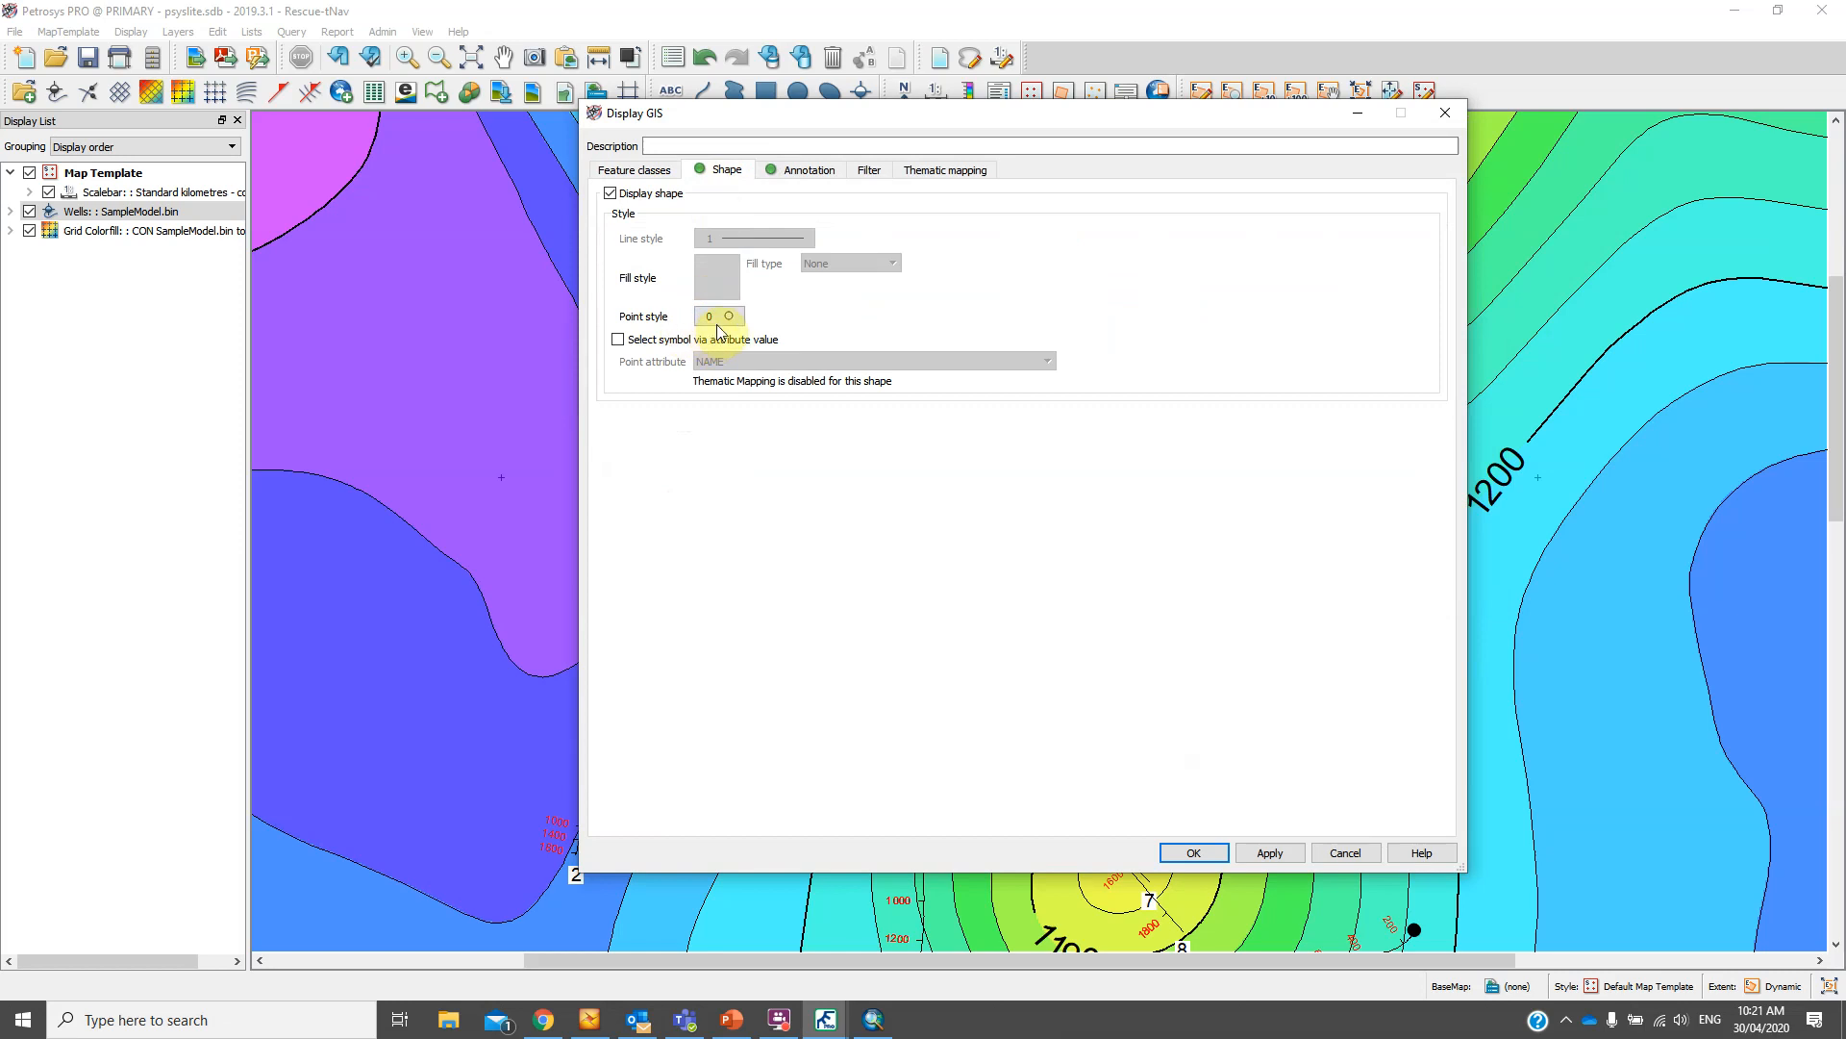
pyautogui.click(879, 344)
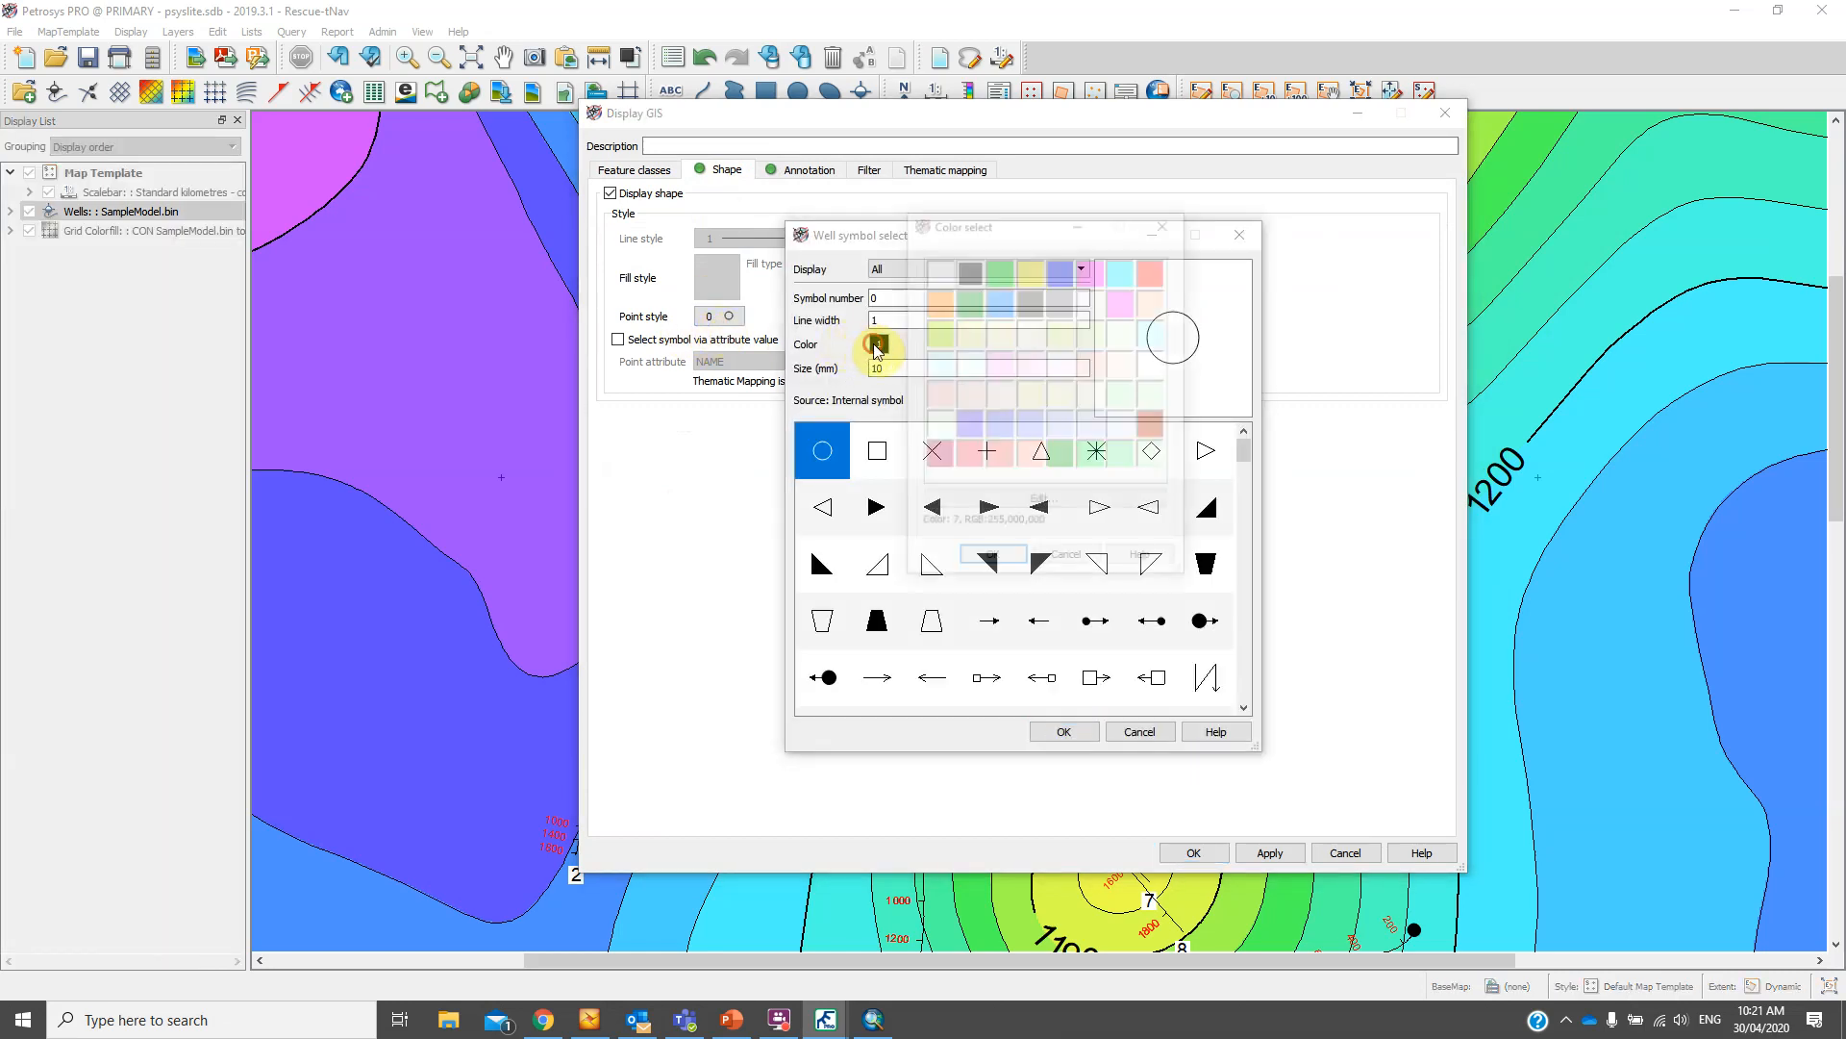
pyautogui.doubleClick(1000, 271)
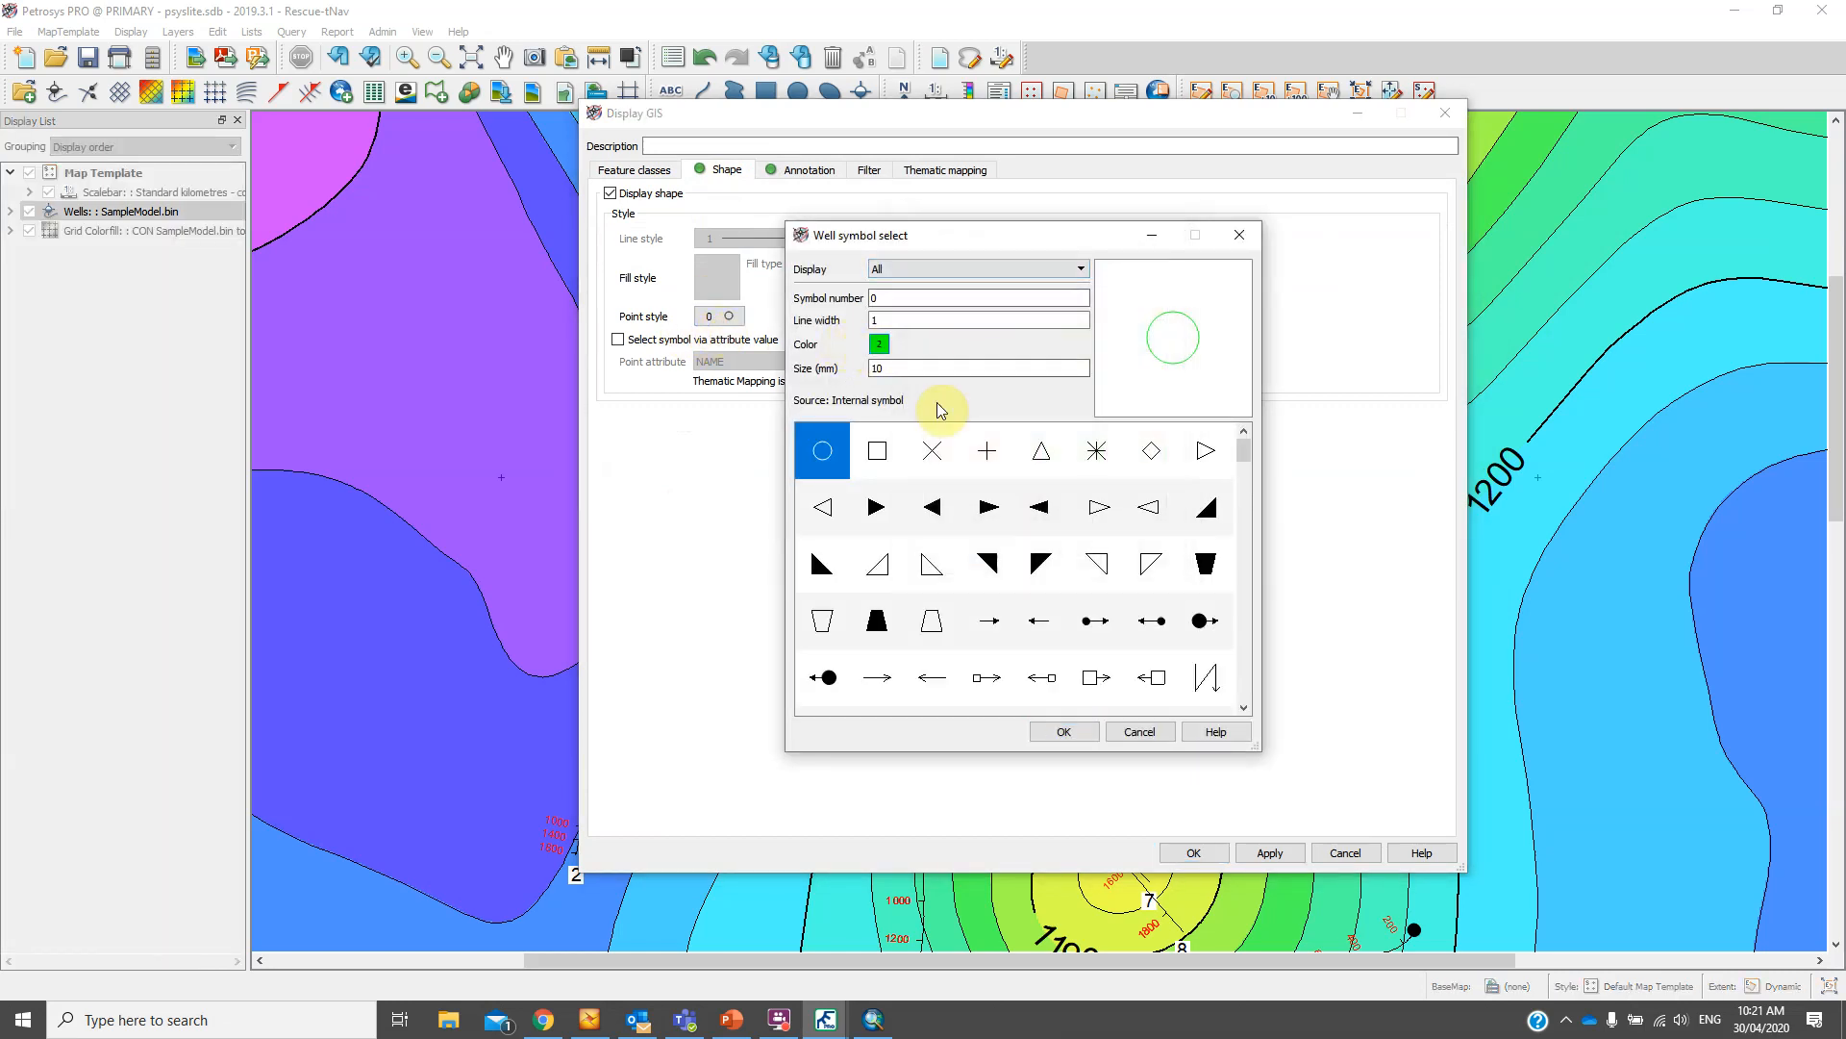
pyautogui.moveTo(1245, 452)
pyautogui.mouseDown()
pyautogui.moveTo(1247, 571)
pyautogui.moveTo(1247, 482)
pyautogui.mouseUp()
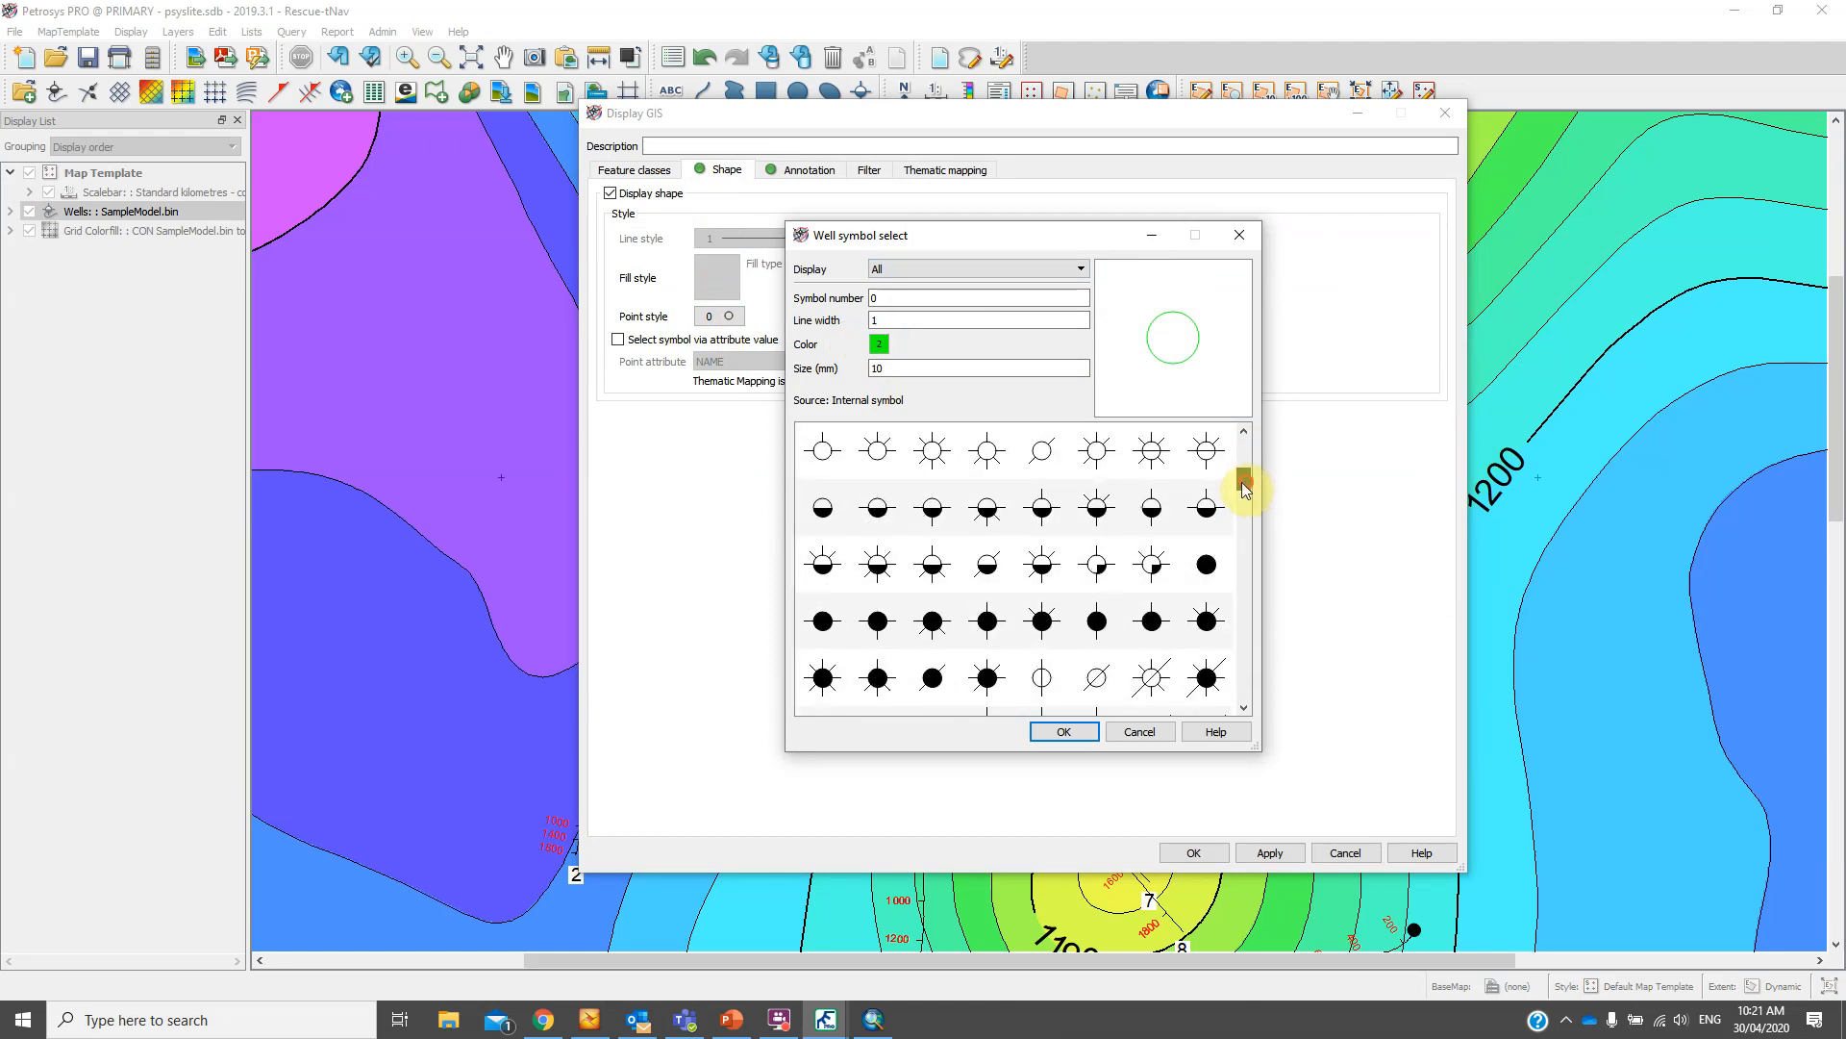
pyautogui.click(1202, 565)
pyautogui.click(1060, 731)
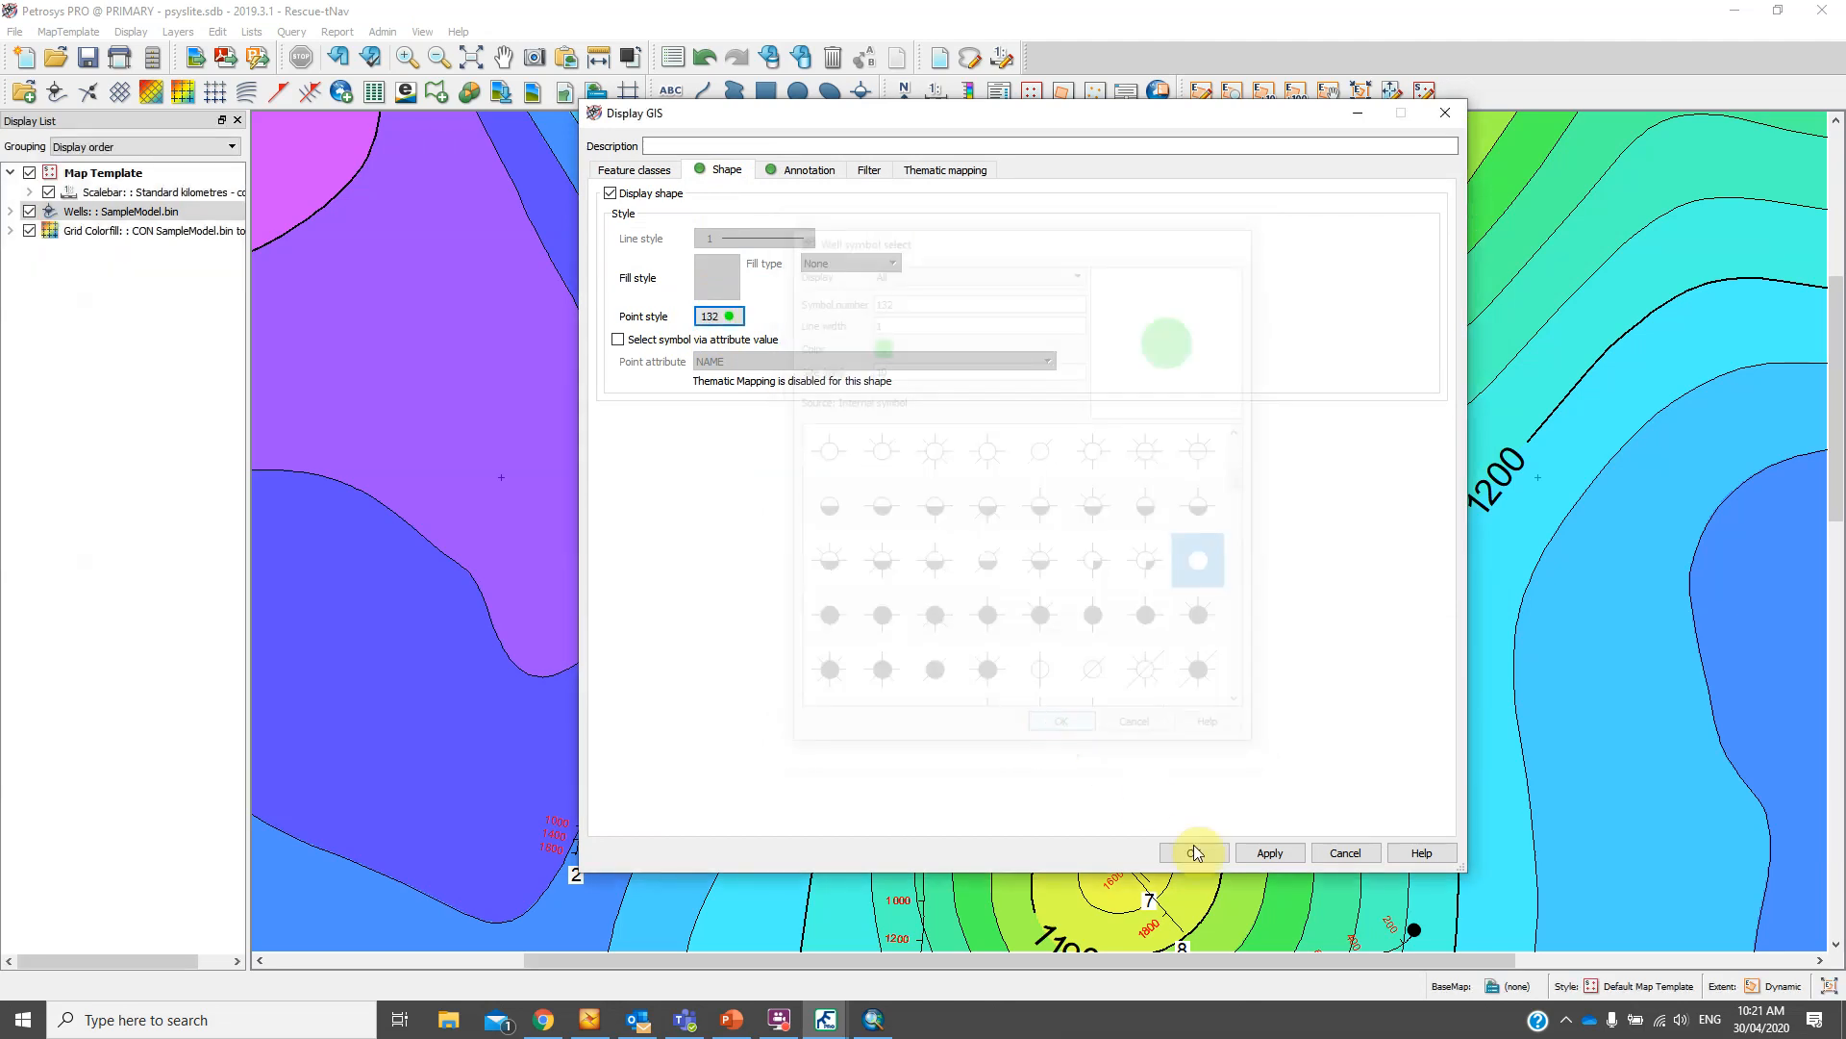
pyautogui.click(1195, 853)
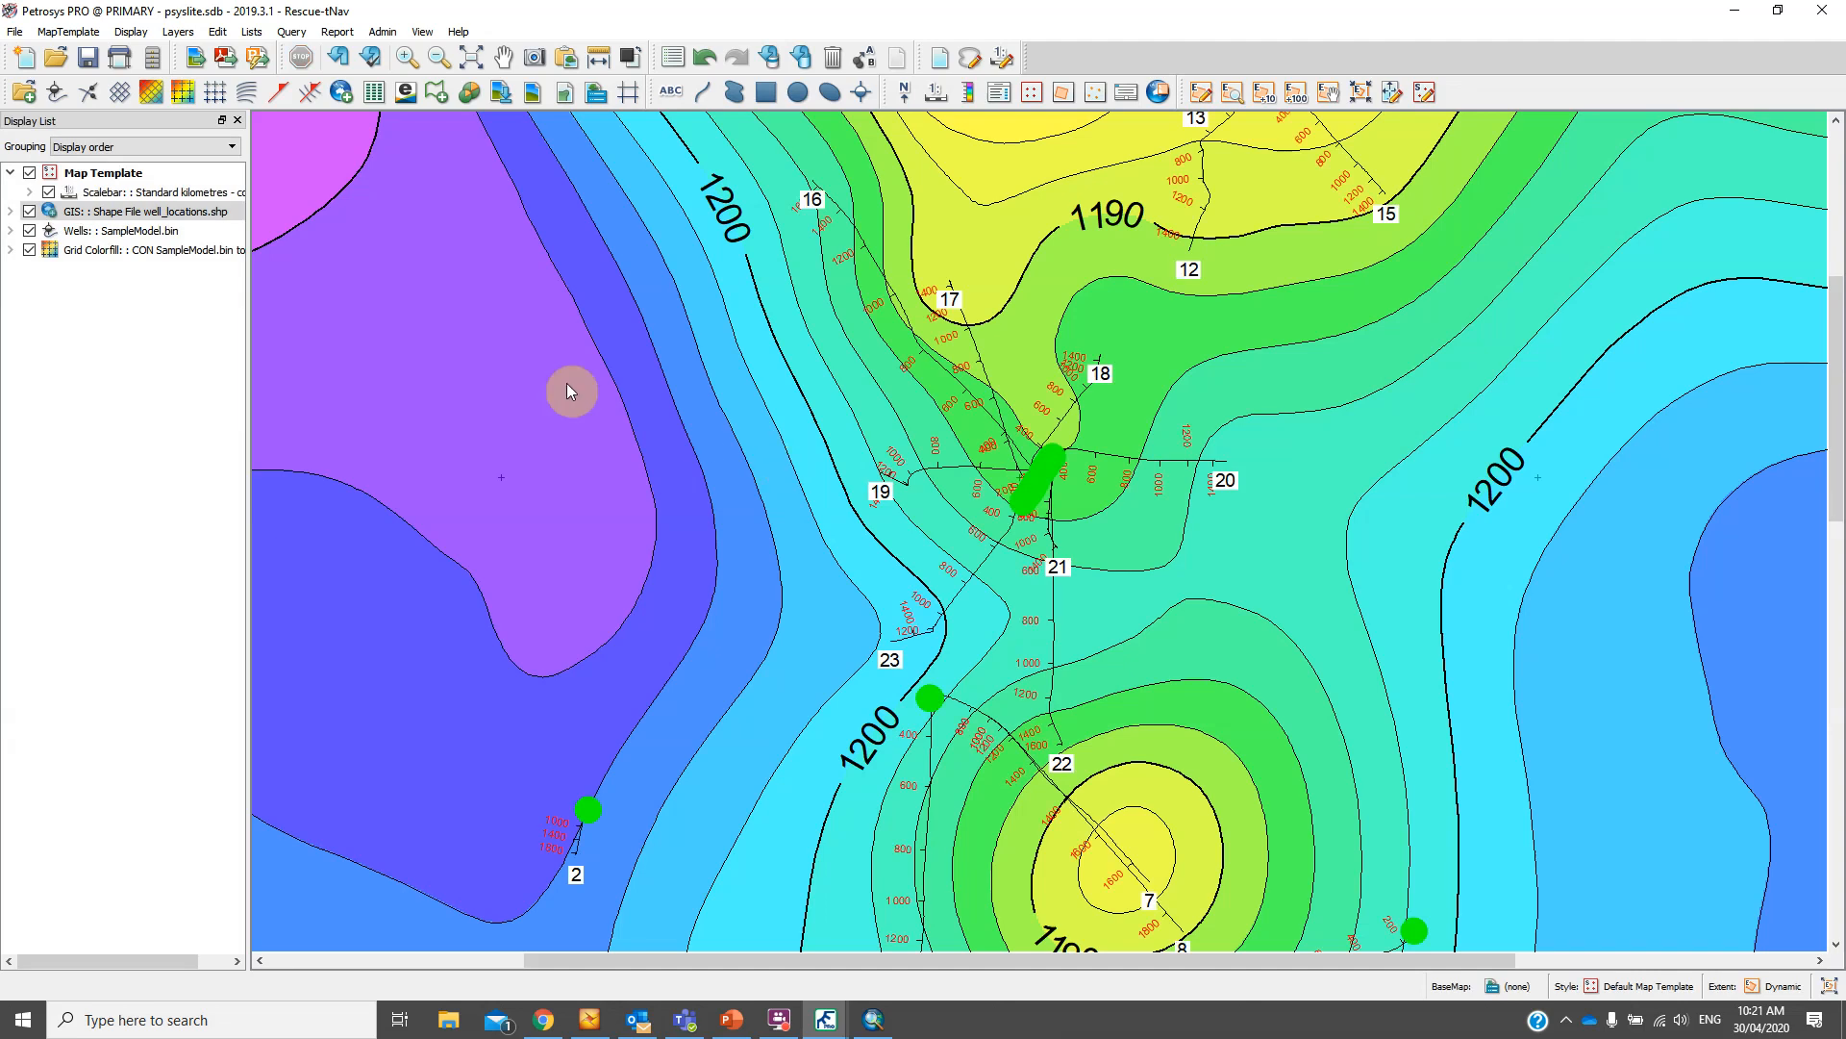
# View the well_locations.shp points with the wells layer hidden across the whole map, and switch back to the wells with the shape file layer hidden
pyautogui.click(30, 231)
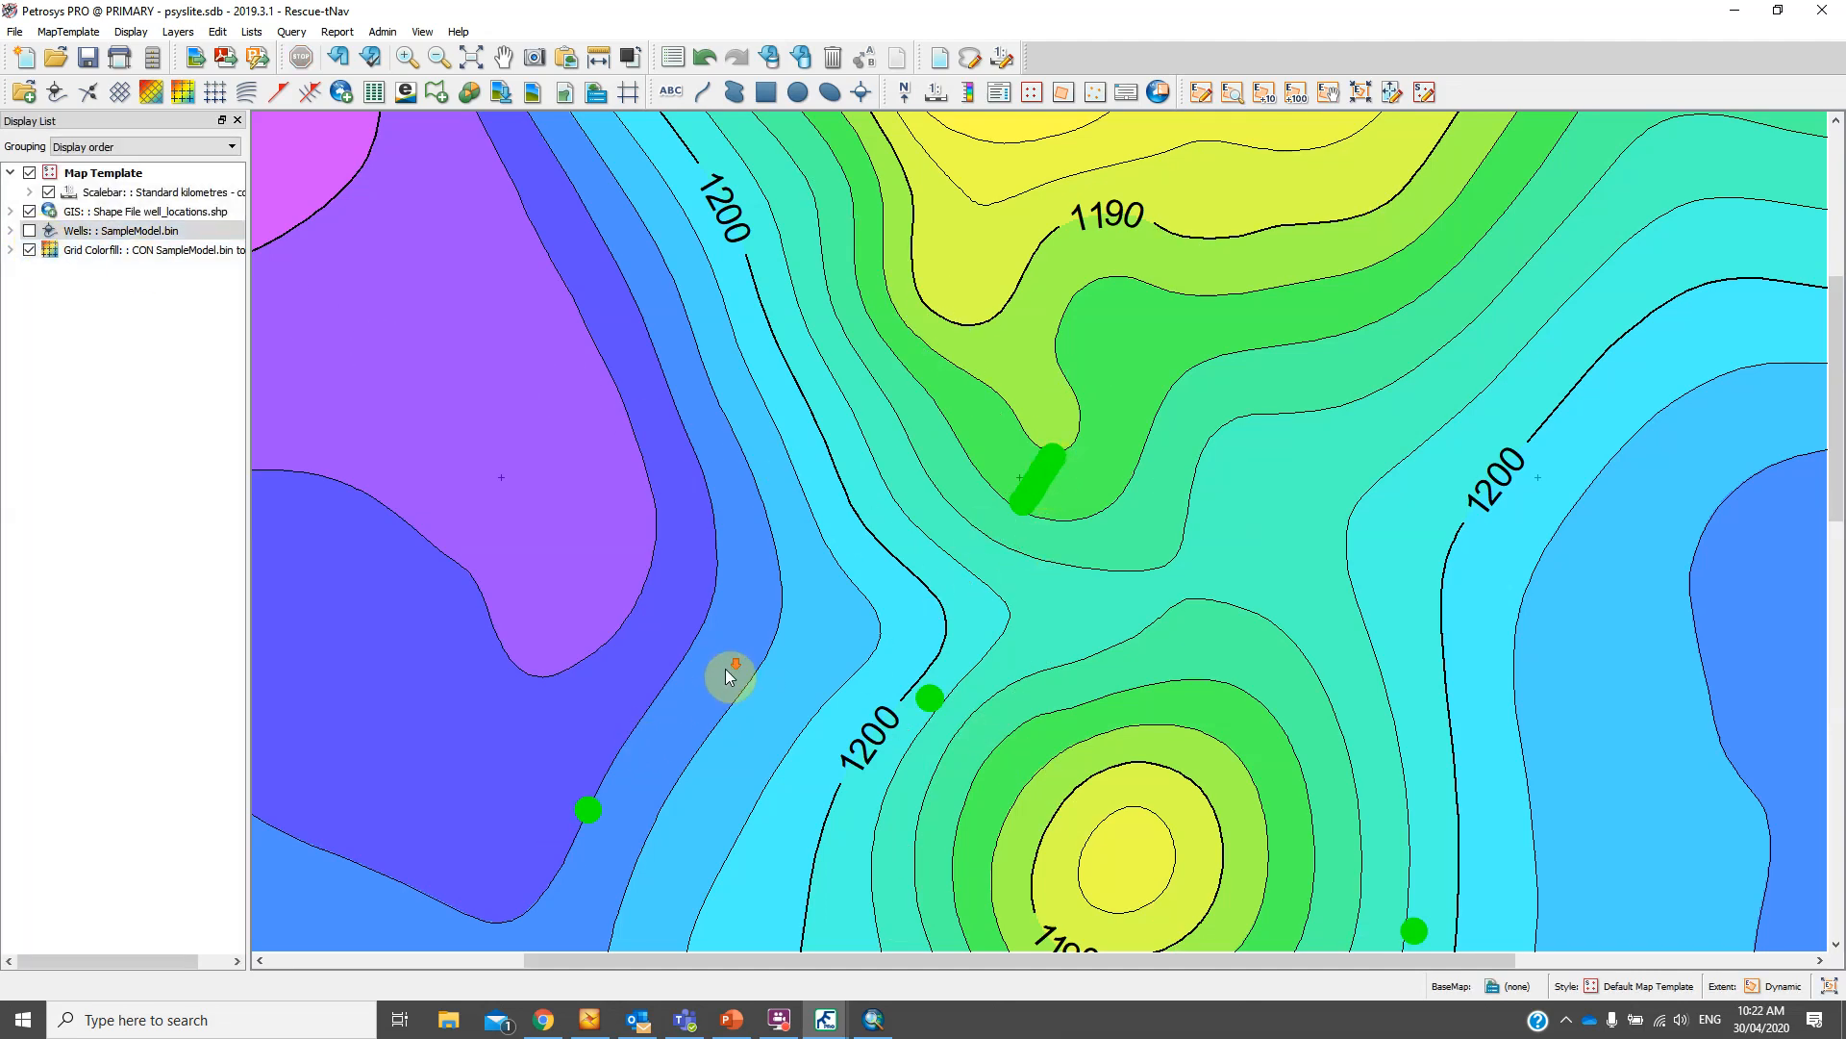
pyautogui.scroll(-3, 725, 671)
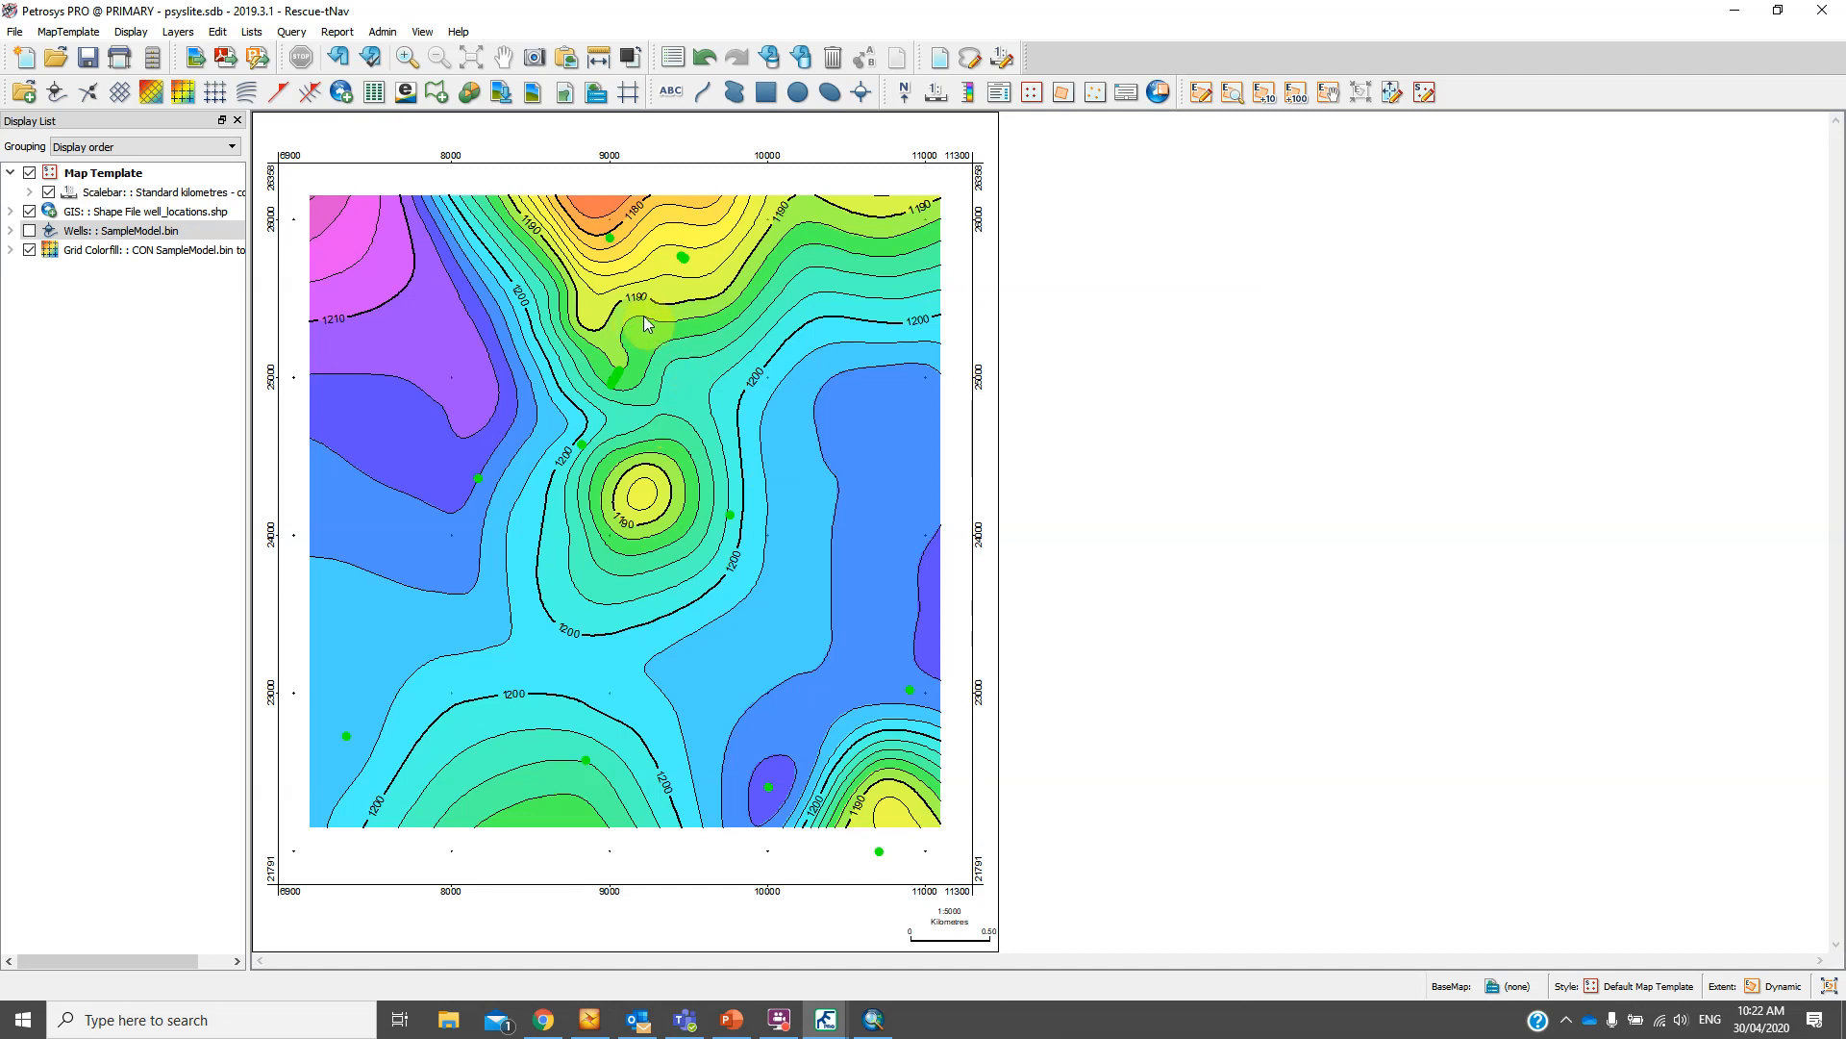
pyautogui.moveTo(197, 219)
pyautogui.click(30, 232)
pyautogui.click(30, 213)
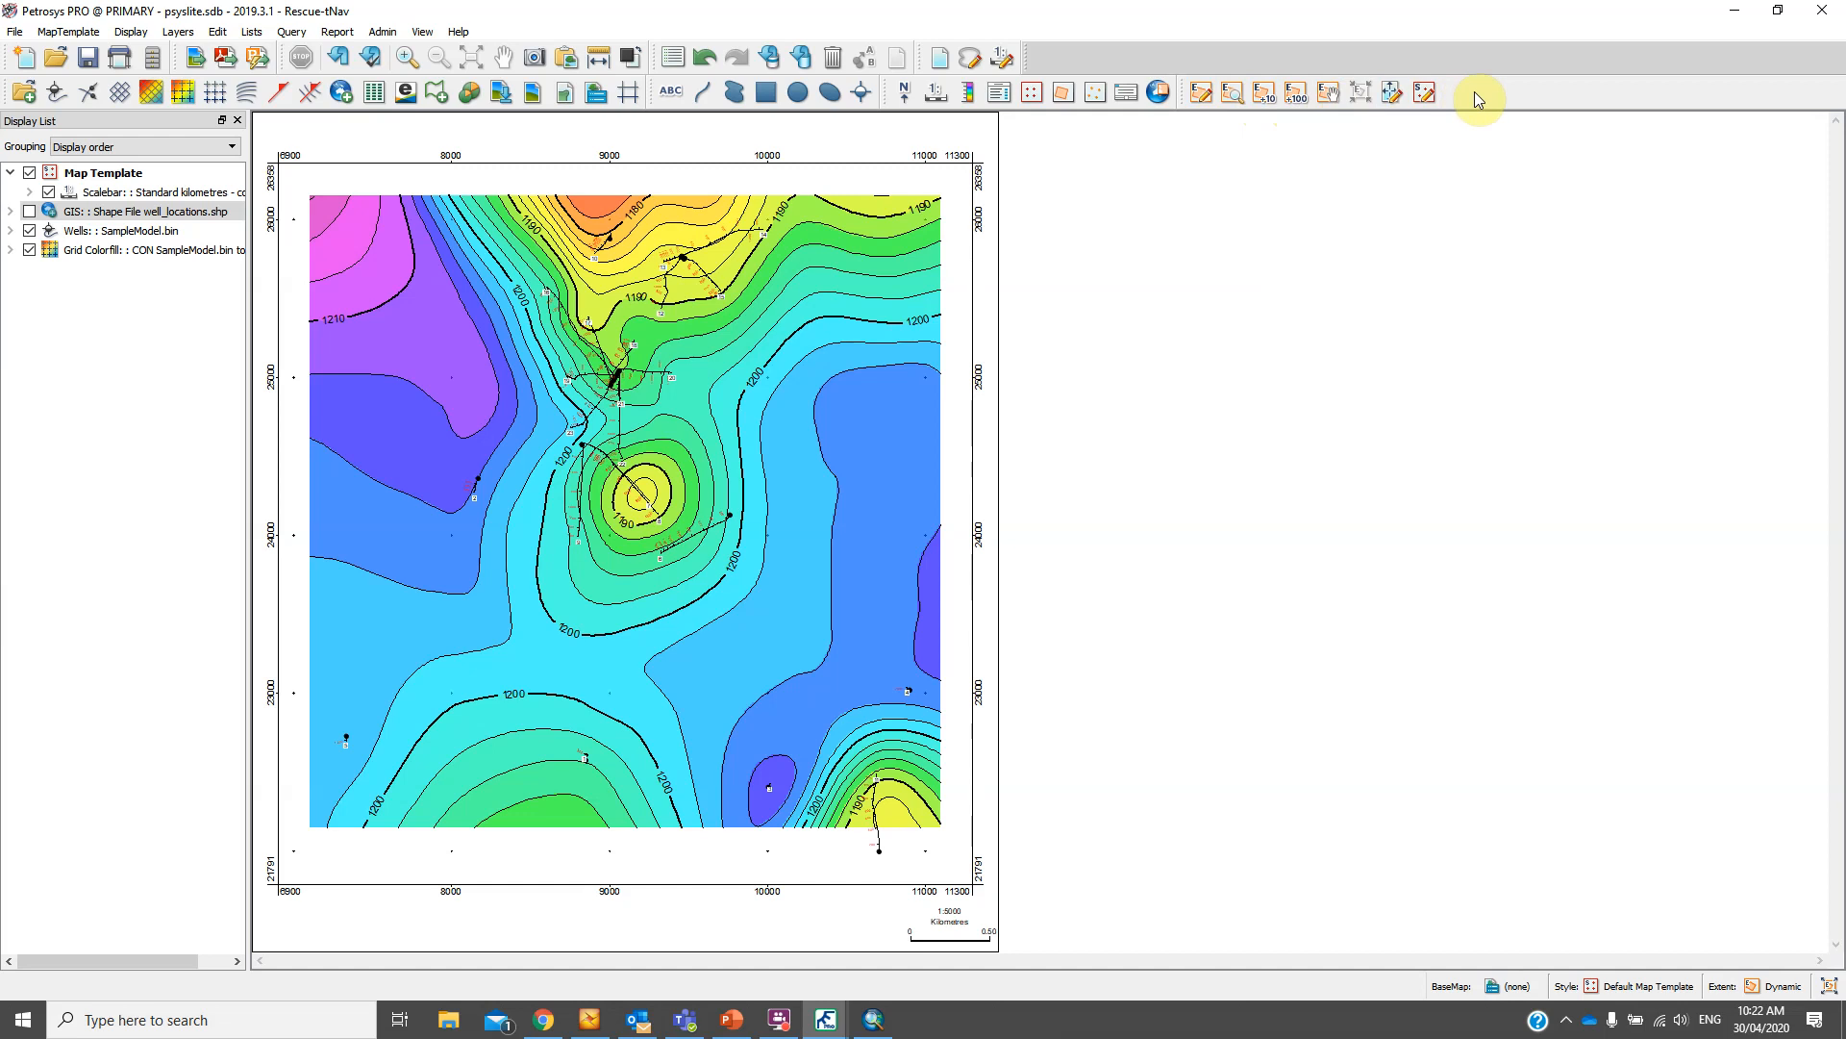
# Redefine the map area as a rectangle around the central wells and the closed 1190 contour high
pyautogui.click(1229, 95)
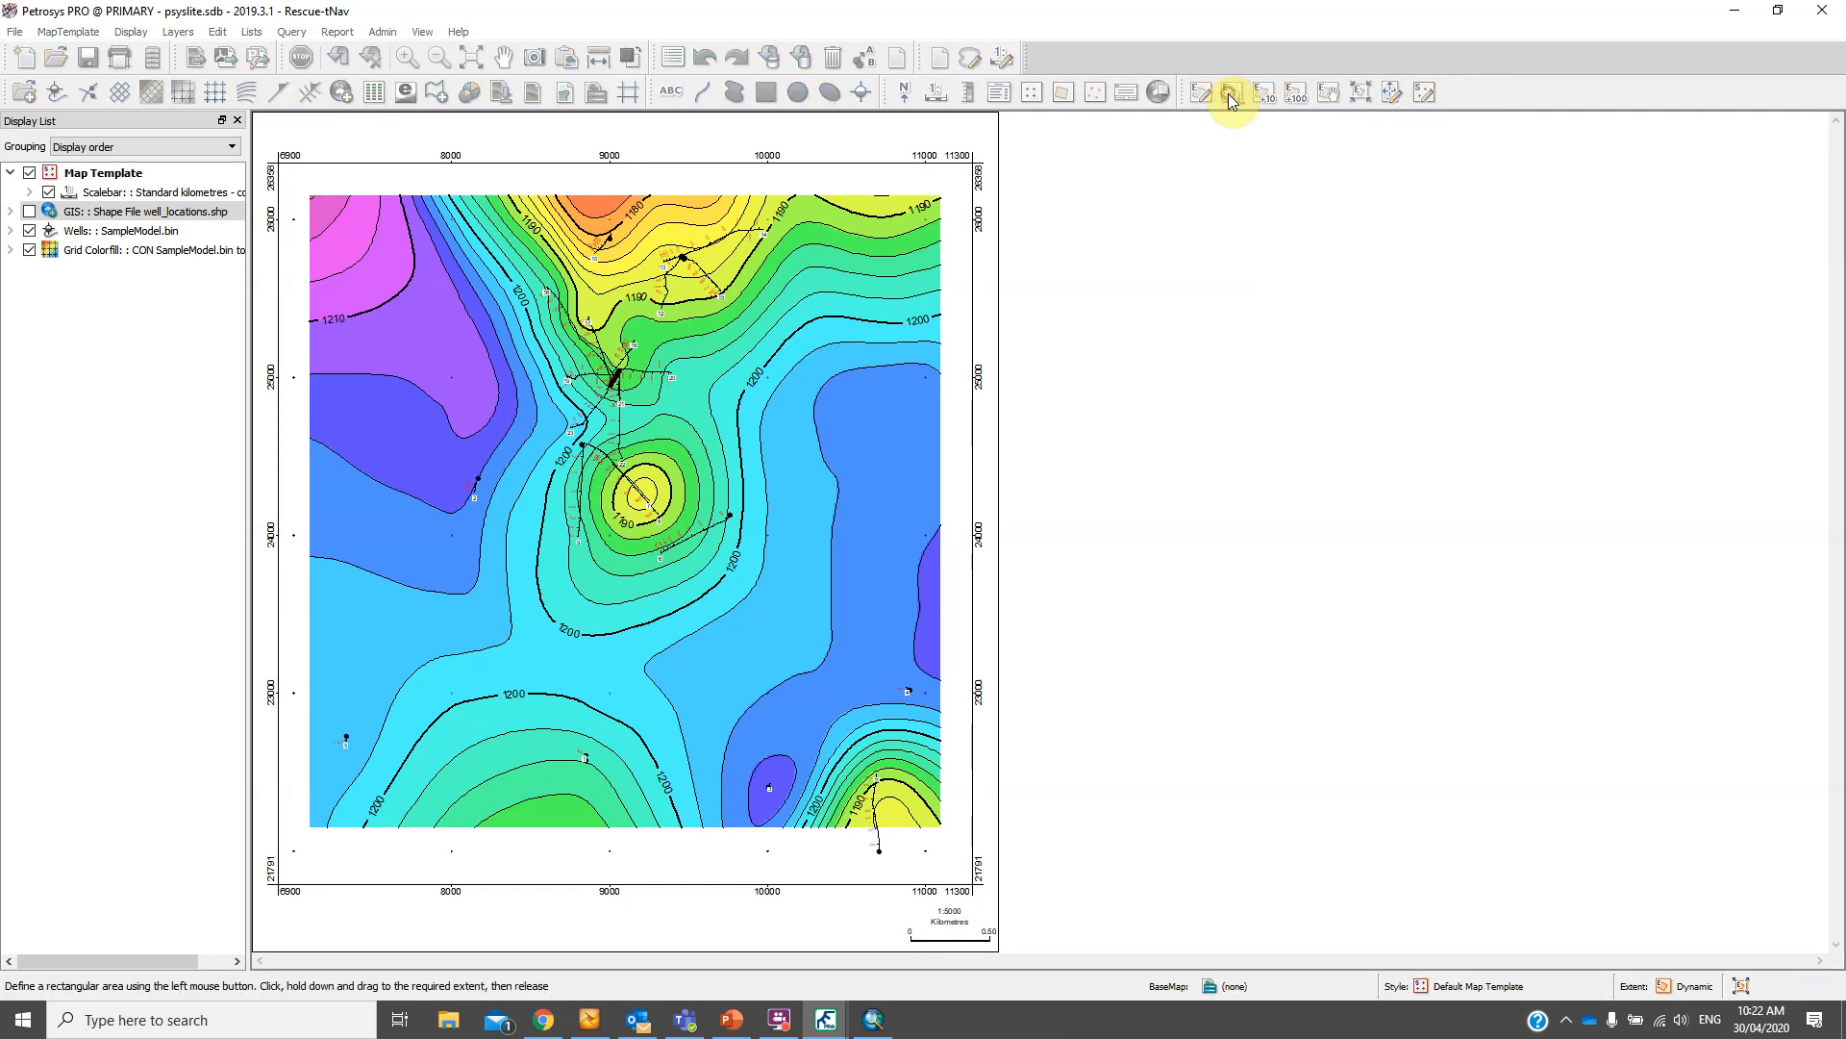
pyautogui.moveTo(498, 271); pyautogui.dragTo(709, 602)
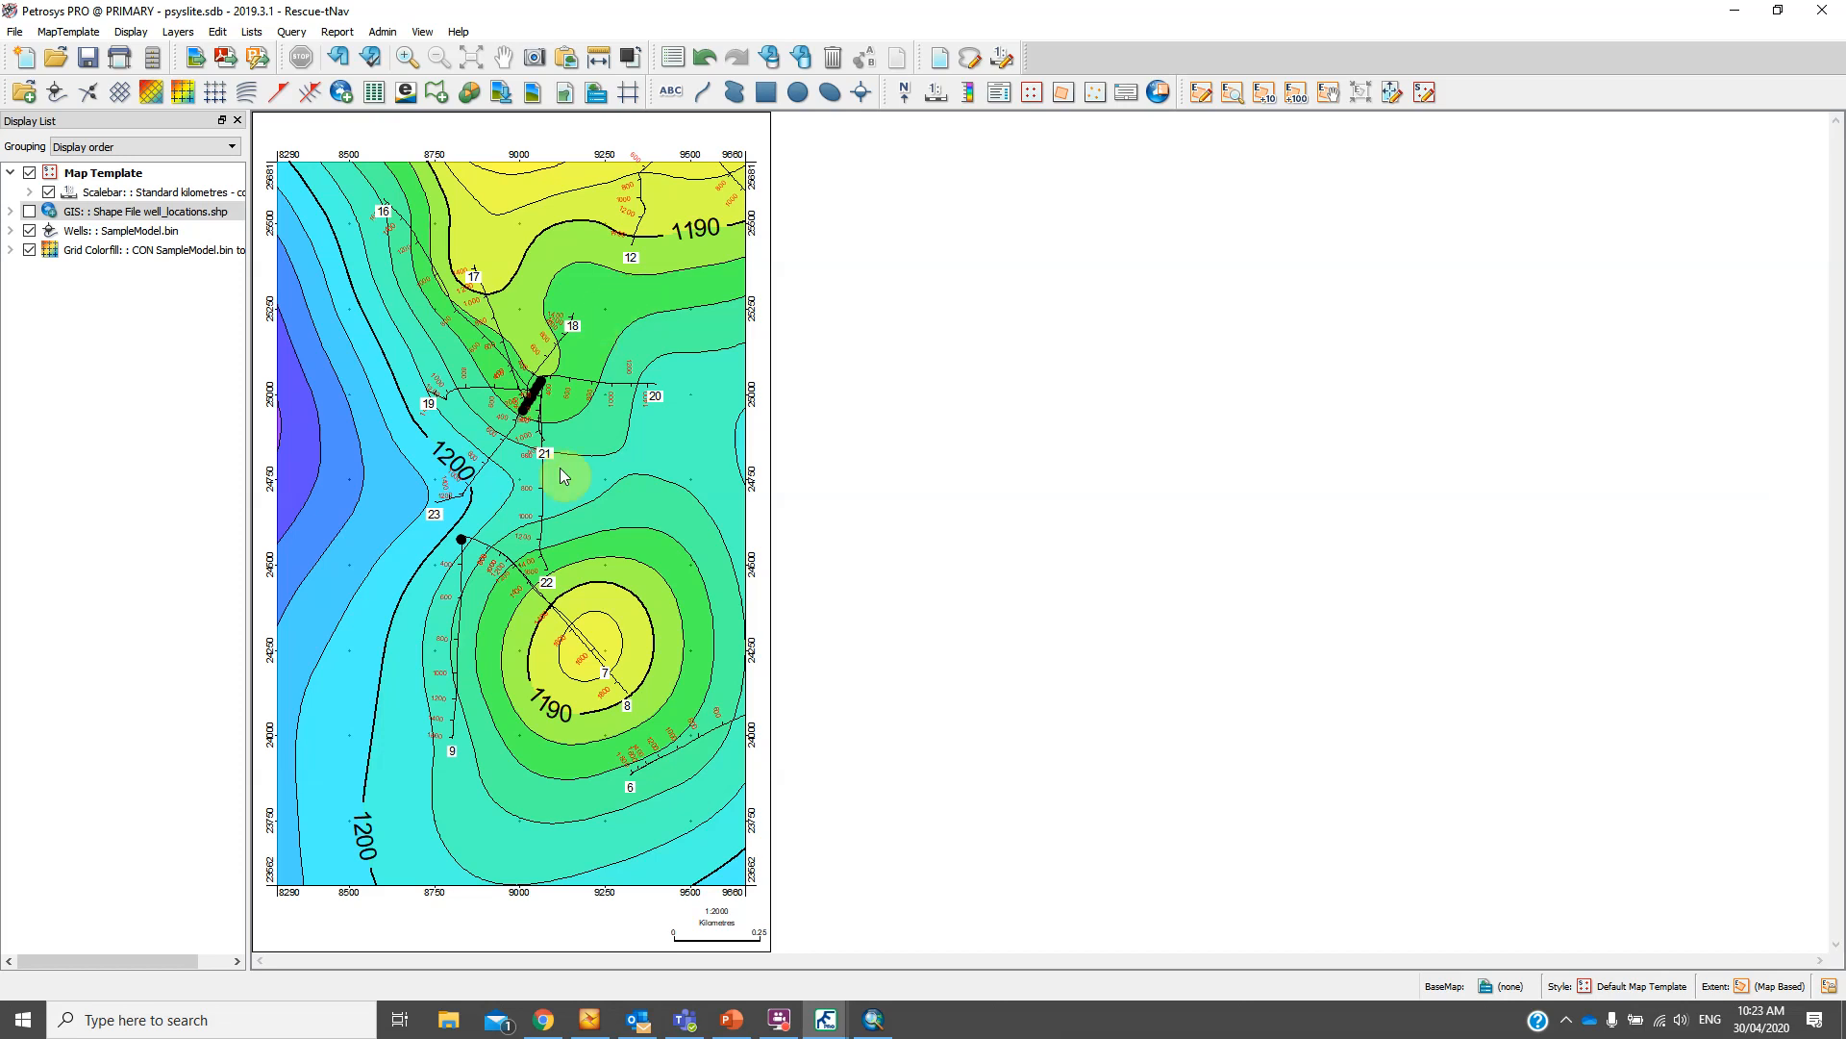
# Shift the map area toward the southeast and increase it by 10% twice
pyautogui.click(1330, 95)
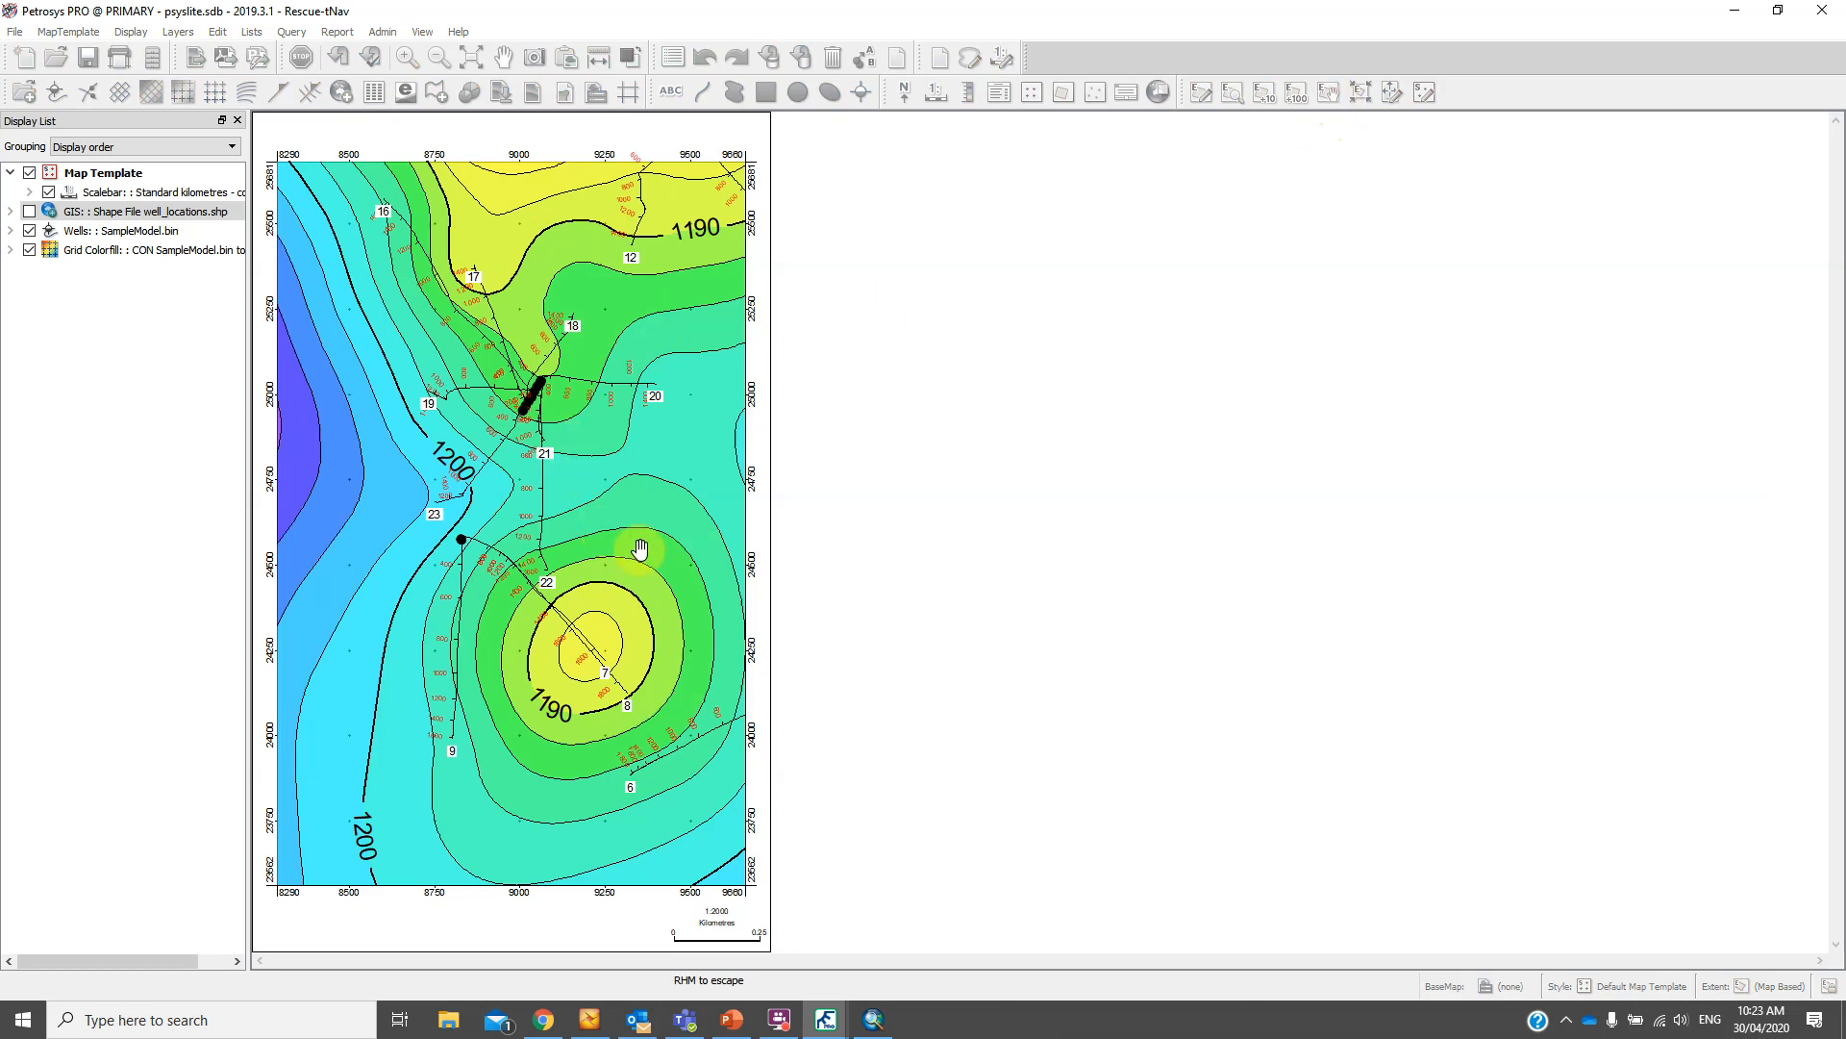
pyautogui.moveTo(653, 534); pyautogui.dragTo(589, 509)
pyautogui.moveTo(528, 580); pyautogui.dragTo(524, 510)
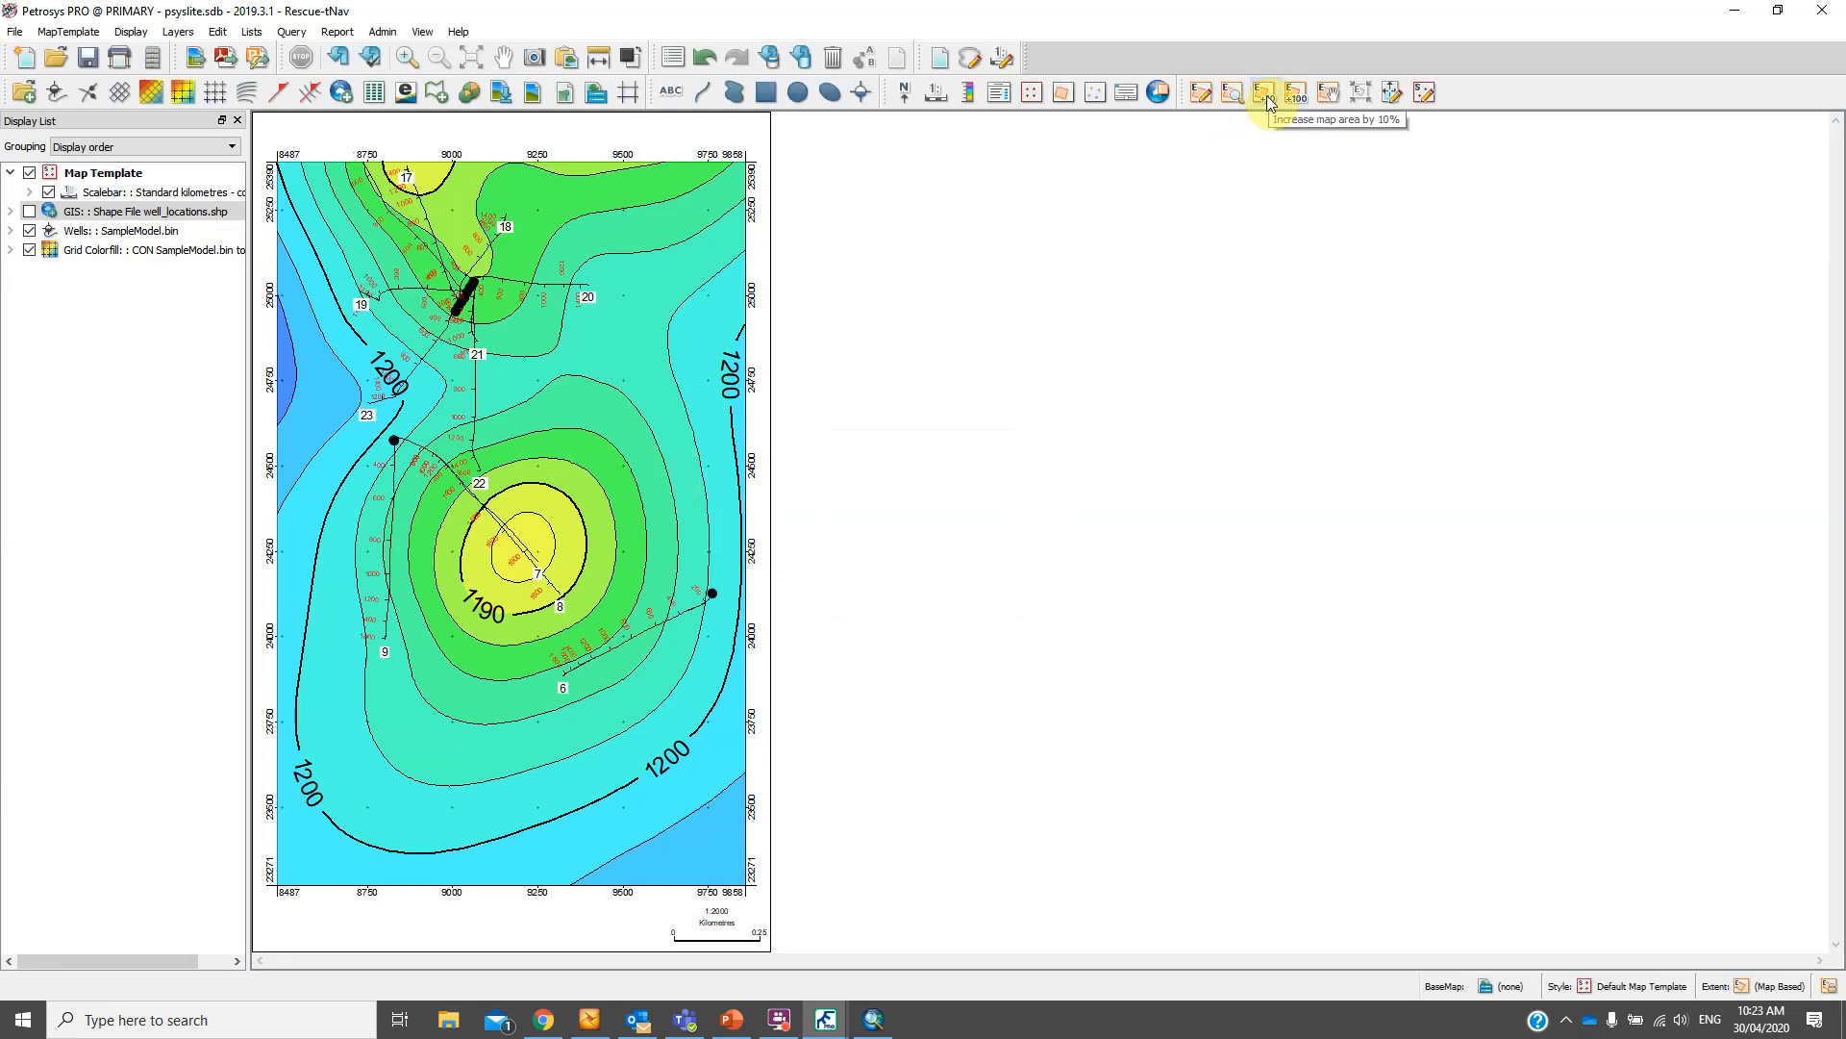
pyautogui.click(1266, 96)
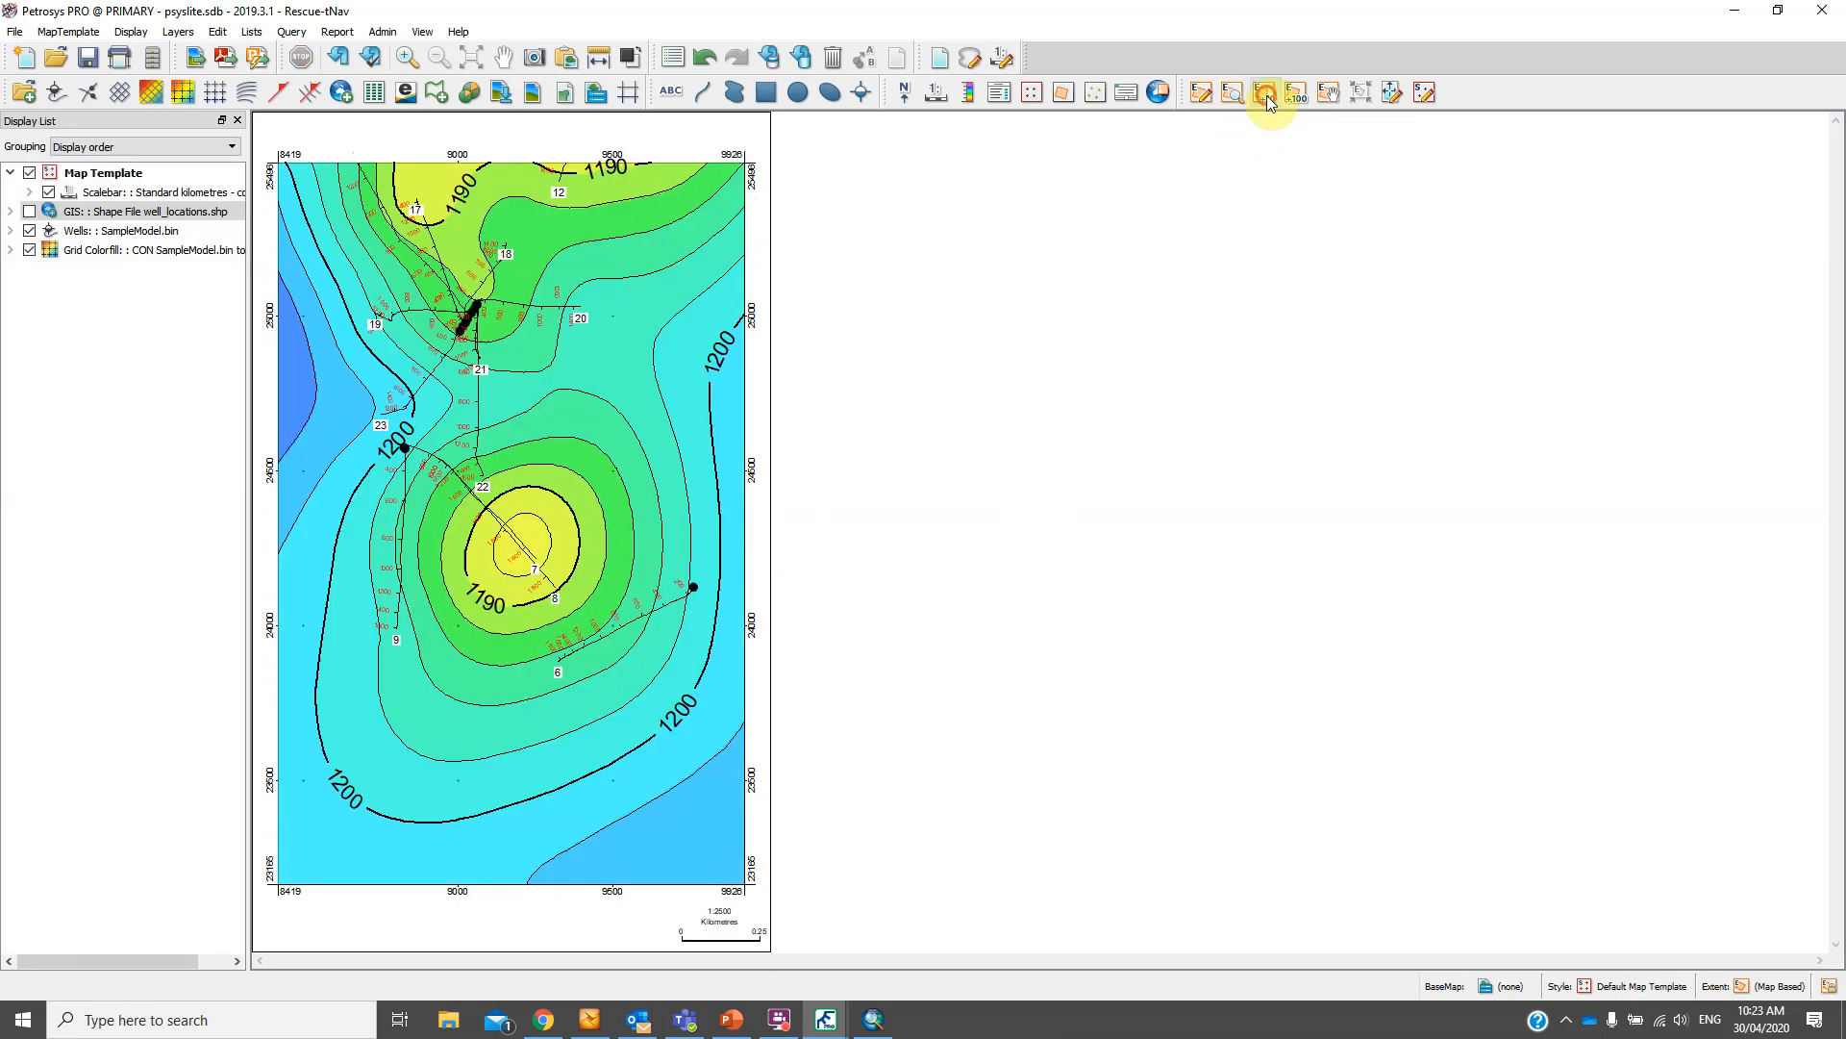
pyautogui.click(1266, 96)
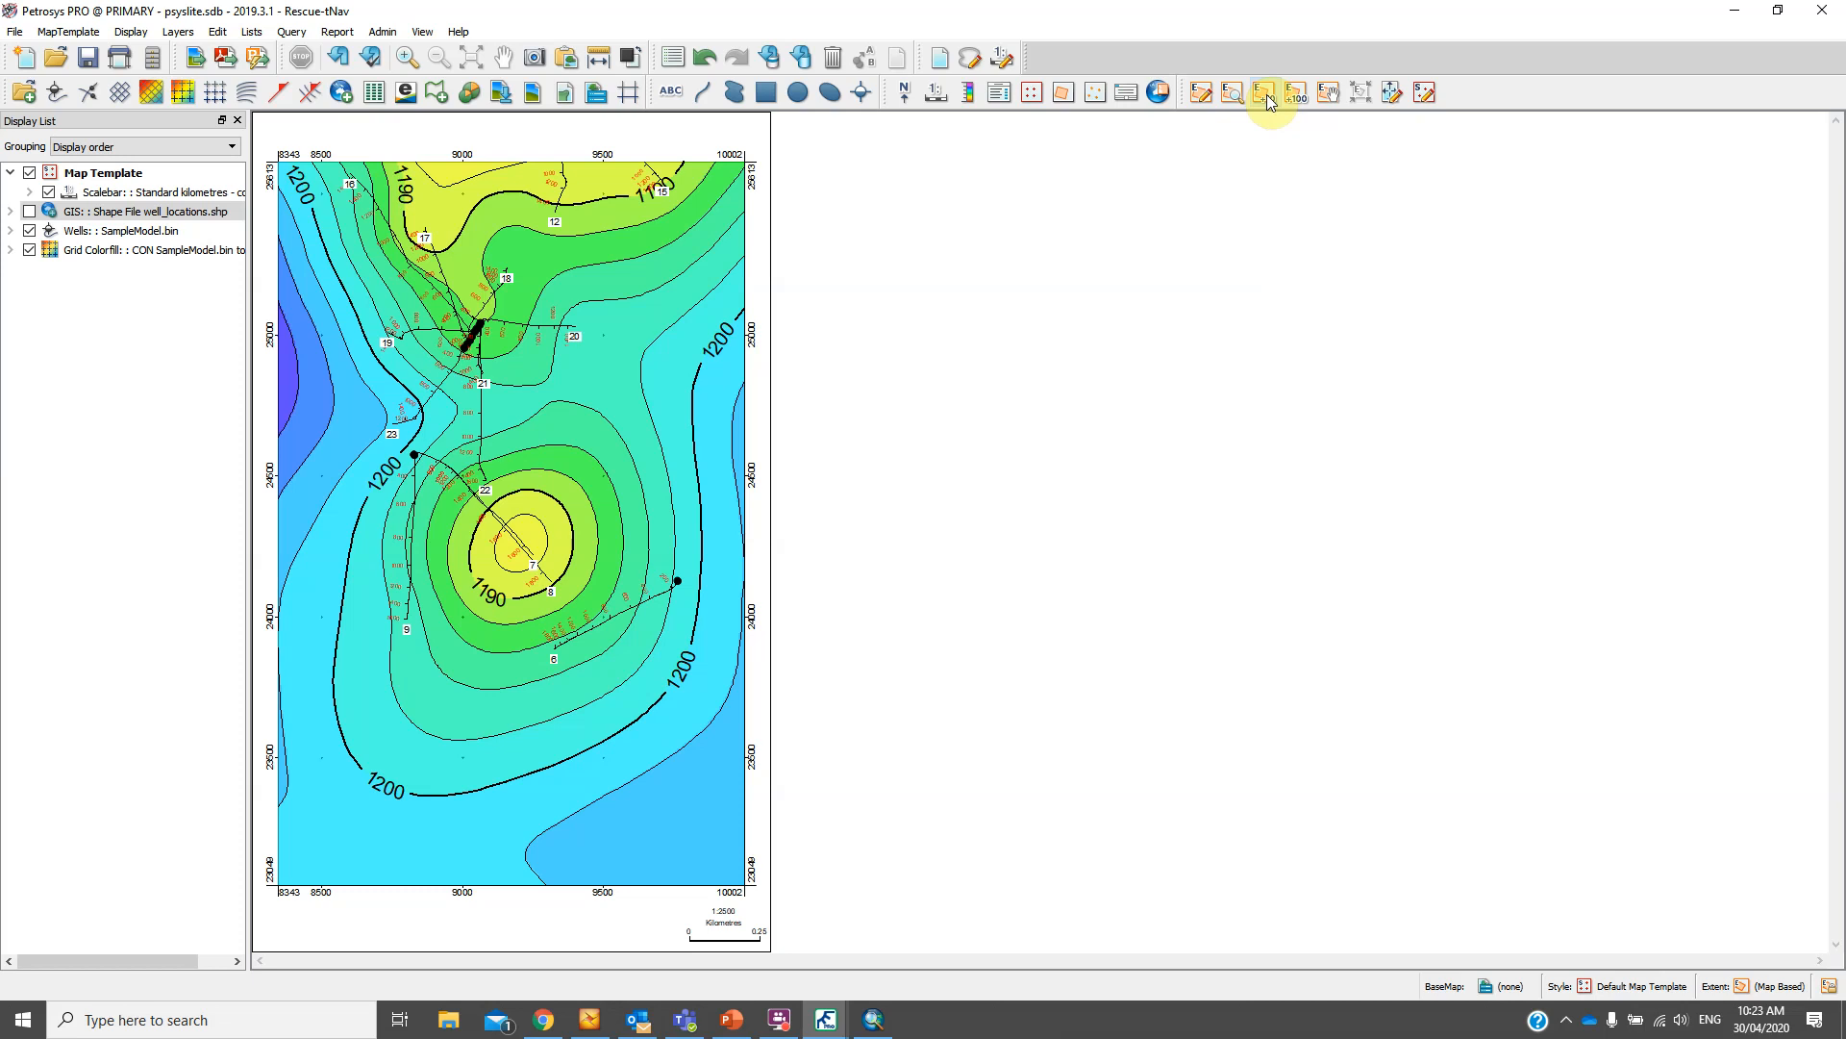
# Try the Powerpoint map template, and apply the Large Format - Elements Right template to the map
pyautogui.click(1626, 988)
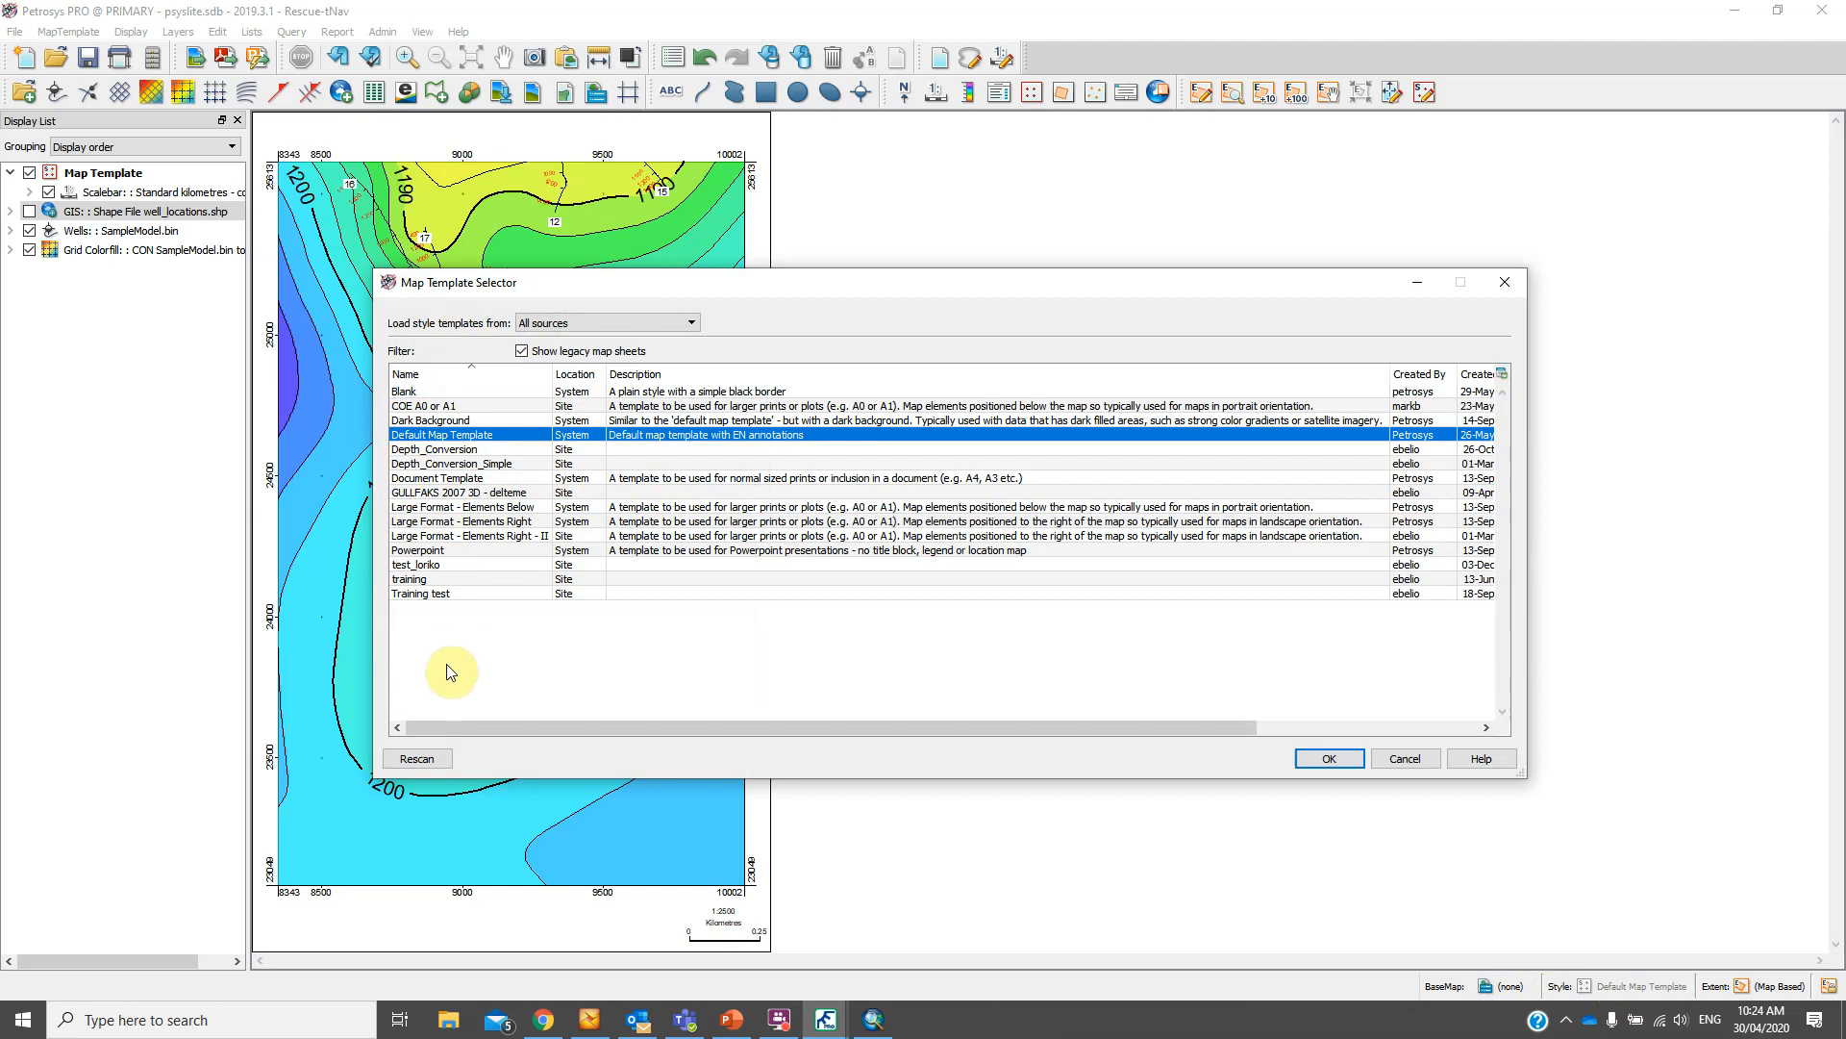
pyautogui.doubleClick(436, 553)
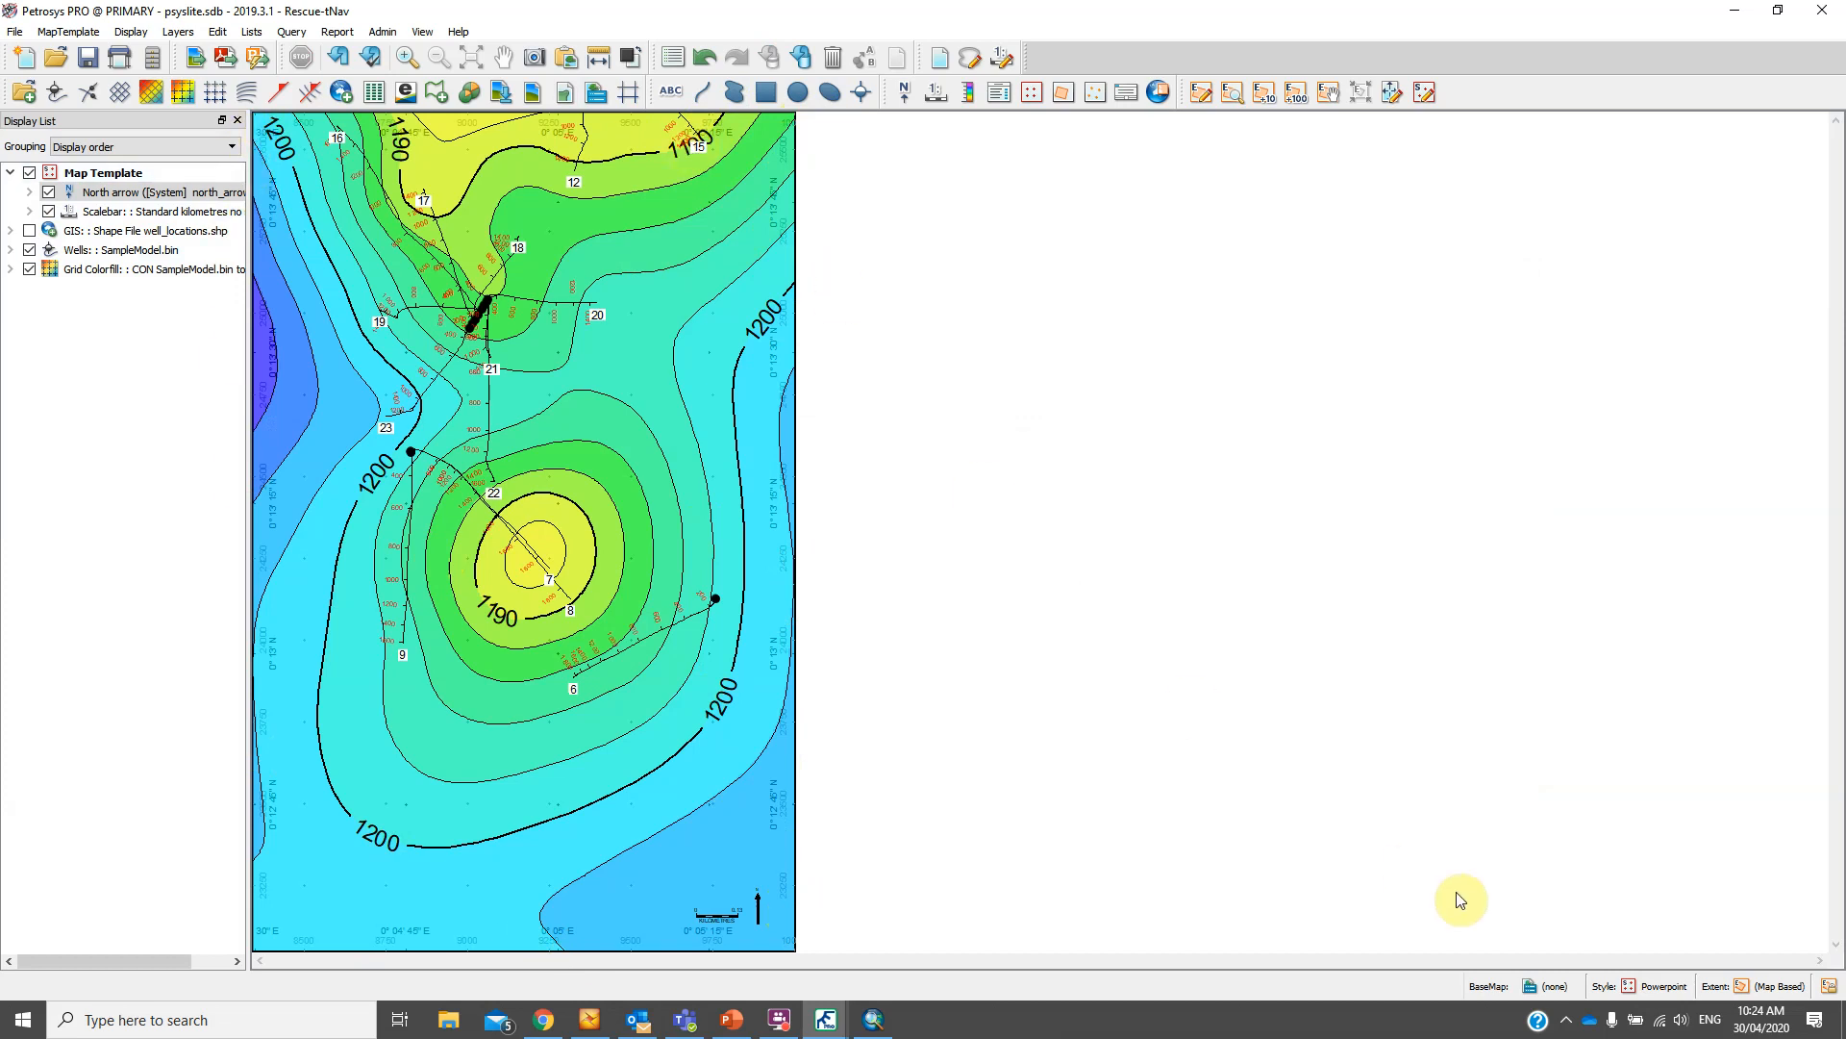
pyautogui.click(1641, 987)
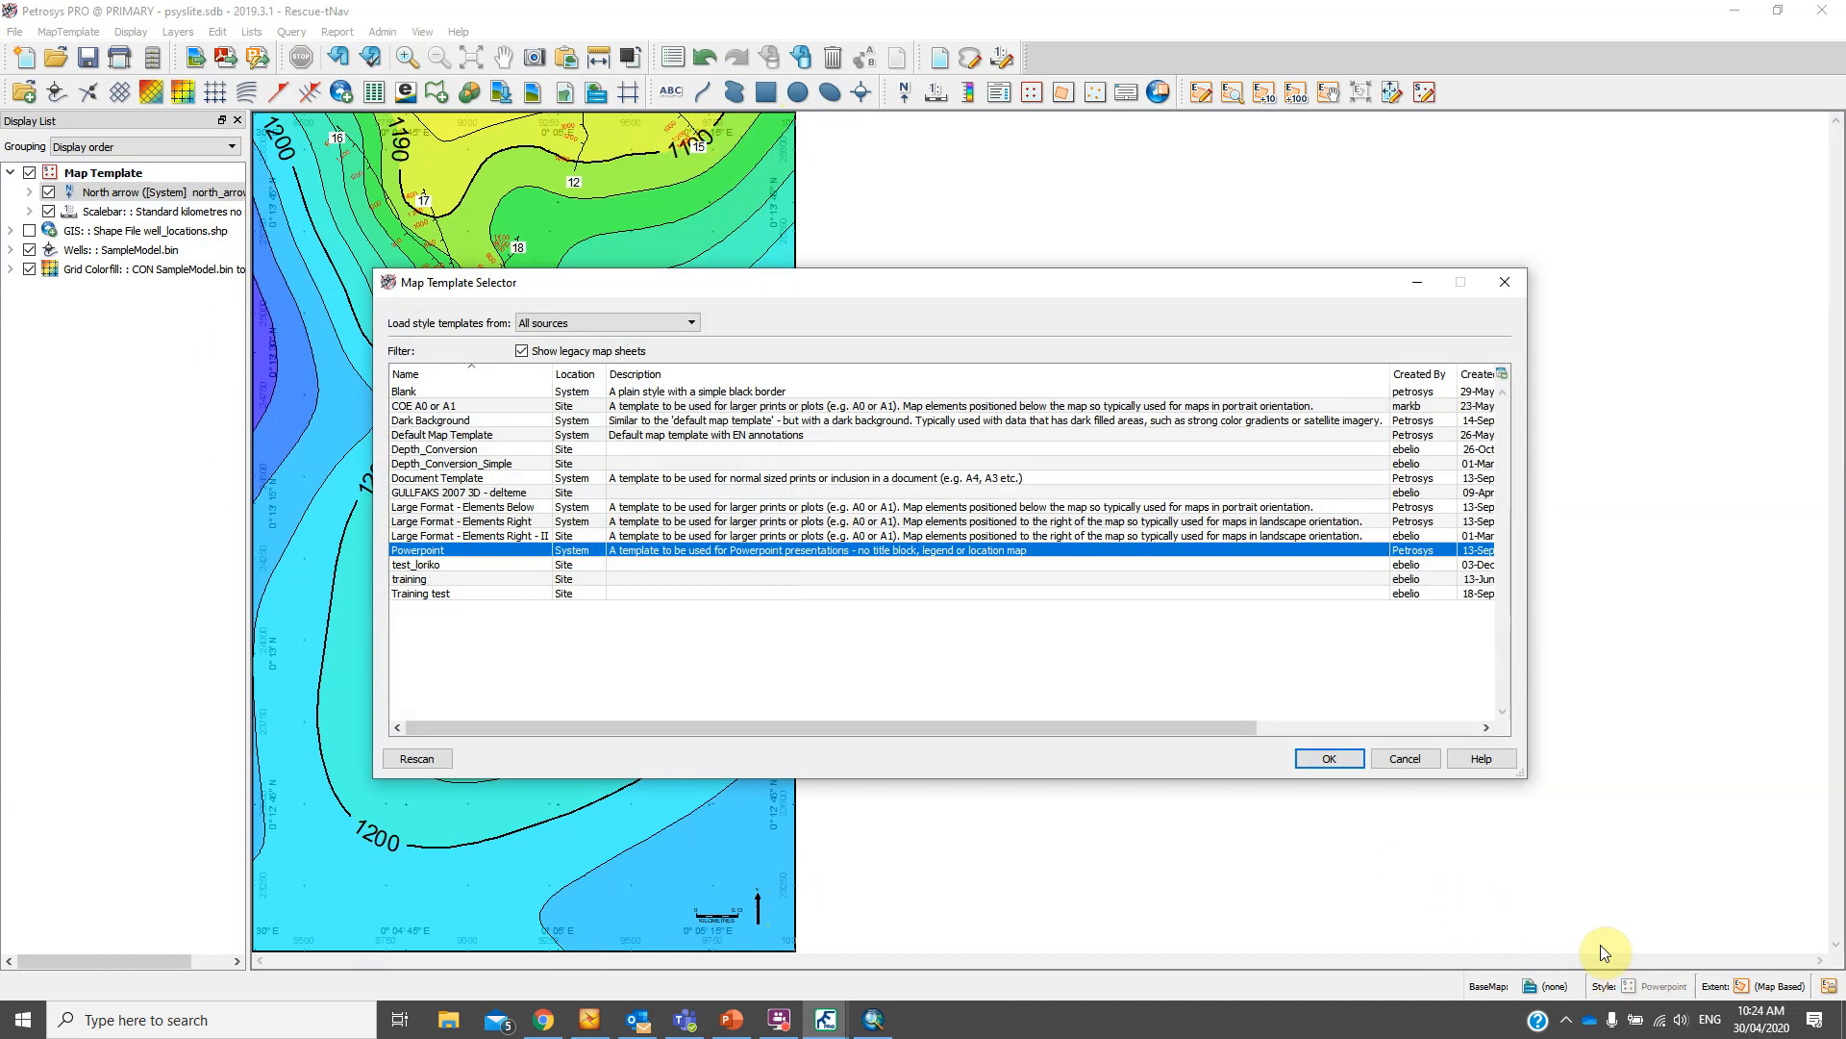
pyautogui.doubleClick(481, 524)
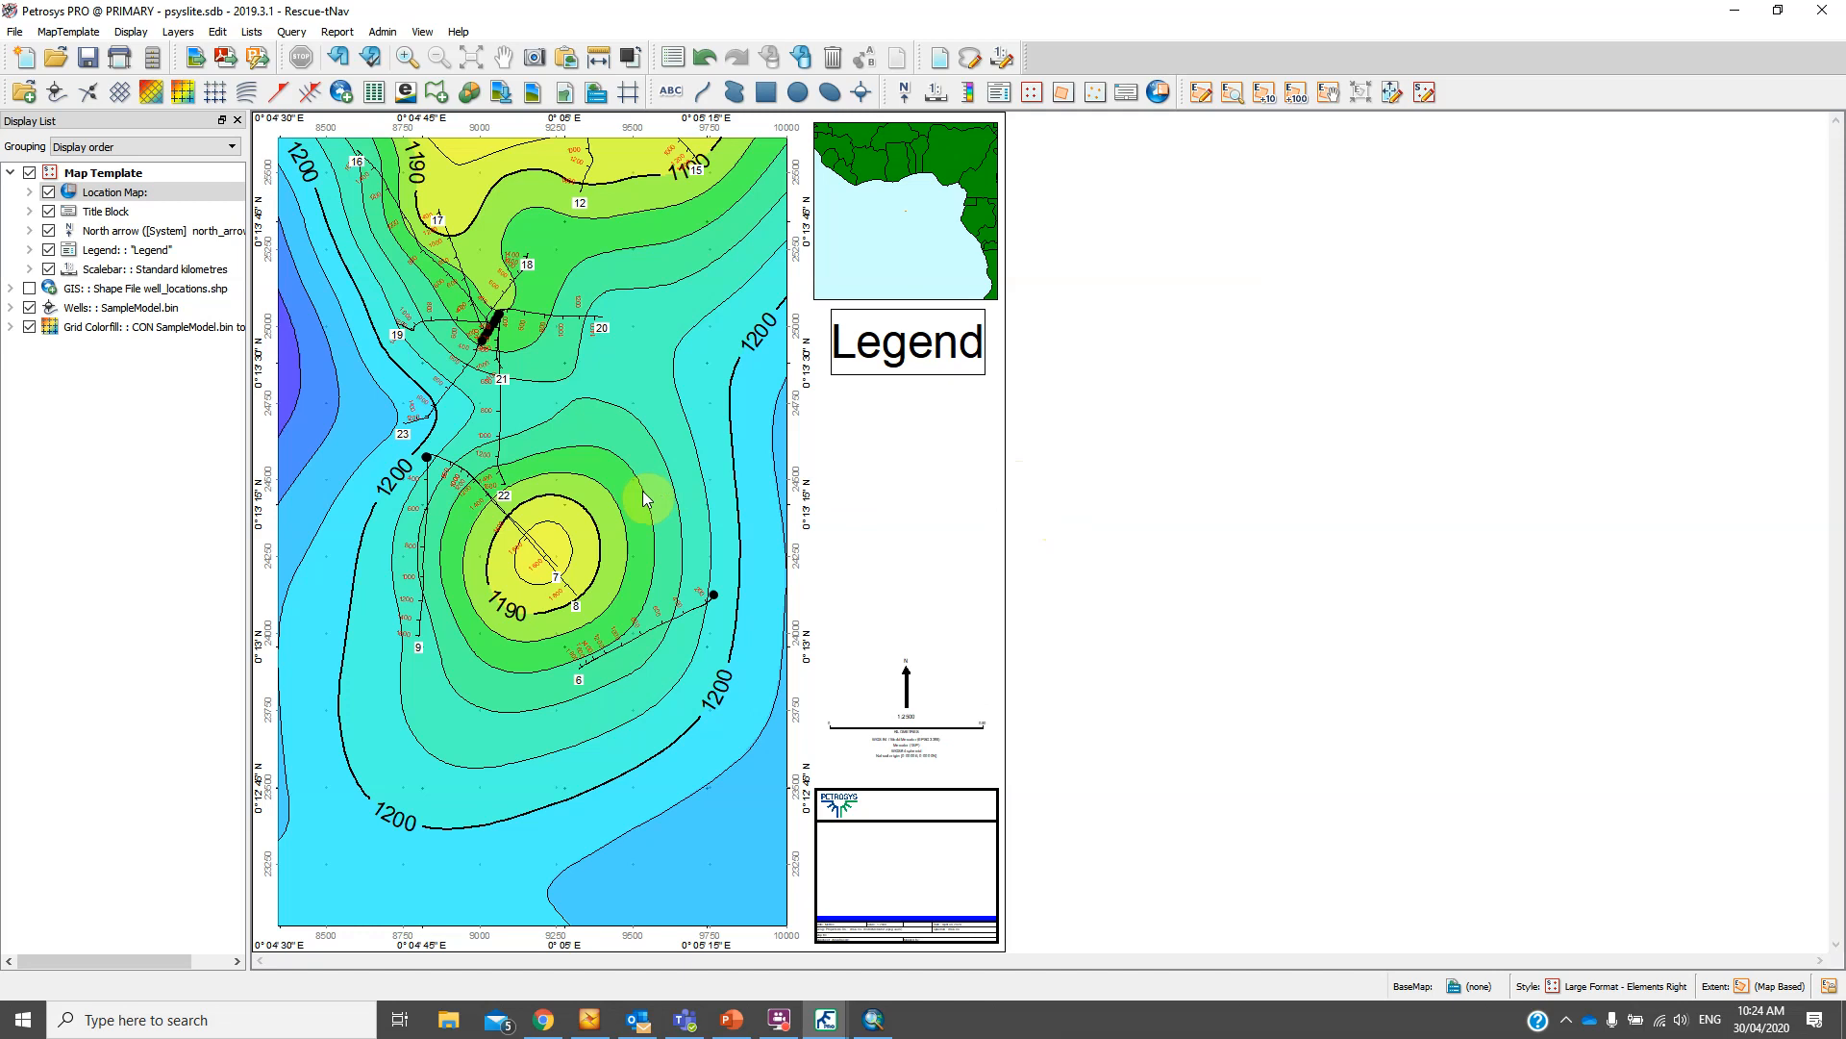
# Add a vertical Depth (m) color bar with histogram for the grid colorfill layer, aligned bottom left in the map area
pyautogui.click(144, 327)
pyautogui.rightClick(145, 327)
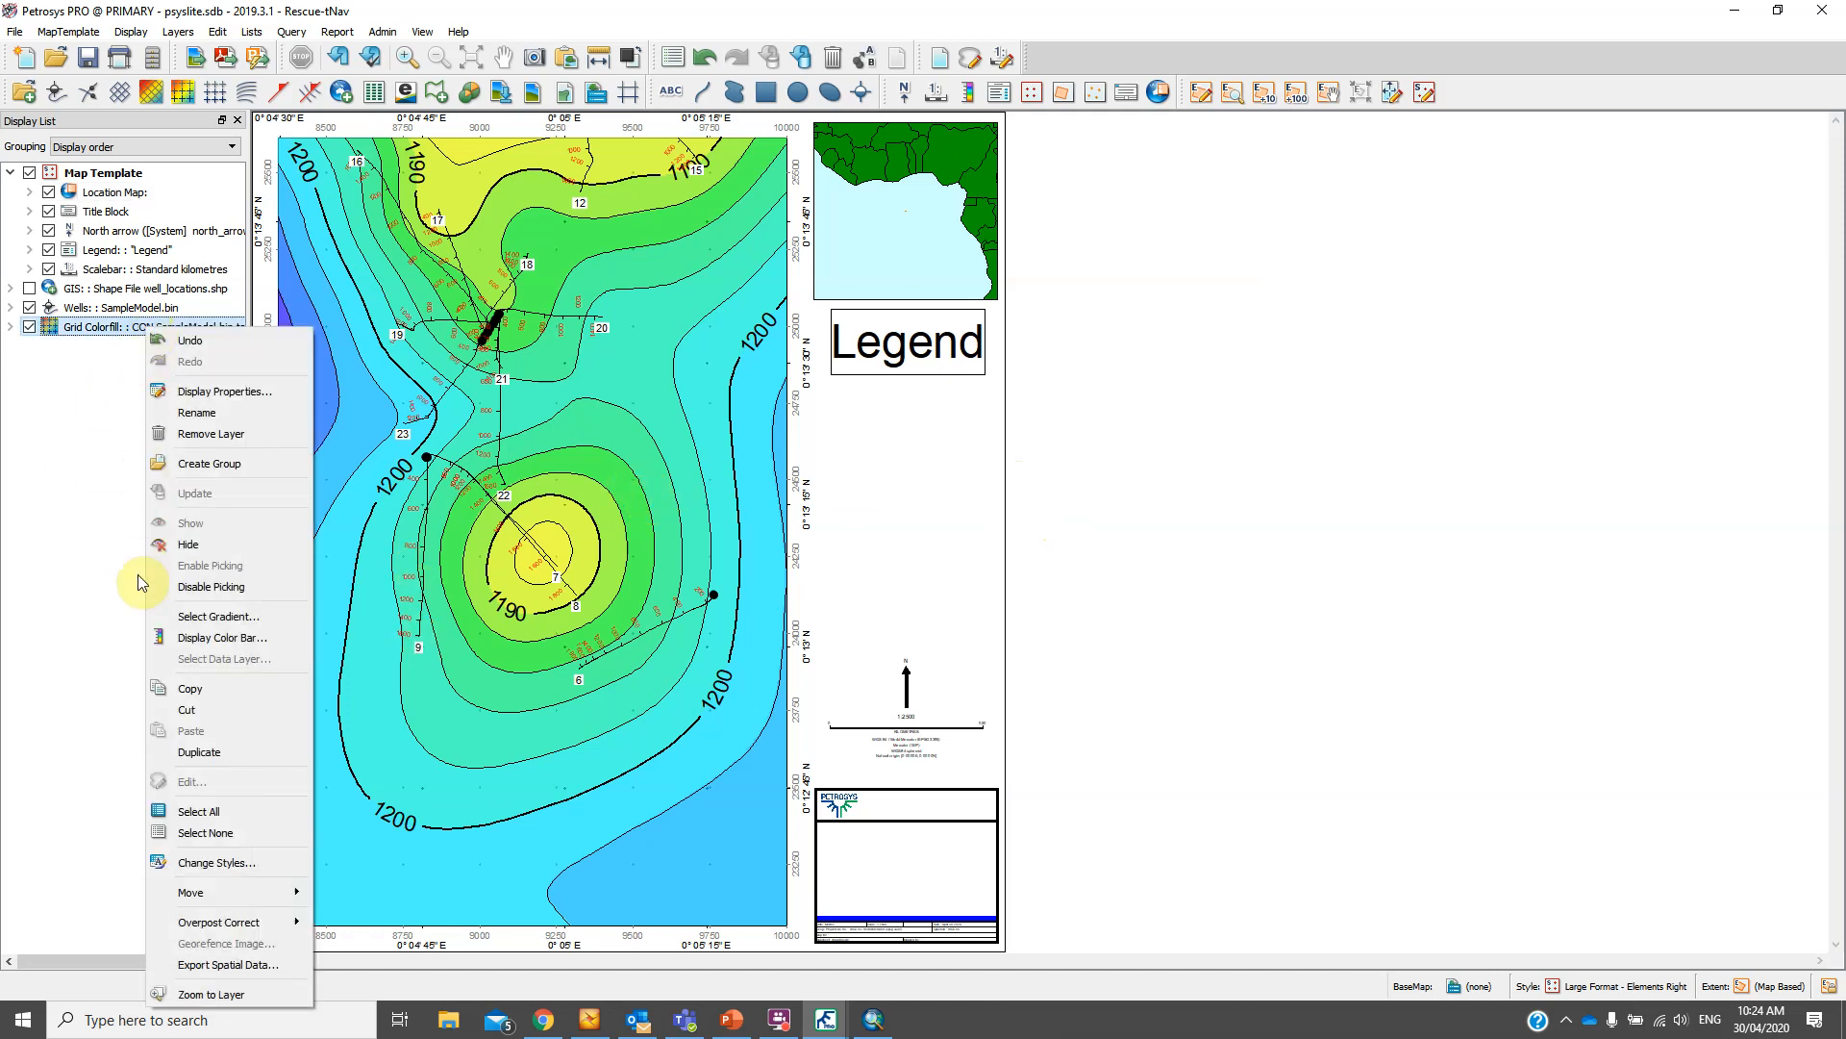
pyautogui.click(217, 640)
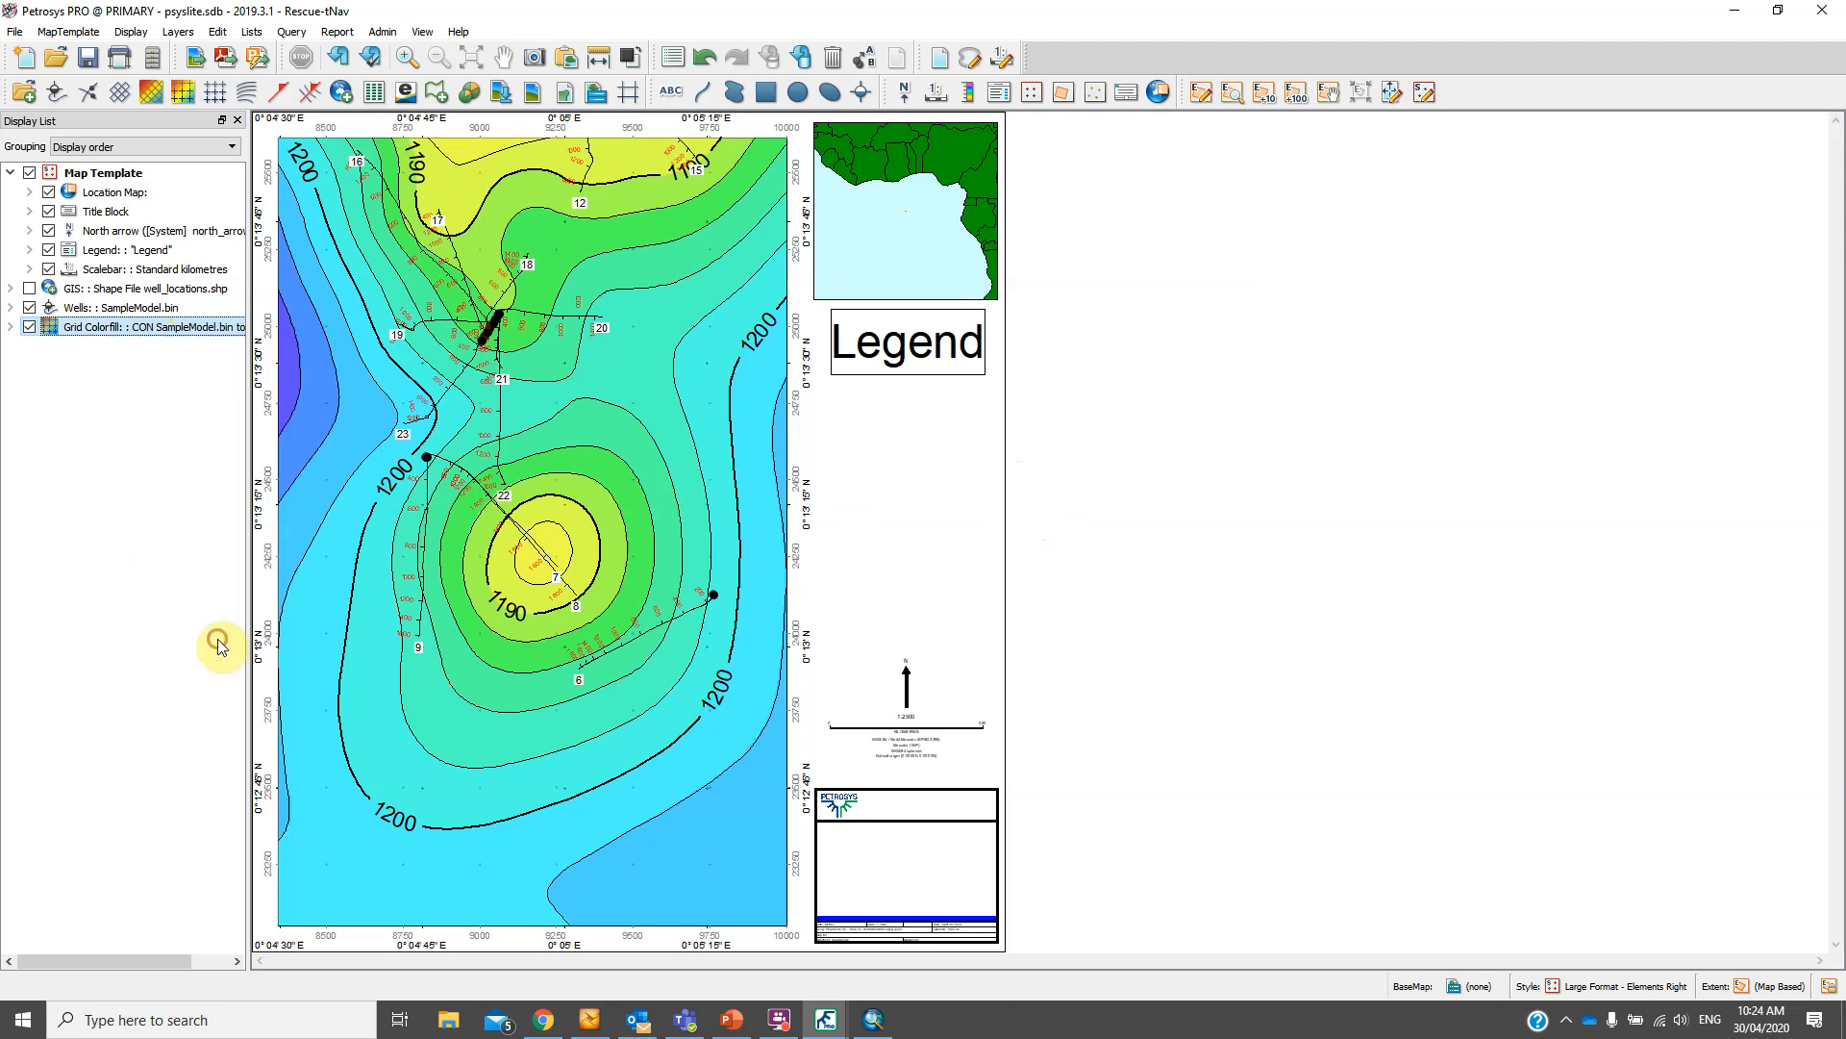
pyautogui.moveTo(769, 145); pyautogui.dragTo(907, 135)
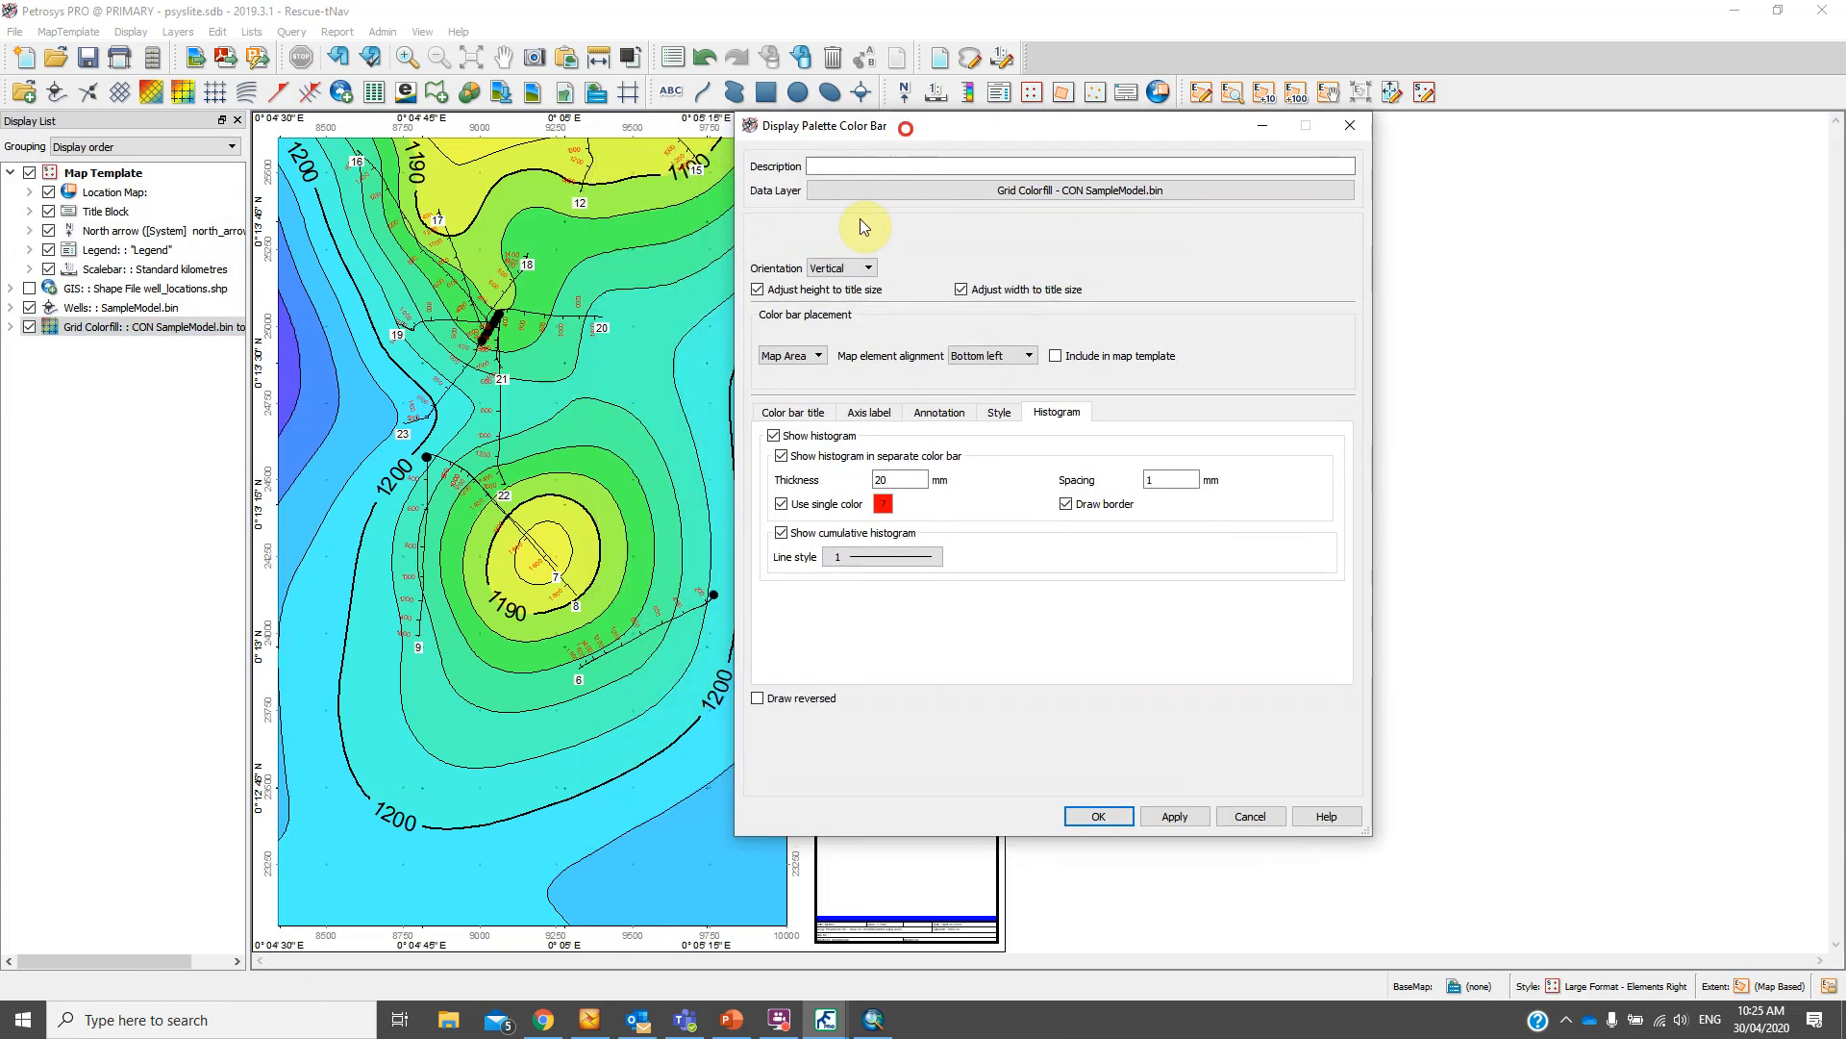
pyautogui.click(793, 414)
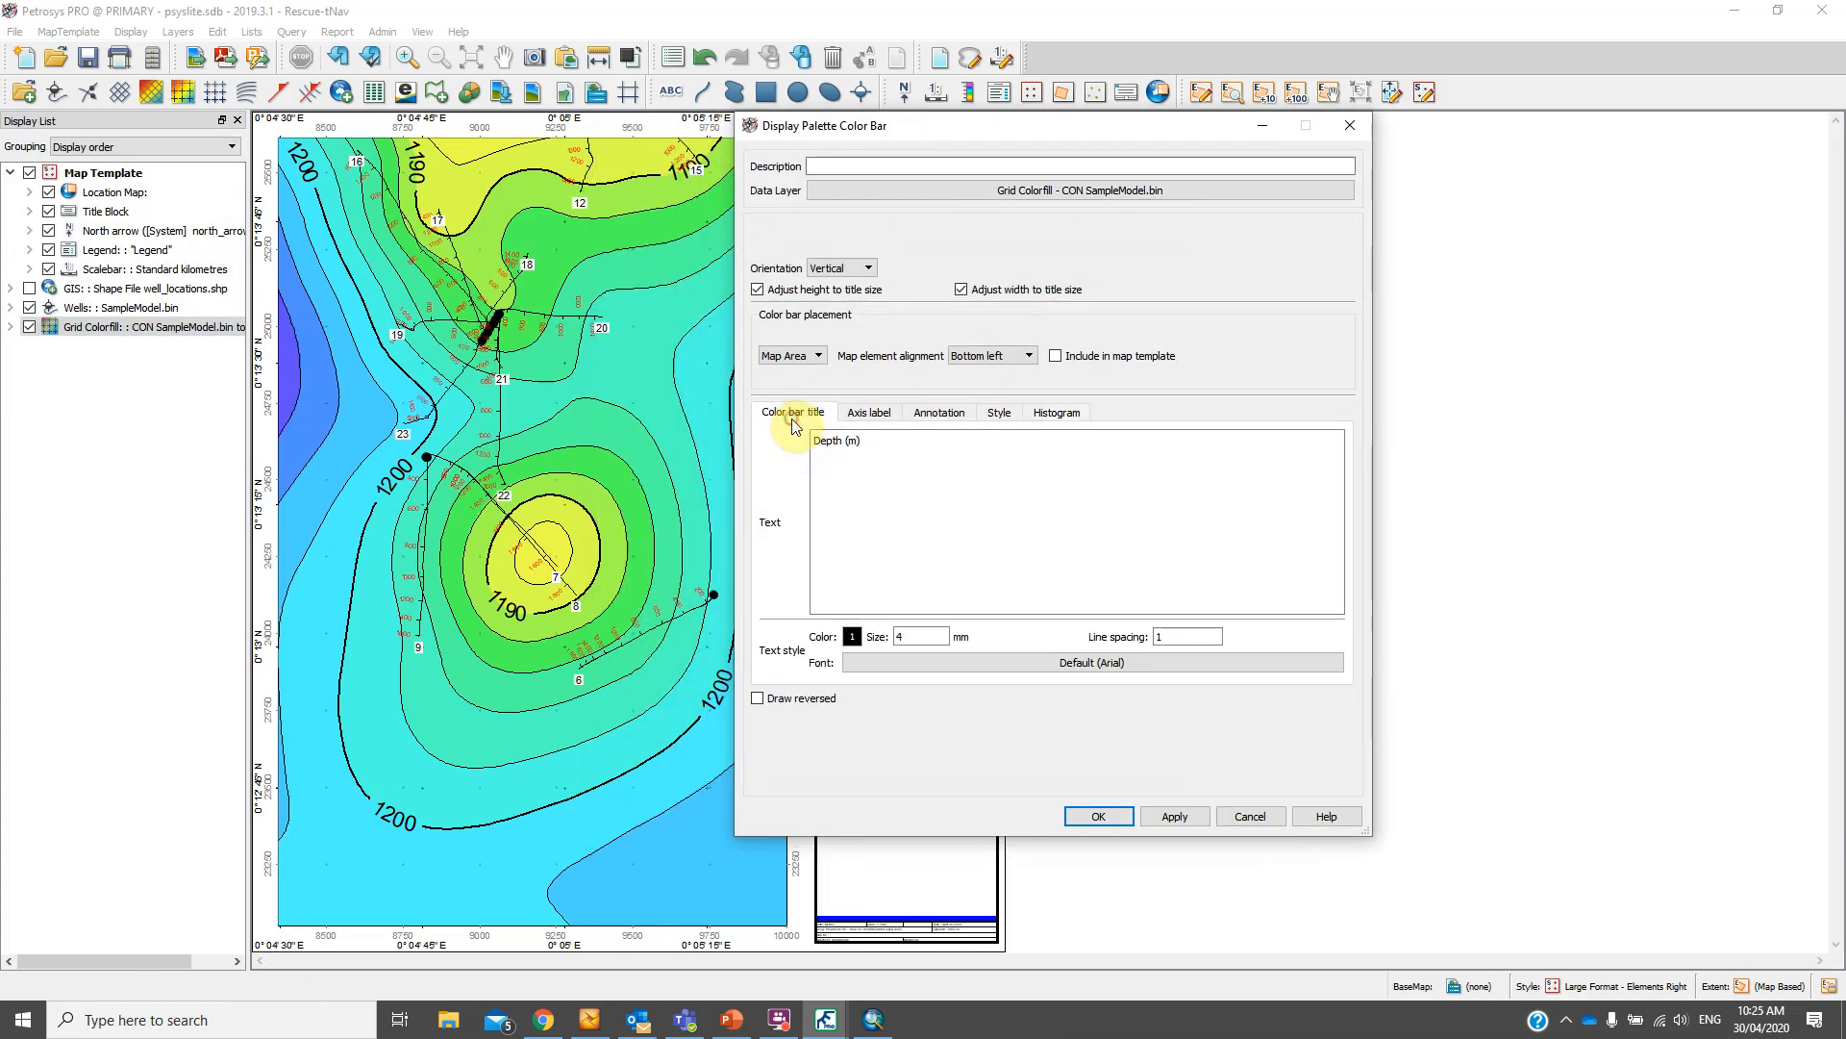
pyautogui.click(865, 414)
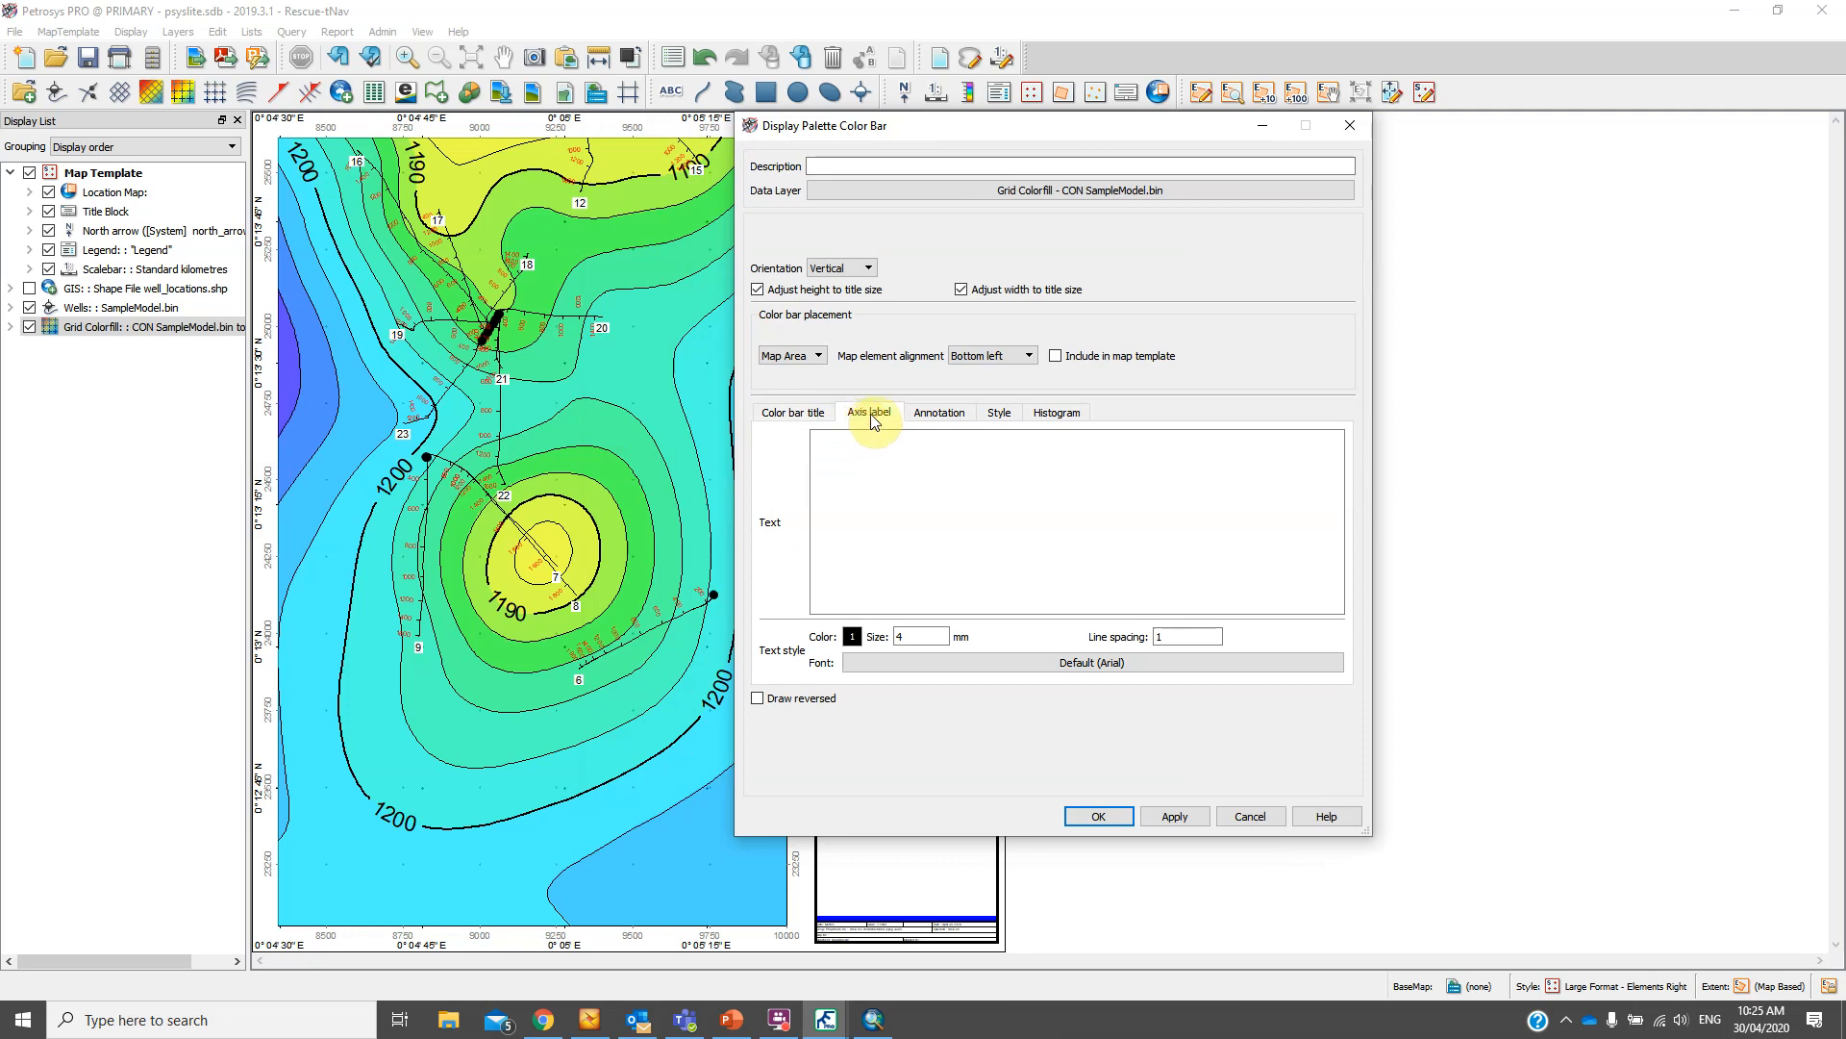
pyautogui.click(941, 414)
pyautogui.click(999, 414)
pyautogui.click(1056, 412)
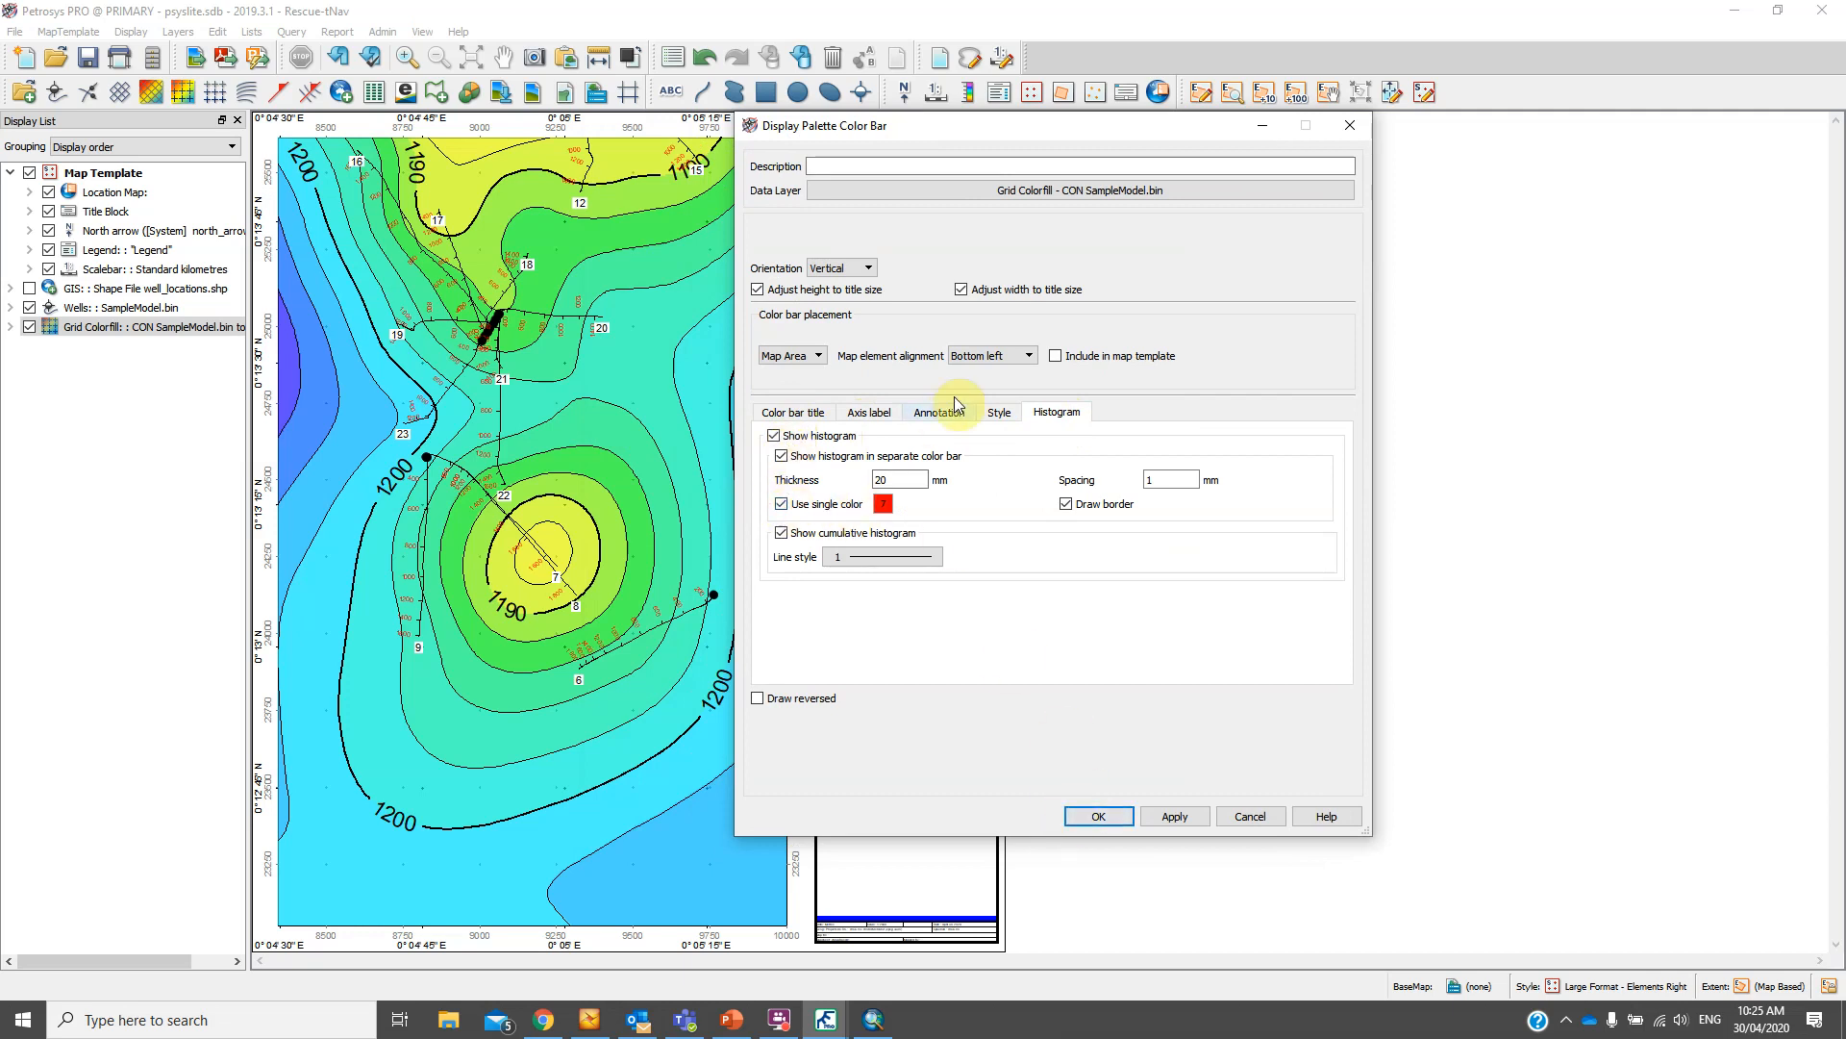
pyautogui.click(794, 357)
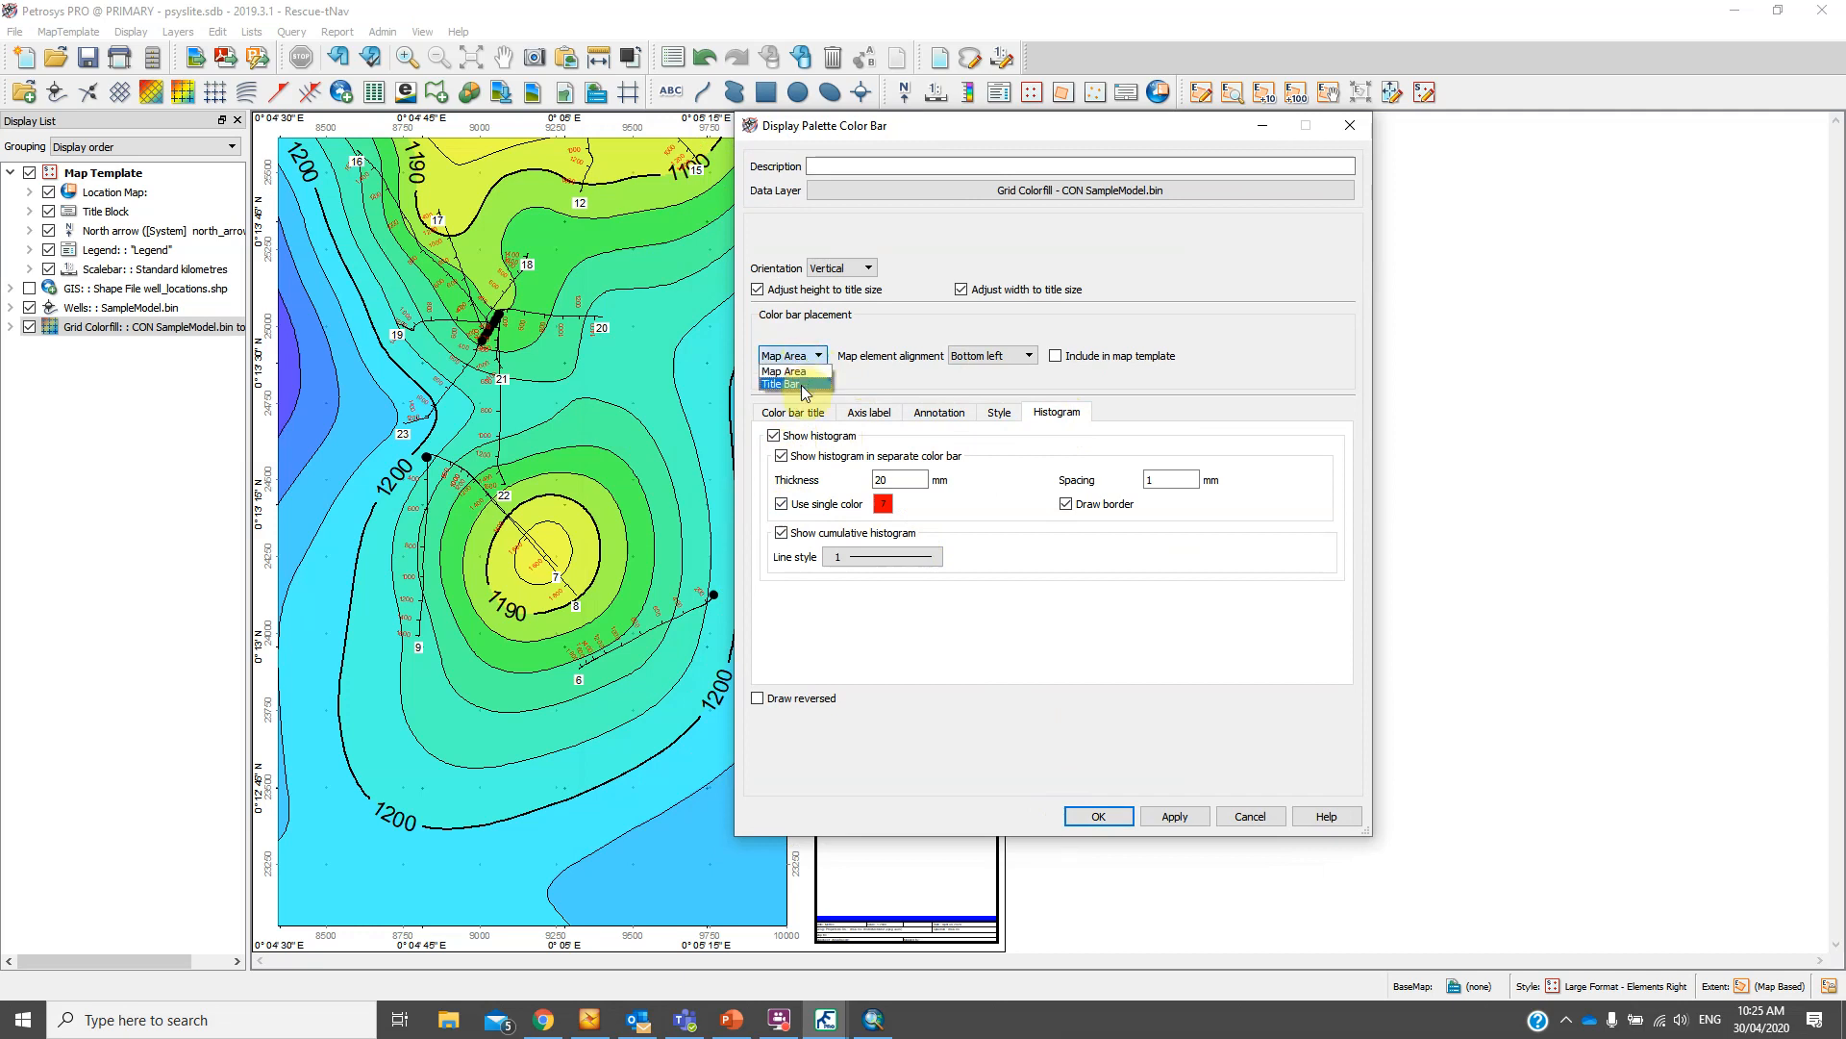
pyautogui.click(795, 370)
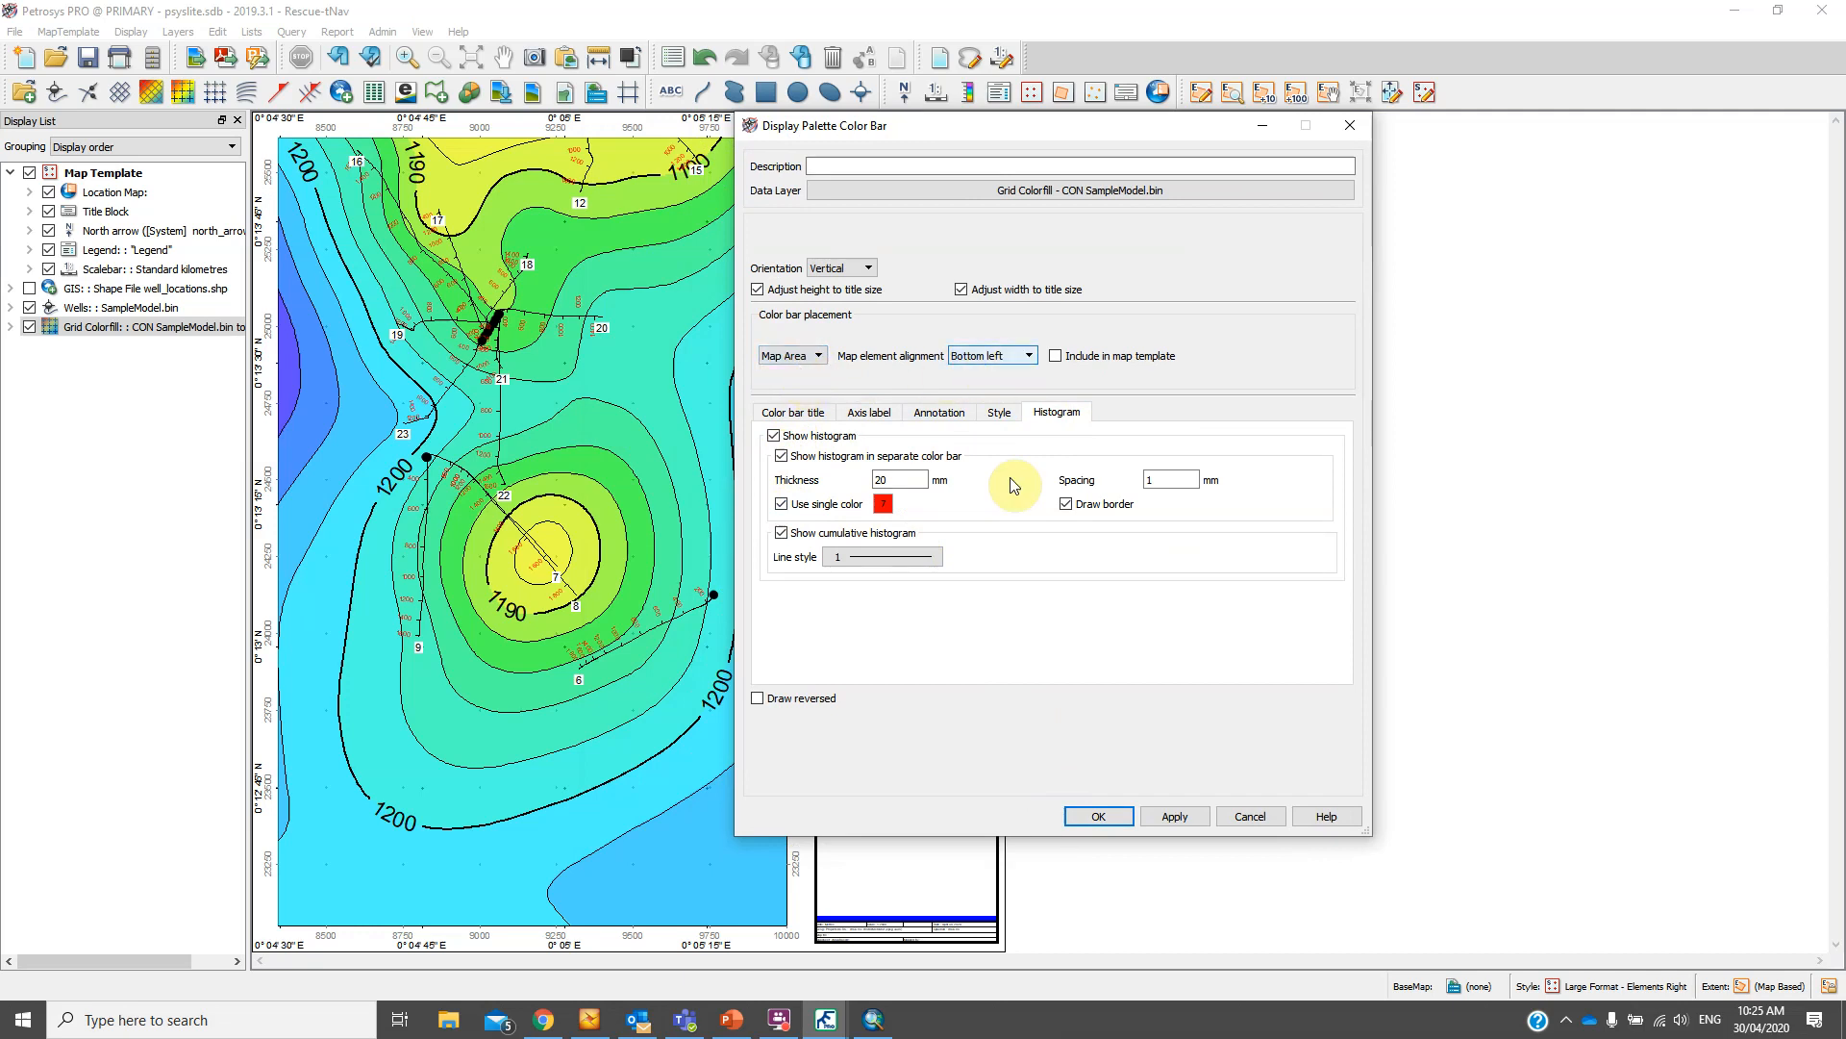
pyautogui.click(1095, 819)
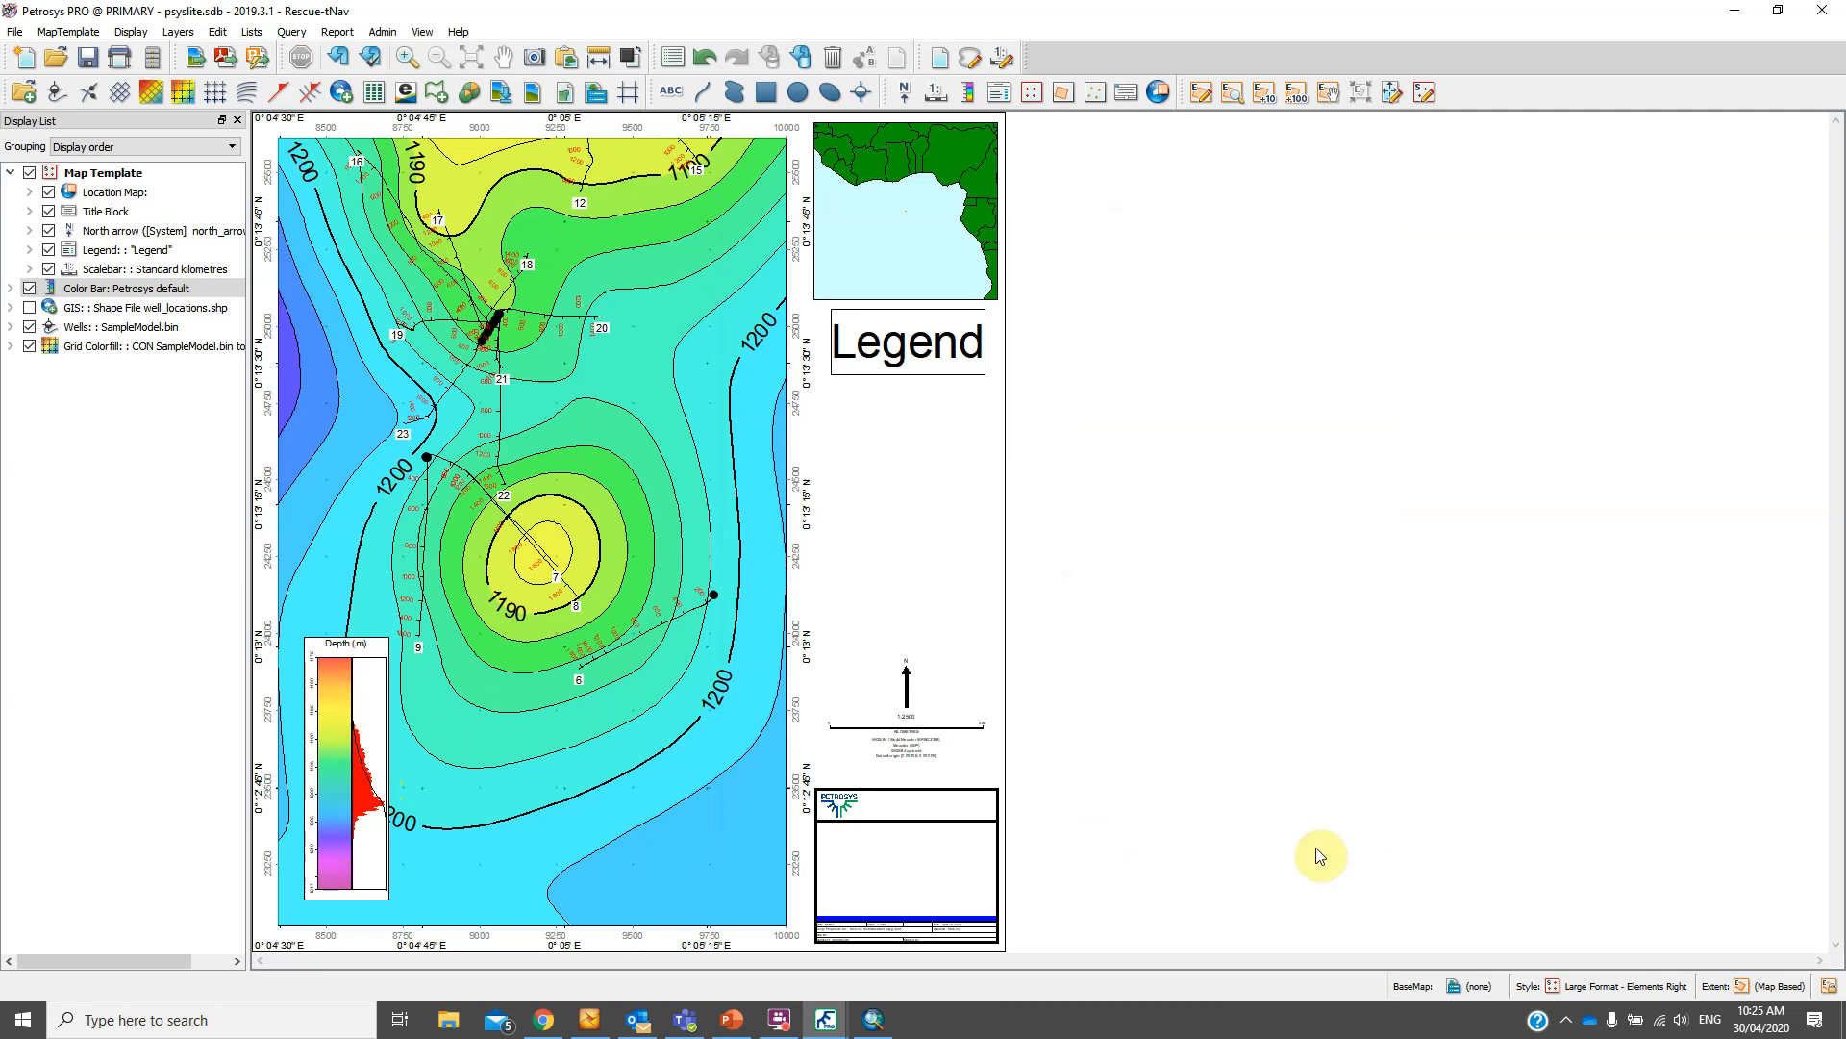
# Apply the site template Large Format - Elements Right - II to the map
pyautogui.click(1633, 977)
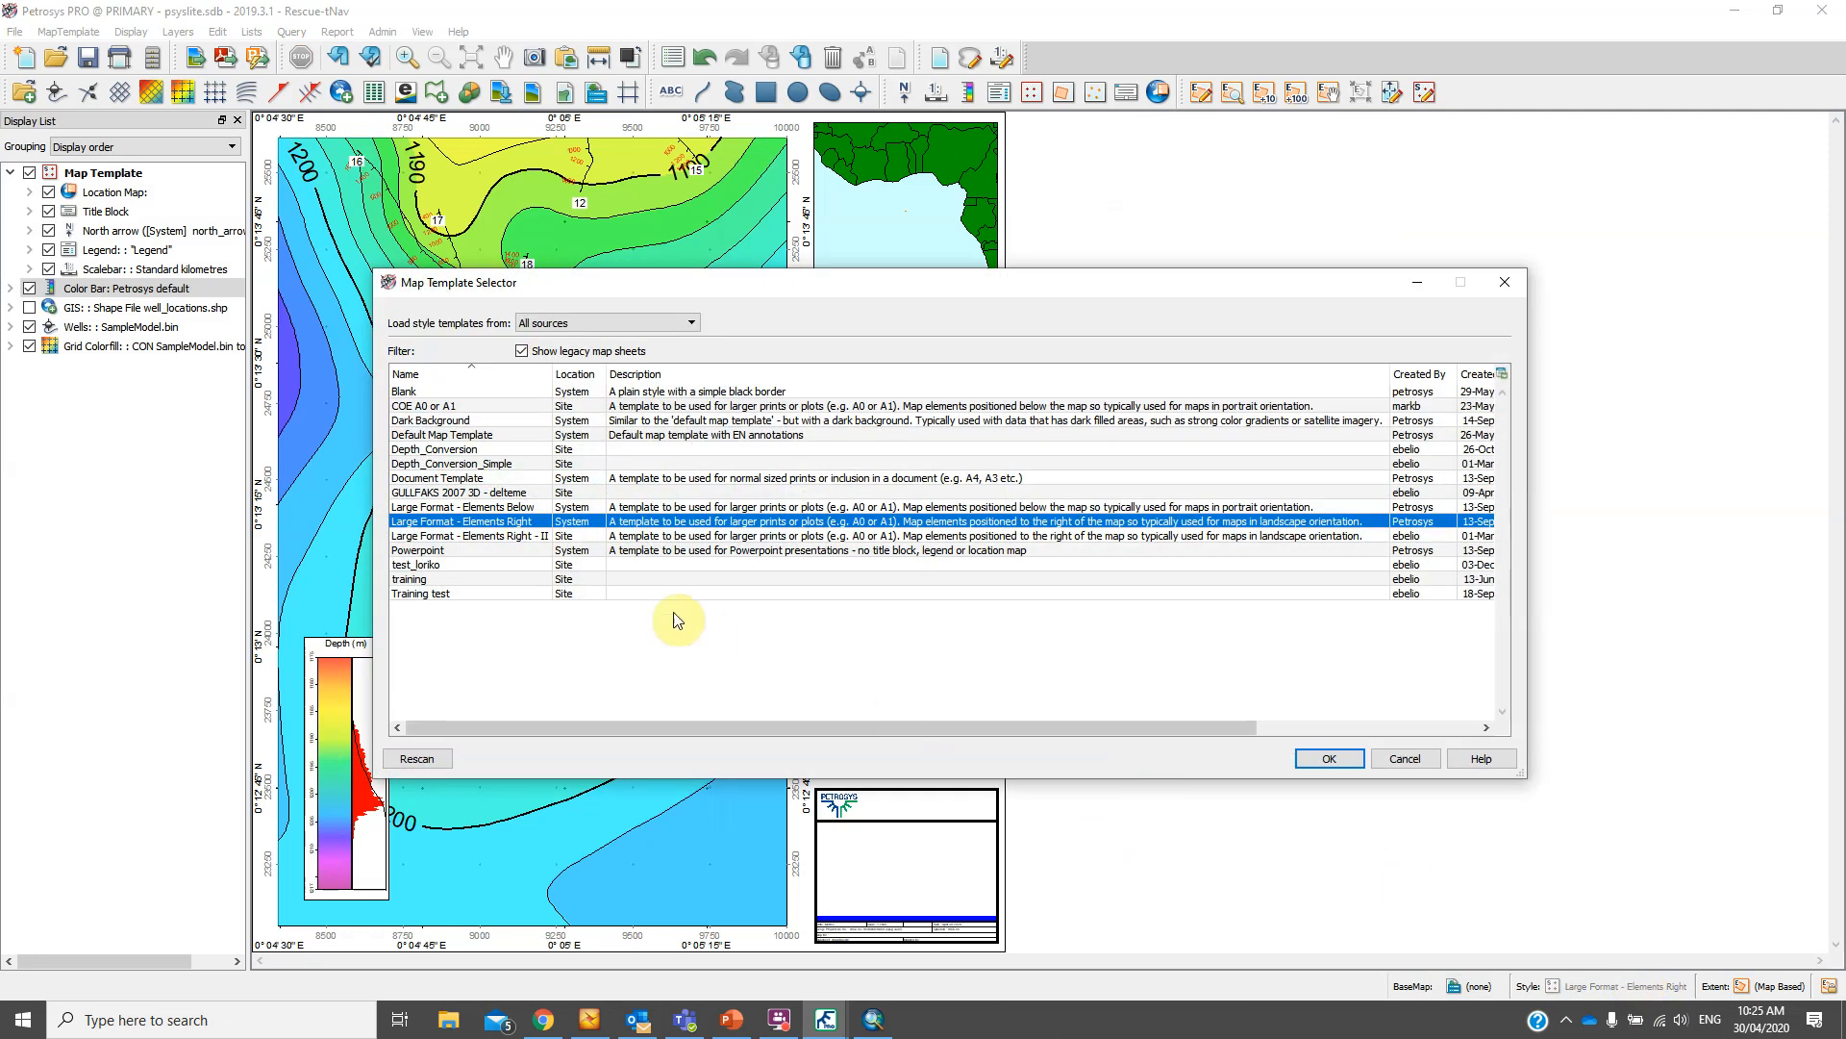
pyautogui.click(493, 536)
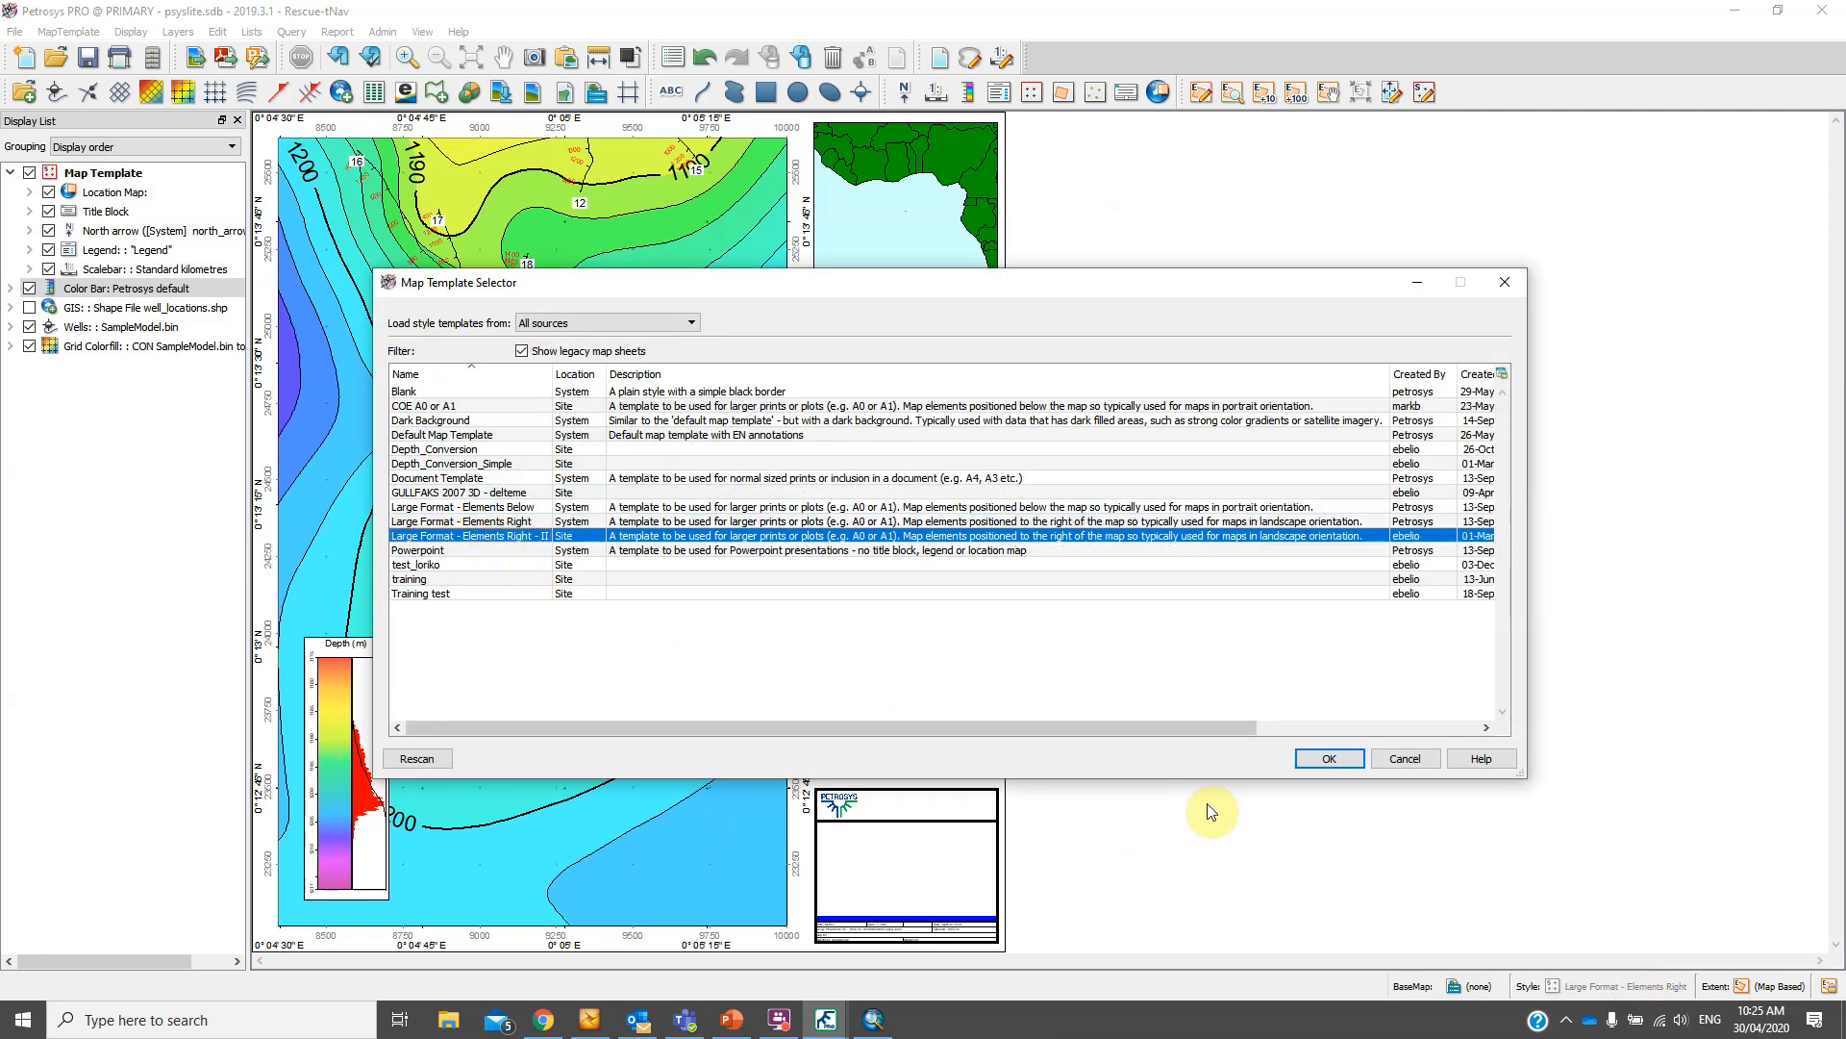
pyautogui.click(1304, 759)
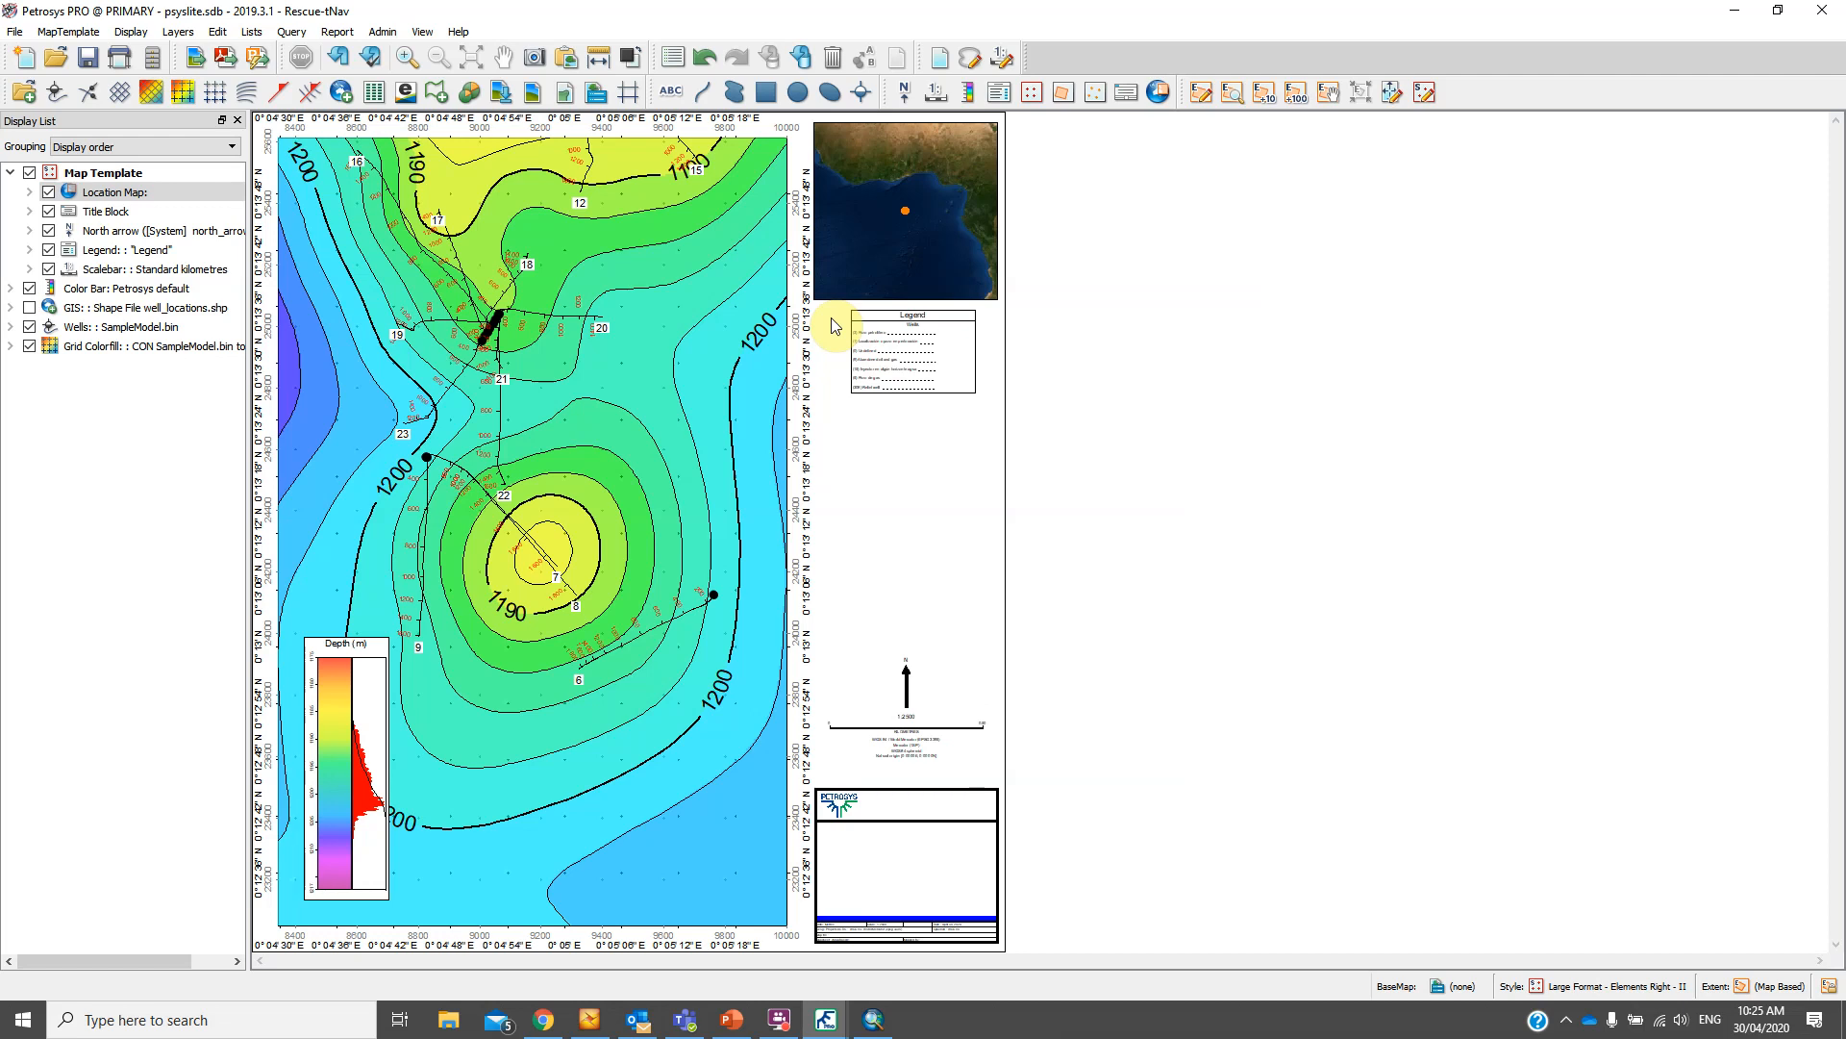
# Send the finished map to the open PowerPoint presentation, reduce the map picture's size on its slide, and return to the map
pyautogui.click(254, 60)
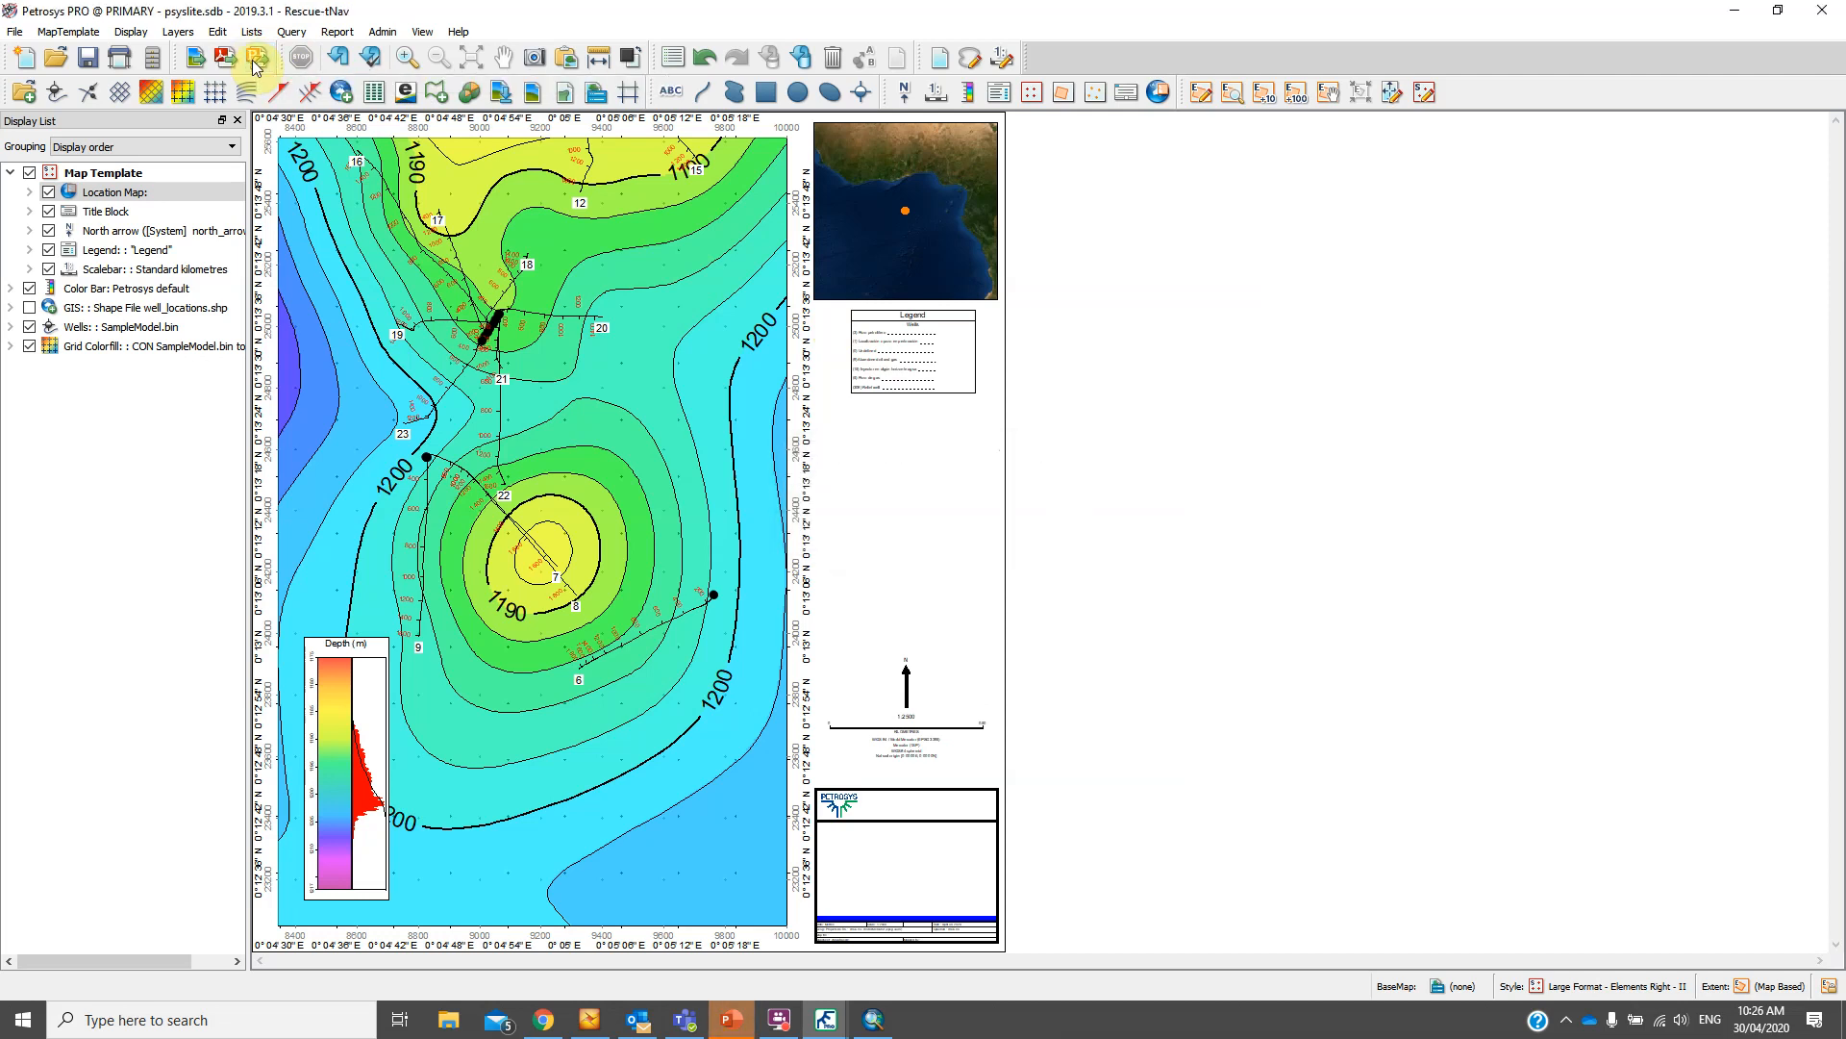
pyautogui.click(738, 1027)
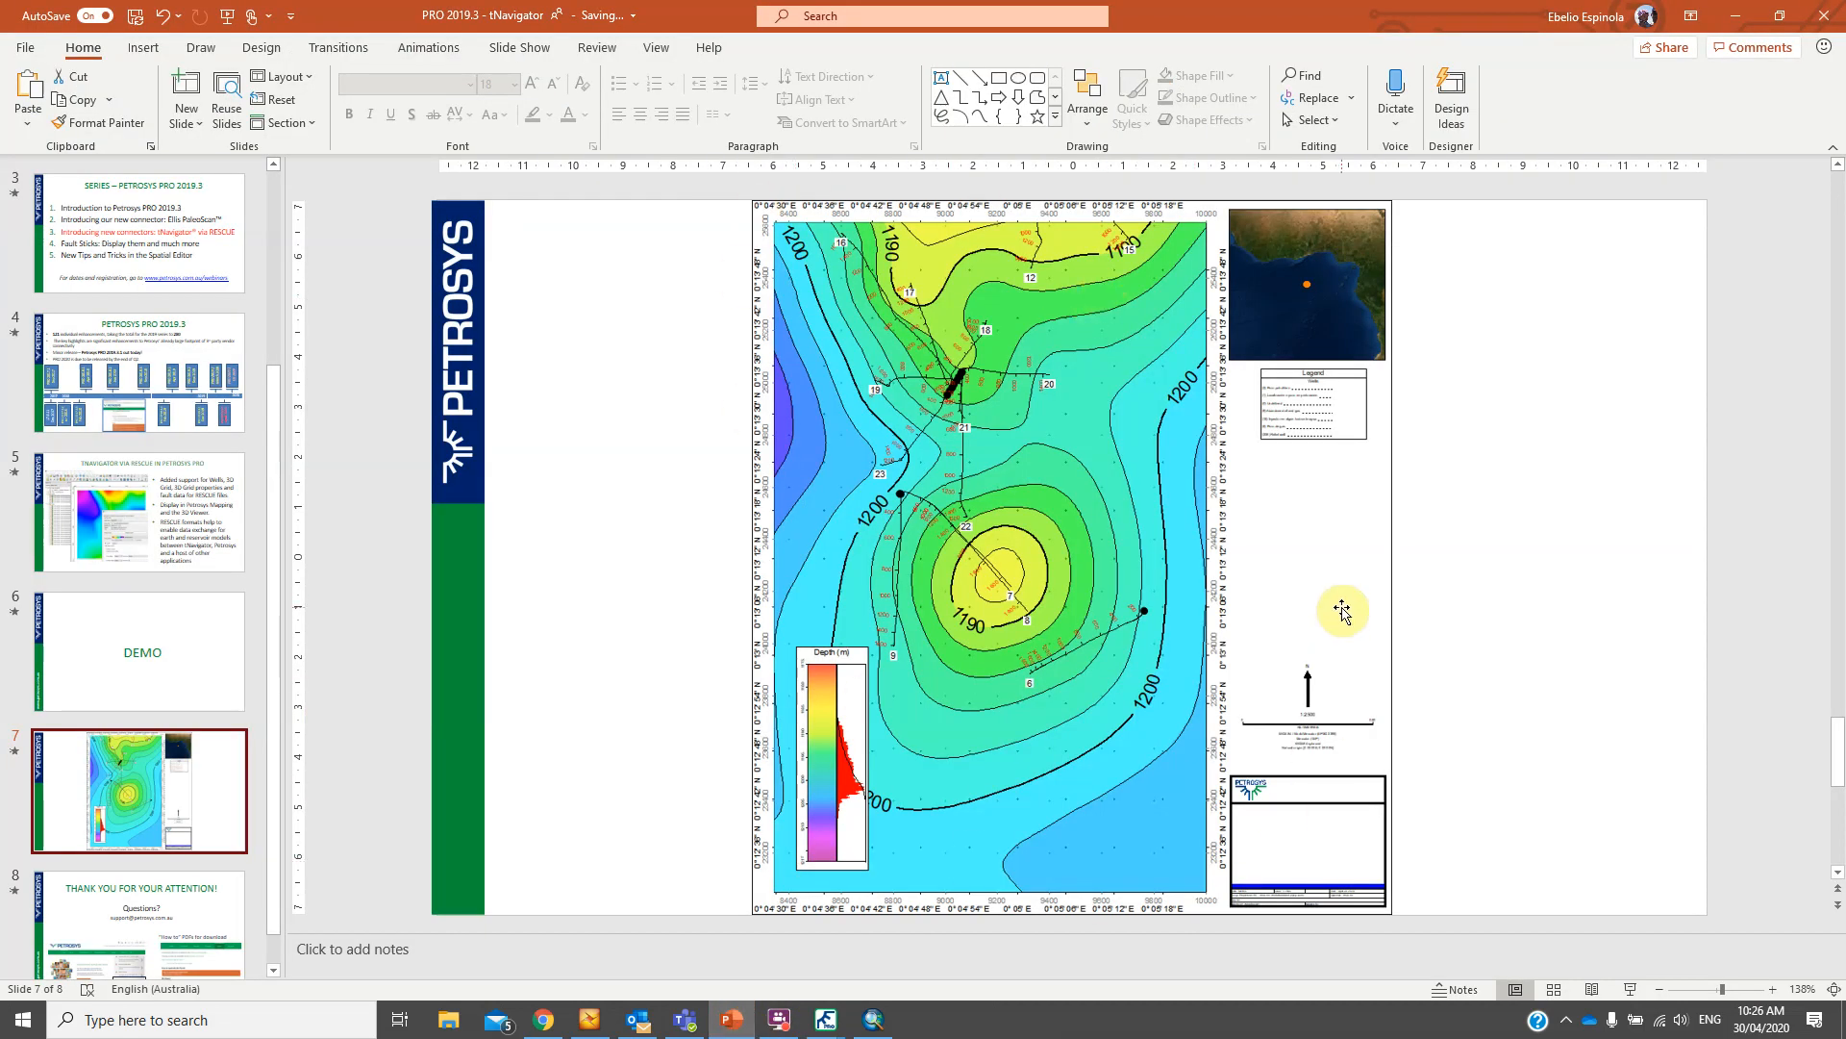
pyautogui.click(1161, 544)
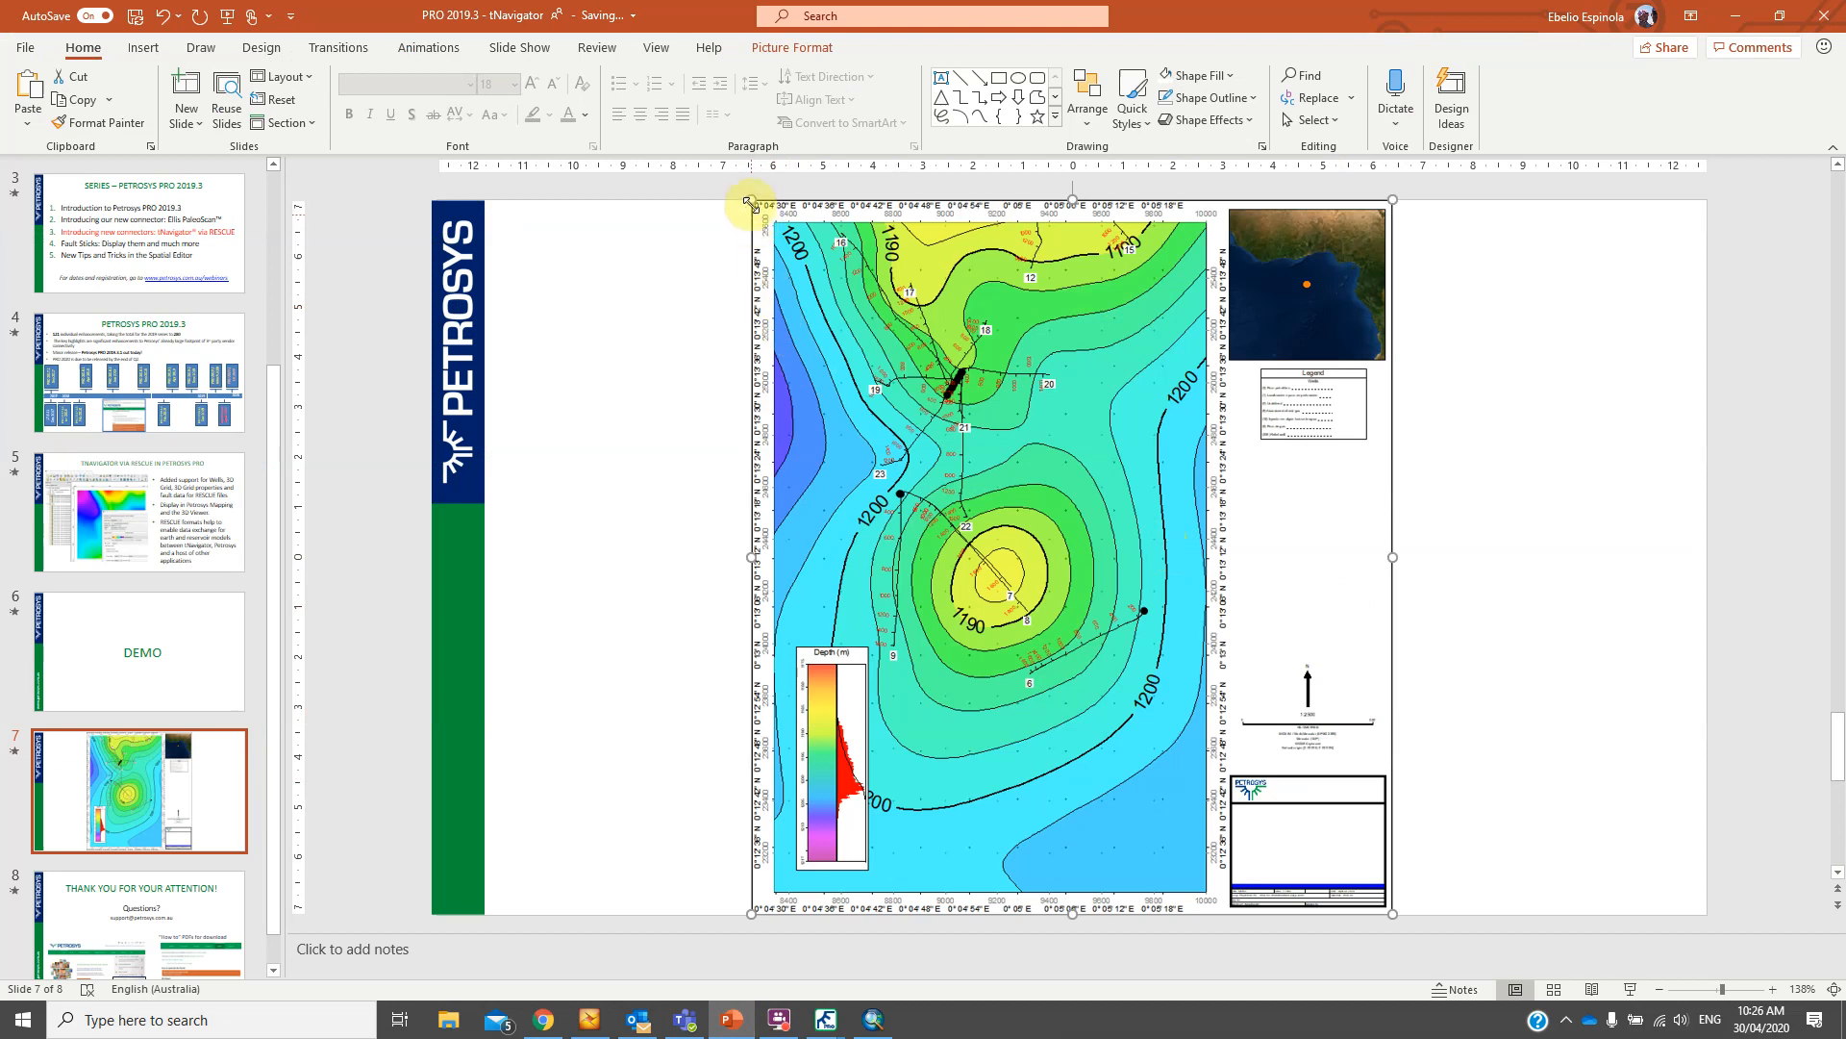
pyautogui.moveTo(749, 198); pyautogui.dragTo(878, 337)
pyautogui.moveTo(1101, 582); pyautogui.dragTo(1064, 519)
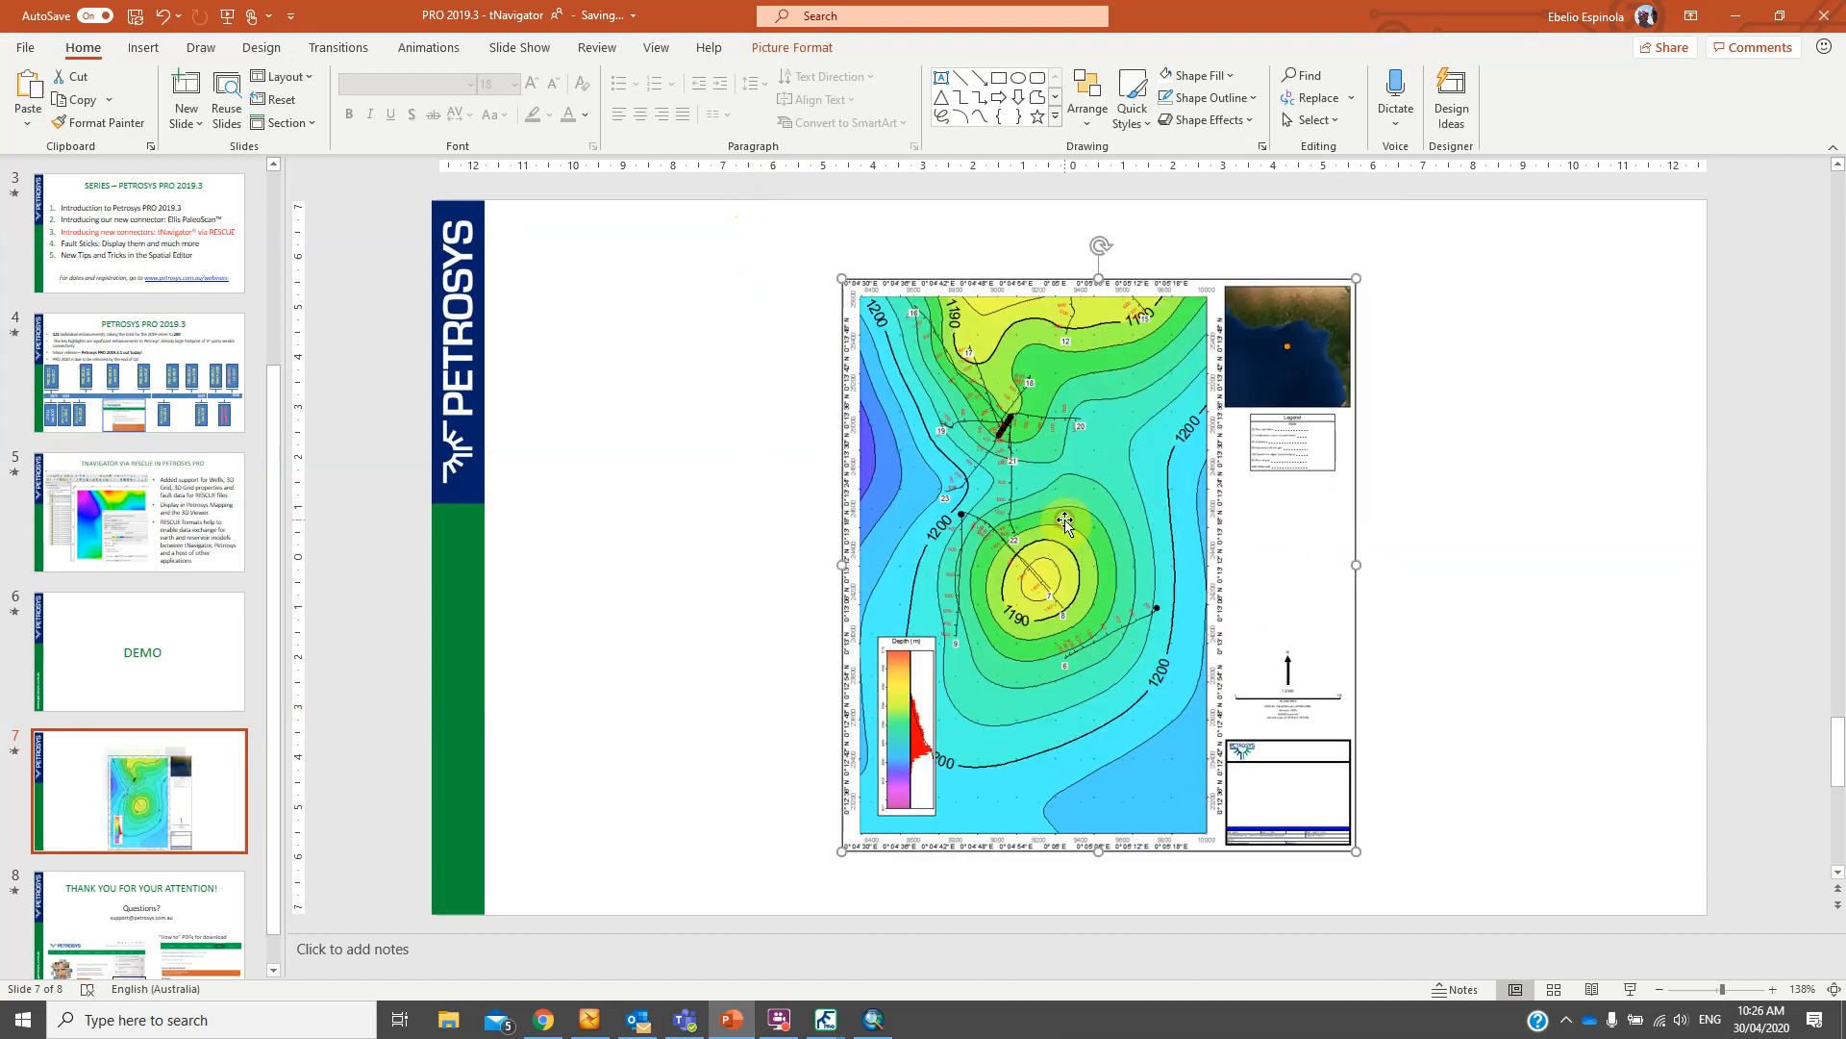
pyautogui.click(1732, 13)
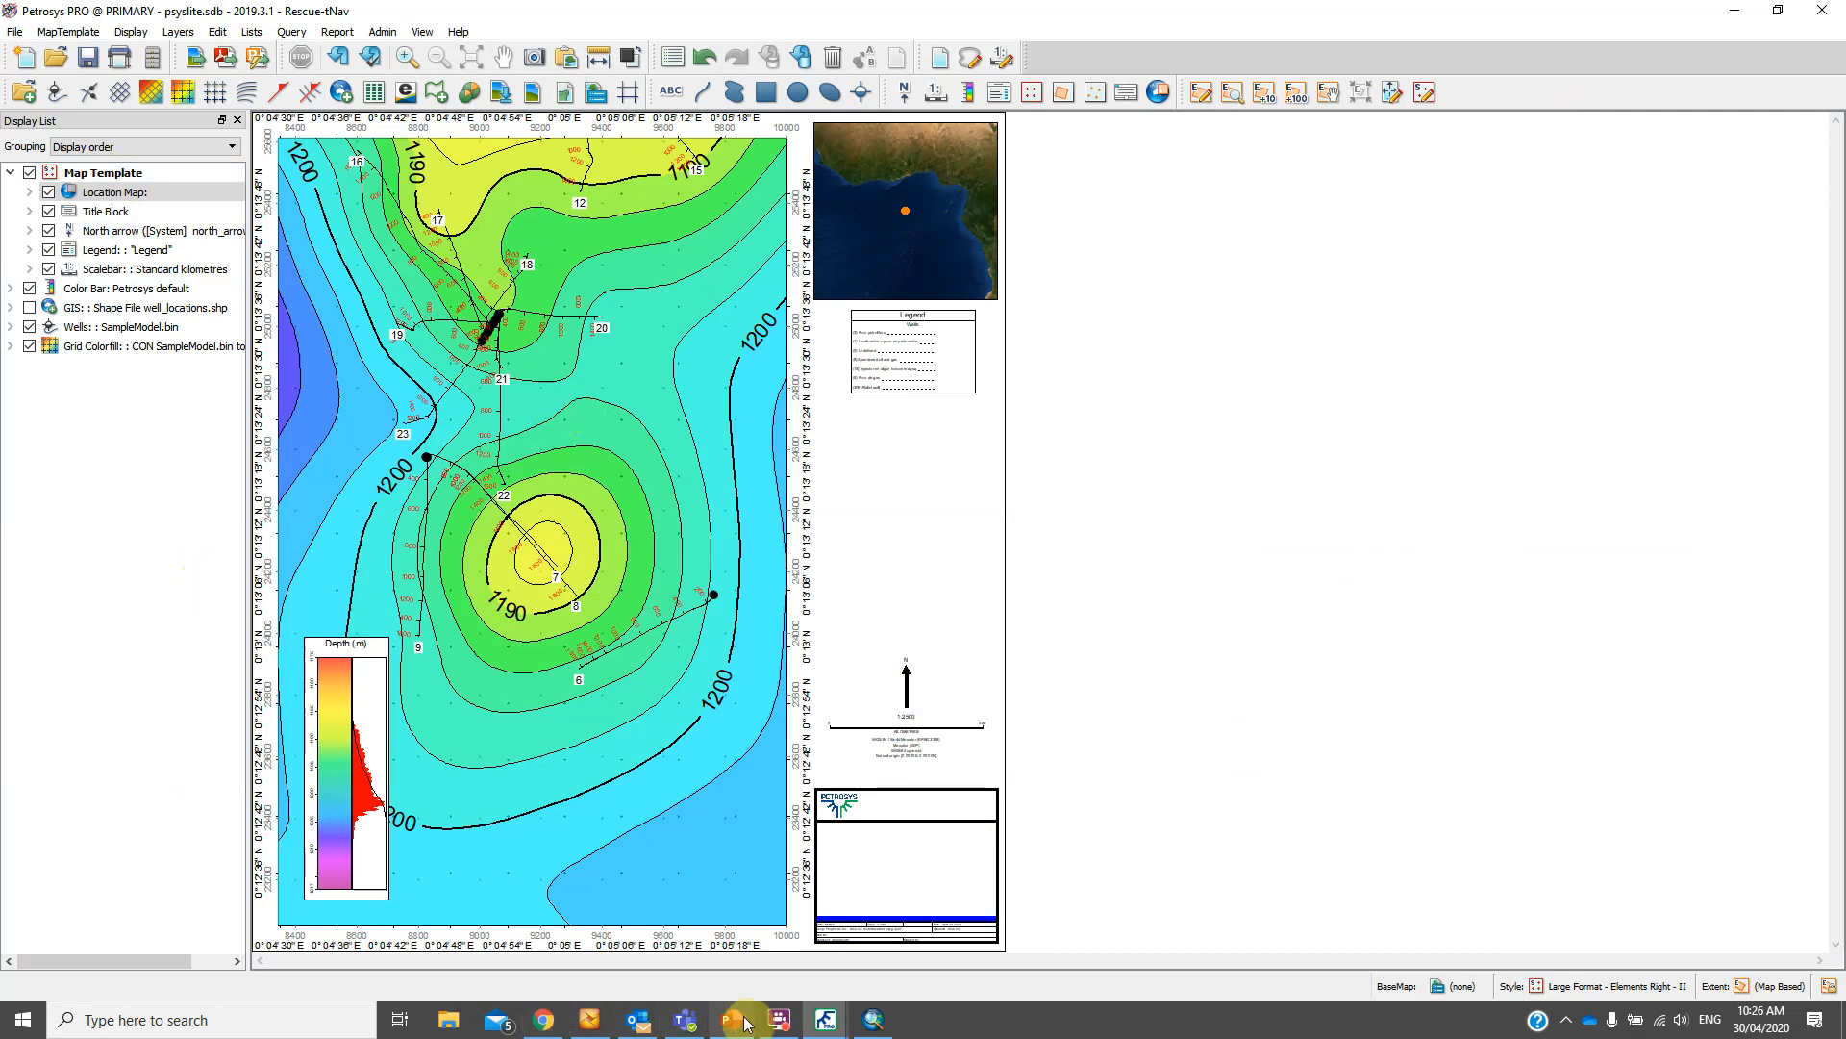
# Switch to the other Petrosys map window containing the Horizons and Grids layer groups
pyautogui.click(826, 1022)
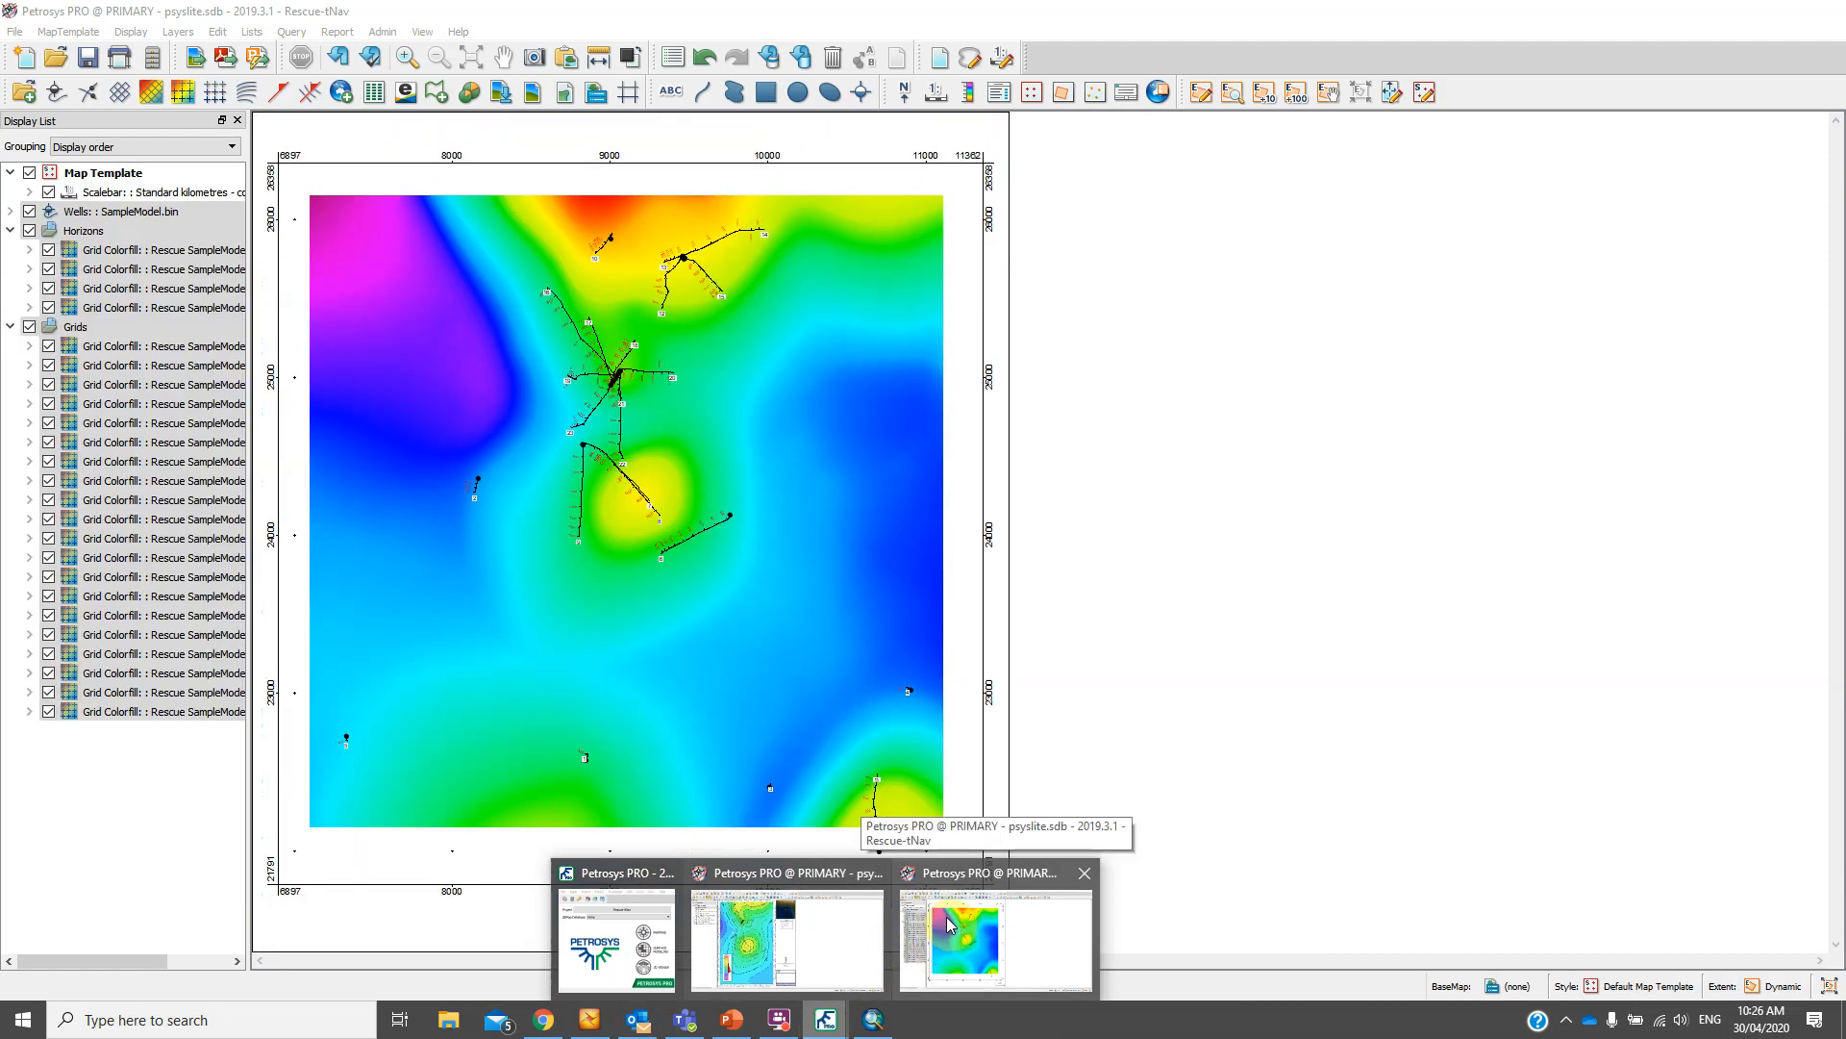
pyautogui.click(946, 921)
pyautogui.click(591, 679)
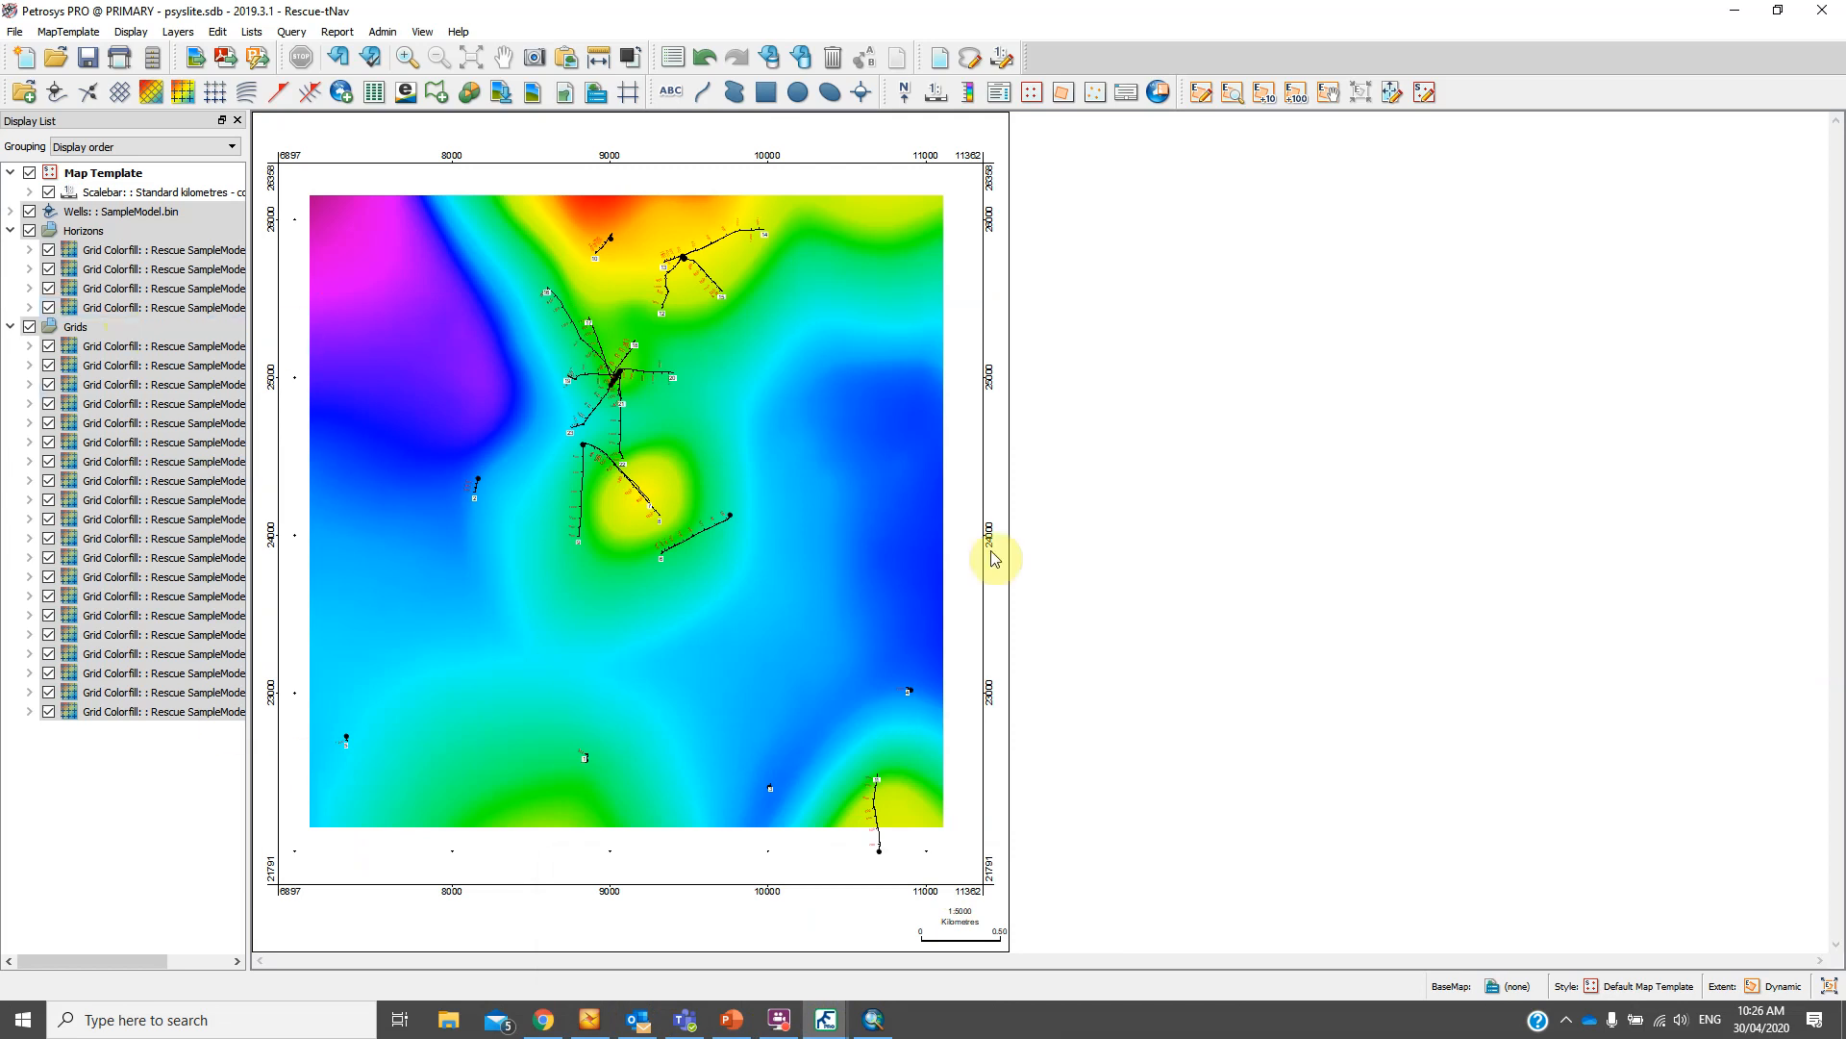
# Try to display all data from the Rescue grid file SampleModel.bin, and decline creating its wells, horizon and 3D grid layers
pyautogui.click(131, 33)
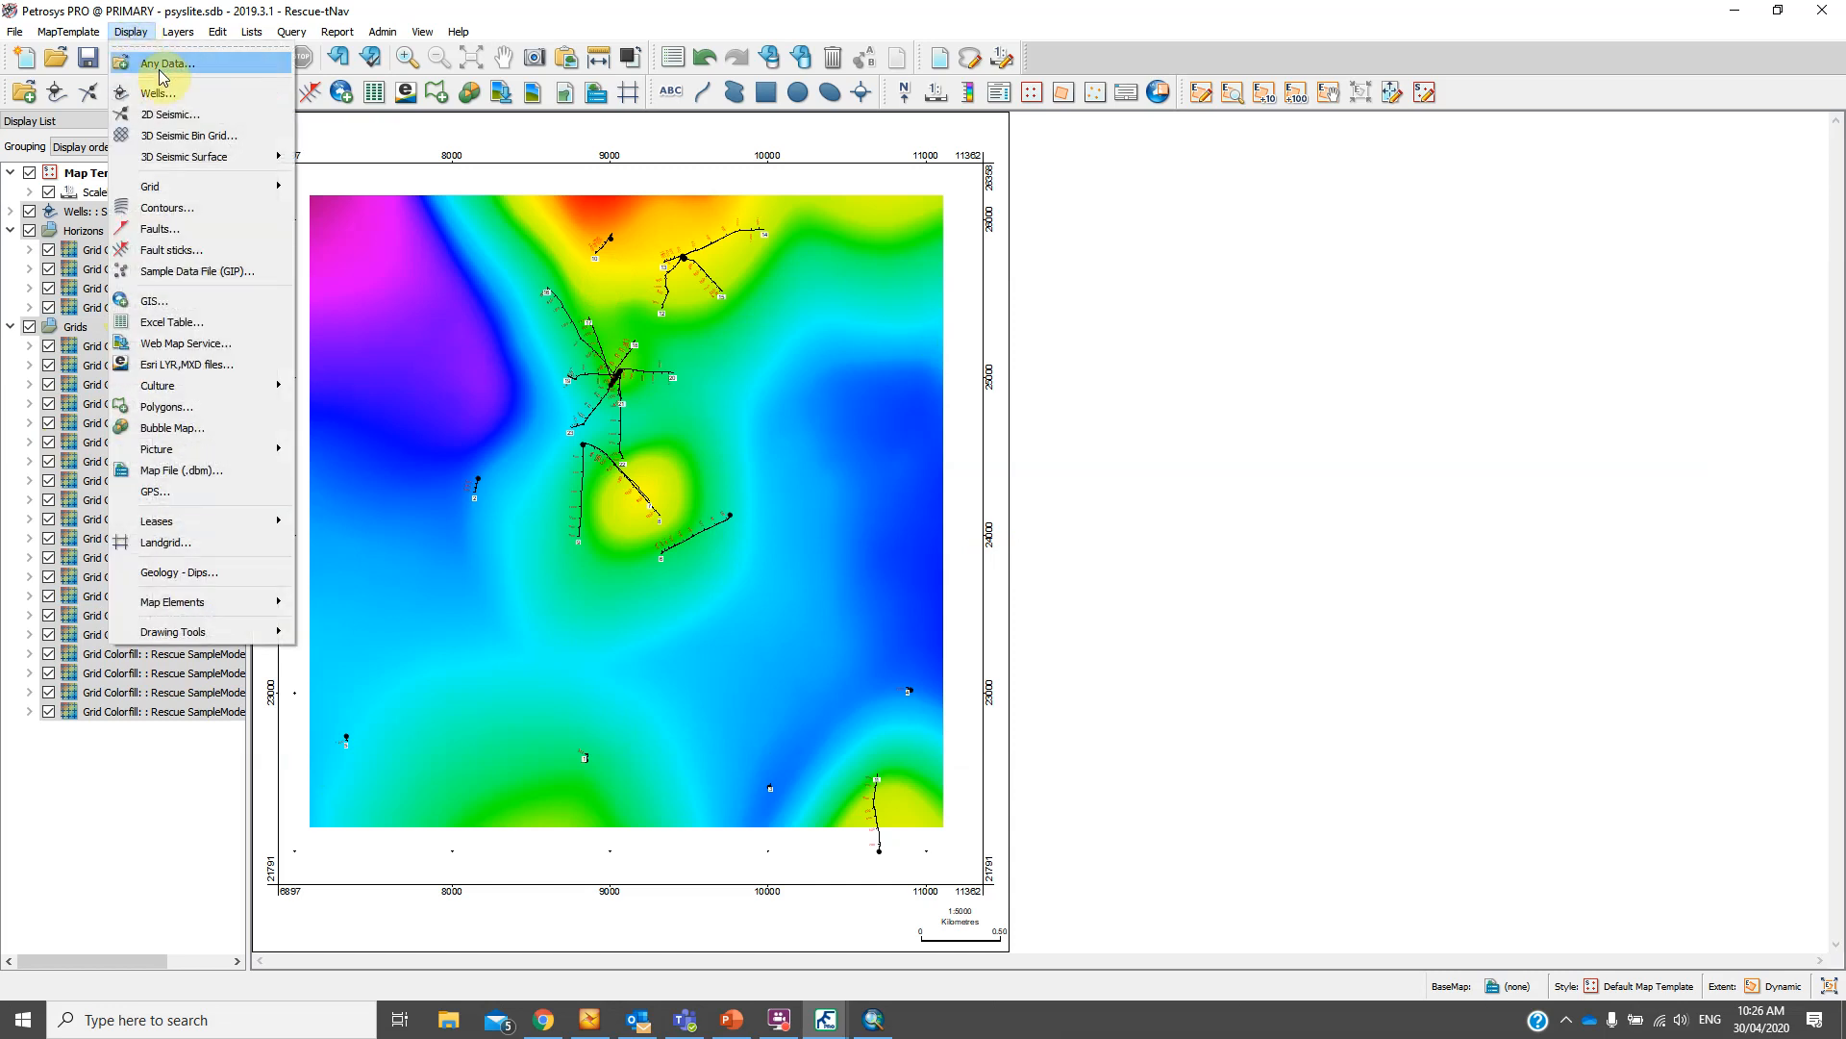
pyautogui.click(160, 65)
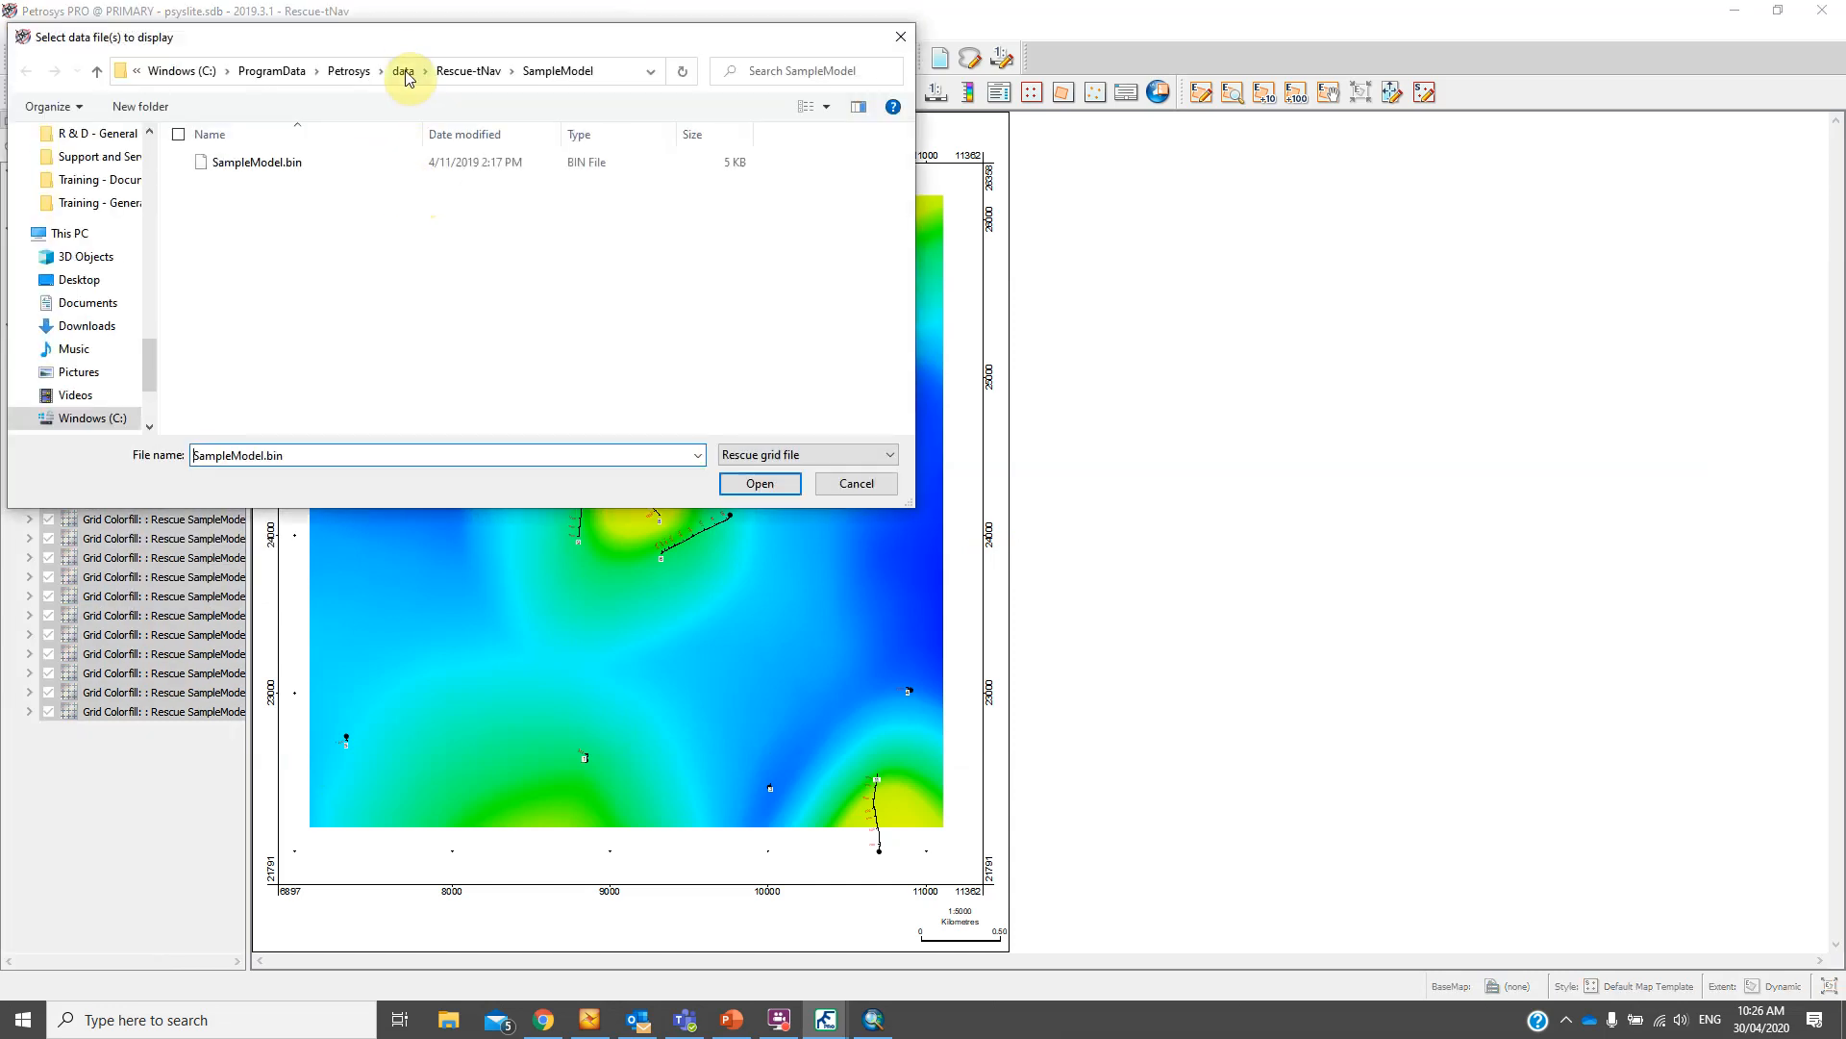
pyautogui.moveTo(408, 48); pyautogui.dragTo(859, 145)
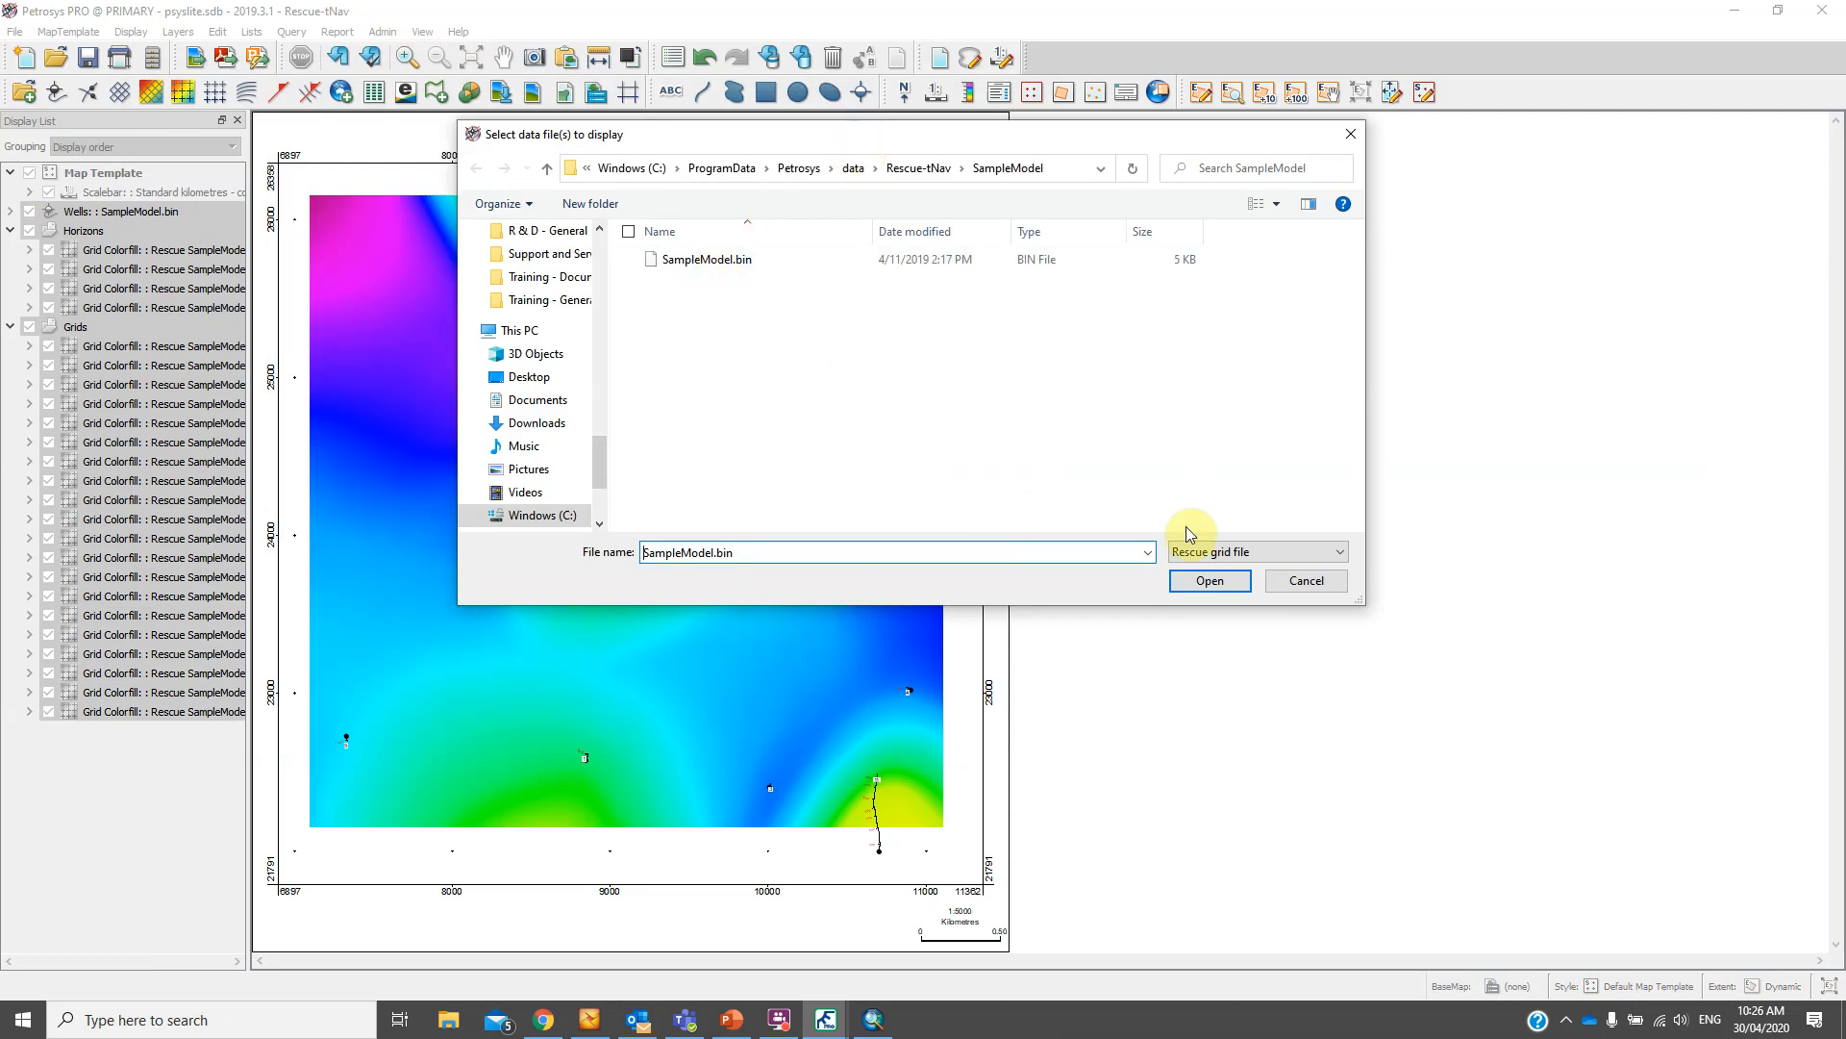
pyautogui.click(1238, 551)
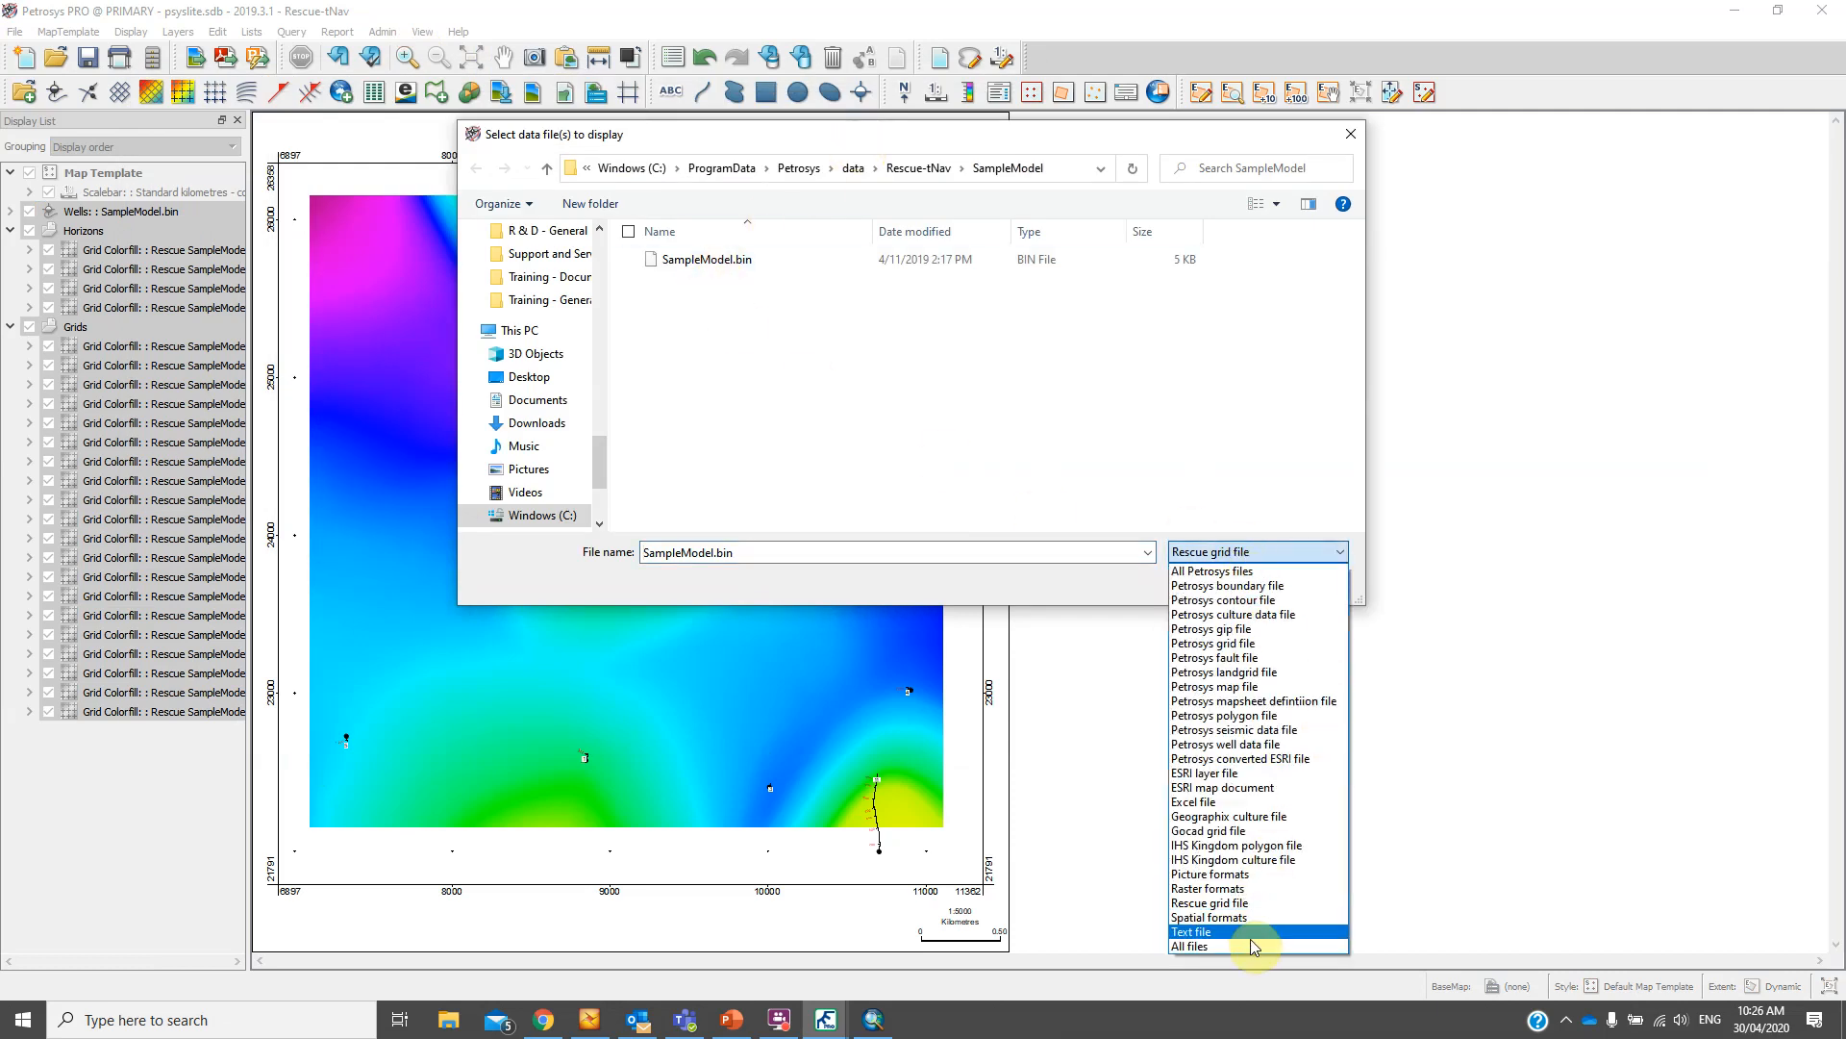
pyautogui.click(1212, 904)
pyautogui.doubleClick(699, 261)
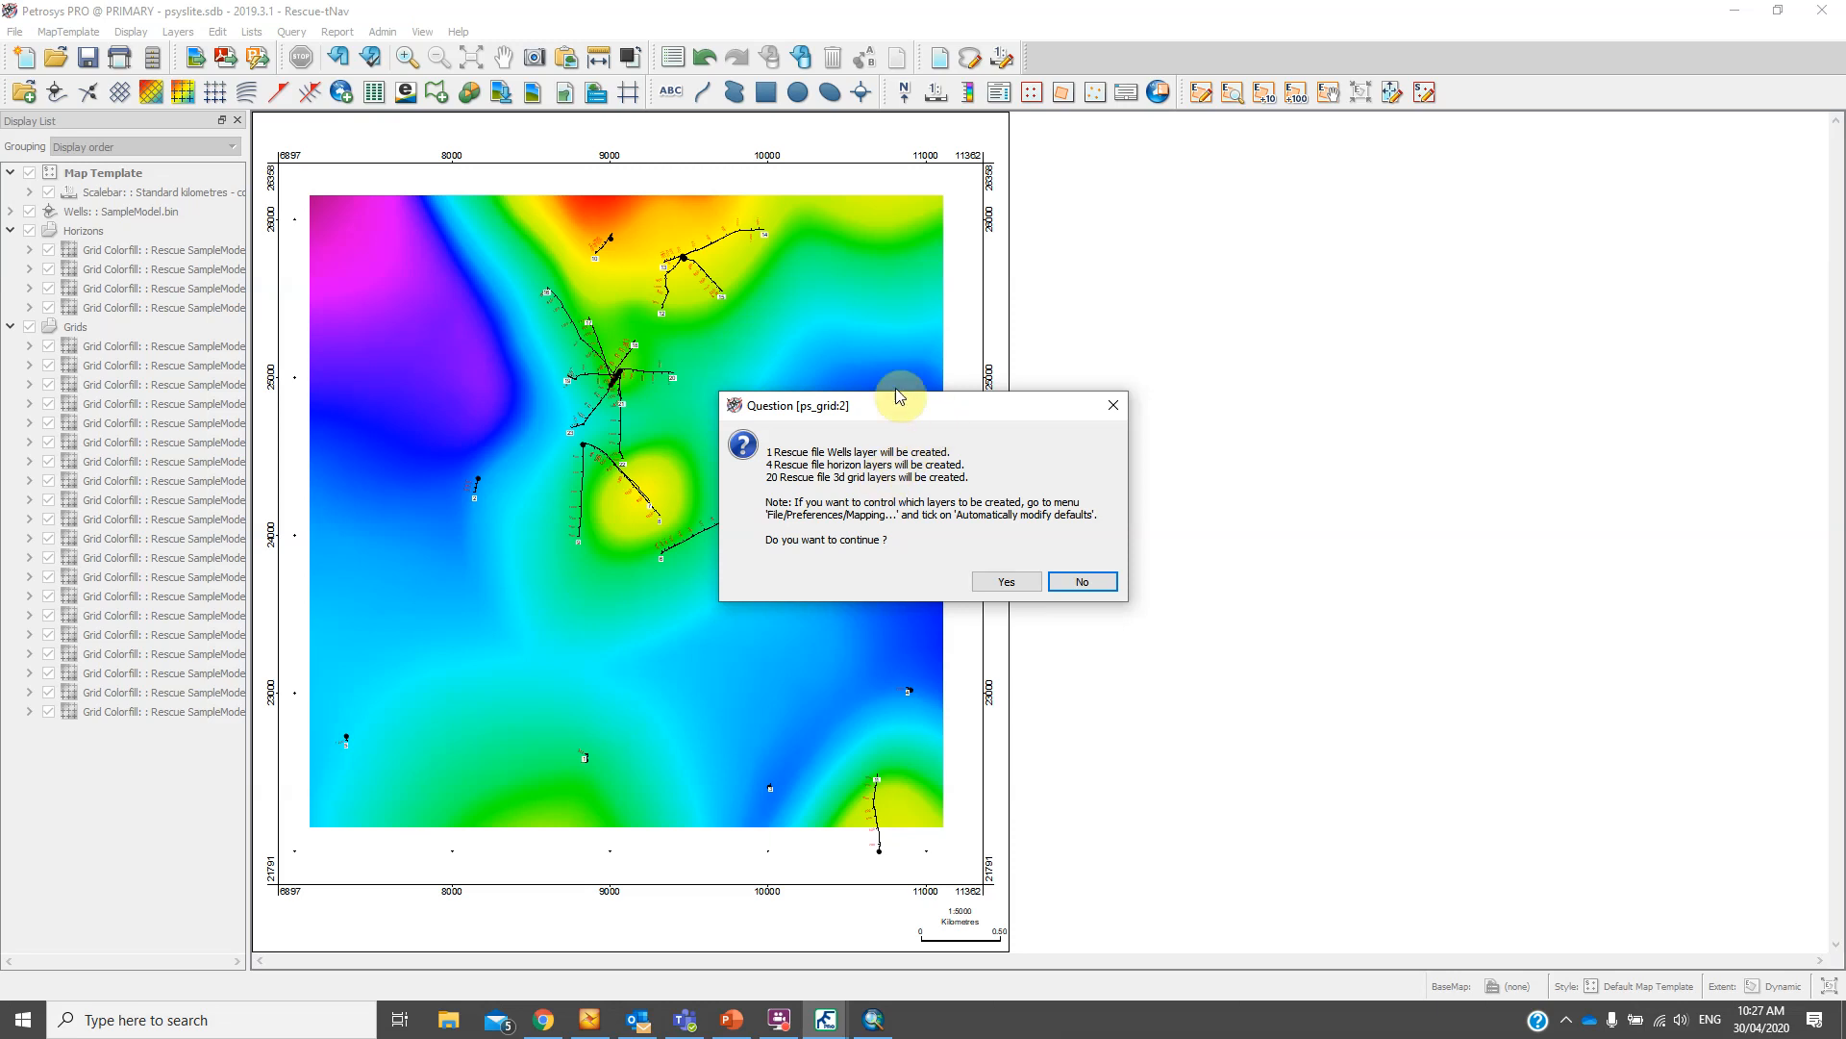
pyautogui.click(1084, 583)
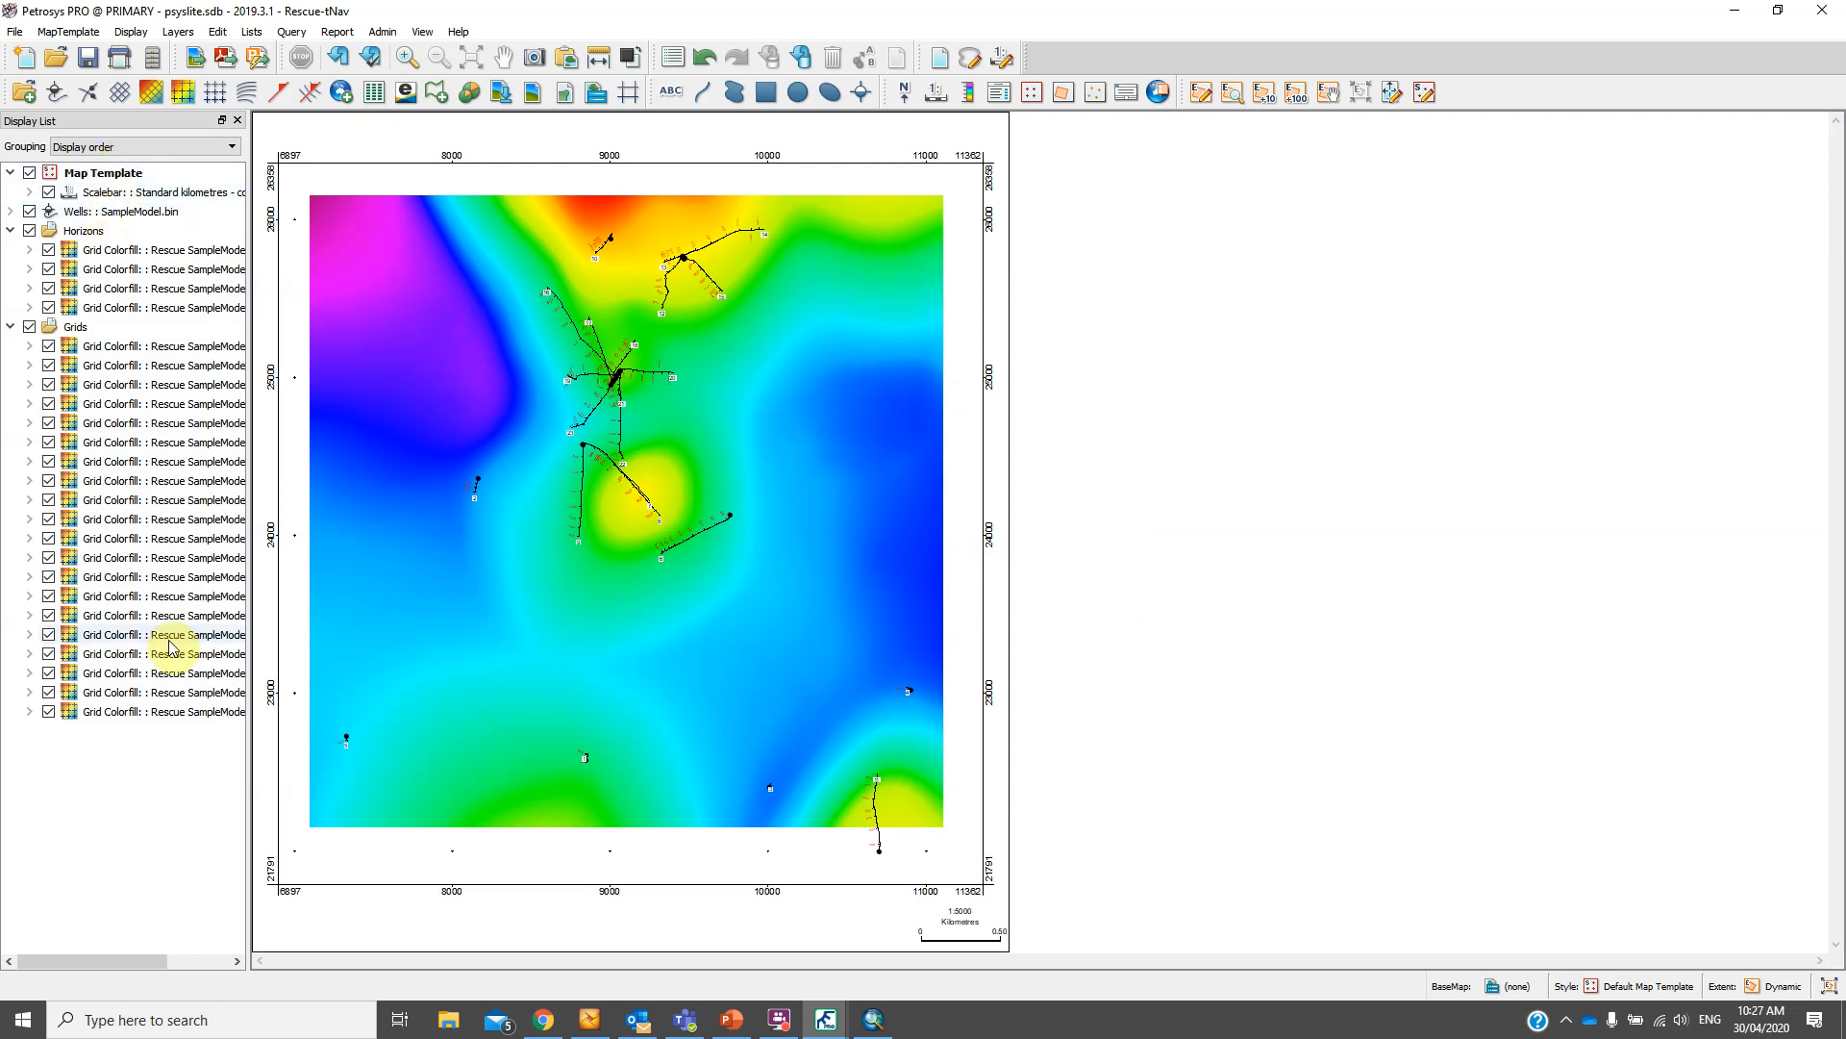
# Minimize the map window, launch the 3D Viewer from the Petrosys PRO launcher, and maximize the viewer
pyautogui.moveTo(176, 674)
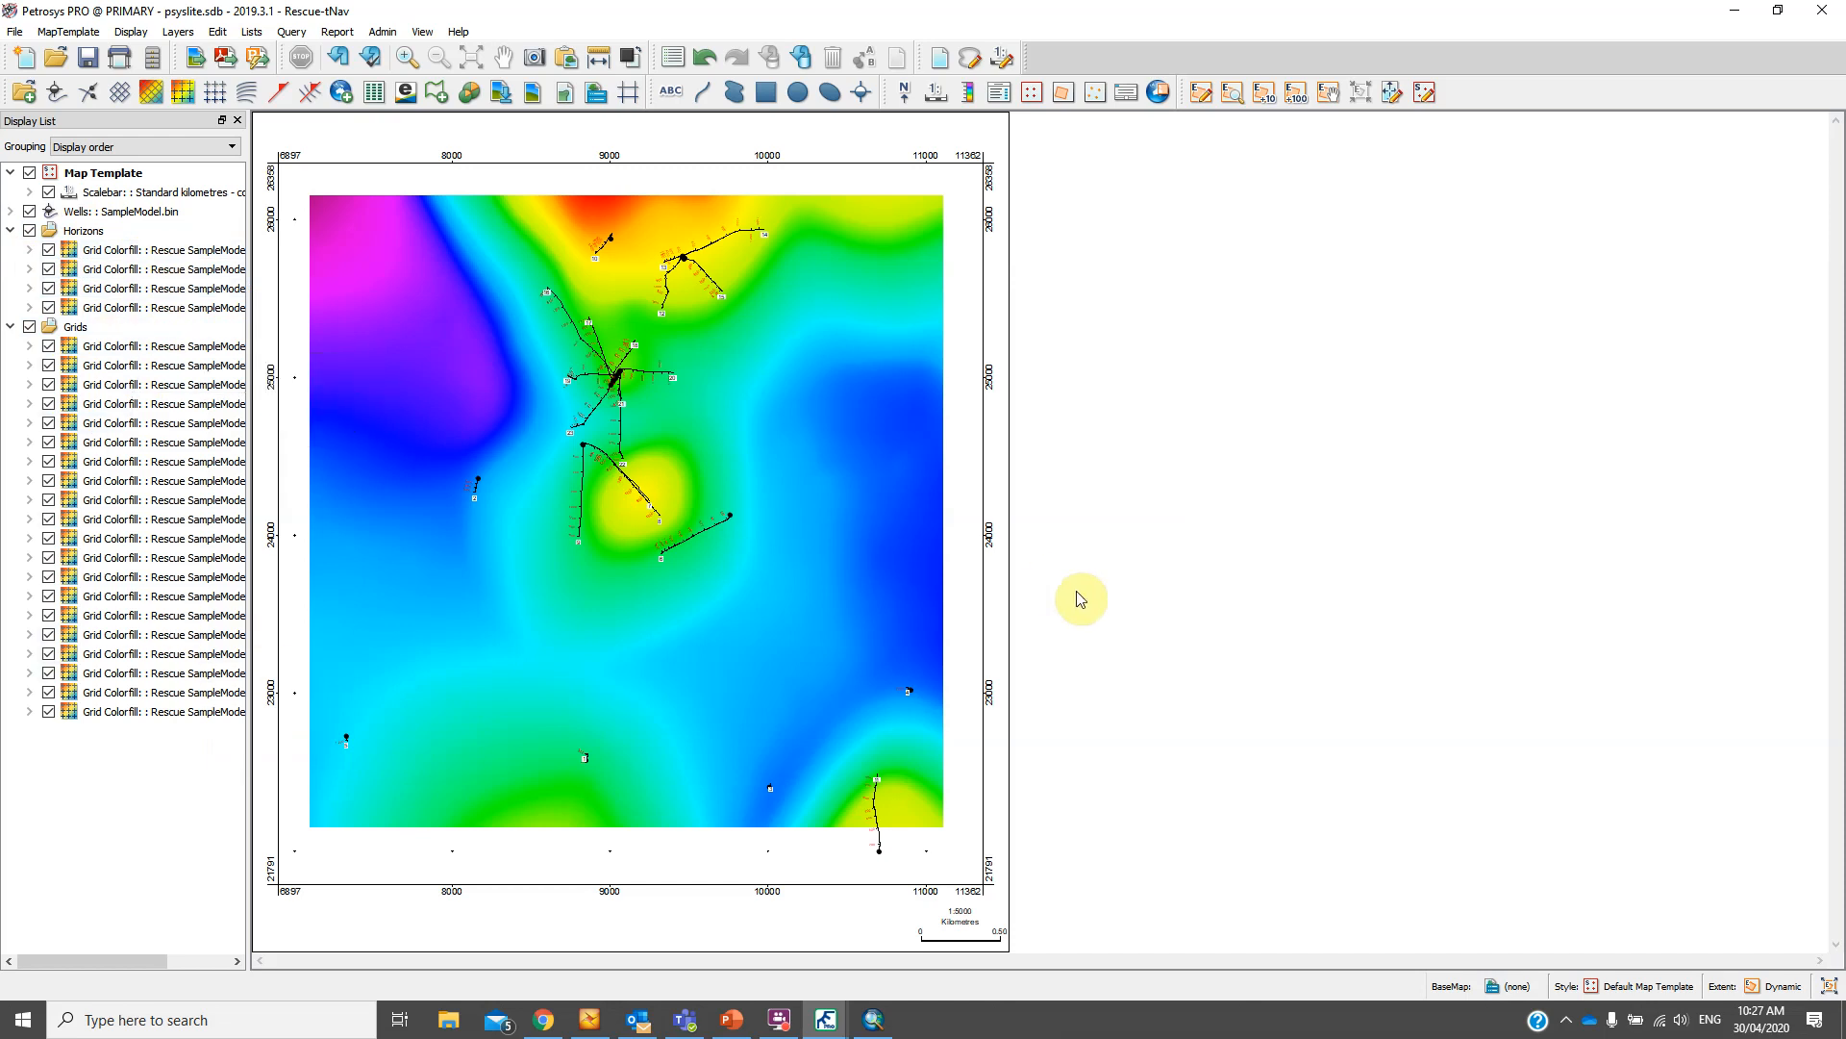
pyautogui.click(1739, 23)
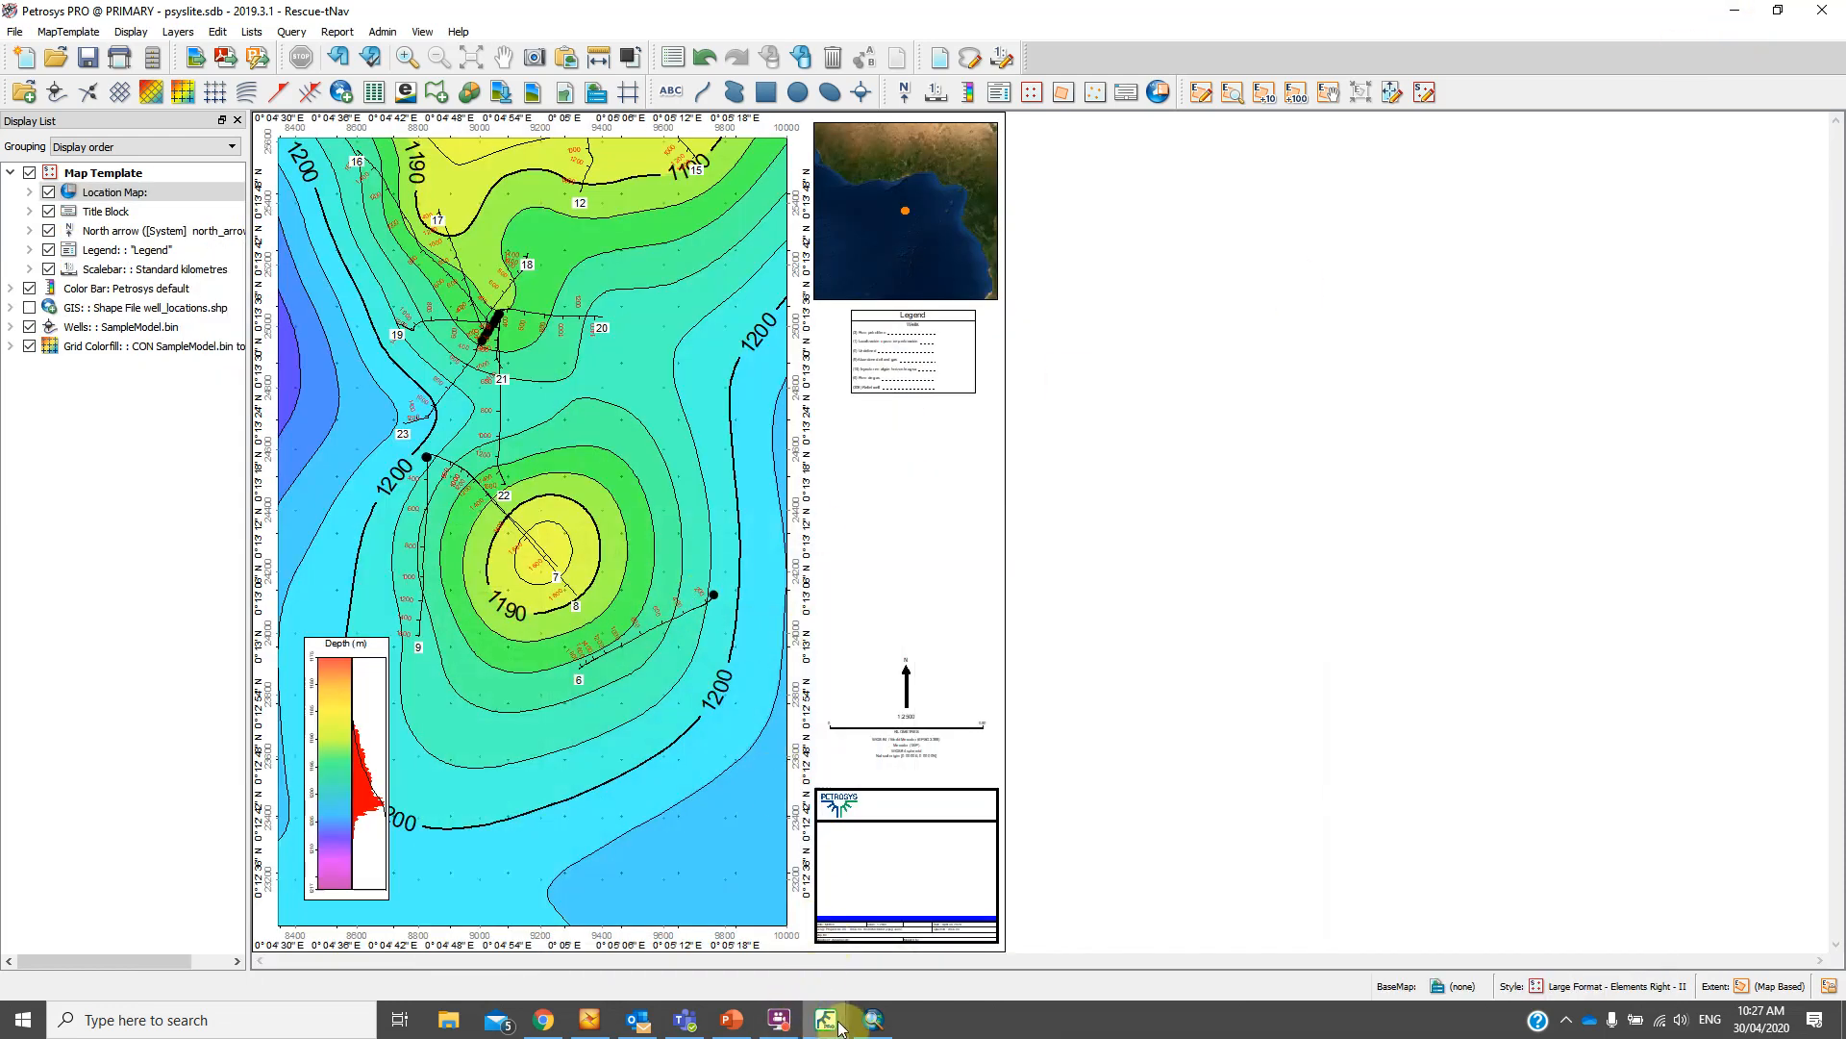
pyautogui.moveTo(839, 1025)
pyautogui.click(623, 954)
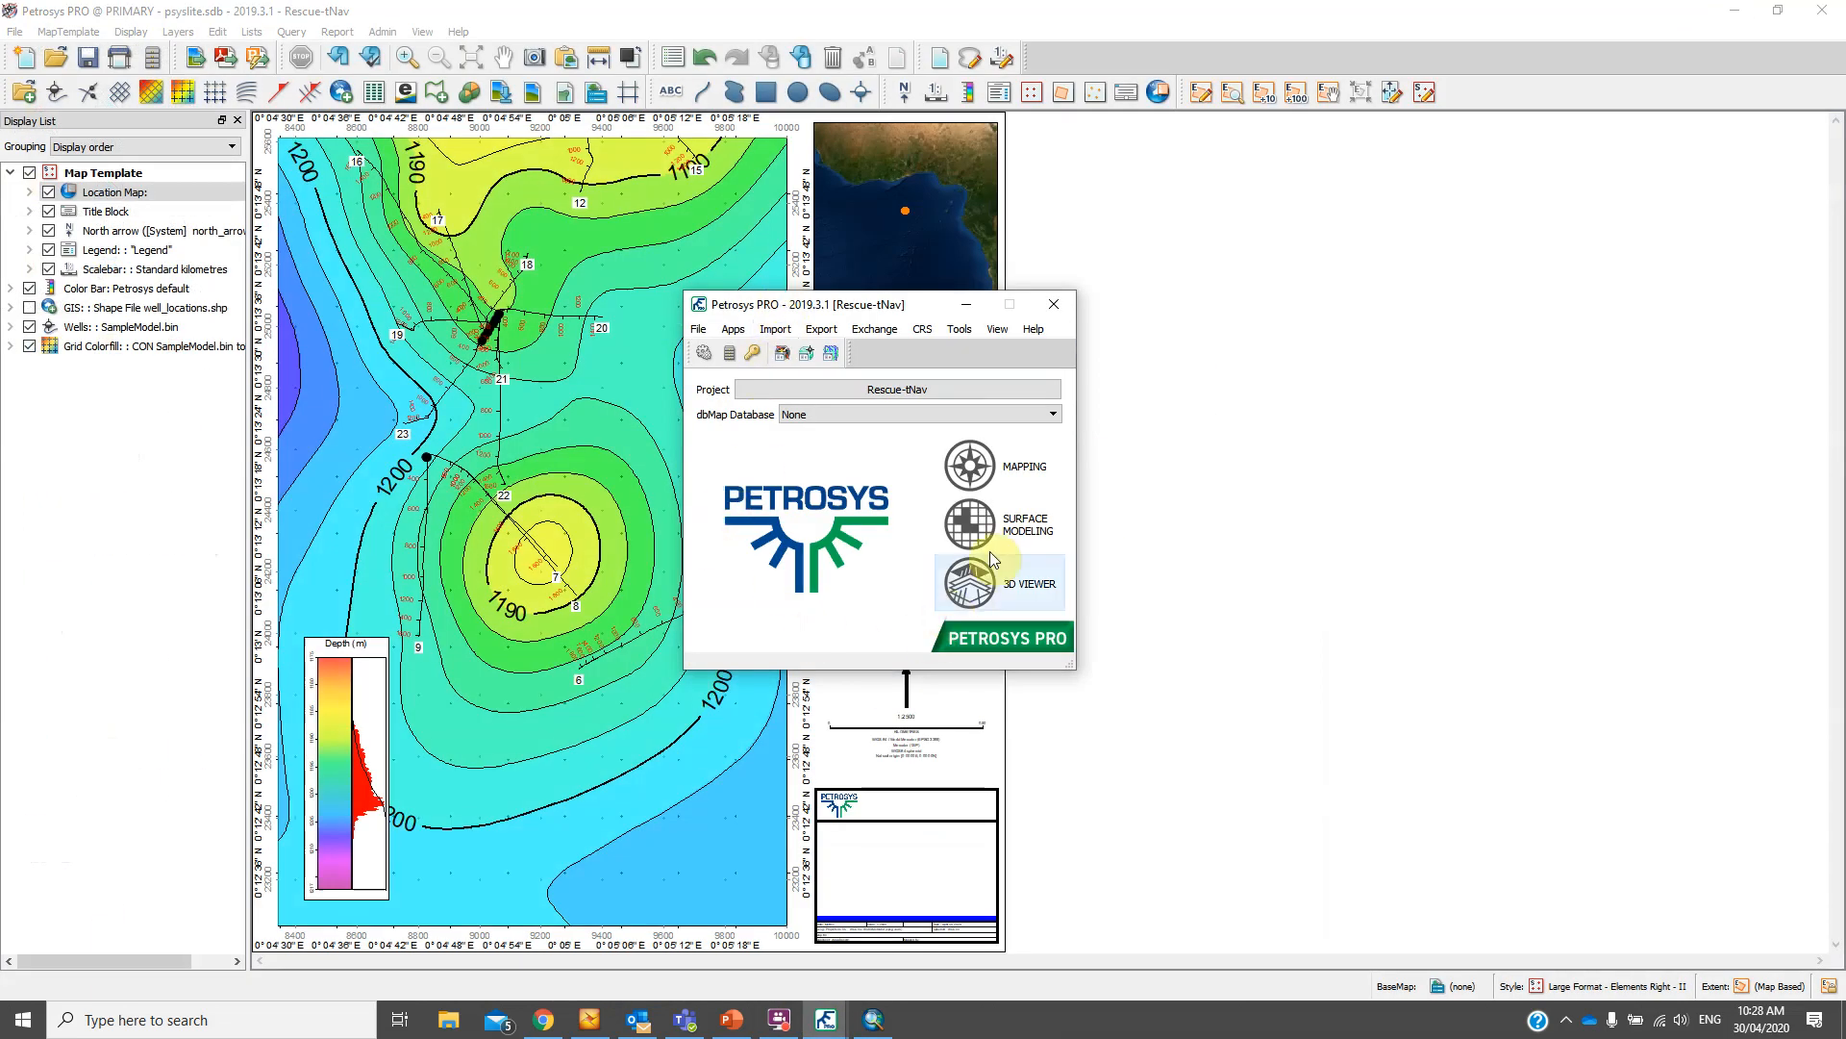
pyautogui.click(1003, 587)
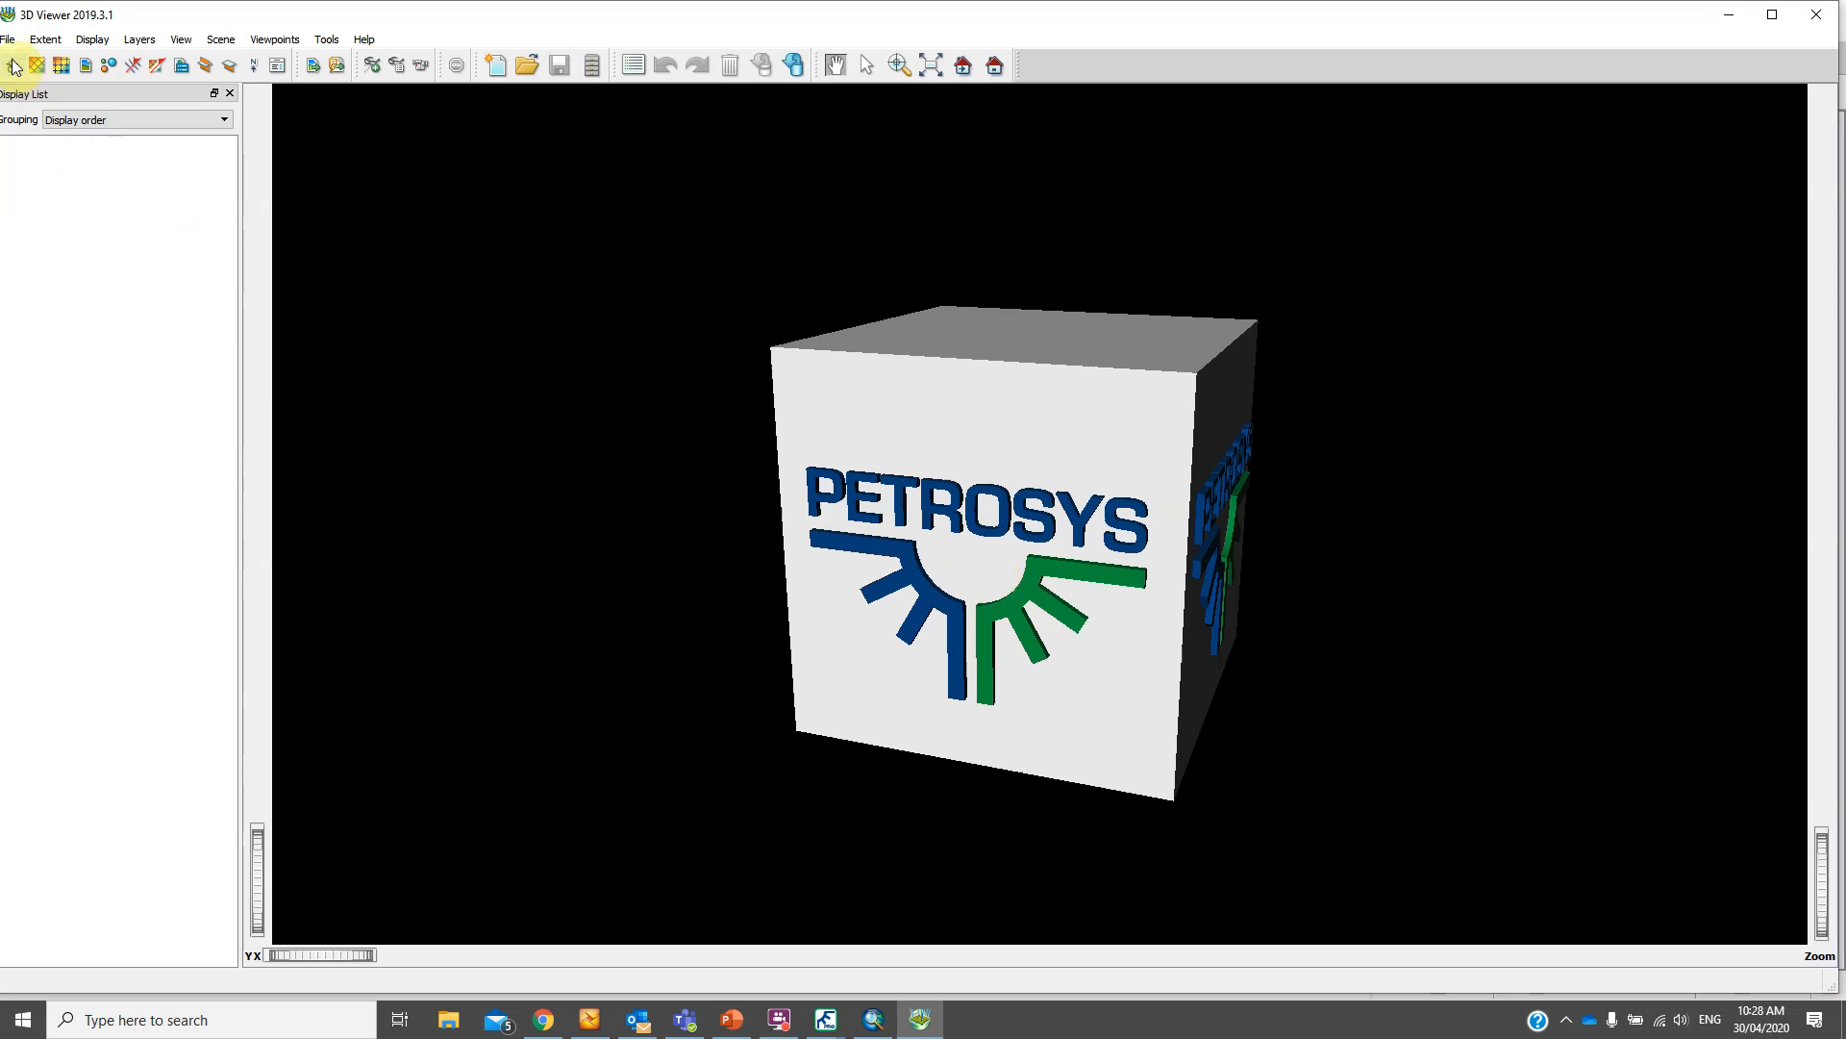
pyautogui.click(1774, 24)
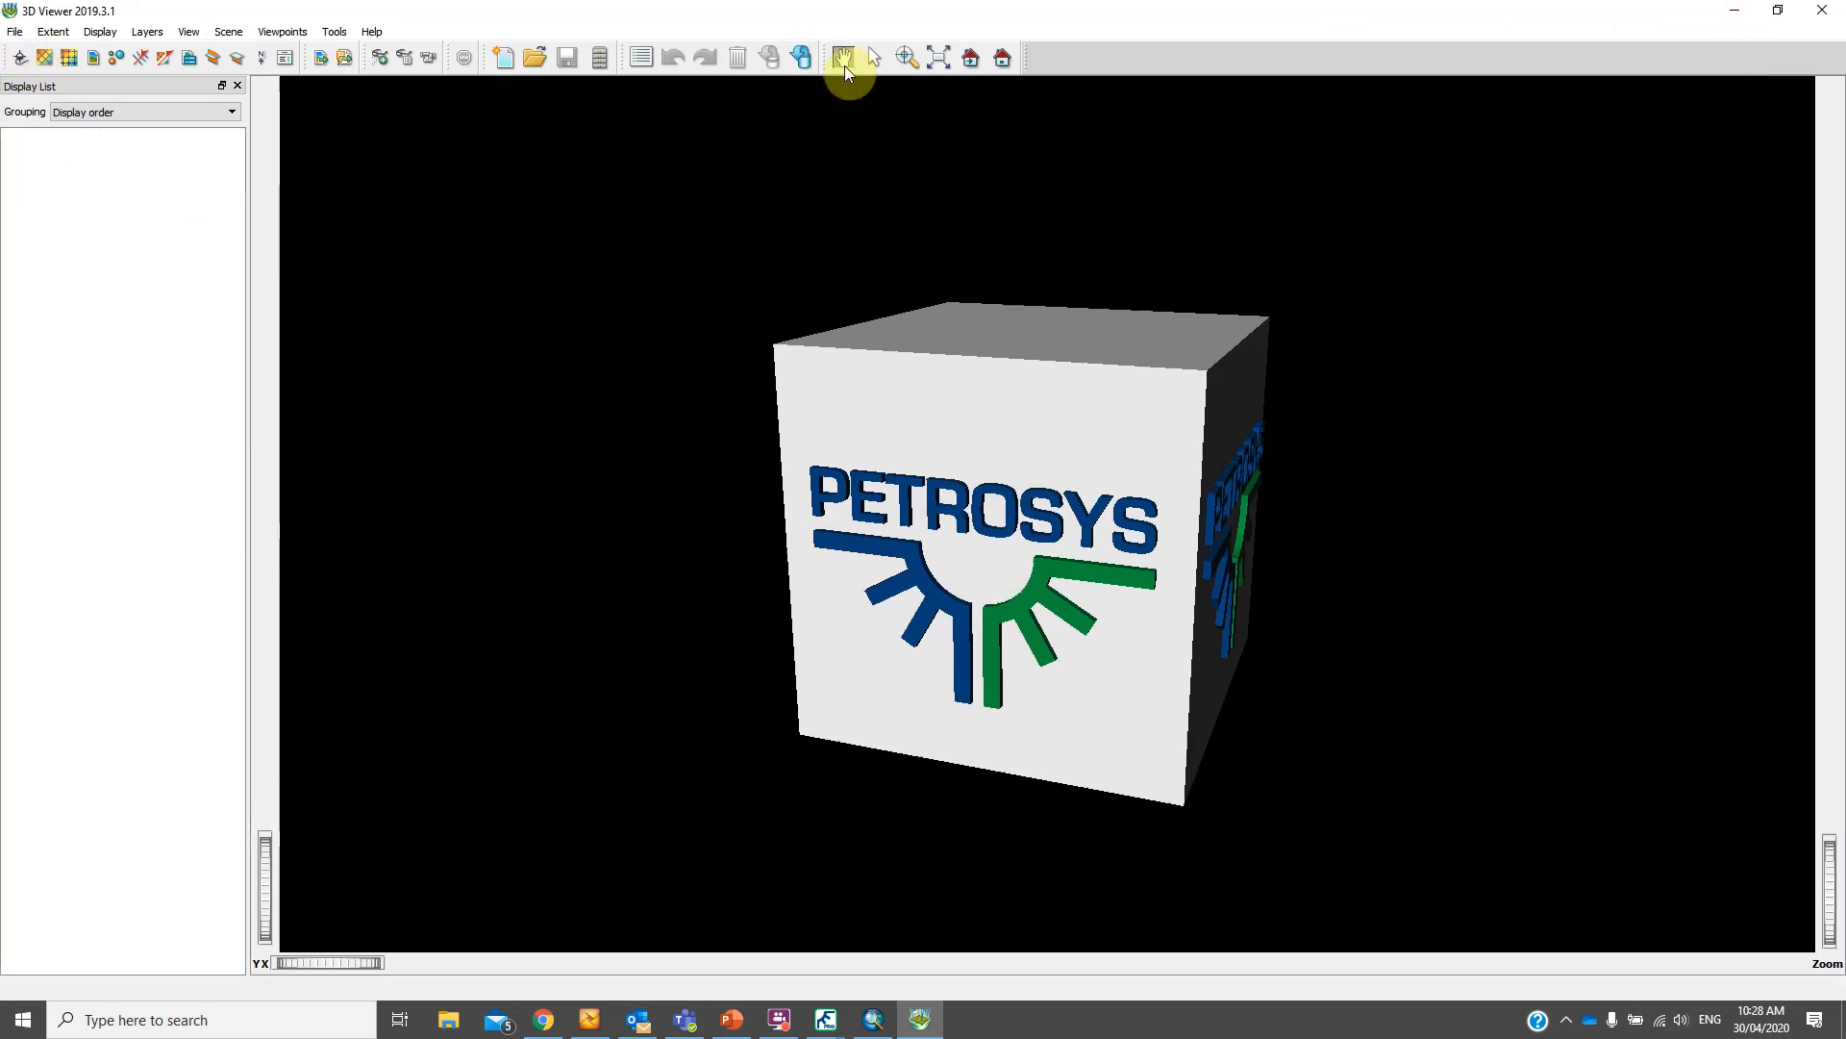
# Open the recent scene Rescue_webinar.3dm and examine its wells and SampleModel.bin grids from the side
pyautogui.click(14, 32)
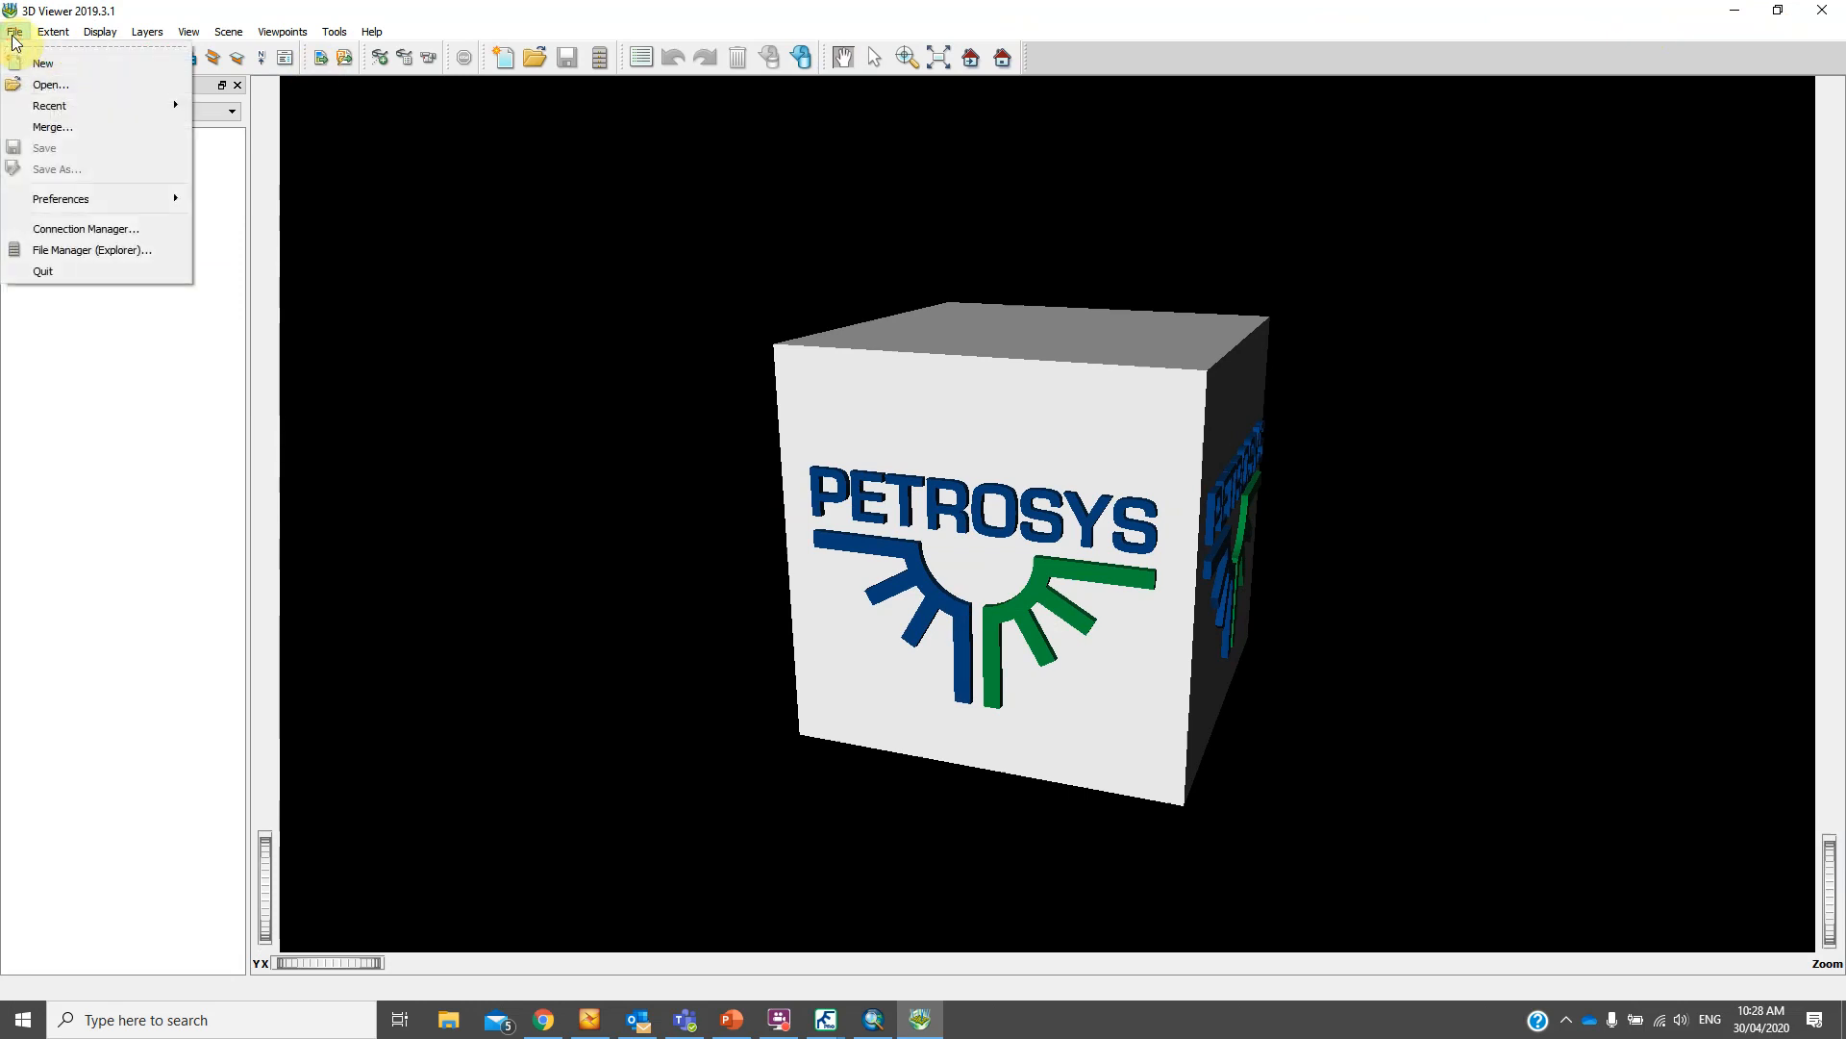
pyautogui.moveTo(46, 114)
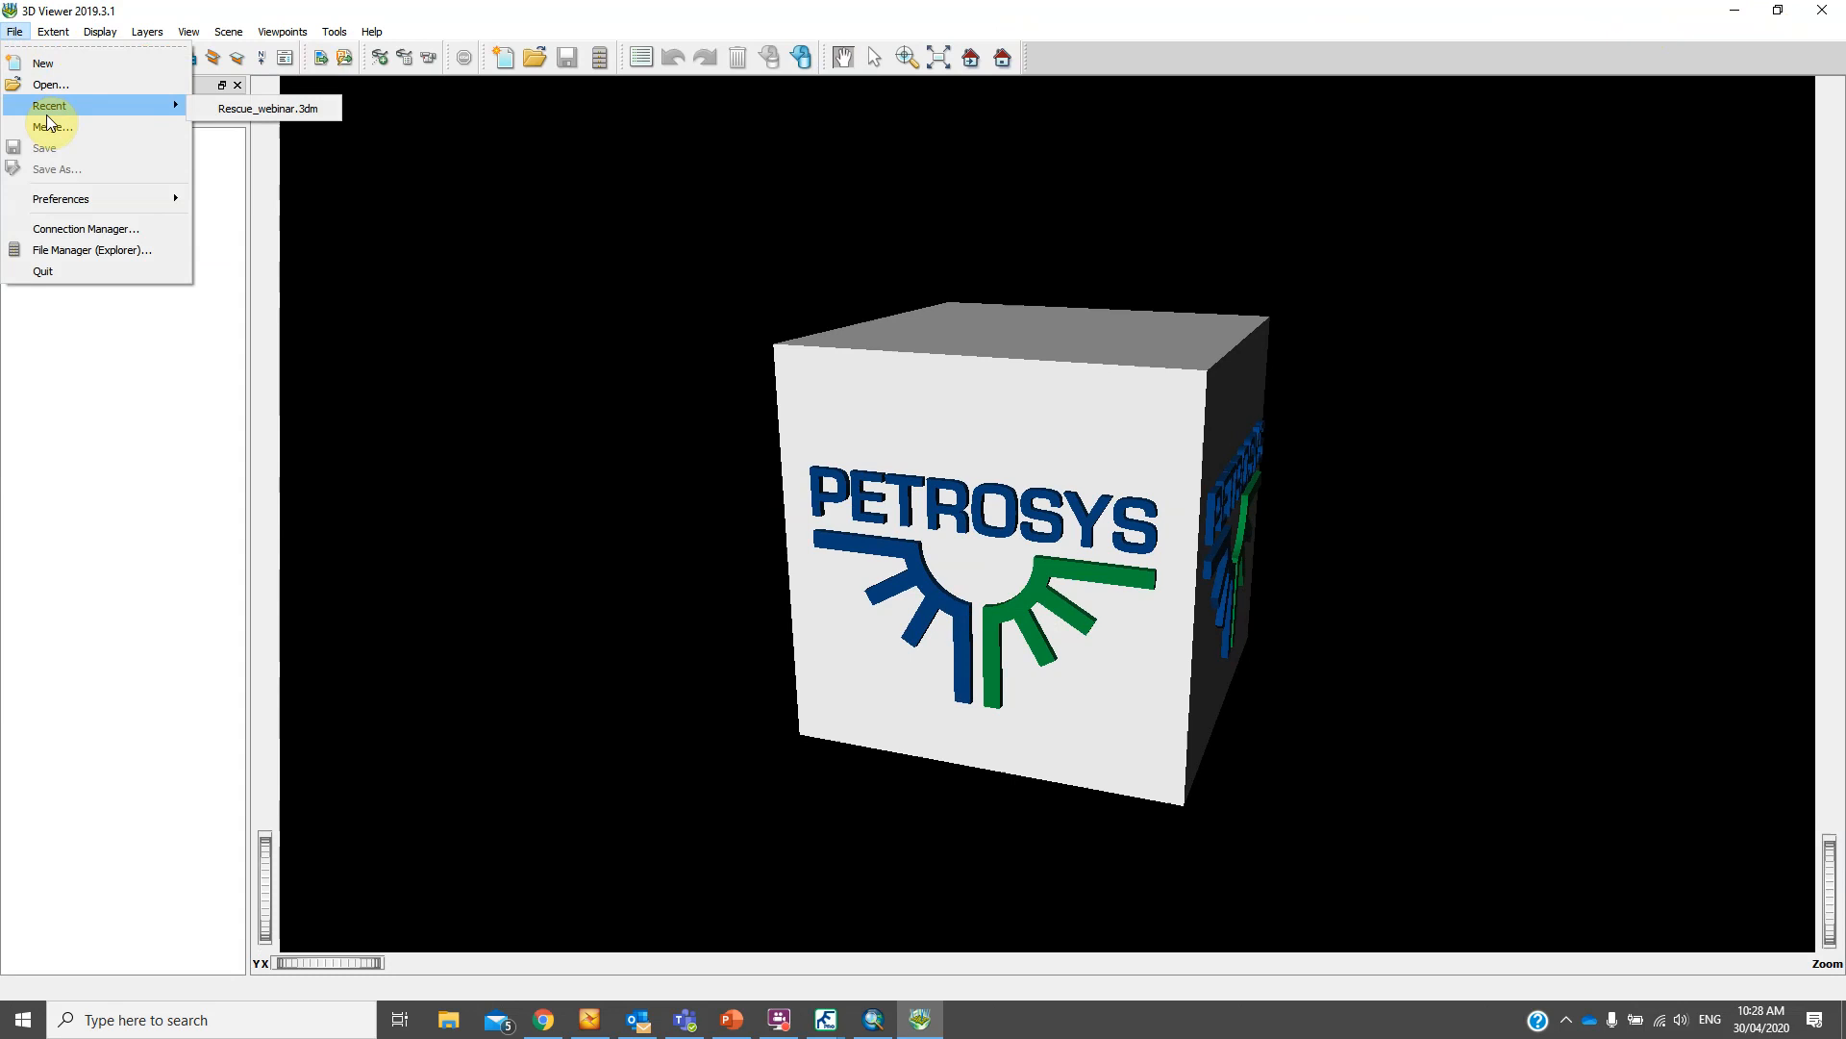
pyautogui.click(202, 108)
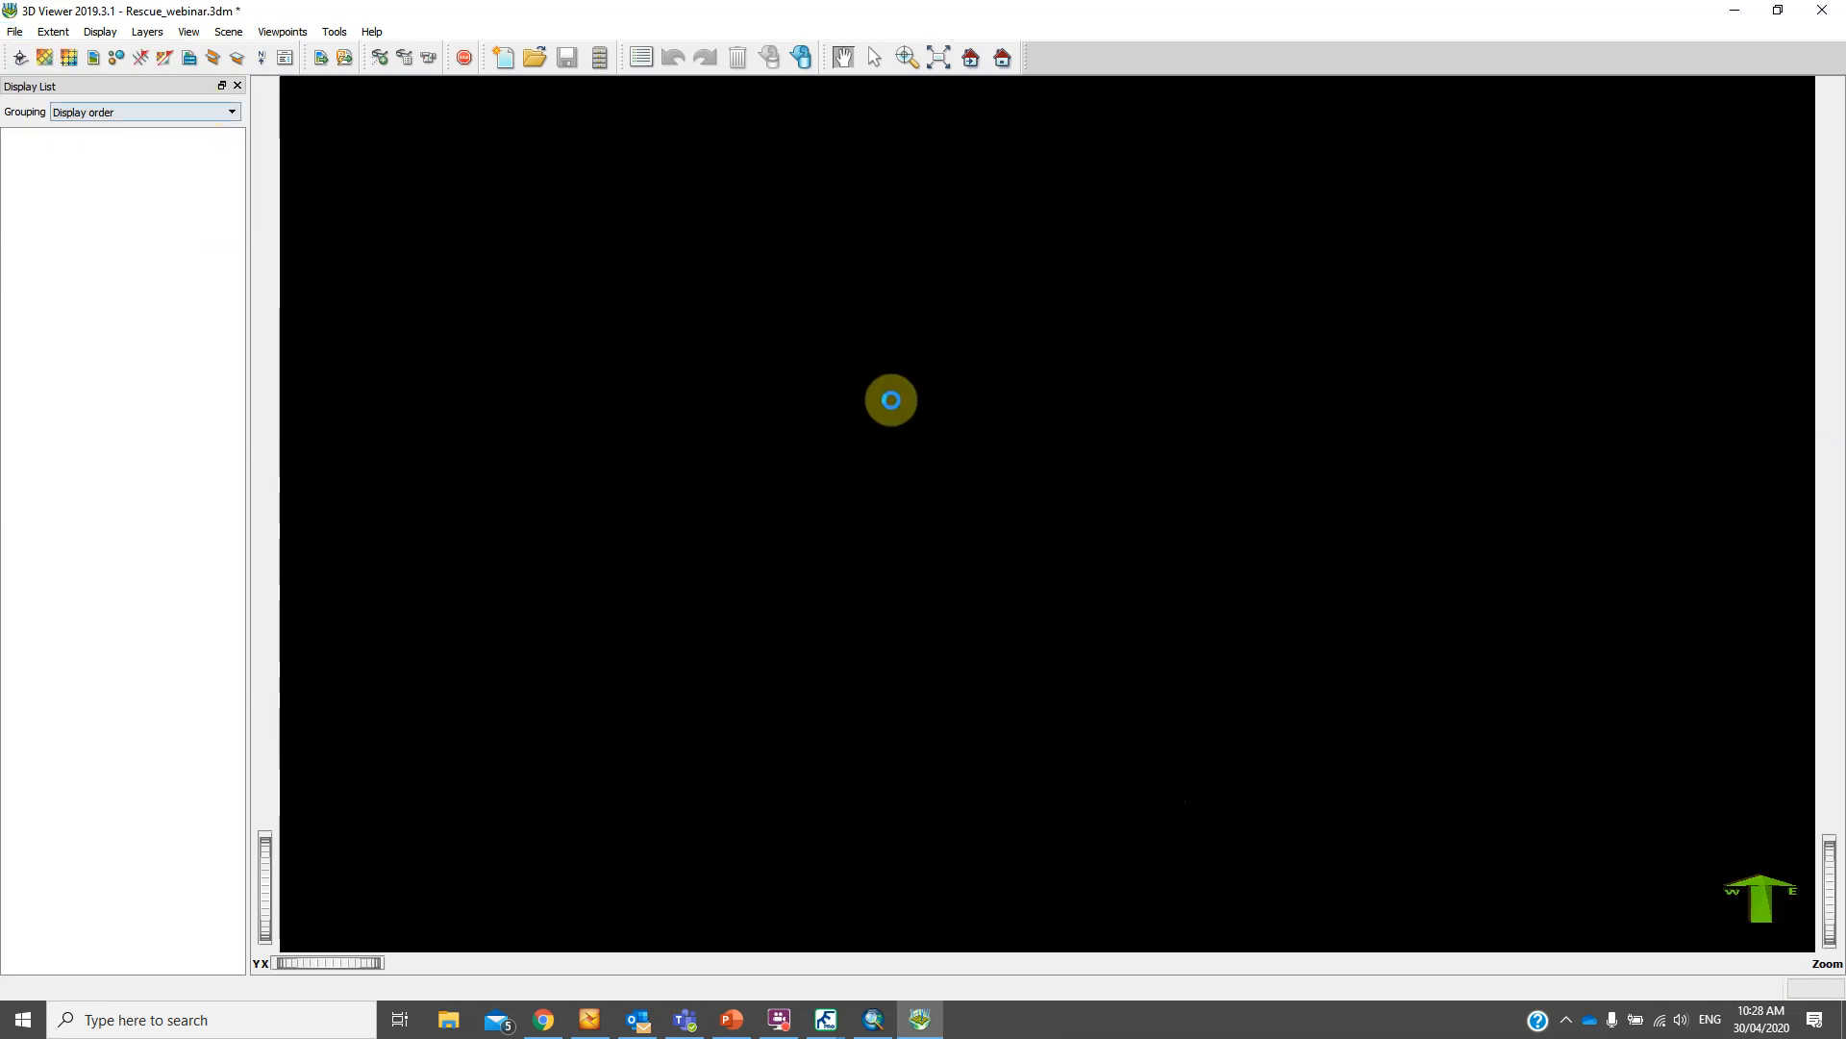
pyautogui.moveTo(902, 590); pyautogui.dragTo(833, 560)
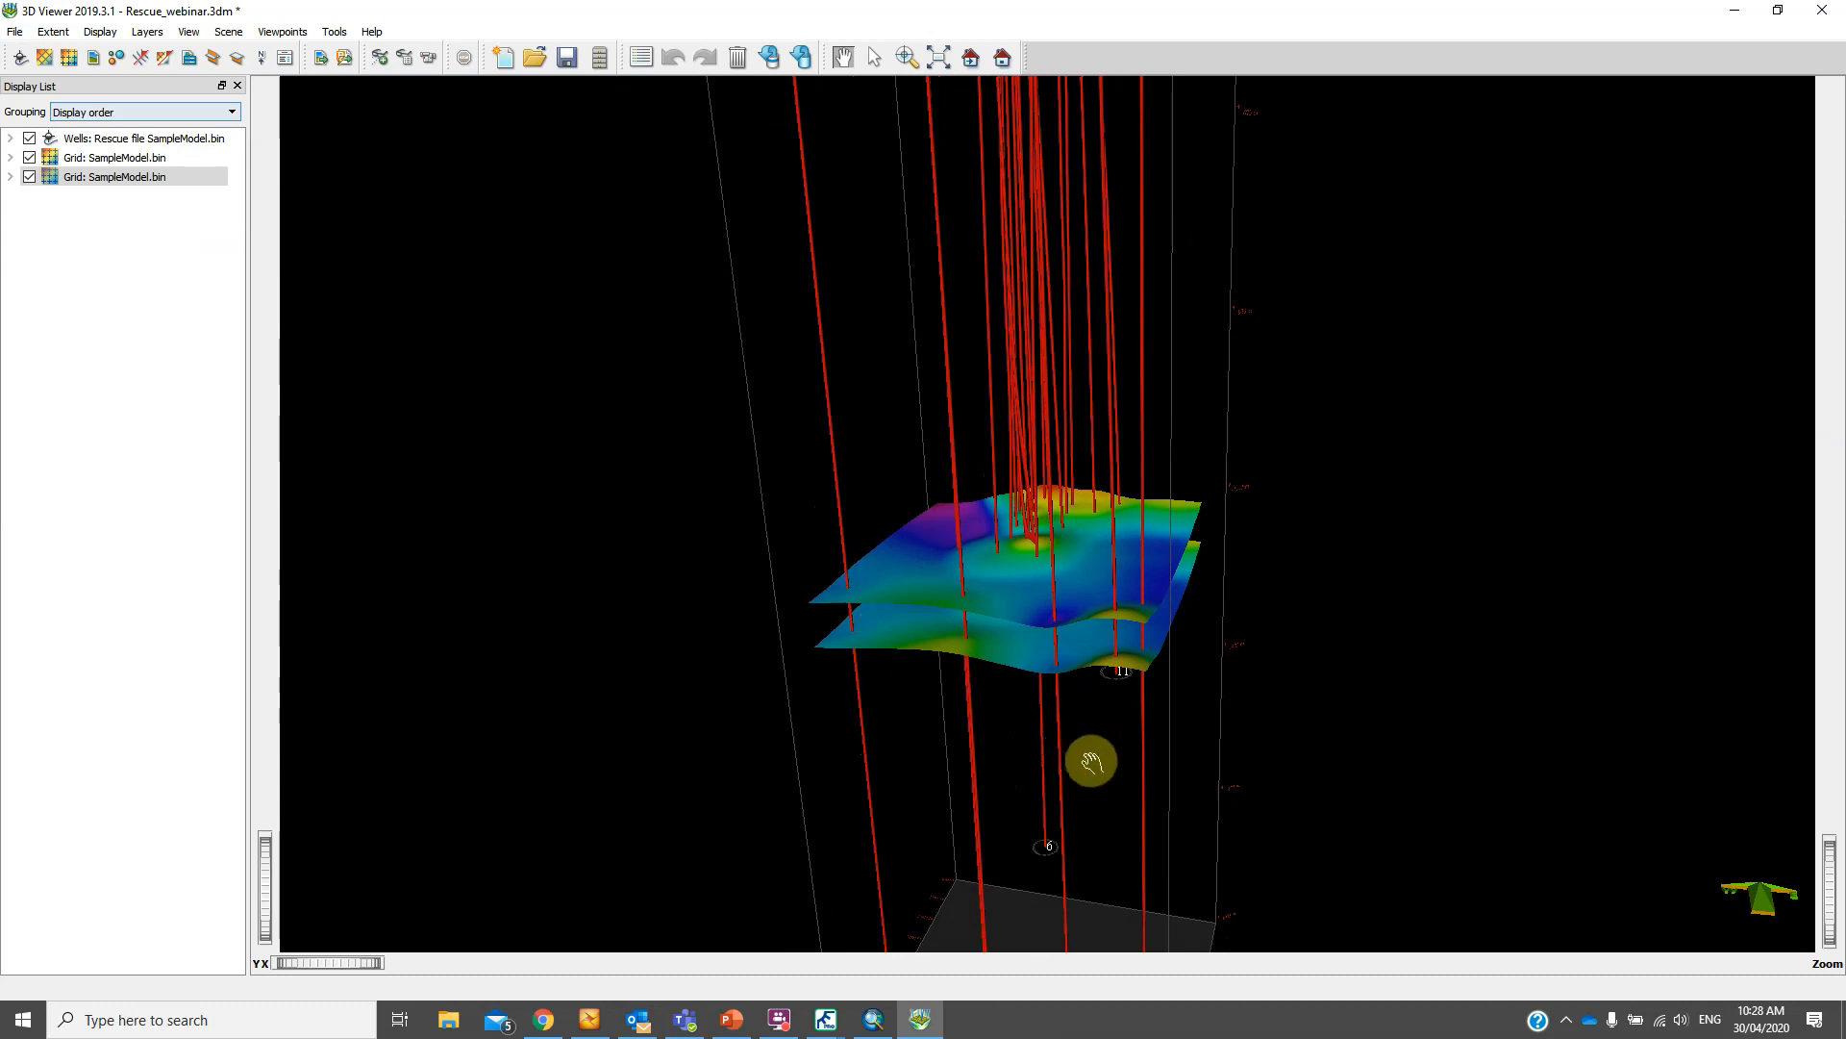
pyautogui.moveTo(1097, 760); pyautogui.dragTo(943, 536)
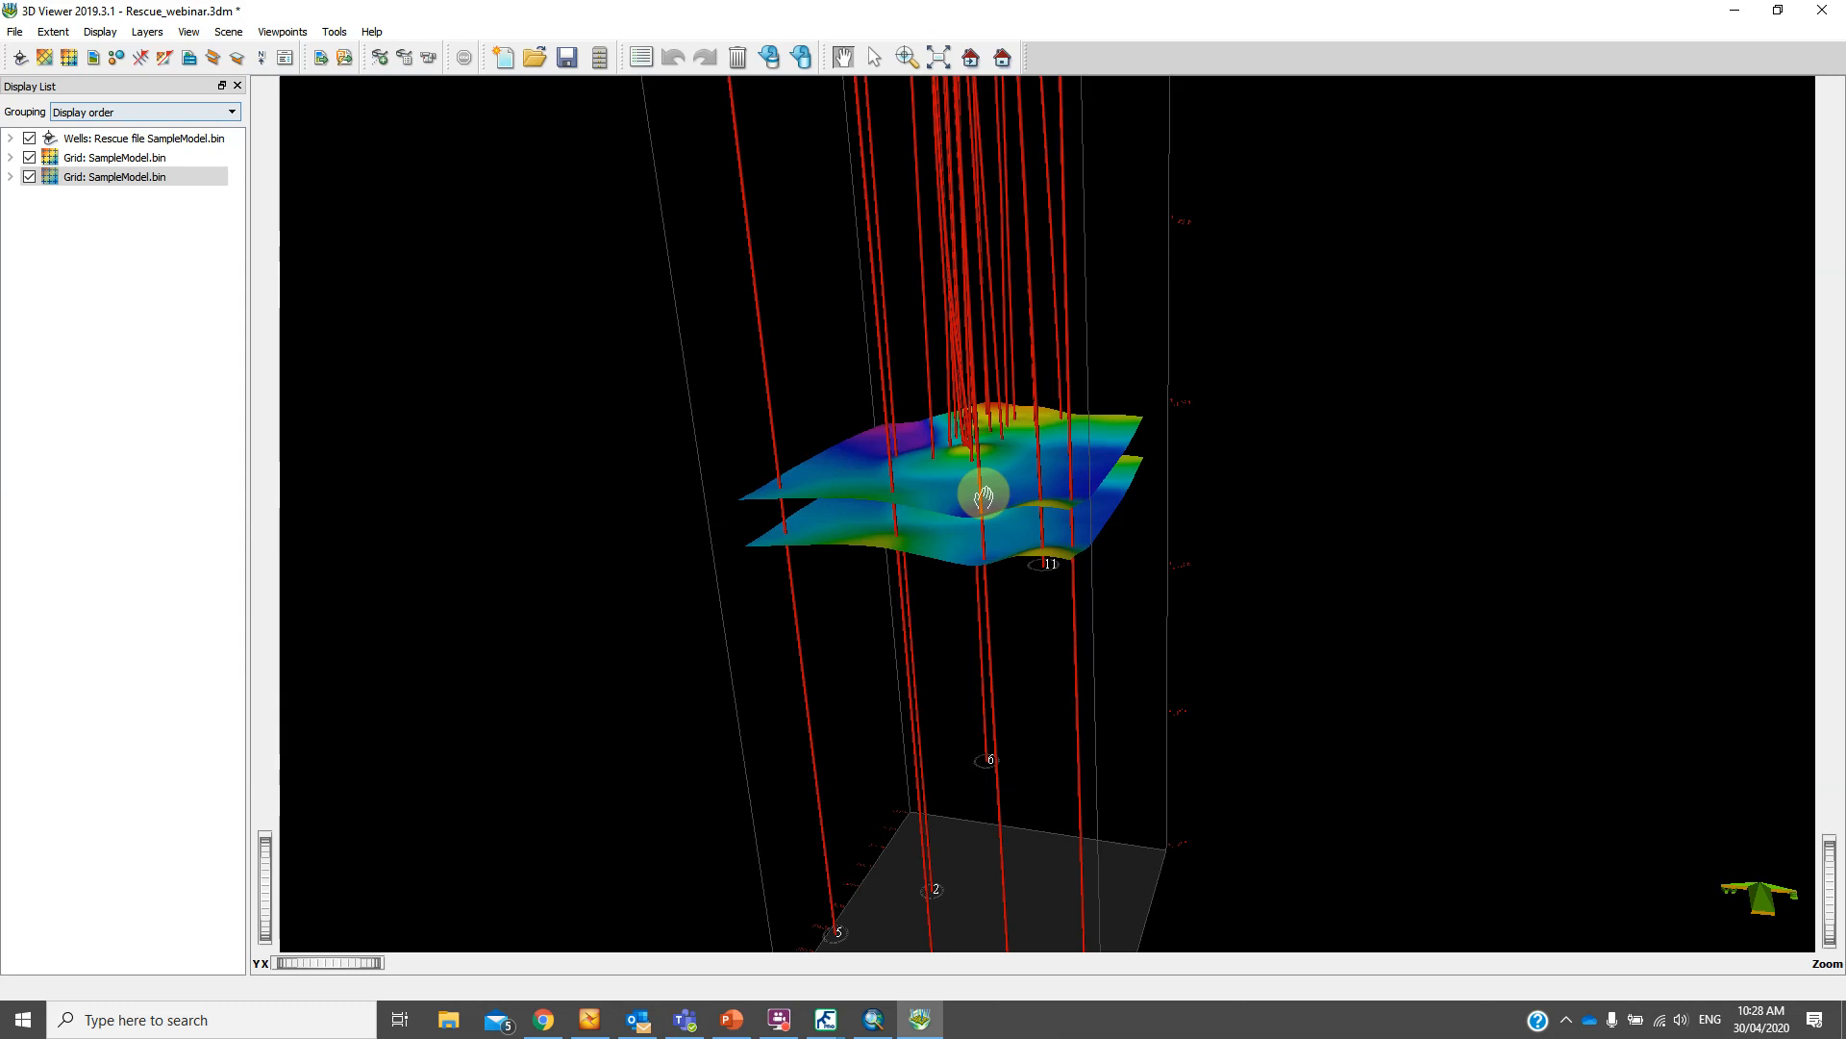
# Examine the display settings and available data sources of the Rescue file wells layer, keeping Rescue file as the source
pyautogui.doubleClick(88, 141)
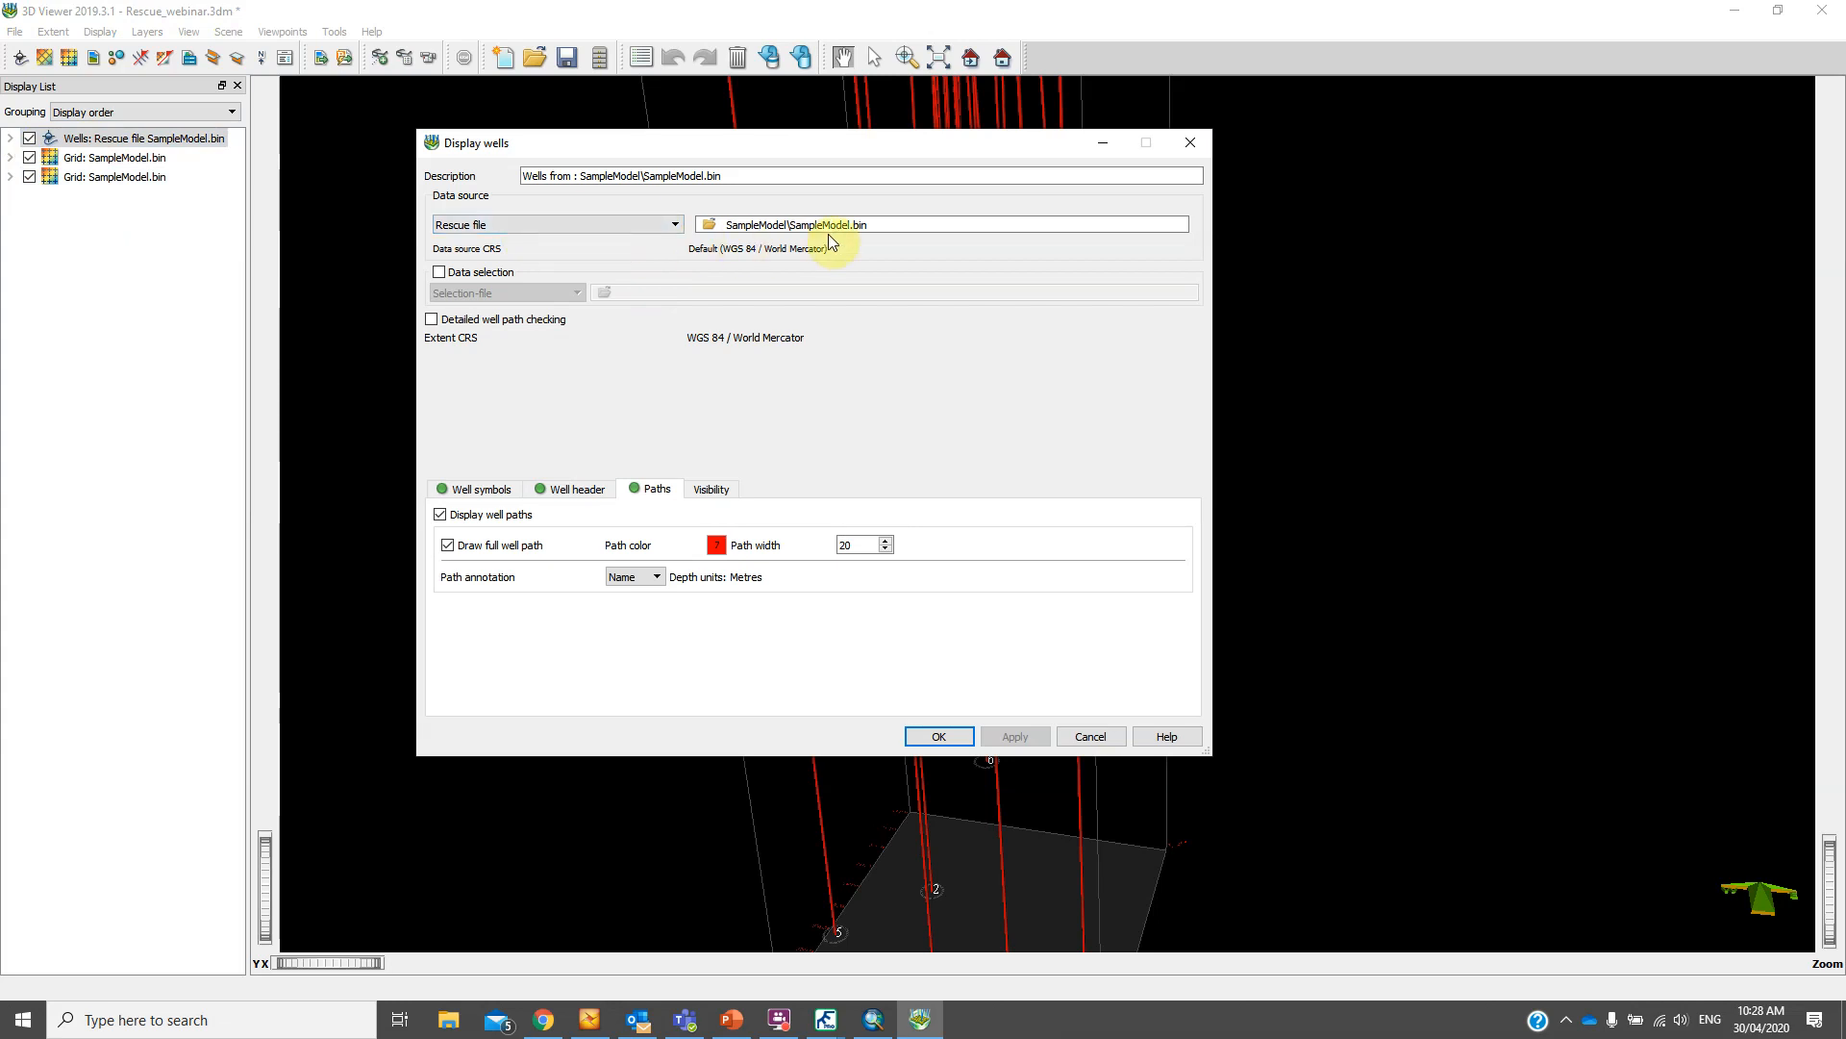
pyautogui.click(621, 226)
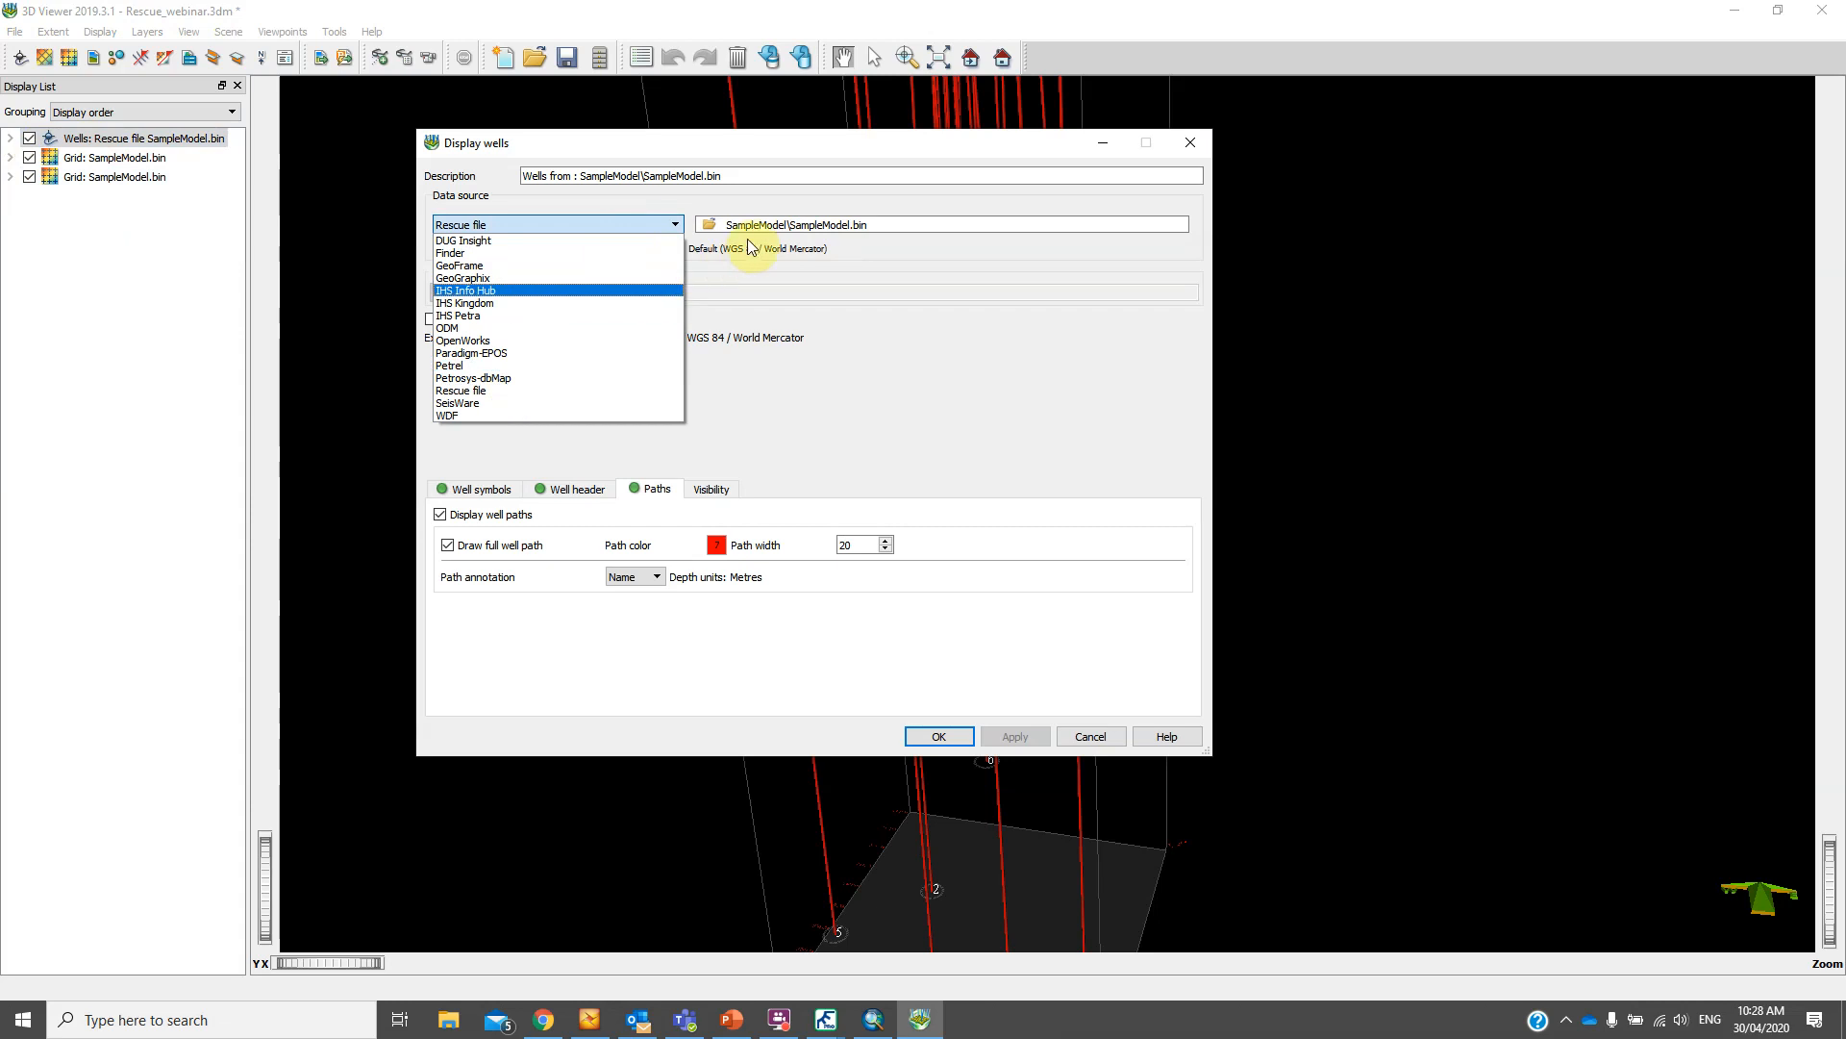
pyautogui.click(902, 210)
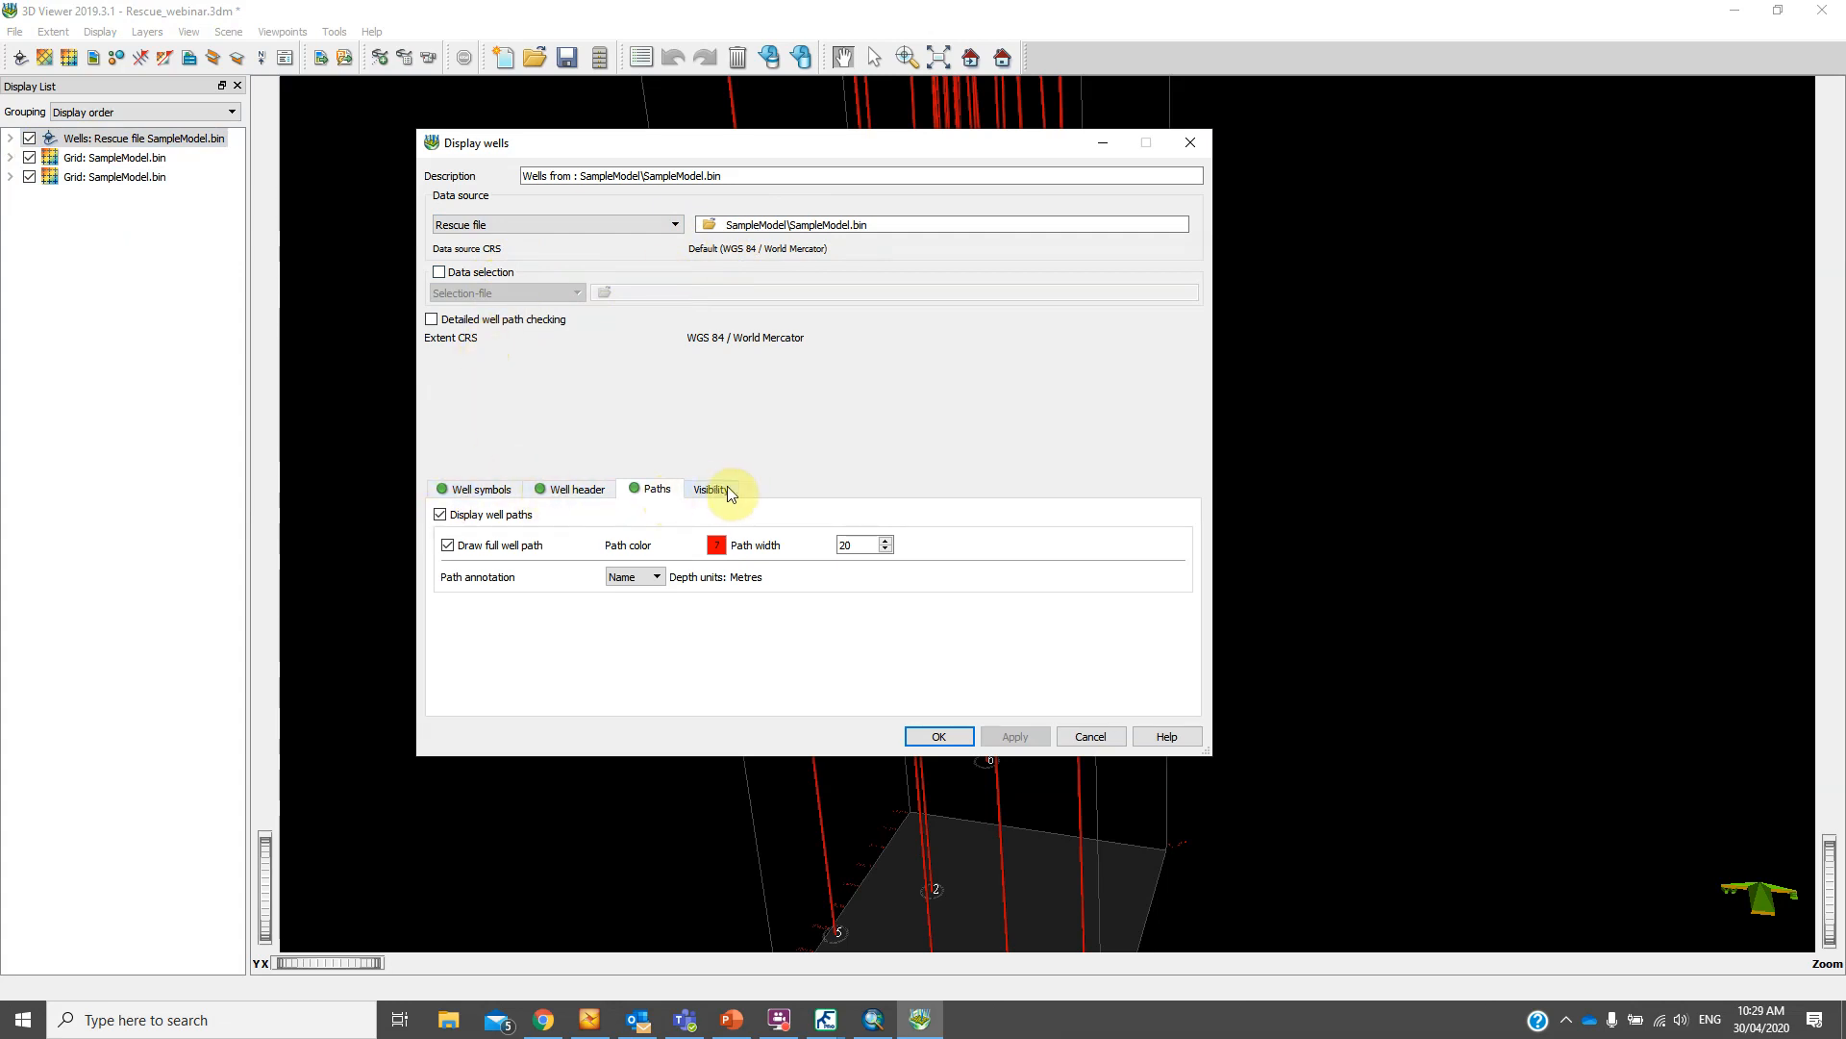
pyautogui.click(1198, 141)
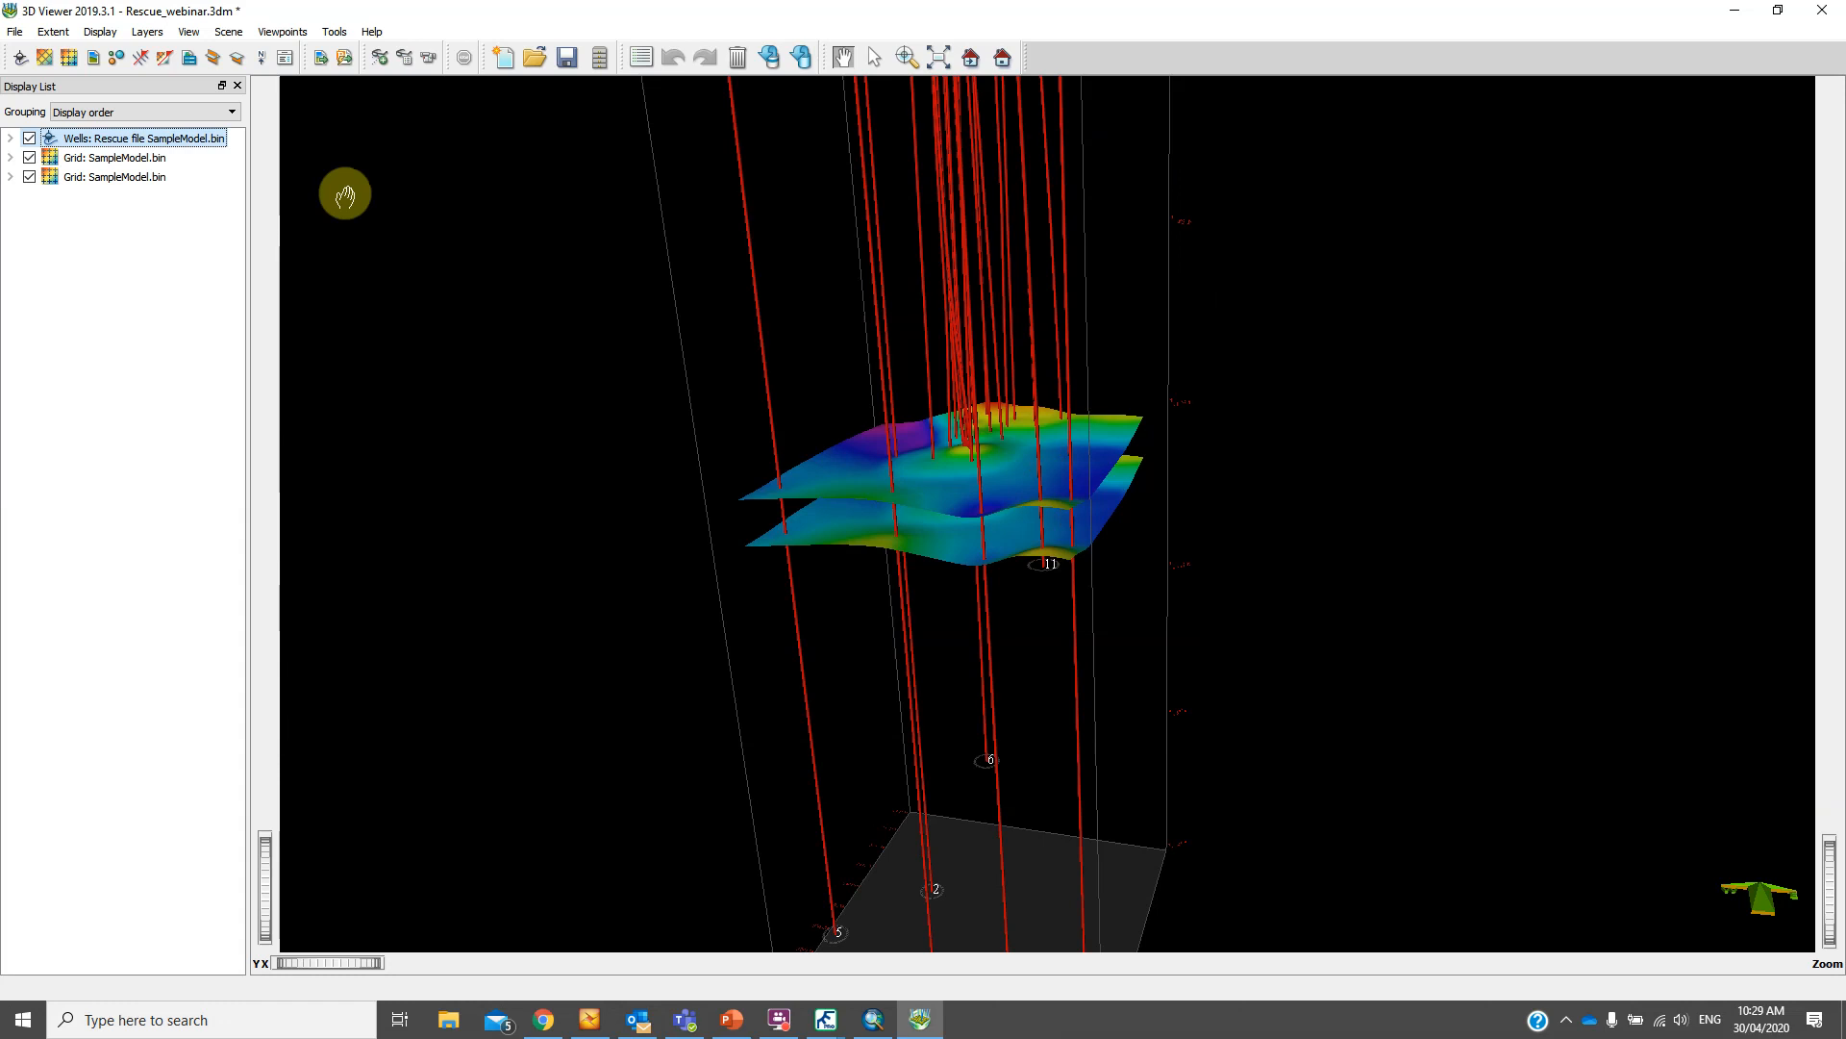
# Examine the top horizon grid's display settings, including its data source, grid type and available horizons, without changing anything
pyautogui.click(129, 162)
pyautogui.doubleClick(129, 166)
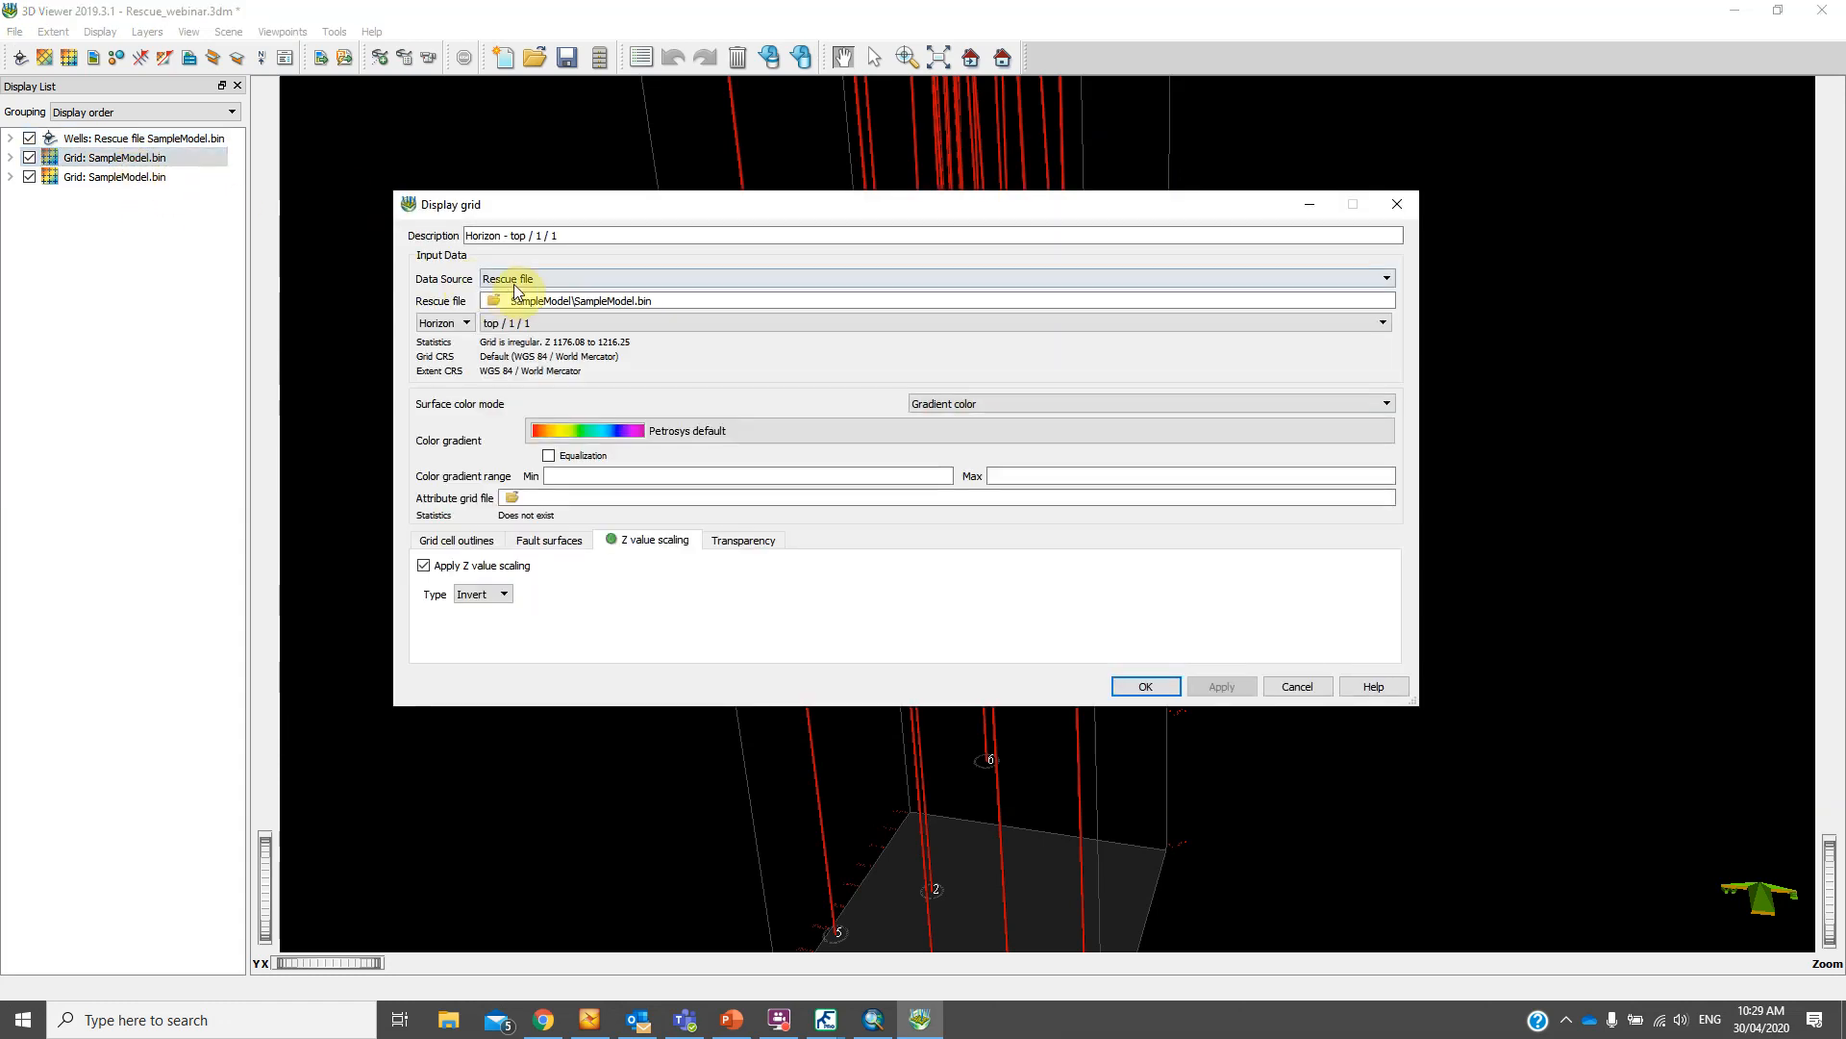
pyautogui.click(515, 280)
pyautogui.click(515, 292)
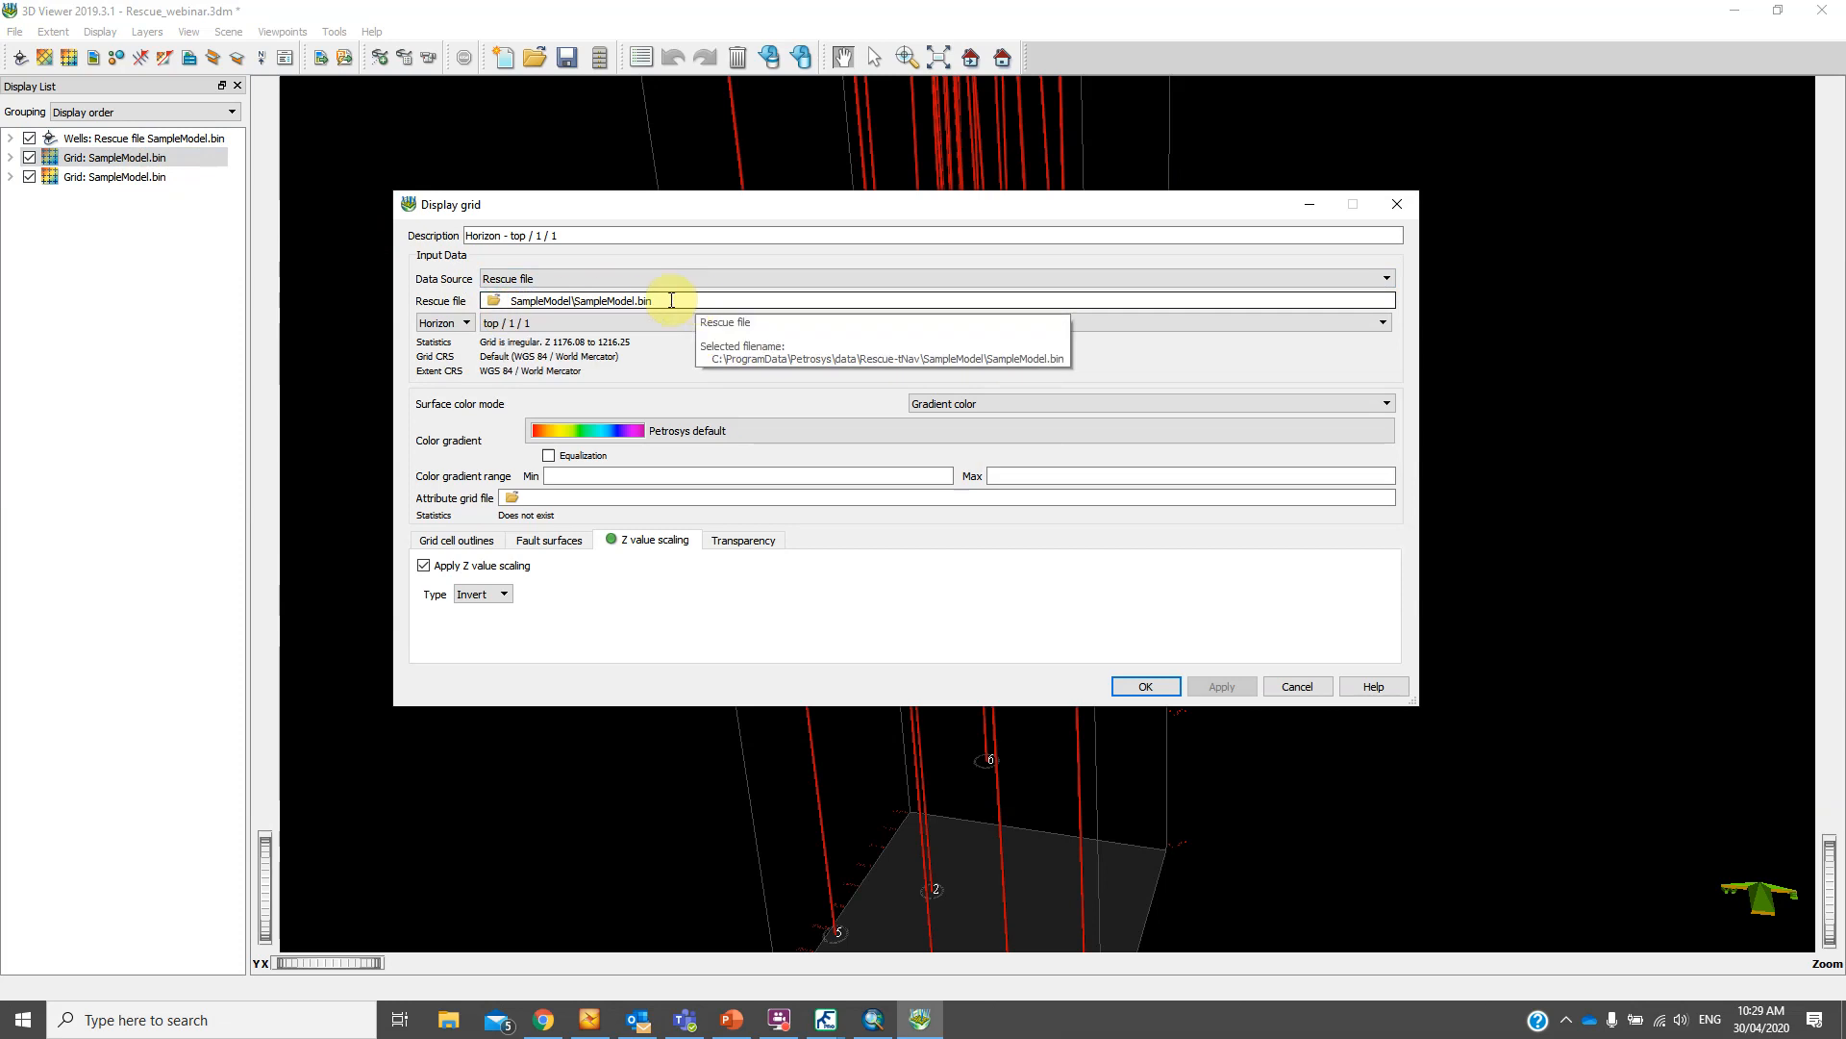
pyautogui.click(437, 324)
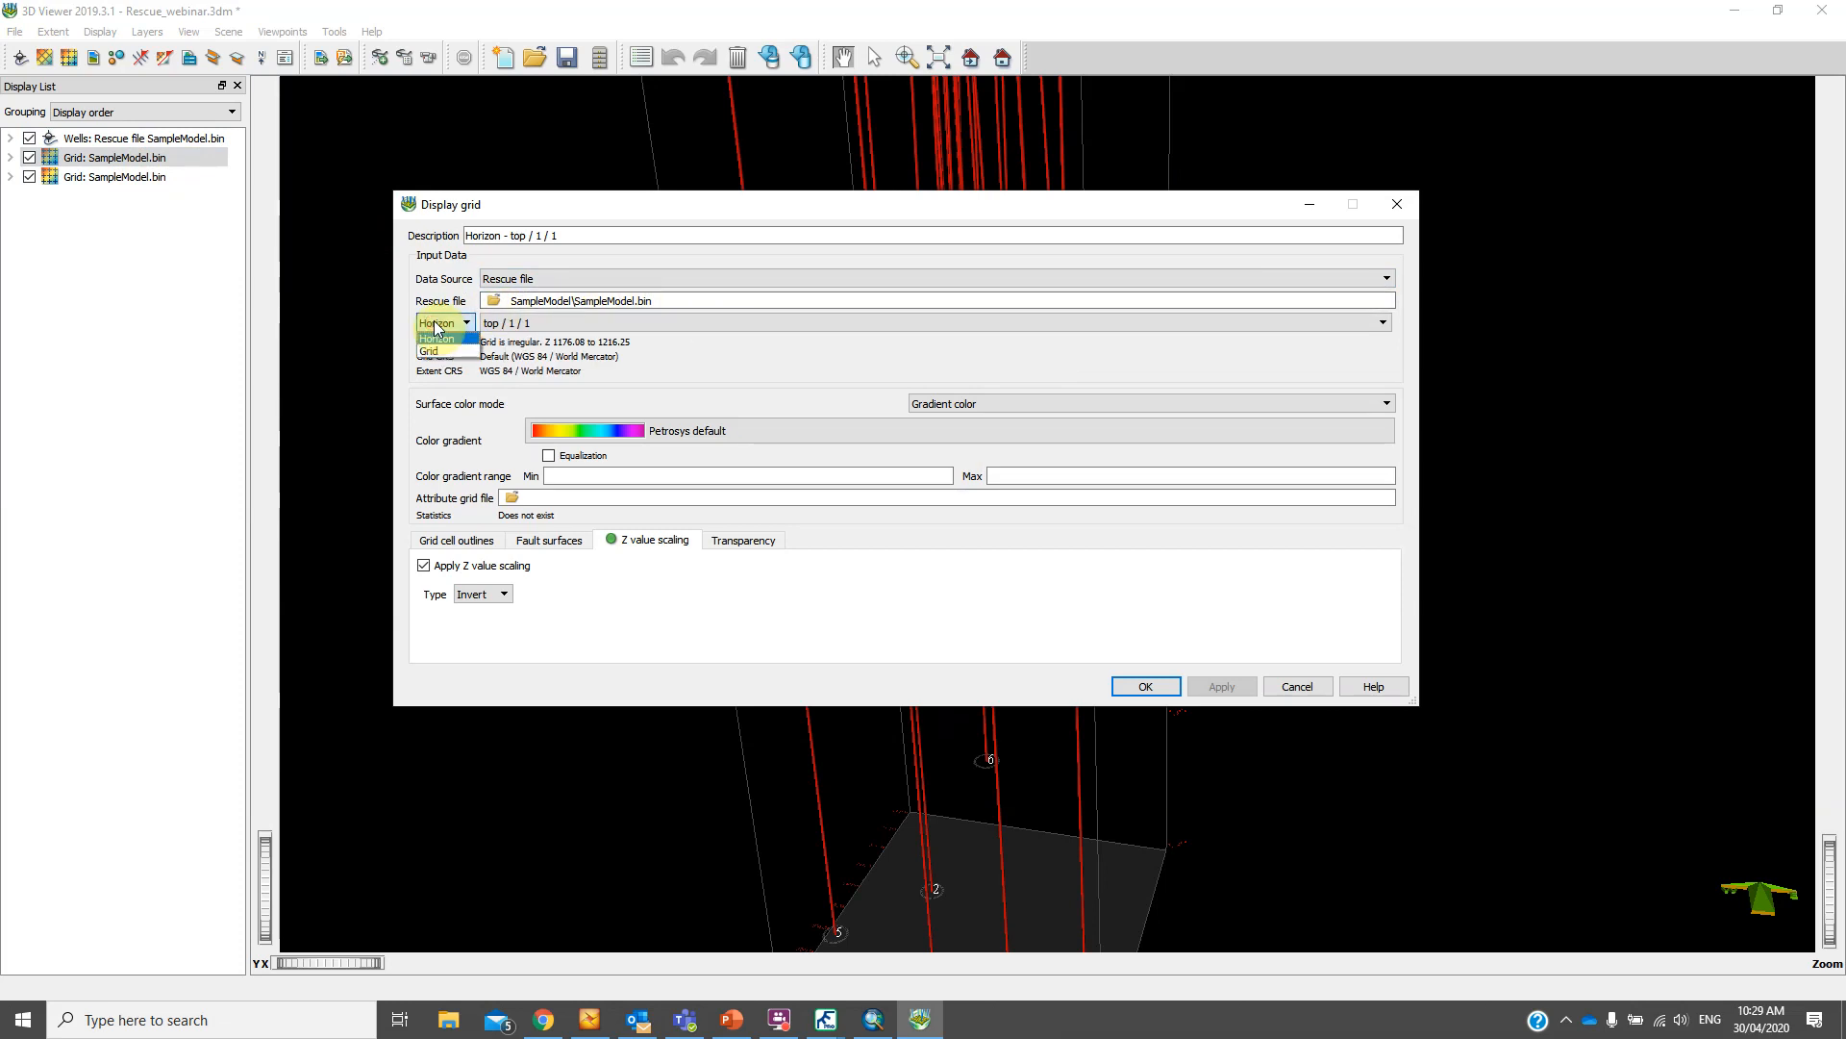
pyautogui.click(437, 339)
pyautogui.click(528, 322)
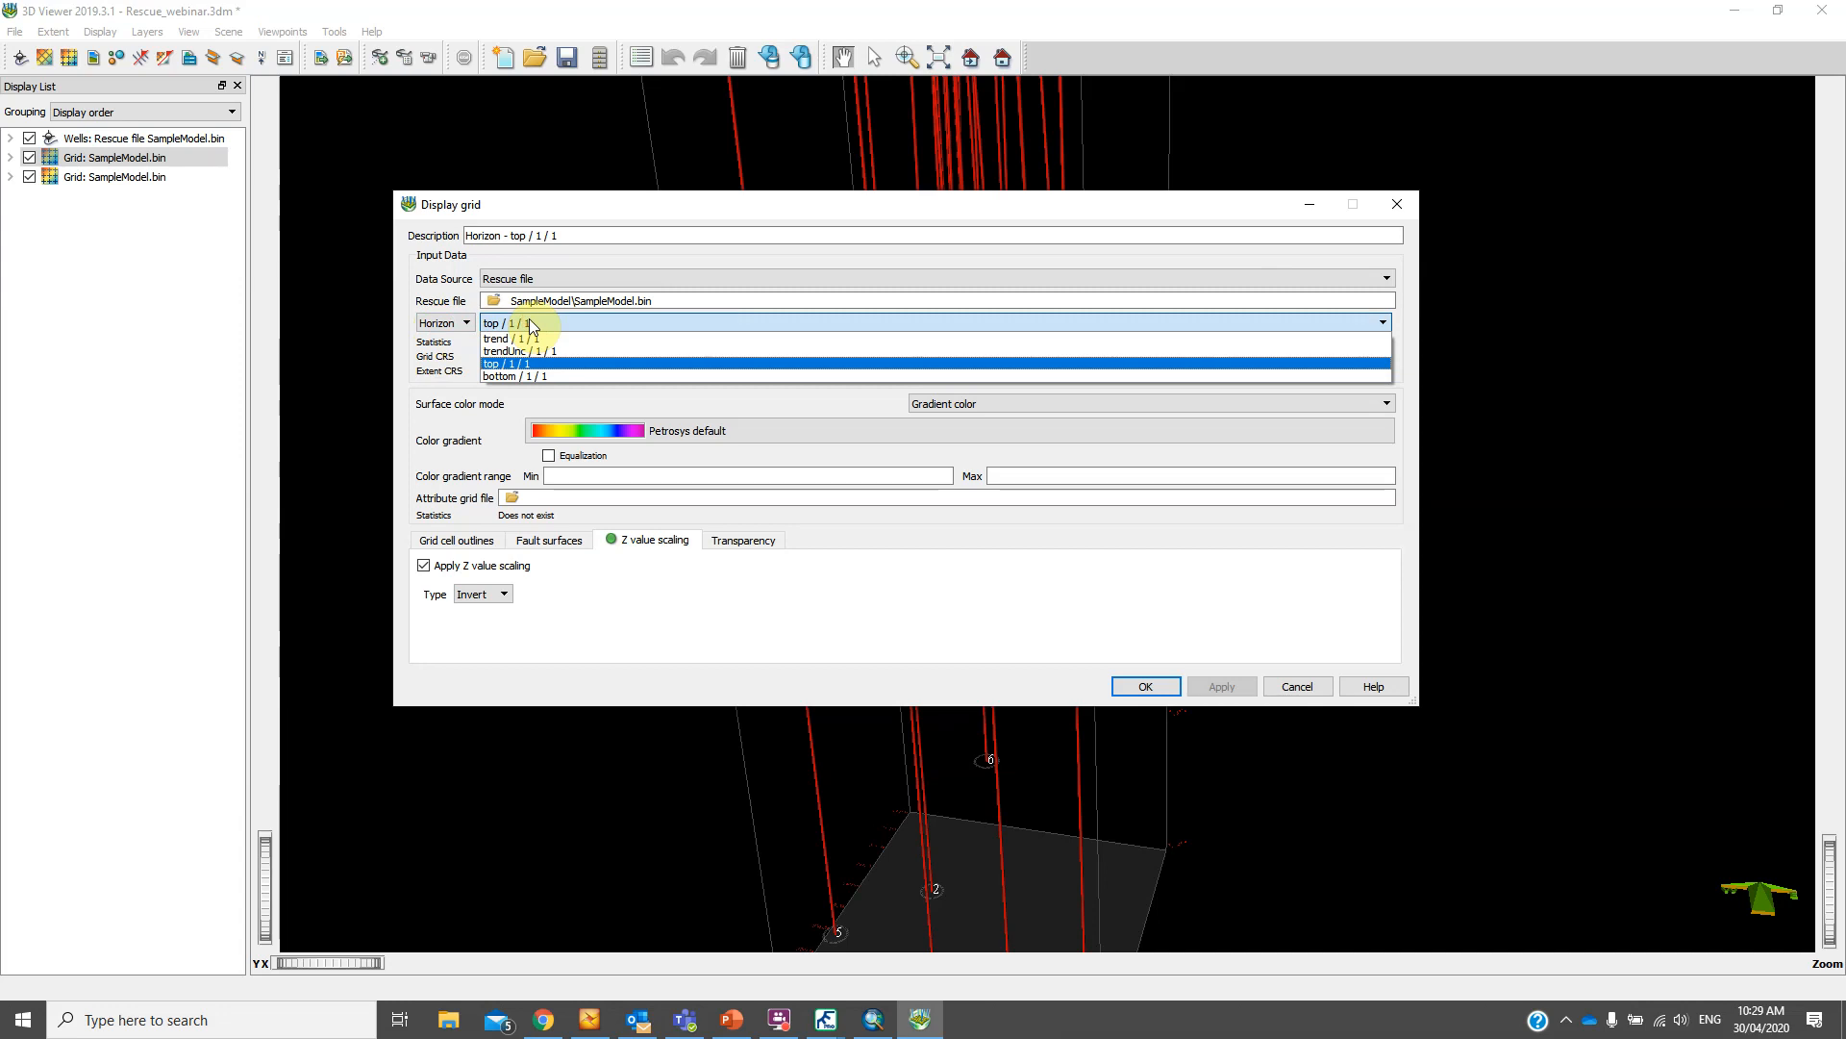
pyautogui.click(529, 322)
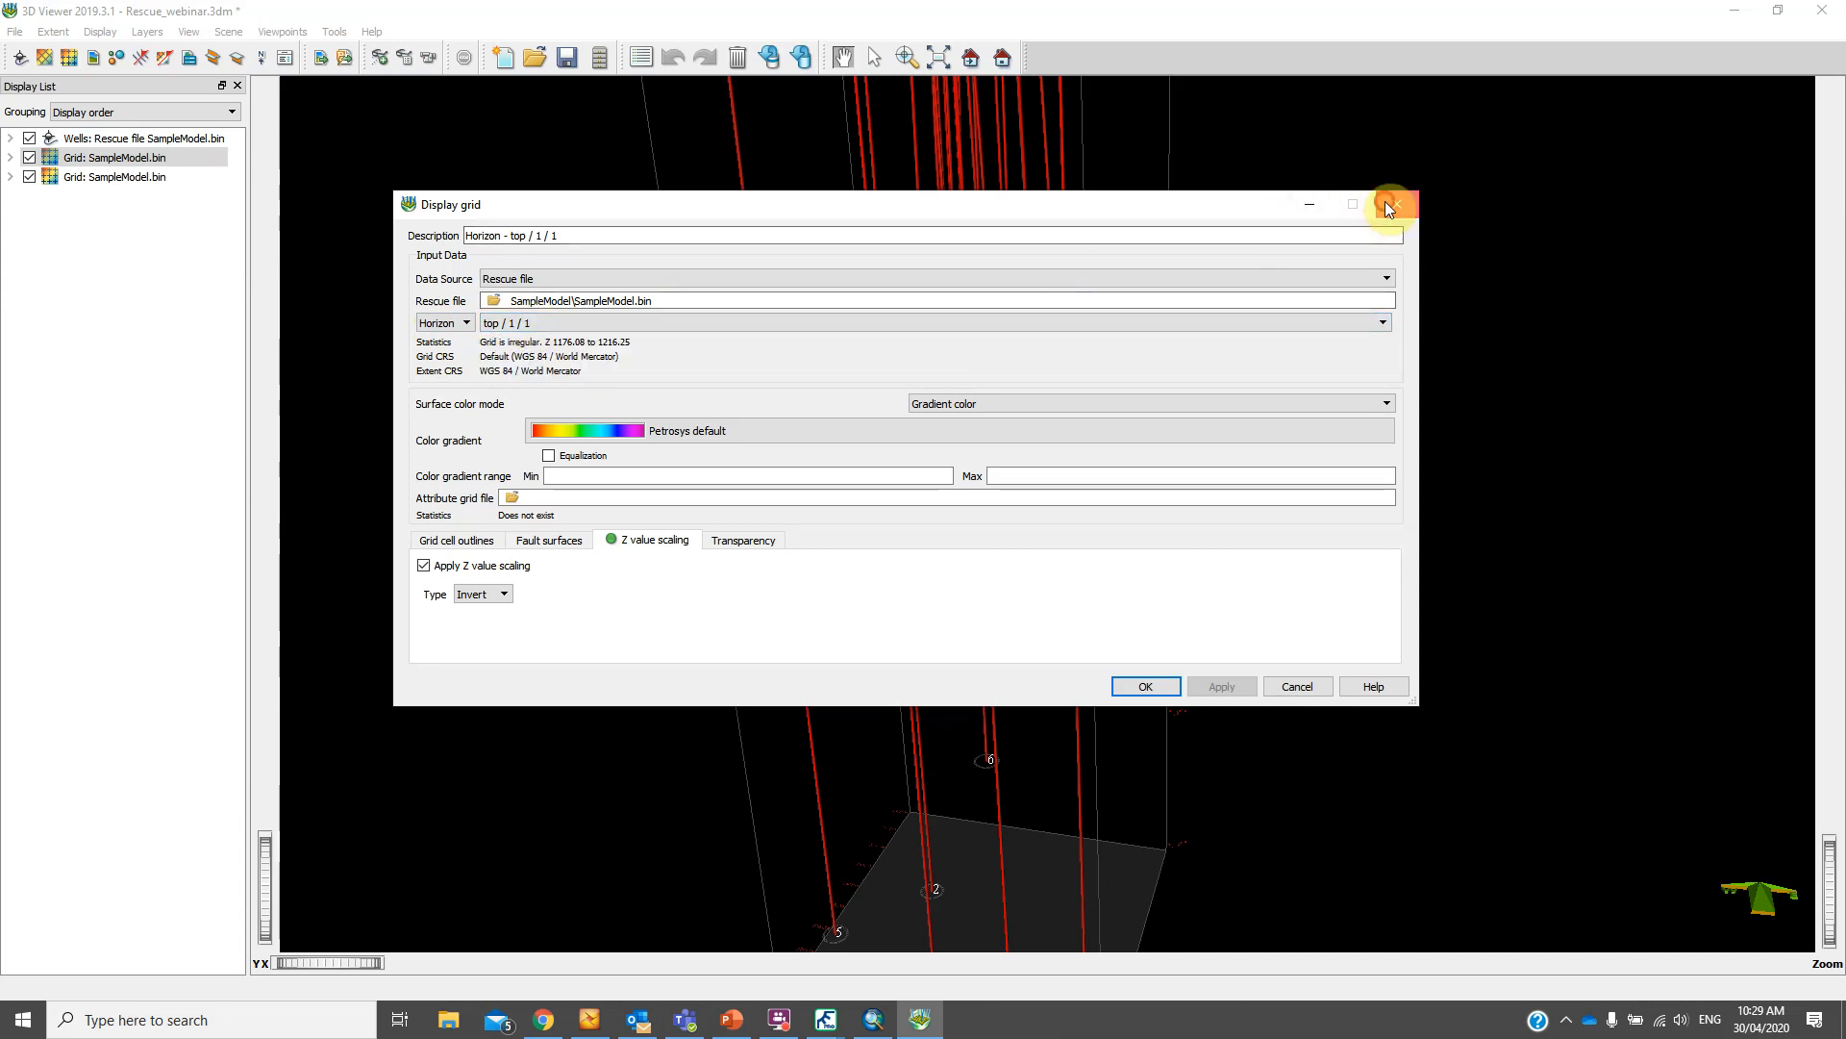
pyautogui.click(1395, 205)
# Examine the input data settings of the bottom horizon grid and close them without changes
pyautogui.doubleClick(110, 177)
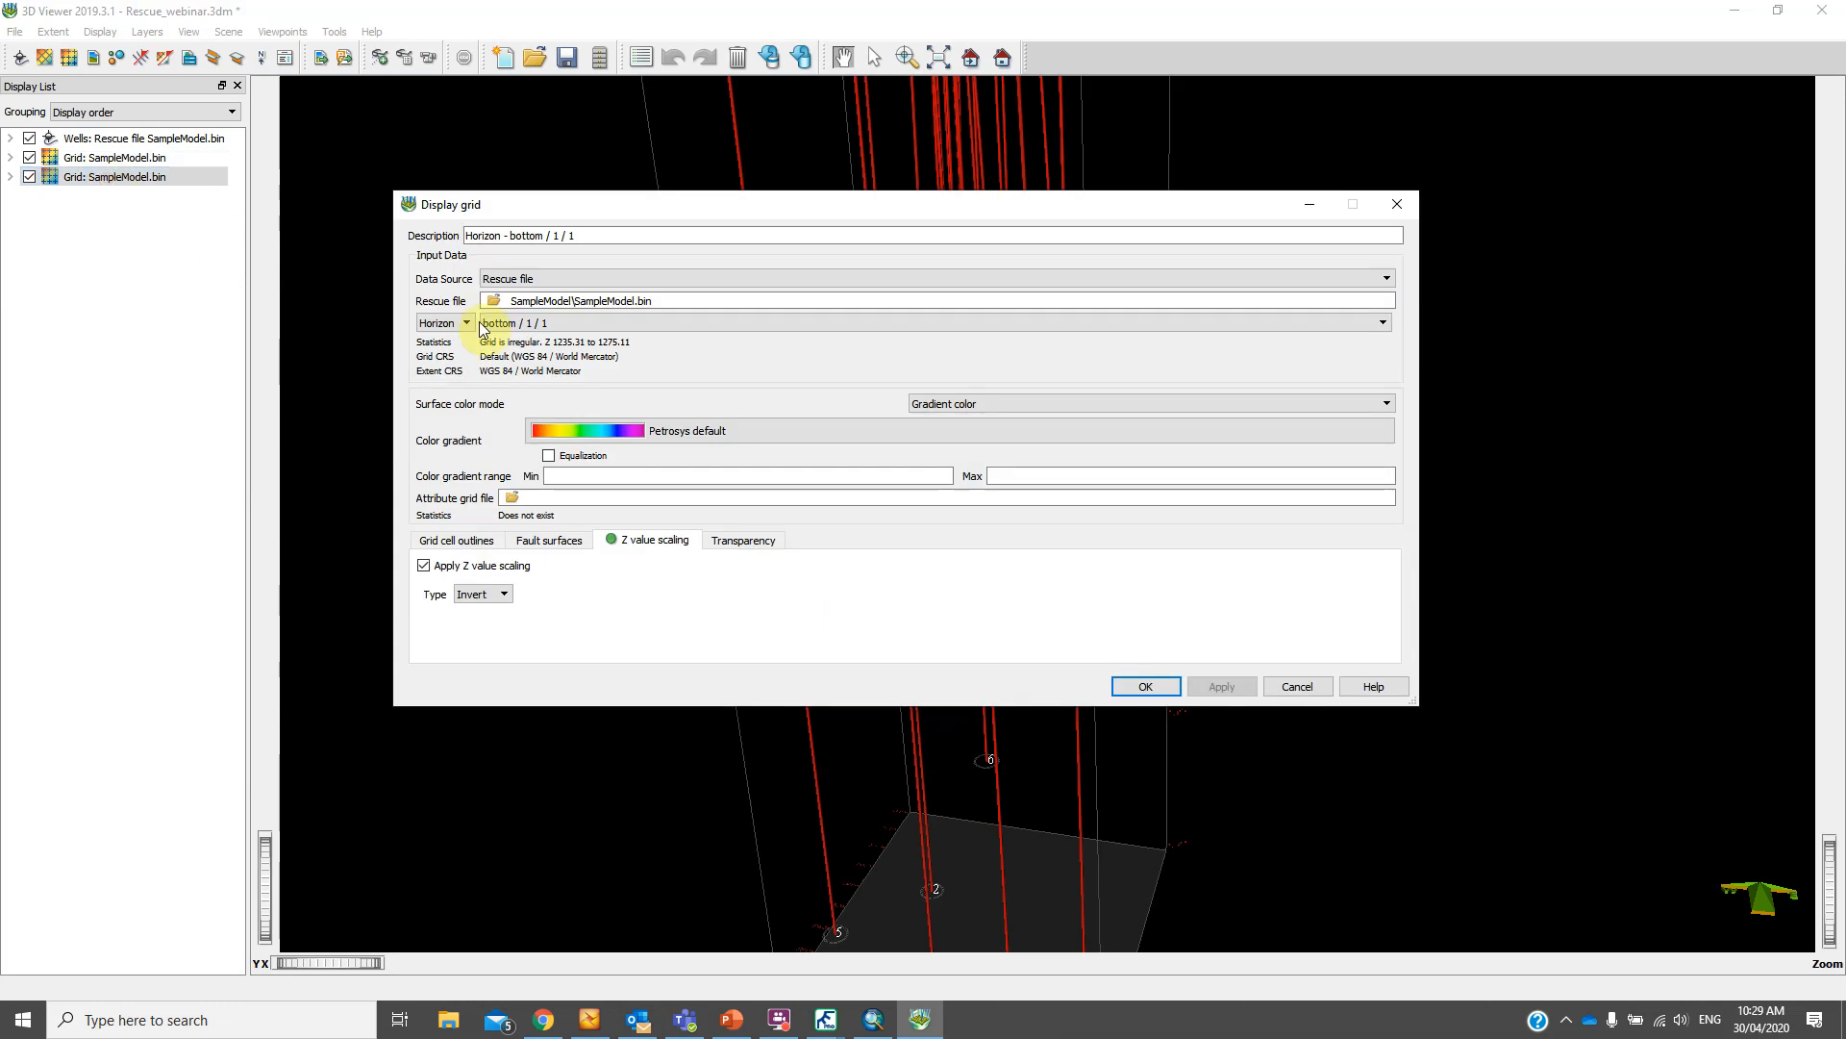
pyautogui.click(528, 278)
pyautogui.click(528, 277)
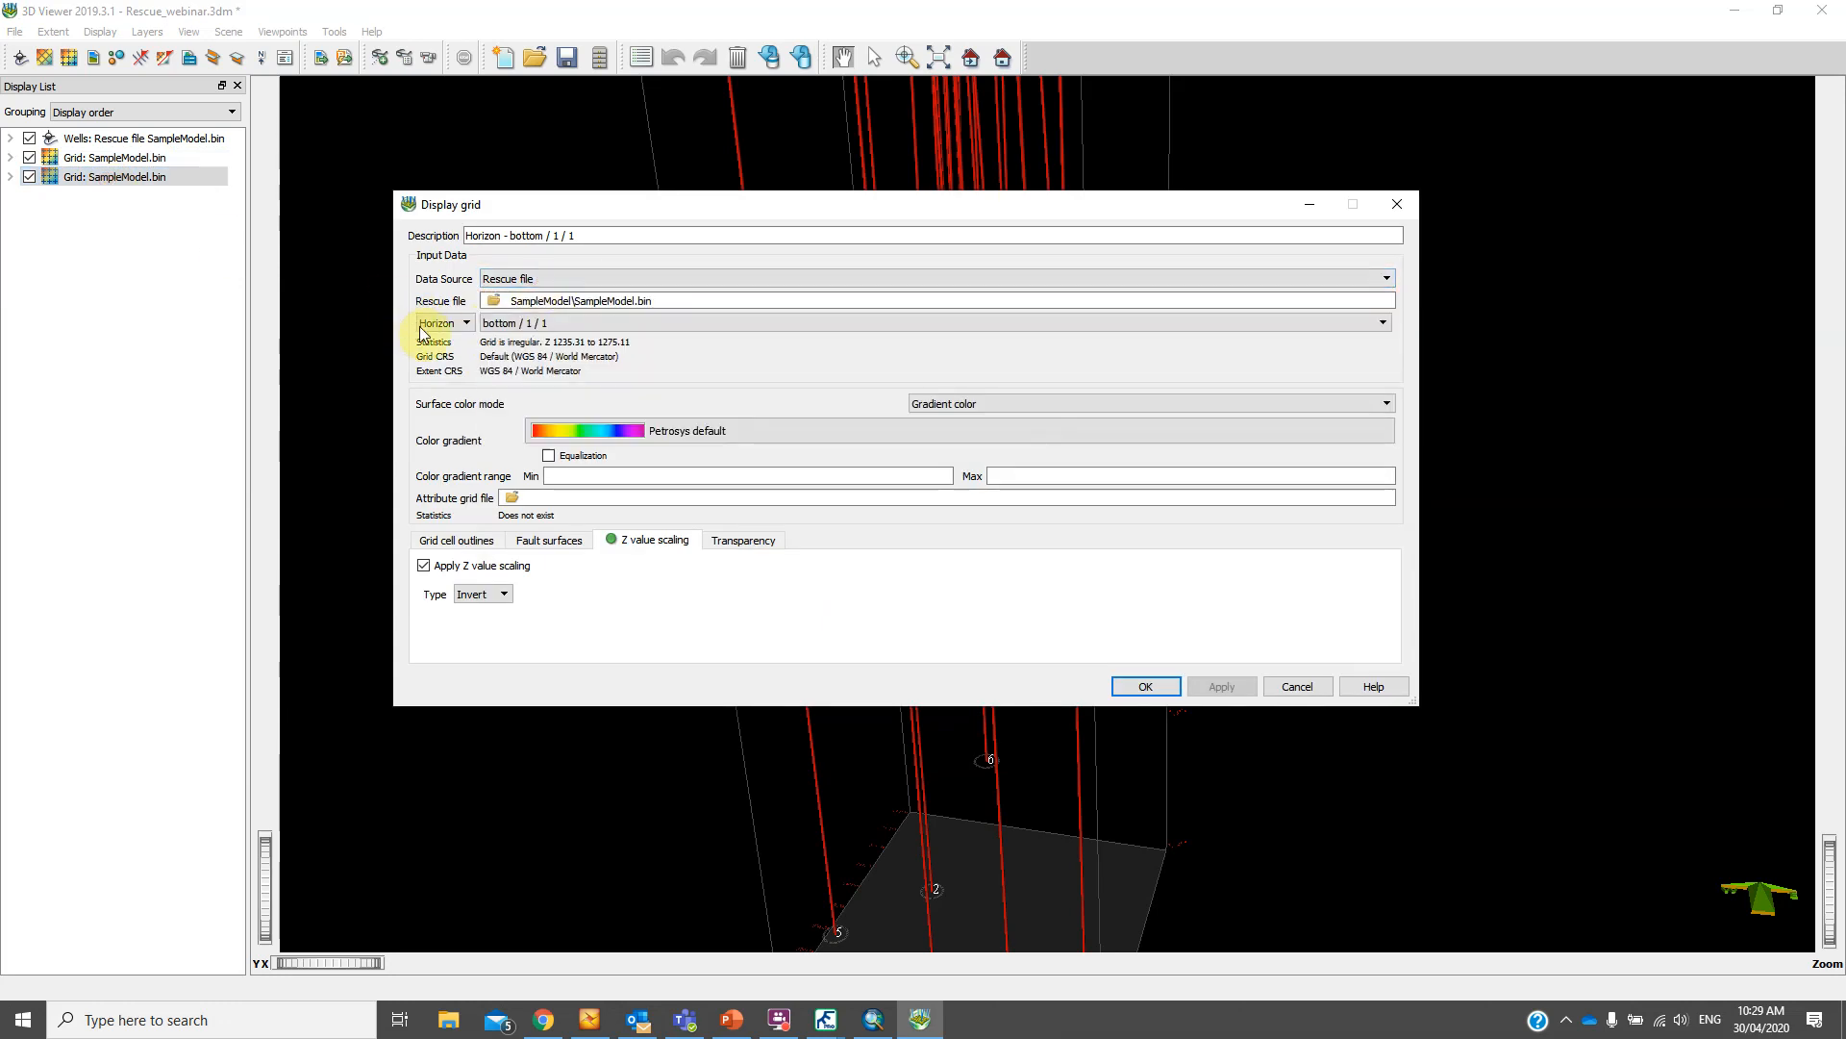
pyautogui.click(1397, 209)
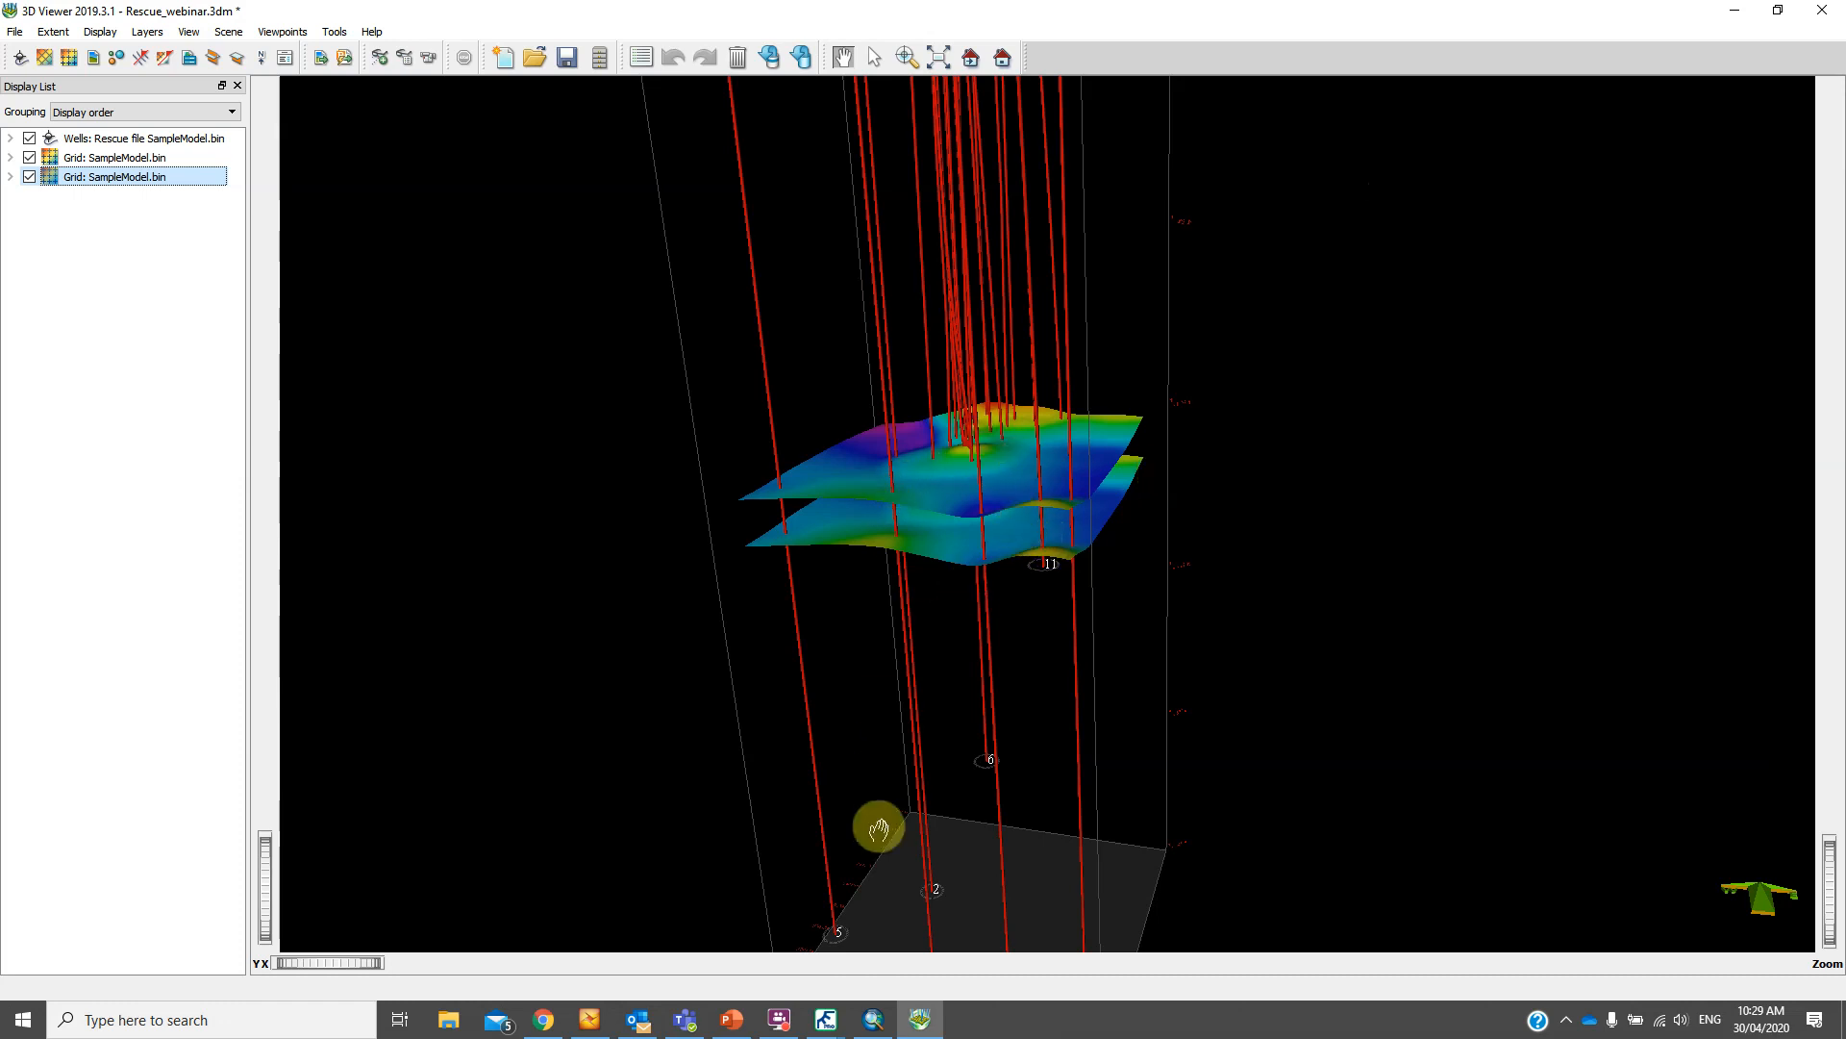
# Switch to the Petrosys PRO map window with the map template and show the GIS shape file layer well_locations.shp
pyautogui.moveTo(827, 1028)
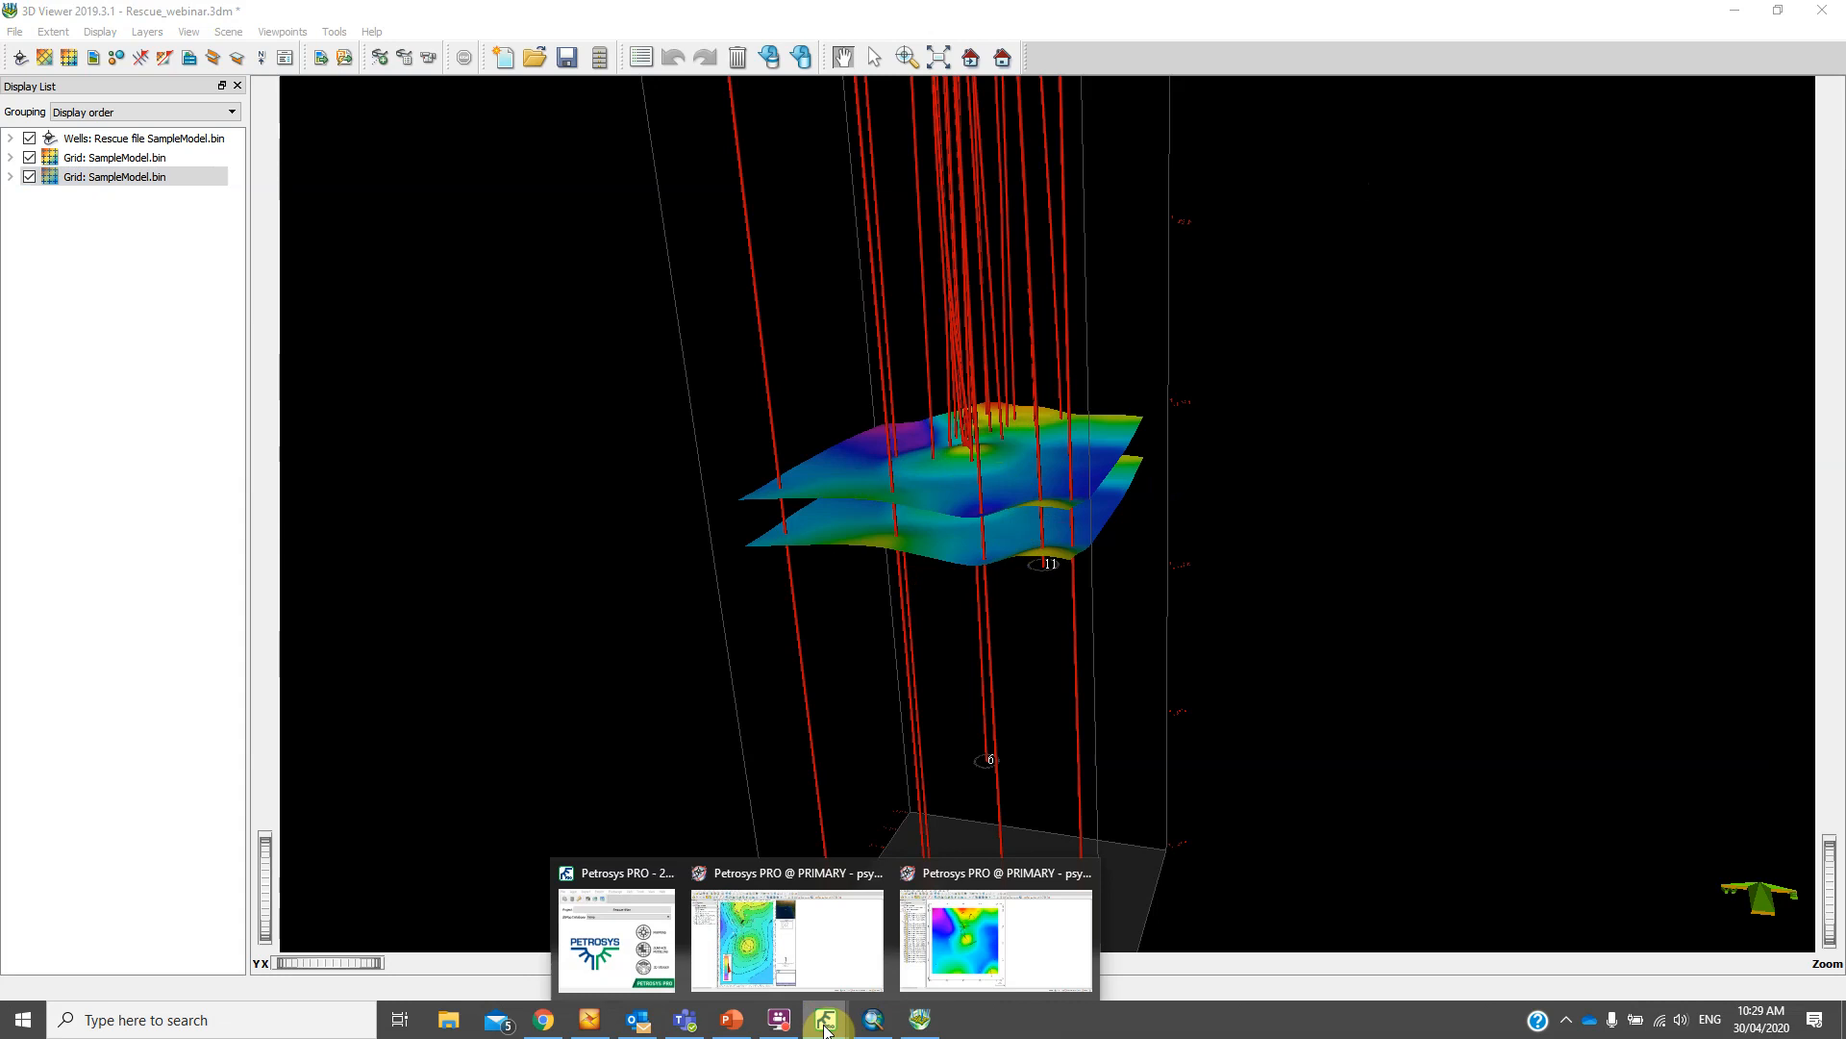
pyautogui.click(962, 955)
pyautogui.click(824, 939)
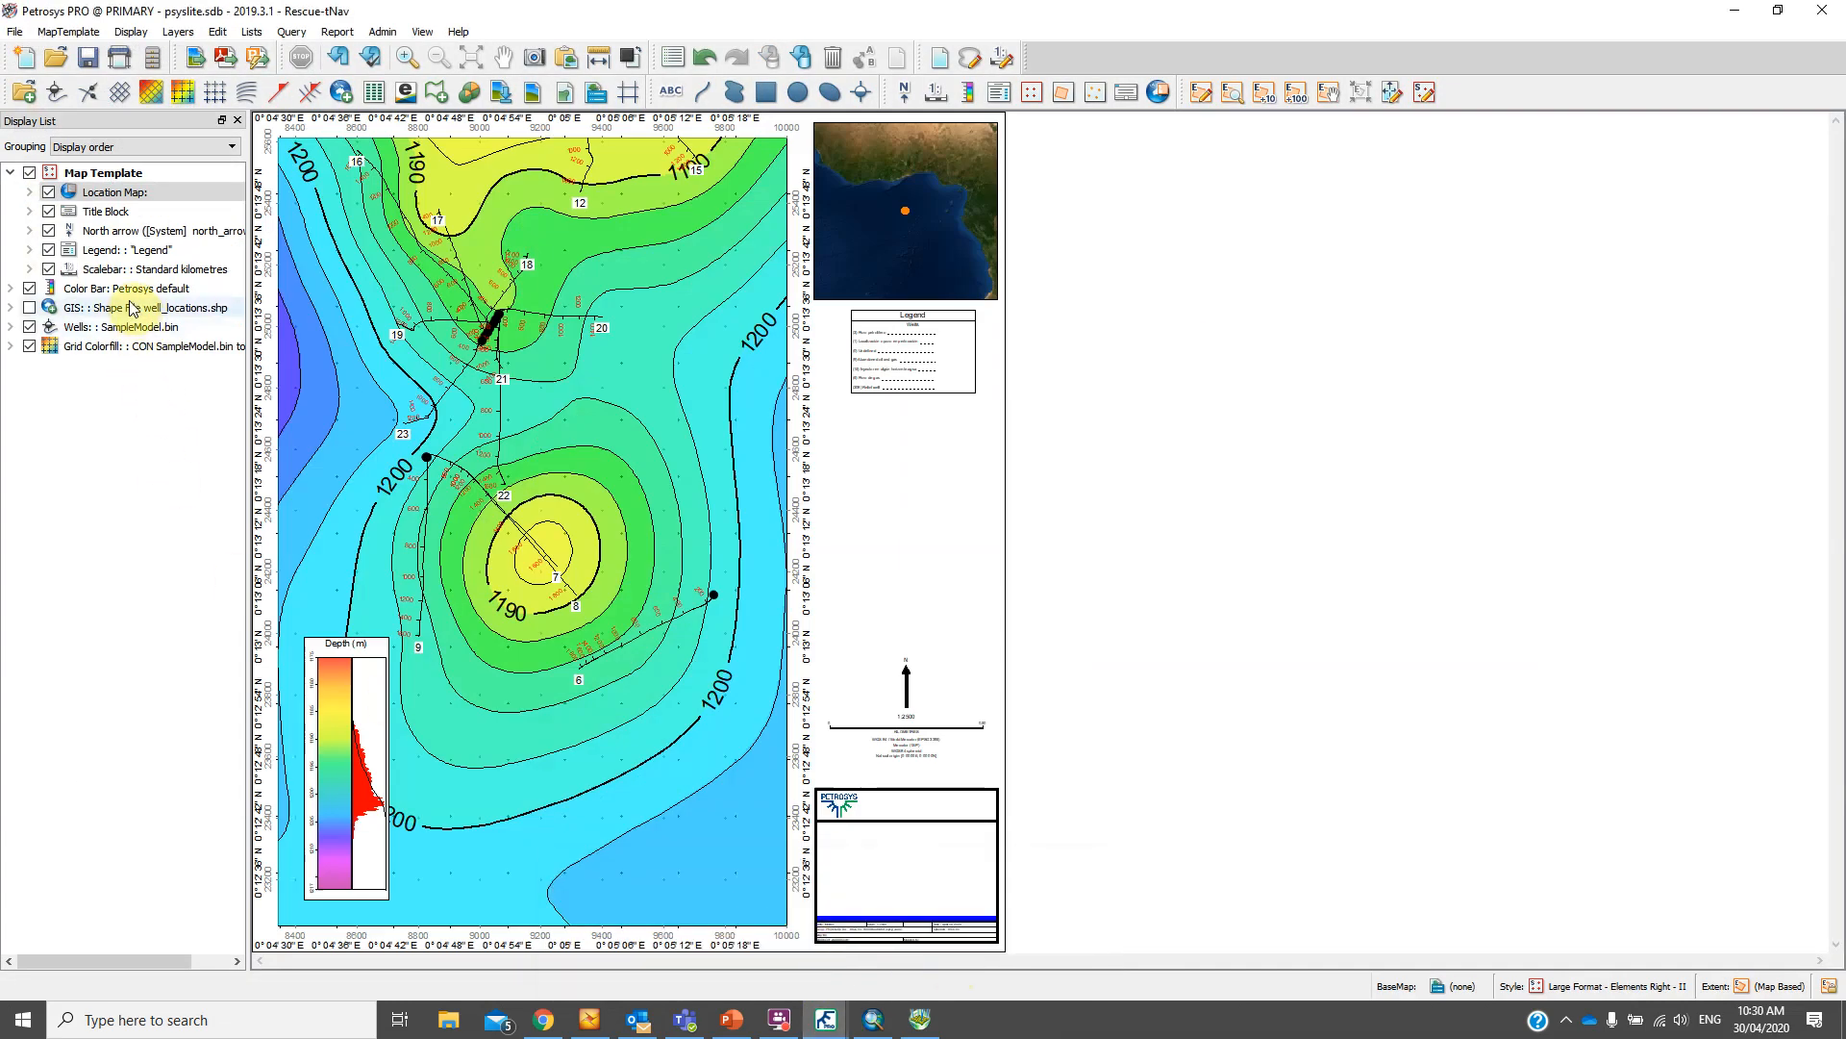
pyautogui.click(29, 308)
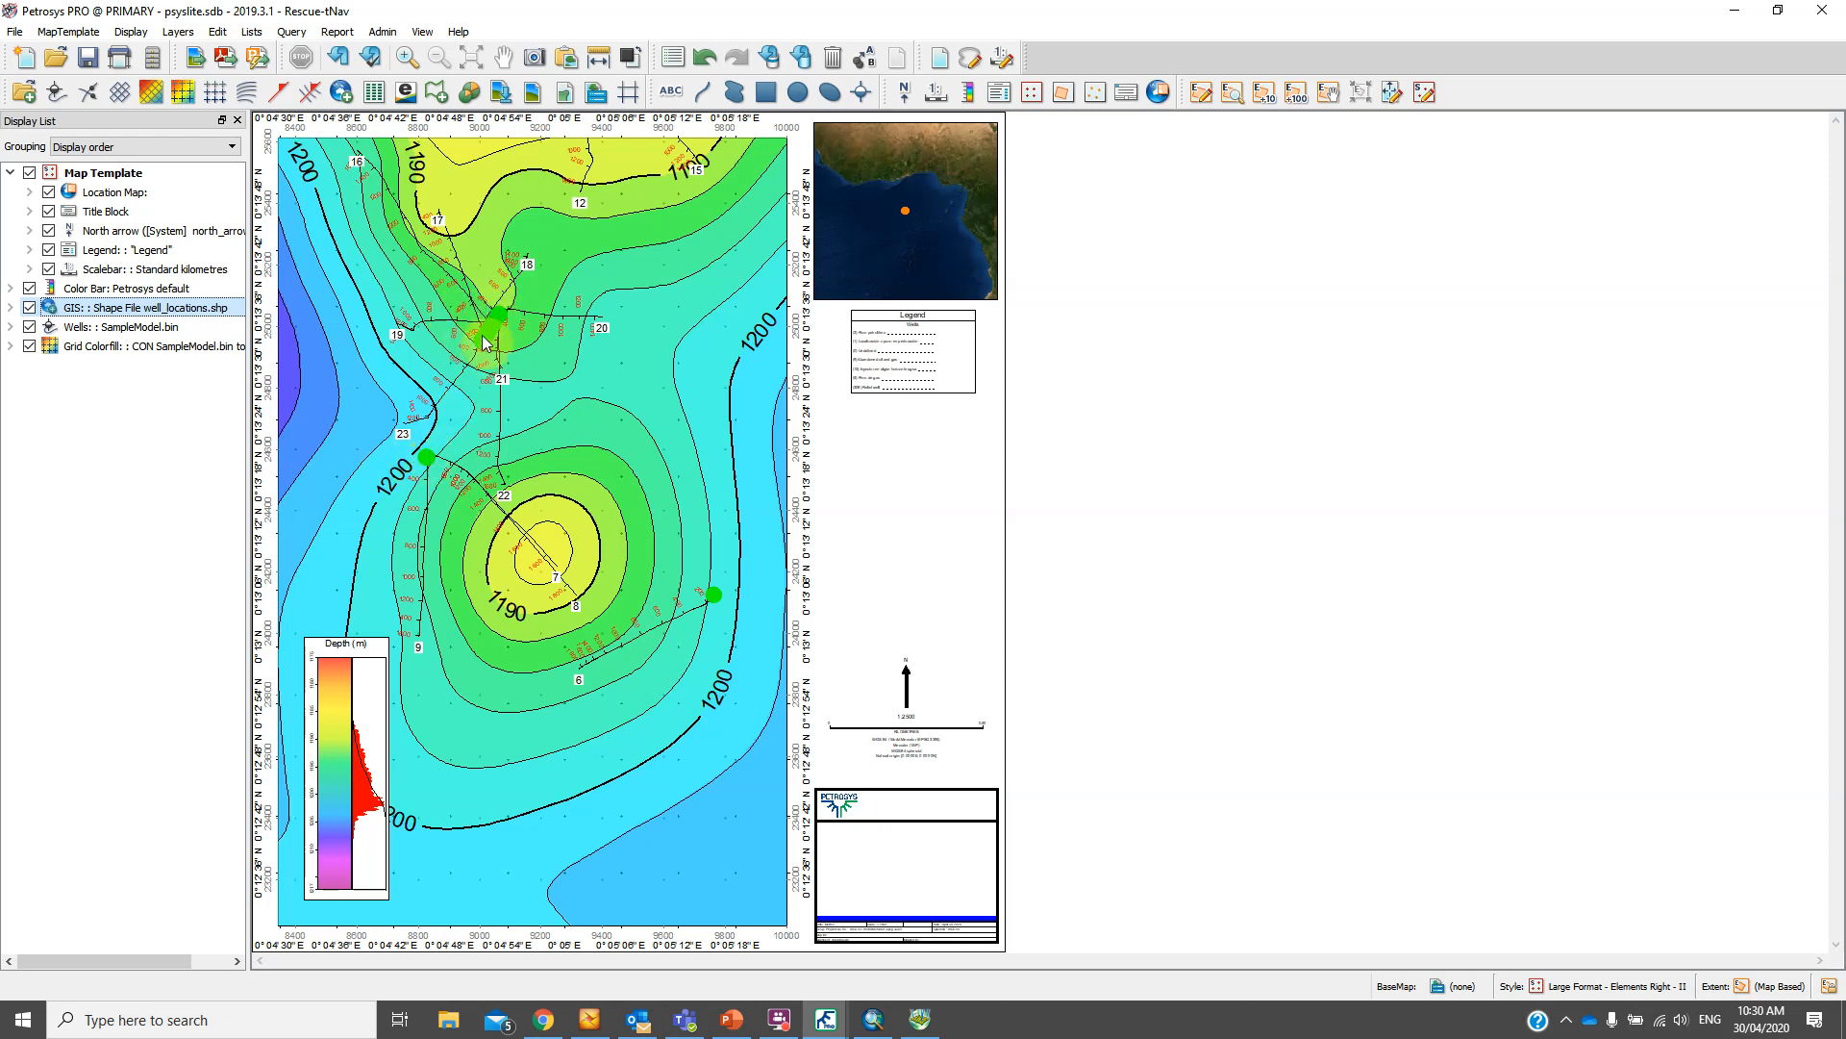
# Open the well_locations.shp layer for editing in the Spatial Editor and enlarge the display list above it
pyautogui.rightClick(109, 309)
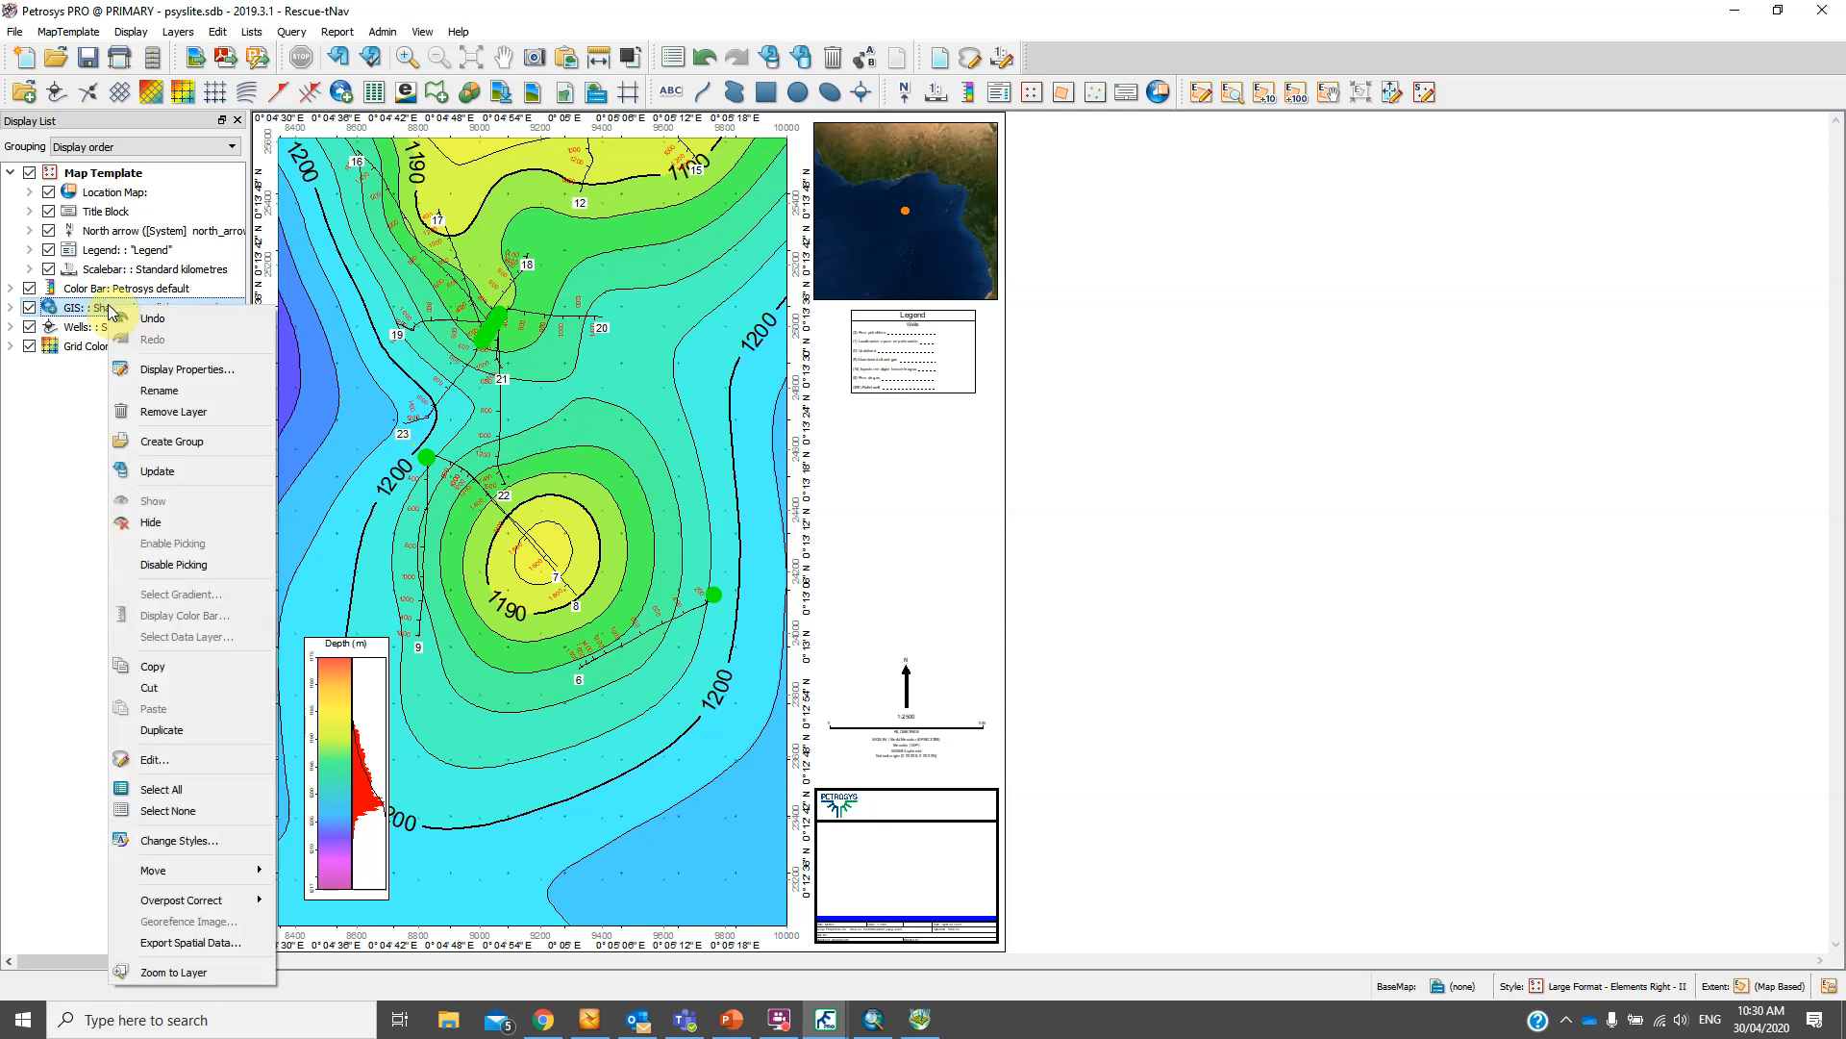
pyautogui.click(177, 764)
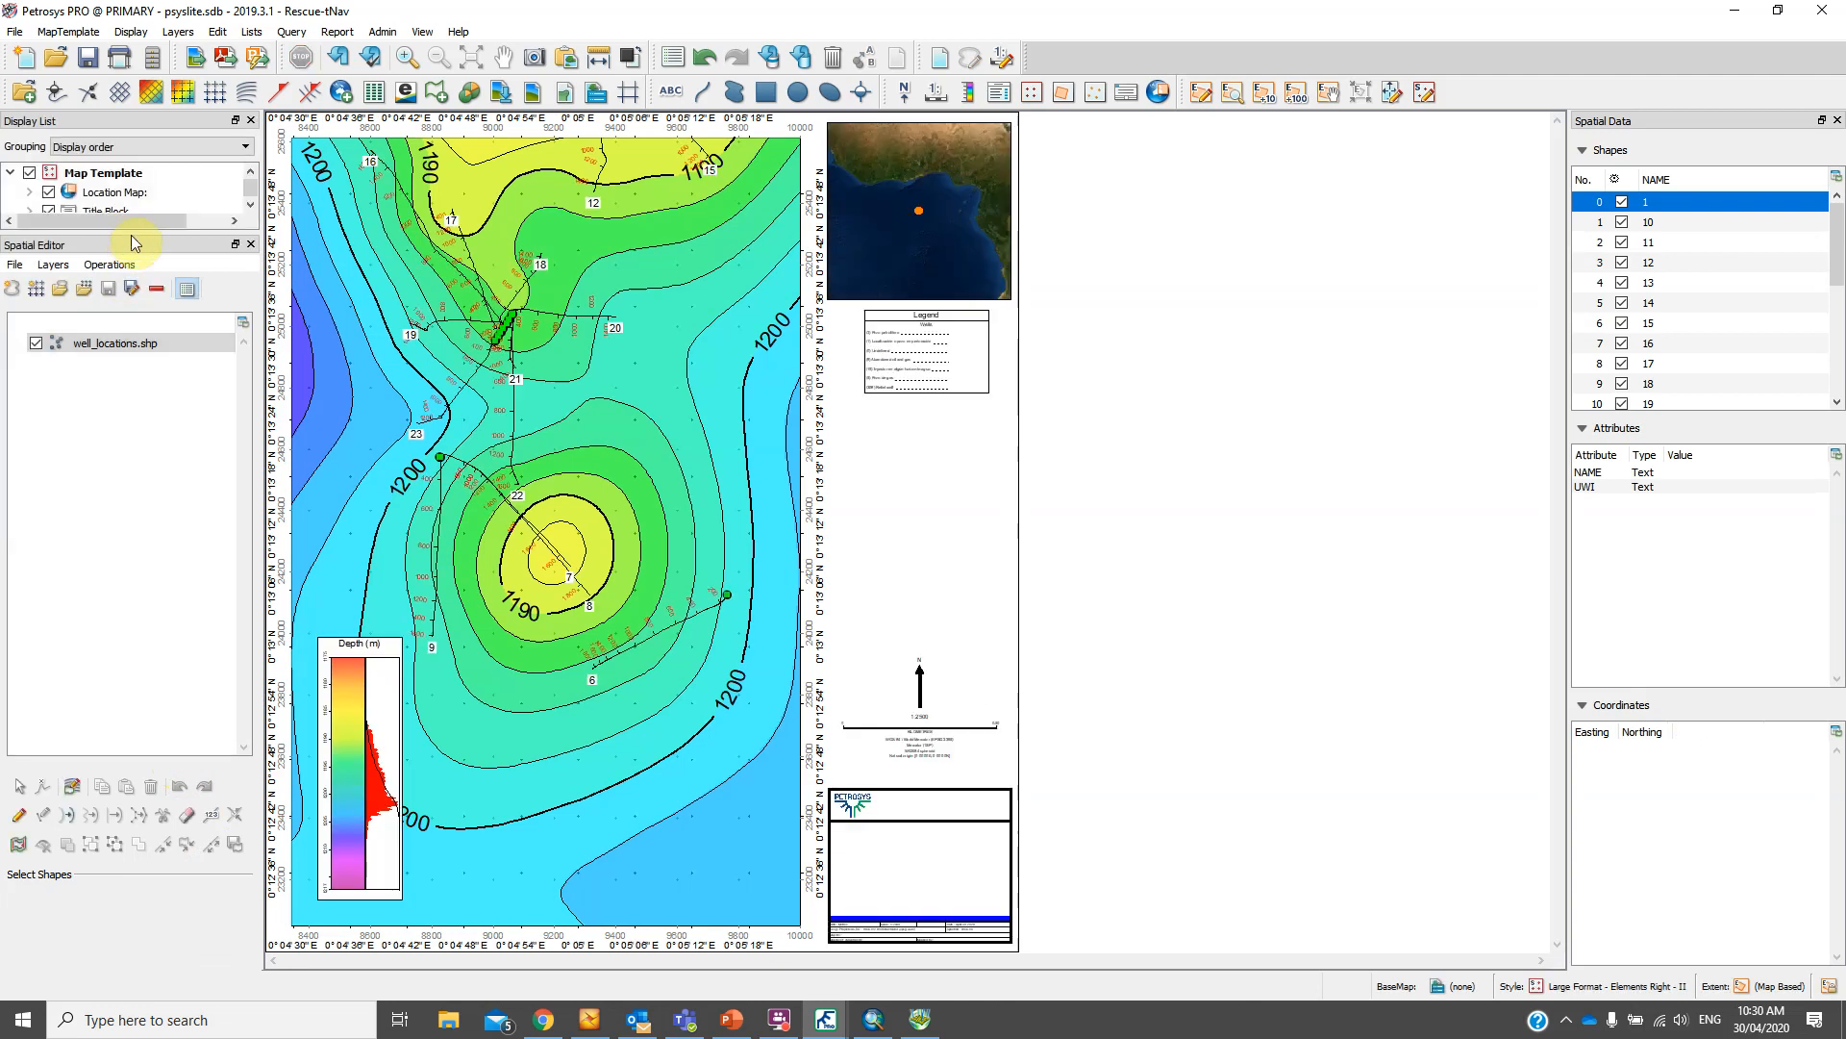
pyautogui.moveTo(129, 232); pyautogui.dragTo(109, 420)
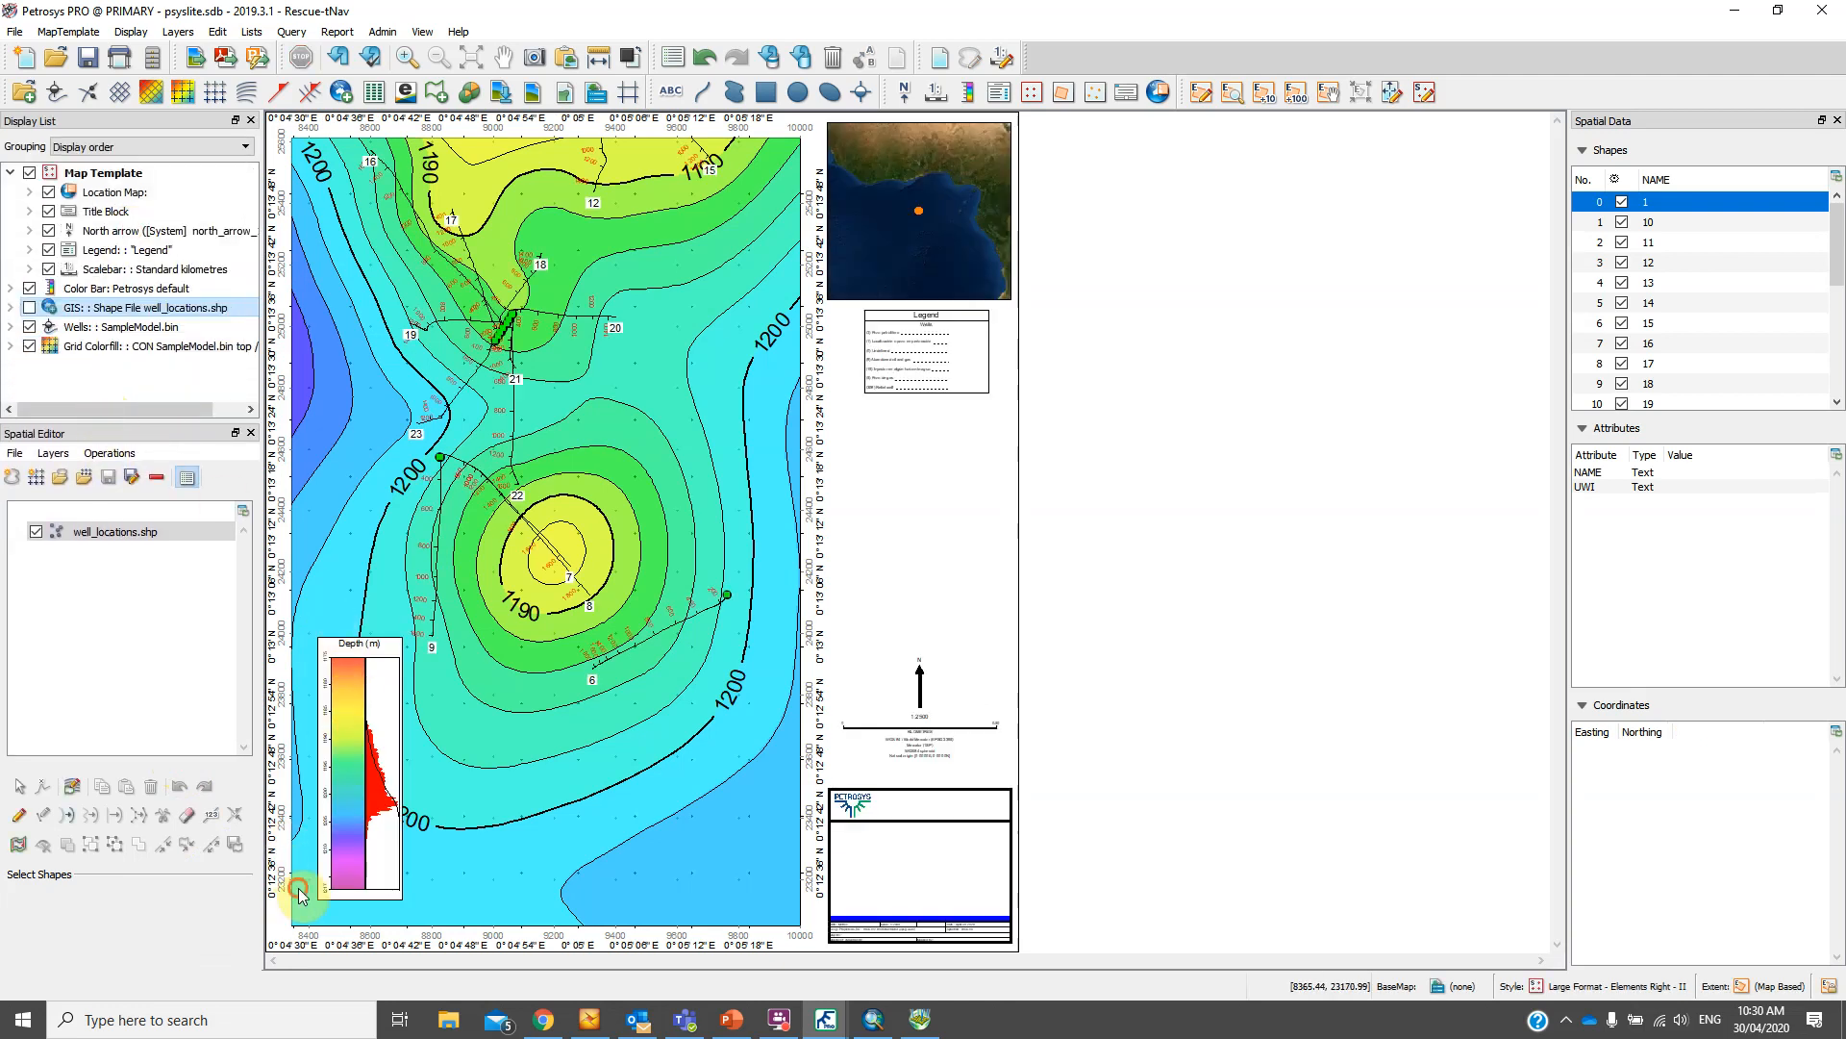
# Select the well location points within an area of the map and review them in the shapes list
pyautogui.moveTo(569, 317); pyautogui.dragTo(783, 173)
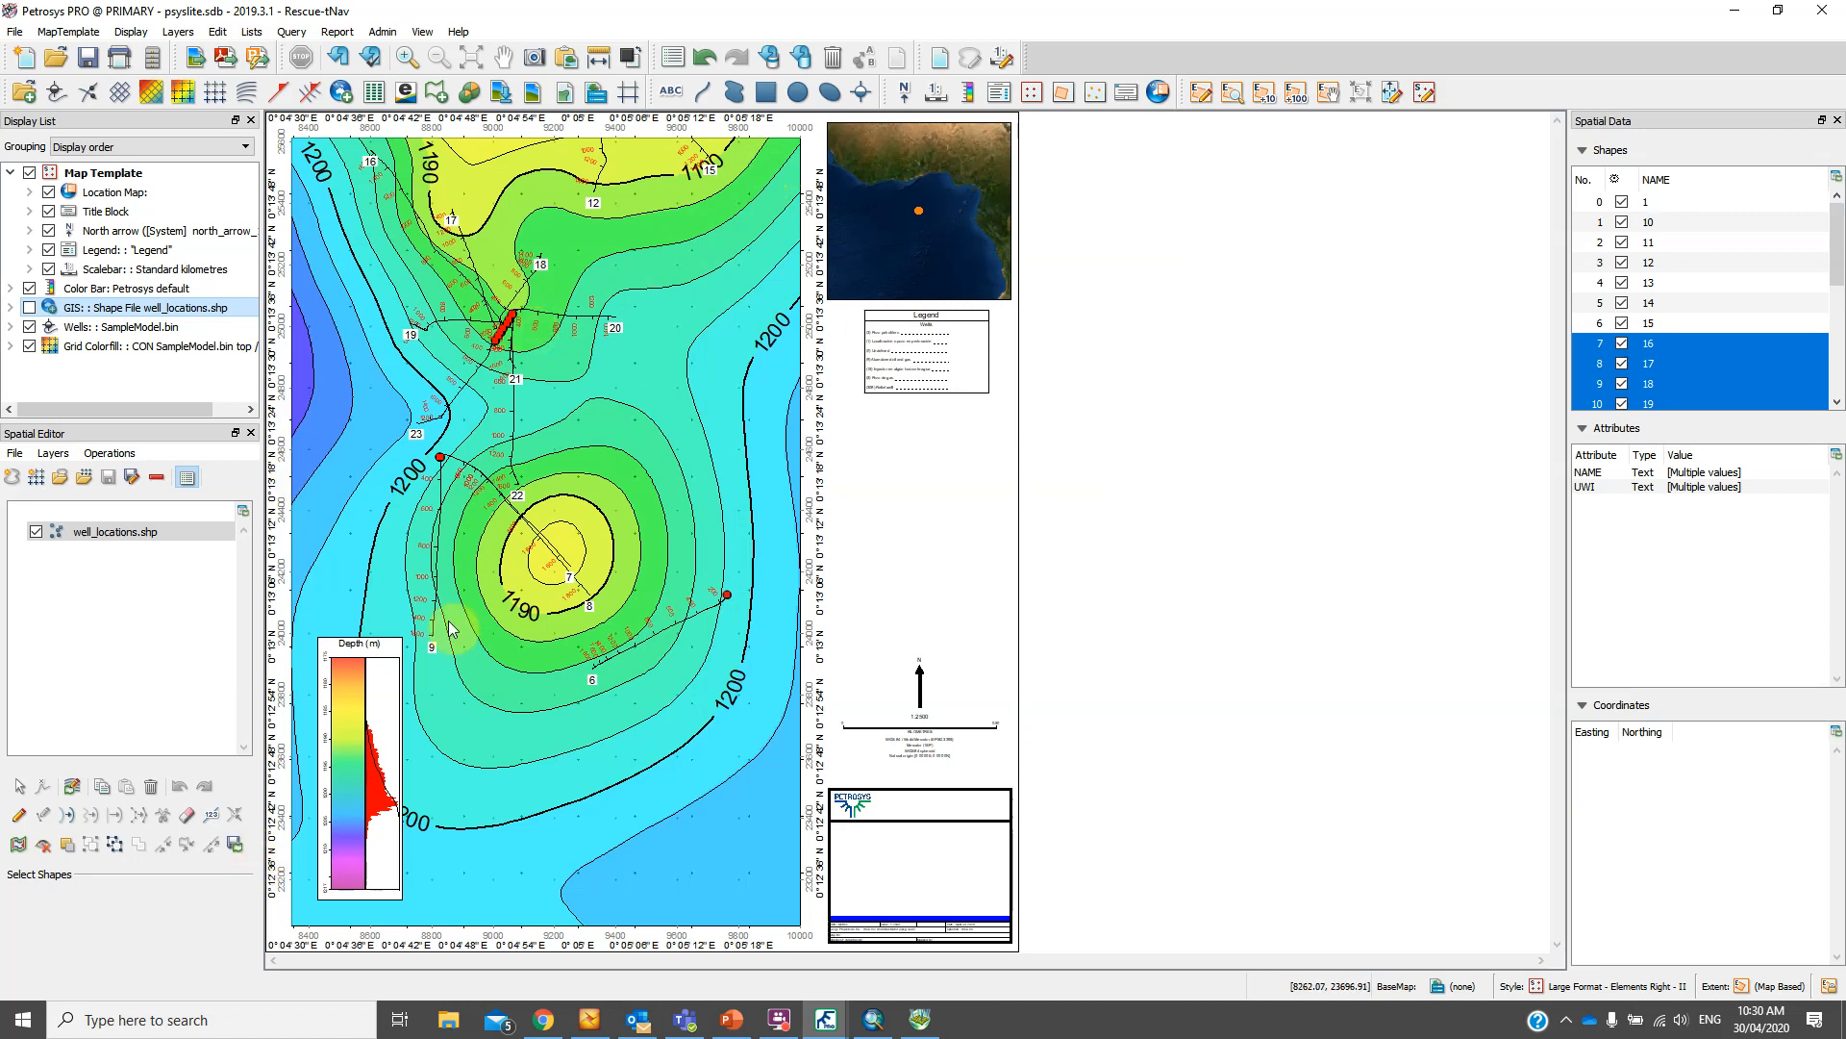
pyautogui.moveTo(1838, 264); pyautogui.dragTo(1837, 321)
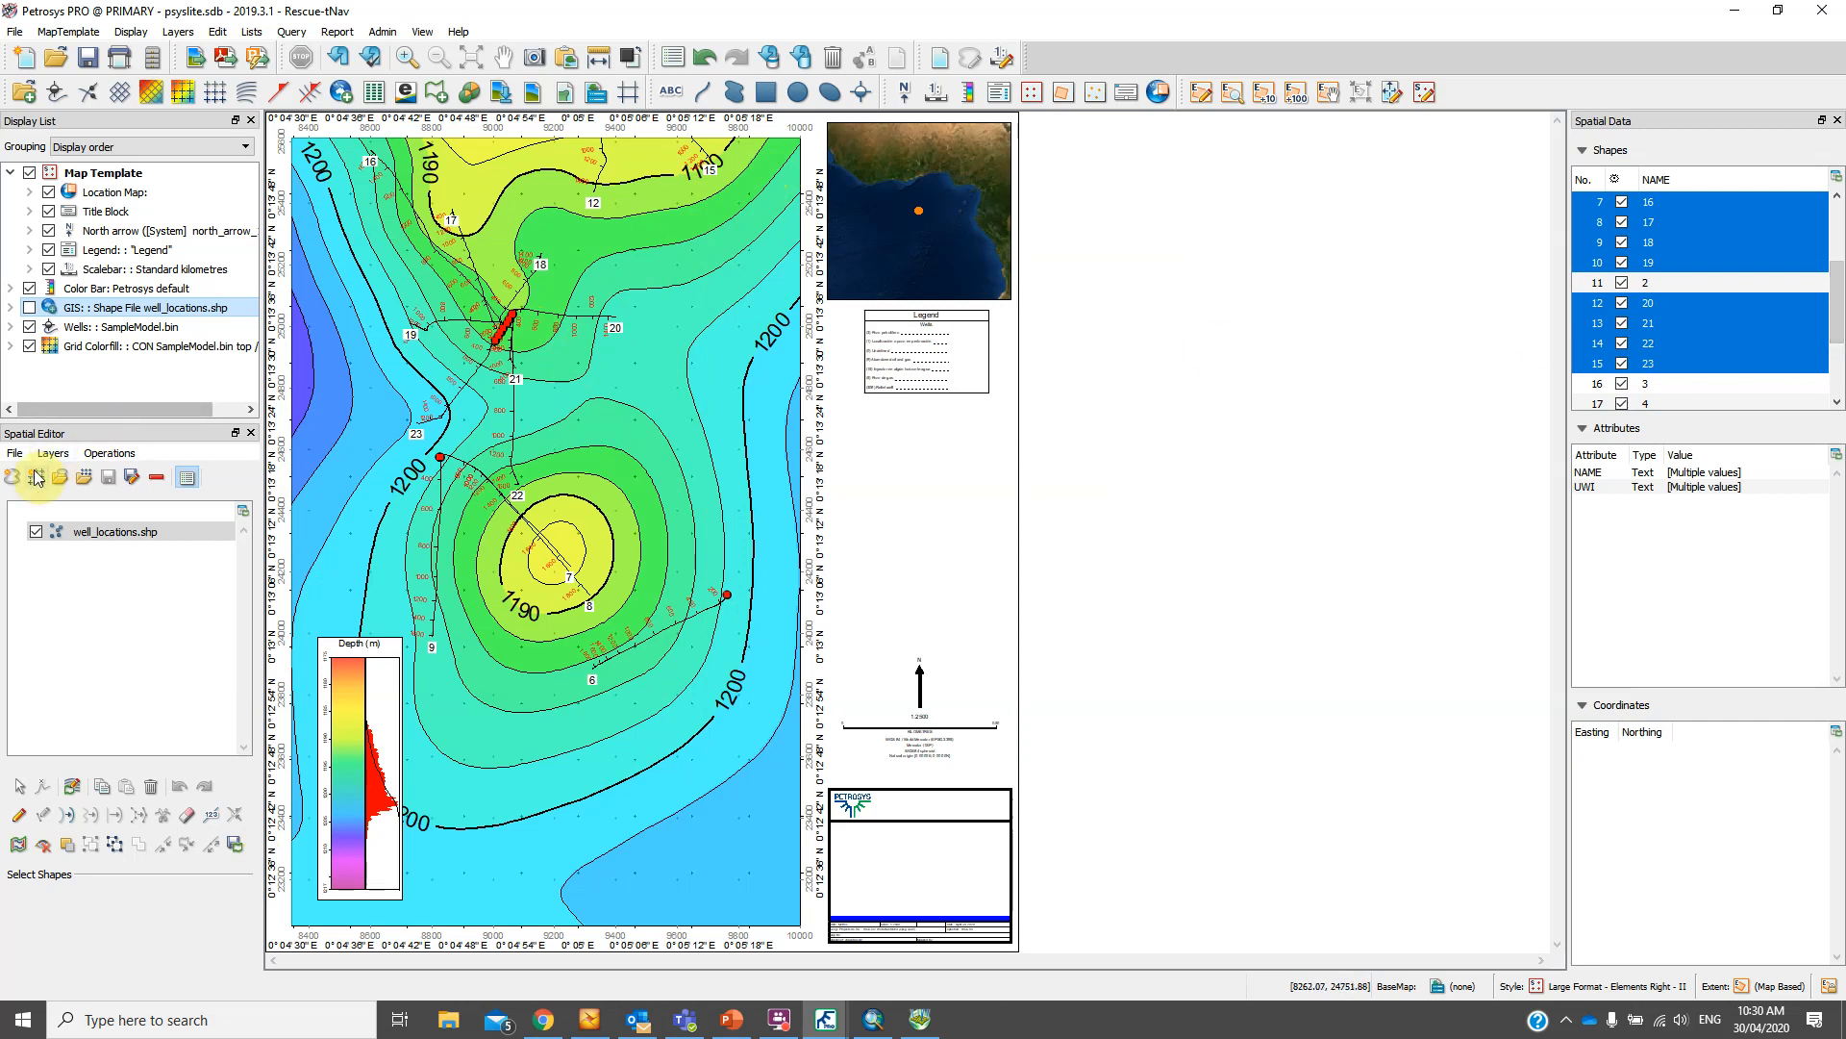
pyautogui.click(112, 458)
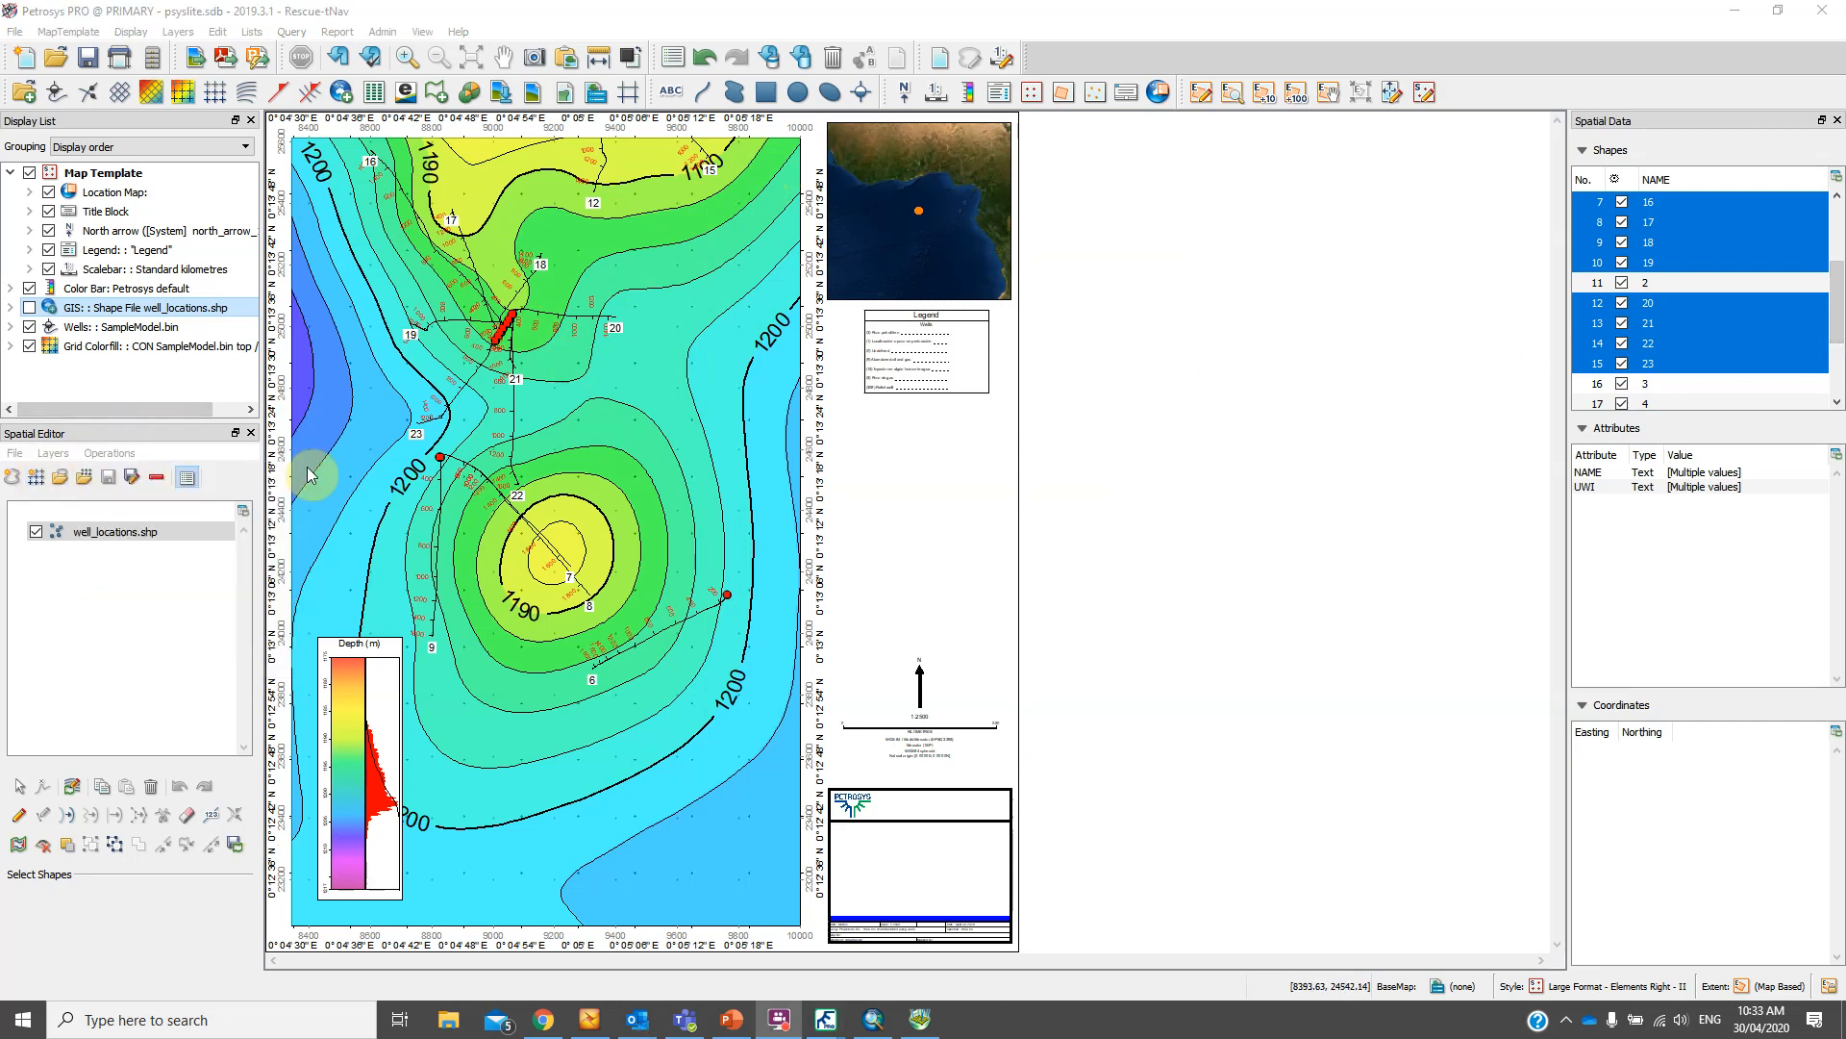
# Change the layer definition of well_locations.shp so that its coordinates include the Z dimension
pyautogui.click(101, 534)
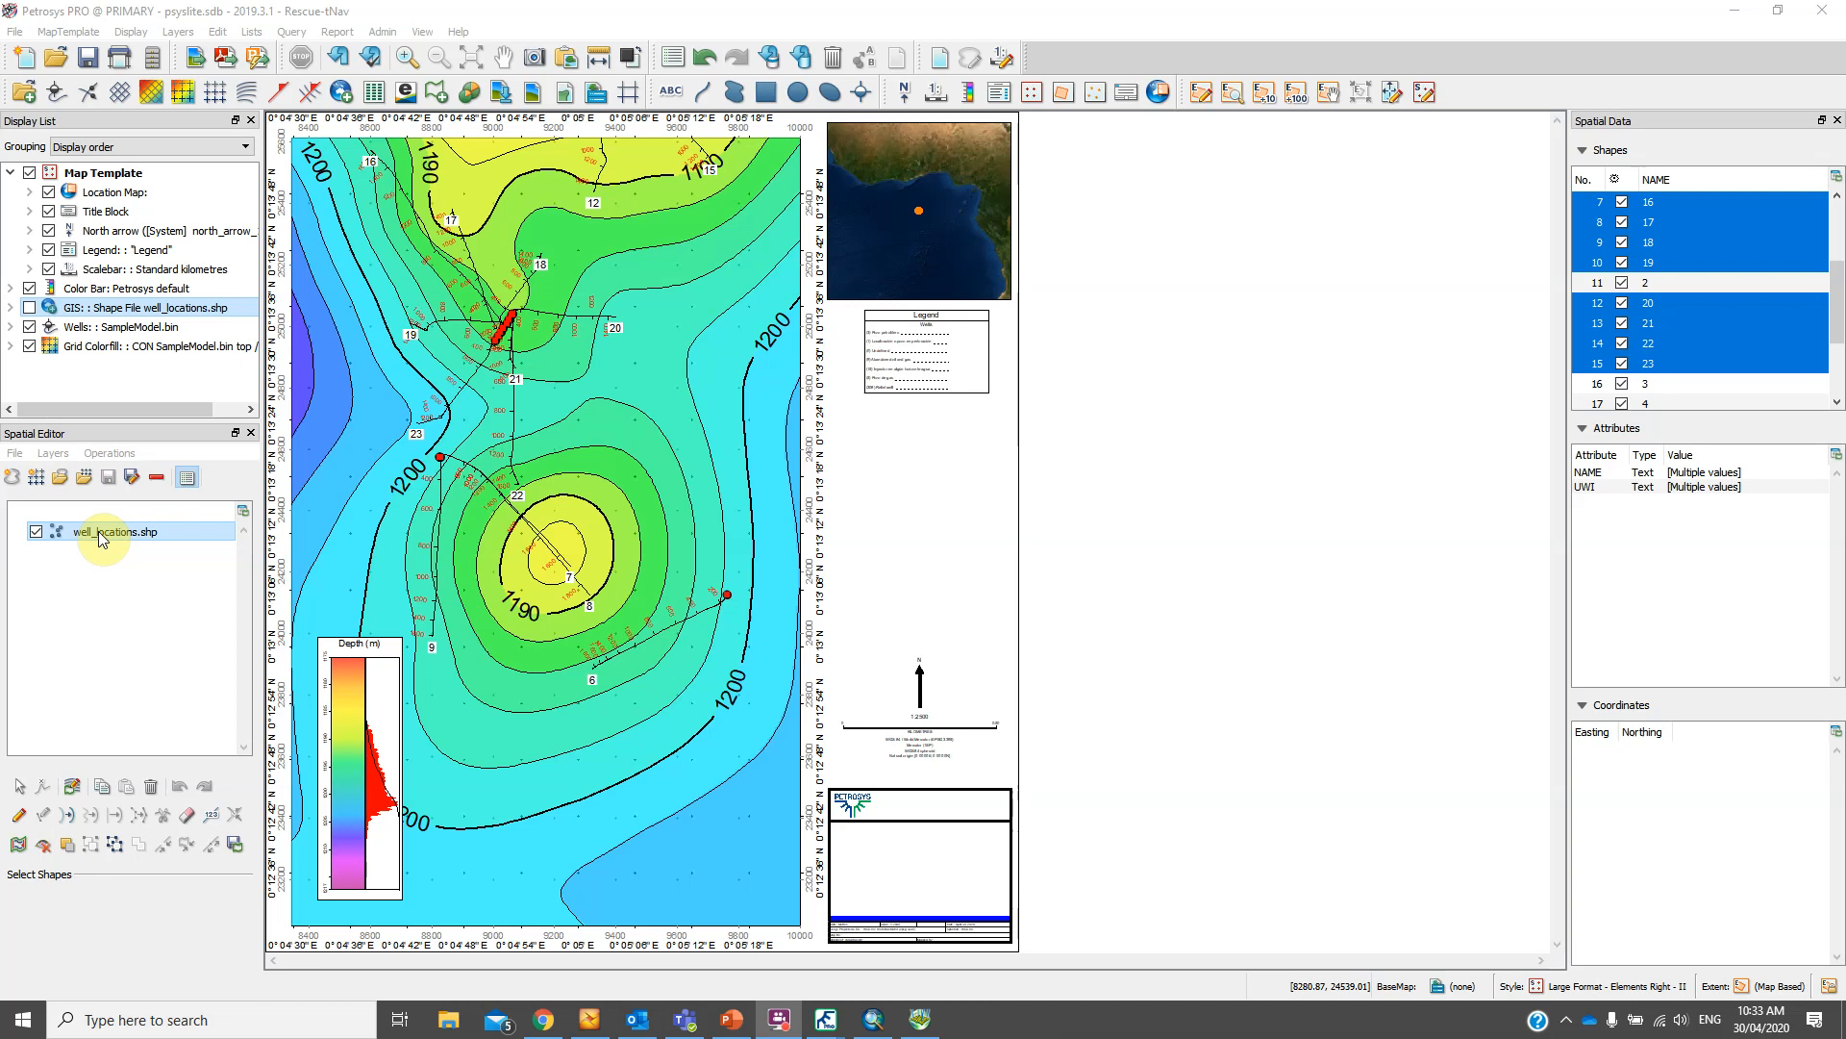
pyautogui.rightClick(100, 536)
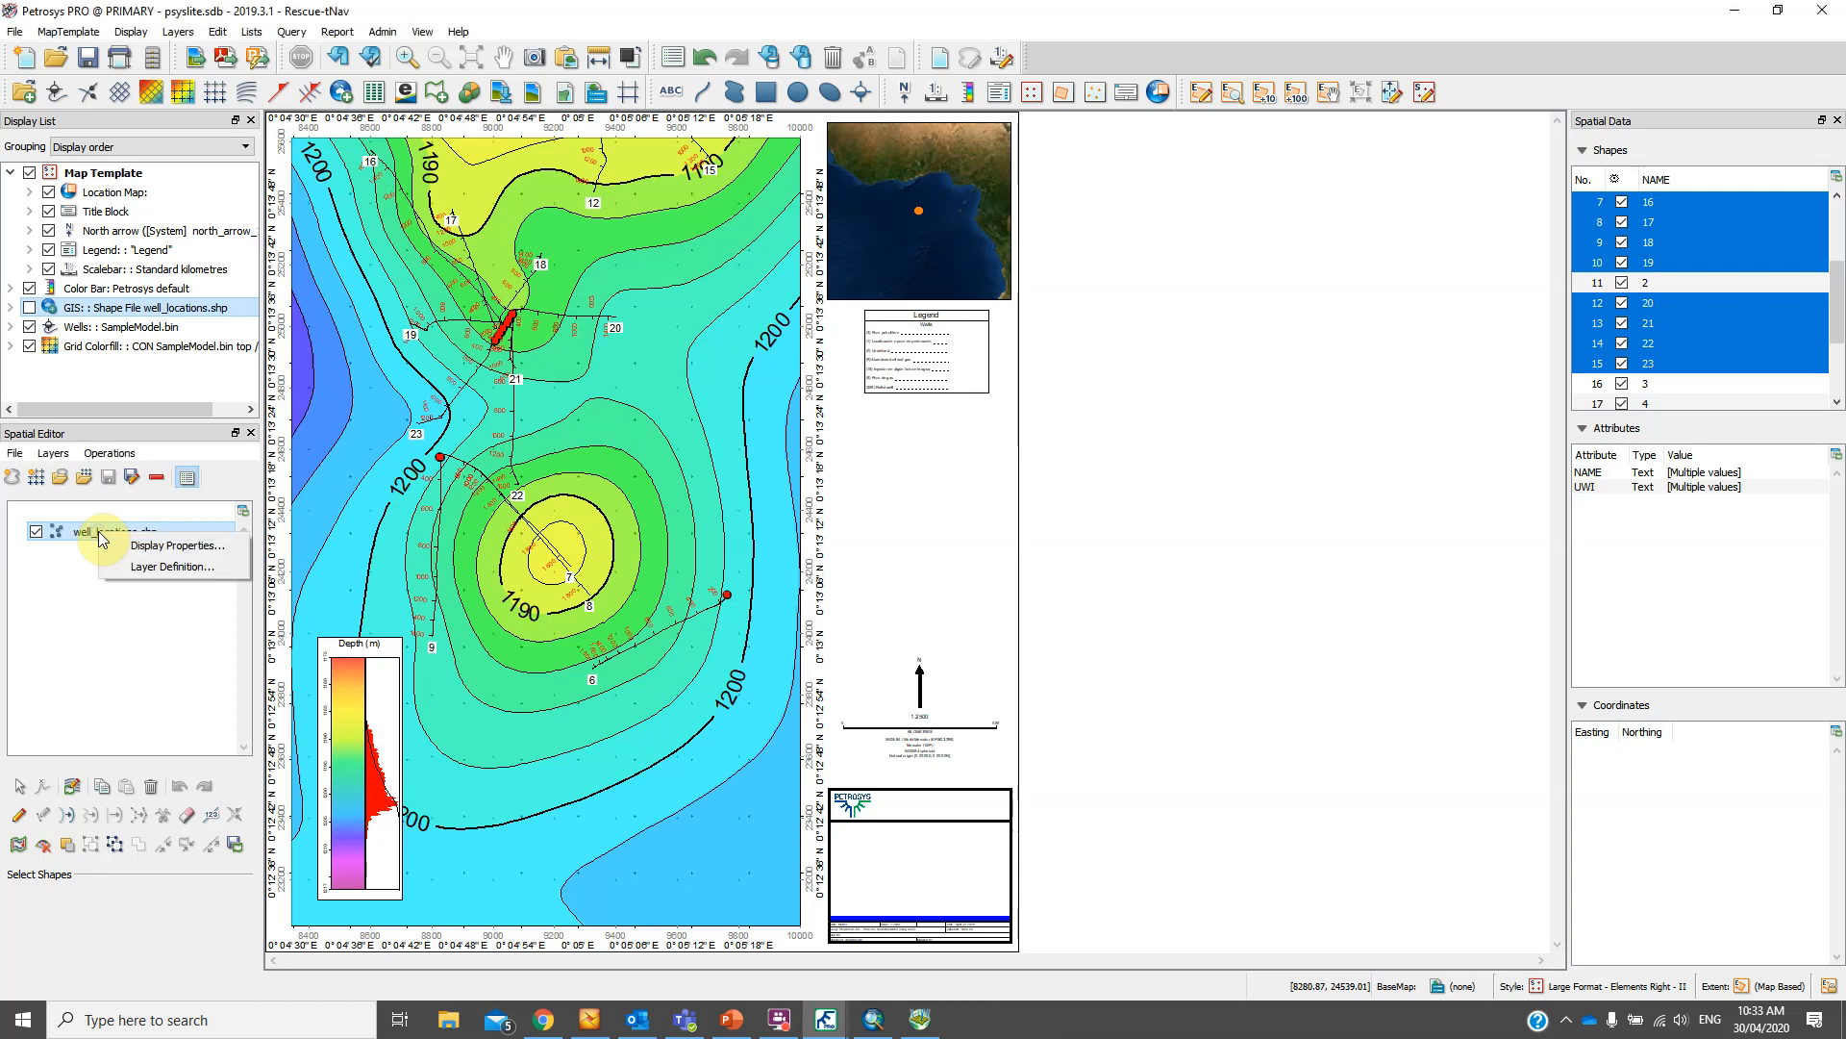
pyautogui.click(146, 569)
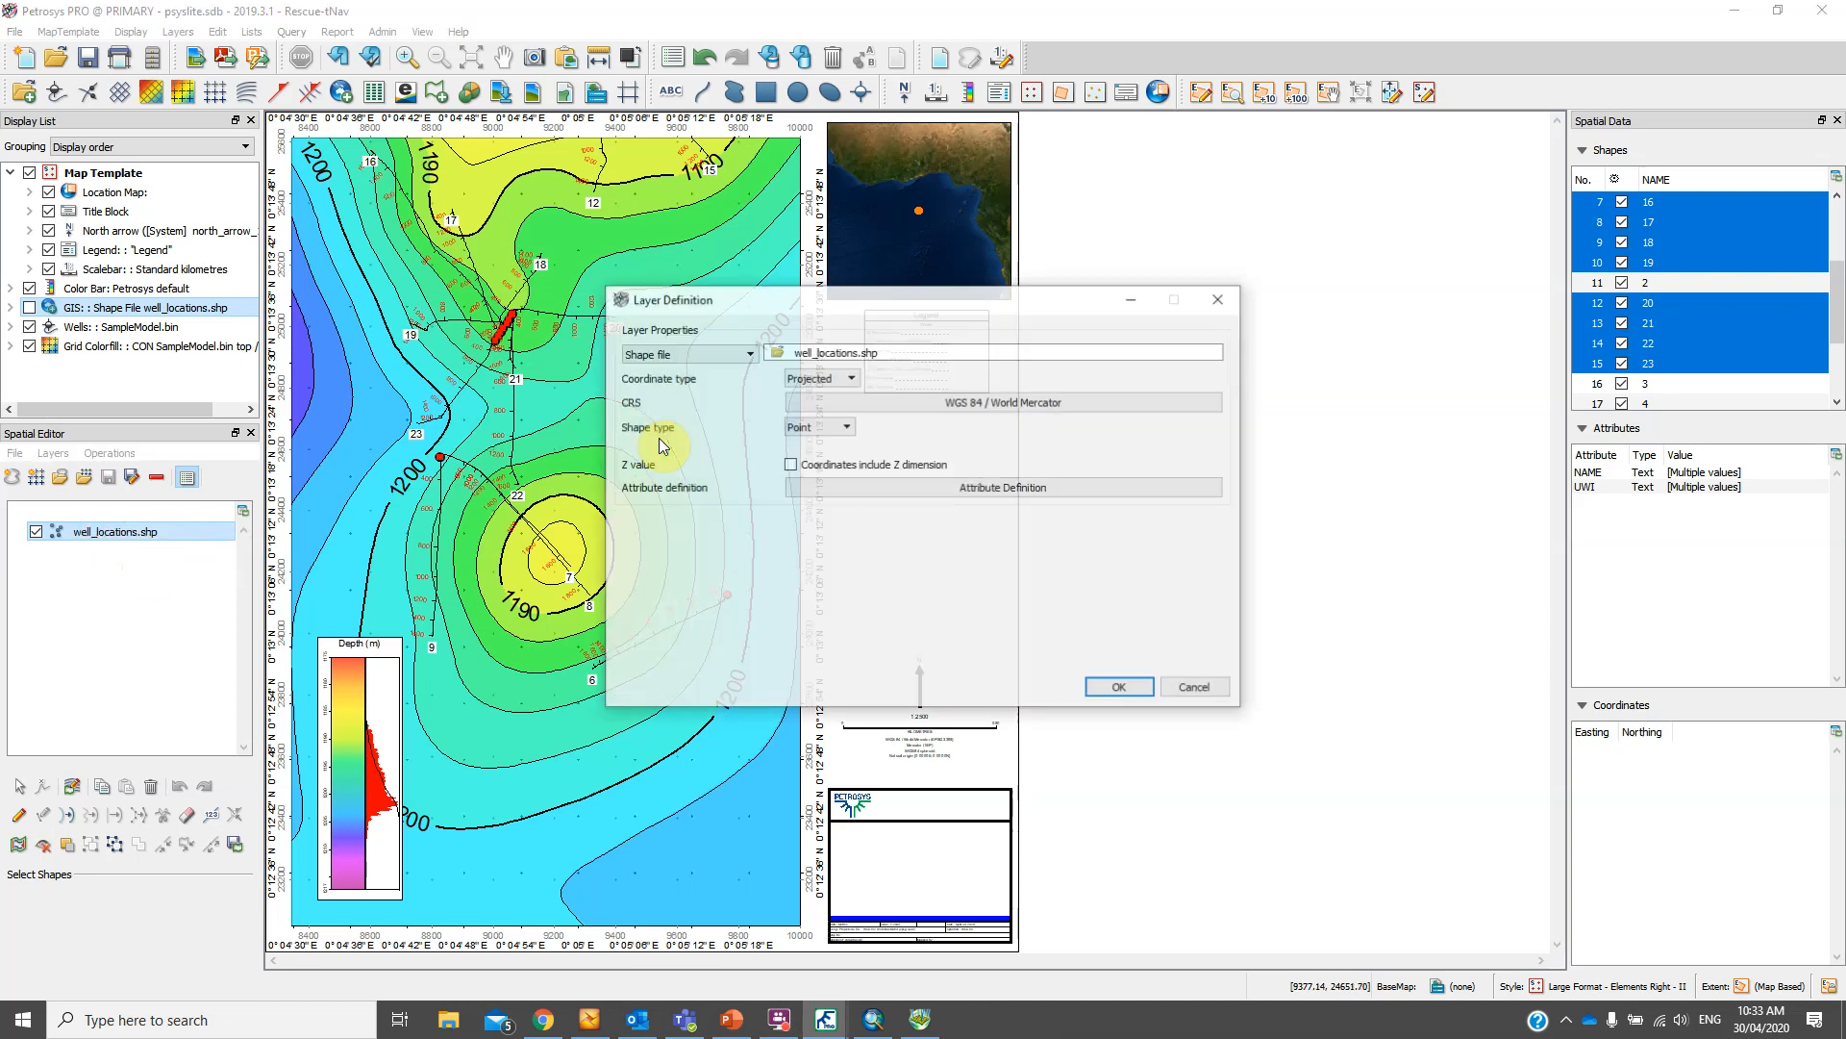
pyautogui.click(789, 466)
pyautogui.click(1121, 688)
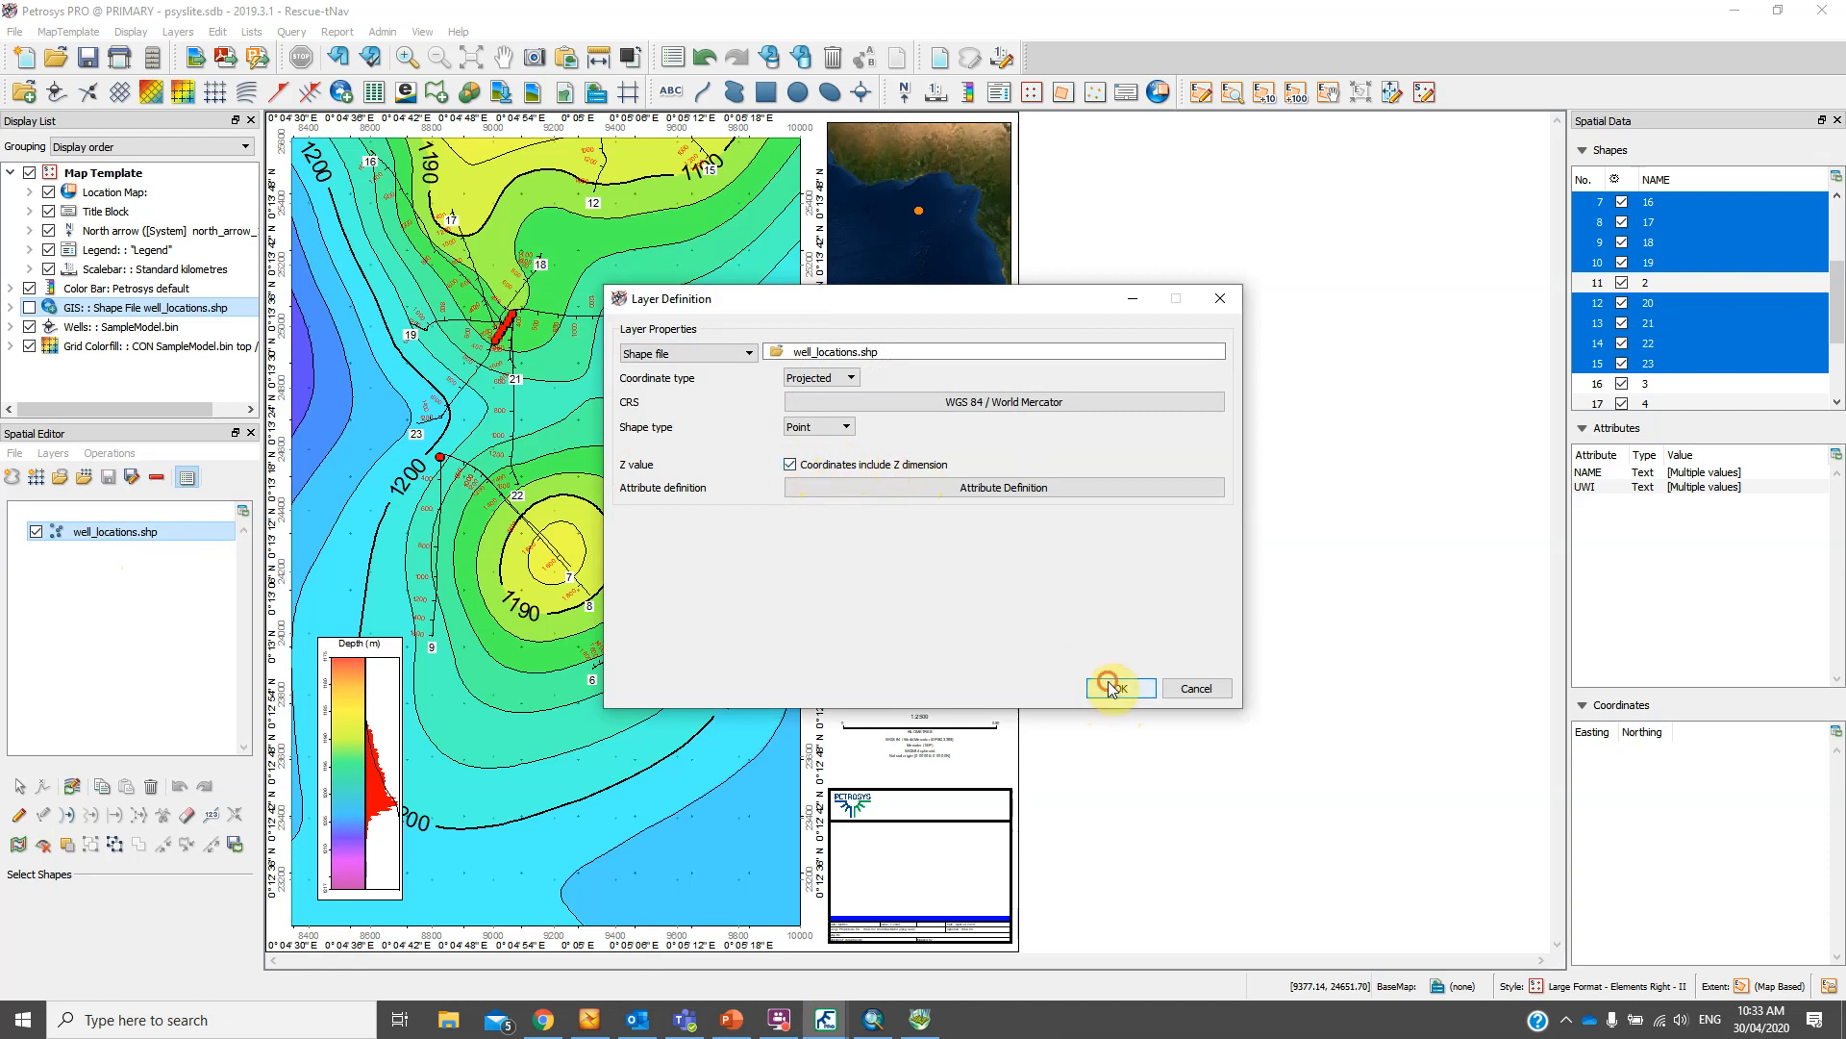
pyautogui.click(108, 477)
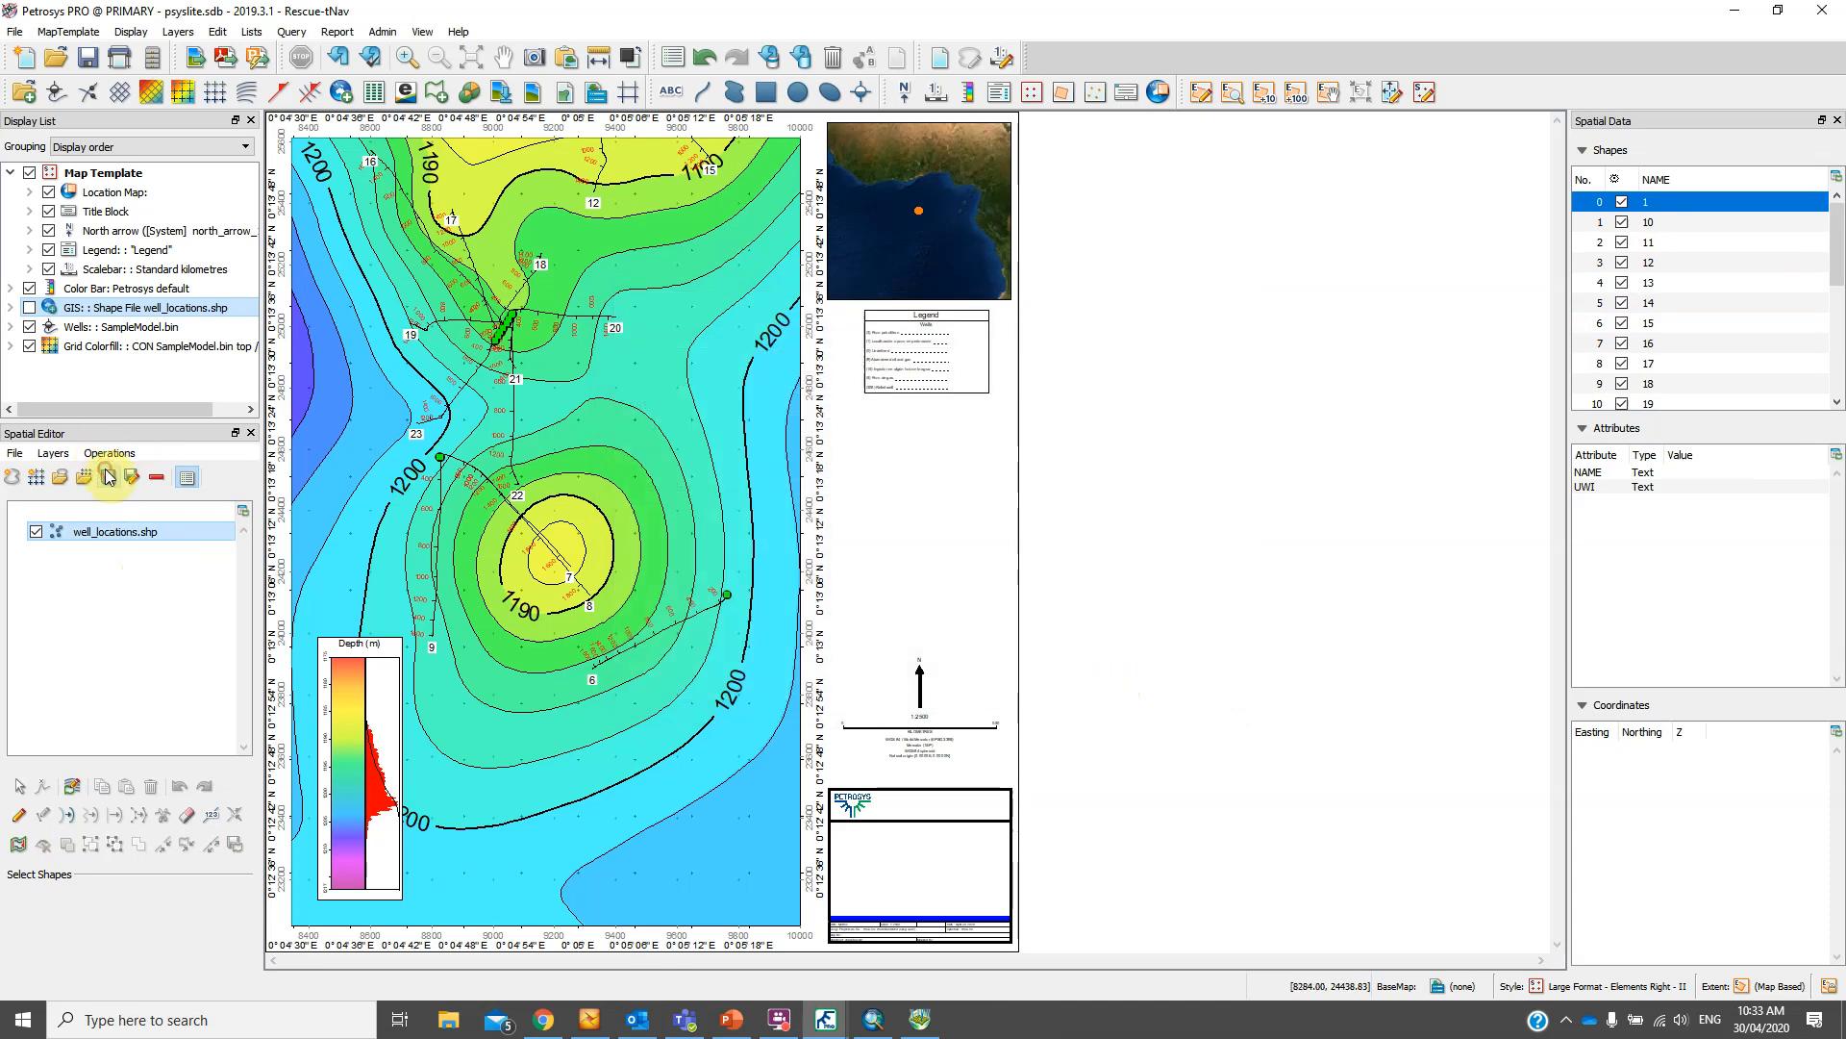
# Select the well location points across the map and start the Back Interpolate operation on them
pyautogui.click(109, 453)
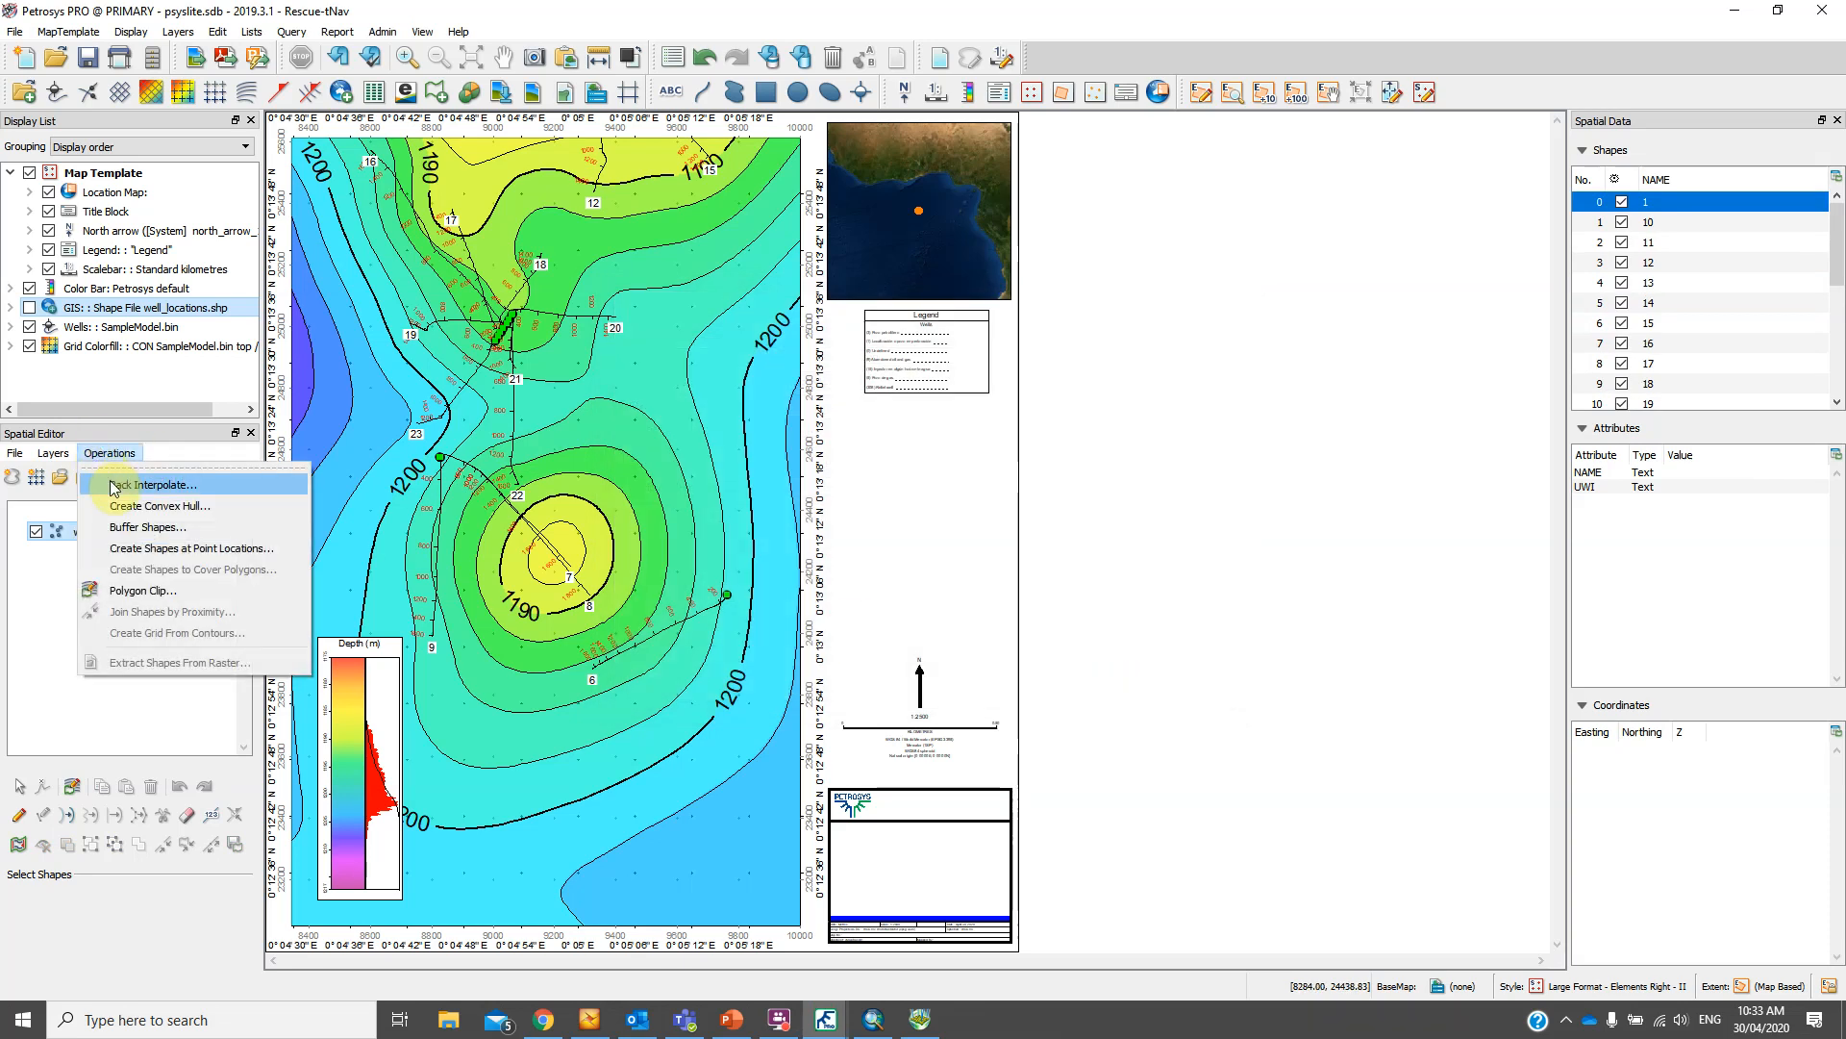
pyautogui.click(604, 772)
pyautogui.moveTo(293, 833); pyautogui.dragTo(784, 161)
pyautogui.click(100, 454)
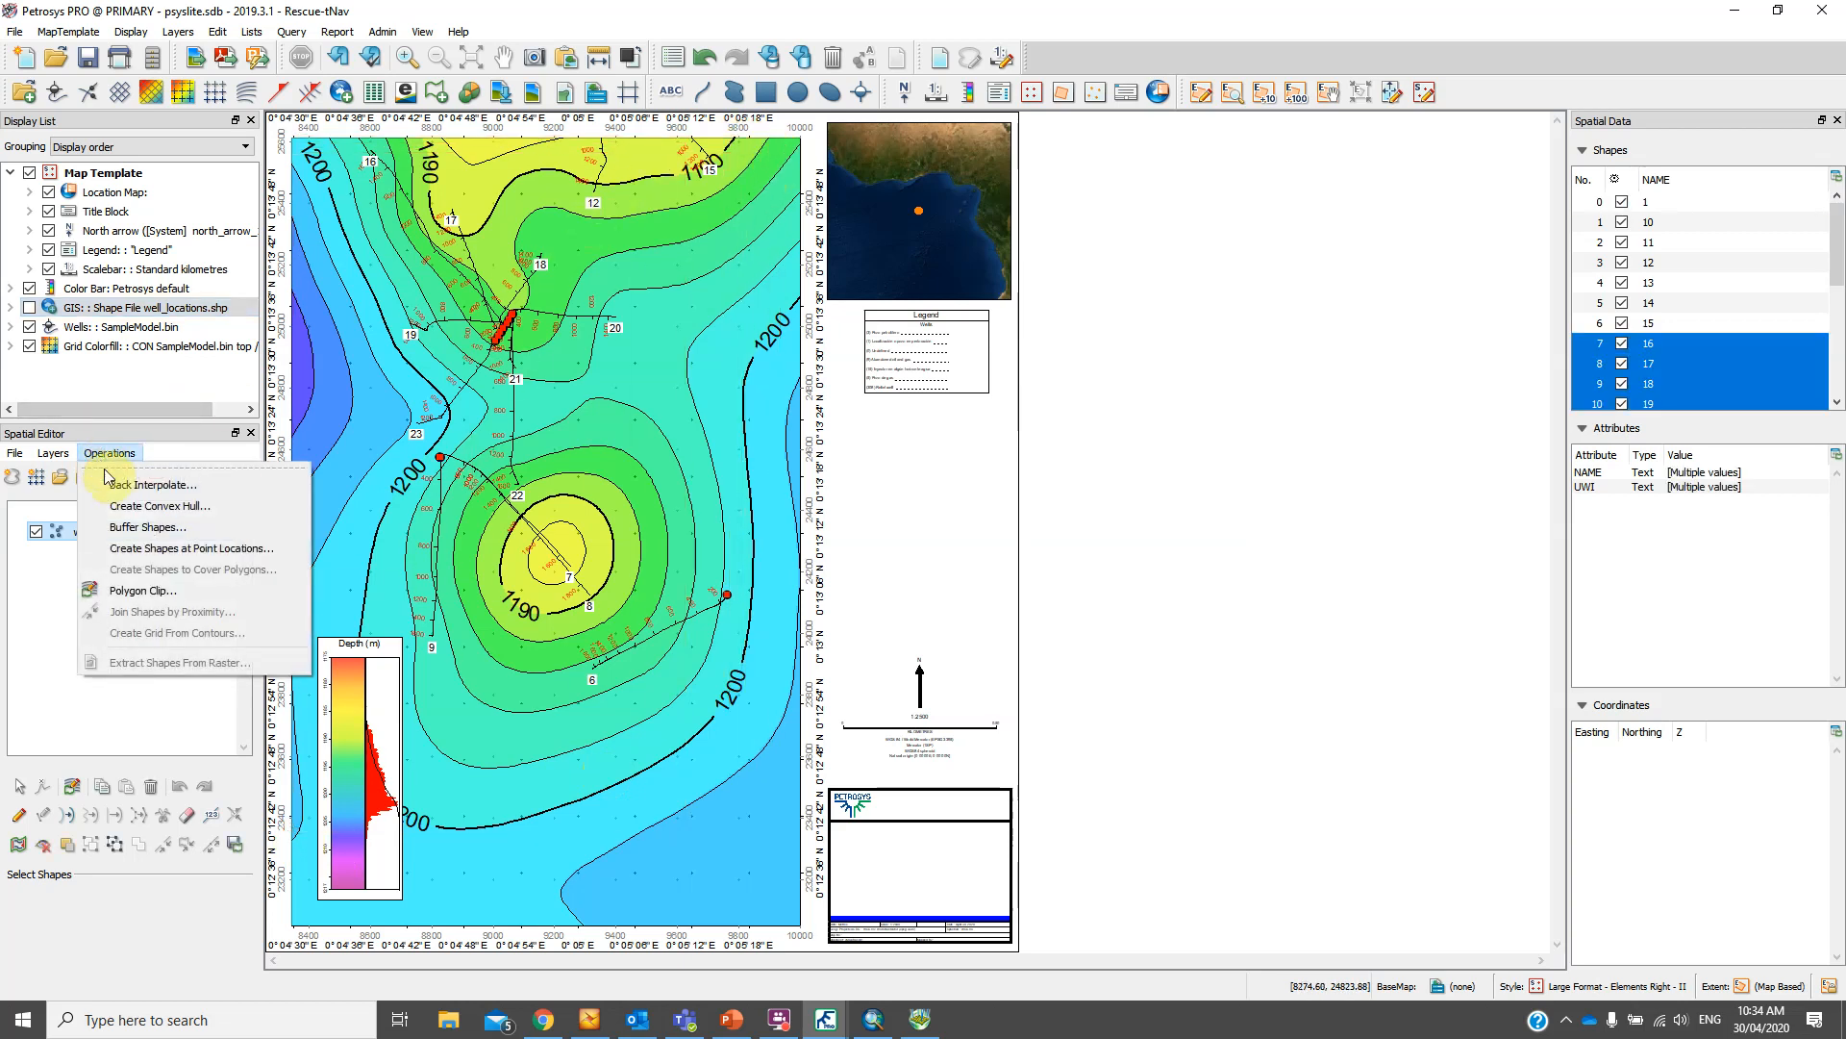
pyautogui.click(120, 483)
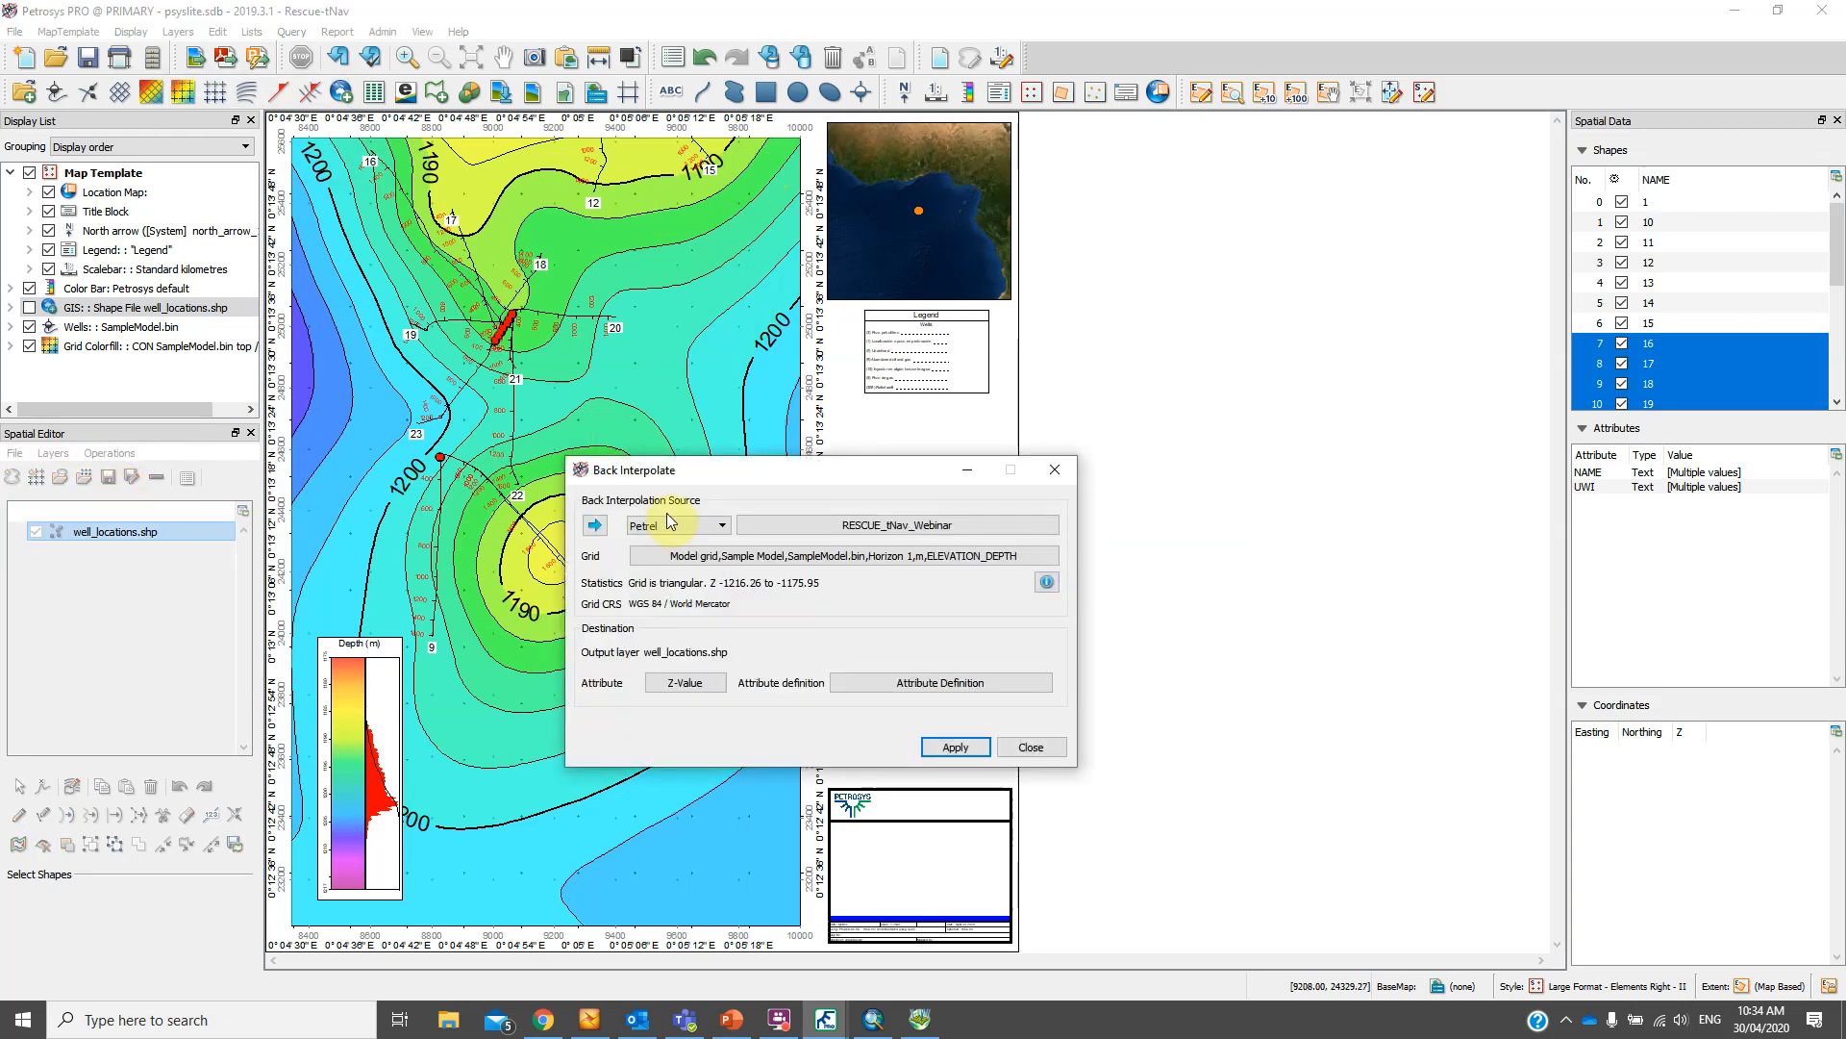
# Set the back interpolation source to the Rescue file SampleModel\SampleModel.bin and the destination attribute to Z-Value
pyautogui.moveTo(721, 471); pyautogui.dragTo(801, 324)
pyautogui.click(766, 378)
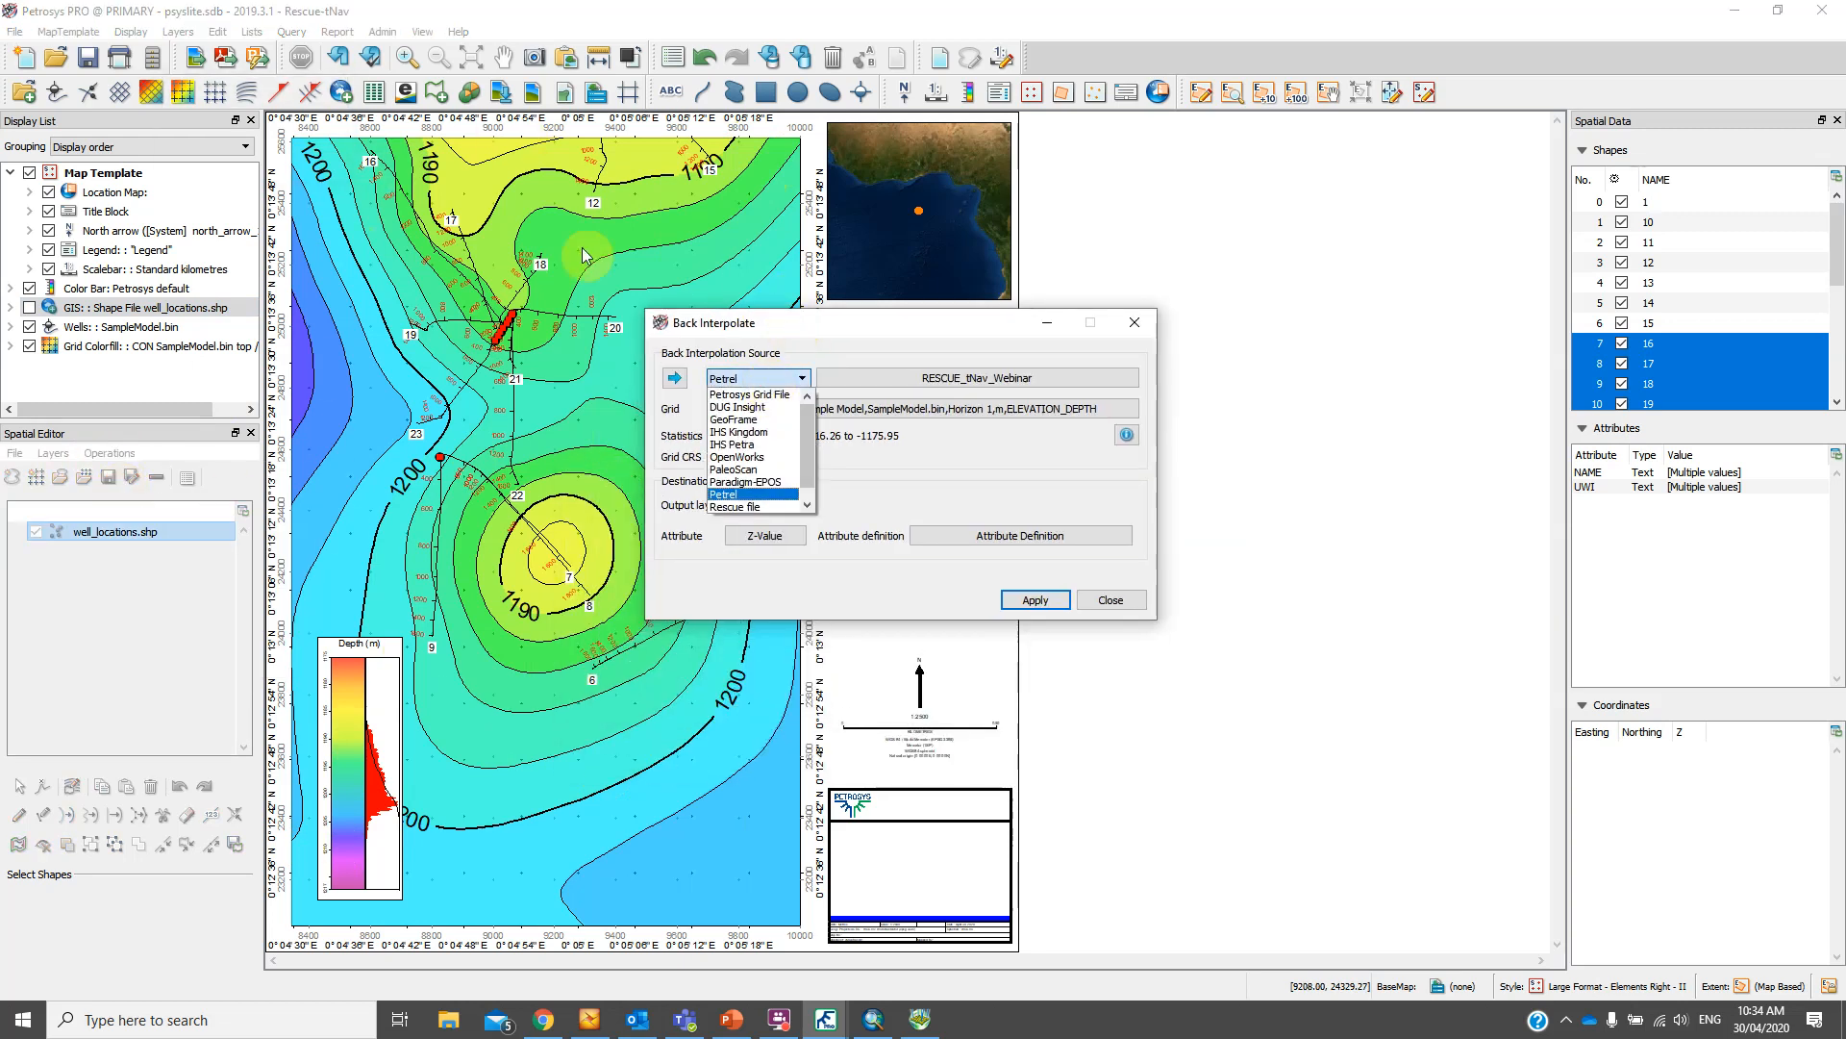
pyautogui.click(757, 508)
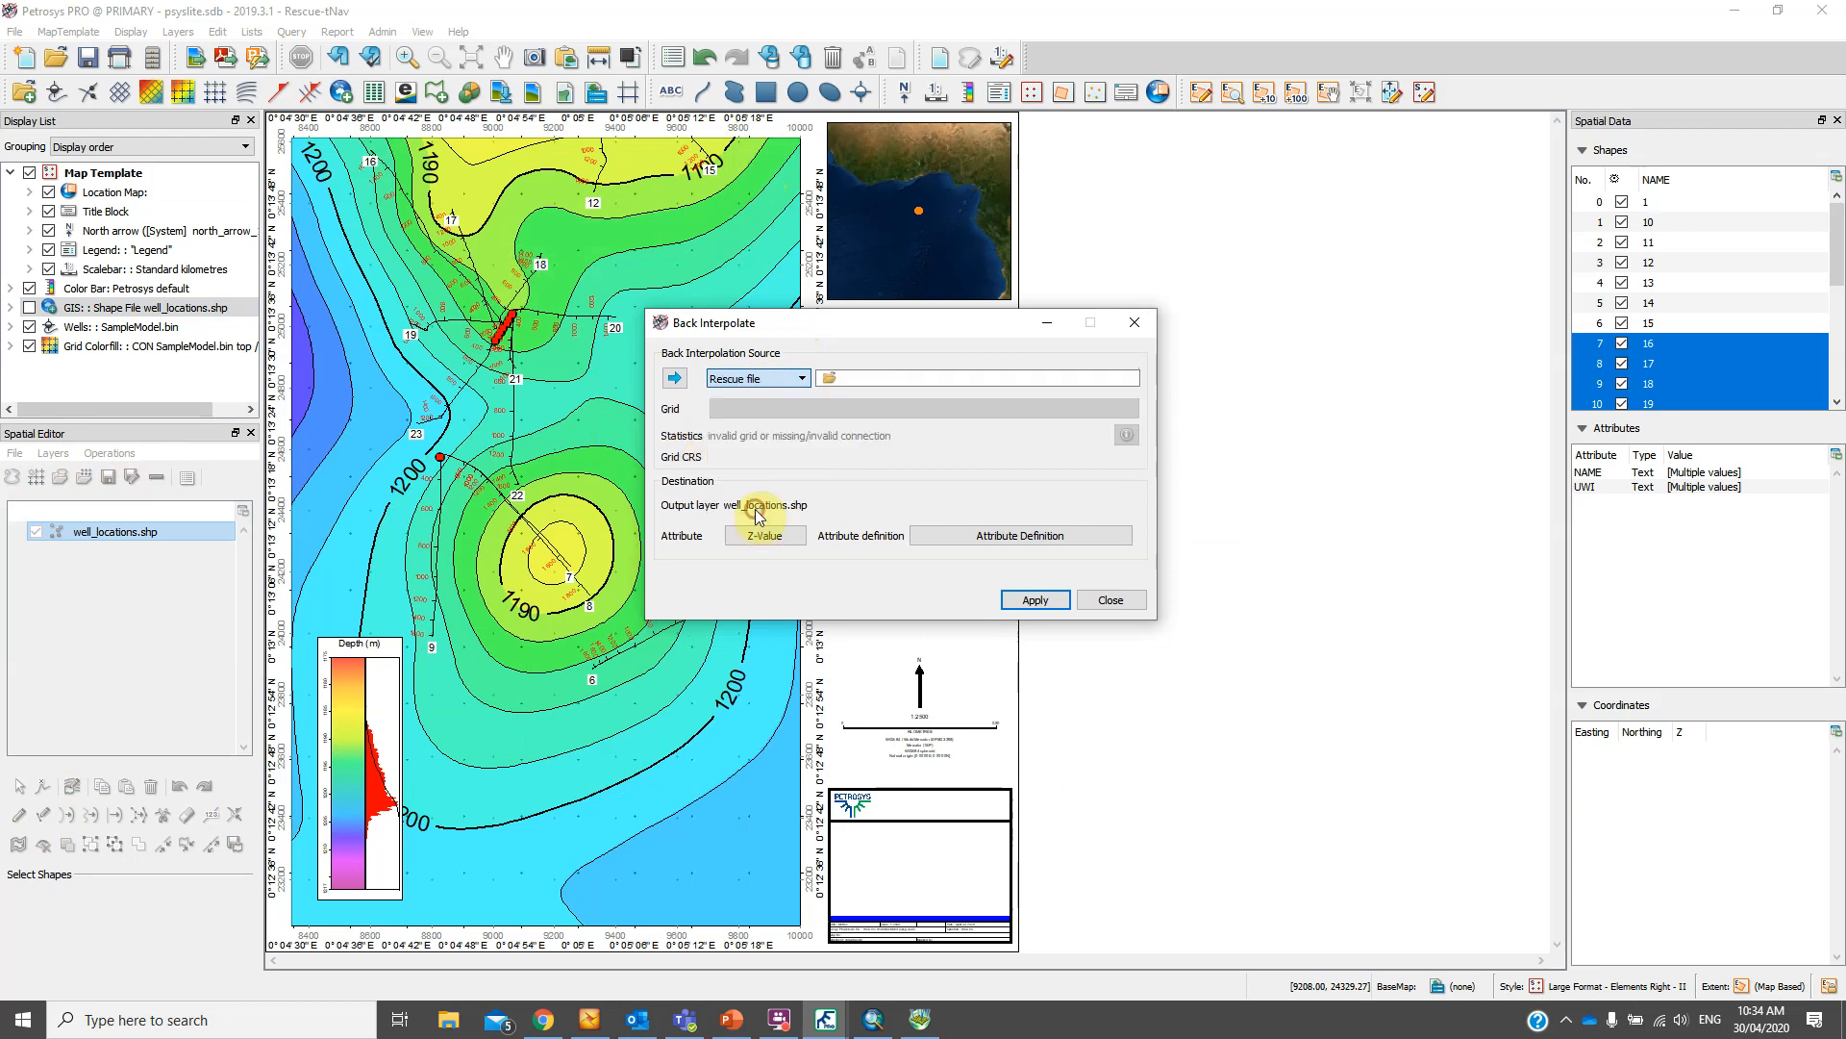
pyautogui.click(824, 378)
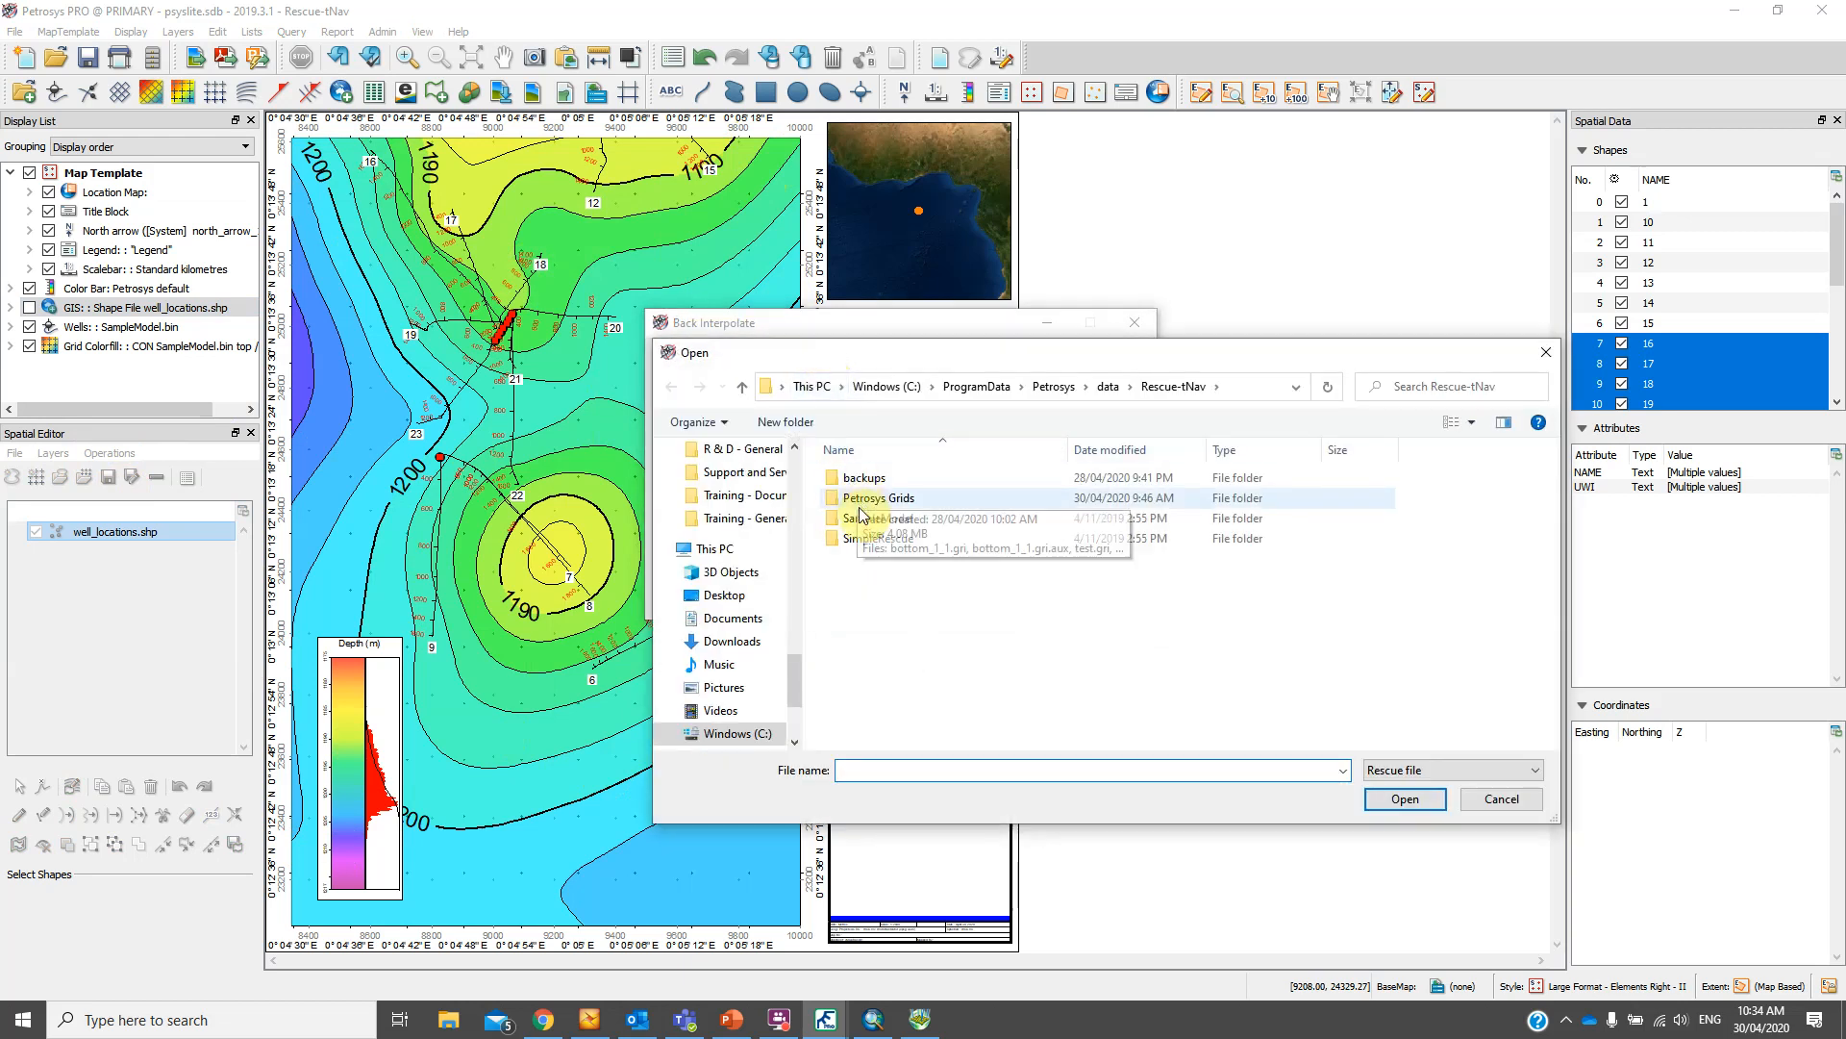
pyautogui.doubleClick(862, 514)
pyautogui.doubleClick(875, 479)
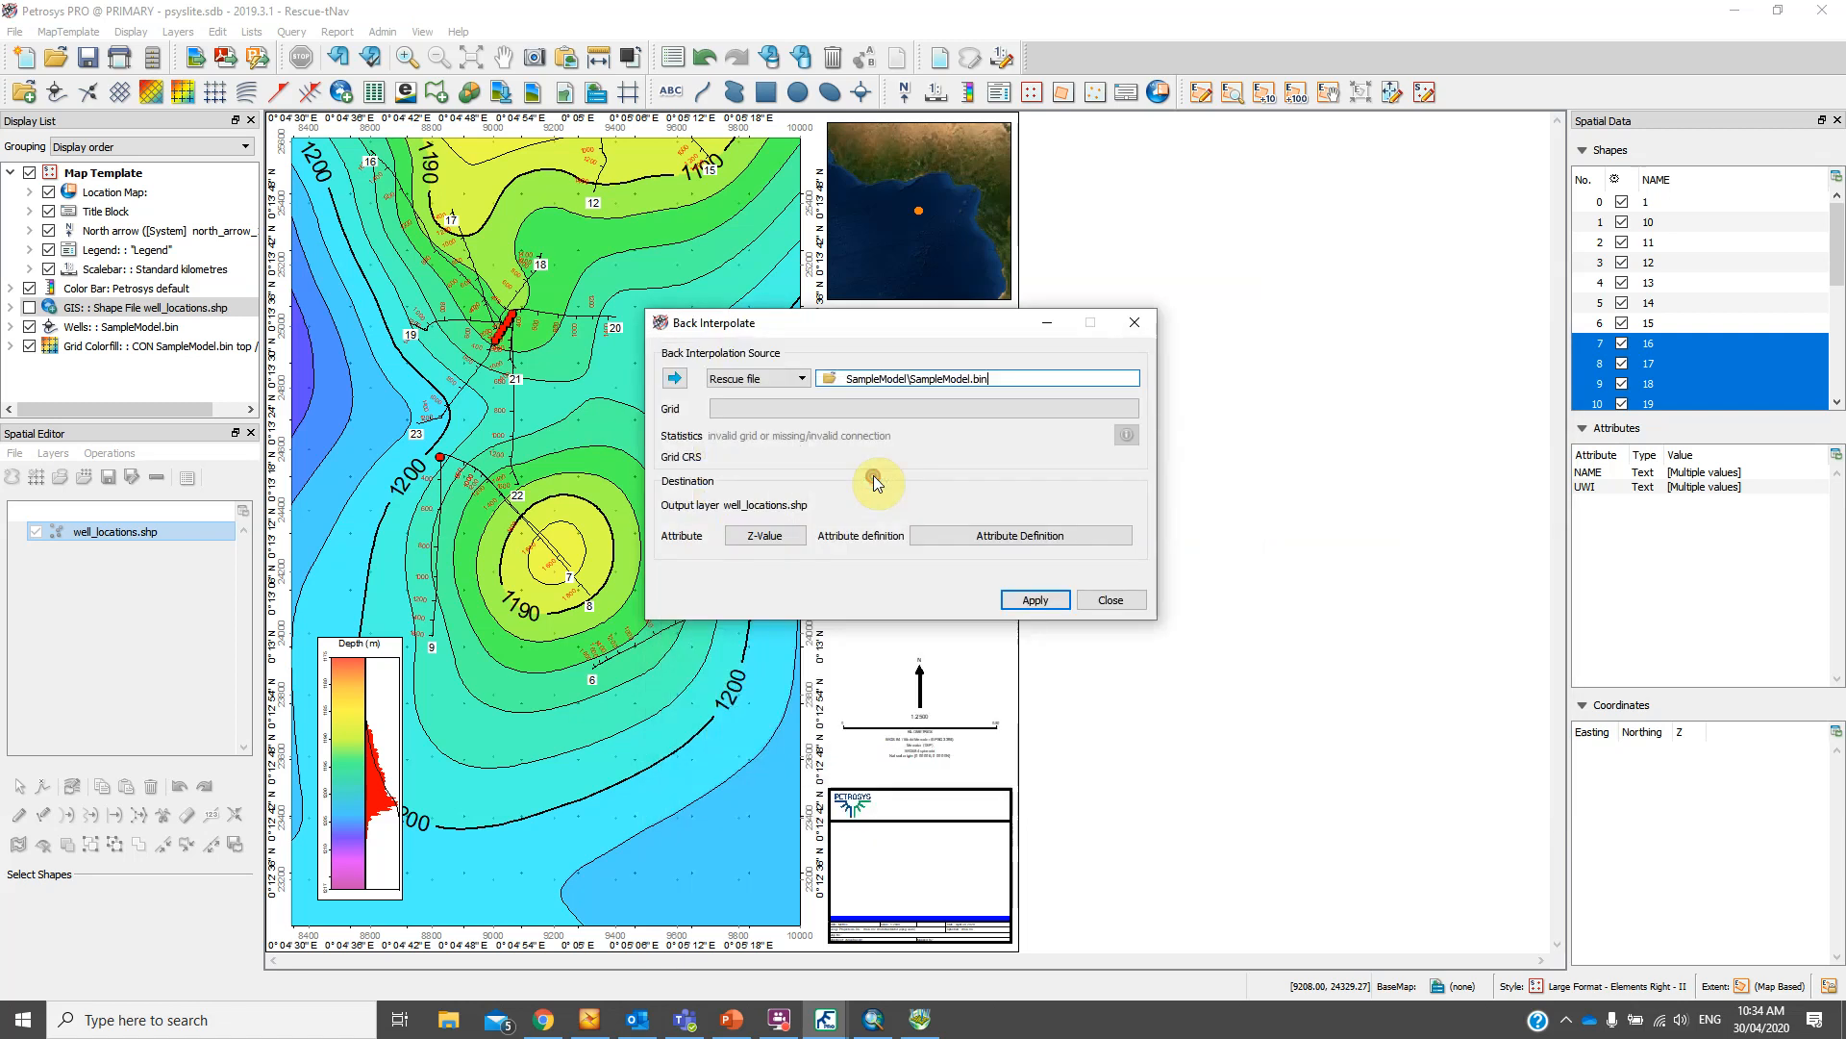
pyautogui.click(765, 535)
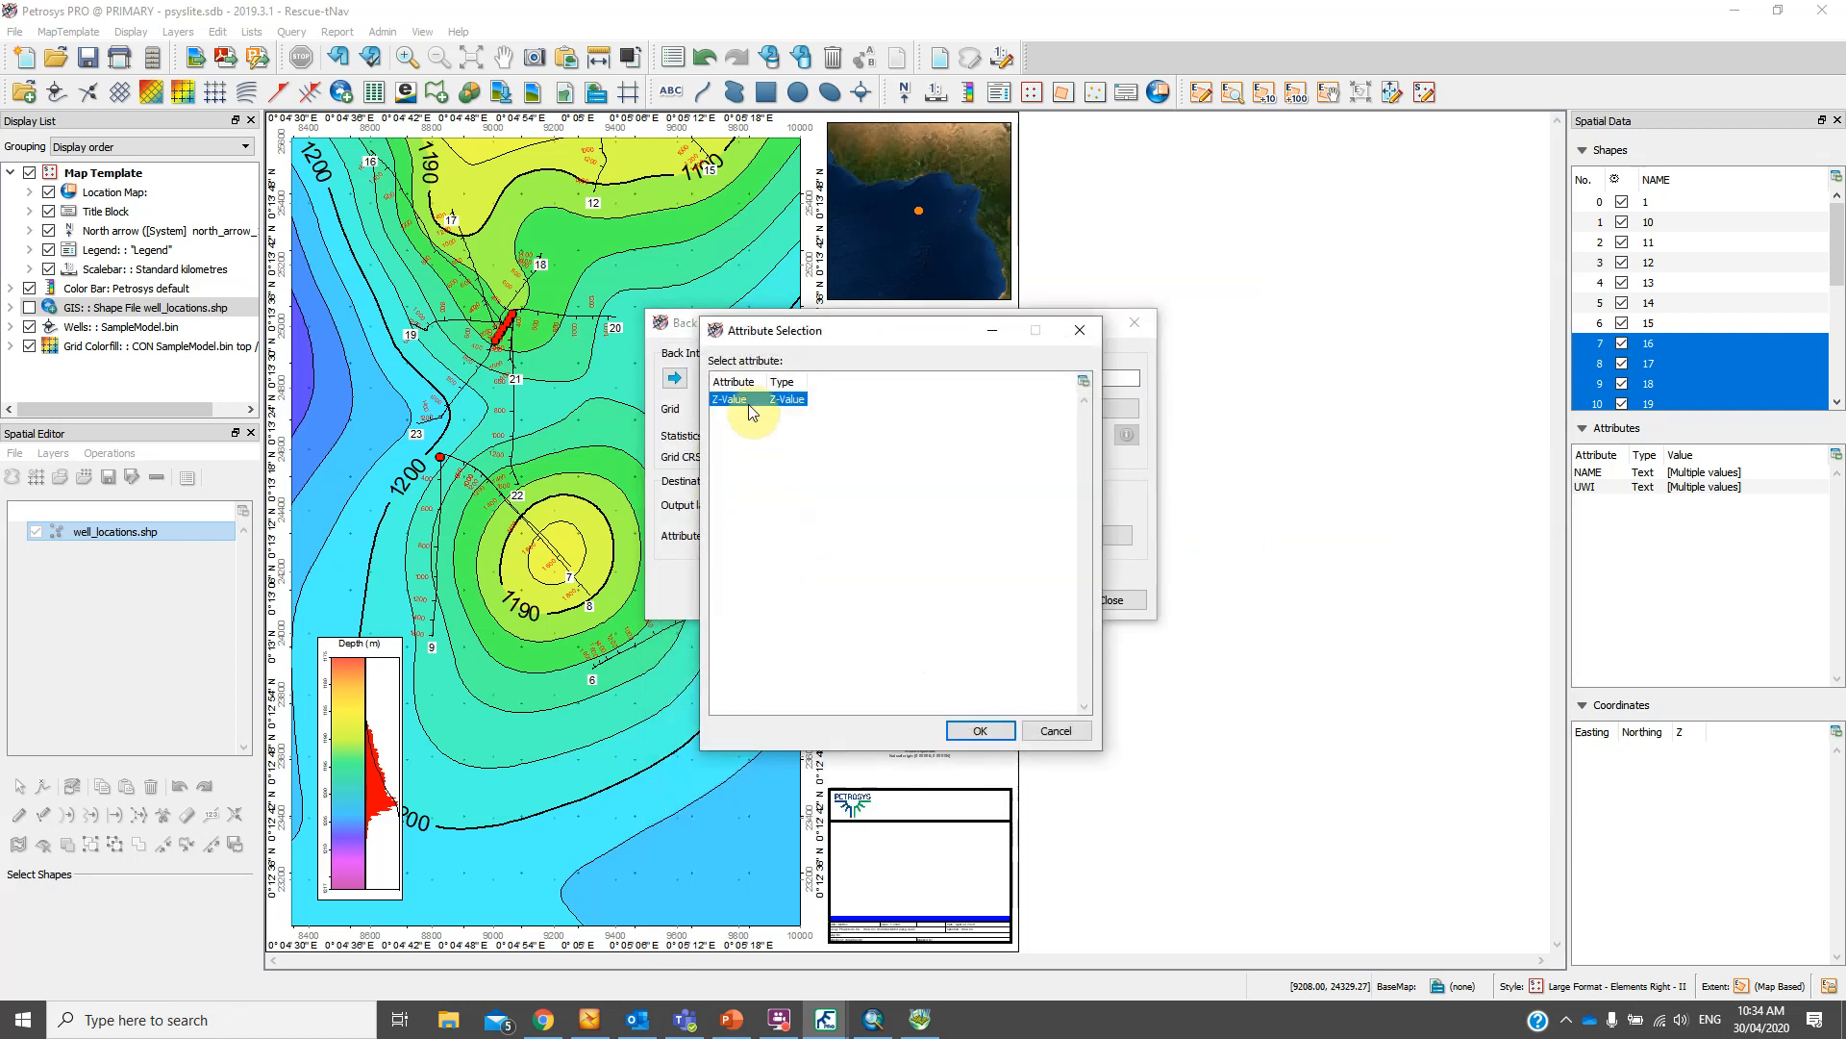
pyautogui.click(970, 730)
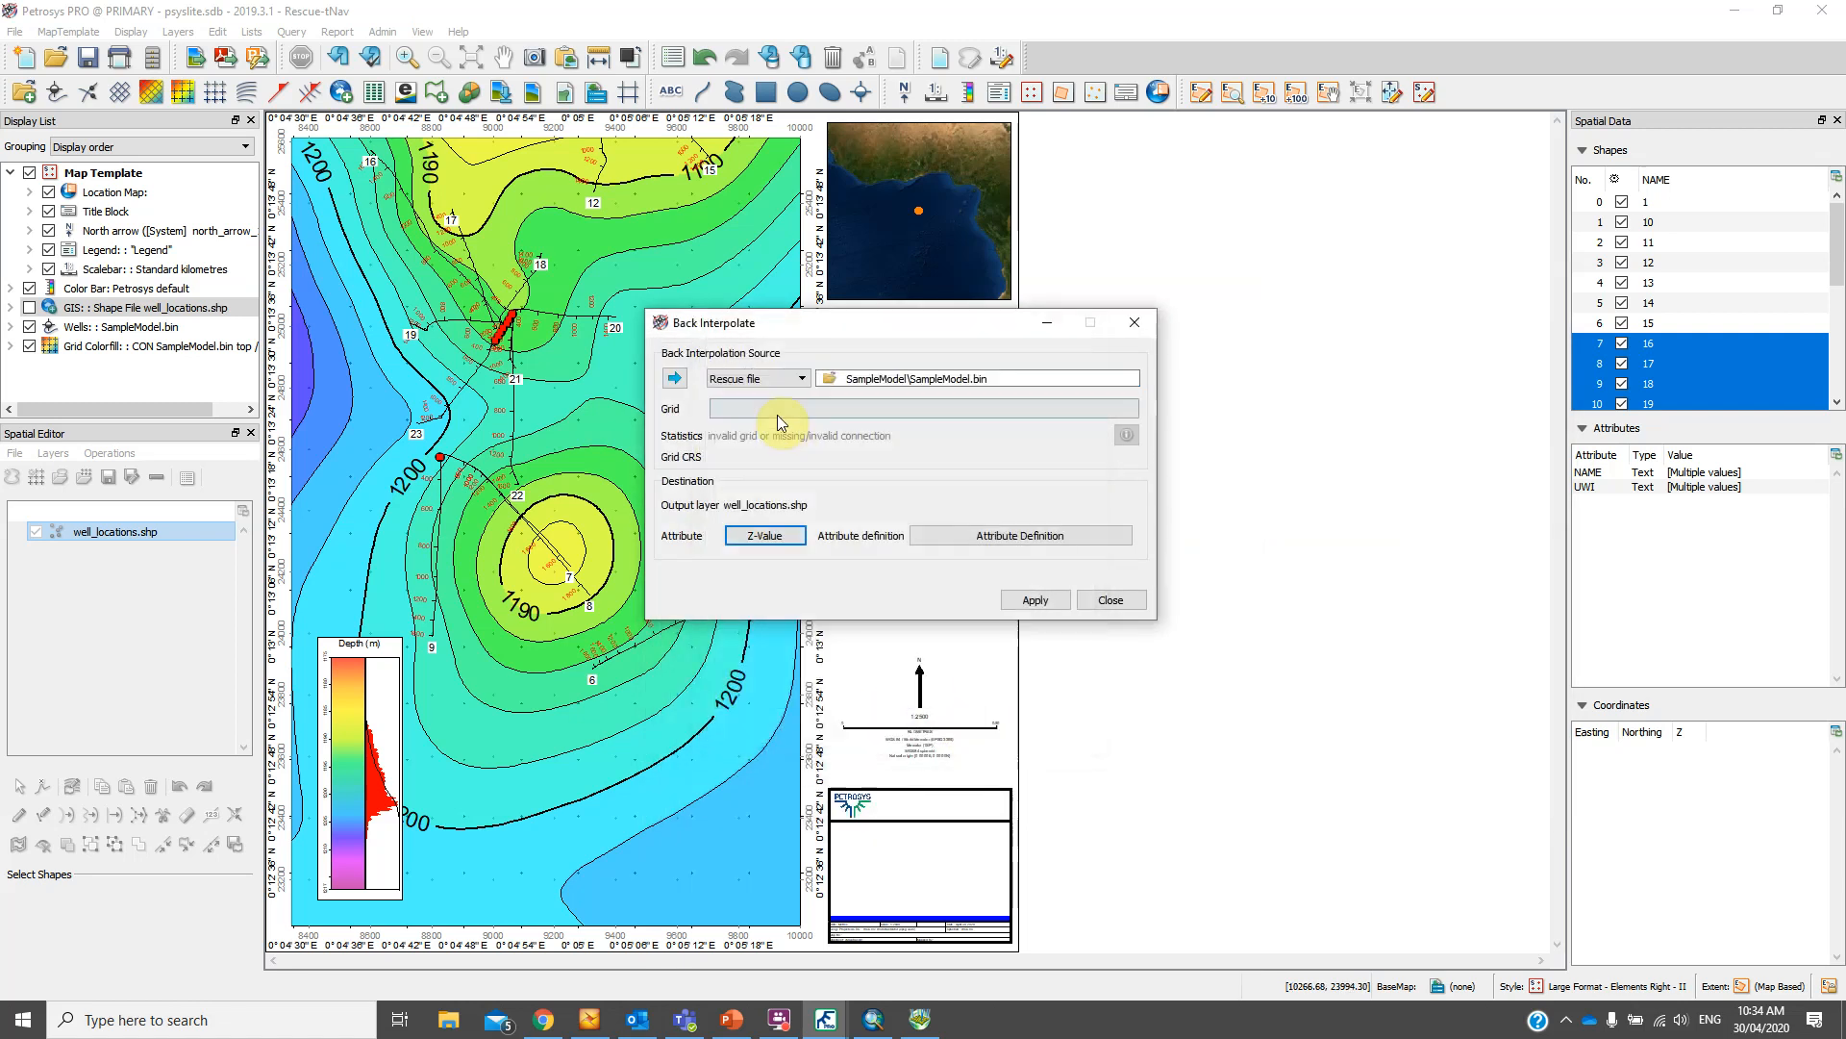
# Choose the top / 1 / 1 horizon as the grid and run the back interpolation on the selected well location points
pyautogui.click(777, 410)
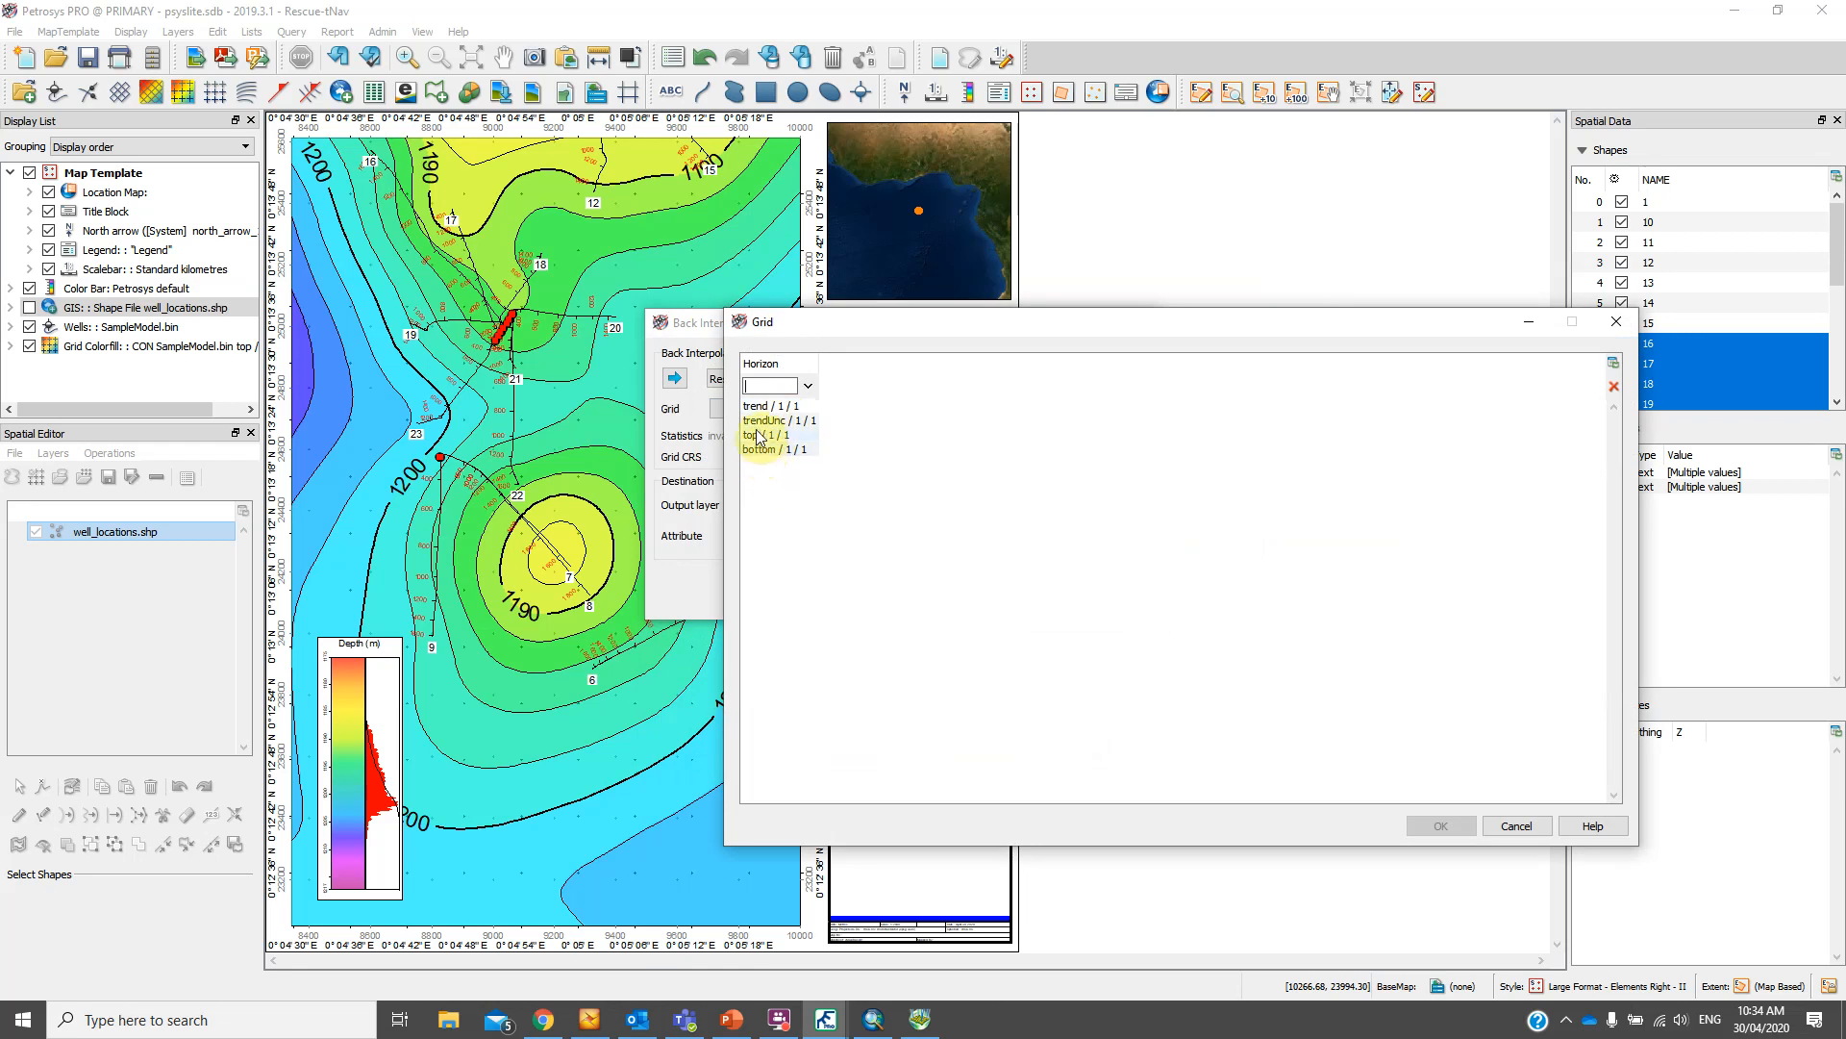
pyautogui.doubleClick(756, 435)
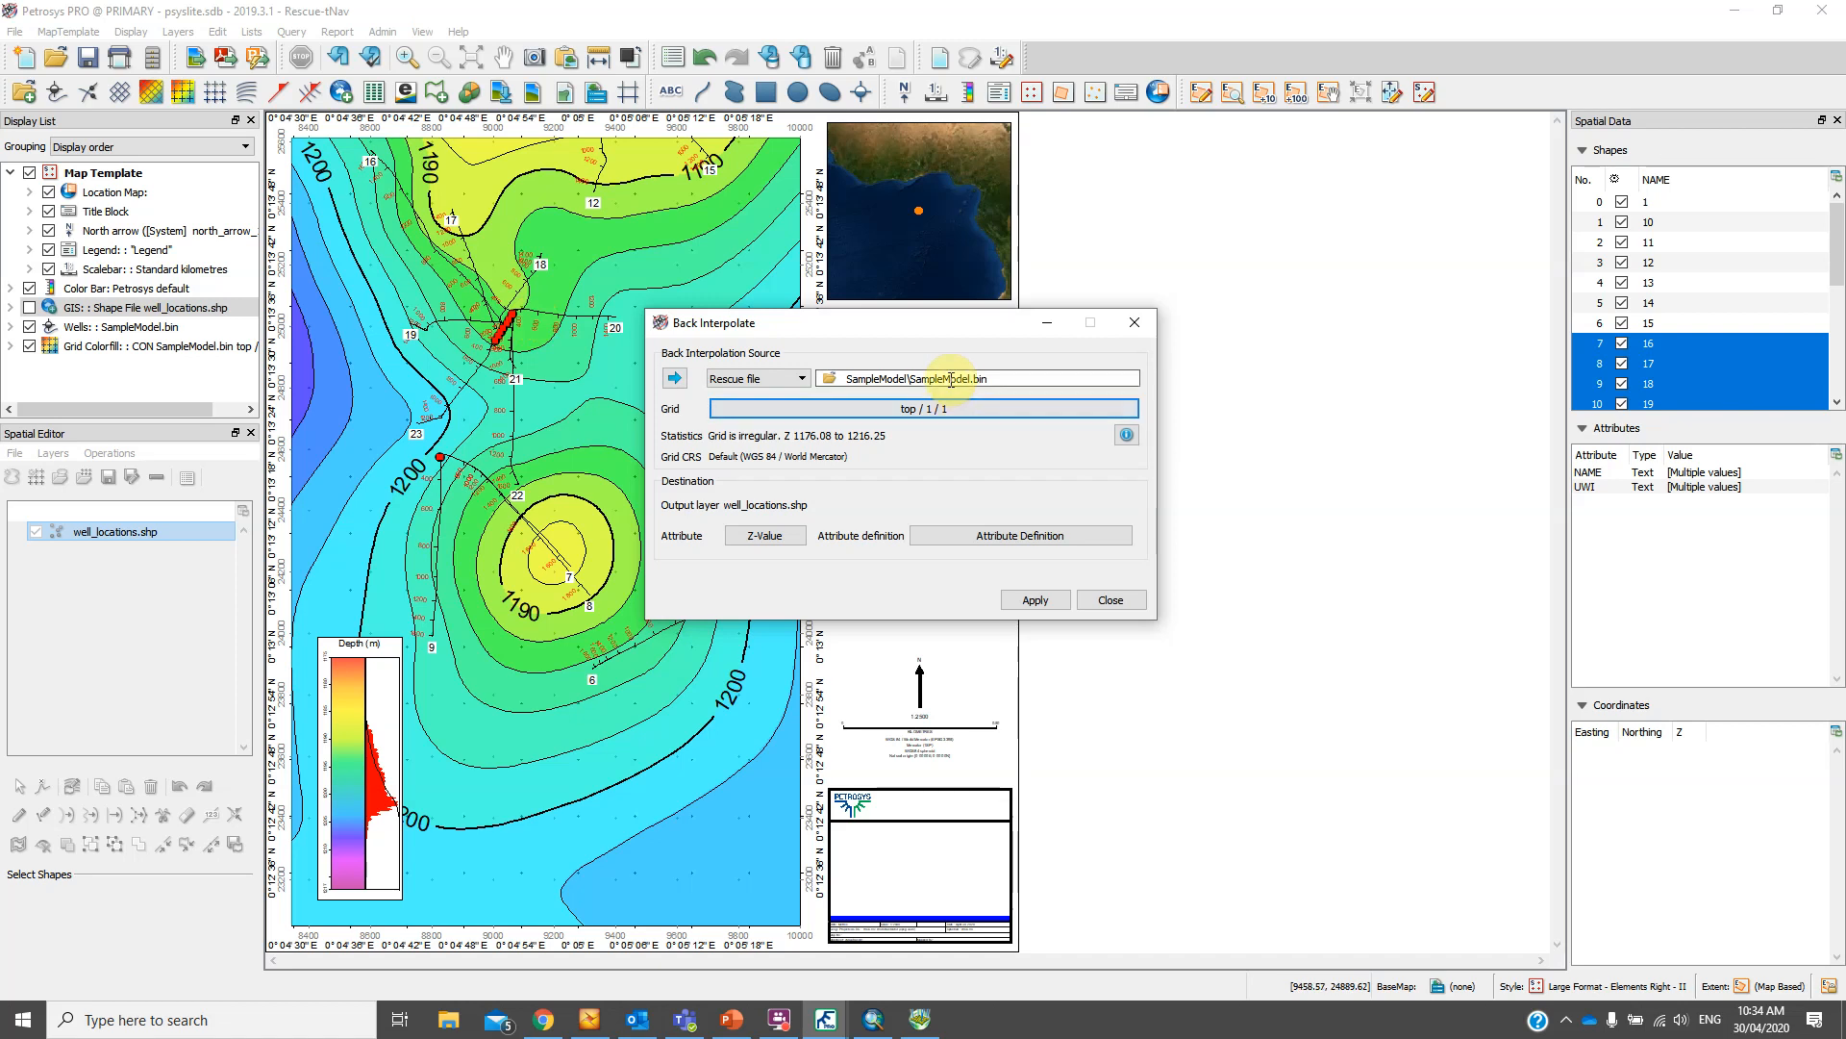
pyautogui.click(1036, 602)
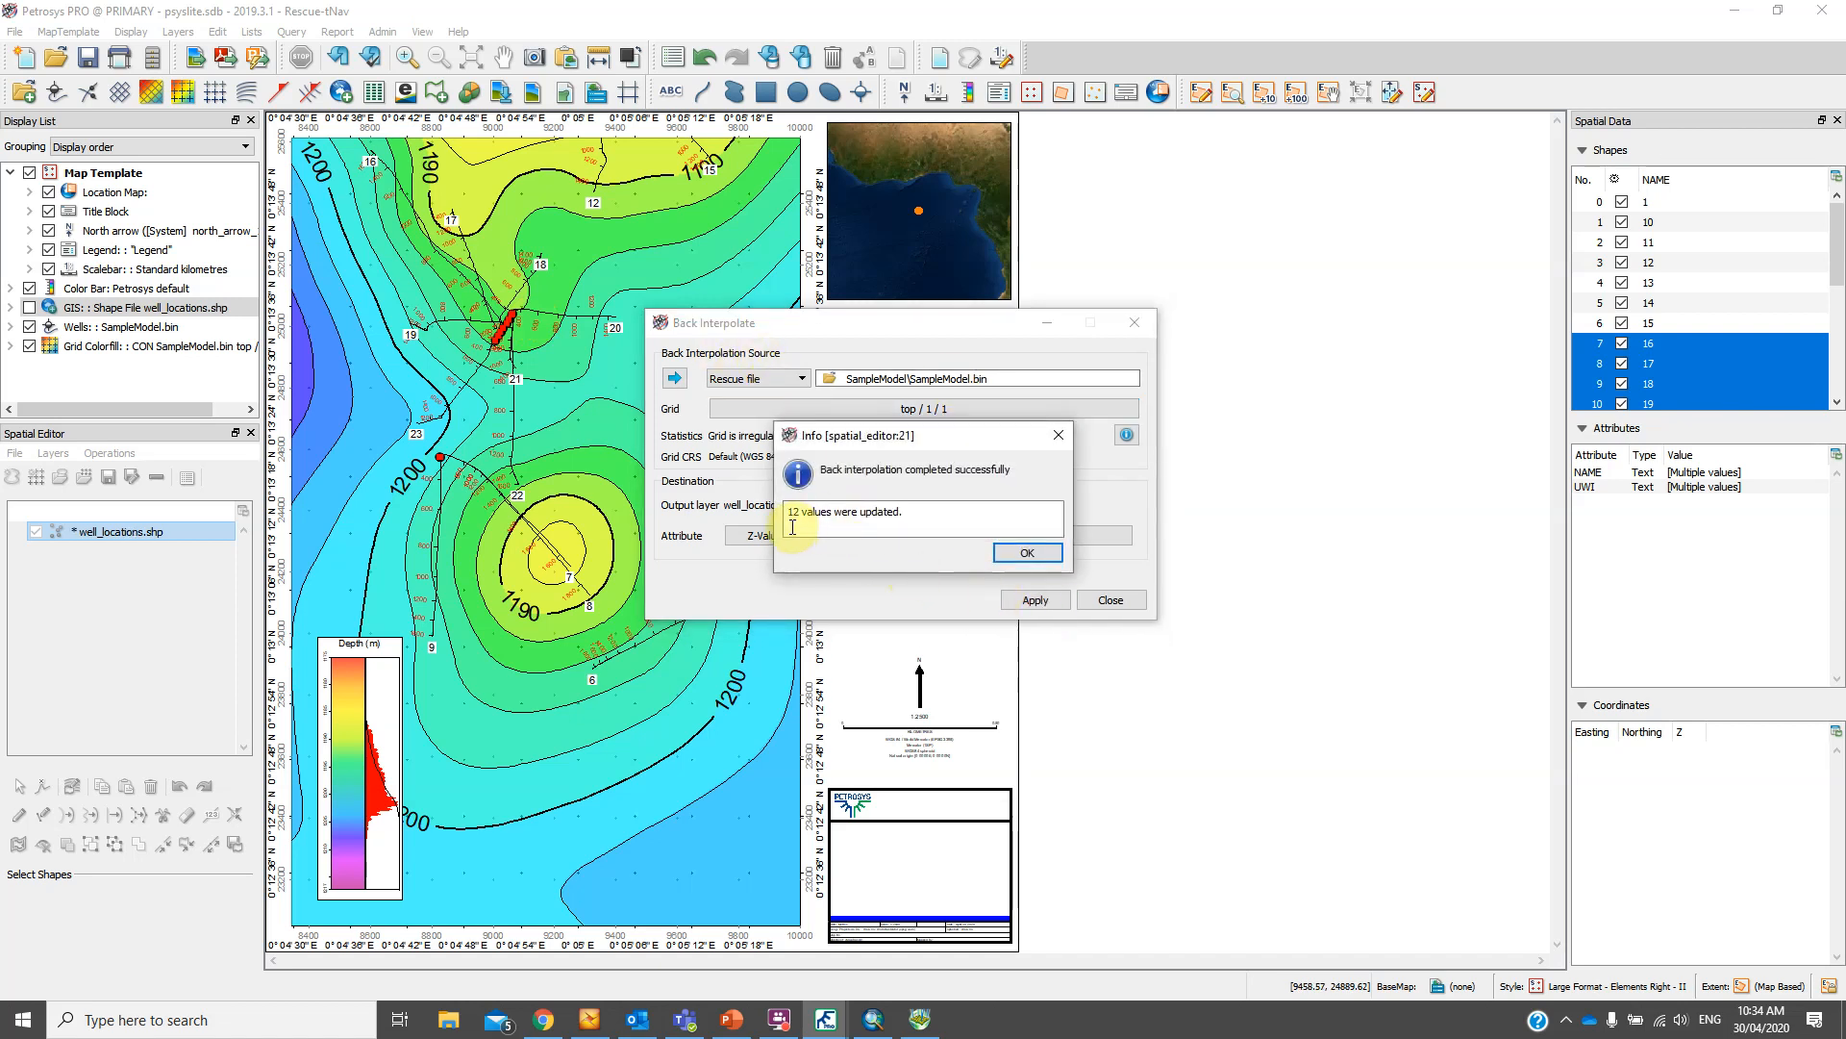
pyautogui.click(1024, 554)
pyautogui.click(1108, 599)
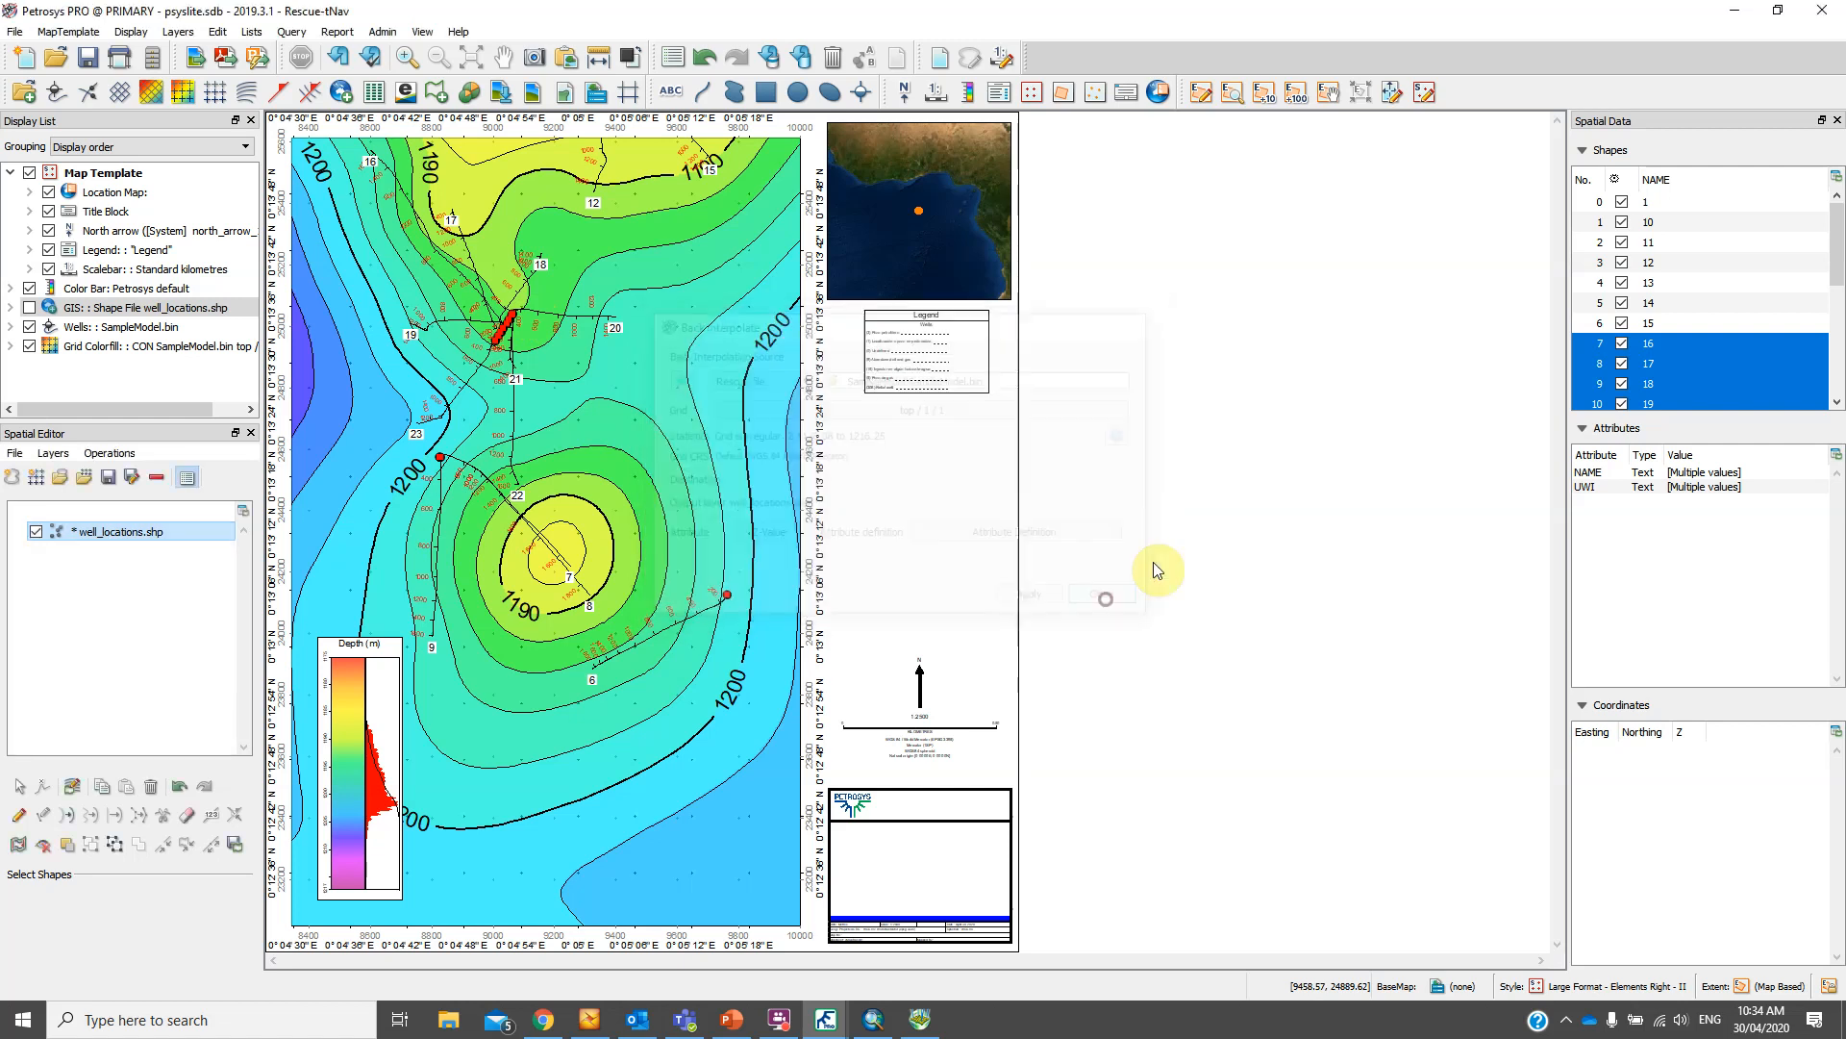
# Examine the Z coordinates of individual wells in the shapes list, including wells 18, 19, 2 and 20
pyautogui.click(1671, 349)
pyautogui.click(1685, 382)
pyautogui.scroll(-2, 1693, 373)
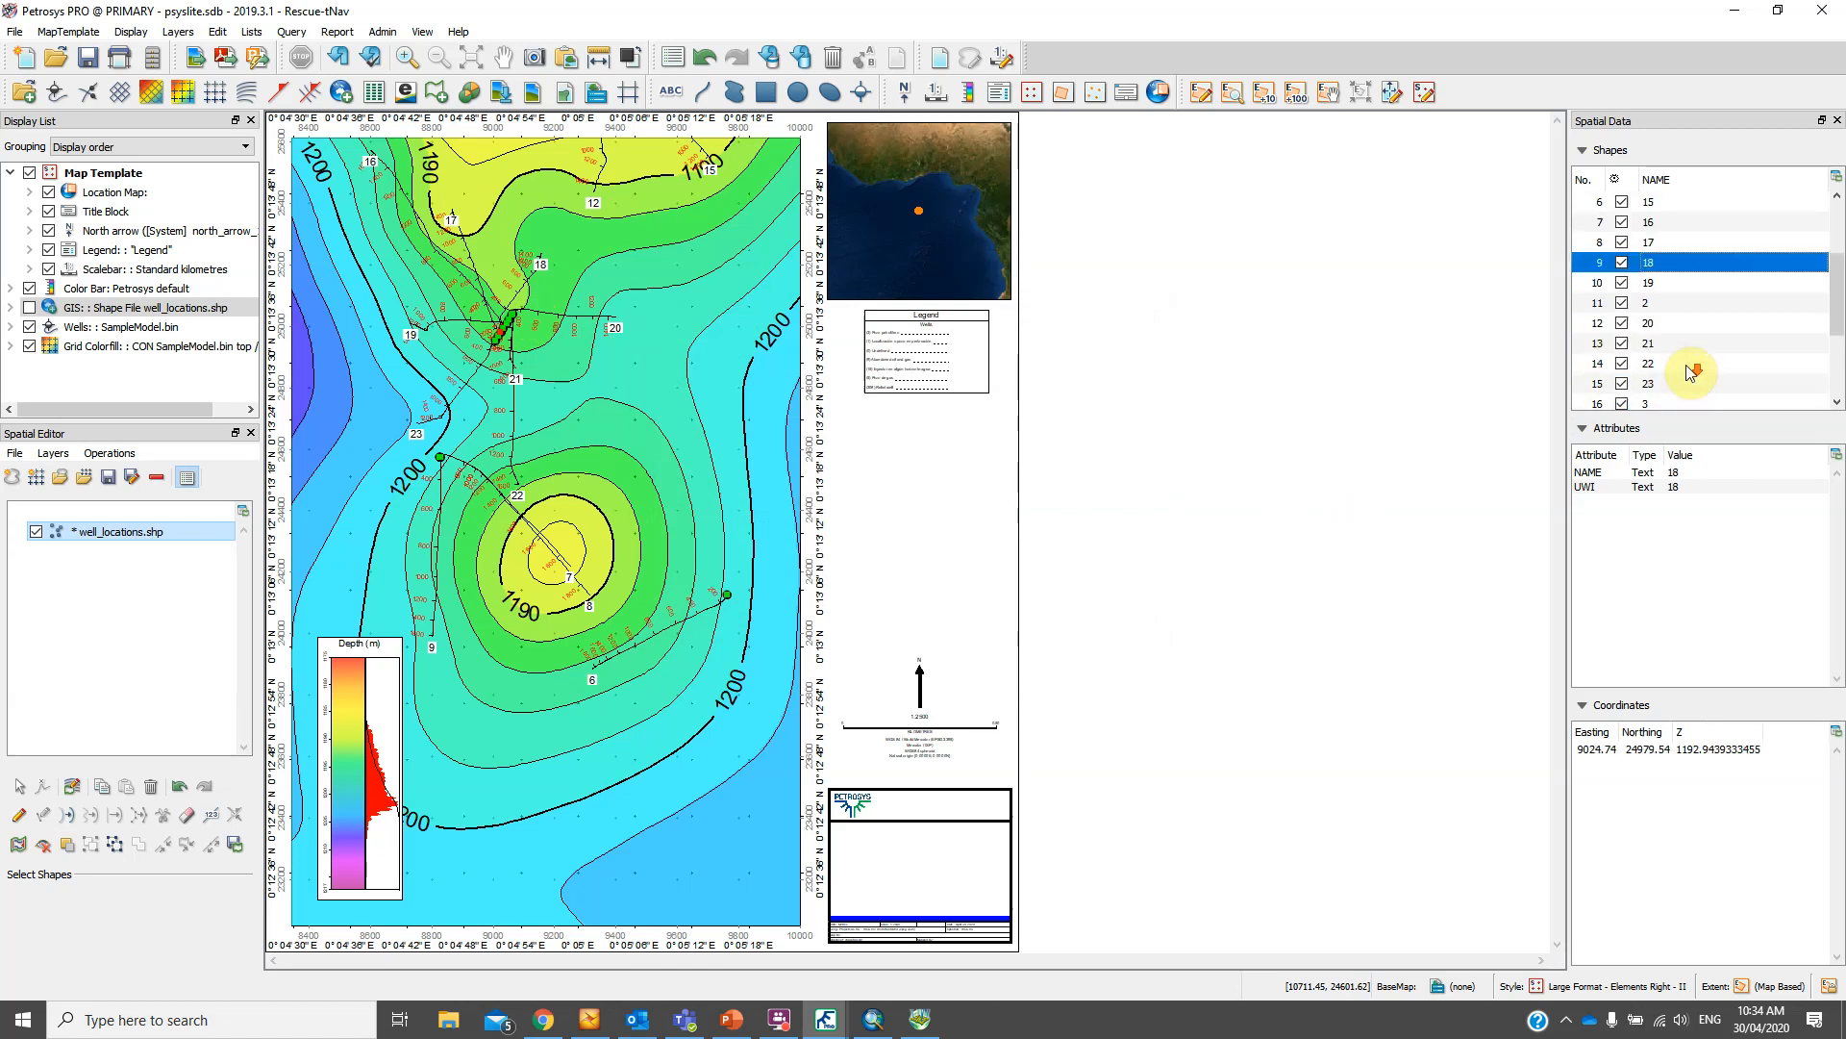
pyautogui.click(1678, 304)
pyautogui.click(1676, 327)
pyautogui.click(1676, 301)
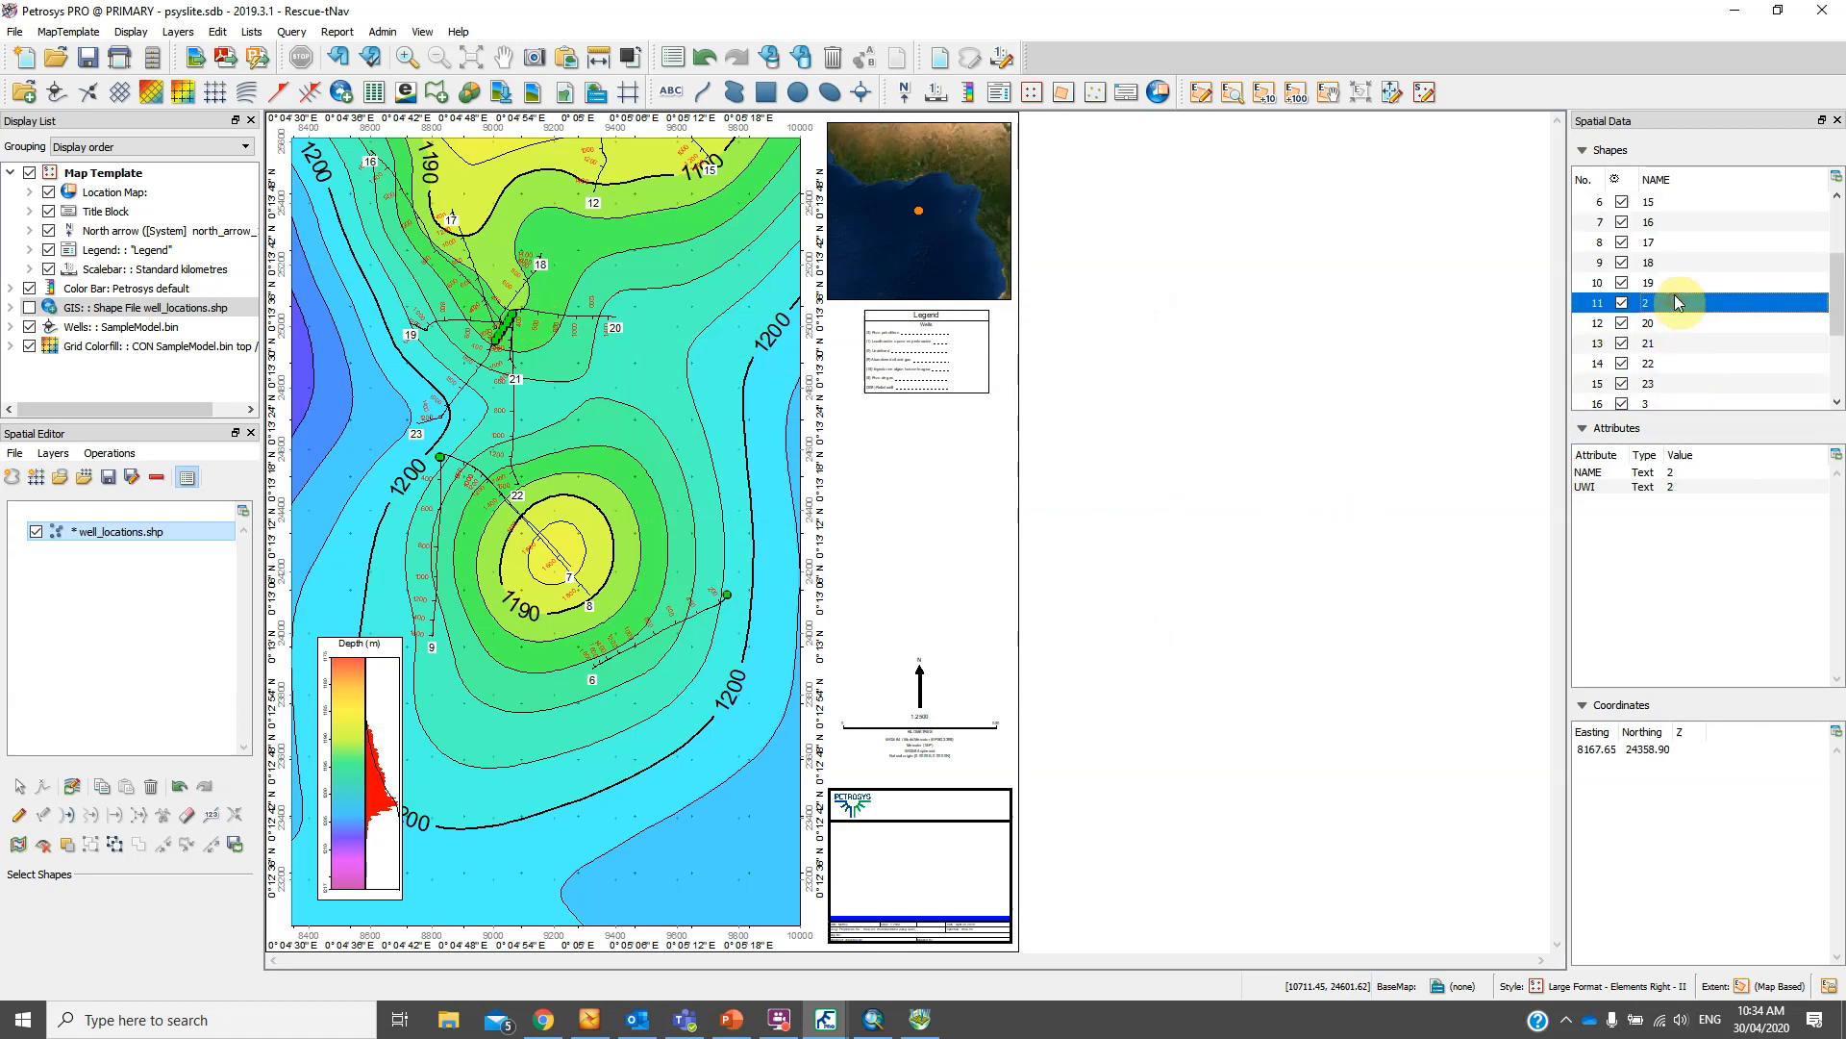
pyautogui.click(1676, 280)
pyautogui.click(1675, 257)
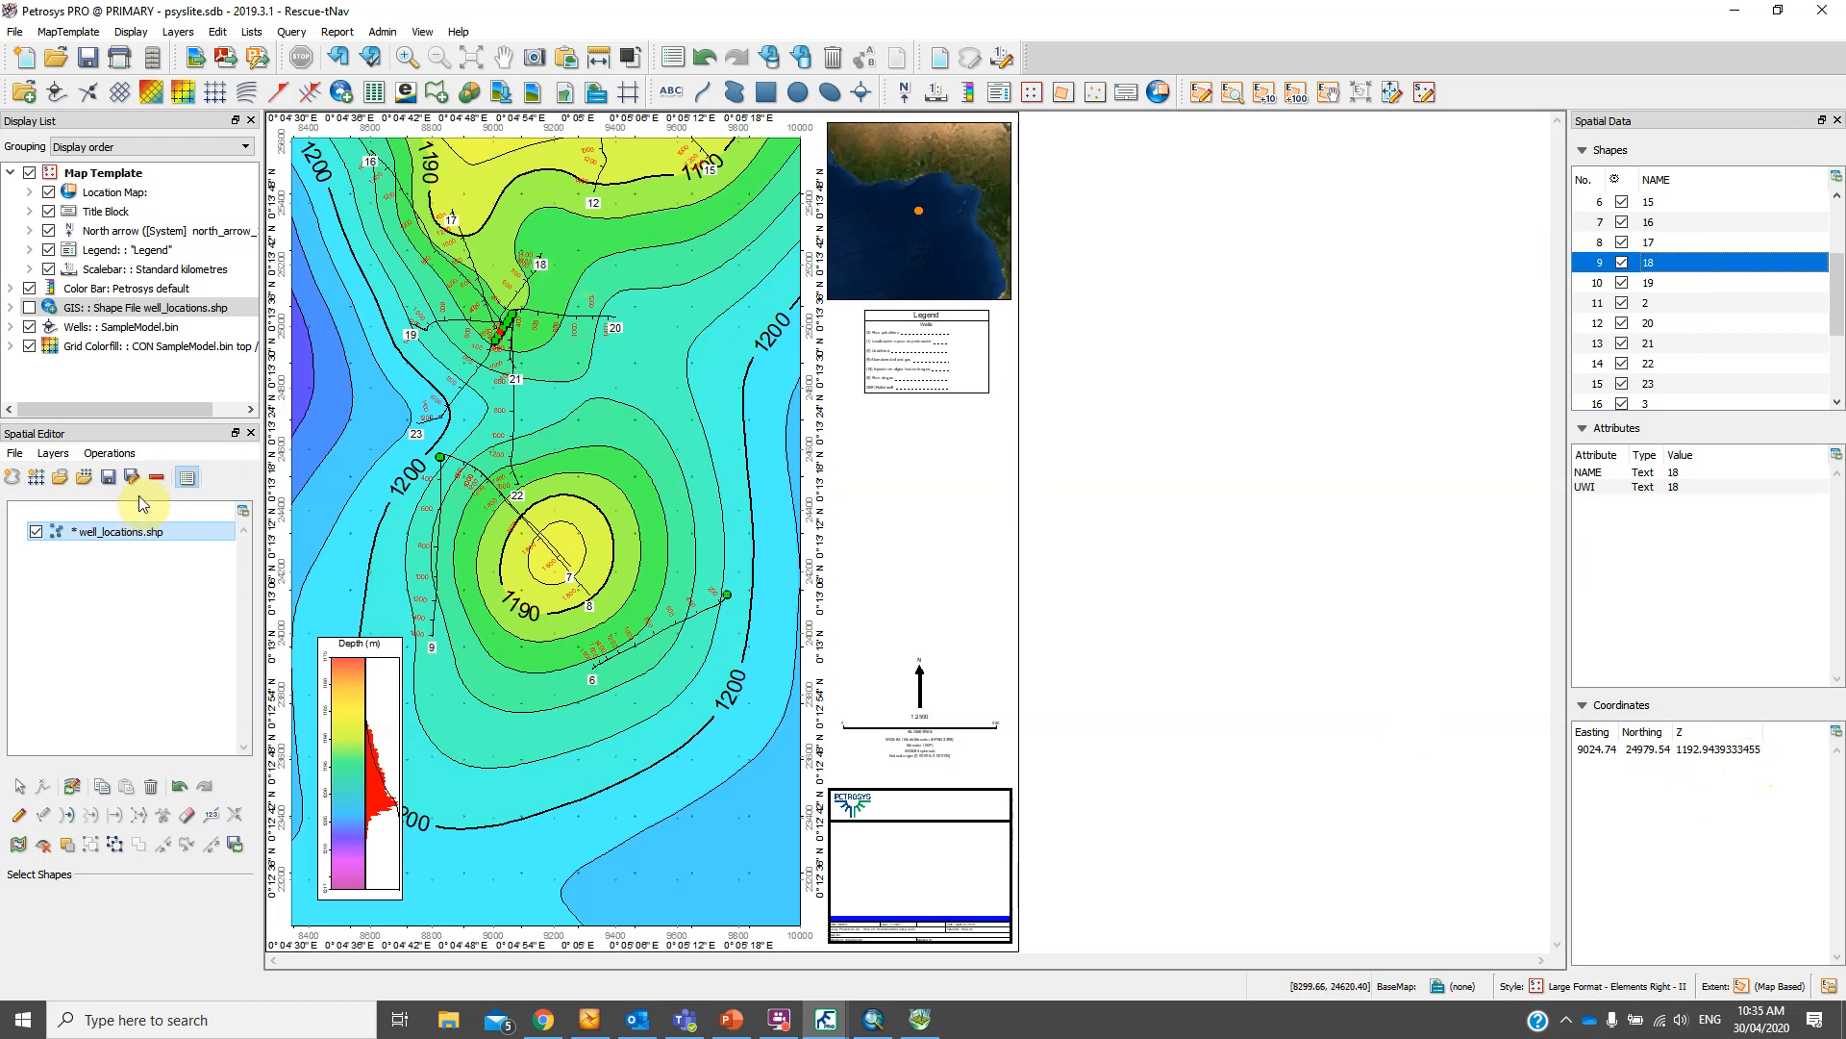
# Save the edited well_locations.shp layer and switch to the 3D Viewer
pyautogui.click(110, 481)
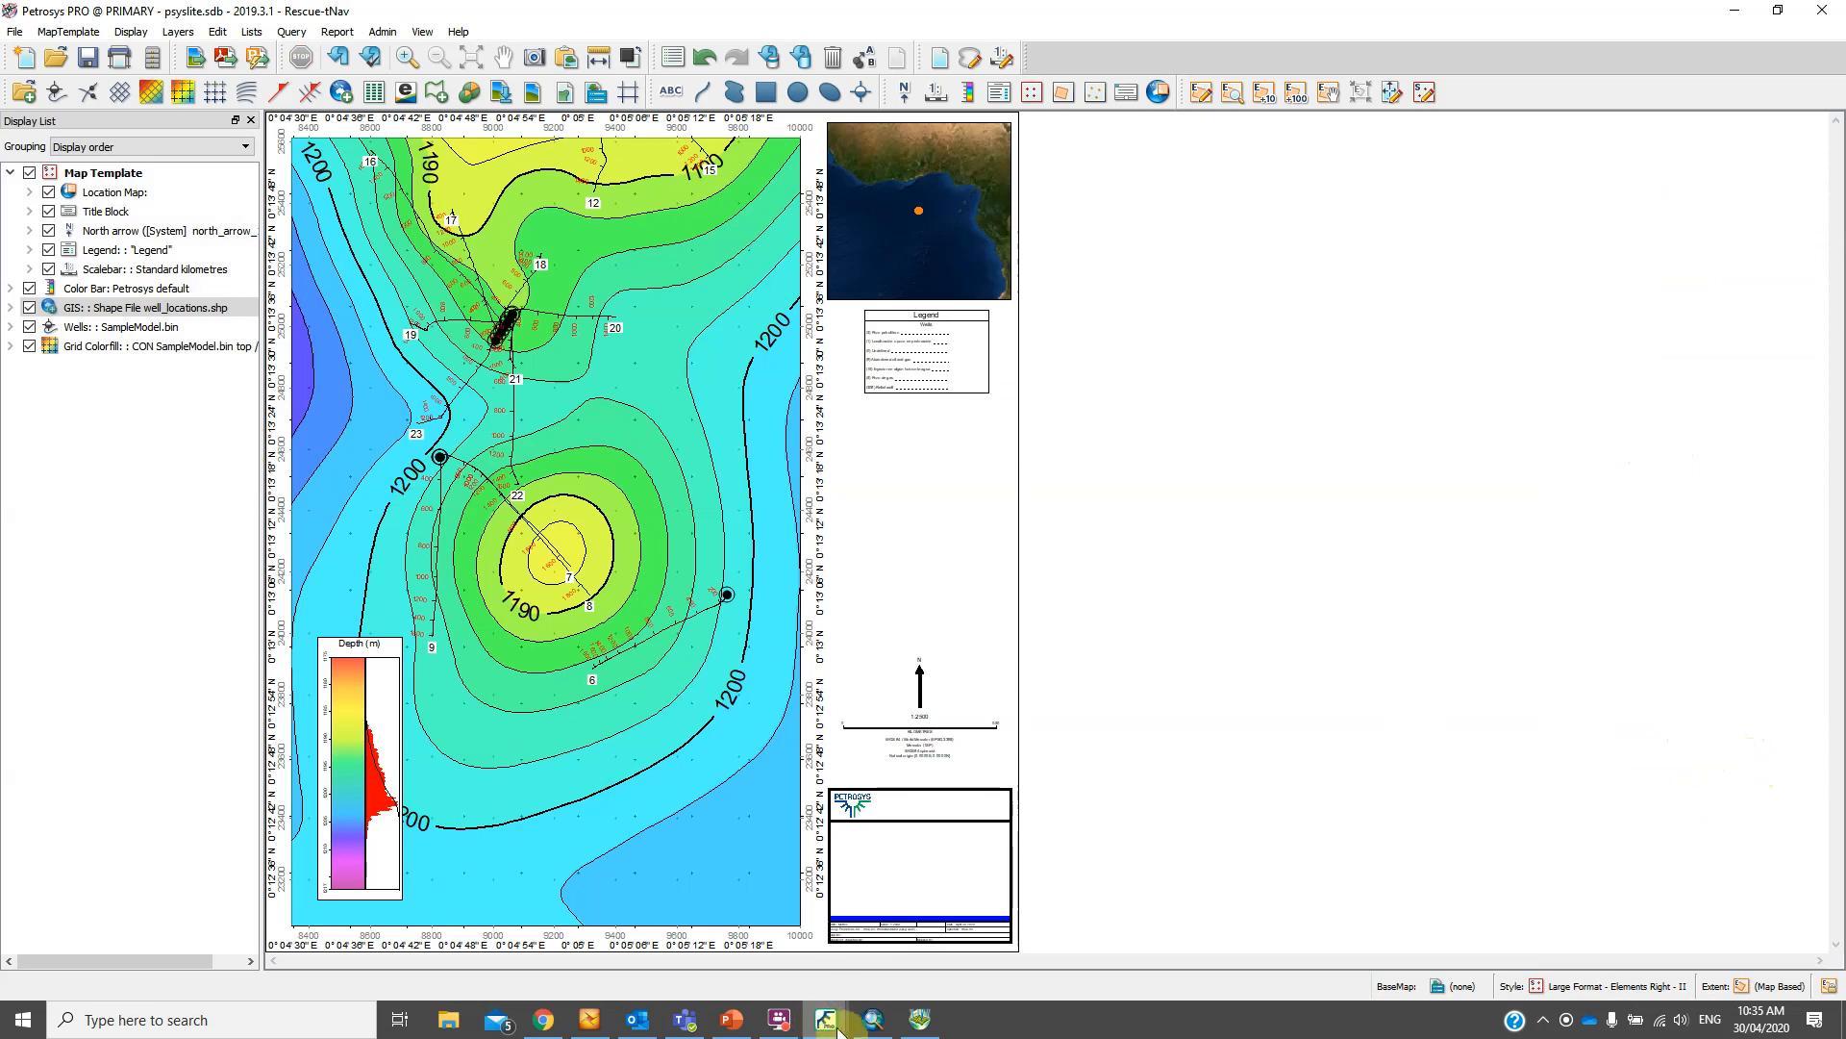
pyautogui.moveTo(827, 1027)
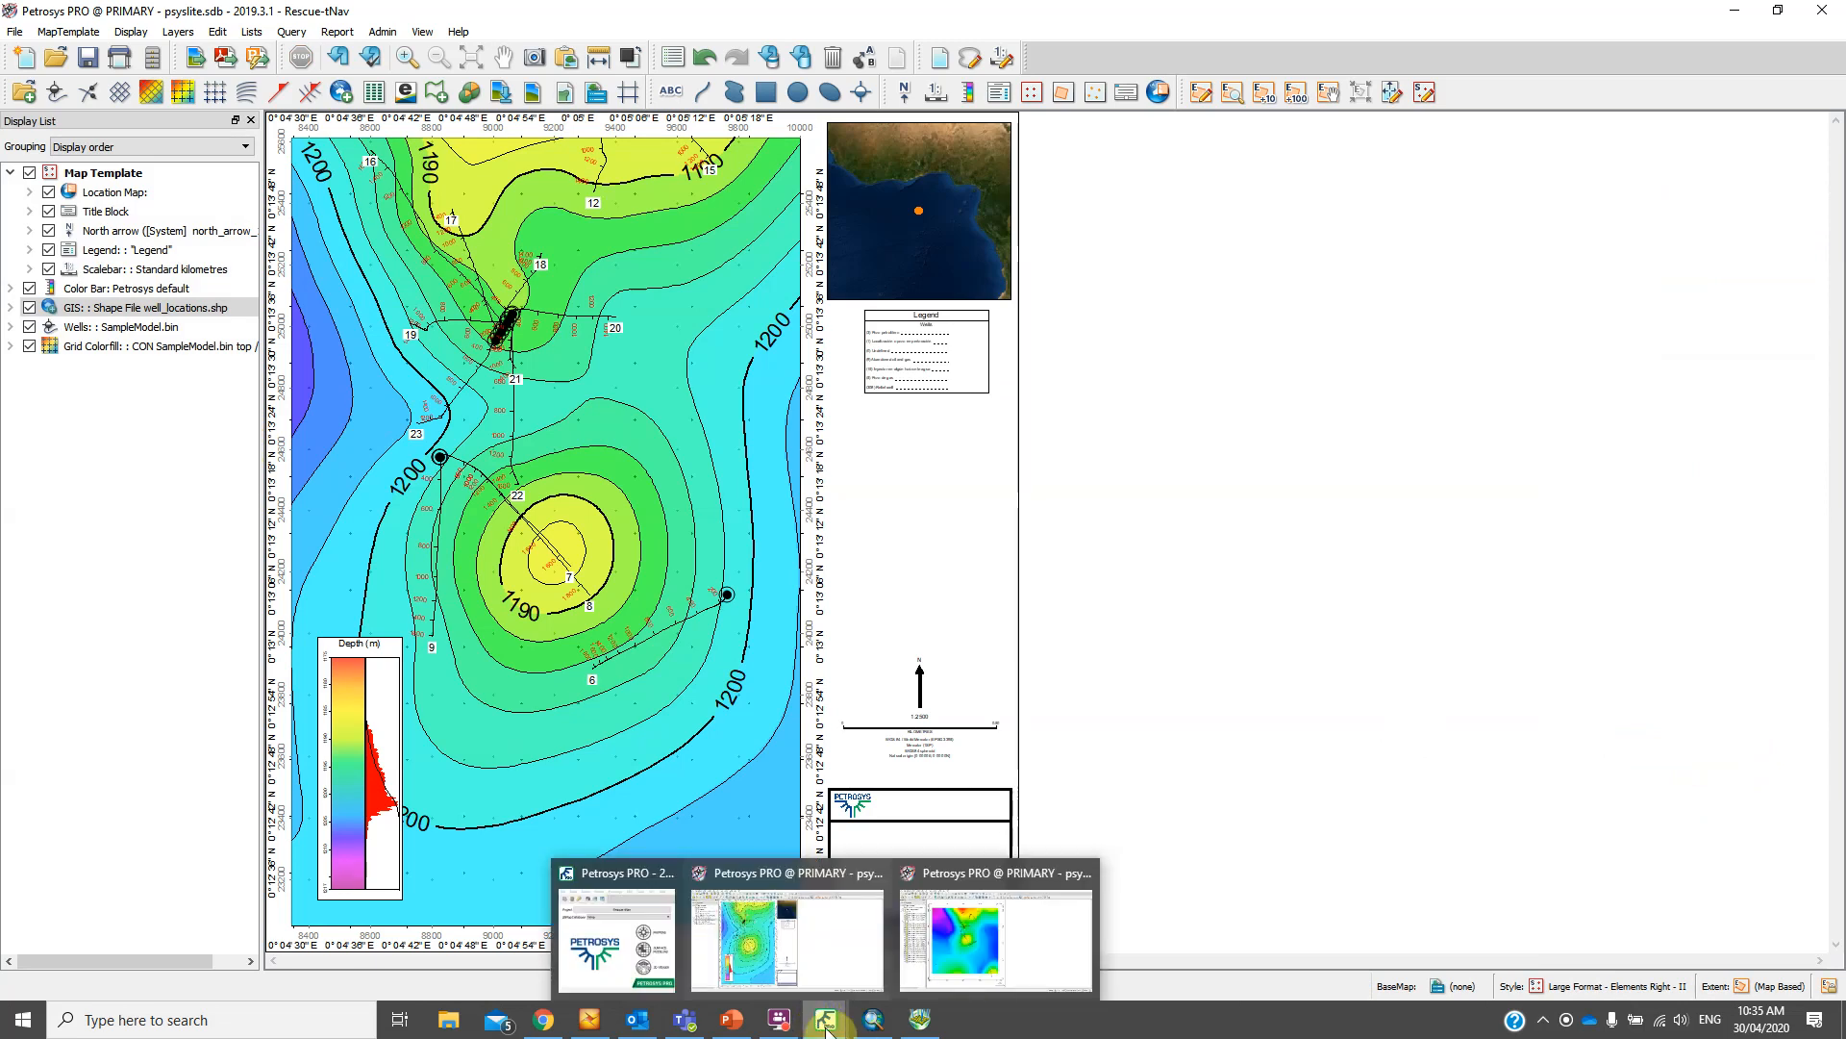
pyautogui.moveTo(920, 1022)
pyautogui.click(797, 892)
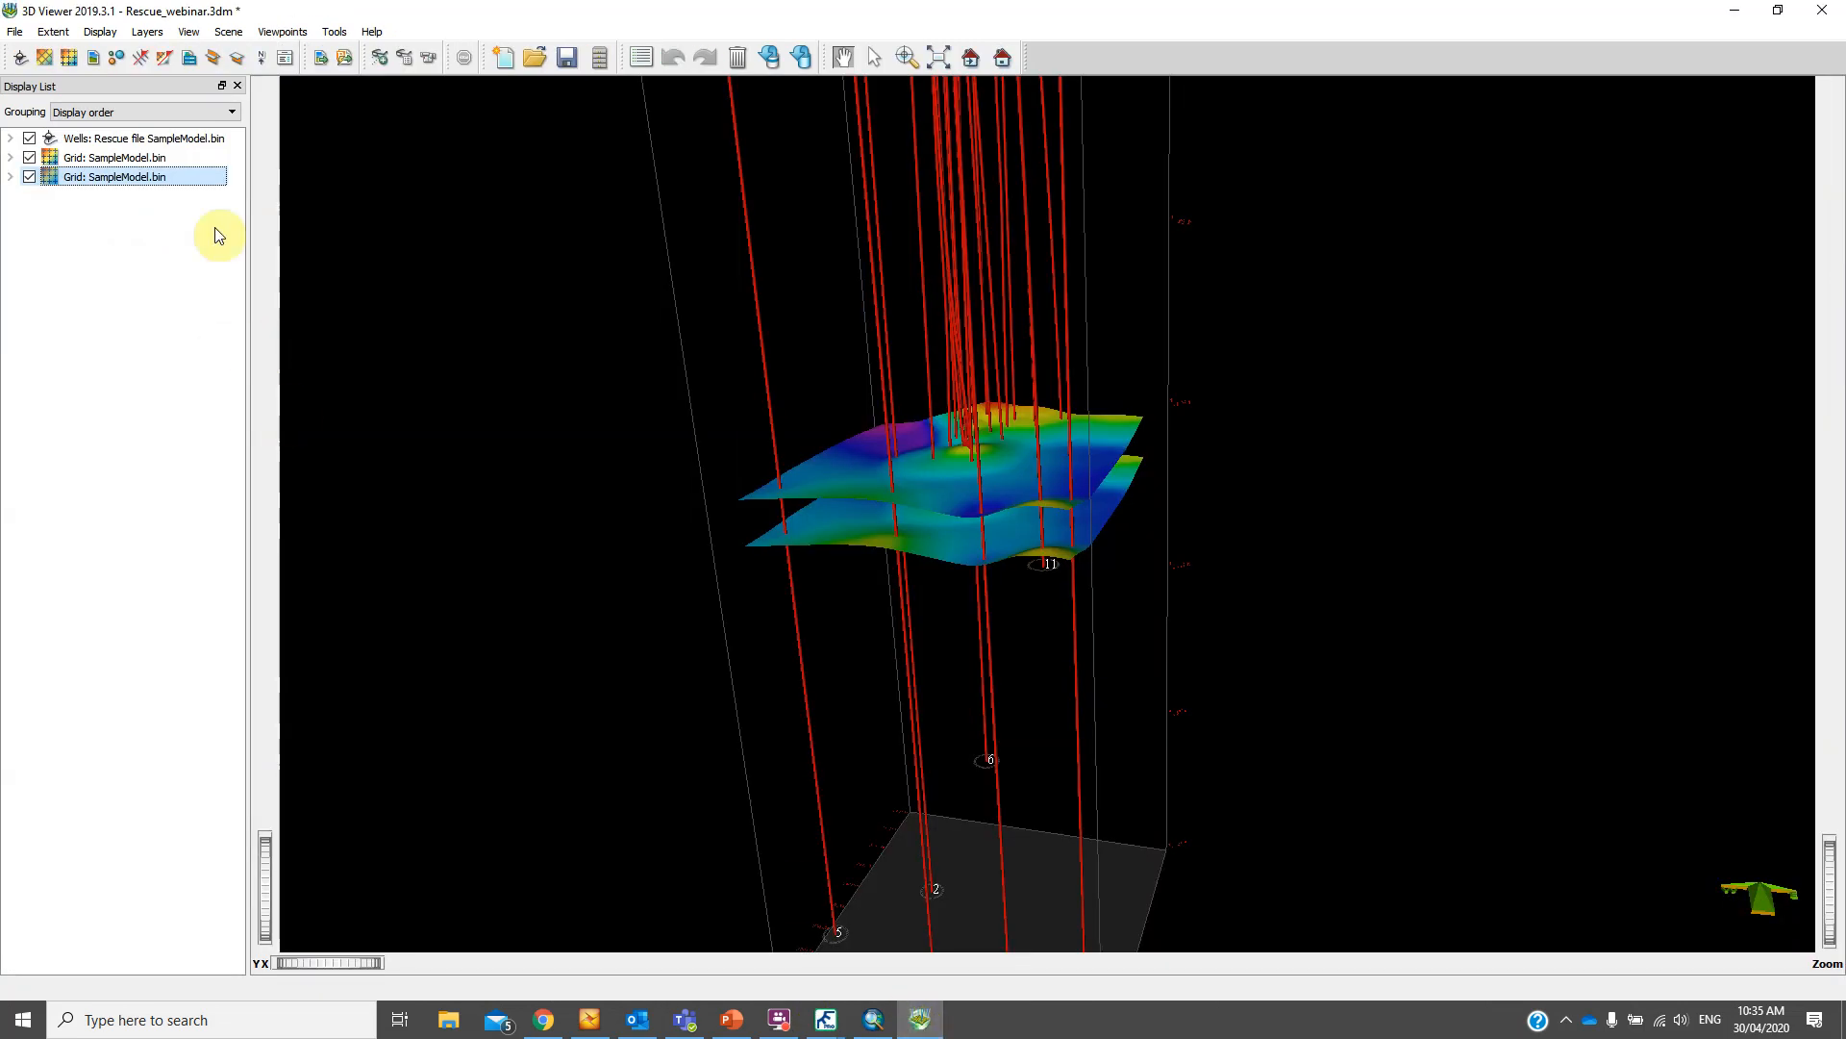
# Display the shape file well_locations.shp as point data in the 3D scene and inspect the points against the horizons
pyautogui.click(116, 58)
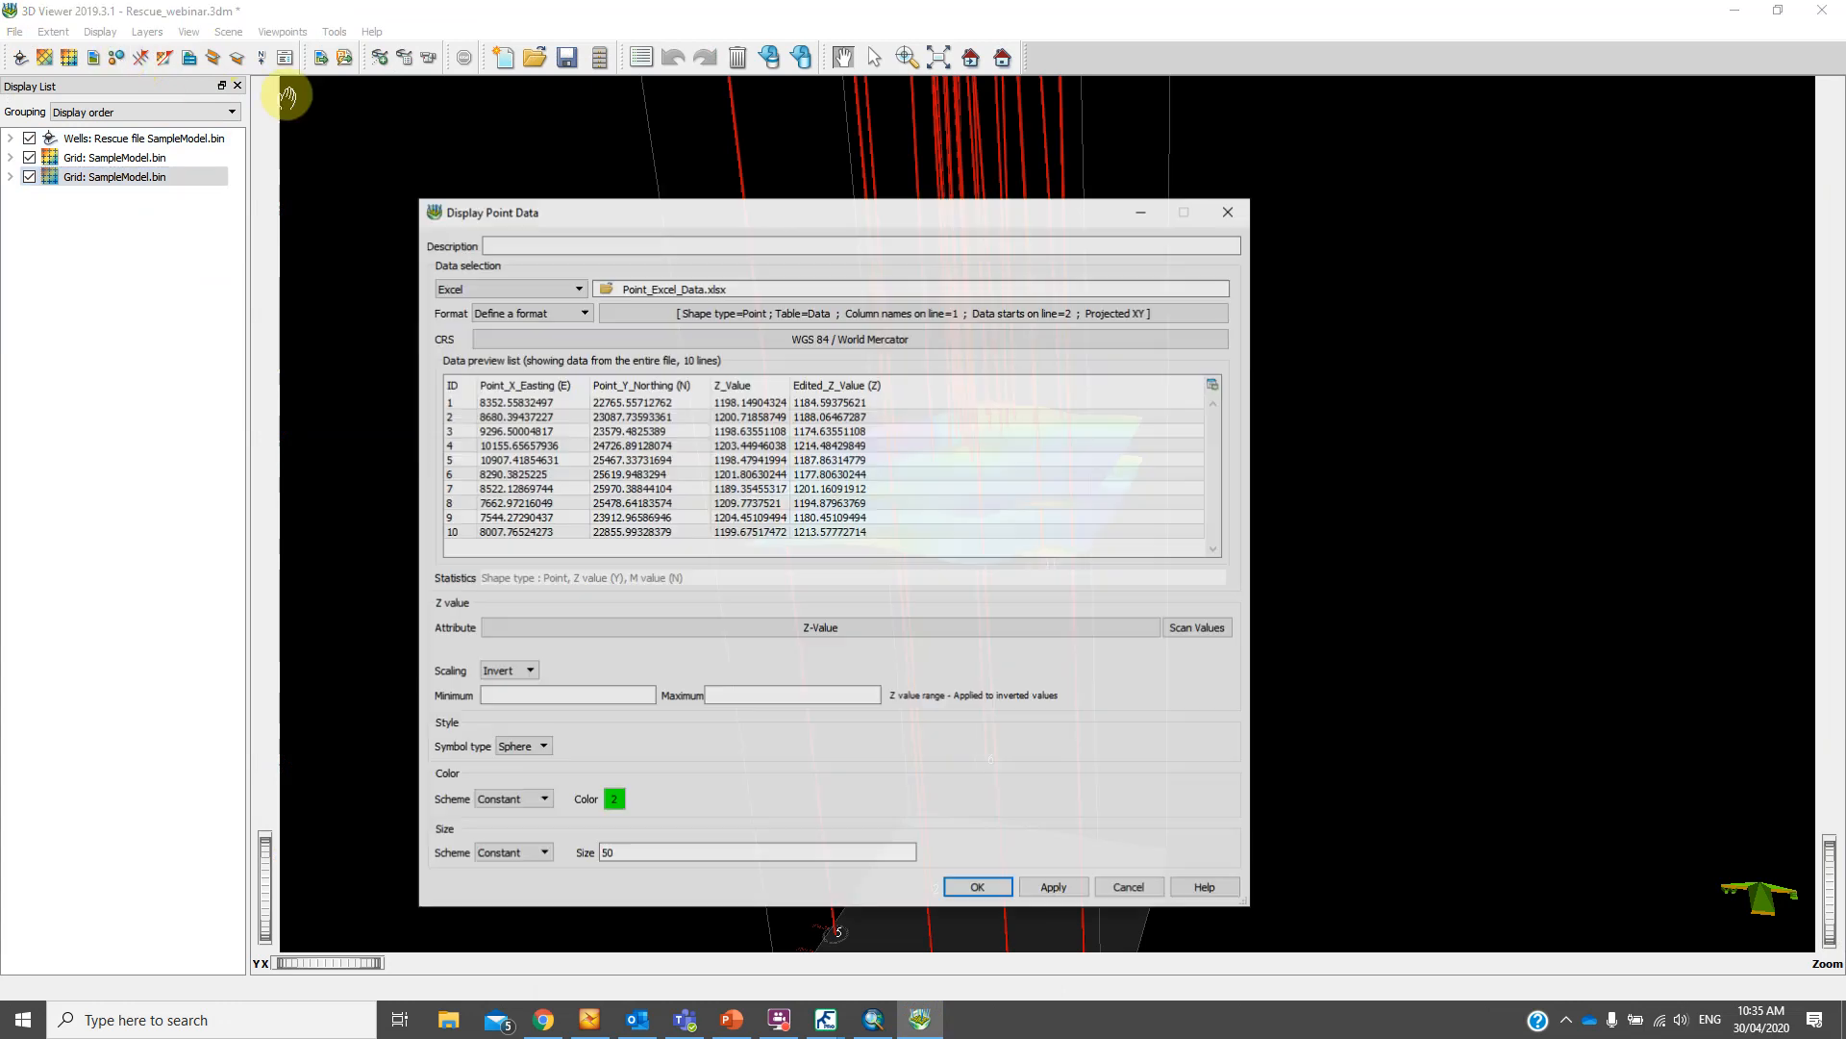
pyautogui.click(499, 287)
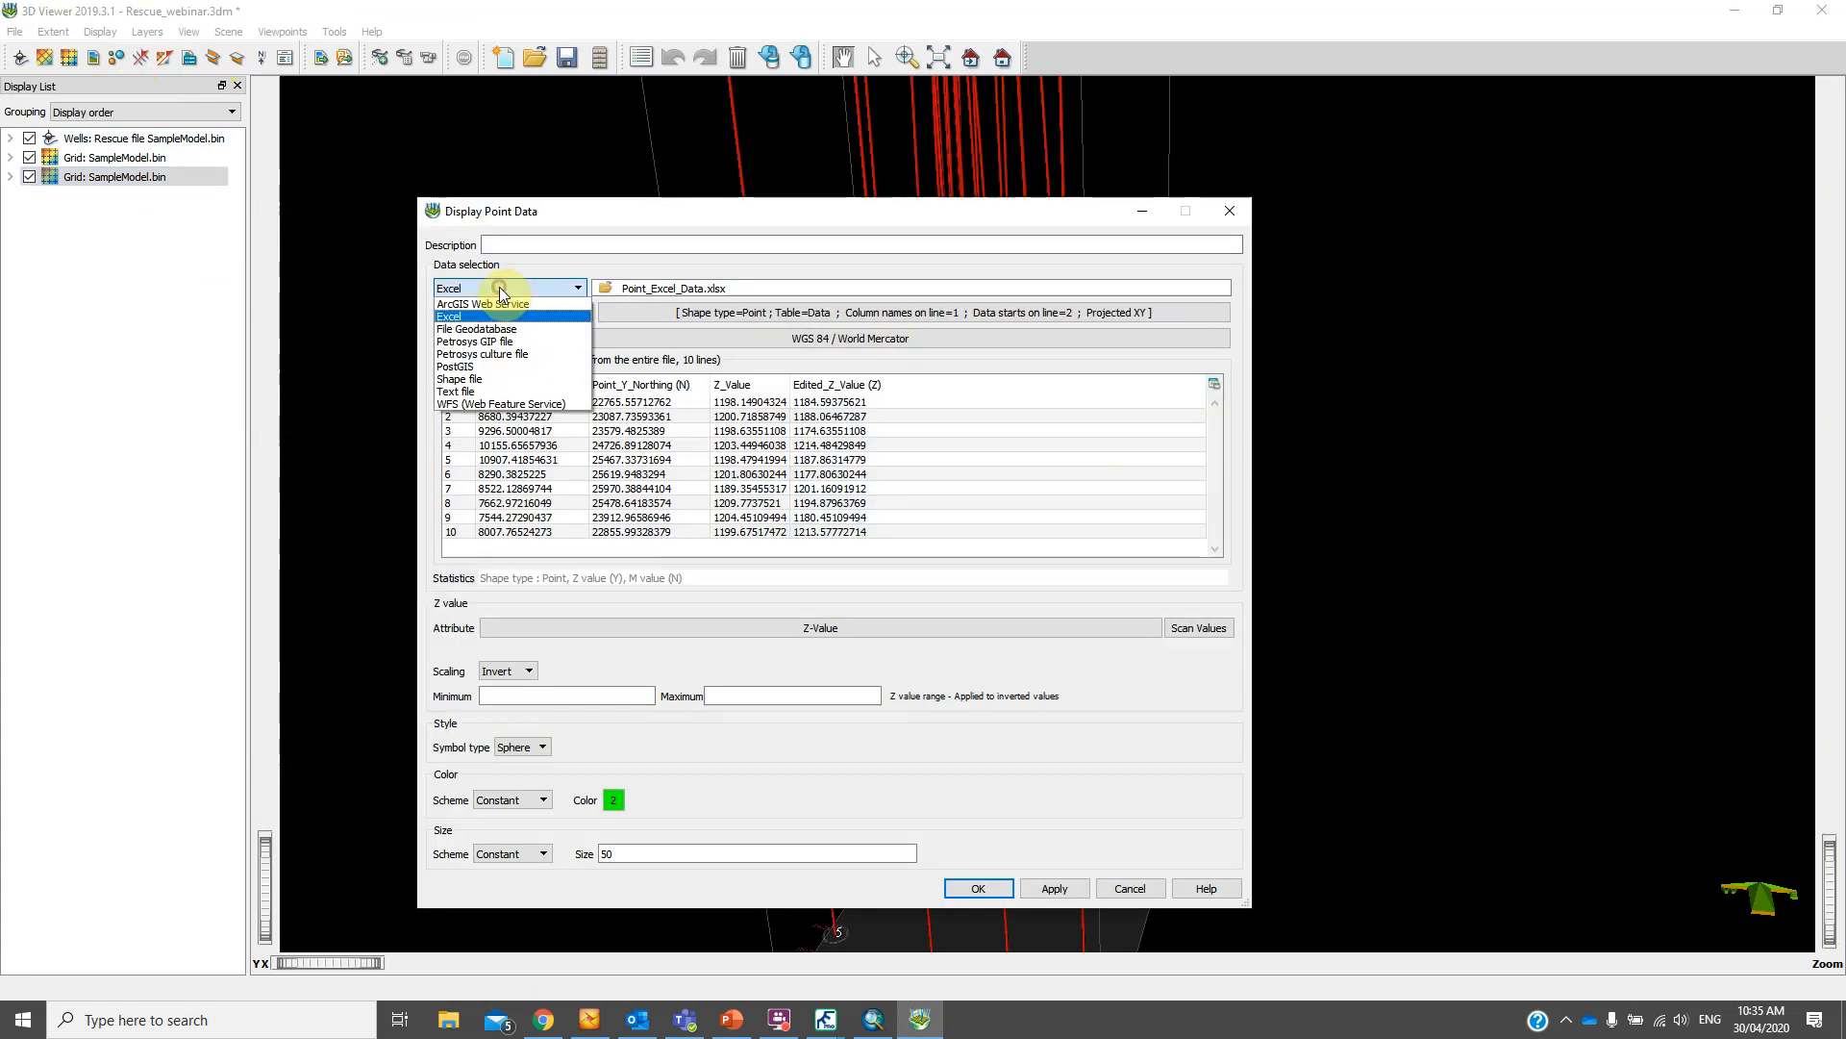
pyautogui.click(469, 379)
pyautogui.click(594, 293)
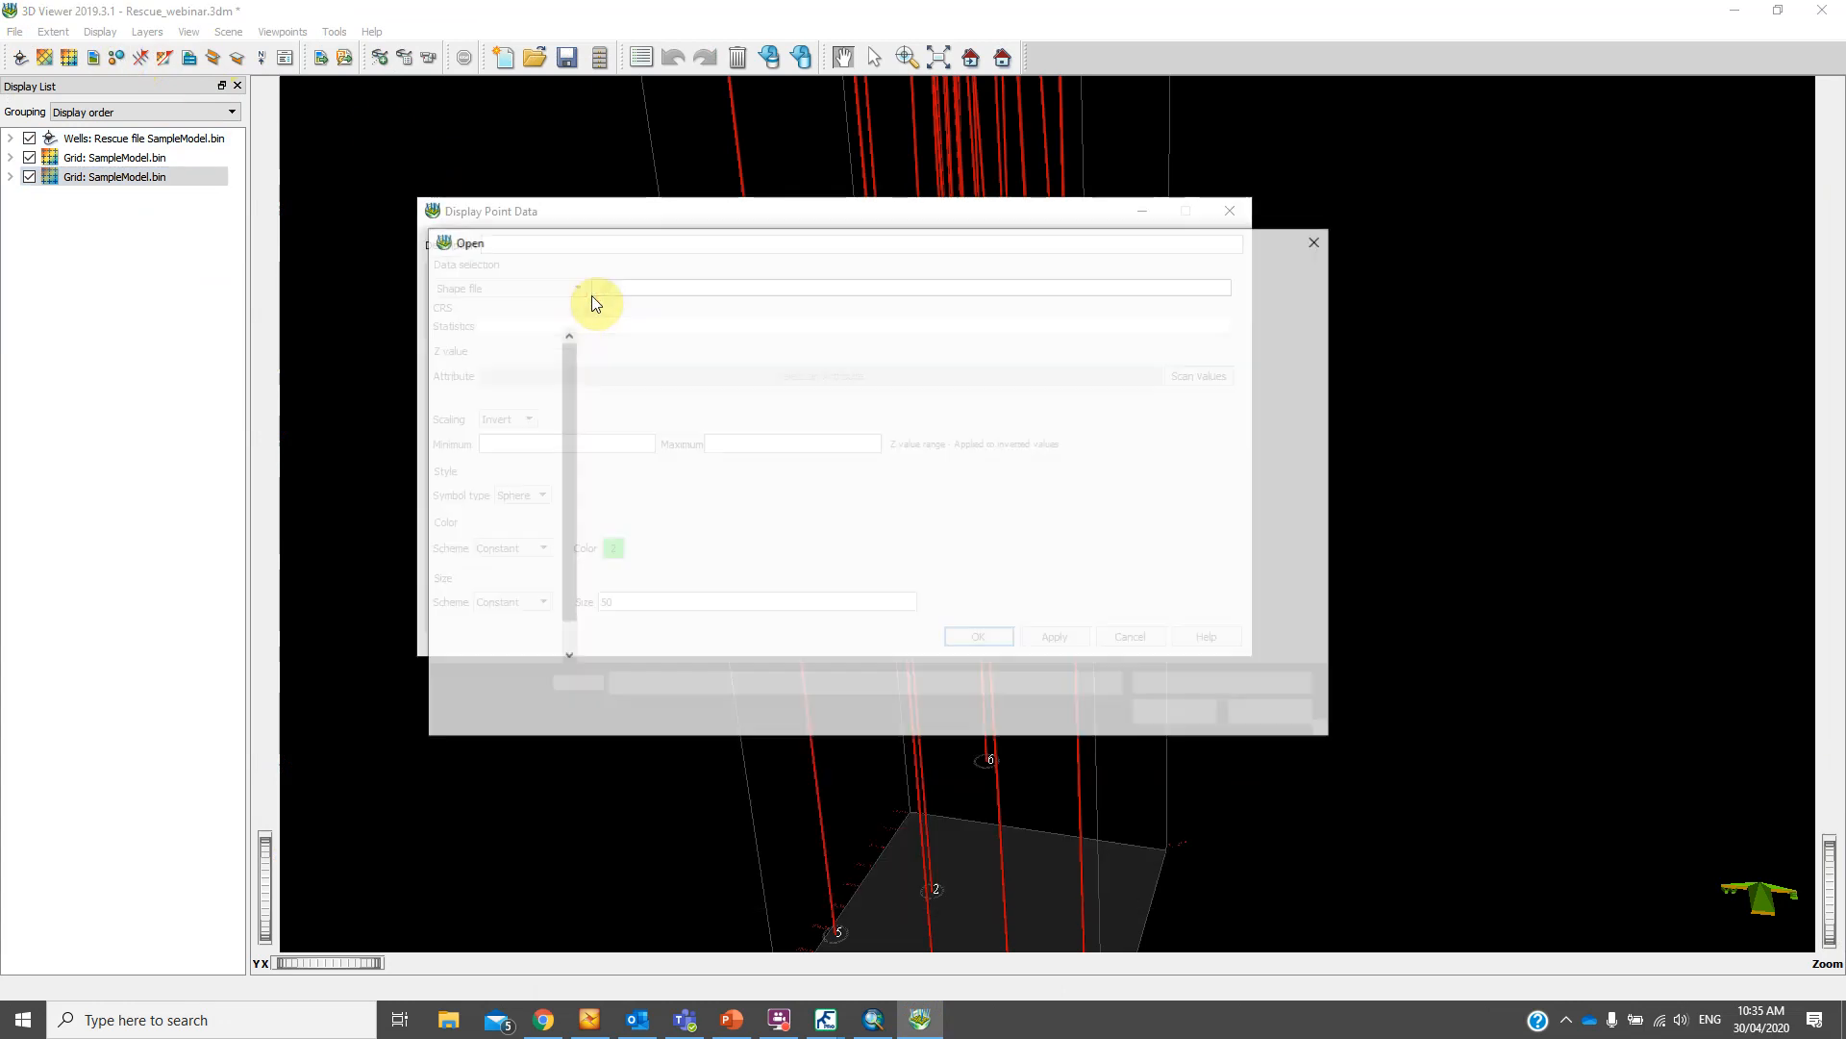
pyautogui.doubleClick(672, 472)
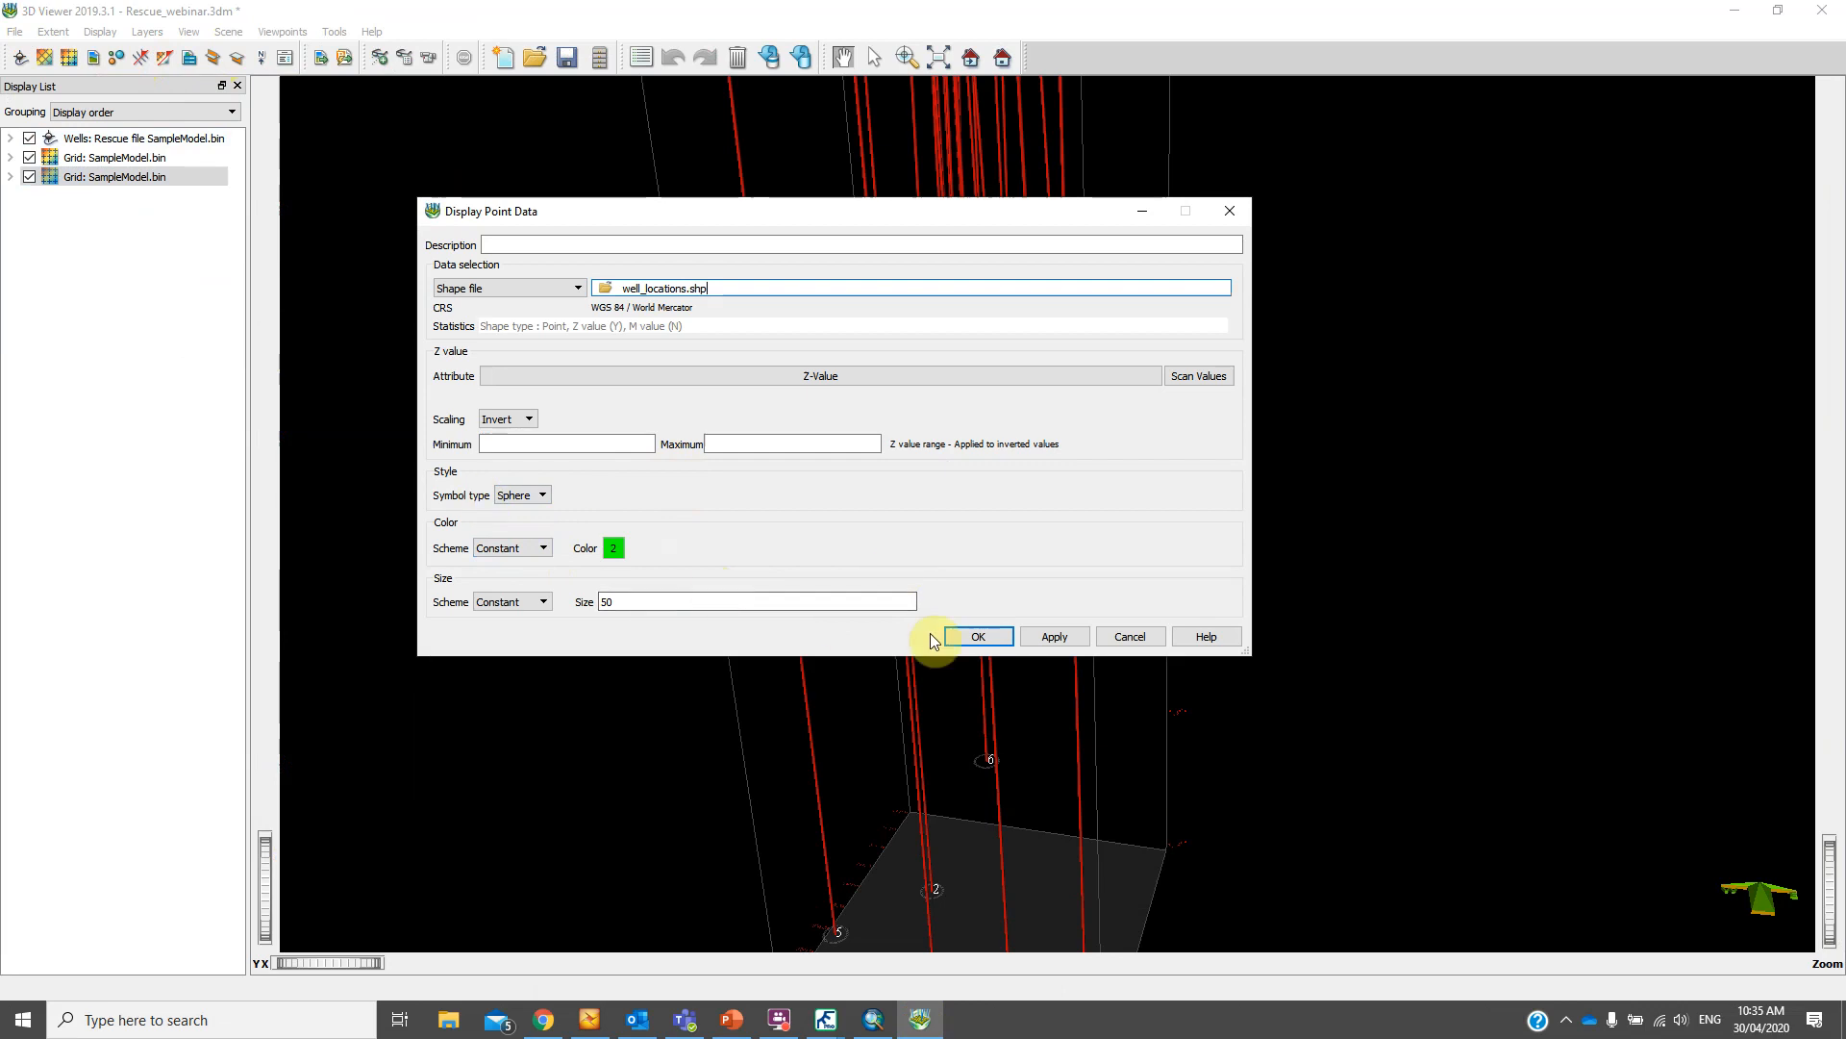
pyautogui.click(973, 635)
pyautogui.moveTo(948, 481); pyautogui.dragTo(1061, 443)
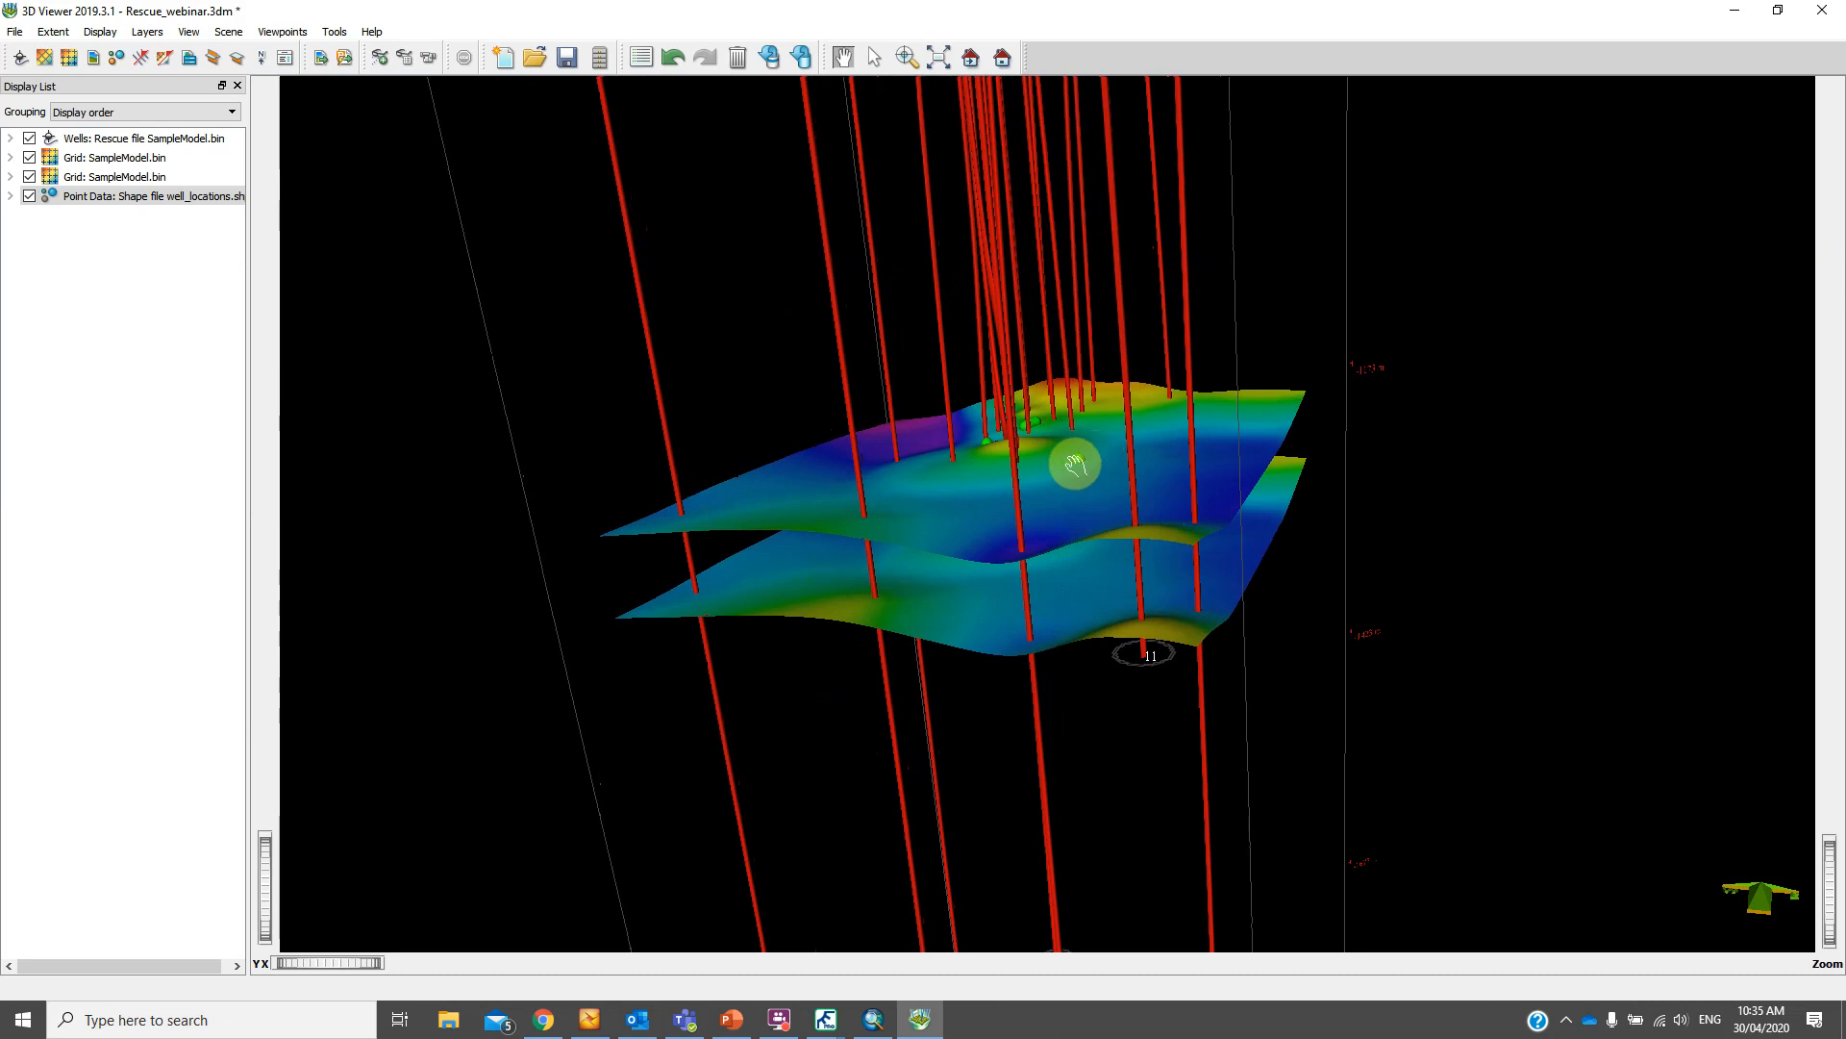
pyautogui.moveTo(940, 469); pyautogui.dragTo(985, 528)
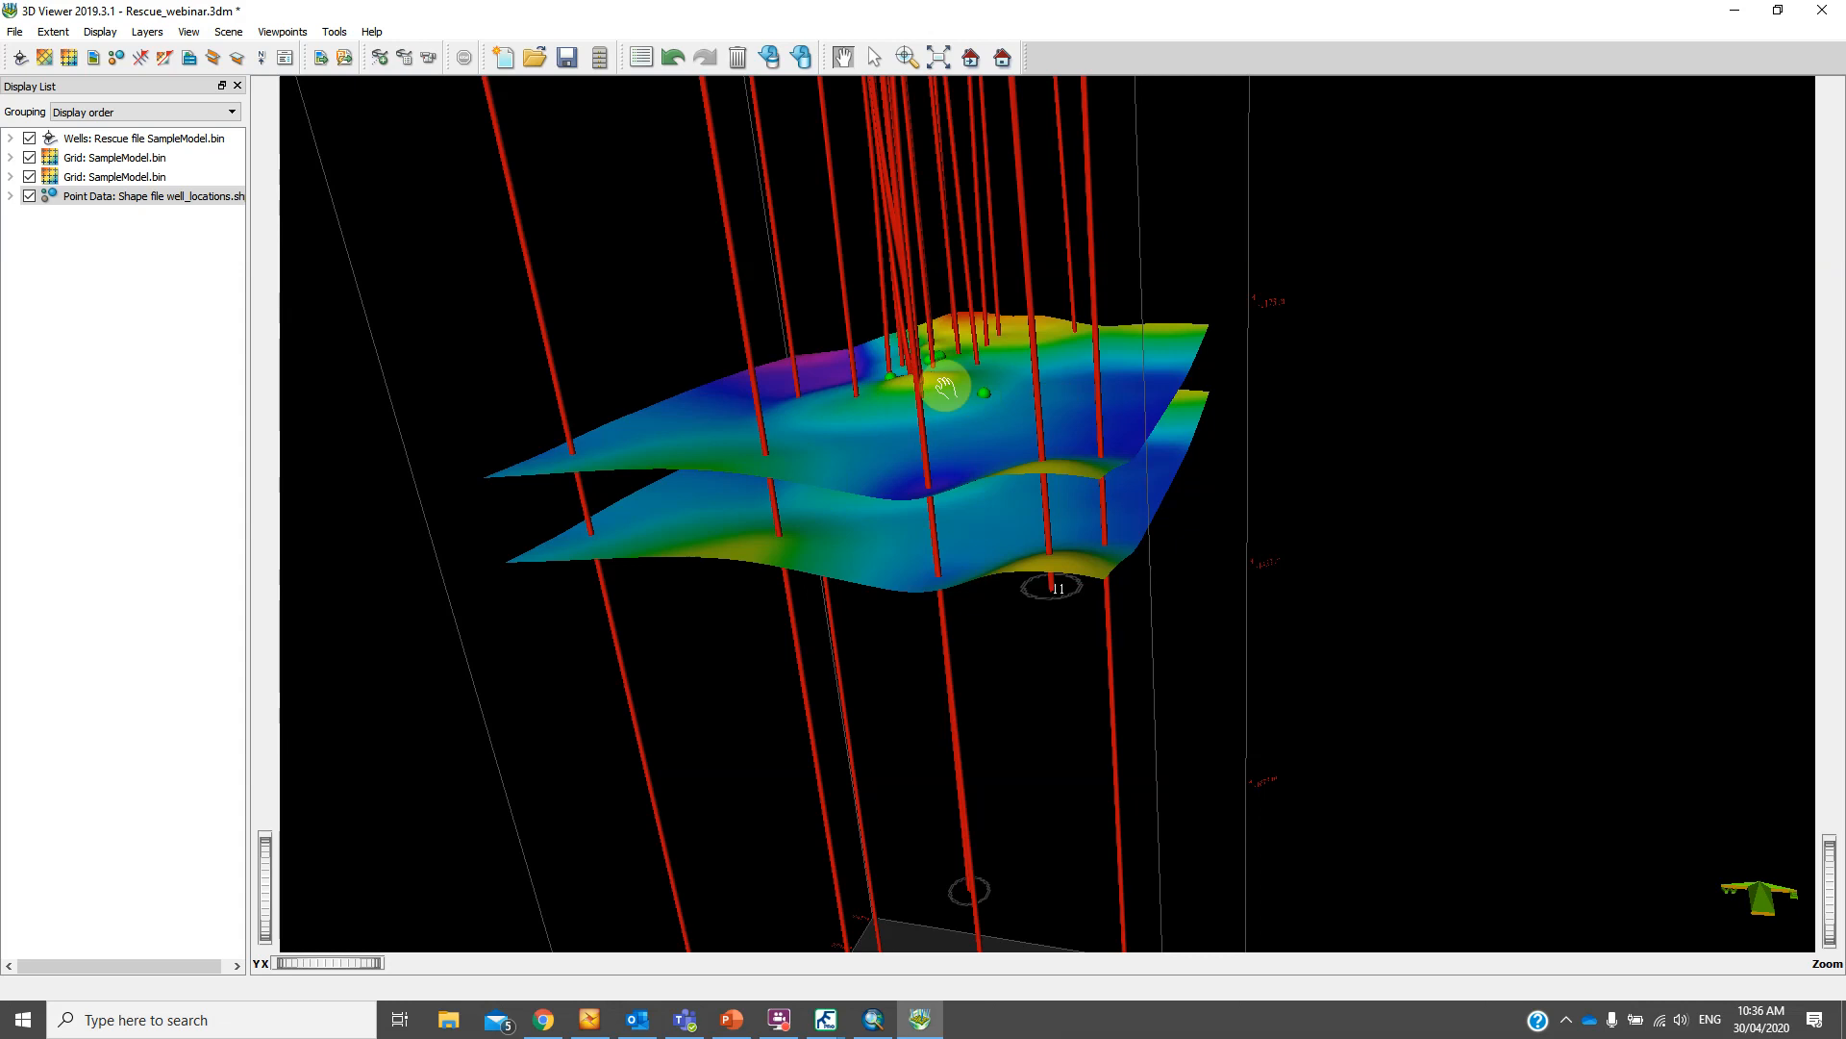
# Launch Surface Modeling from the Petrosys PRO launcher and load the Rescue_webinar.tsk task list
pyautogui.moveTo(819, 1025)
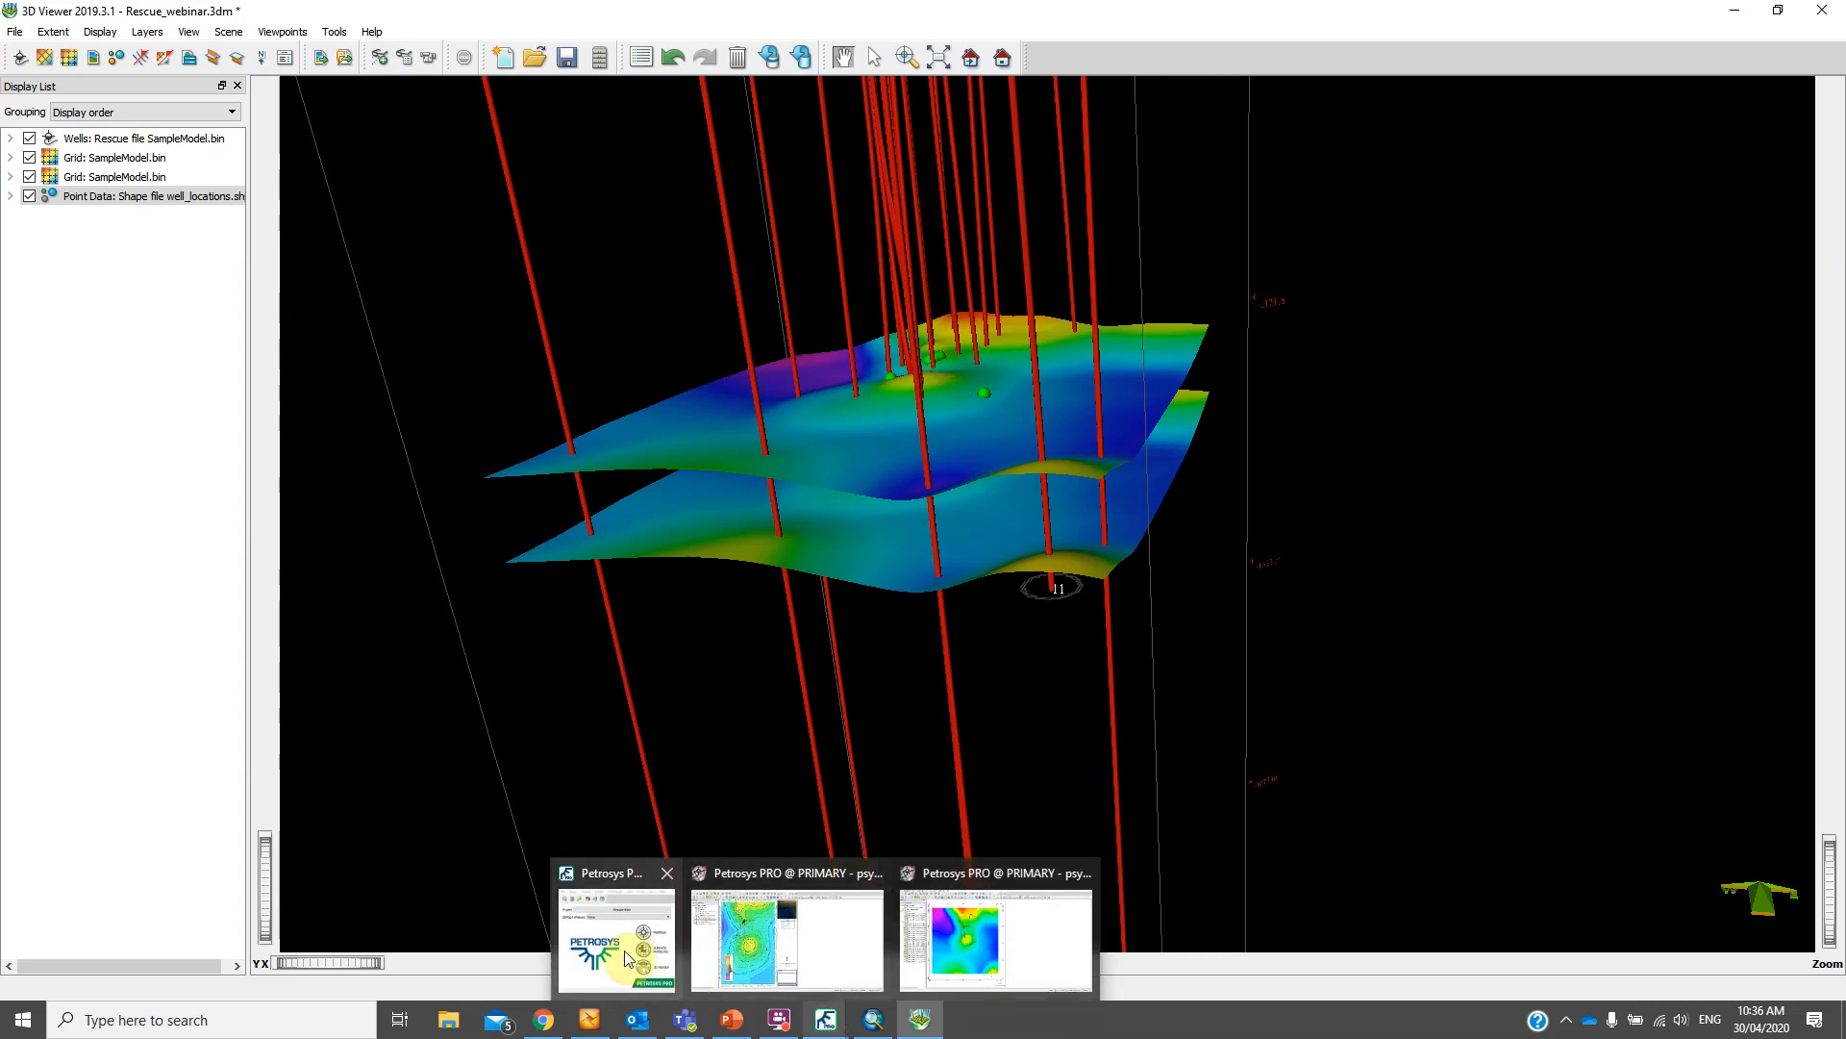
pyautogui.click(633, 956)
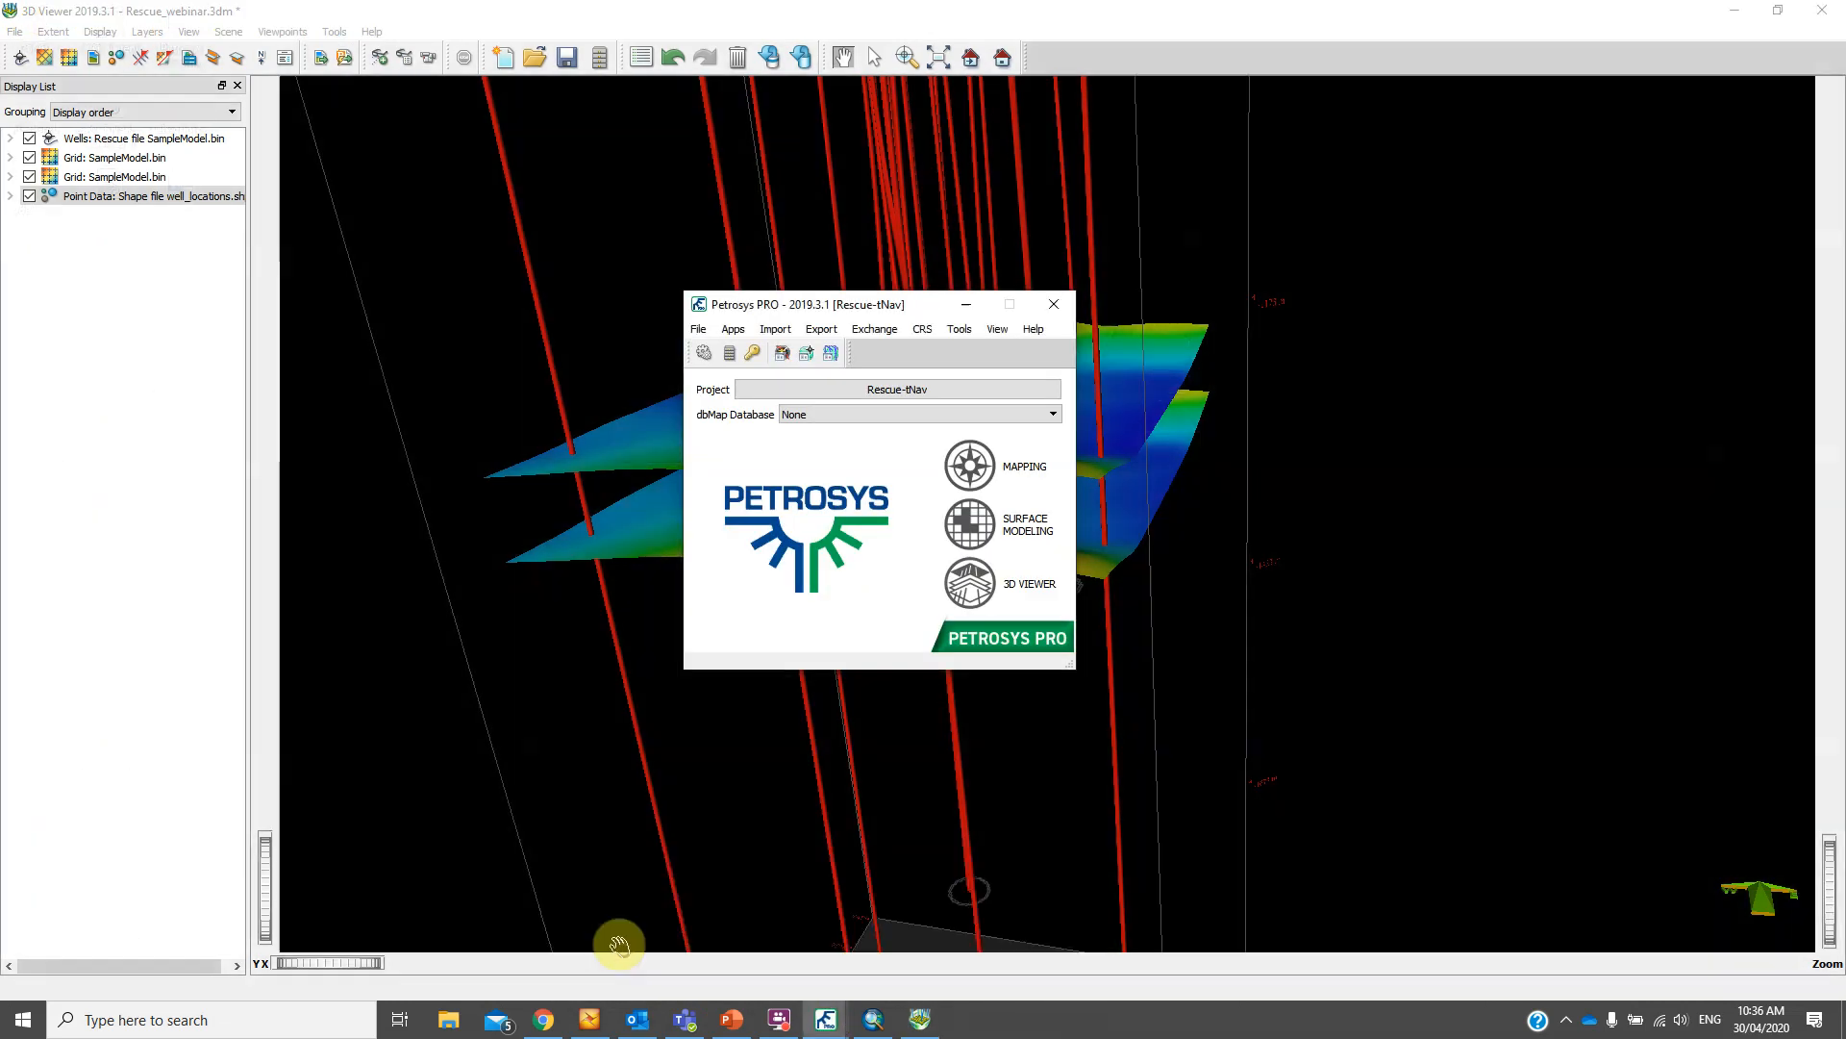
pyautogui.click(1018, 528)
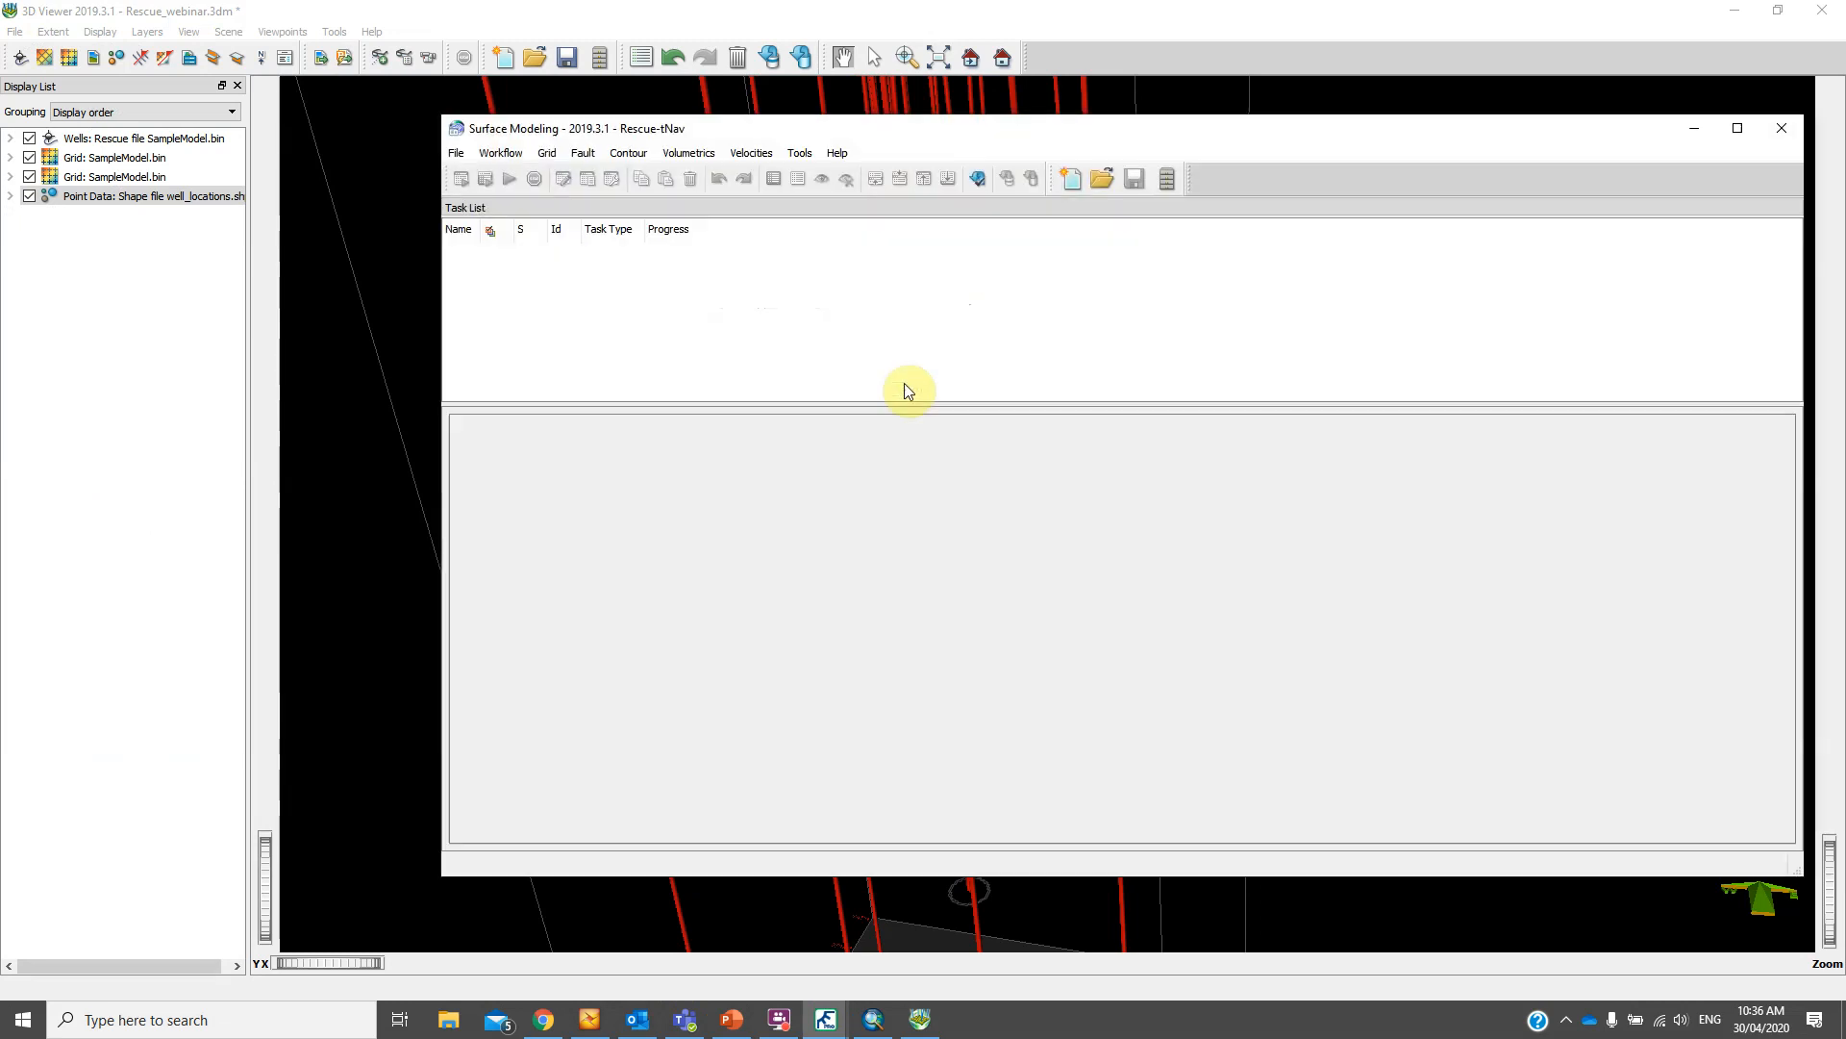
pyautogui.click(454, 155)
pyautogui.moveTo(471, 225)
pyautogui.click(661, 231)
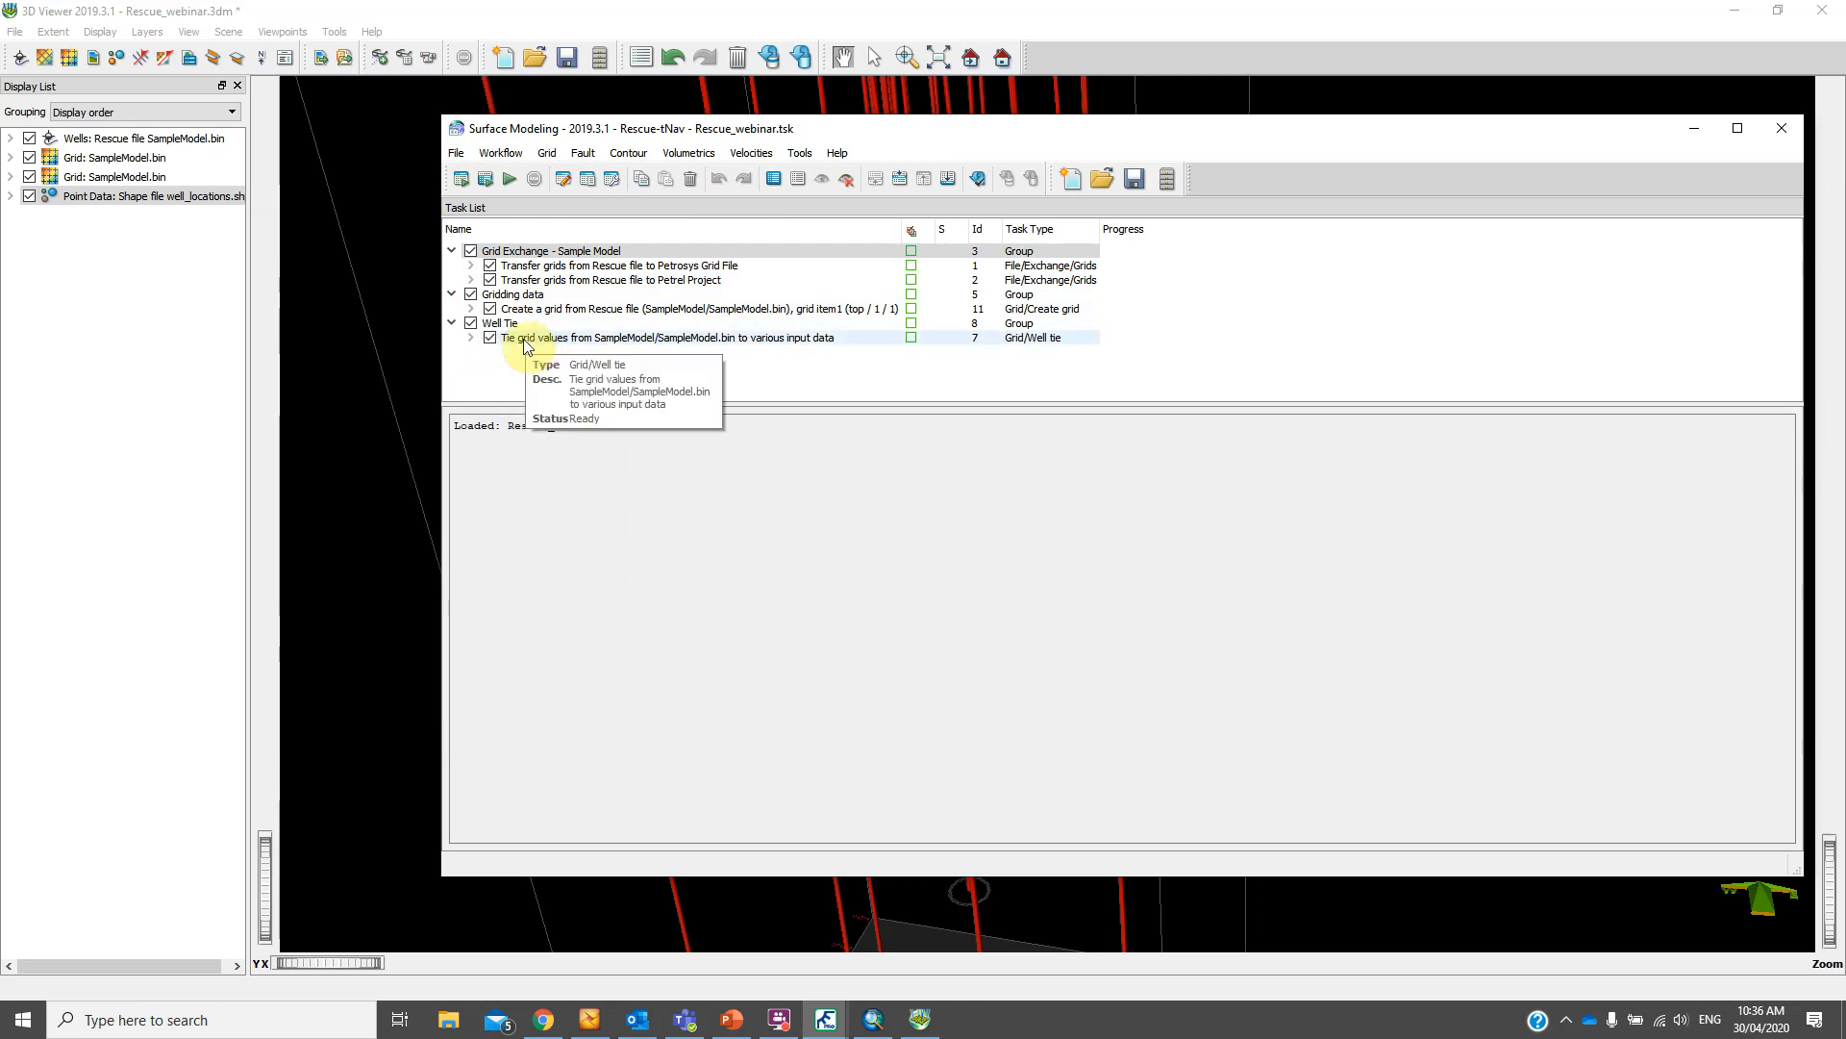
# Select all horizons in the task that transfers grids from the Rescue file to Petrosys Grid File and run it
pyautogui.doubleClick(580, 266)
pyautogui.click(843, 203)
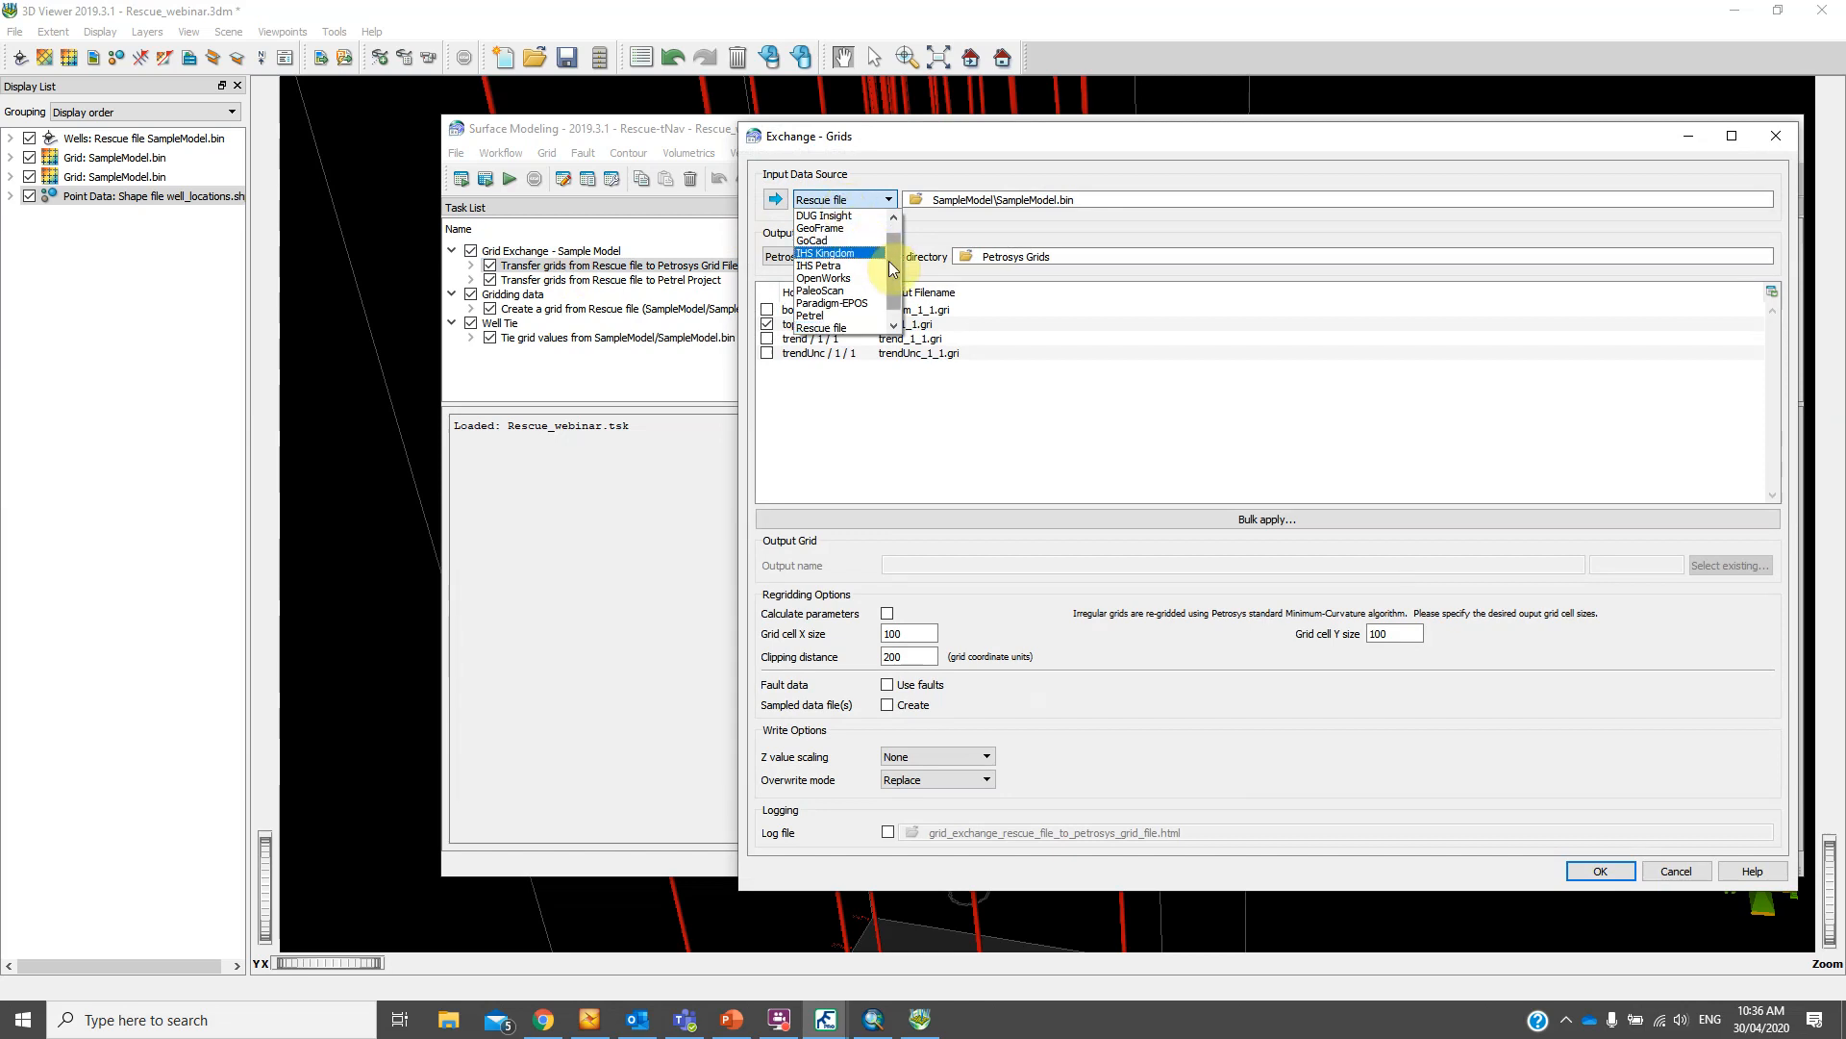
pyautogui.scroll(-1, 822, 246)
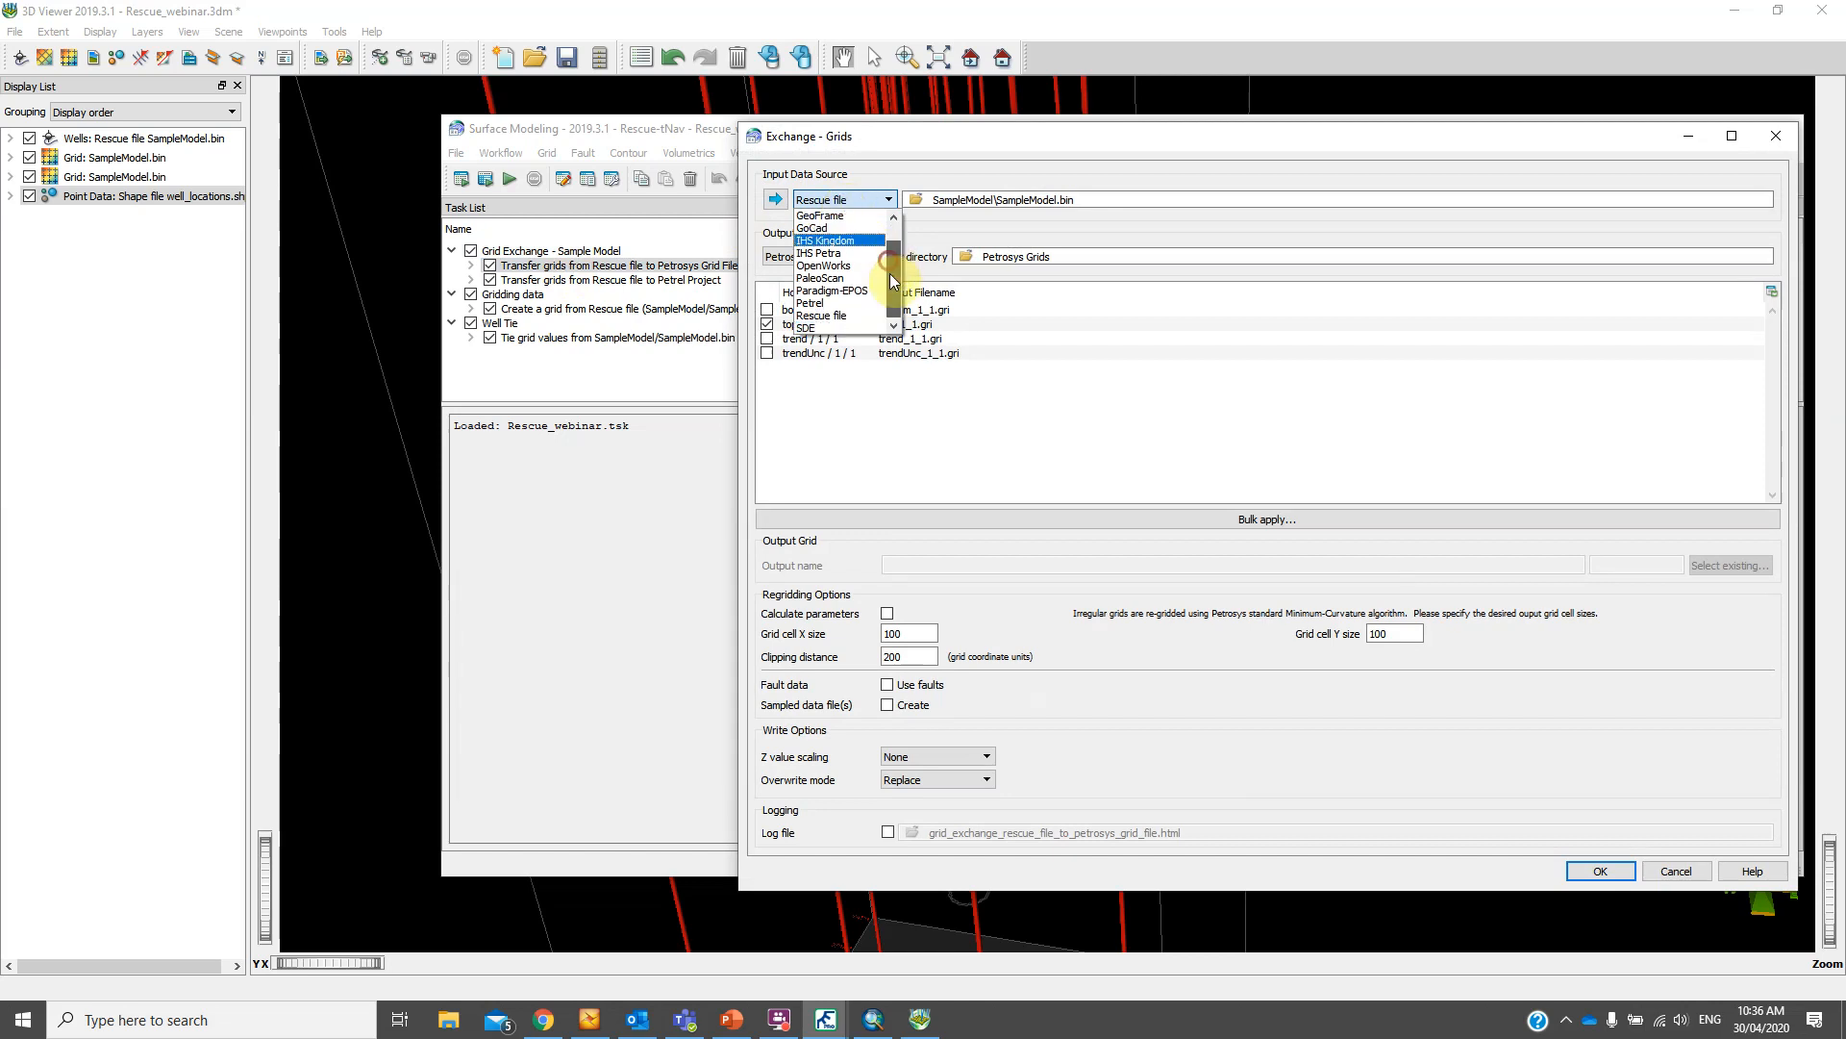
pyautogui.click(974, 157)
pyautogui.click(839, 258)
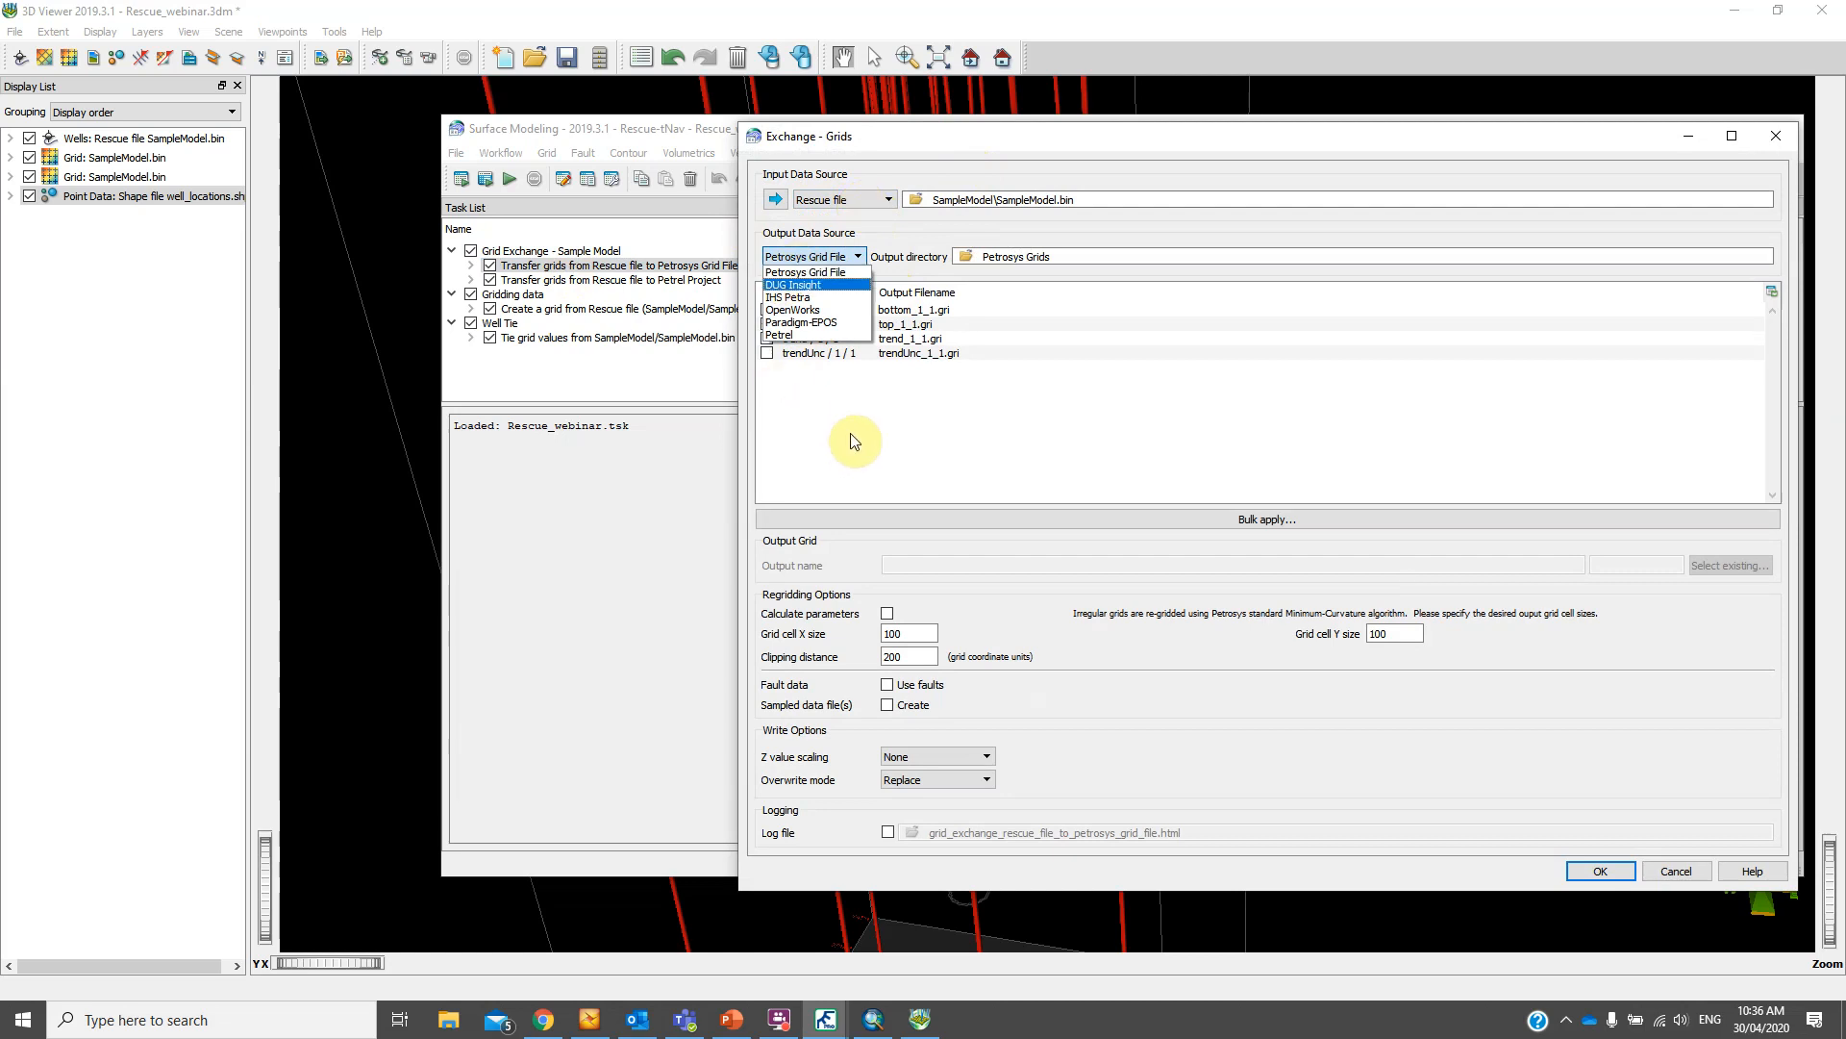
pyautogui.click(835, 402)
pyautogui.rightClick(864, 410)
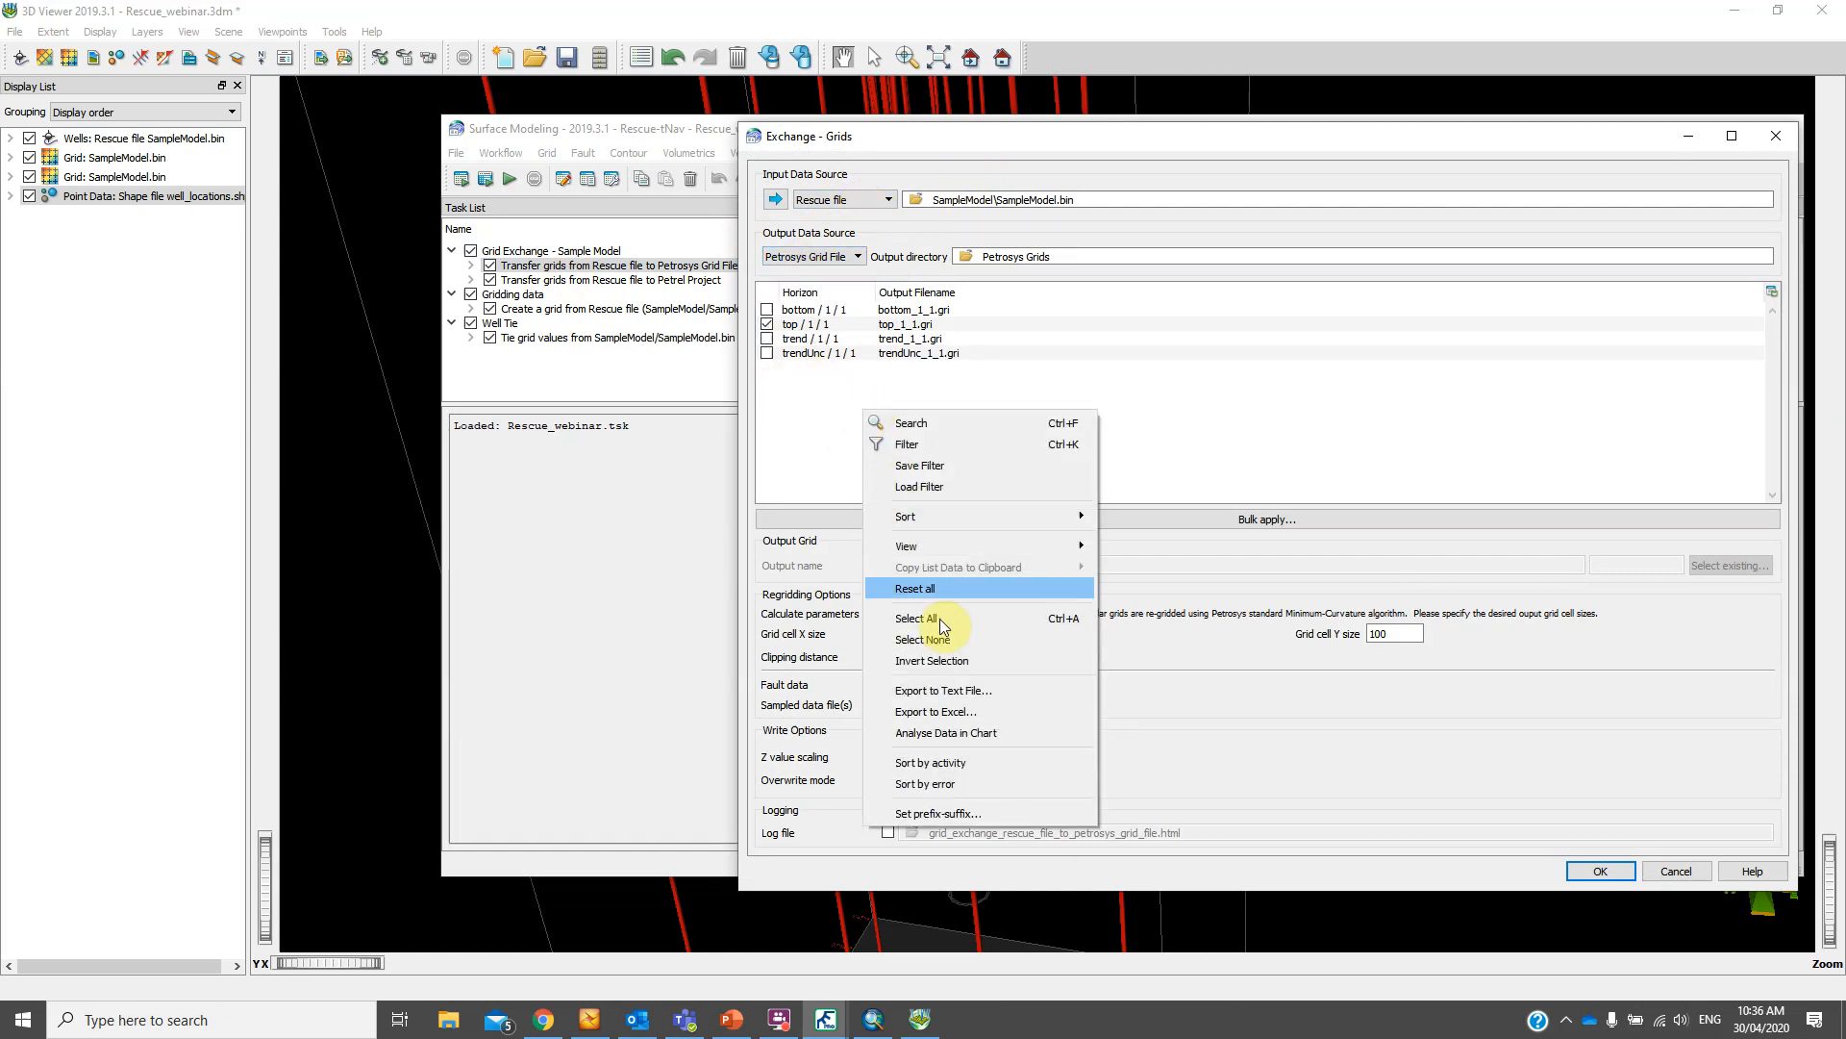
pyautogui.click(918, 619)
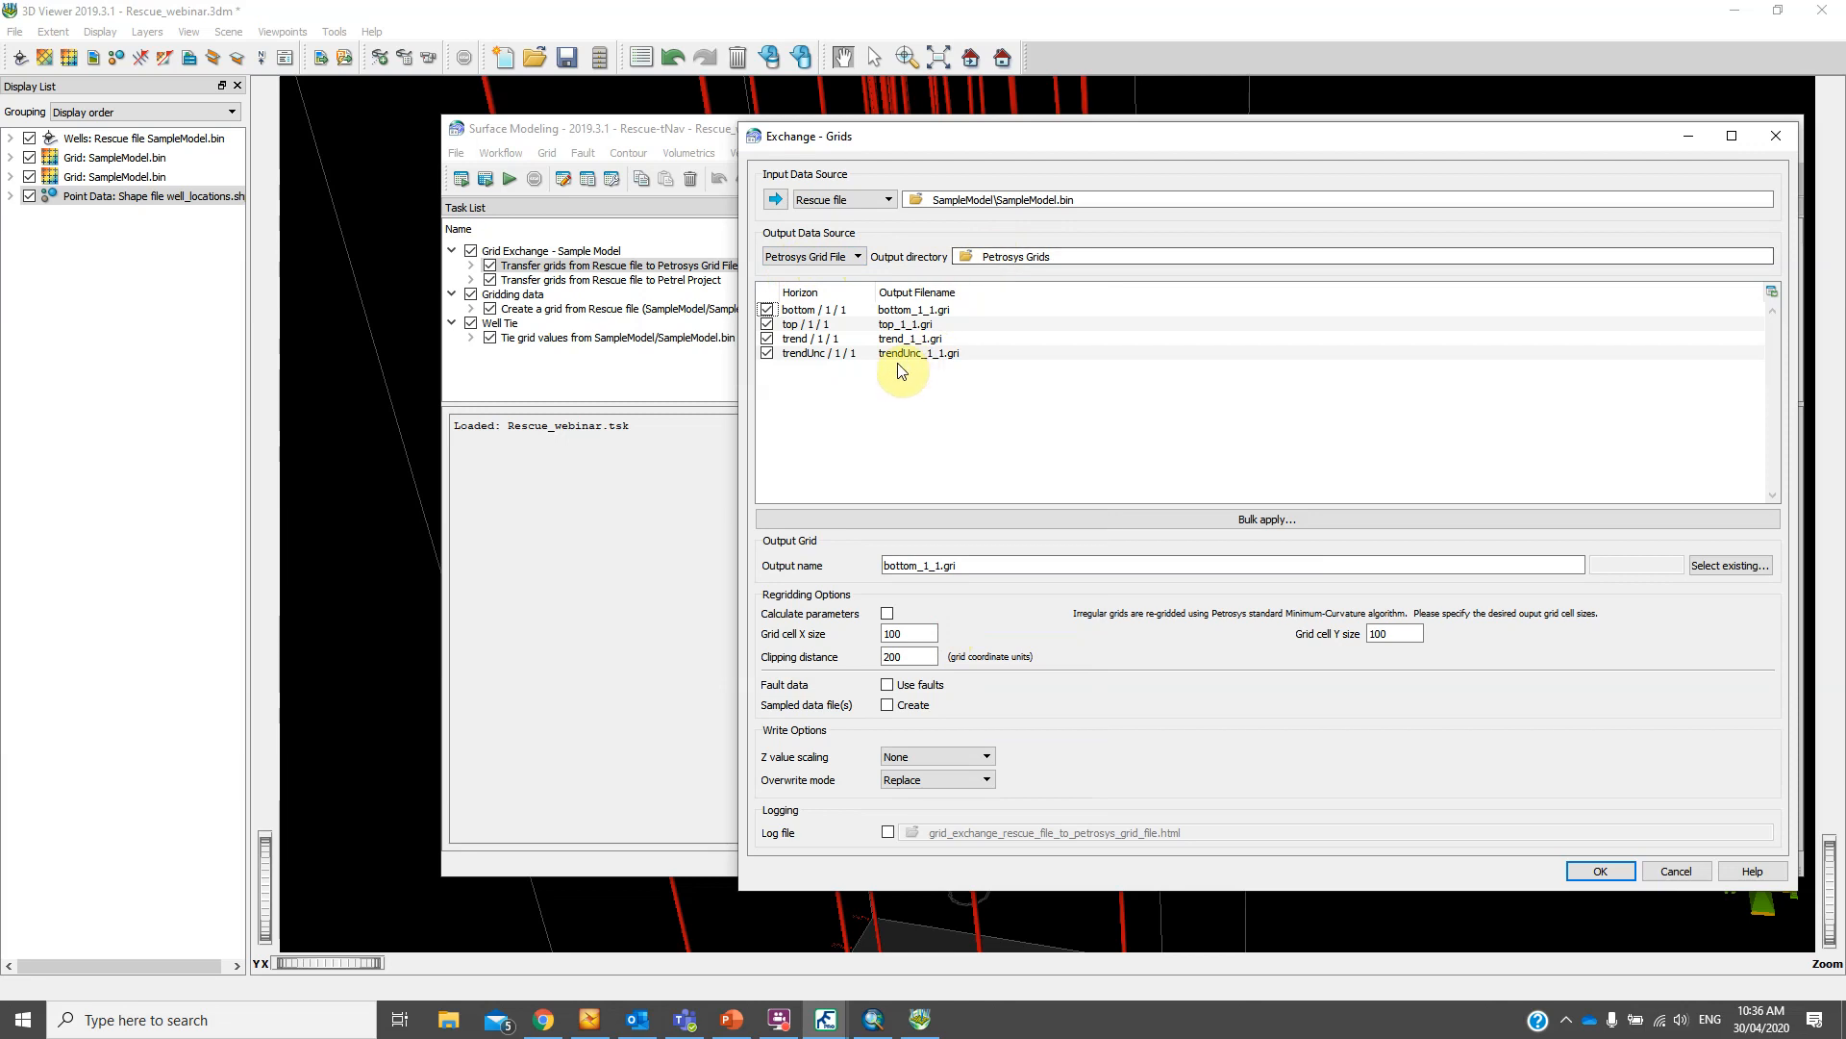
pyautogui.click(1599, 872)
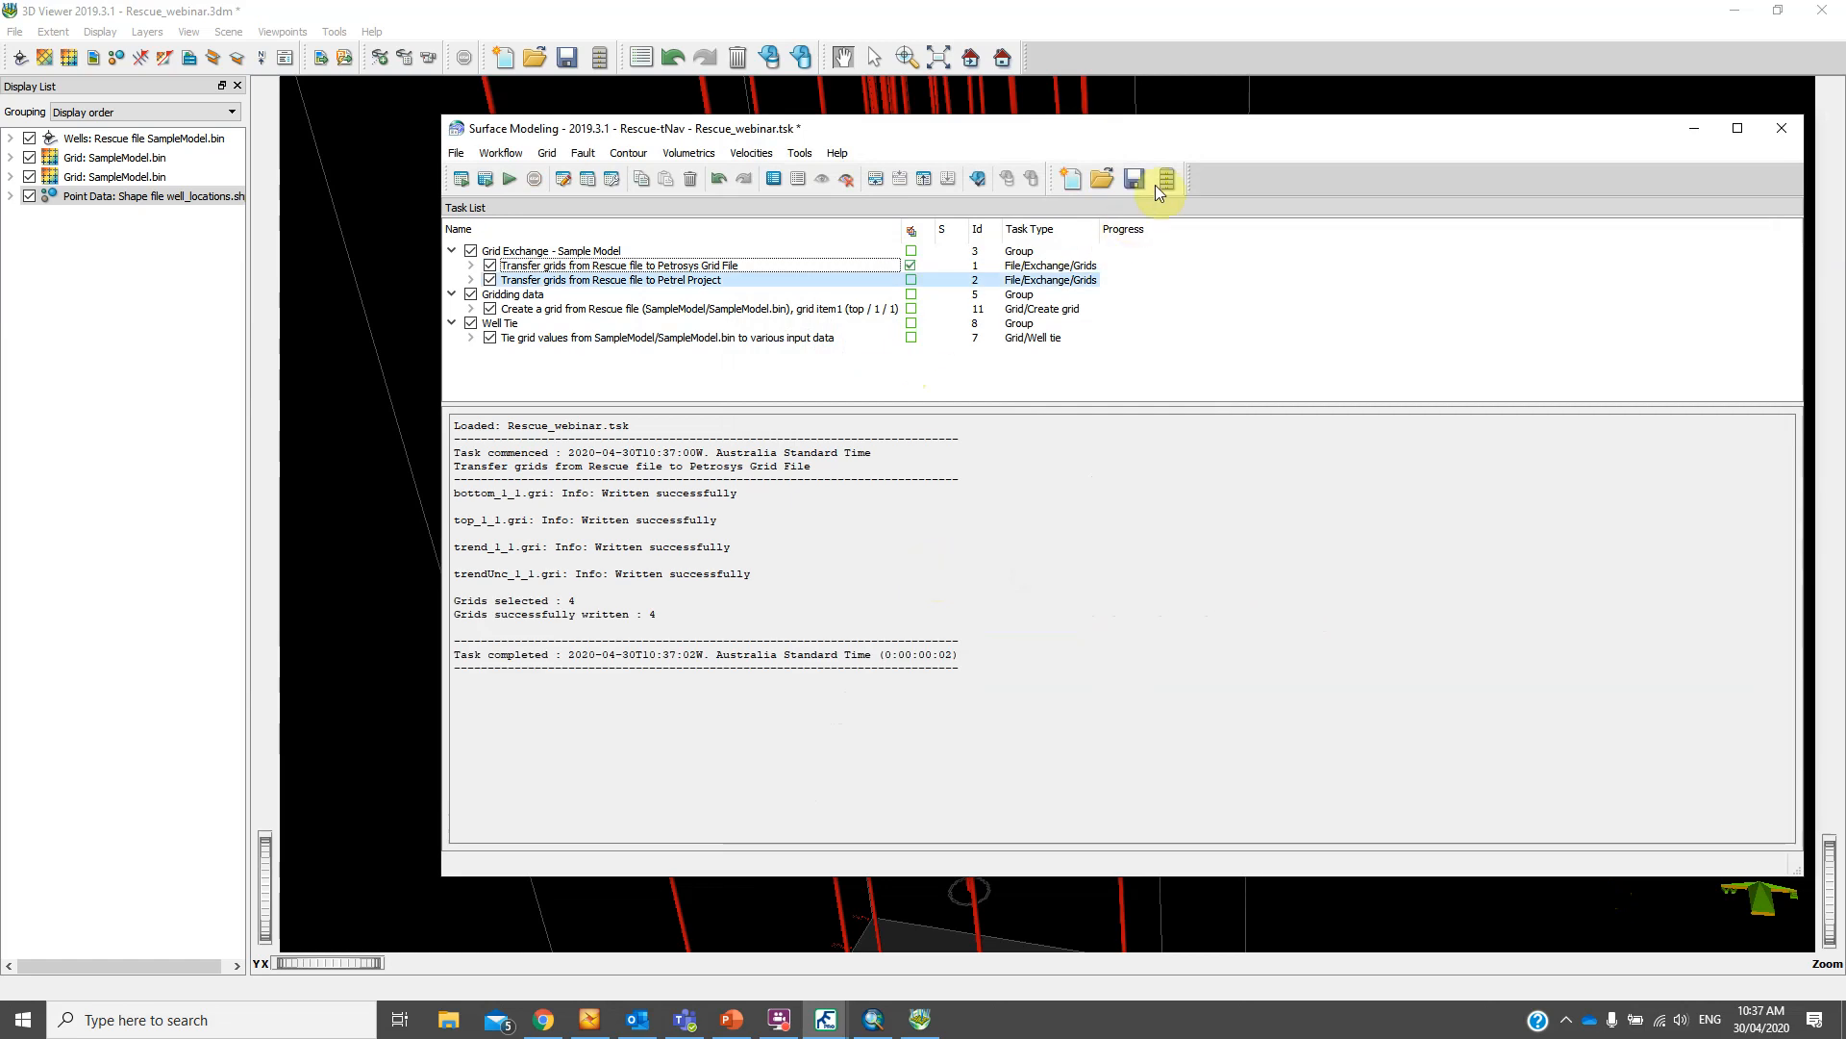
# Check the exported grid files in the project's Petrosys Grids folder
pyautogui.click(1162, 179)
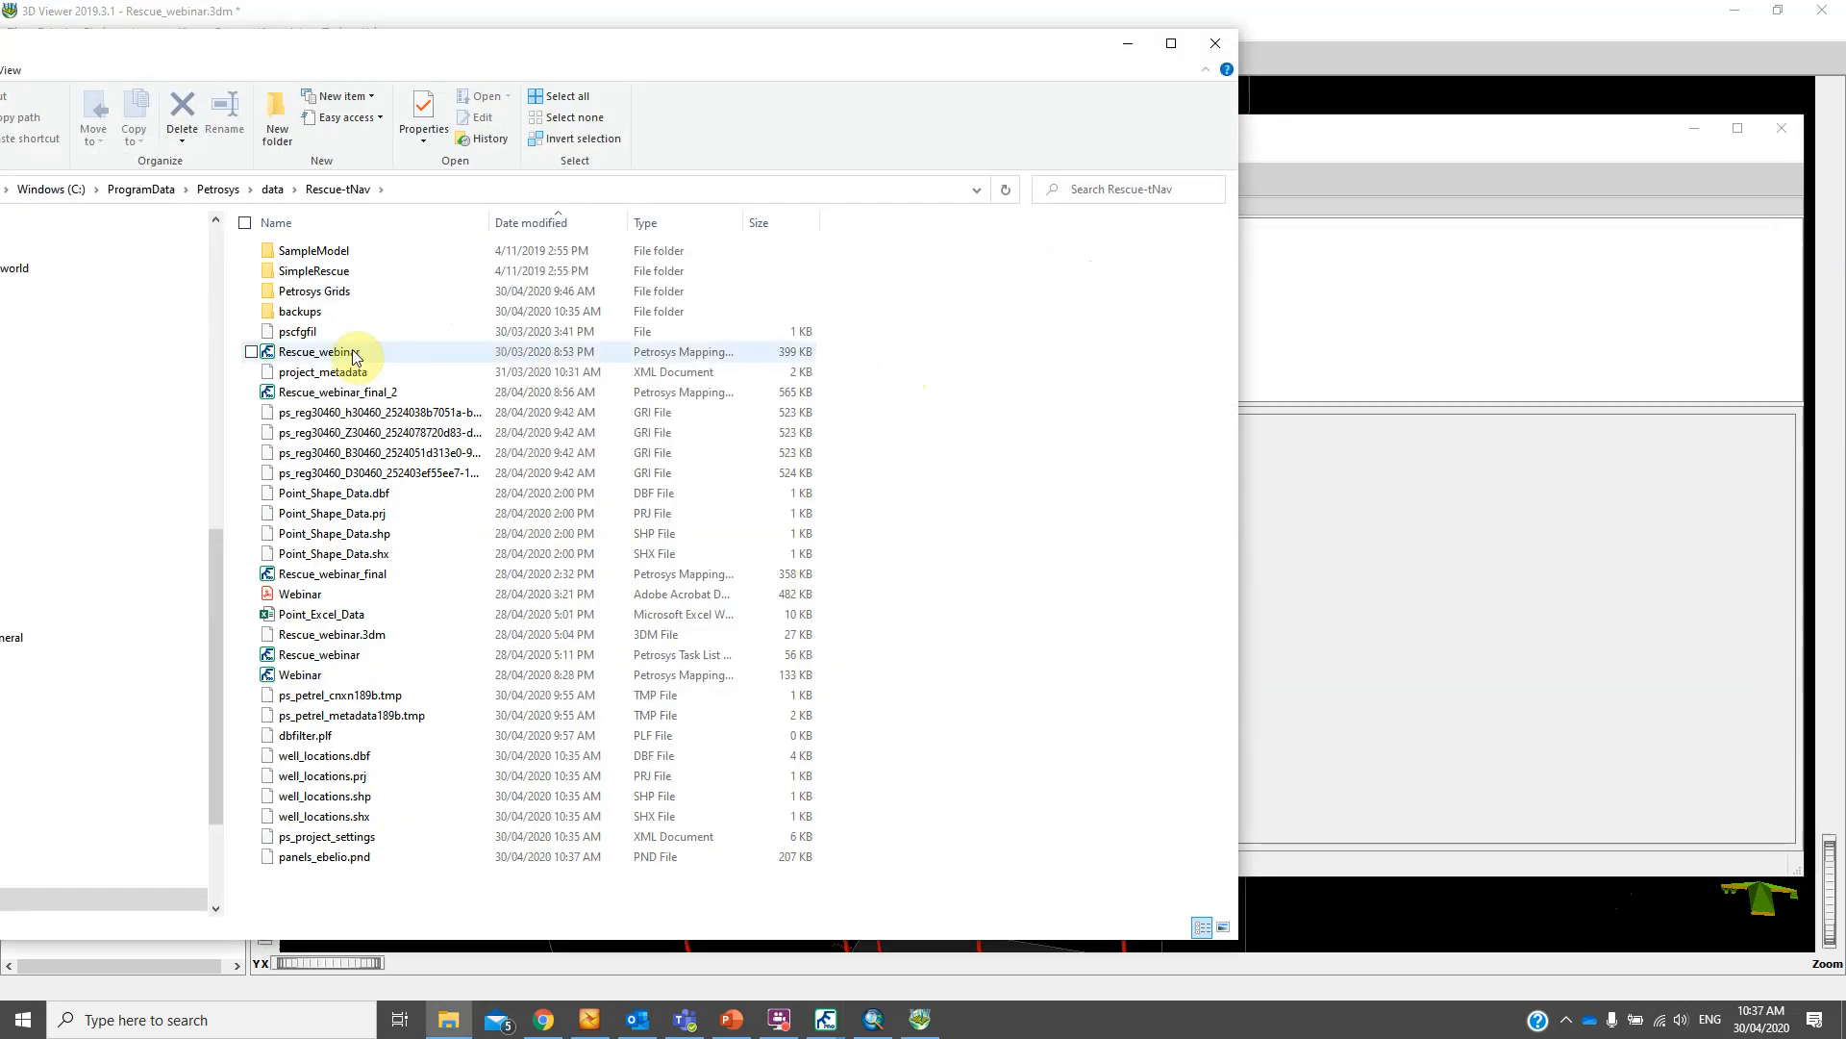
pyautogui.doubleClick(322, 291)
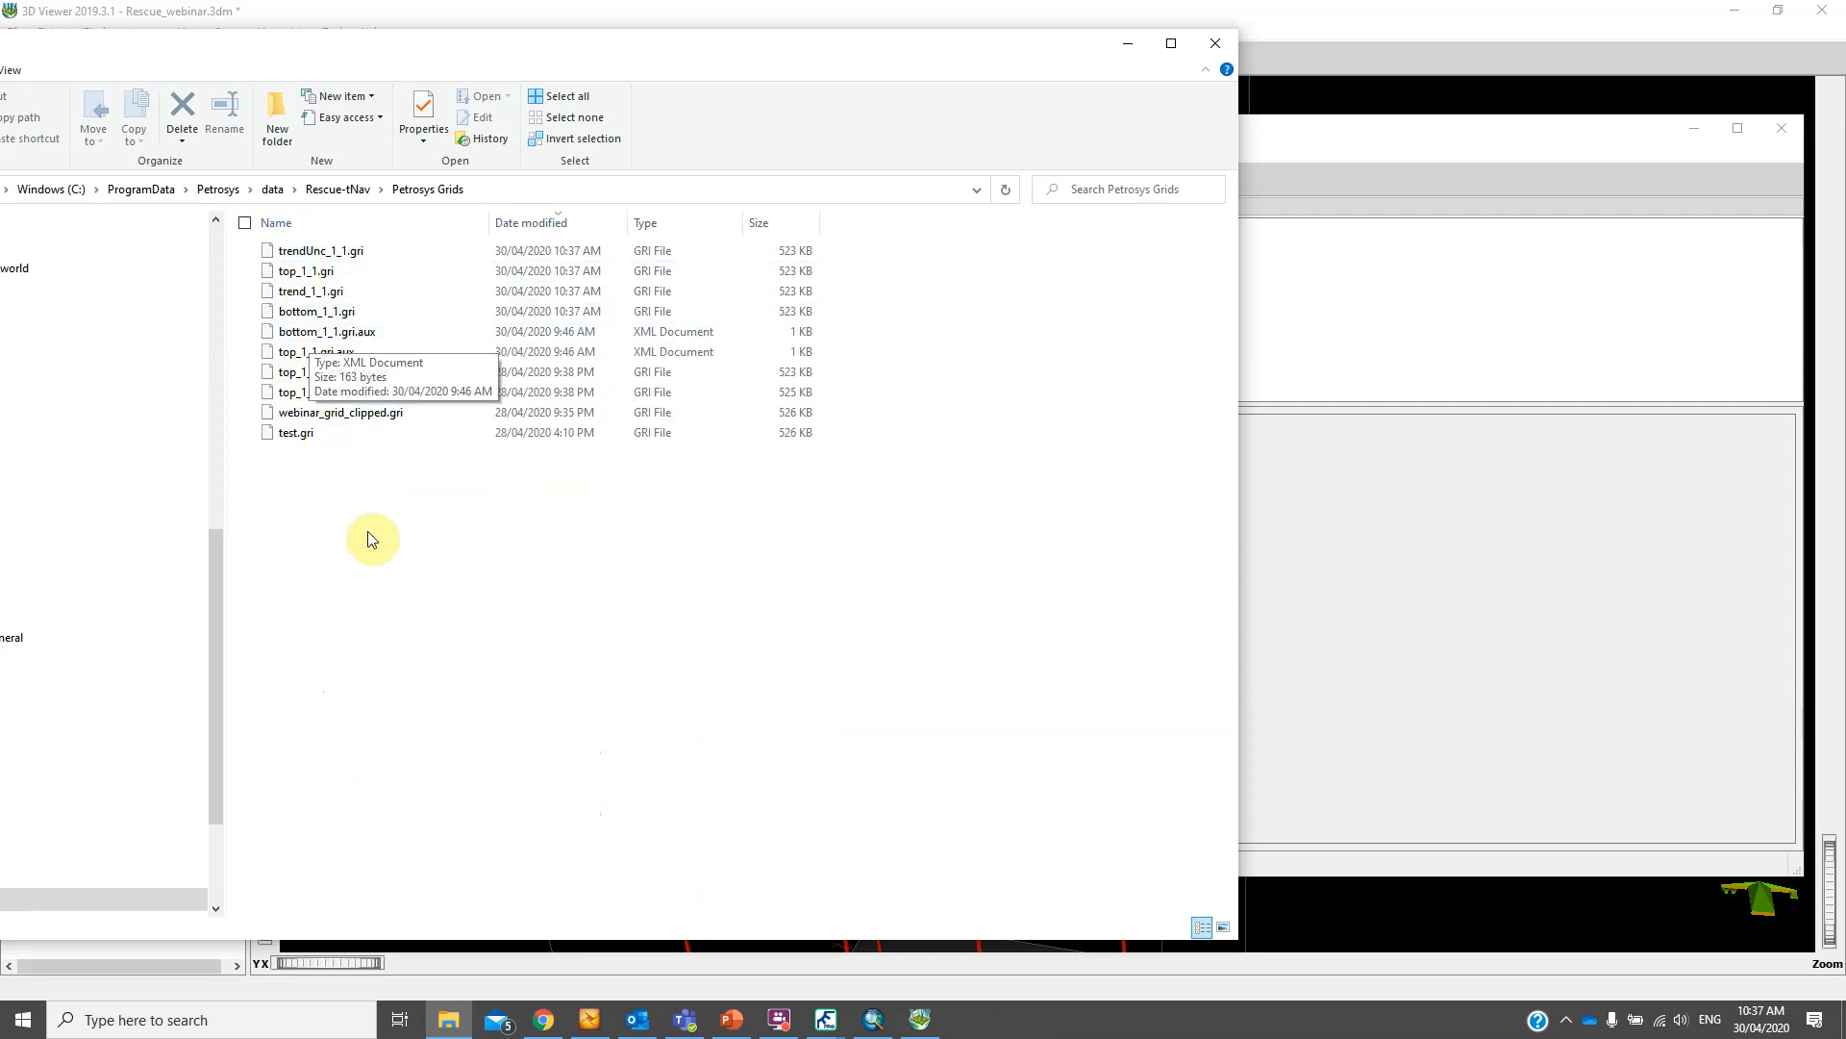
pyautogui.click(1216, 44)
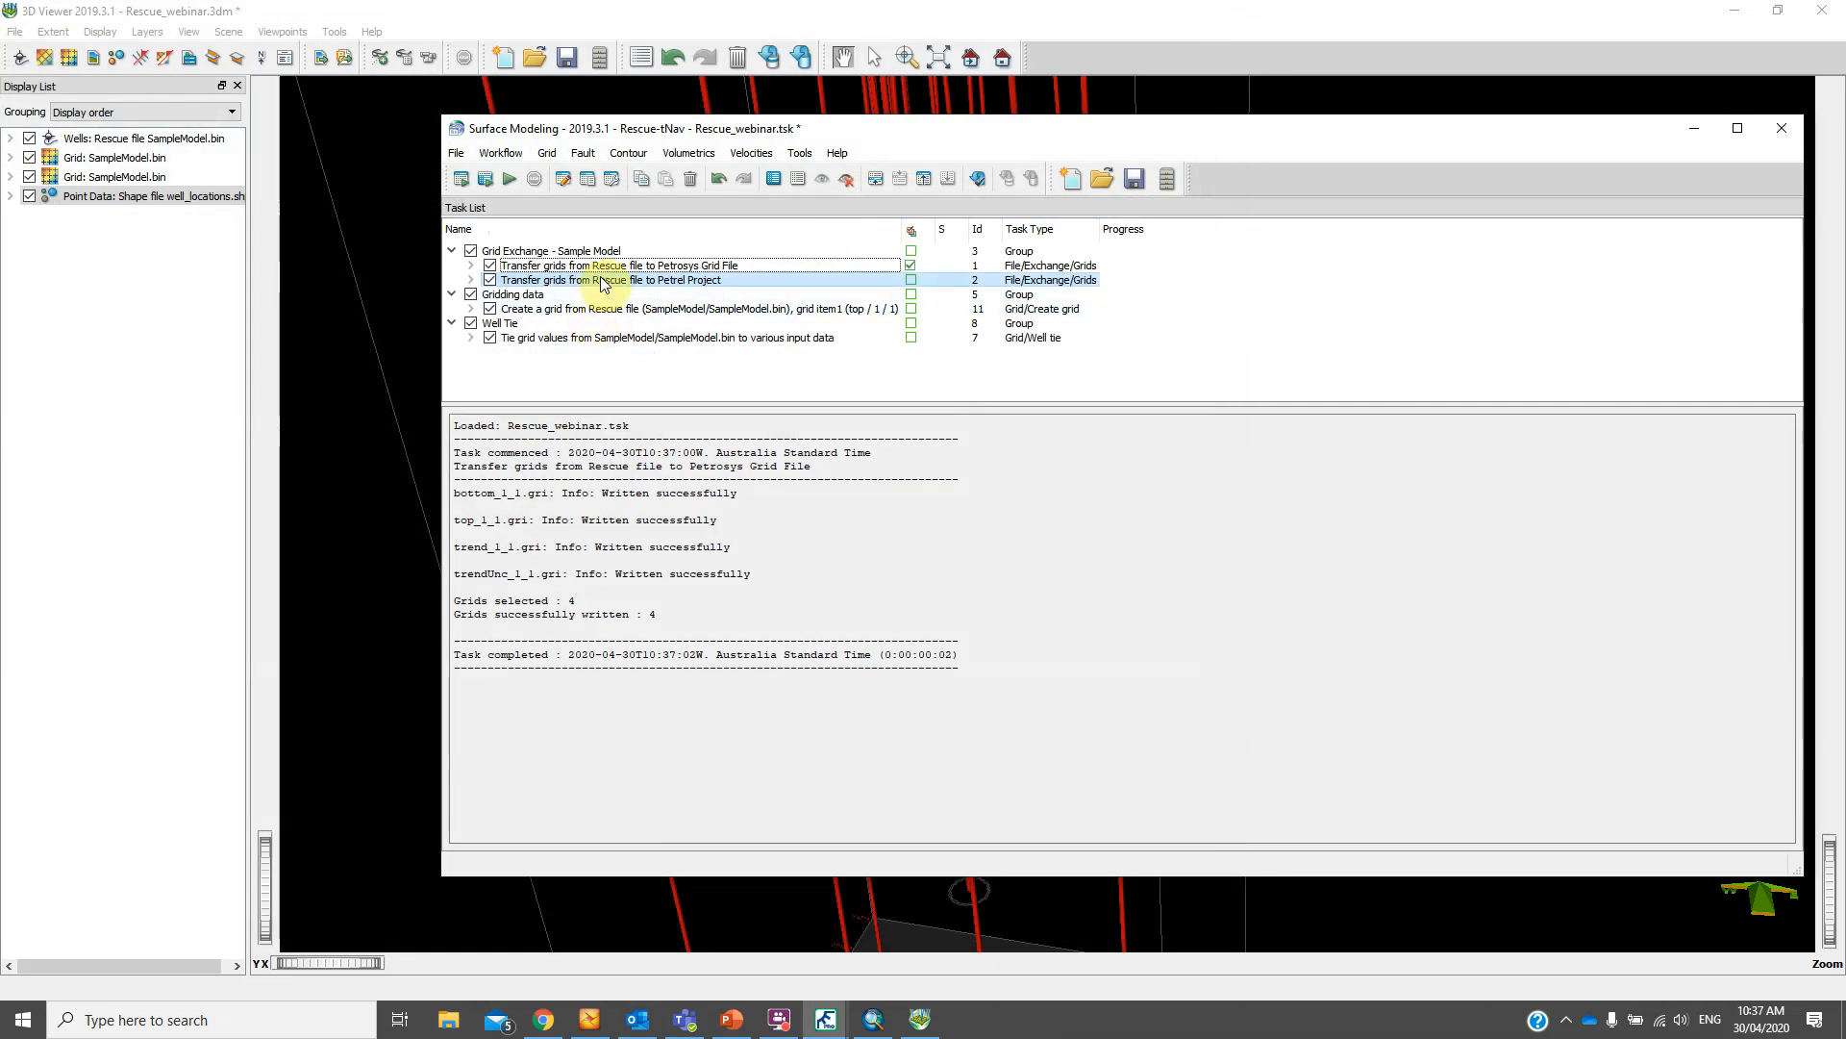
# Run the transfer of the Rescue grids to the RESCUE_tNav_Webinar Petrel project and check the Petrosys grids folder in Petrel
pyautogui.doubleClick(603, 281)
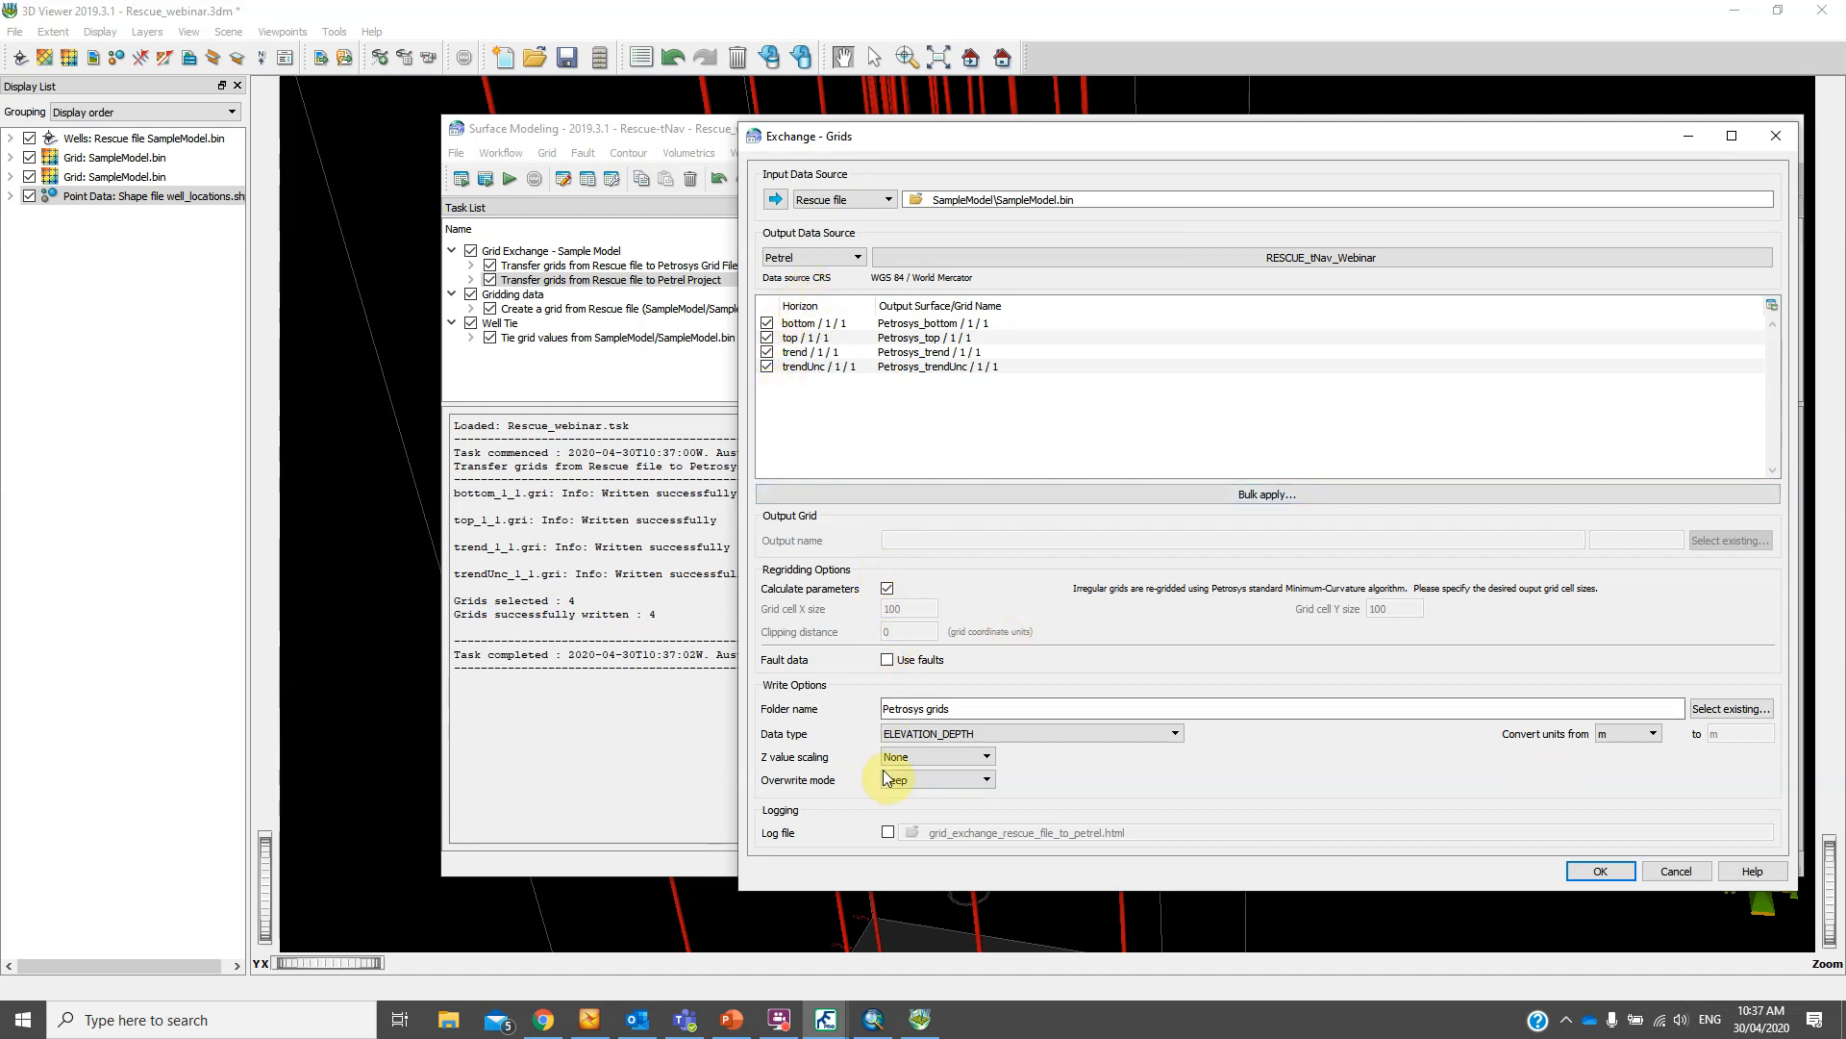
pyautogui.click(1580, 871)
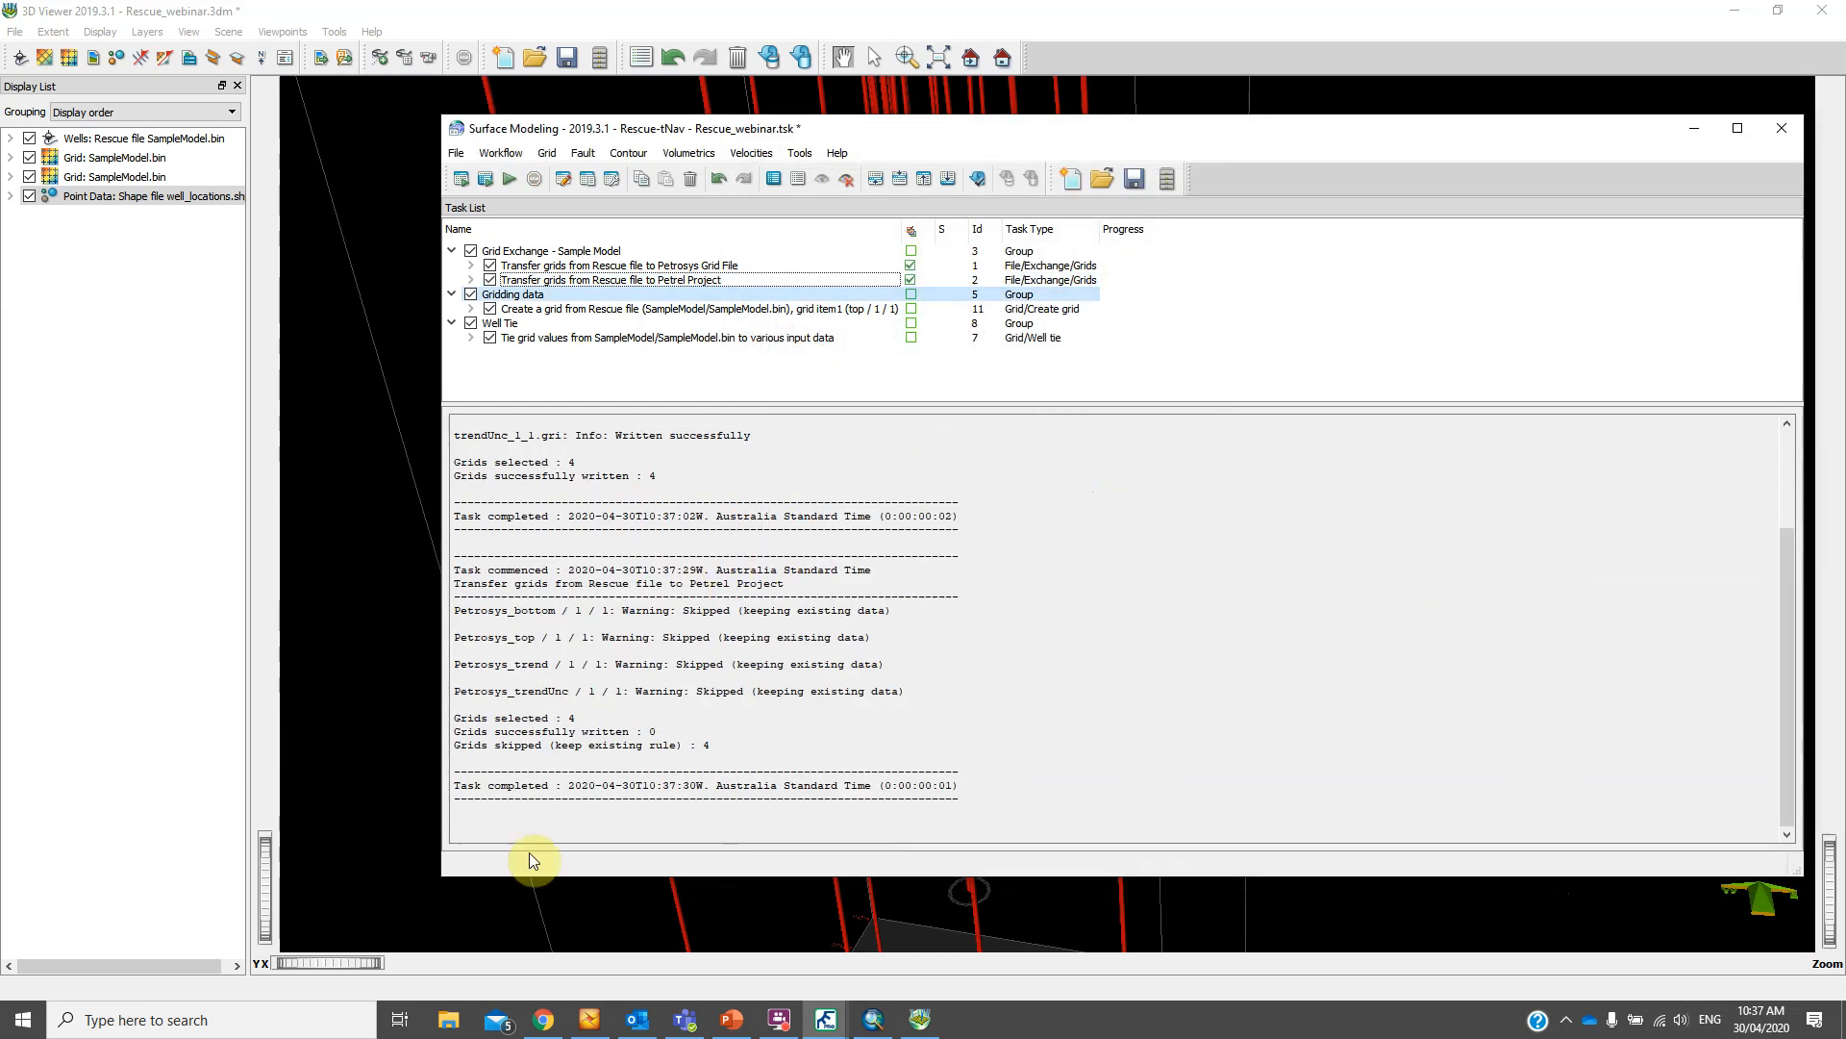
pyautogui.click(581, 1025)
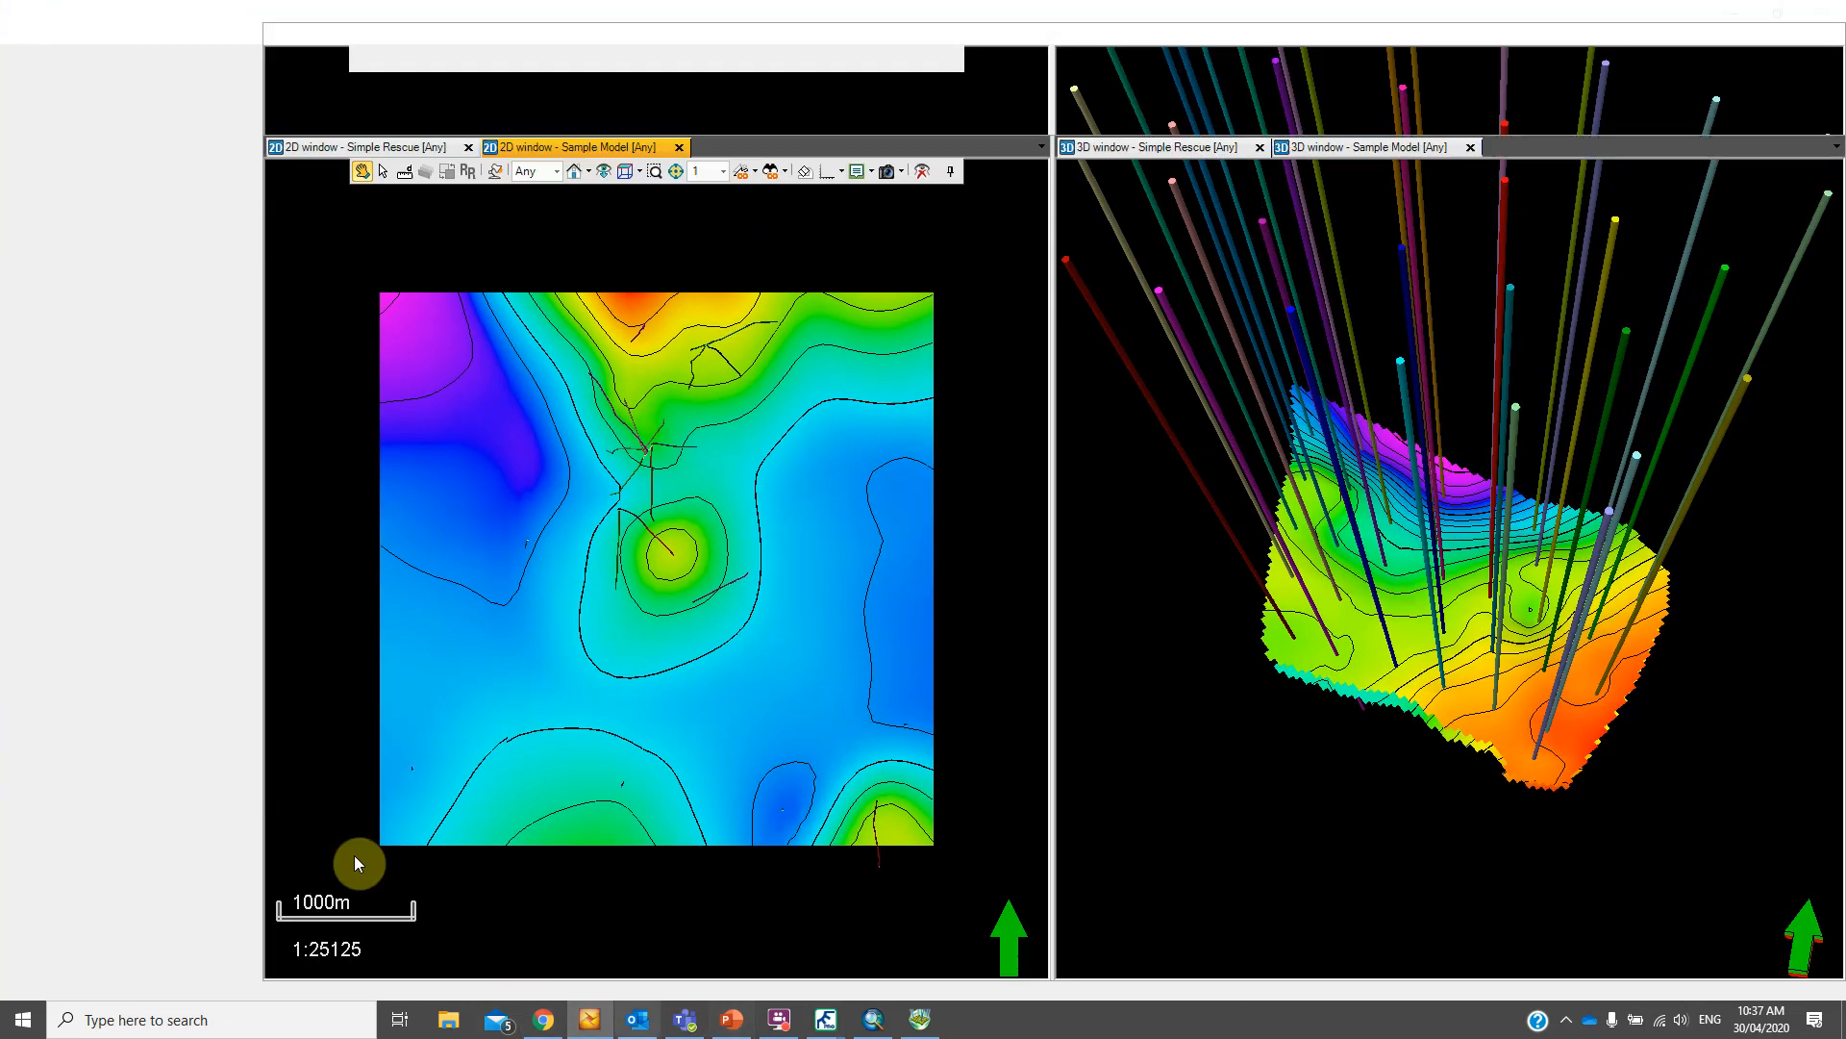
pyautogui.moveTo(242, 280); pyautogui.dragTo(242, 558)
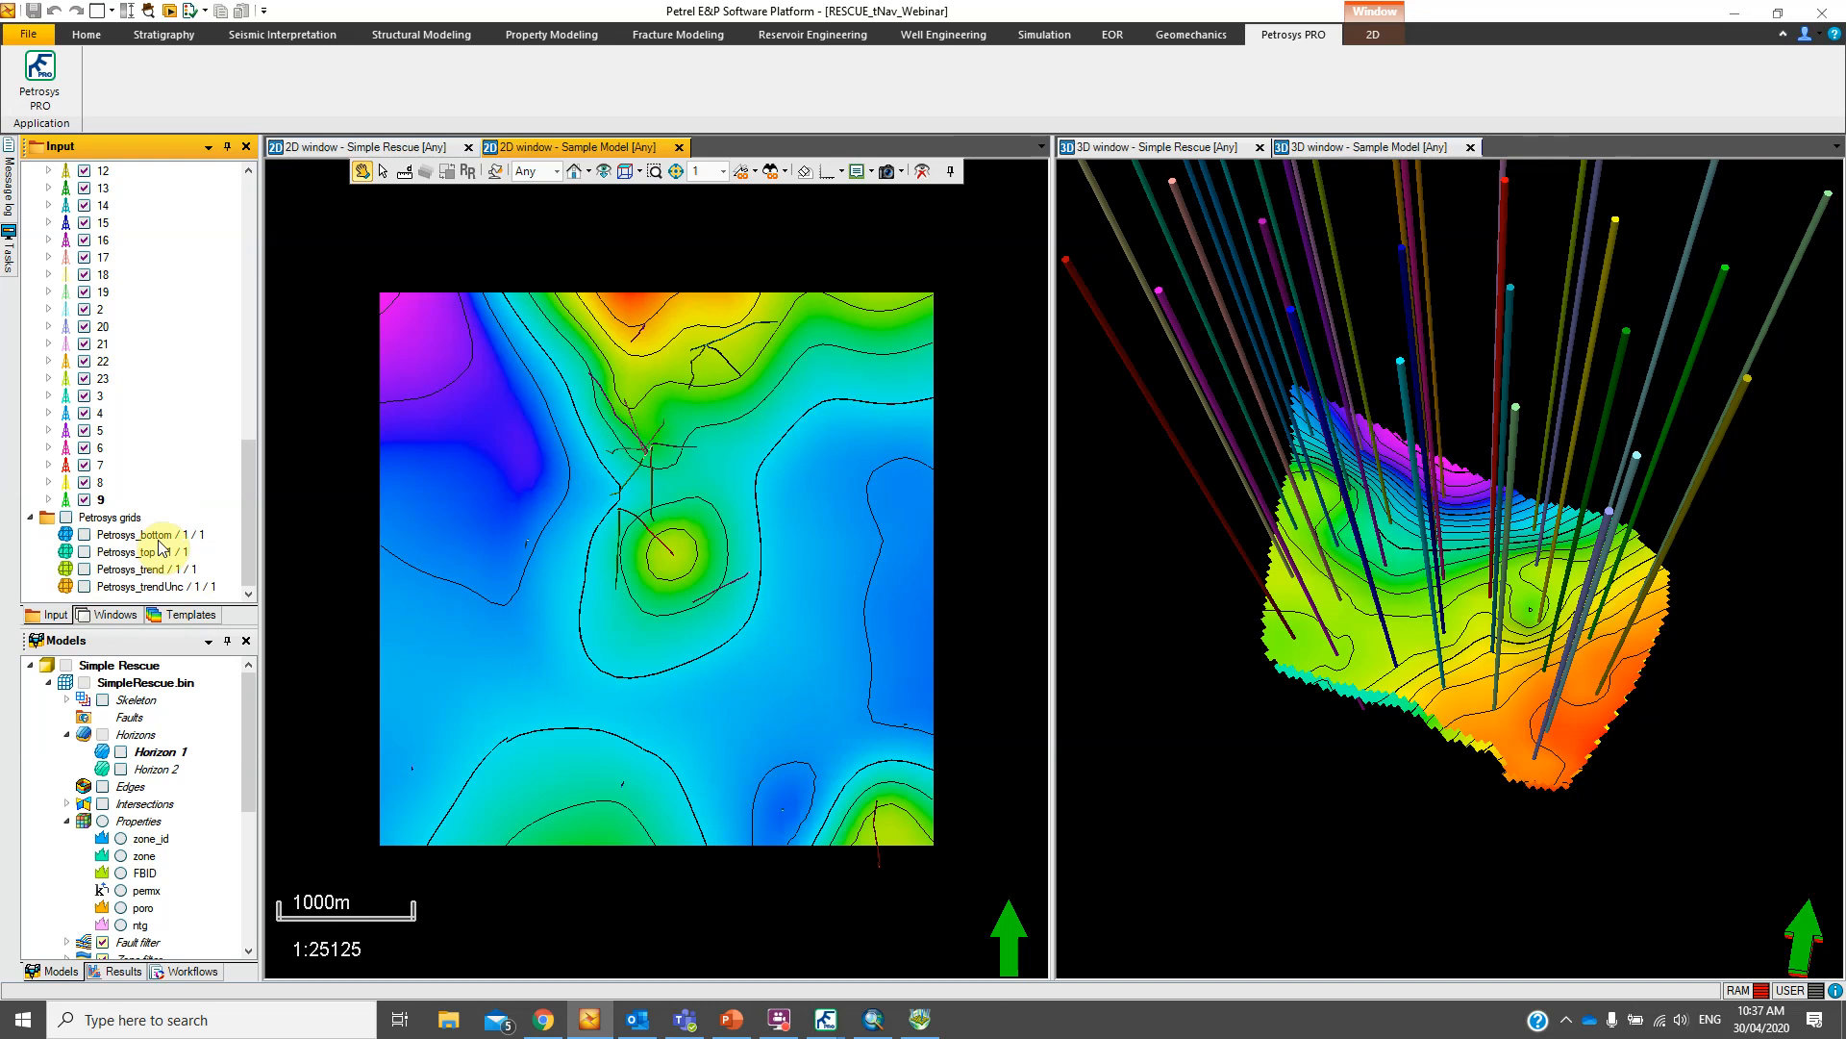
pyautogui.click(1716, 16)
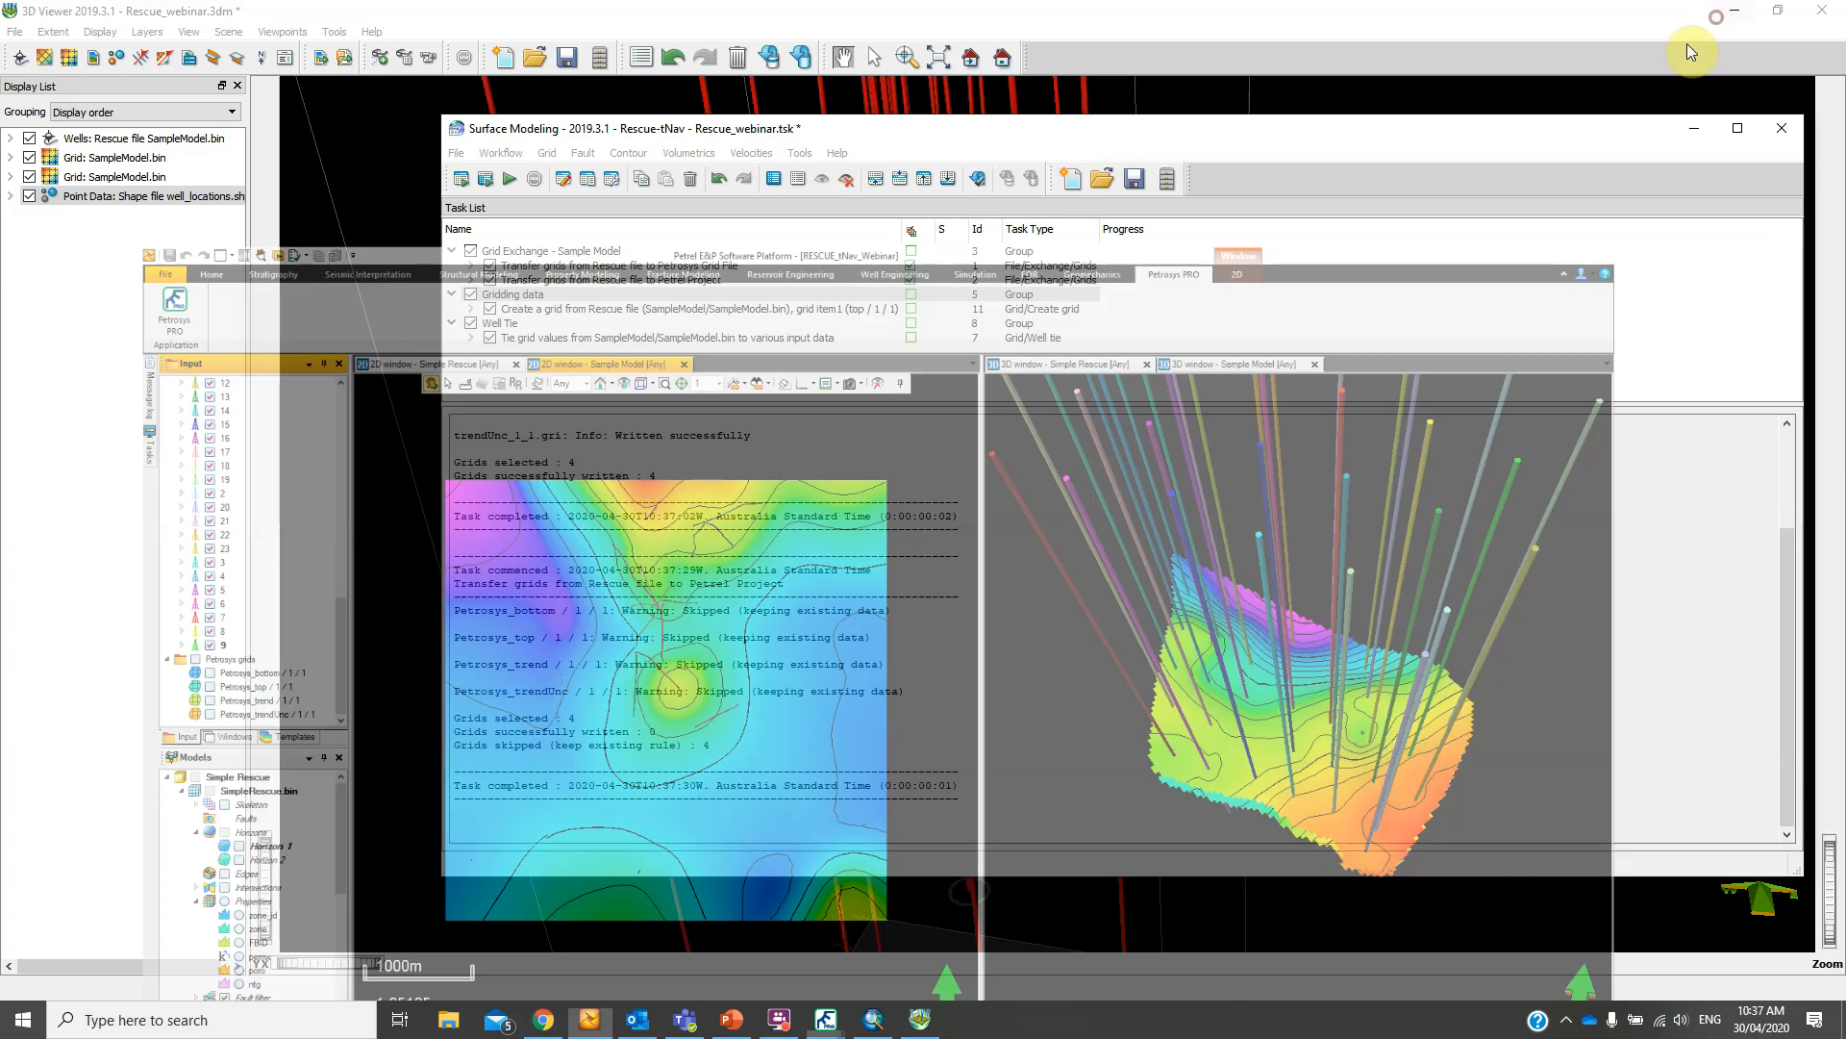
# Open the task that creates a grid from the Rescue file and review its top horizon input data
pyautogui.click(539, 310)
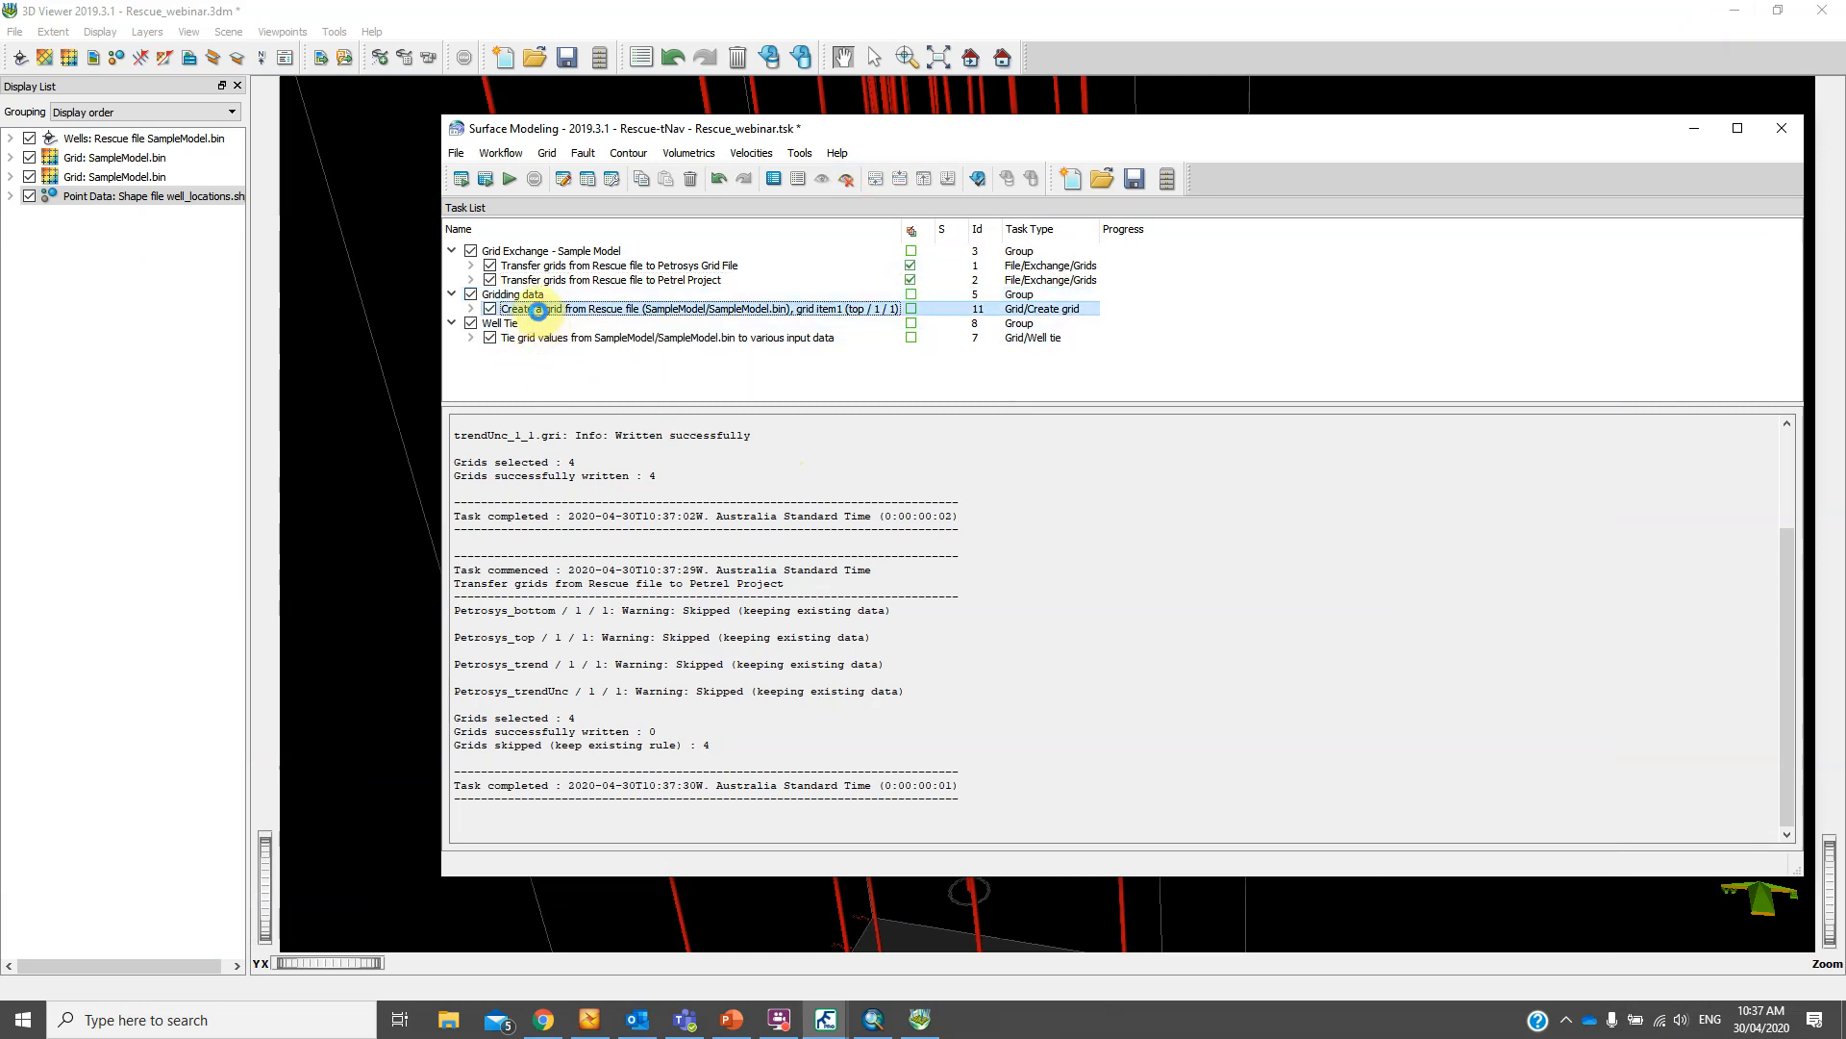
pyautogui.doubleClick(538, 311)
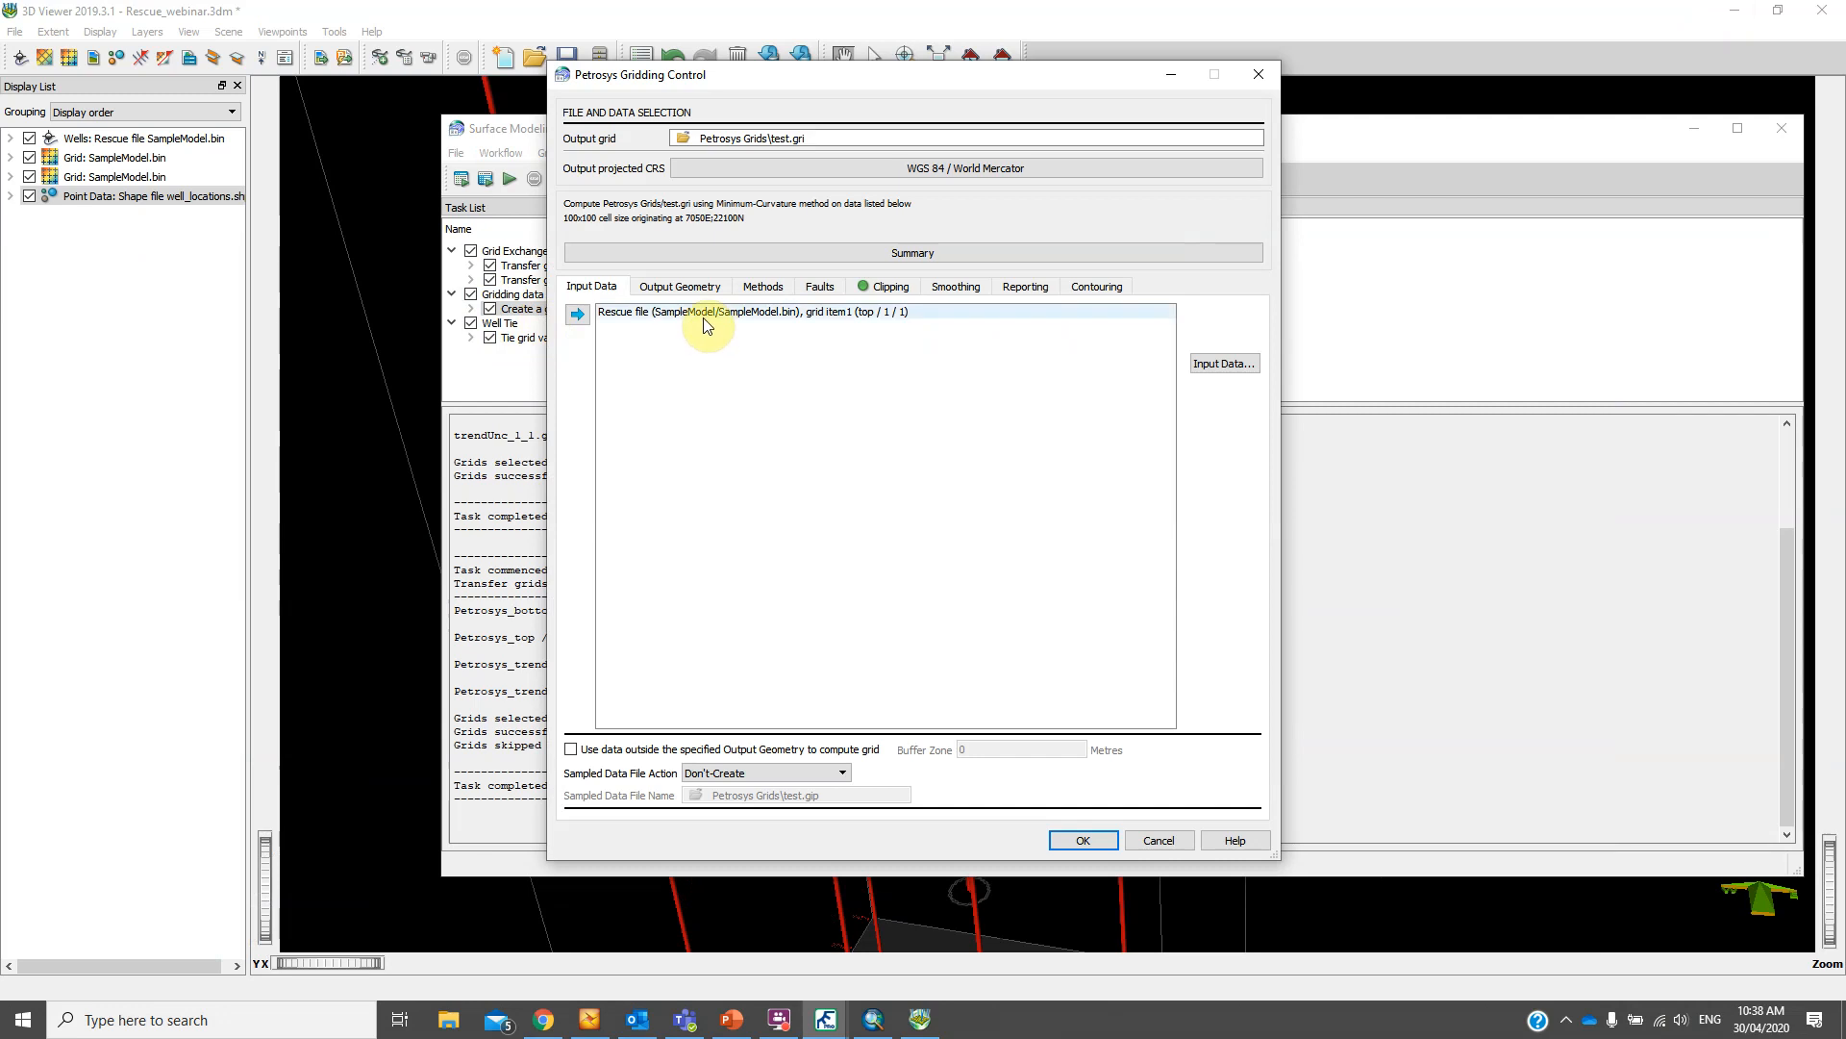
pyautogui.doubleClick(703, 317)
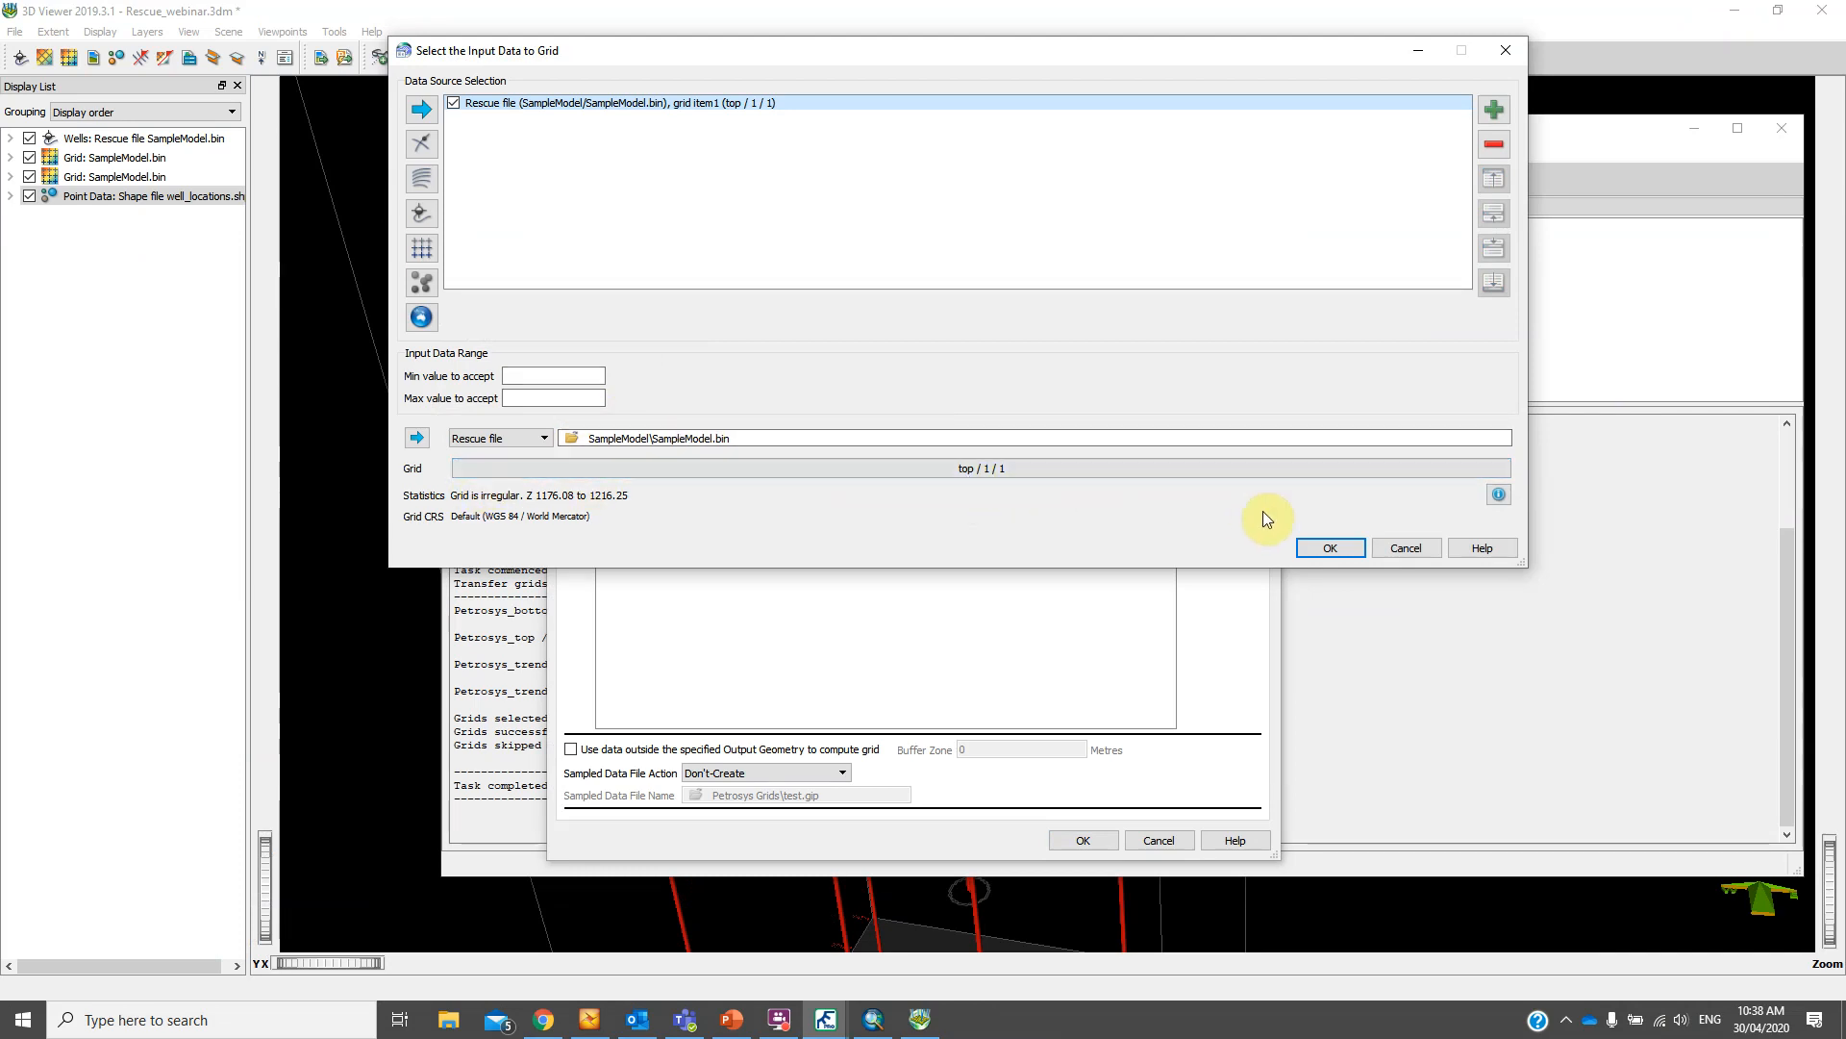
pyautogui.click(1329, 547)
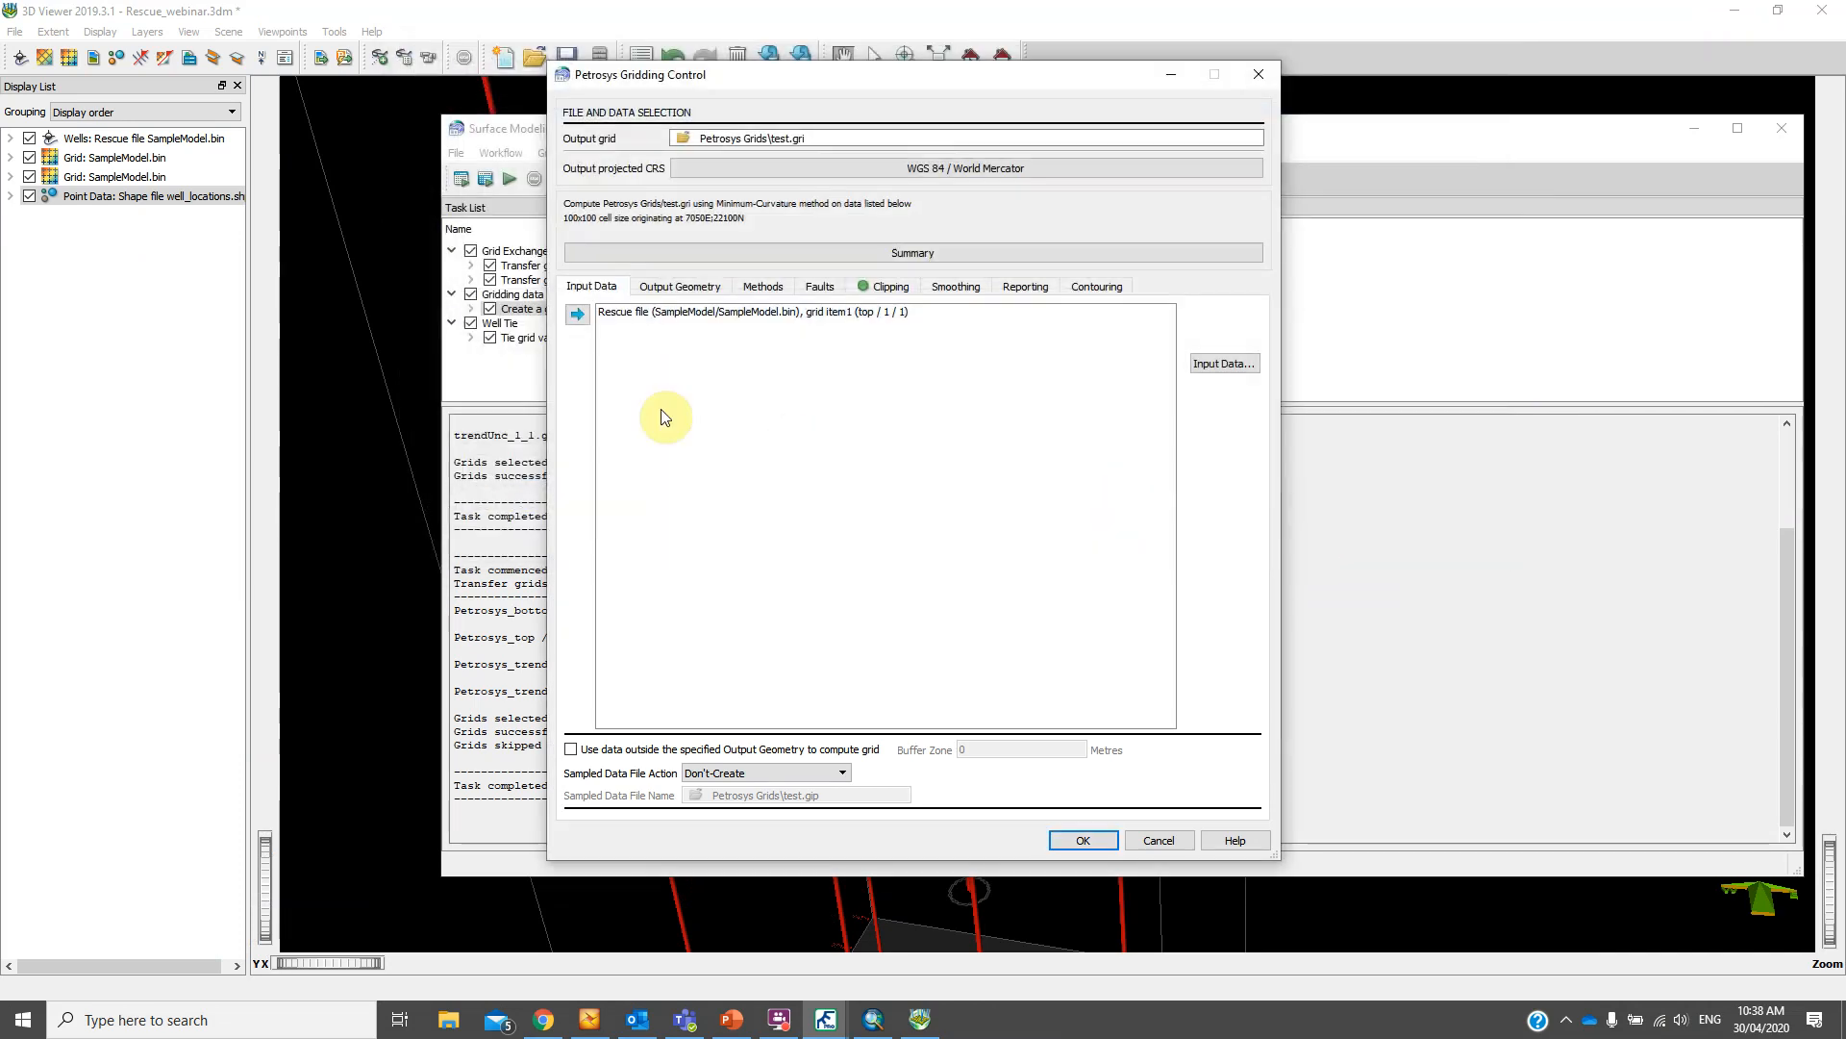
# Enable rescanning of the data during task execution in the output geometry of the grid creation task
pyautogui.click(679, 289)
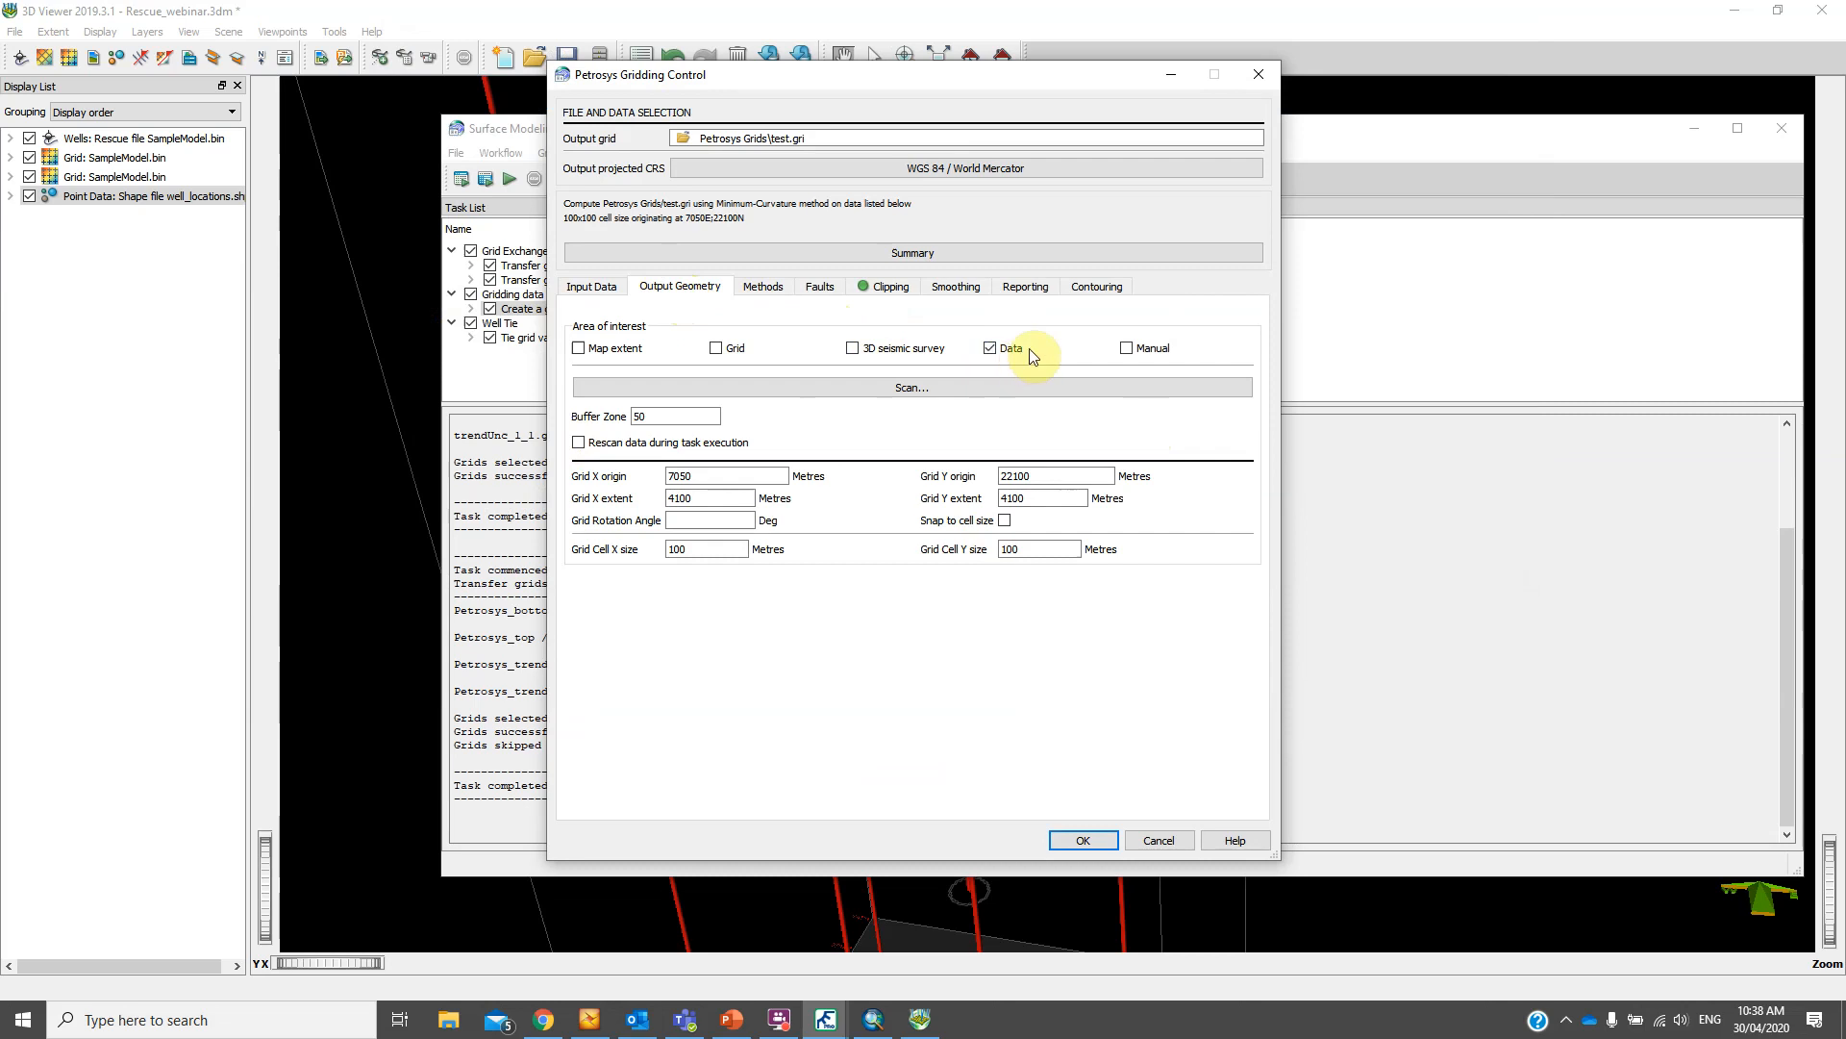
pyautogui.click(912, 394)
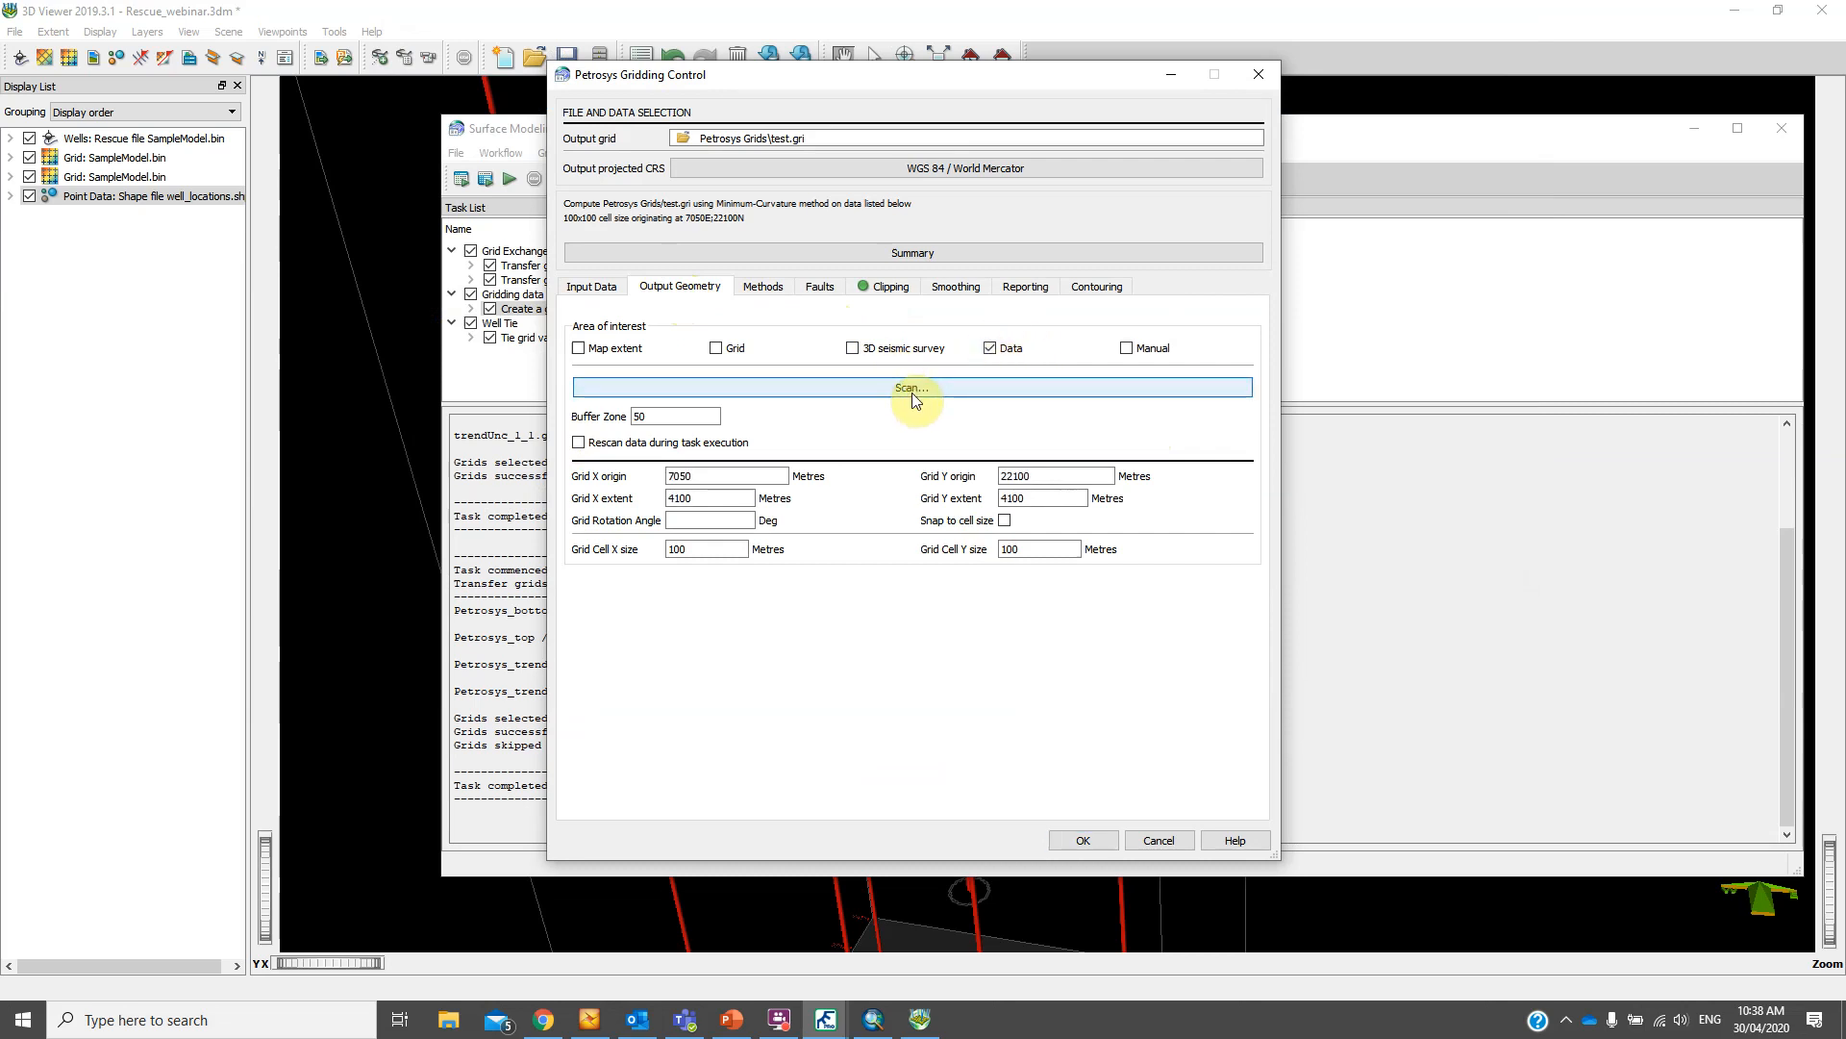
pyautogui.click(616, 443)
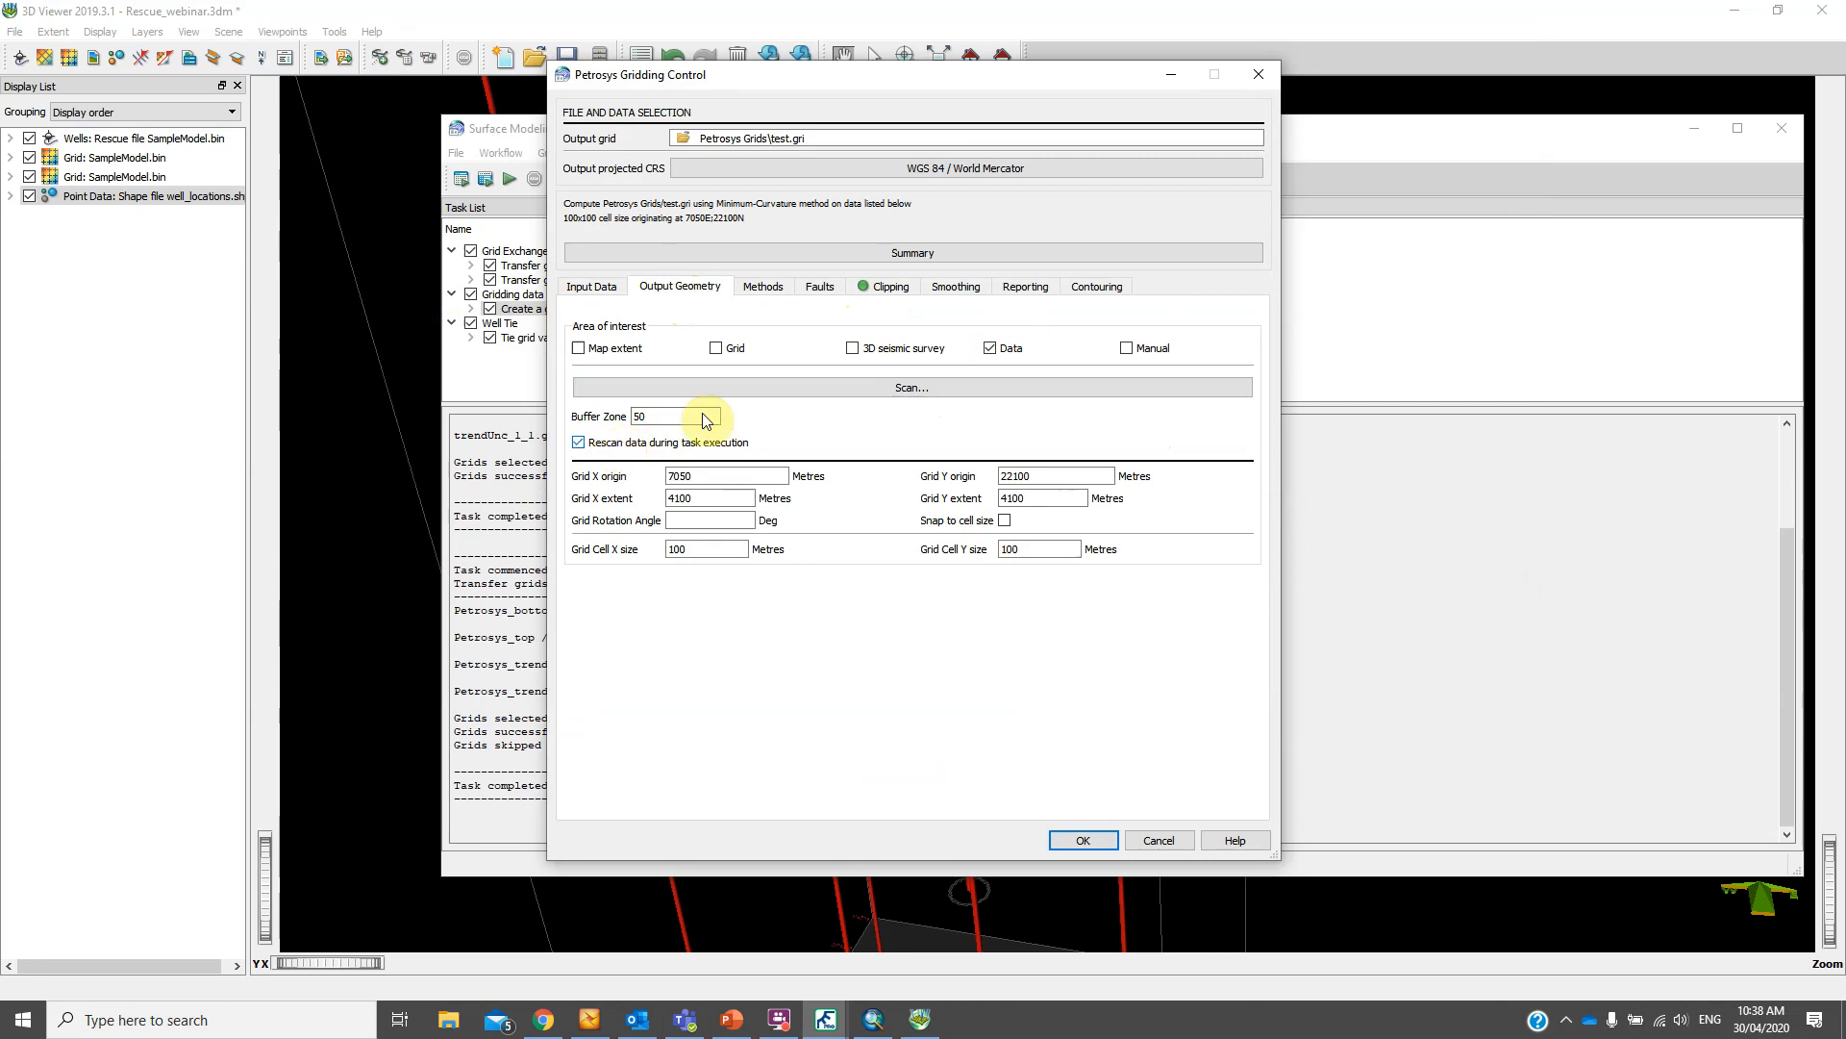
# Review the polygon clipping settings, including the File Geodatabase source and the Boundary_Polygon feature class
pyautogui.click(885, 288)
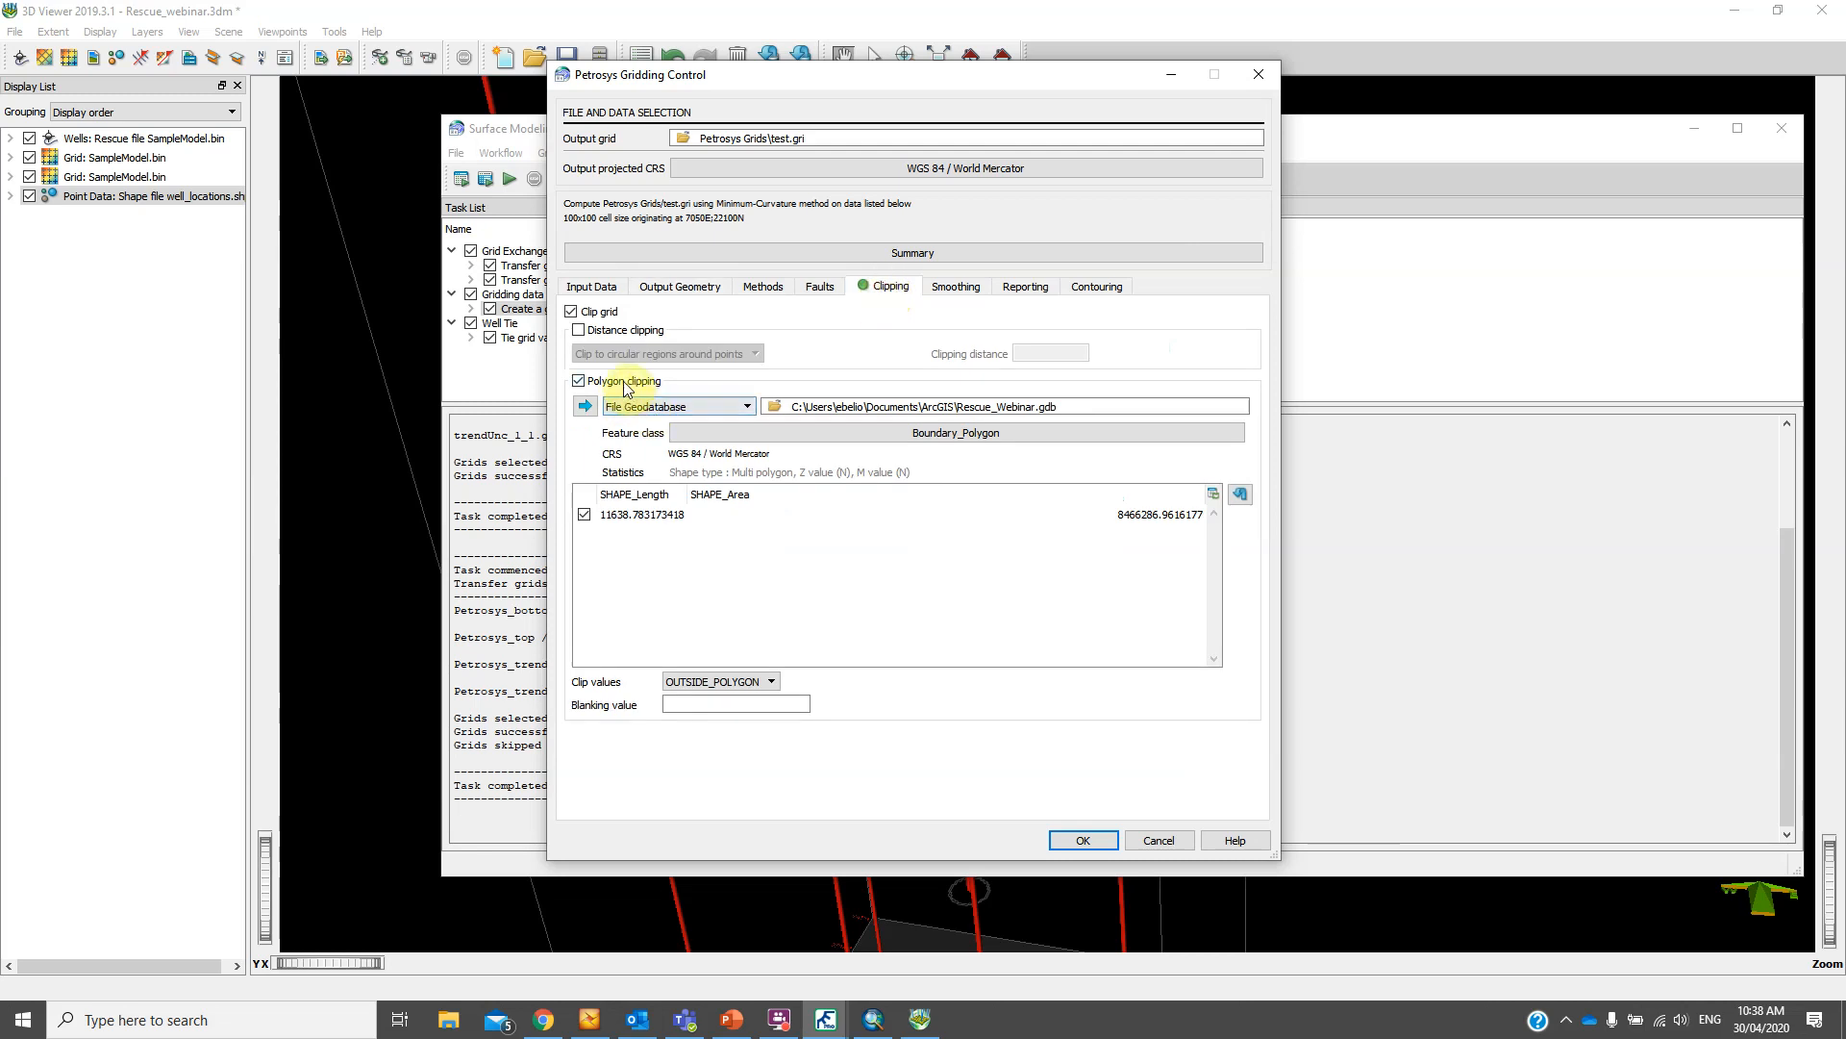
pyautogui.click(674, 412)
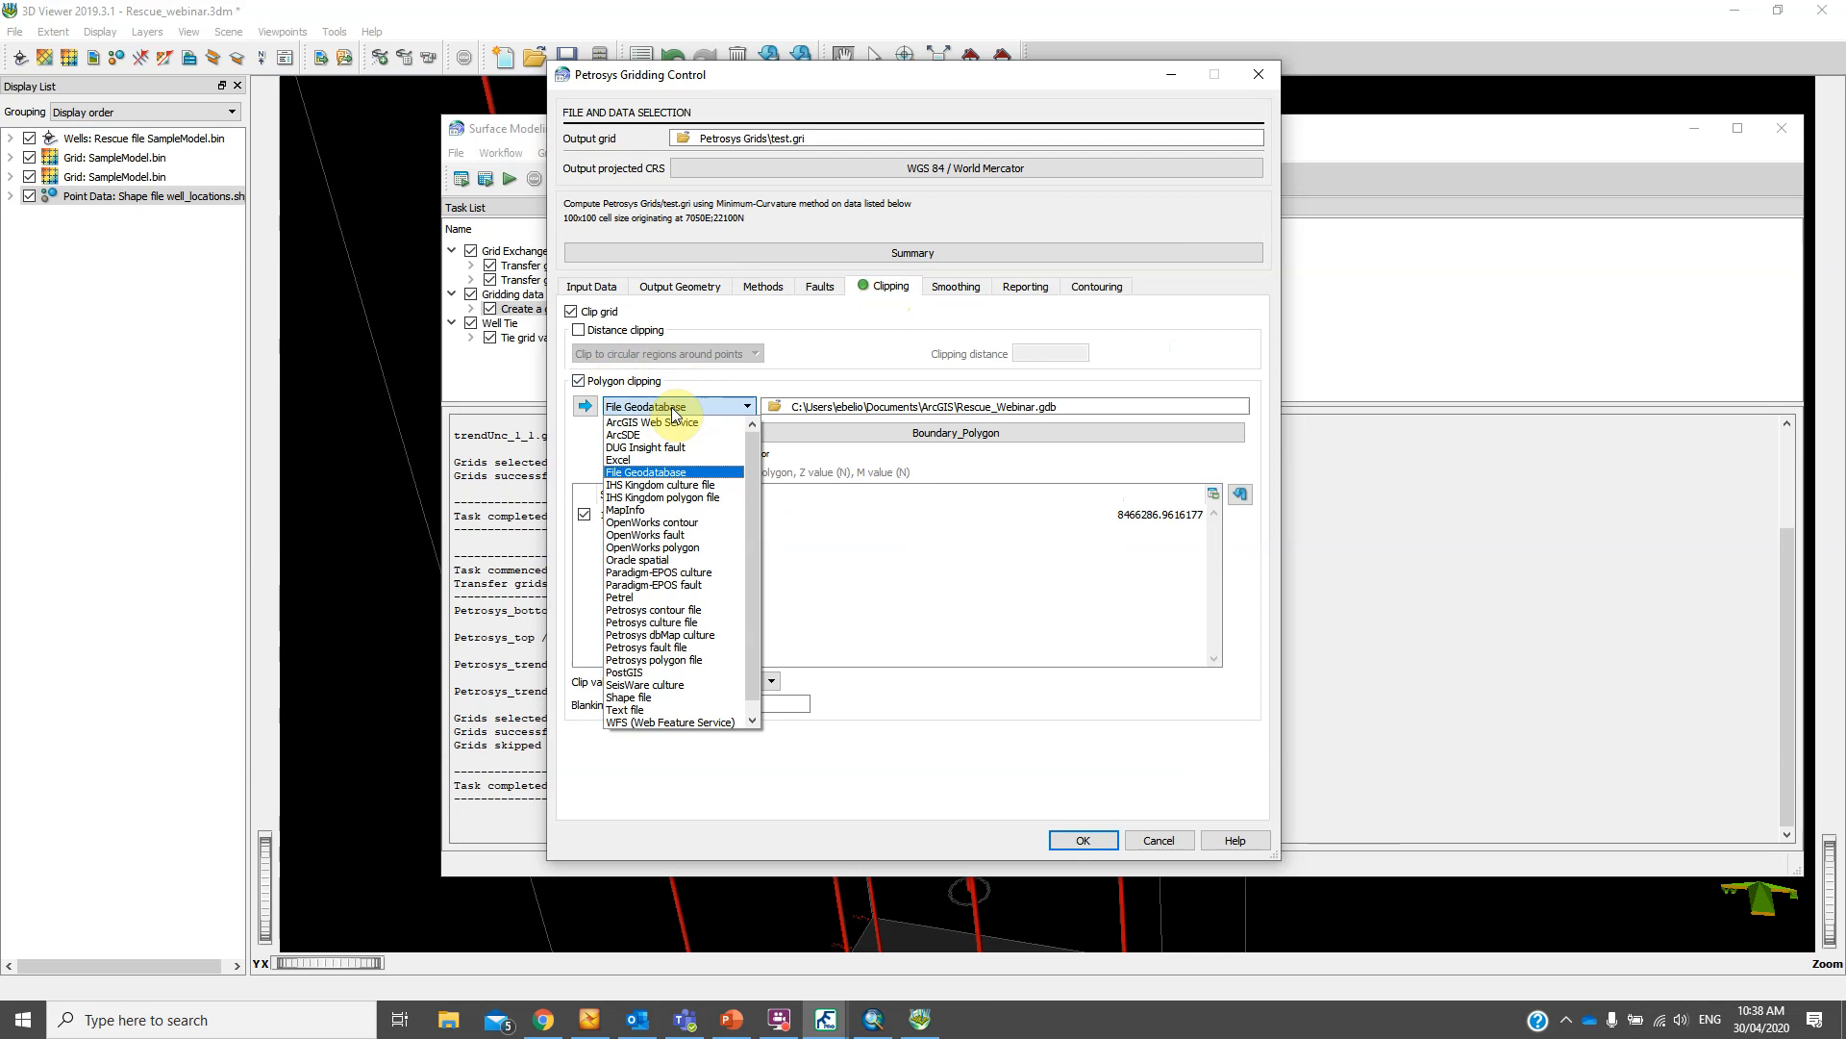
pyautogui.click(676, 412)
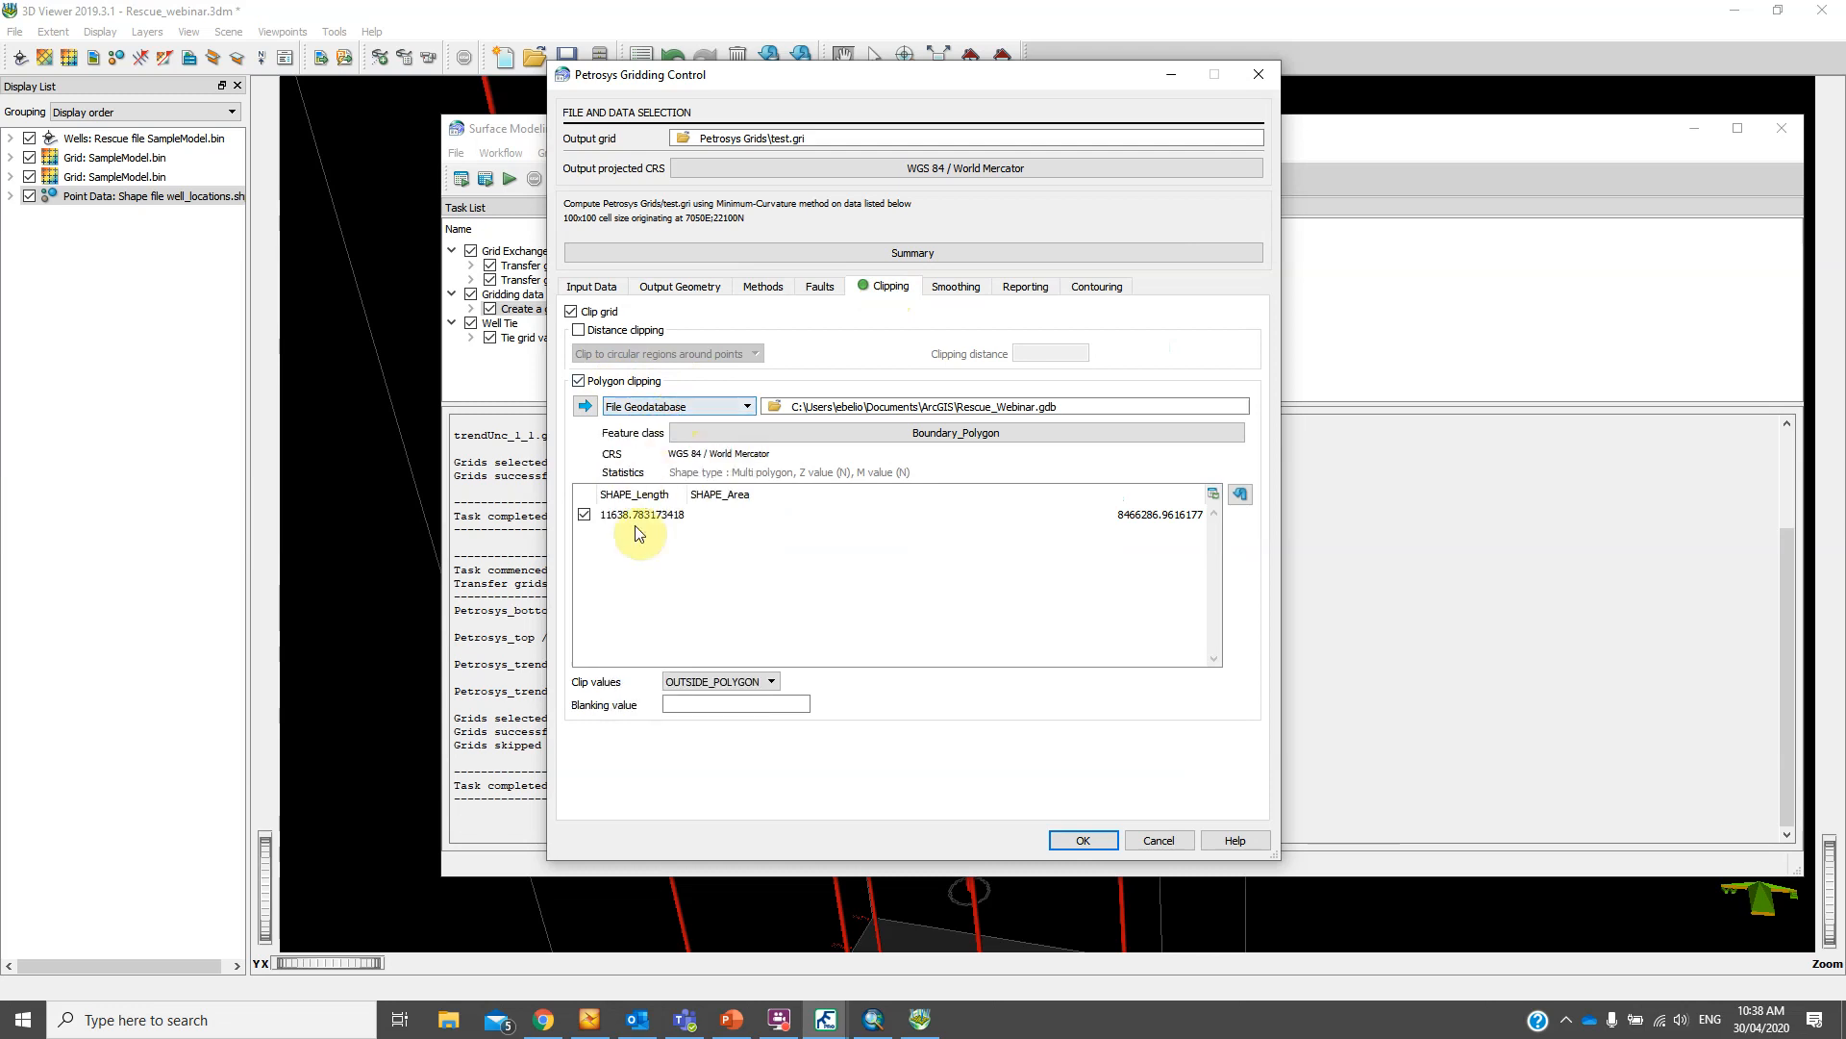
pyautogui.click(887, 435)
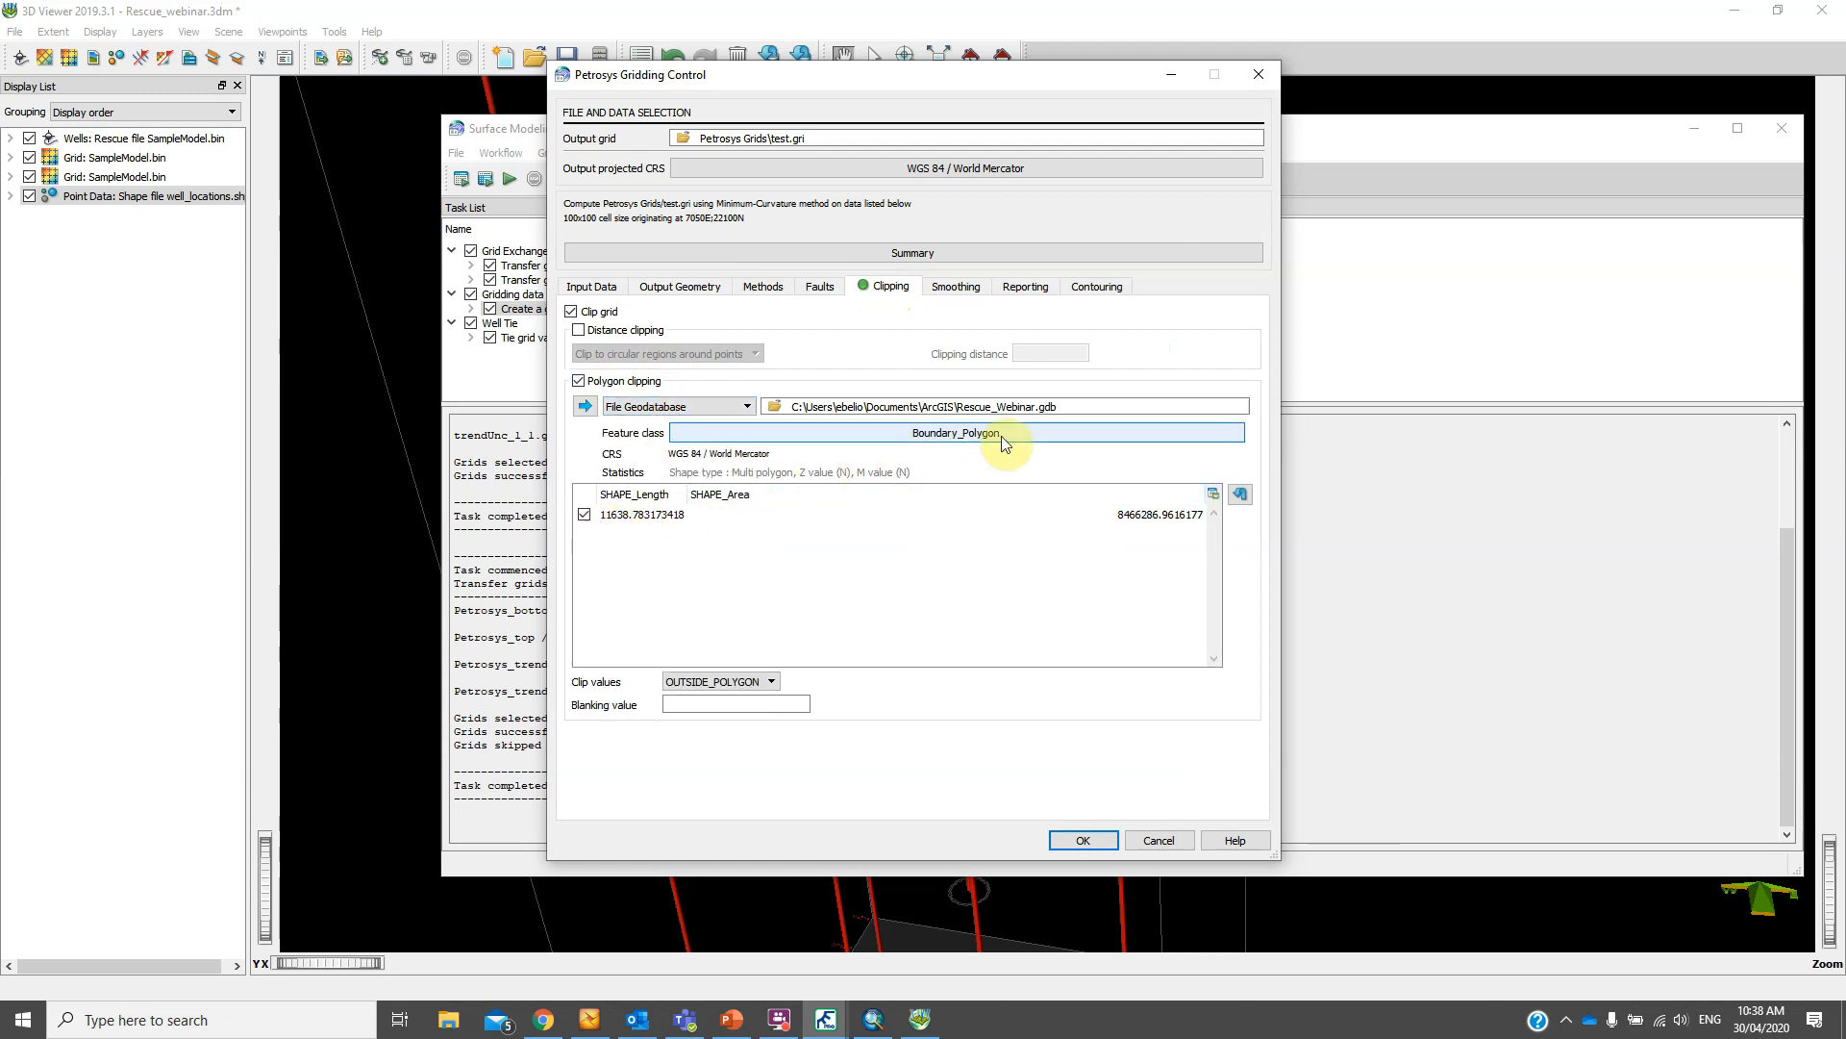
pyautogui.click(1017, 454)
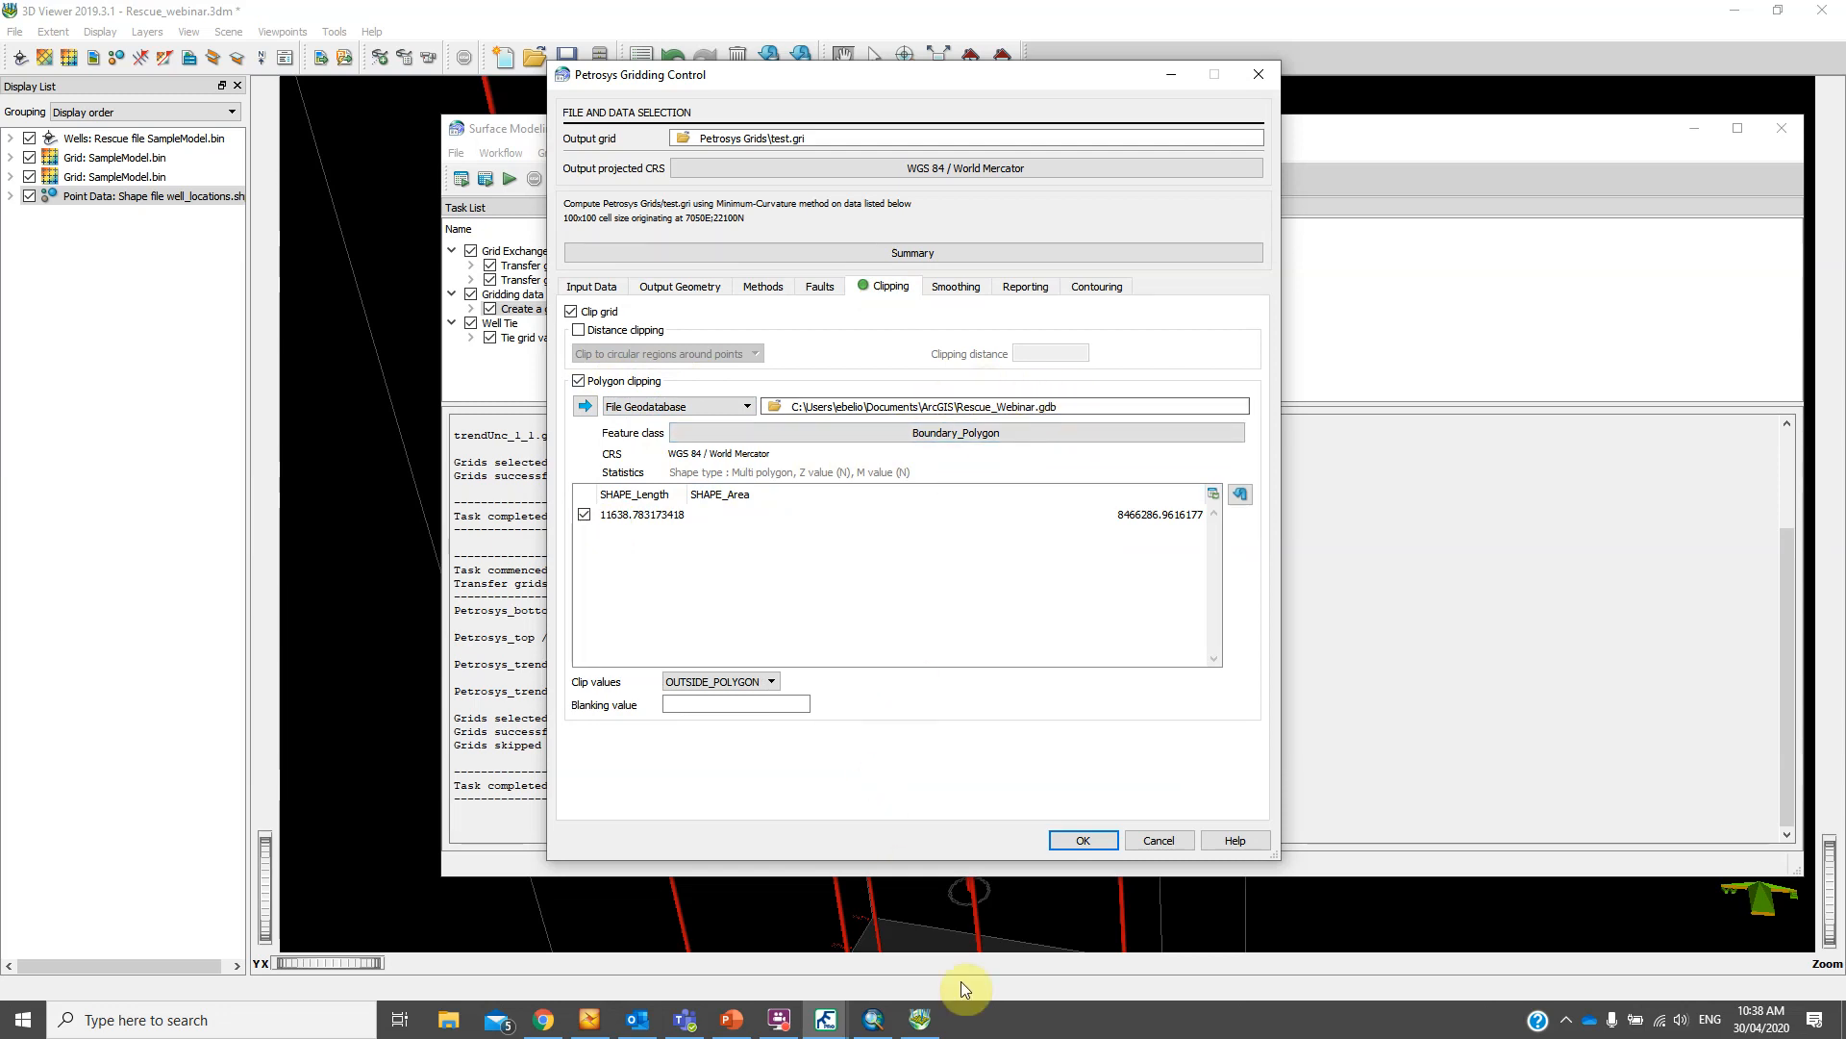
# Switch to ArcMap, locate Boundary_Polygon in Rescue_Webinar.gdb, and return to the gridding settings
pyautogui.moveTo(875, 1027)
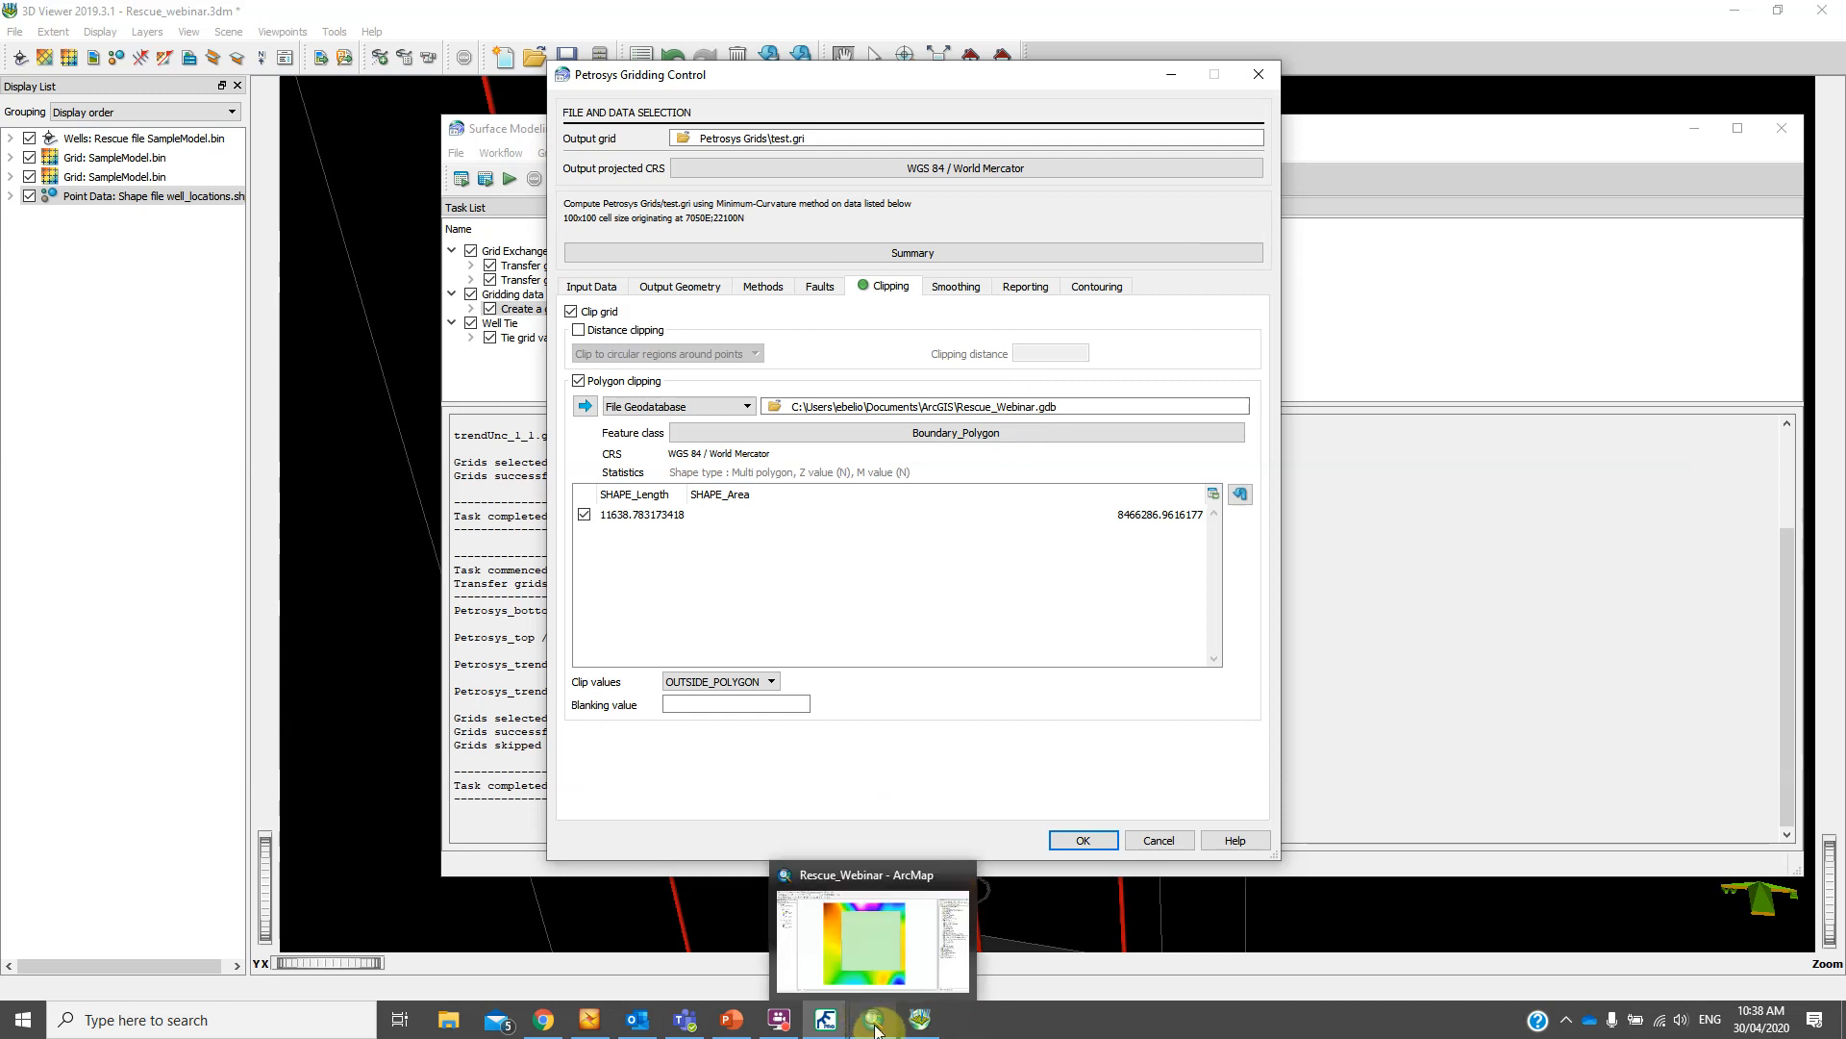
pyautogui.click(875, 1027)
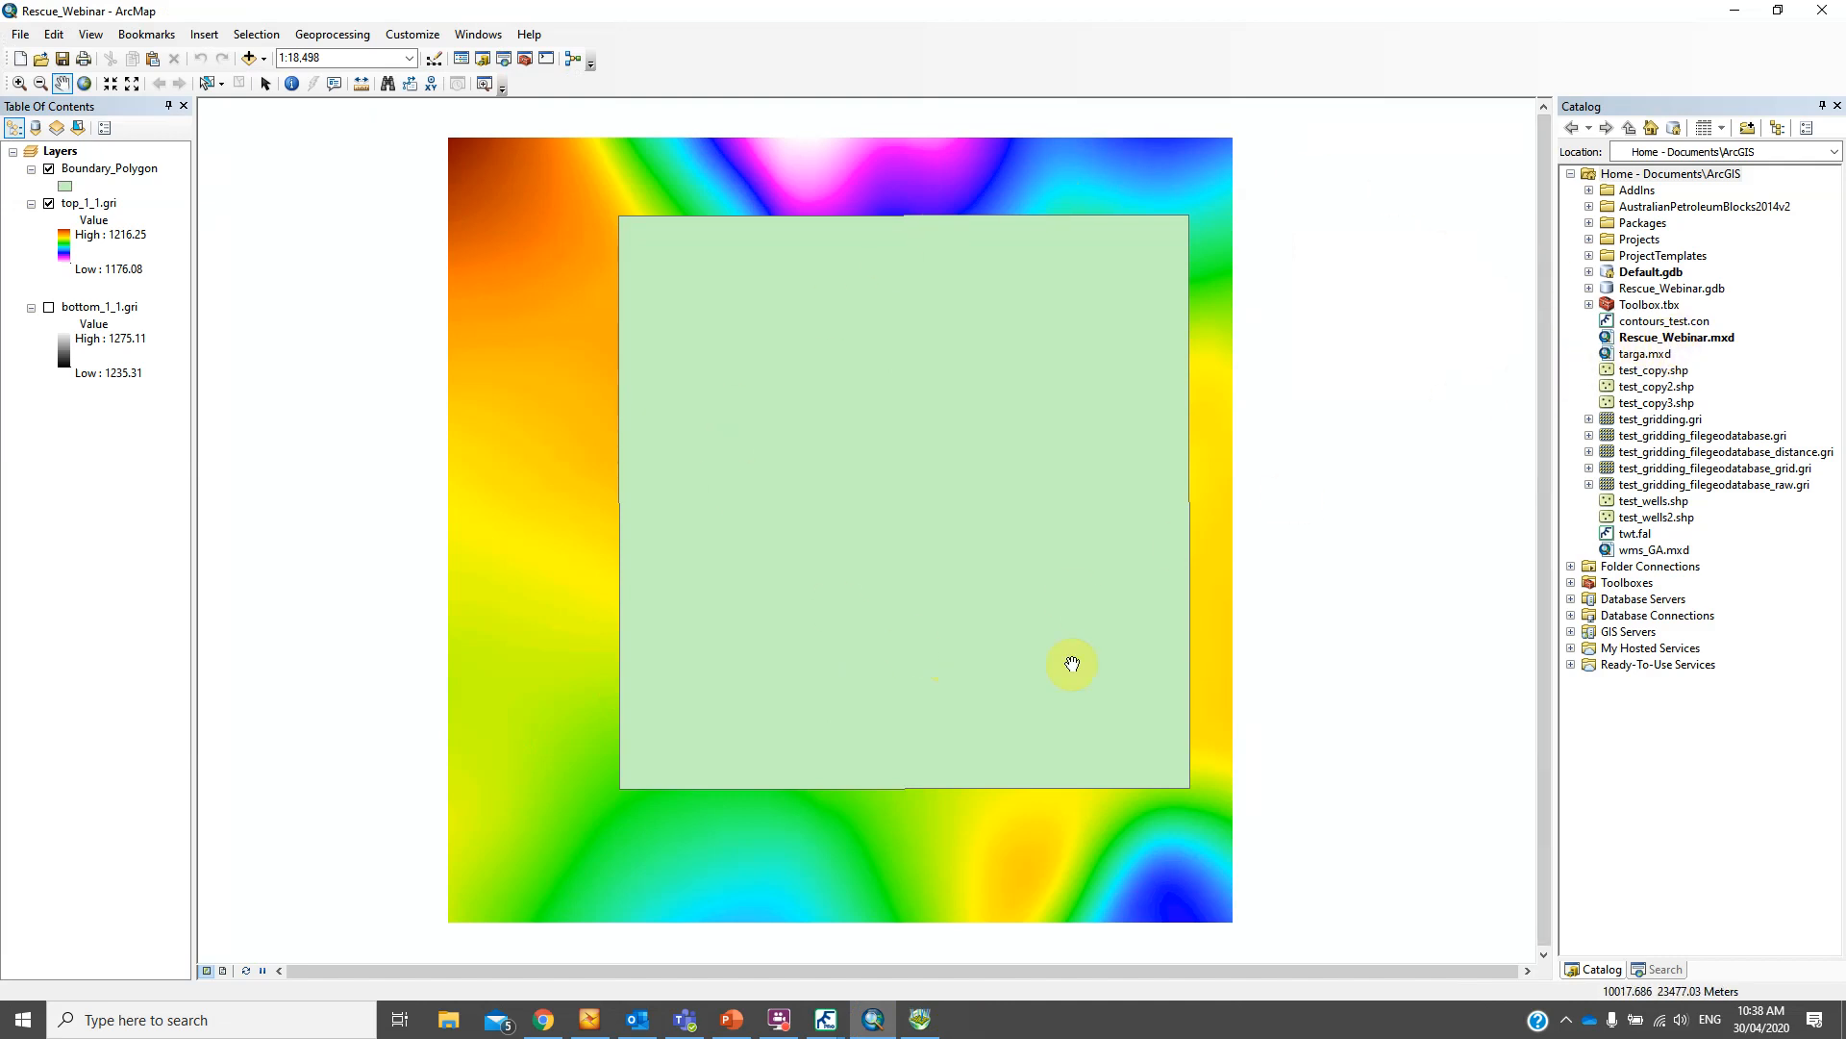
pyautogui.click(1589, 286)
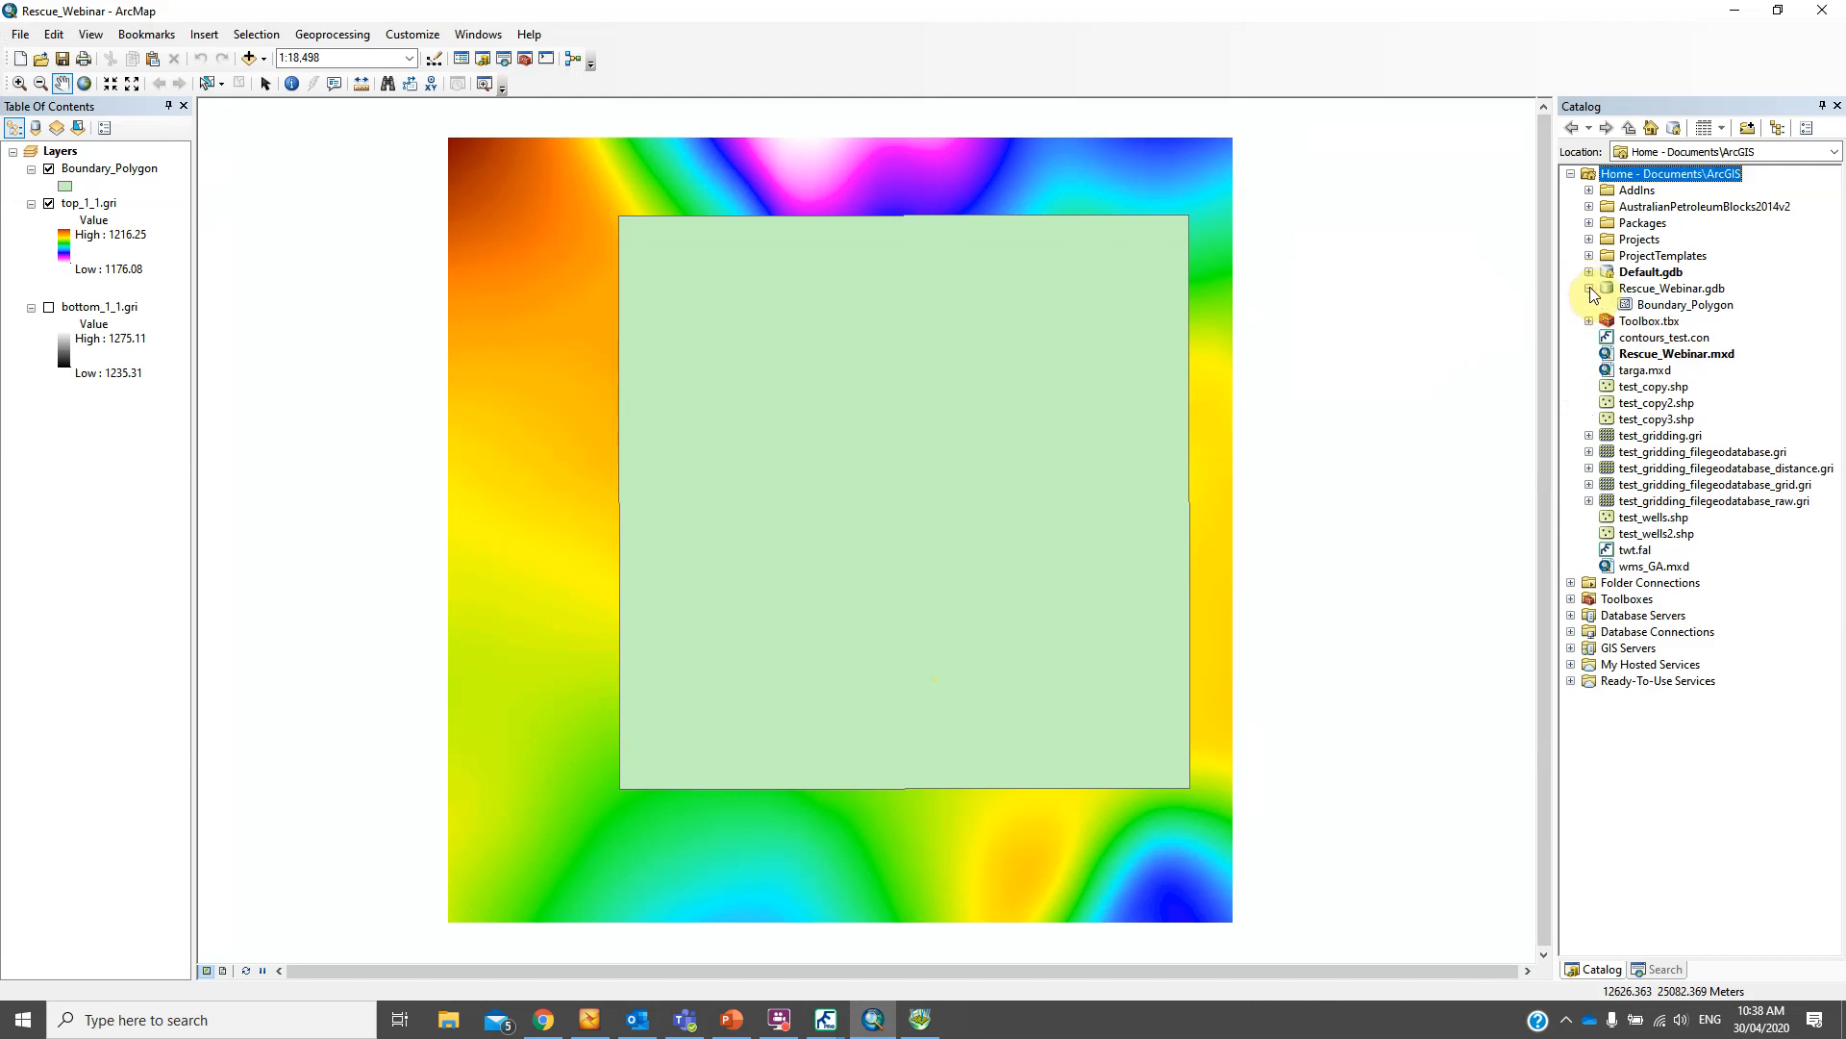
pyautogui.click(1676, 306)
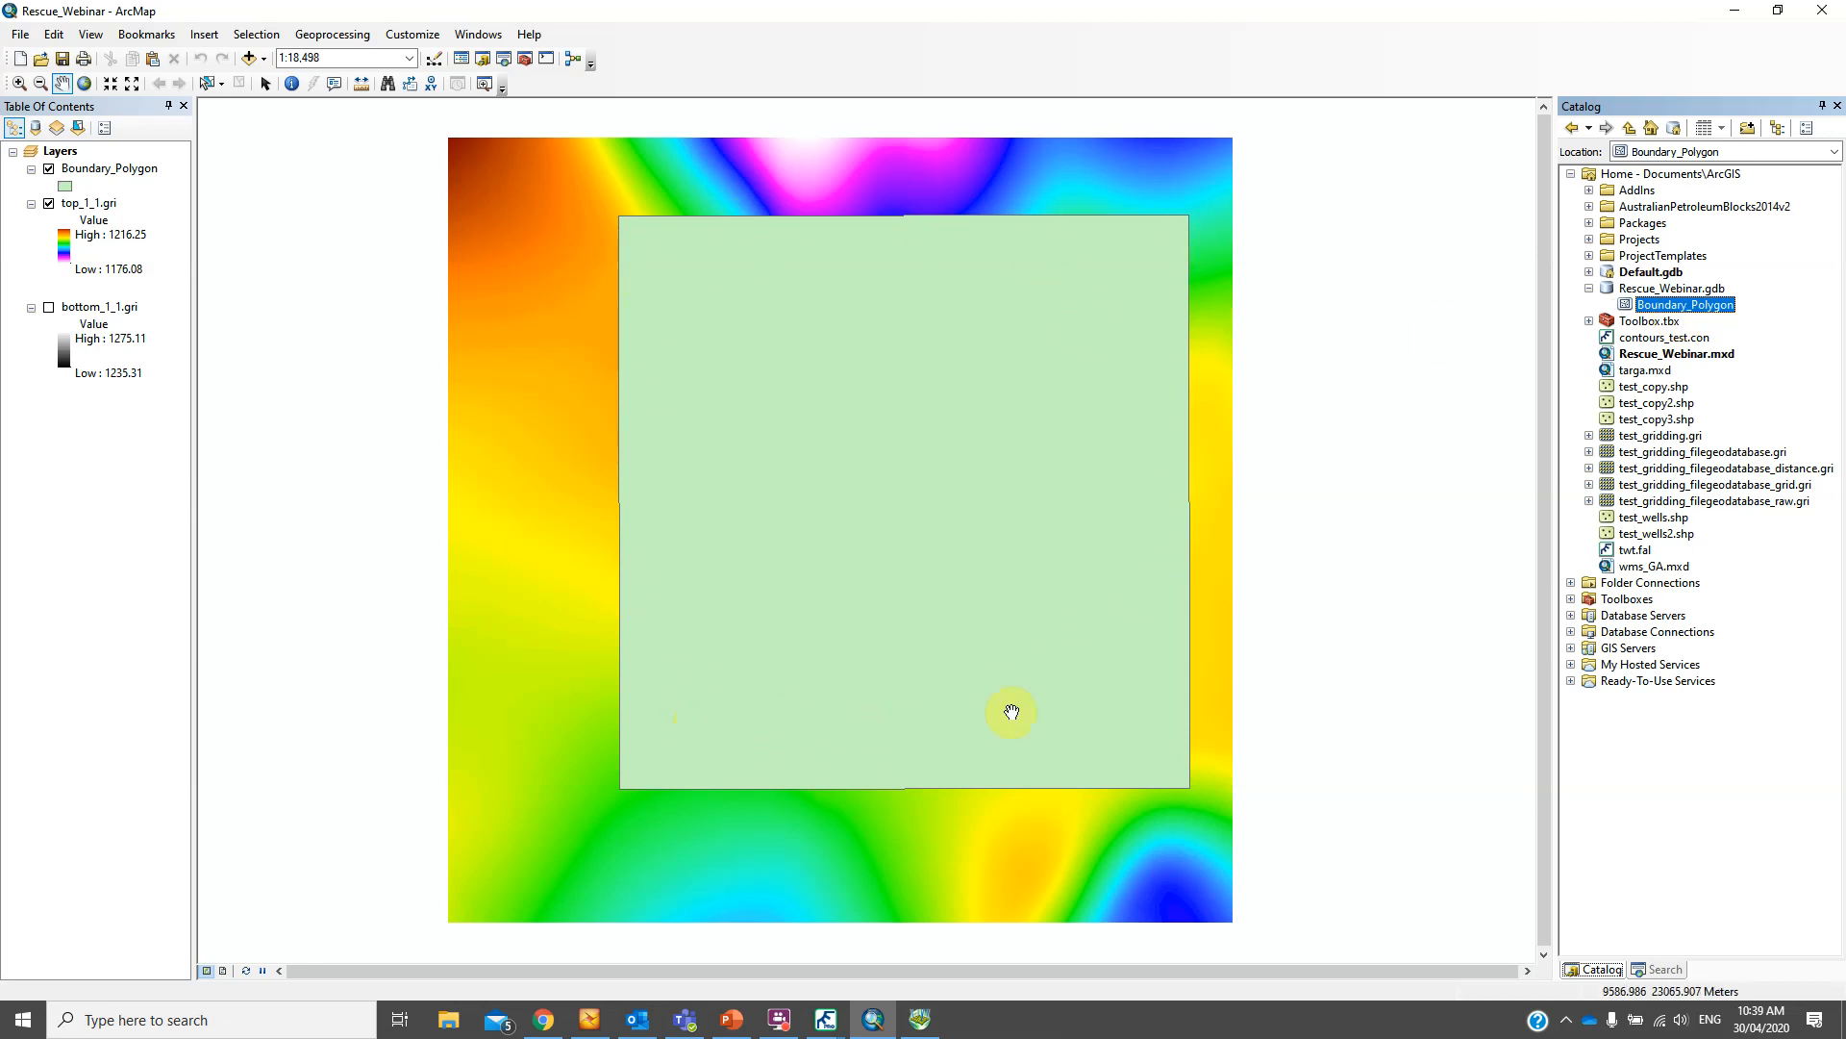
pyautogui.click(1735, 11)
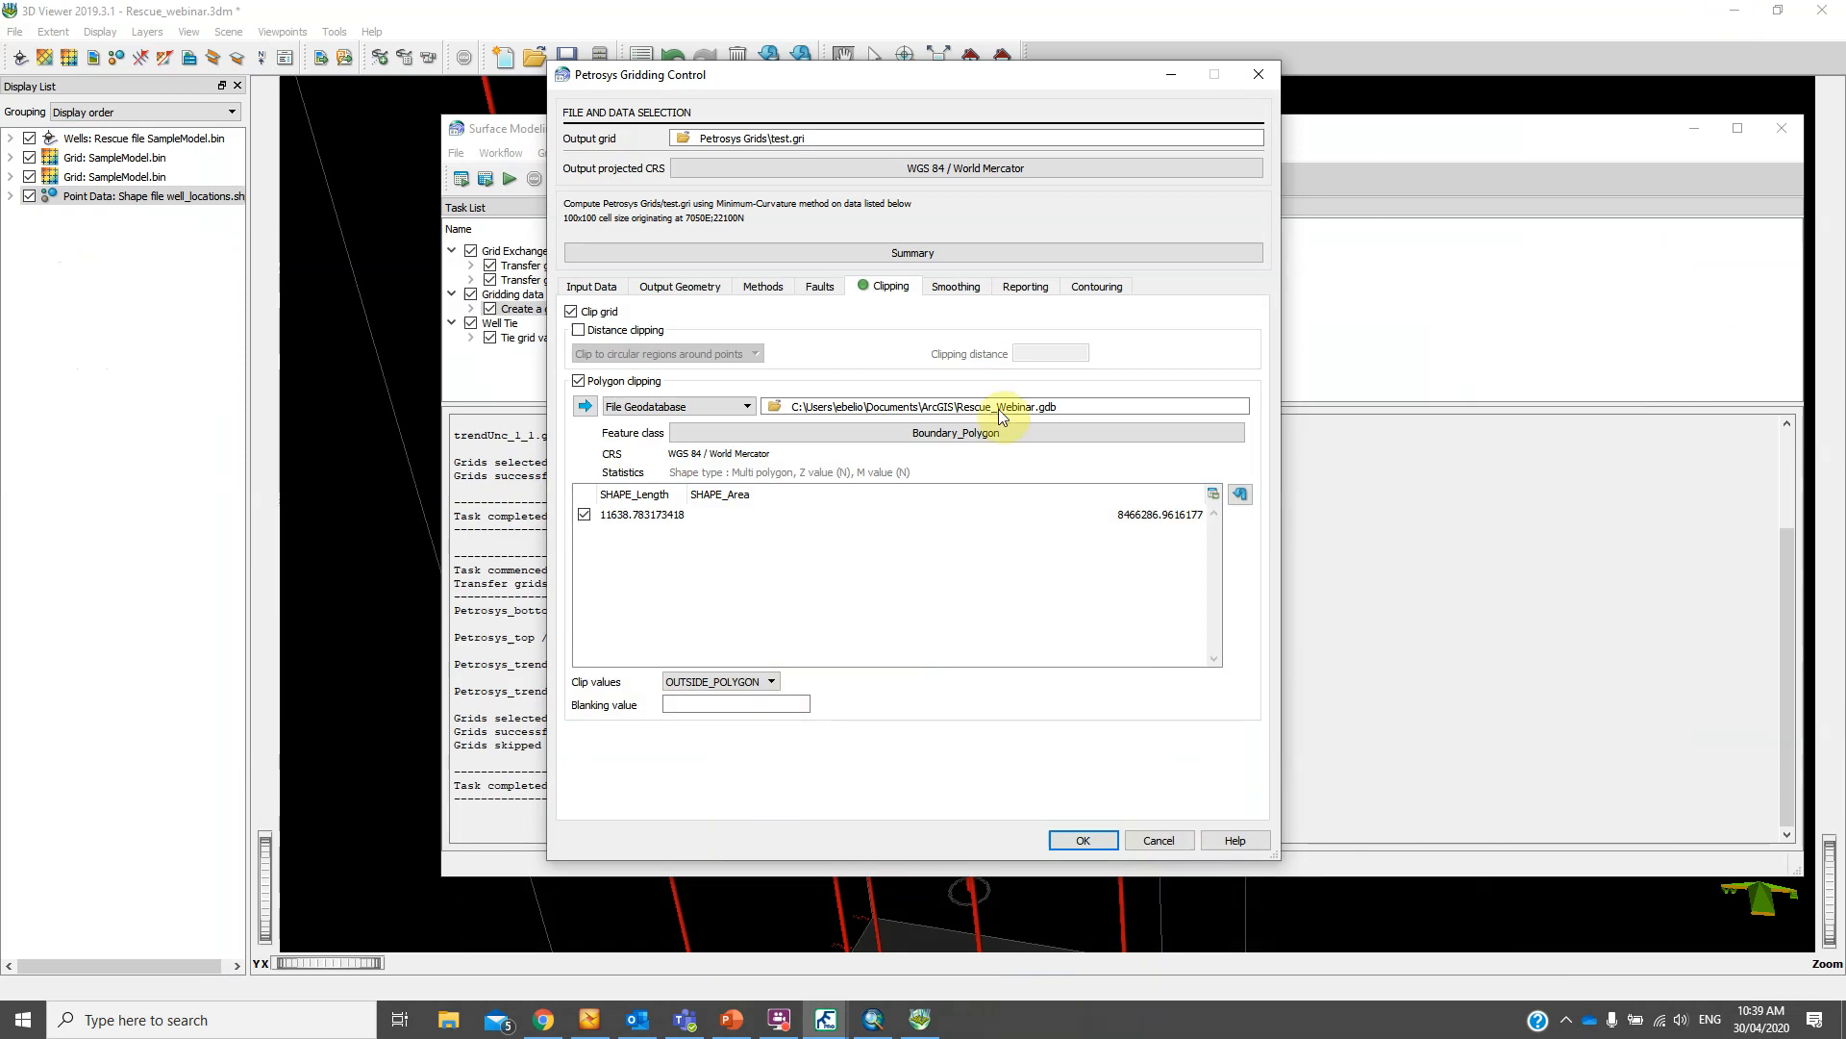
# Accept the gridding settings and run the grid creation task, overwriting Petrosys Grids/test.gri
pyautogui.click(595, 287)
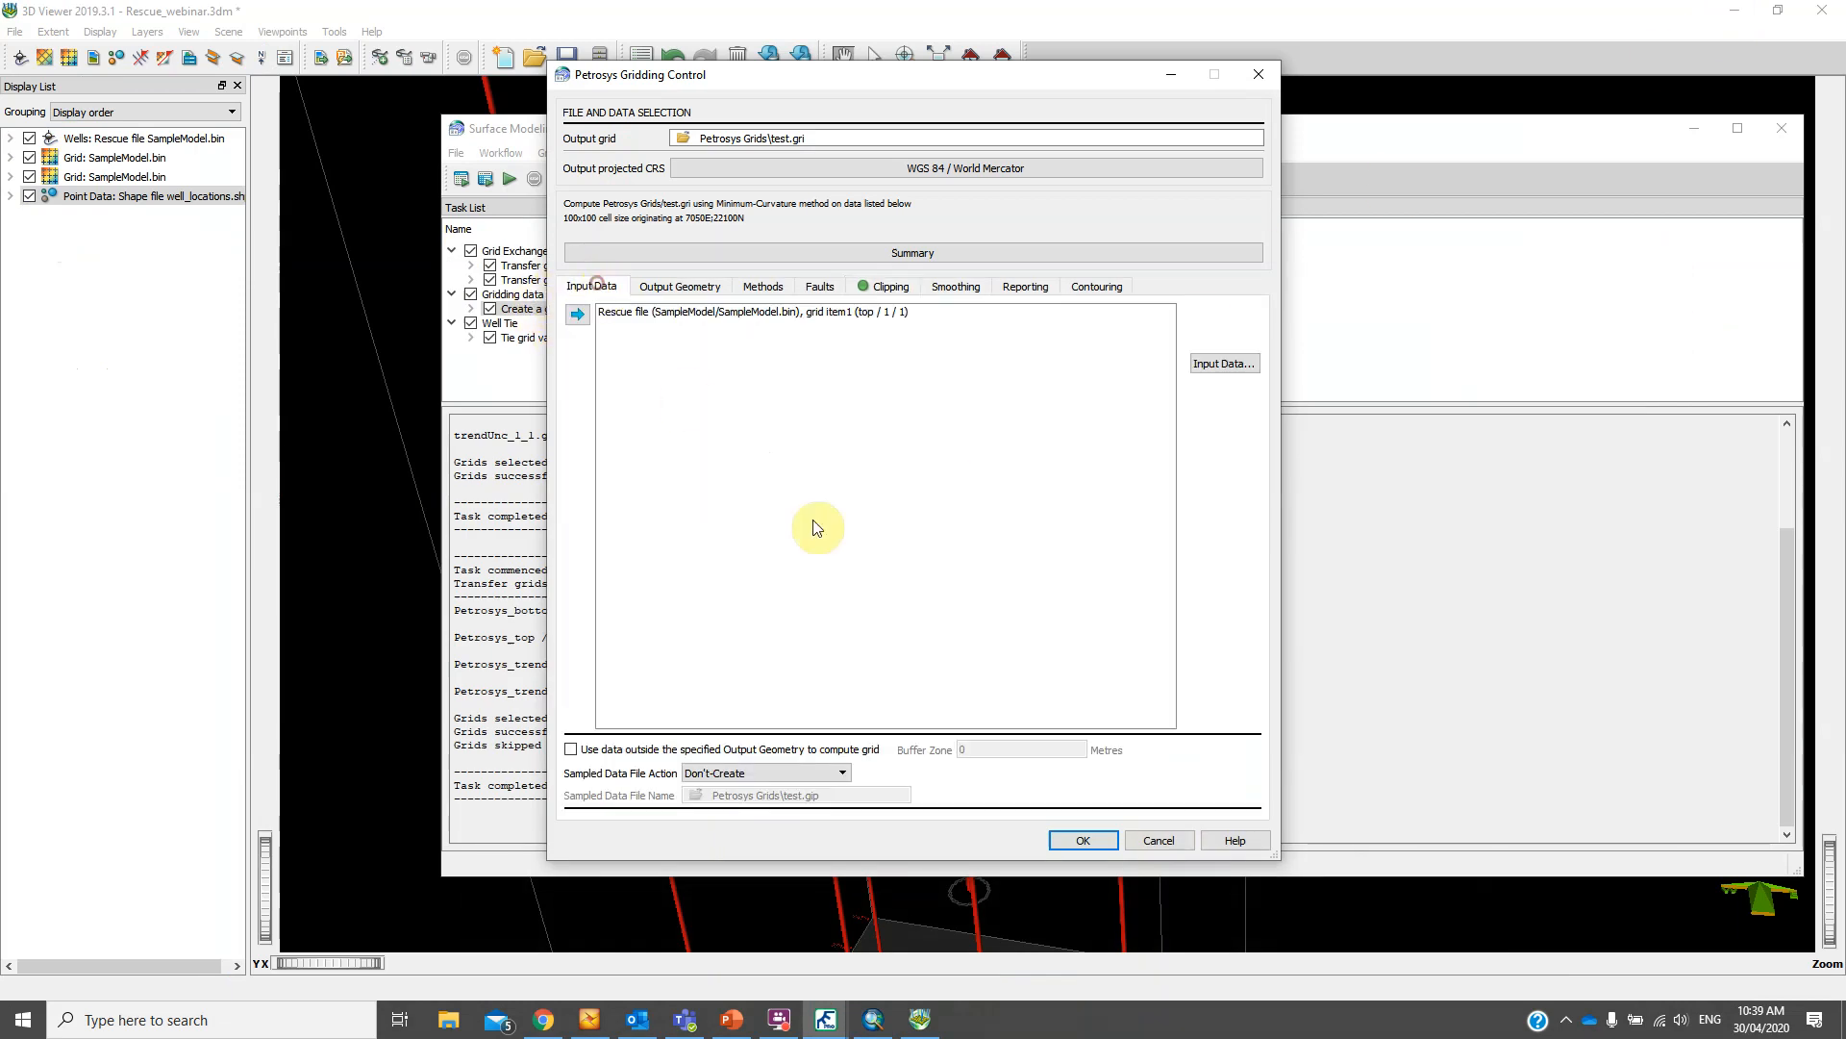
pyautogui.click(1081, 843)
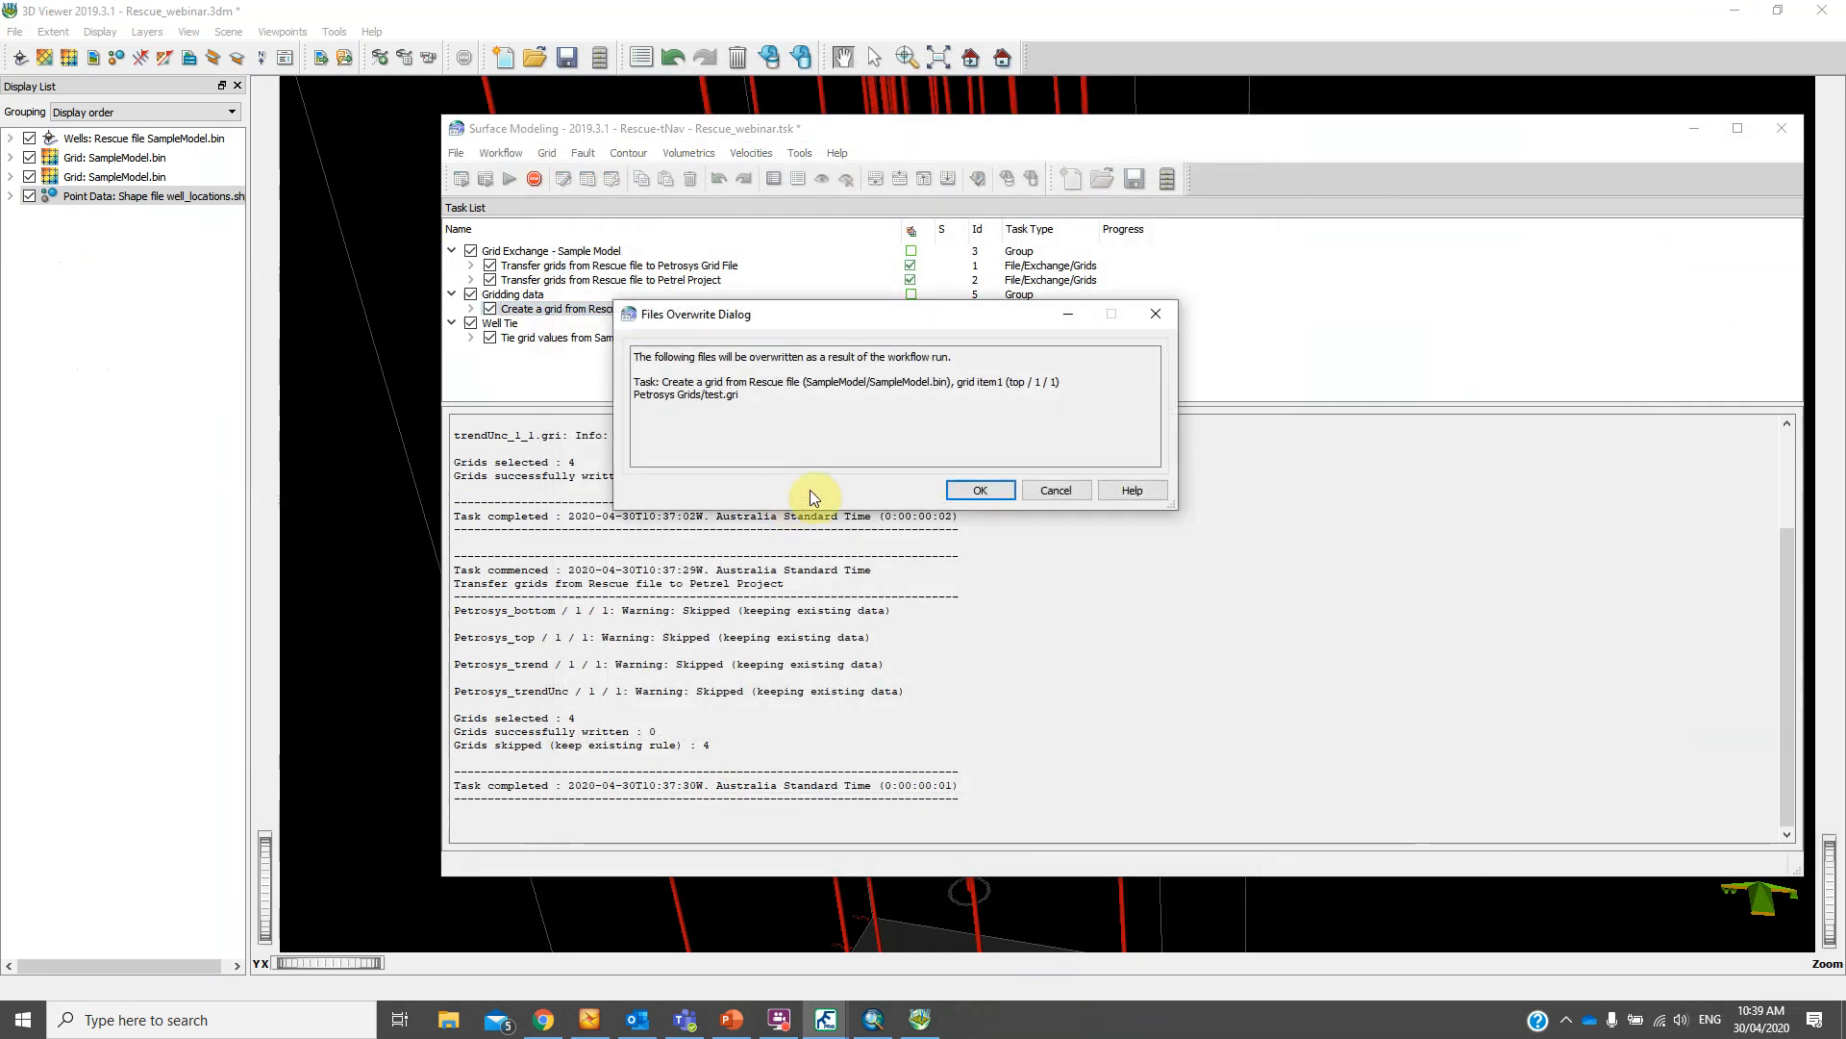
pyautogui.click(983, 490)
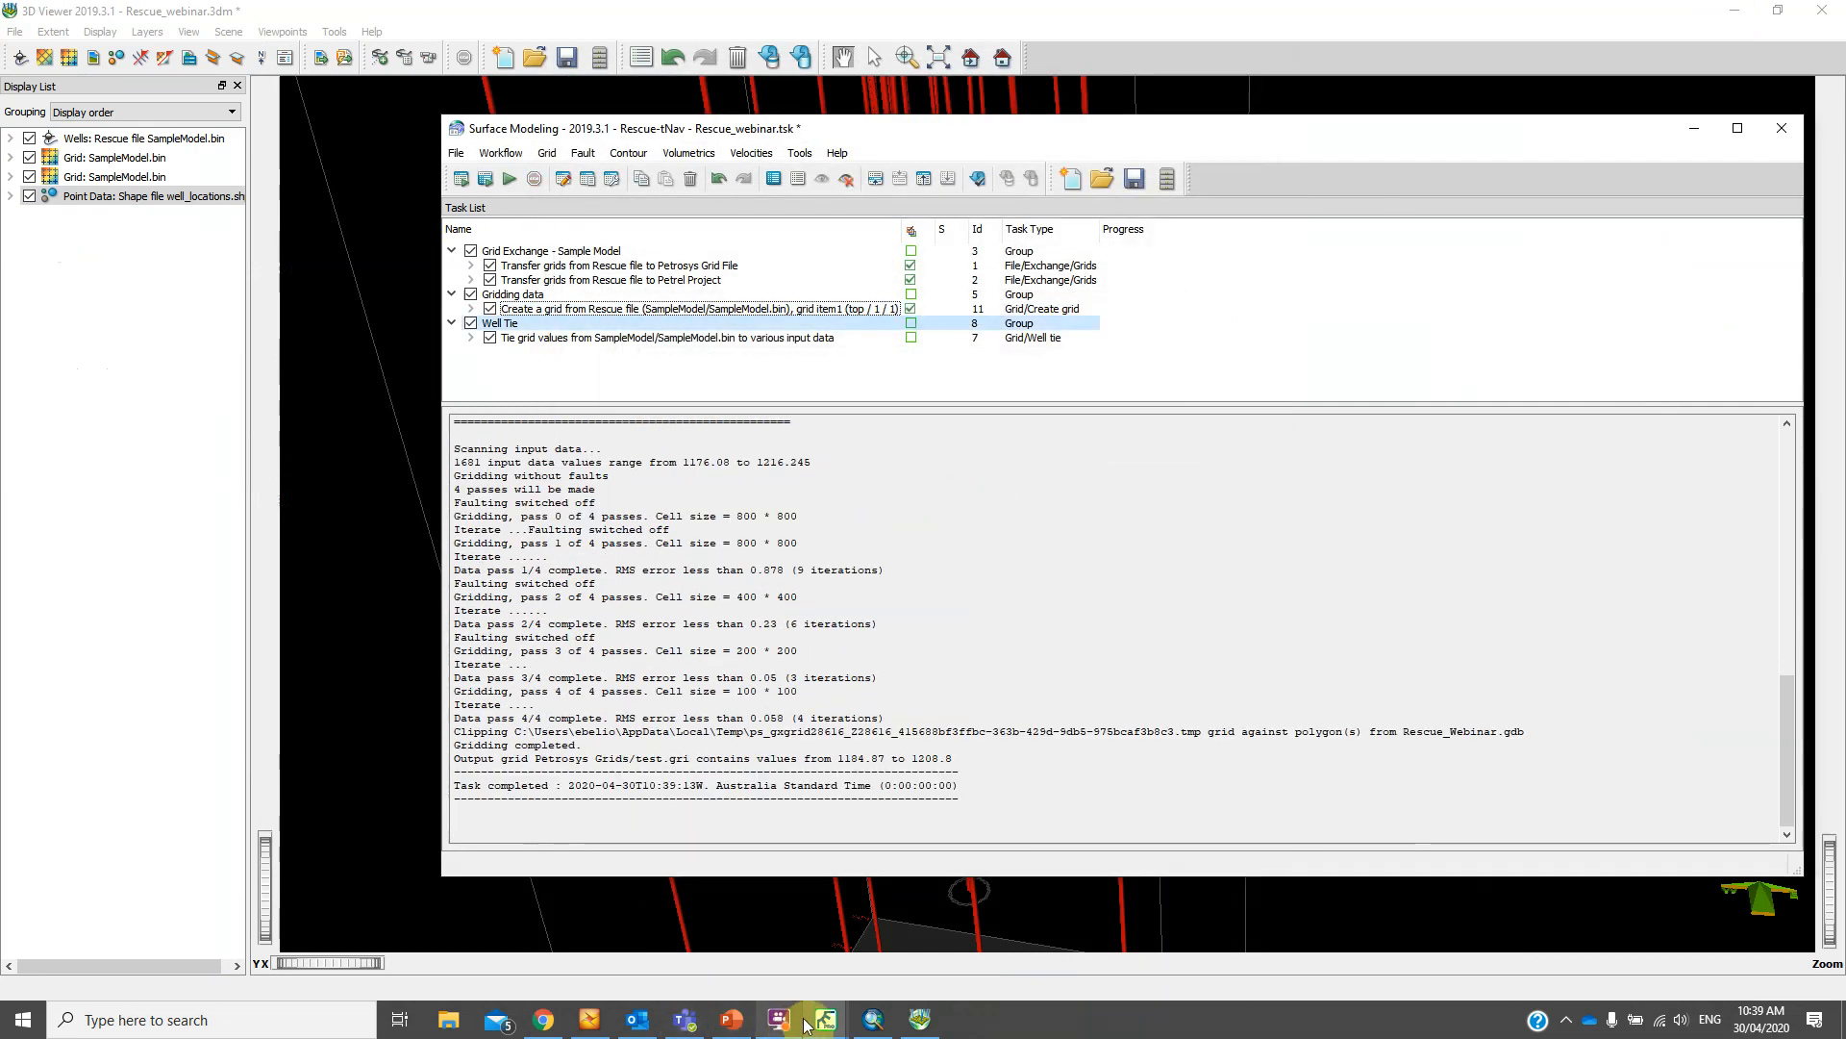
# Switch to the Petrosys PRO map and set its extent to dynamic
pyautogui.moveTo(810, 1022)
pyautogui.click(885, 932)
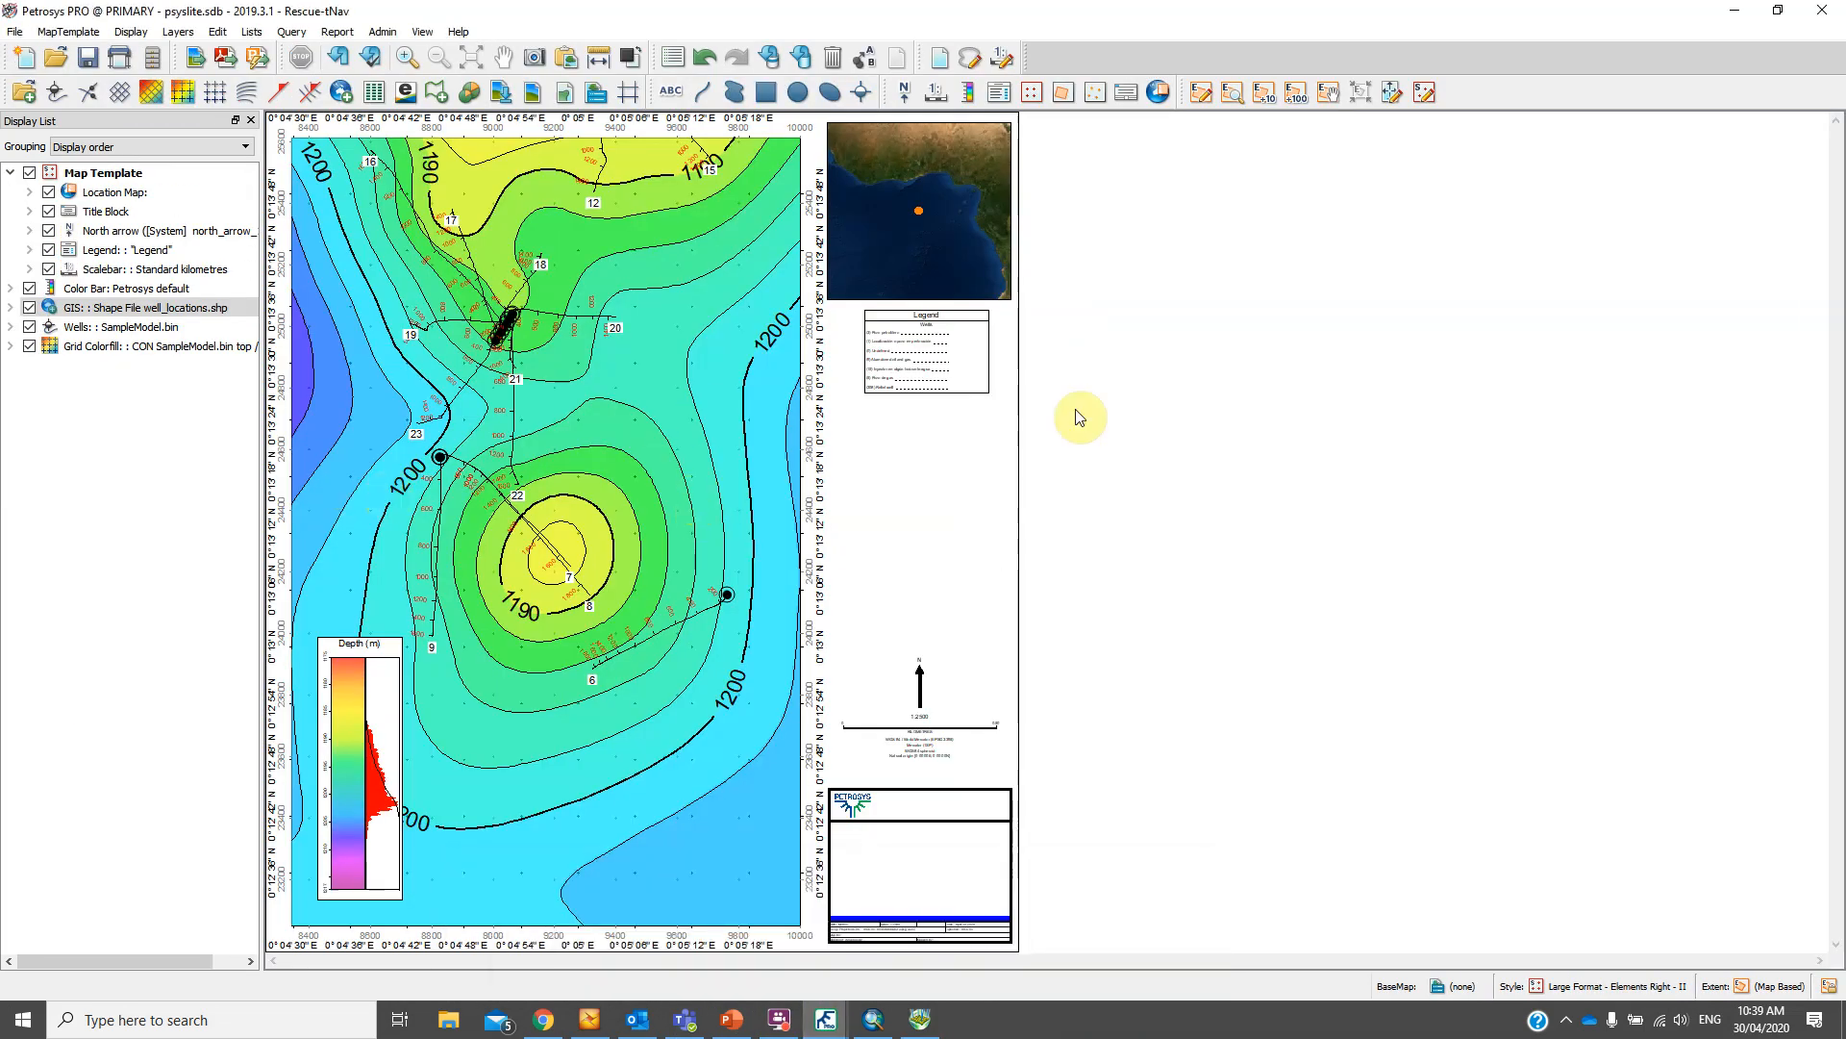
pyautogui.click(1826, 987)
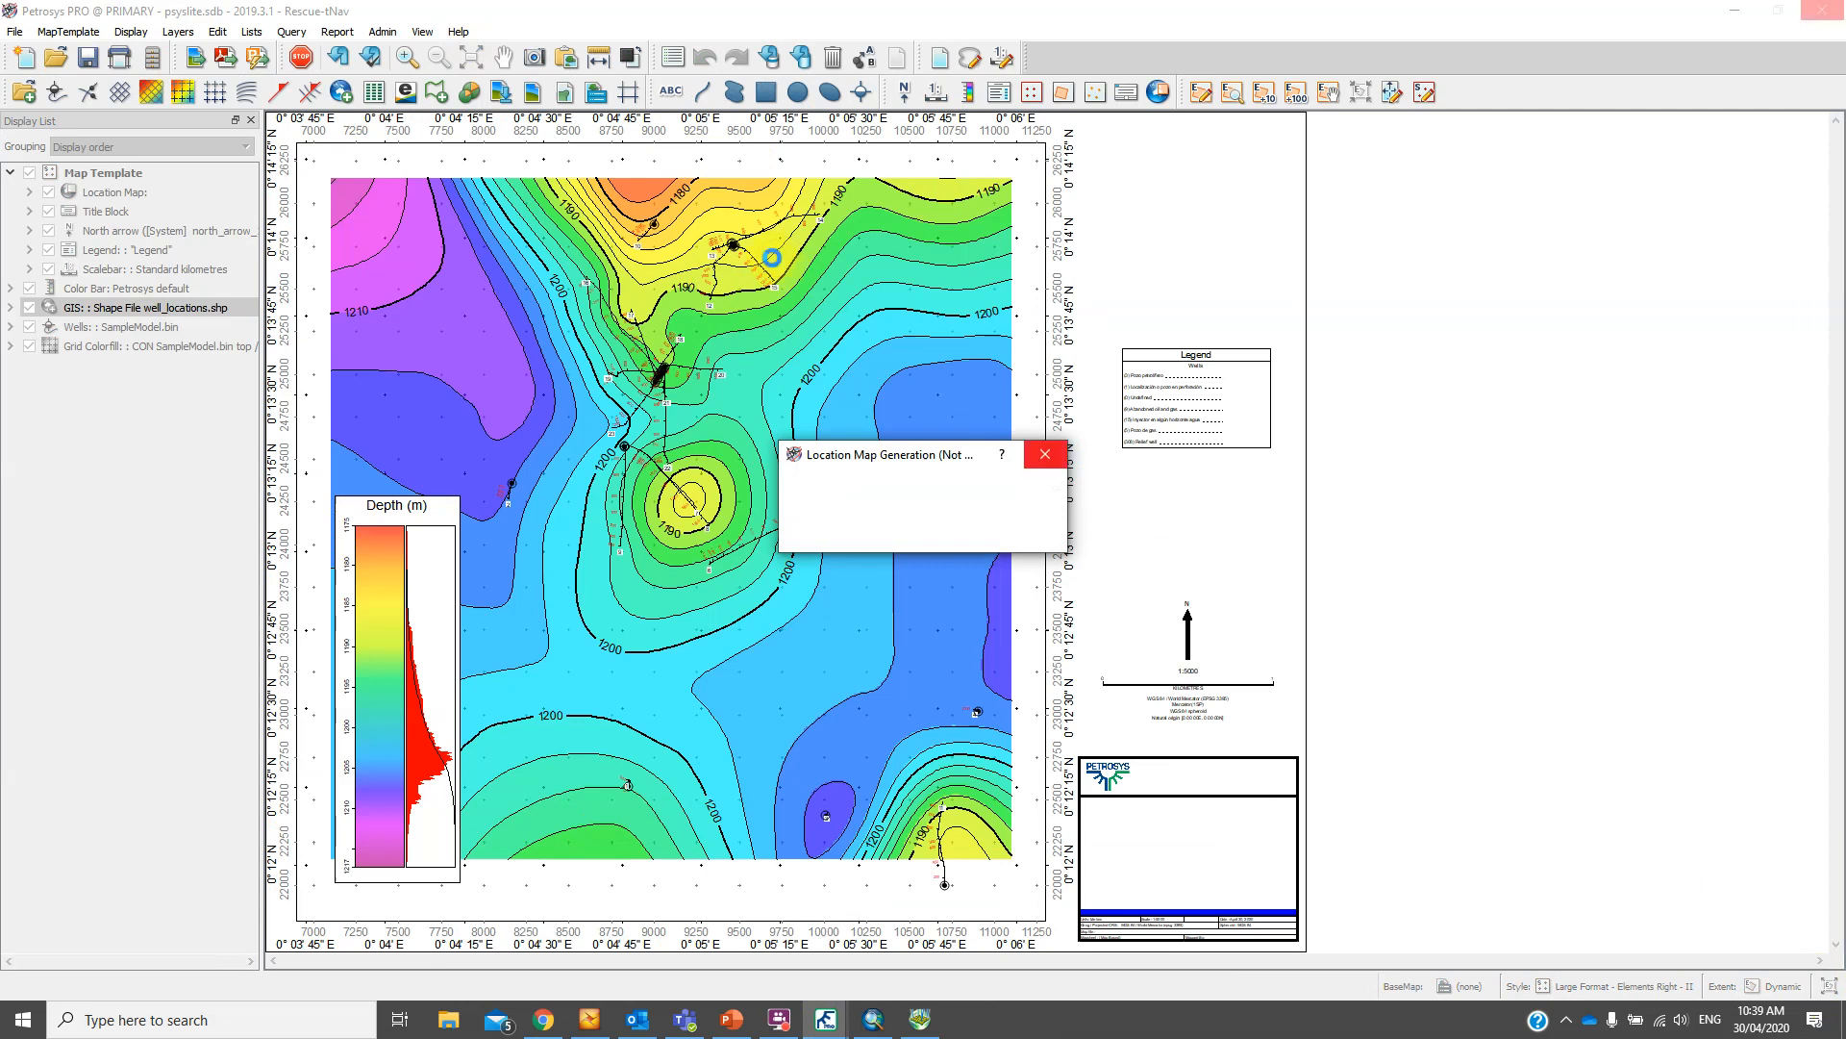
# Start a grid colorfill display using the Petrosys Grid File test.gri as its data source
pyautogui.click(131, 31)
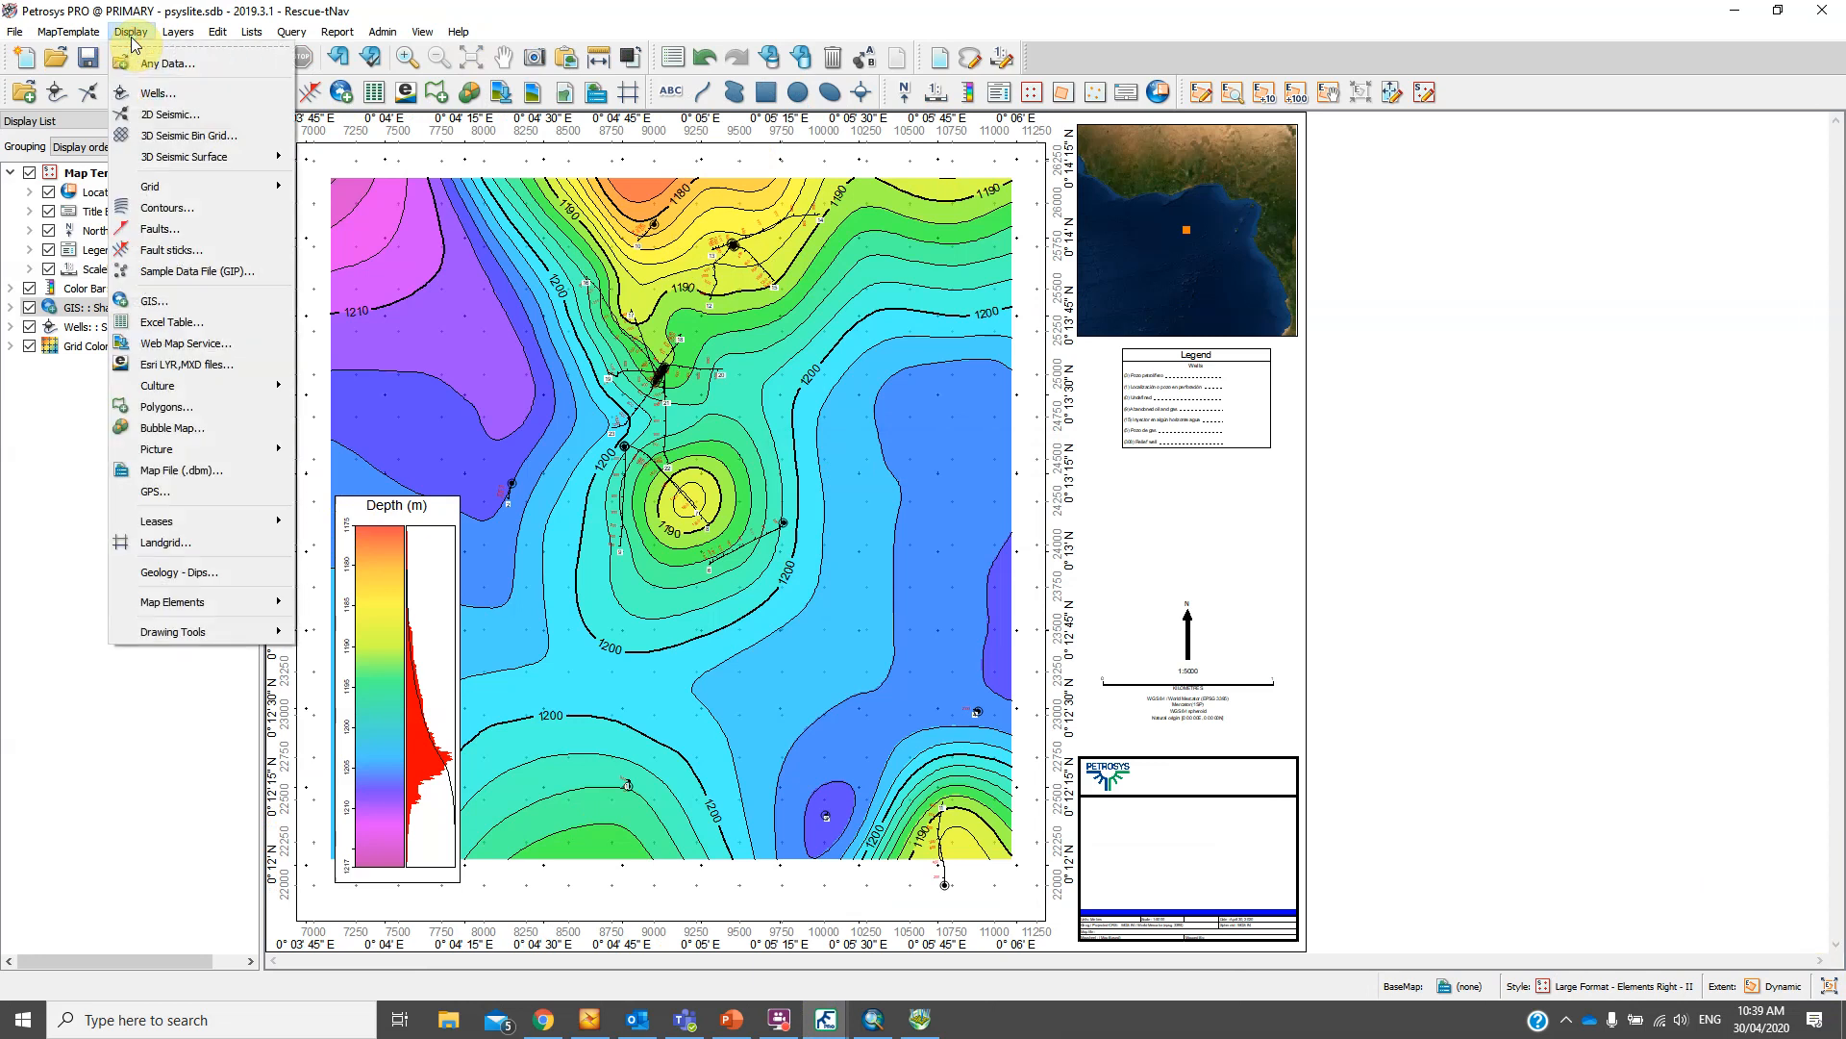
pyautogui.moveTo(164, 189)
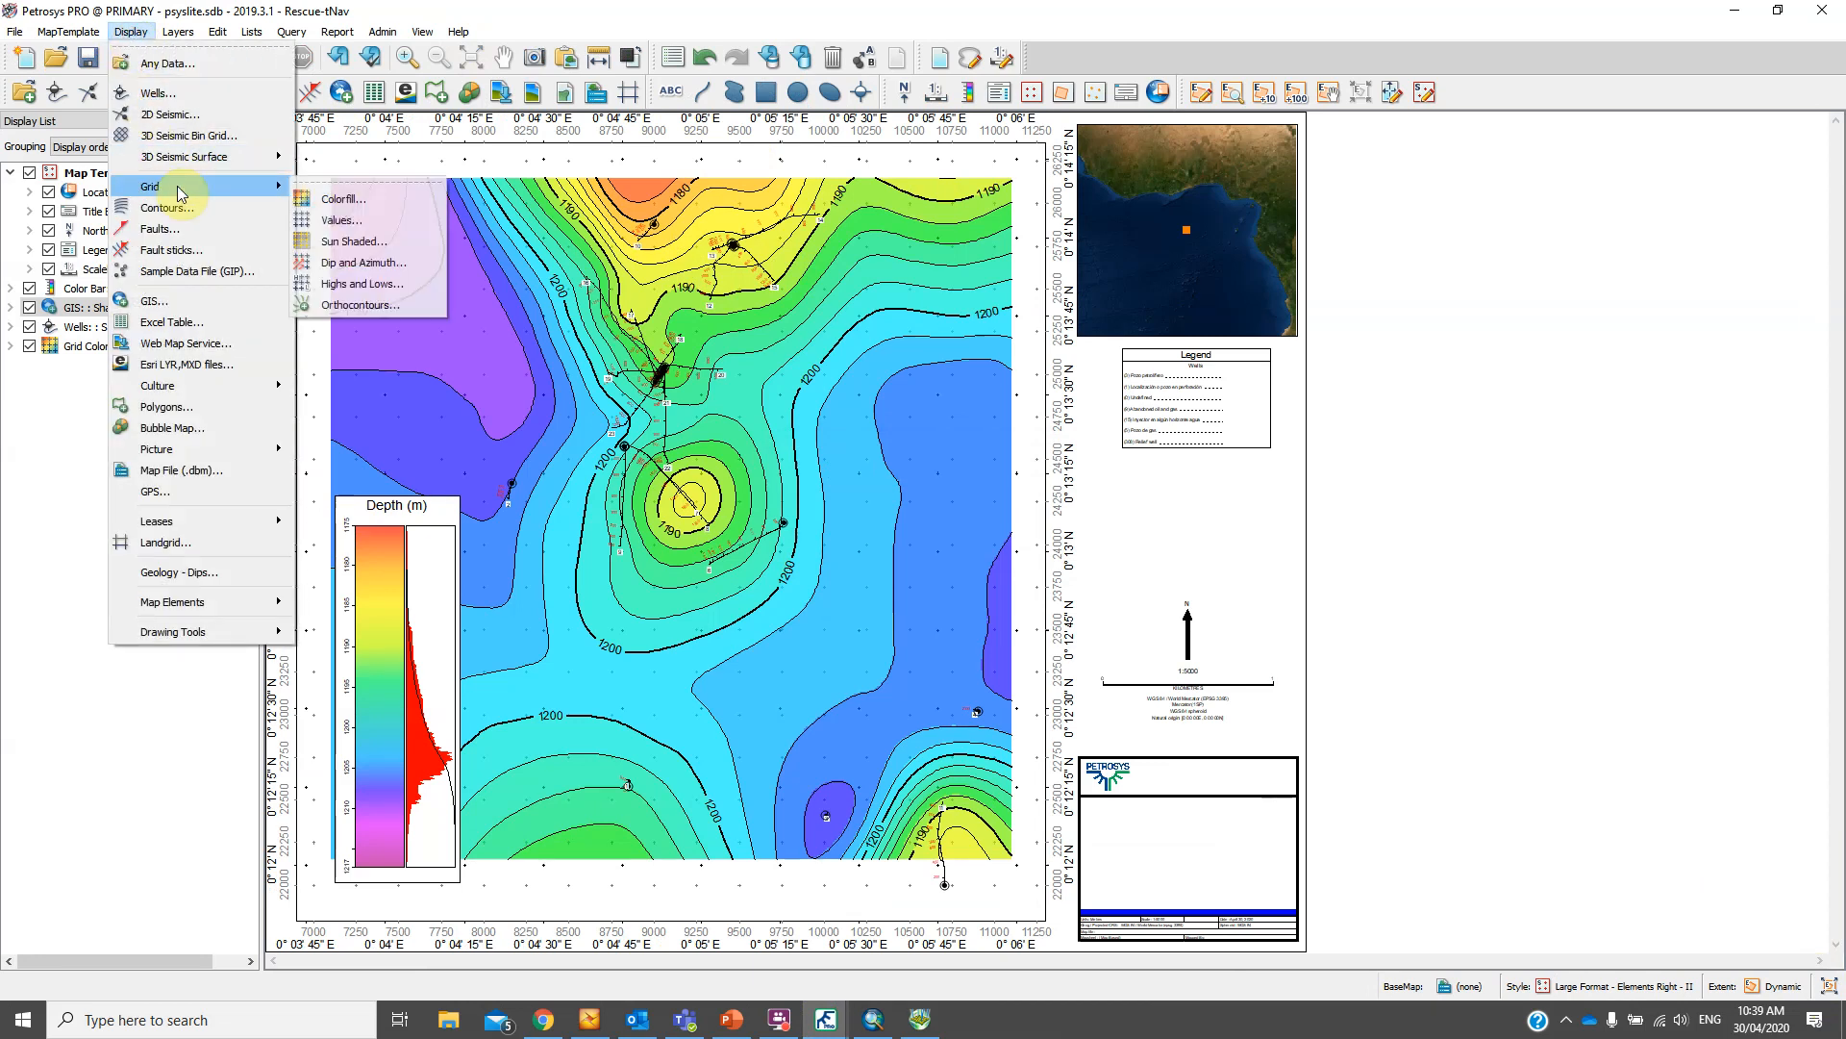
pyautogui.click(372, 198)
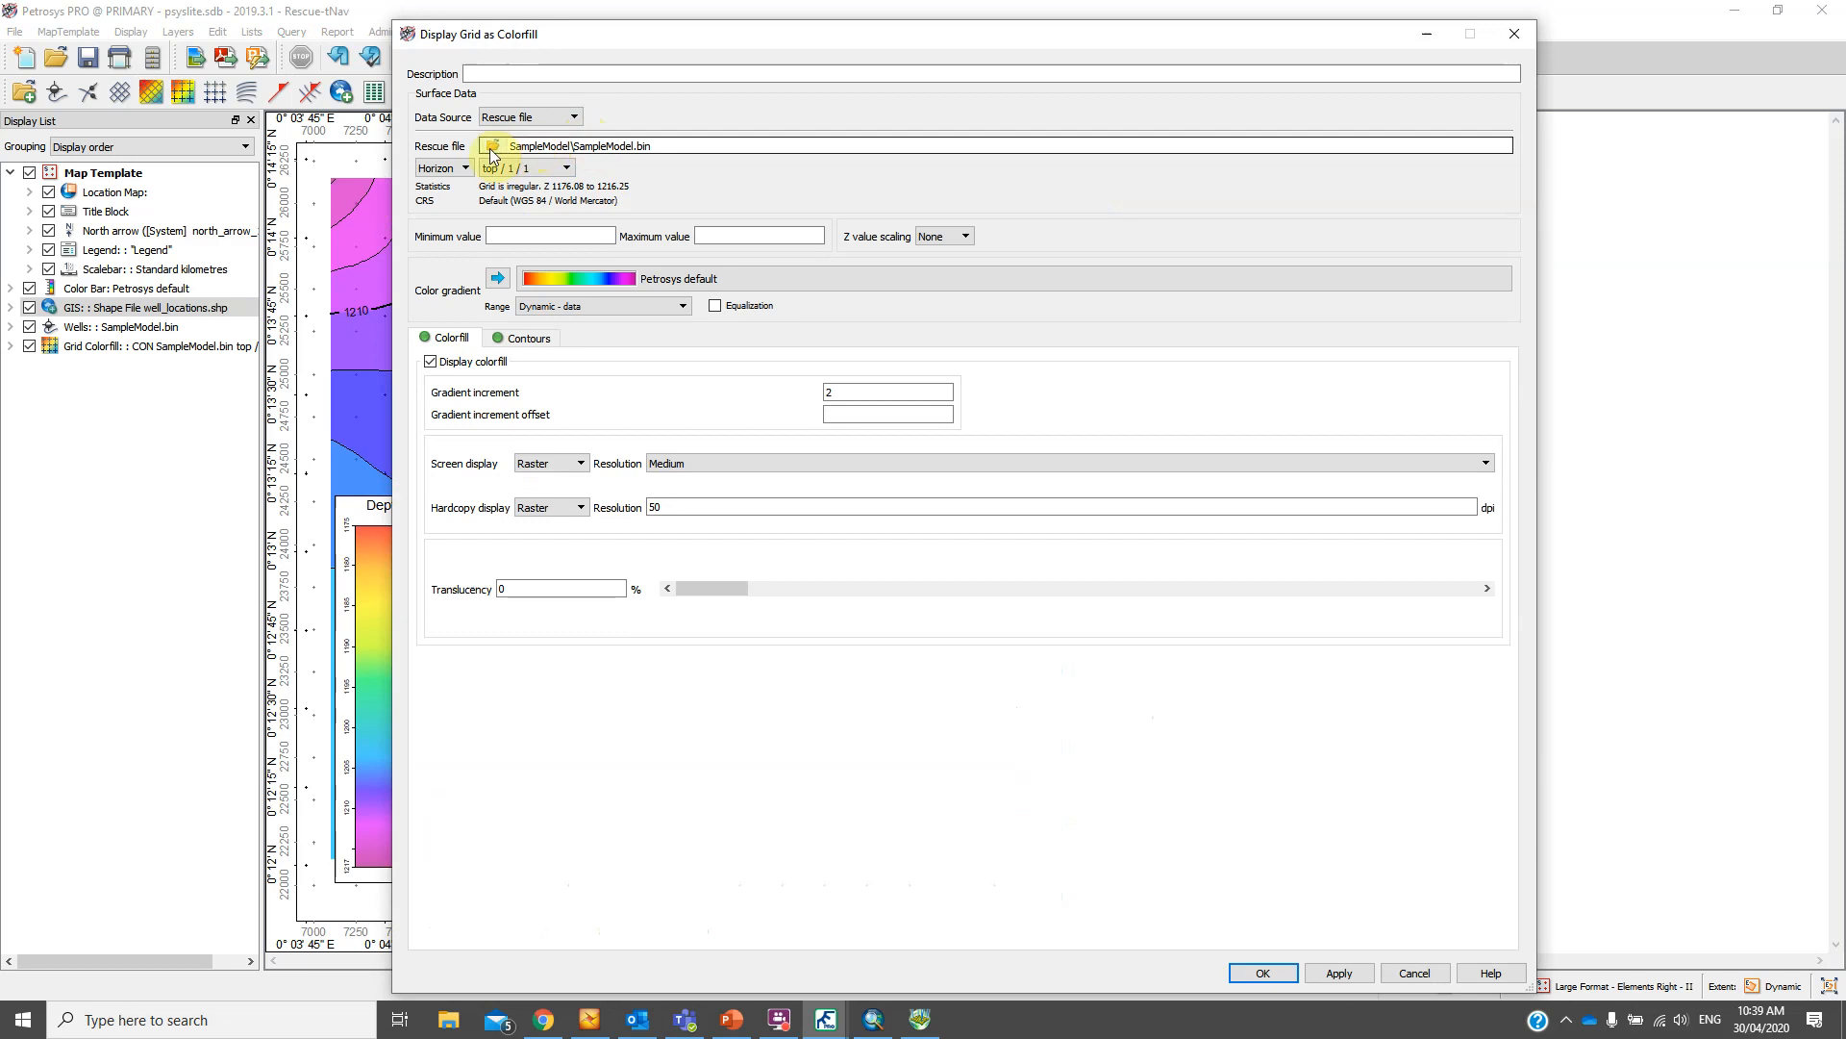
pyautogui.click(500, 116)
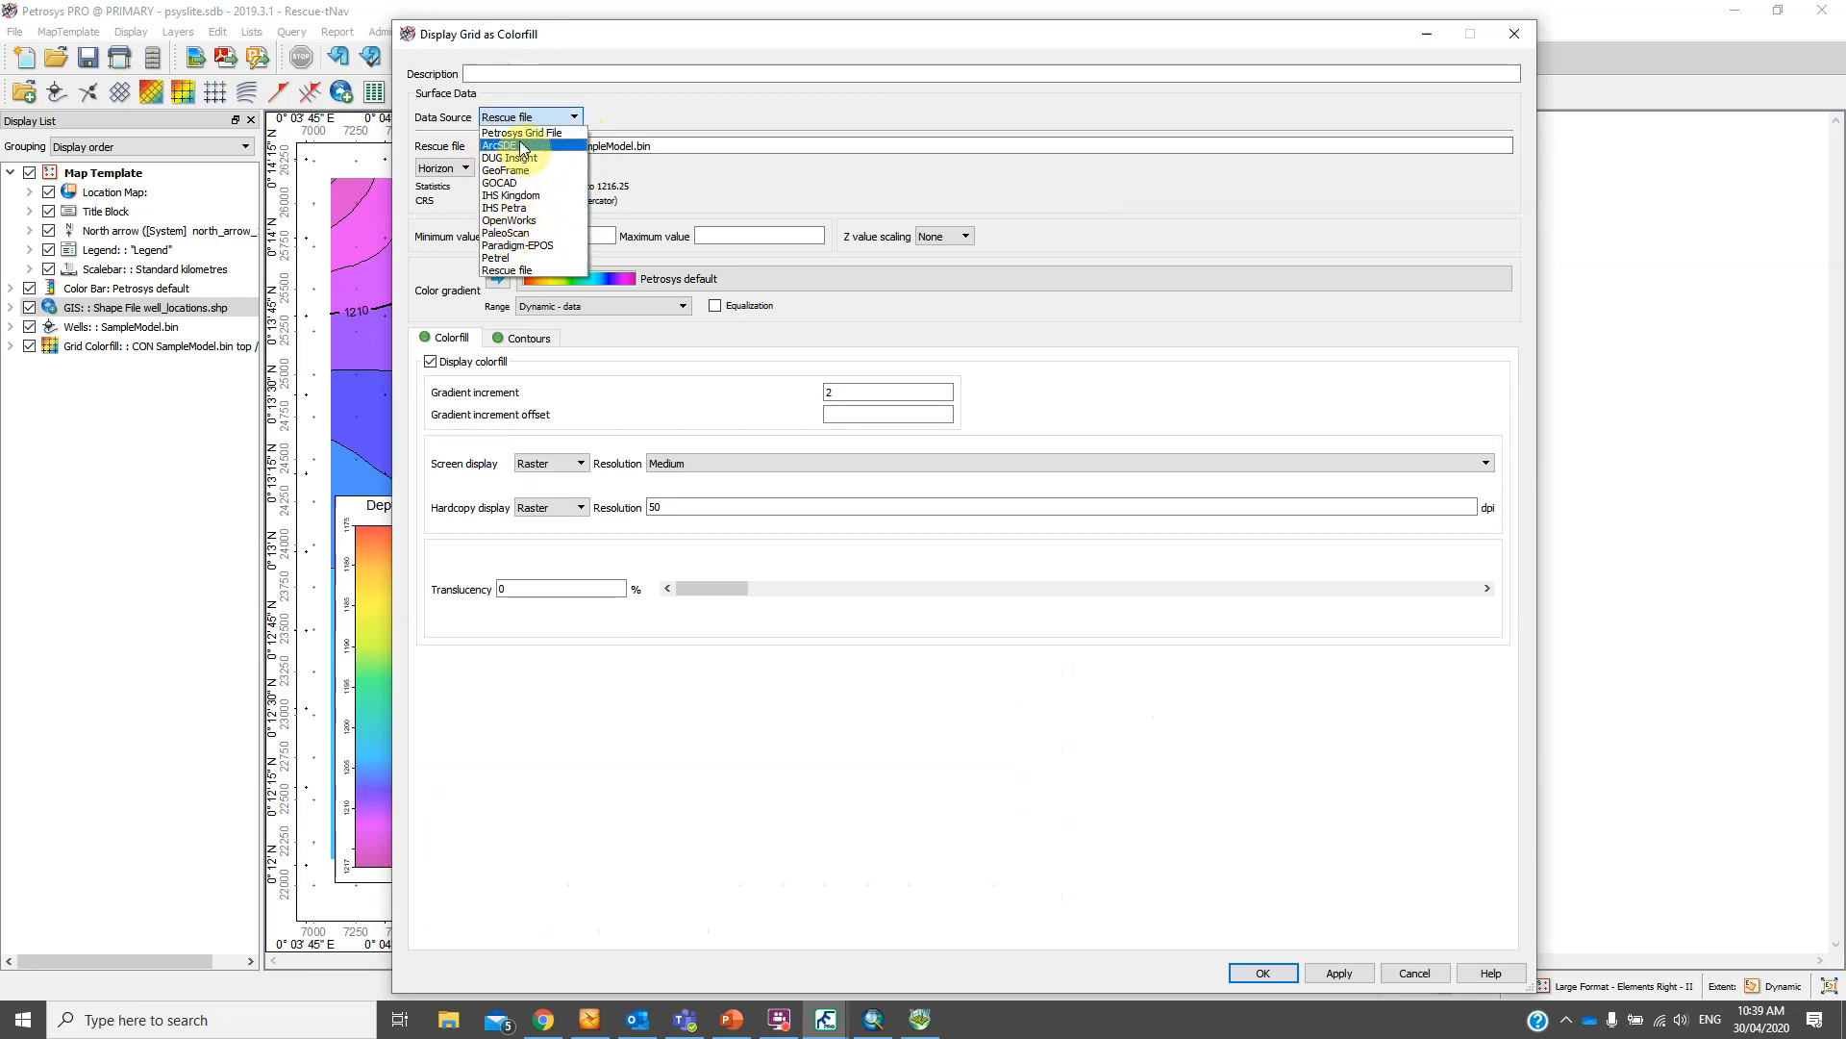
pyautogui.click(524, 133)
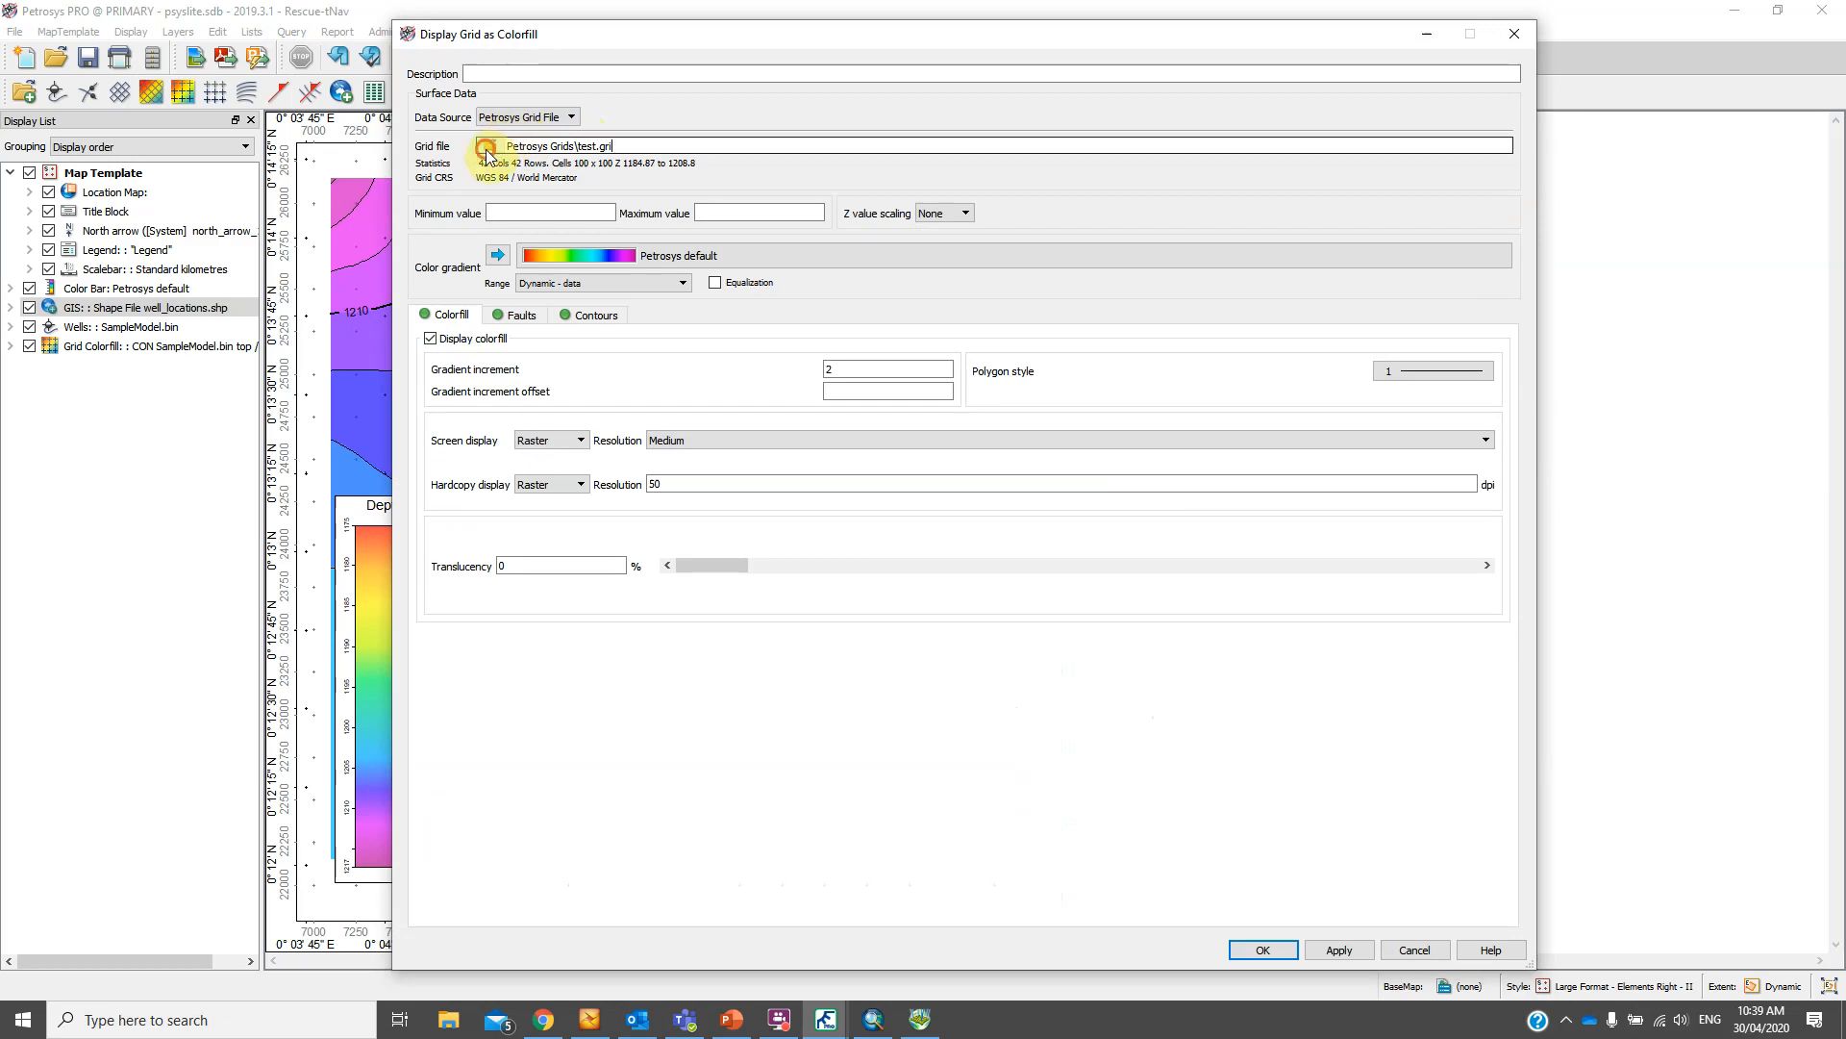
pyautogui.click(486, 151)
pyautogui.click(840, 163)
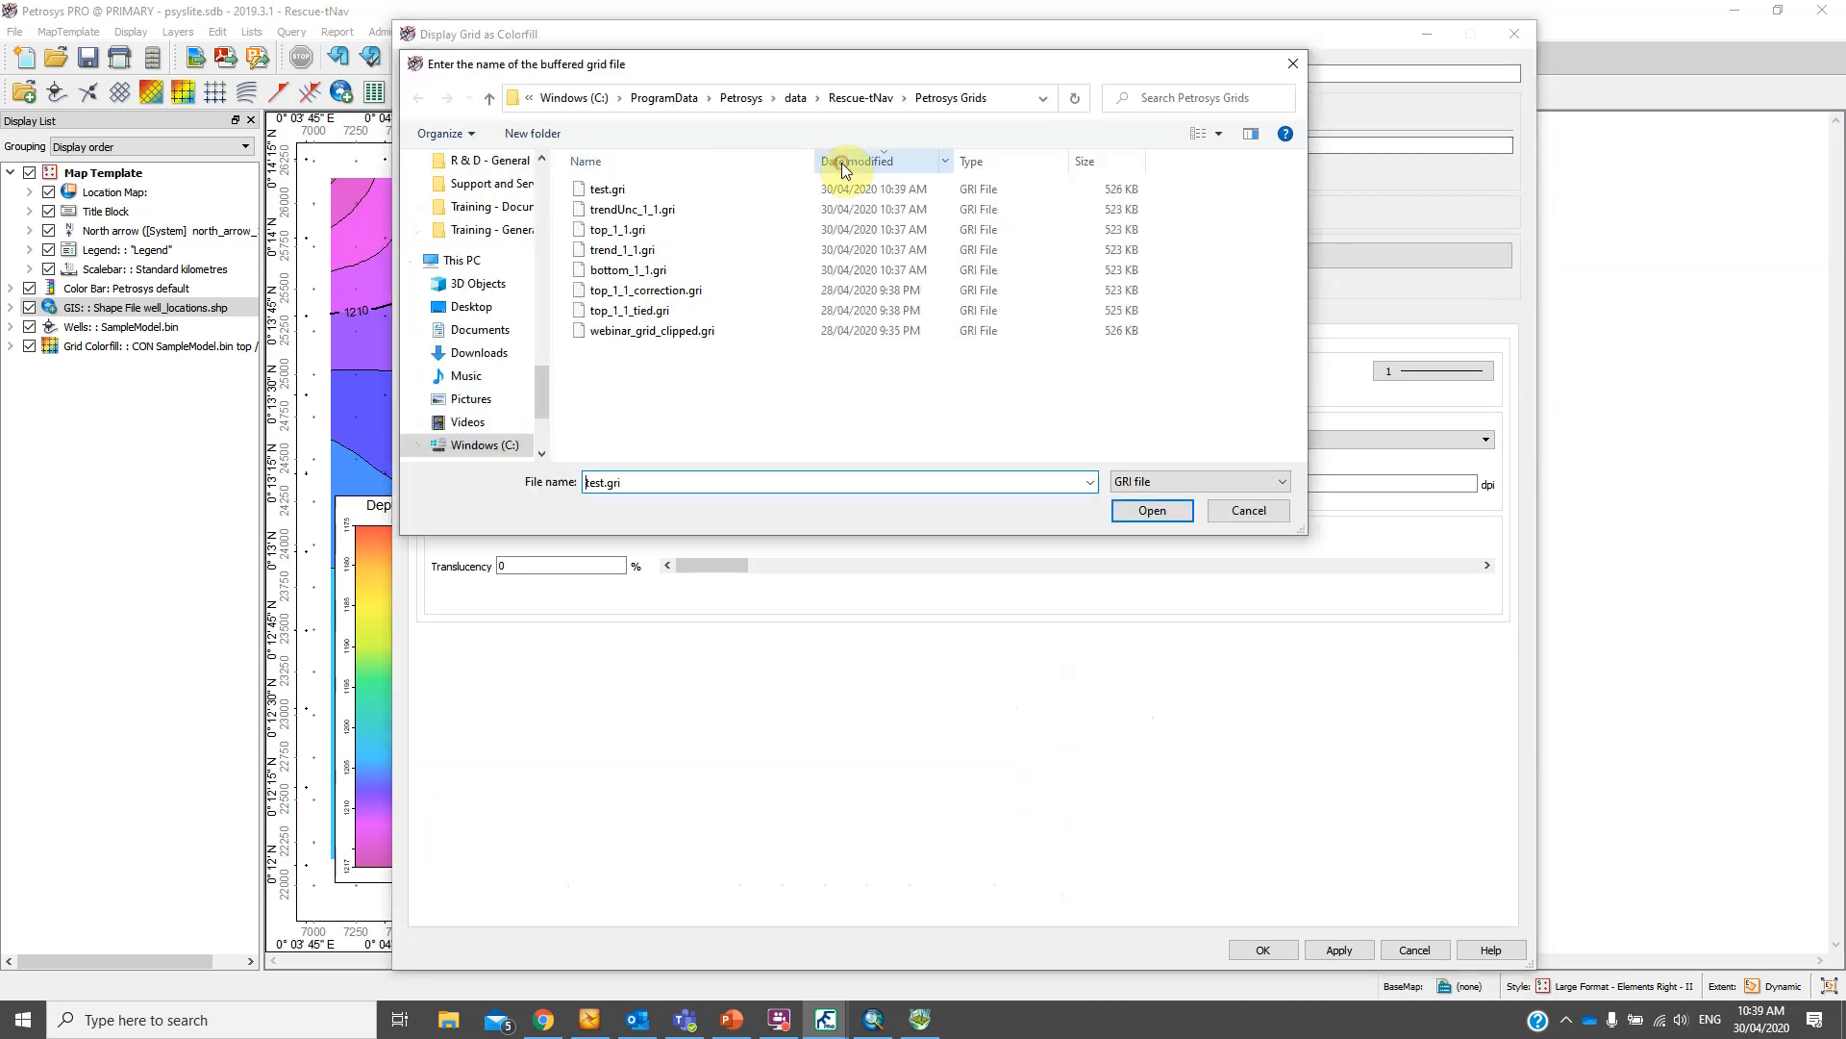
pyautogui.click(659, 186)
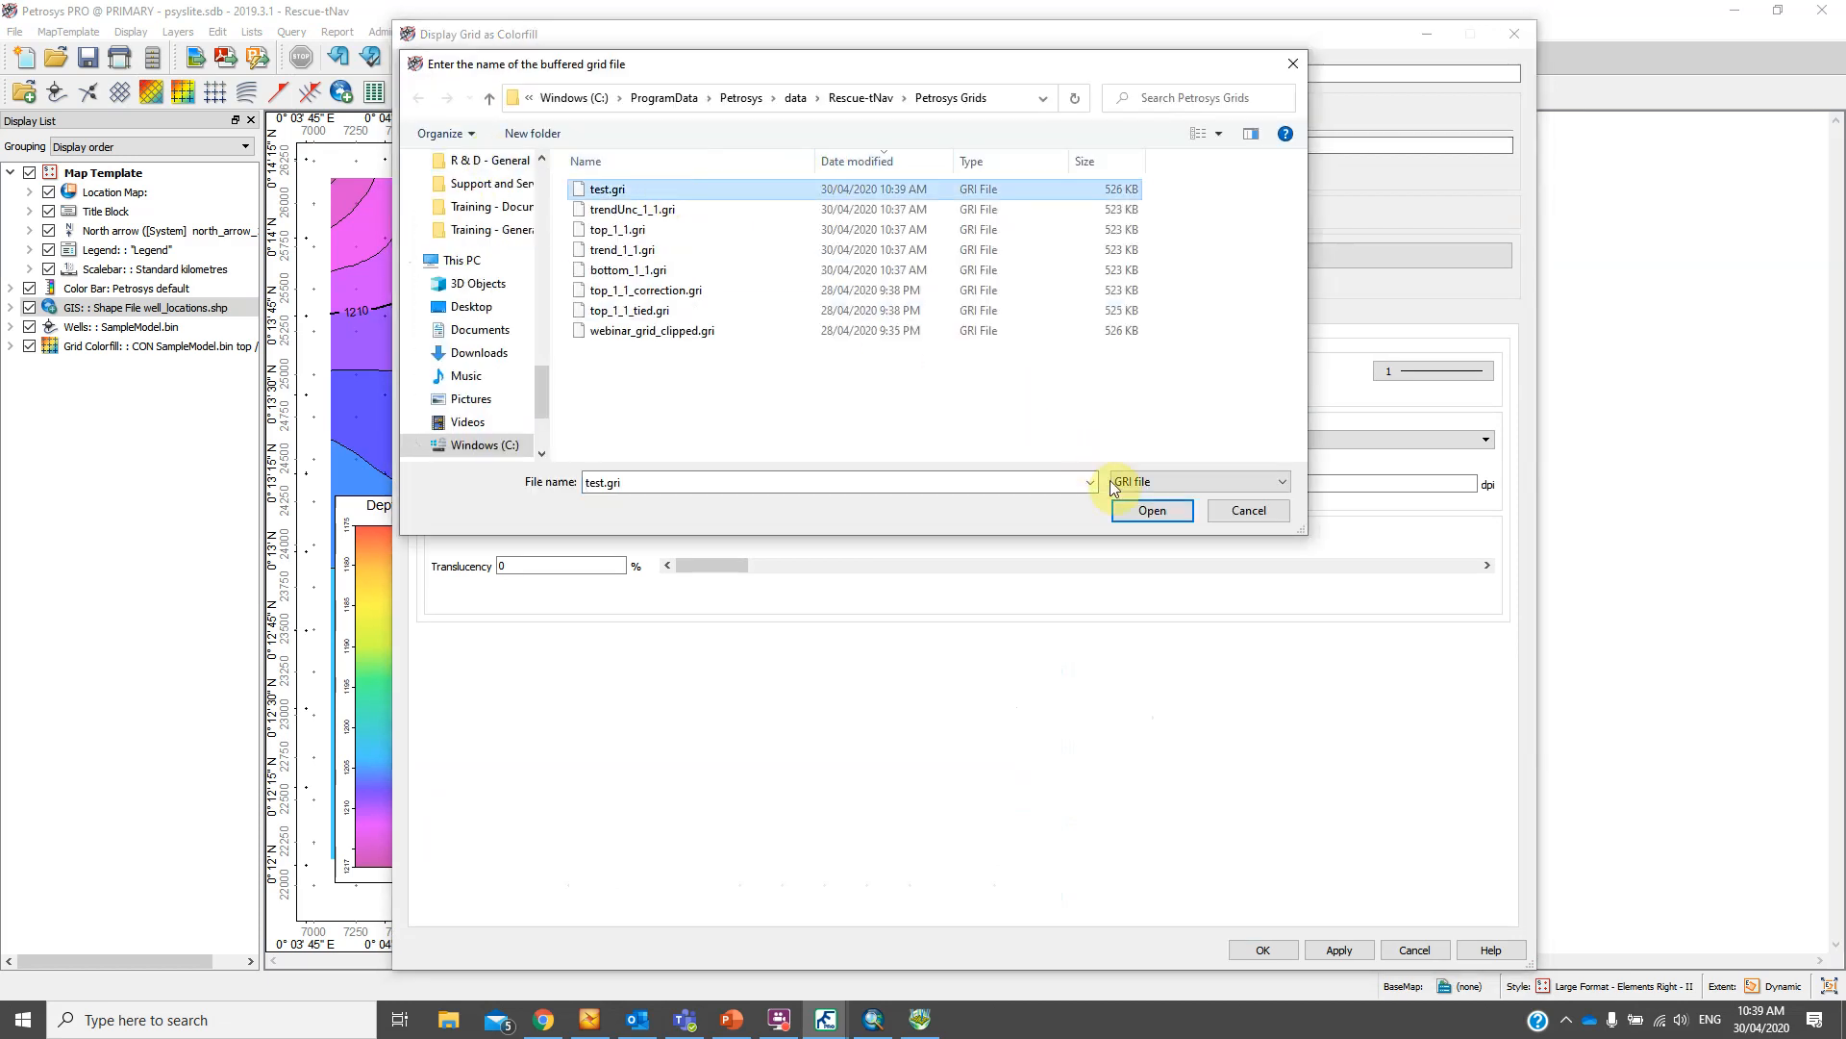
pyautogui.click(1149, 510)
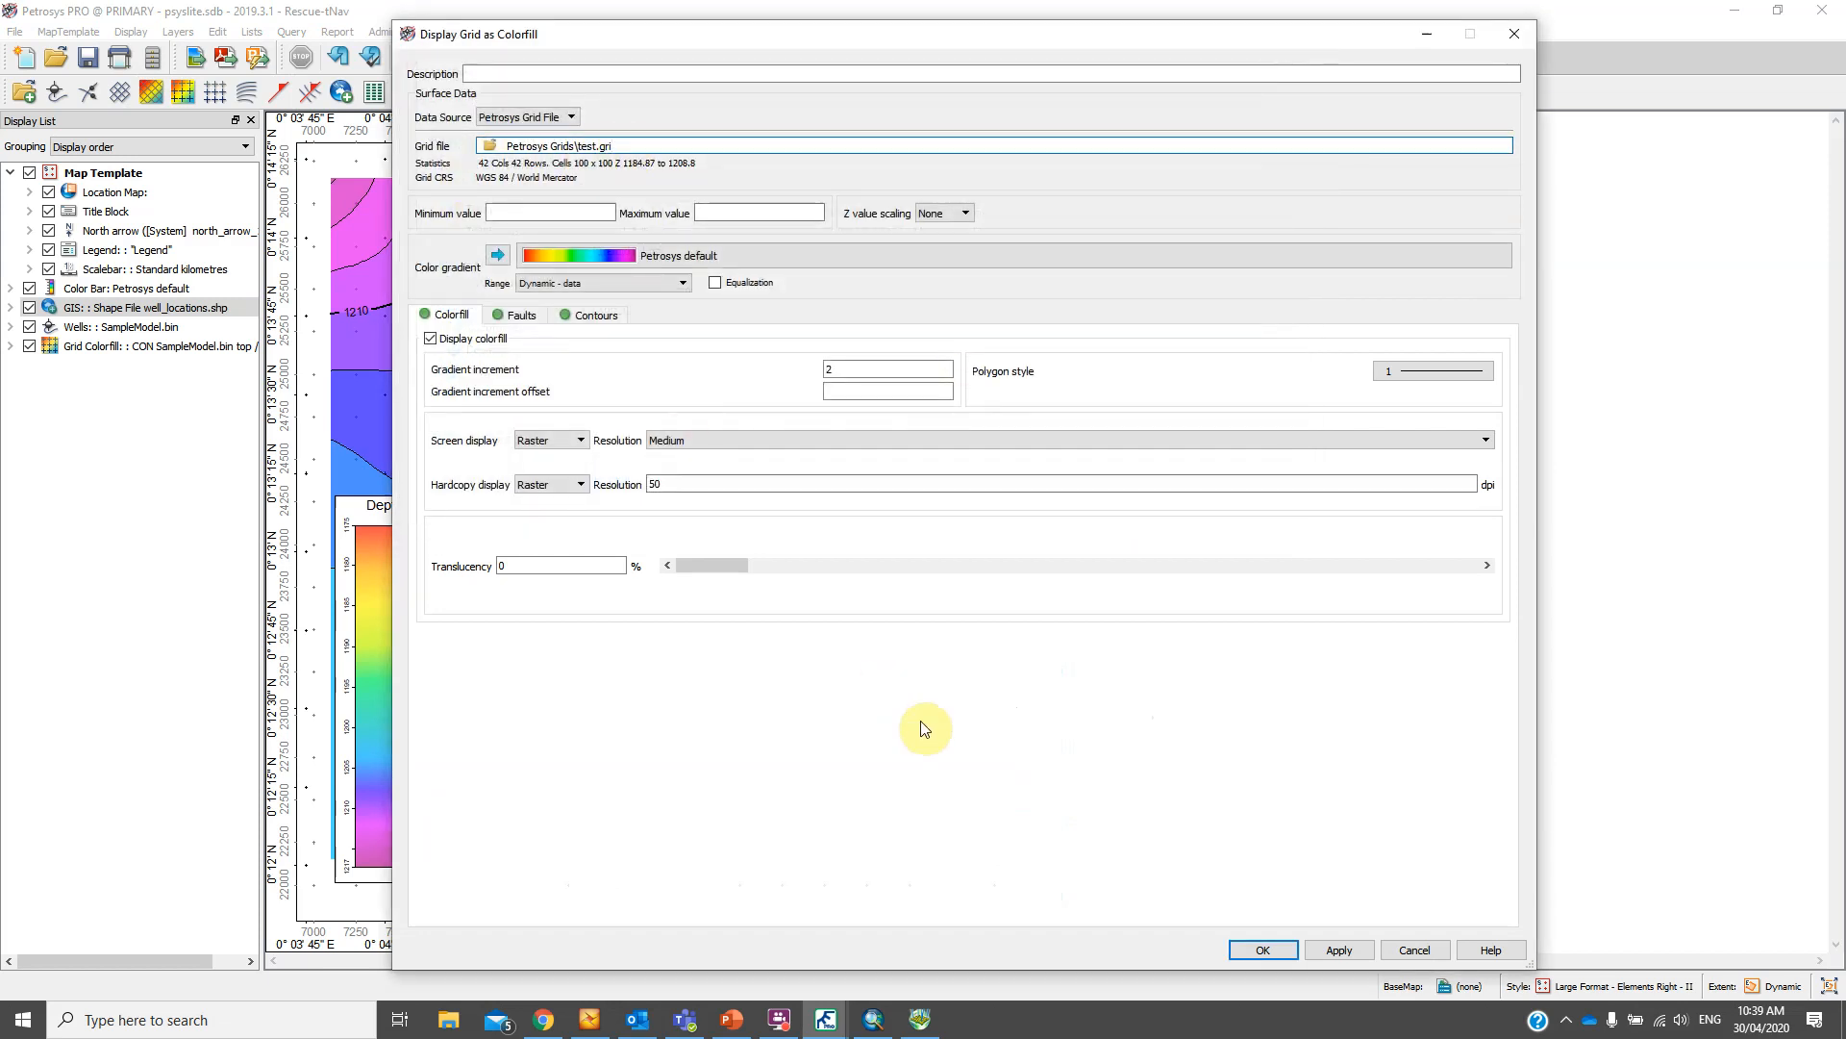
# Turn off contours and clear the gradient increment for the test.gri colorfill, and add it to the map
pyautogui.click(583, 315)
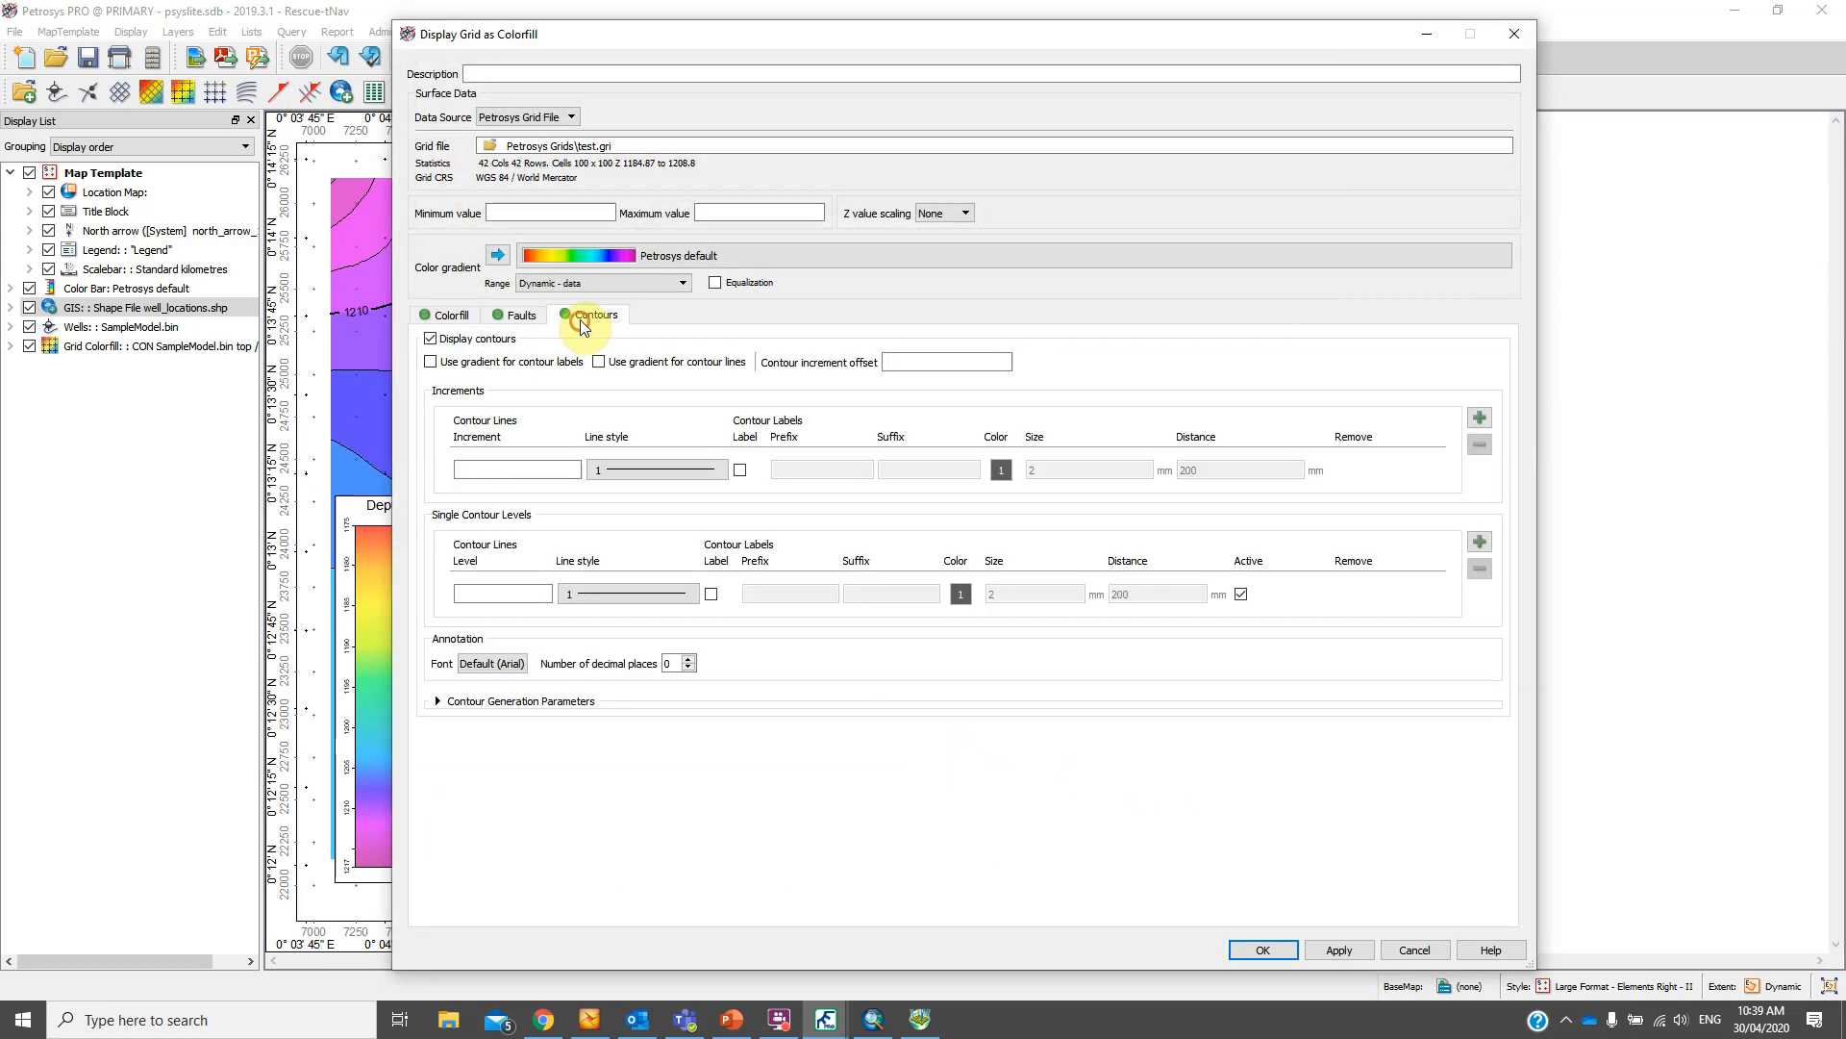
pyautogui.click(448, 315)
pyautogui.click(880, 368)
pyautogui.write('2')
pyautogui.hotkey('ctrl', 'a')
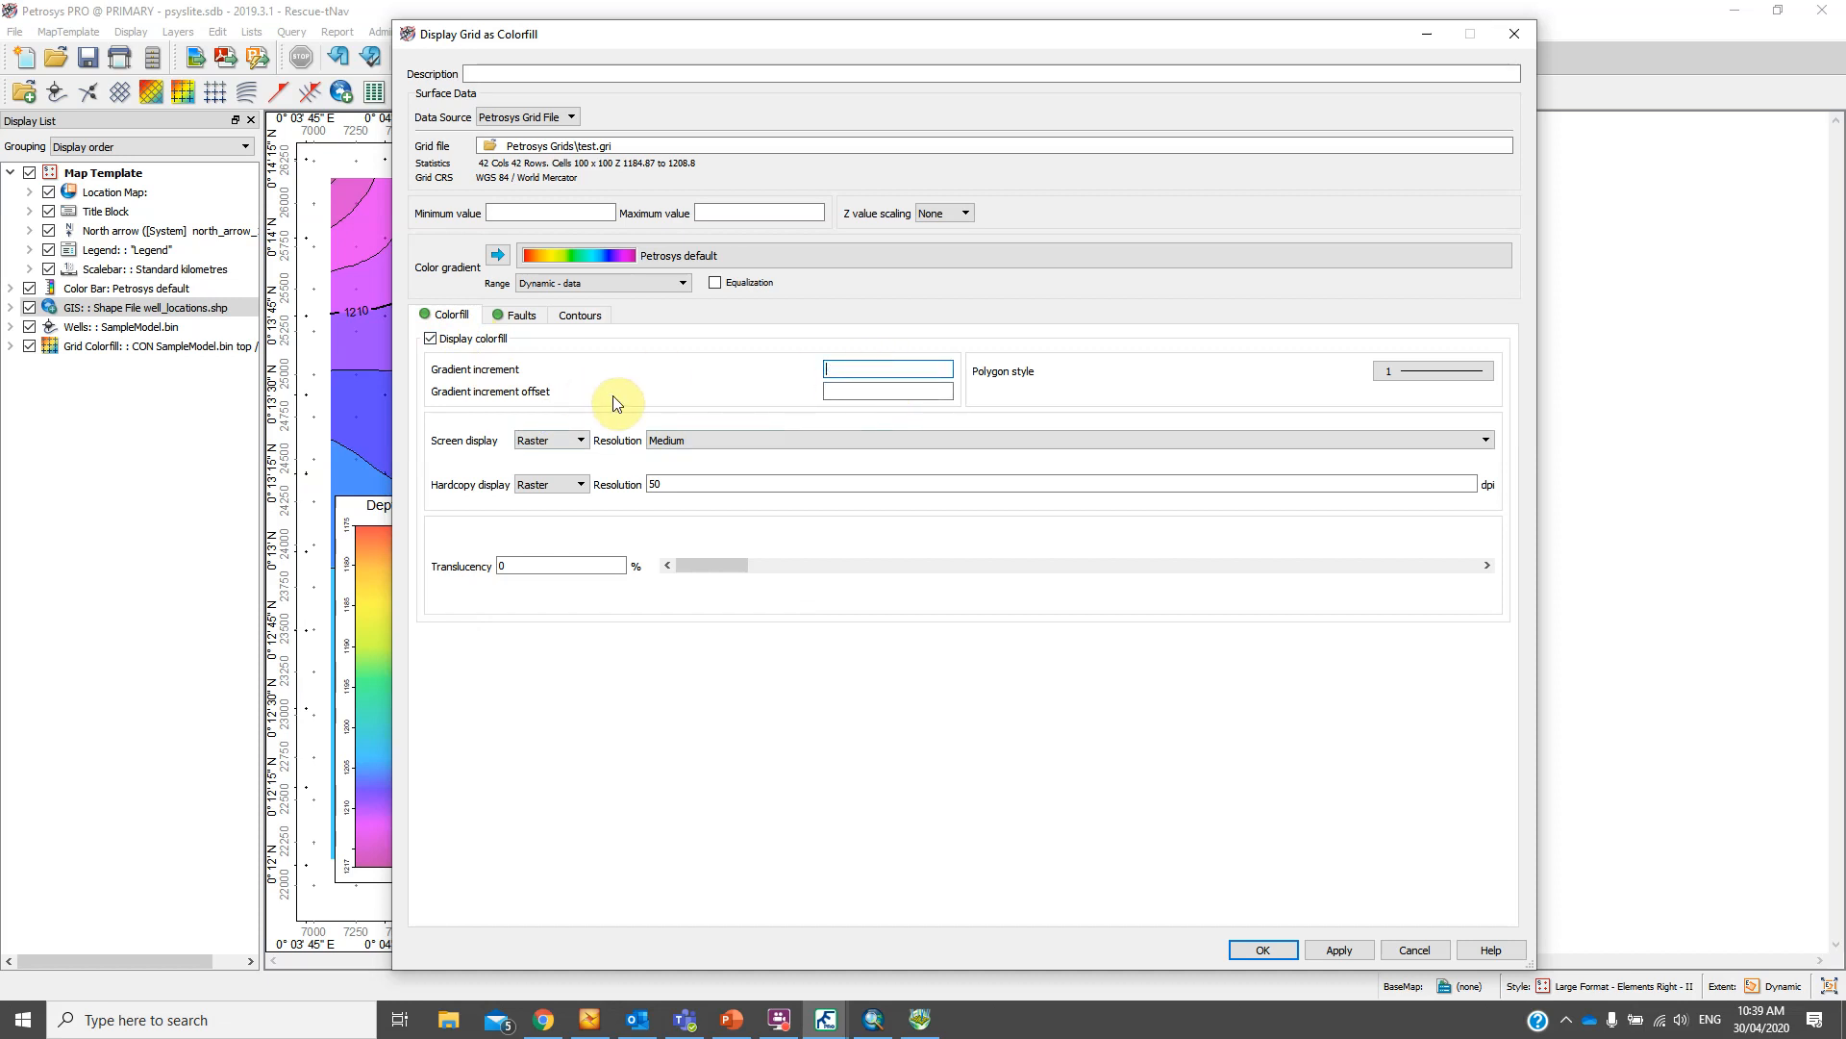
pyautogui.click(1266, 950)
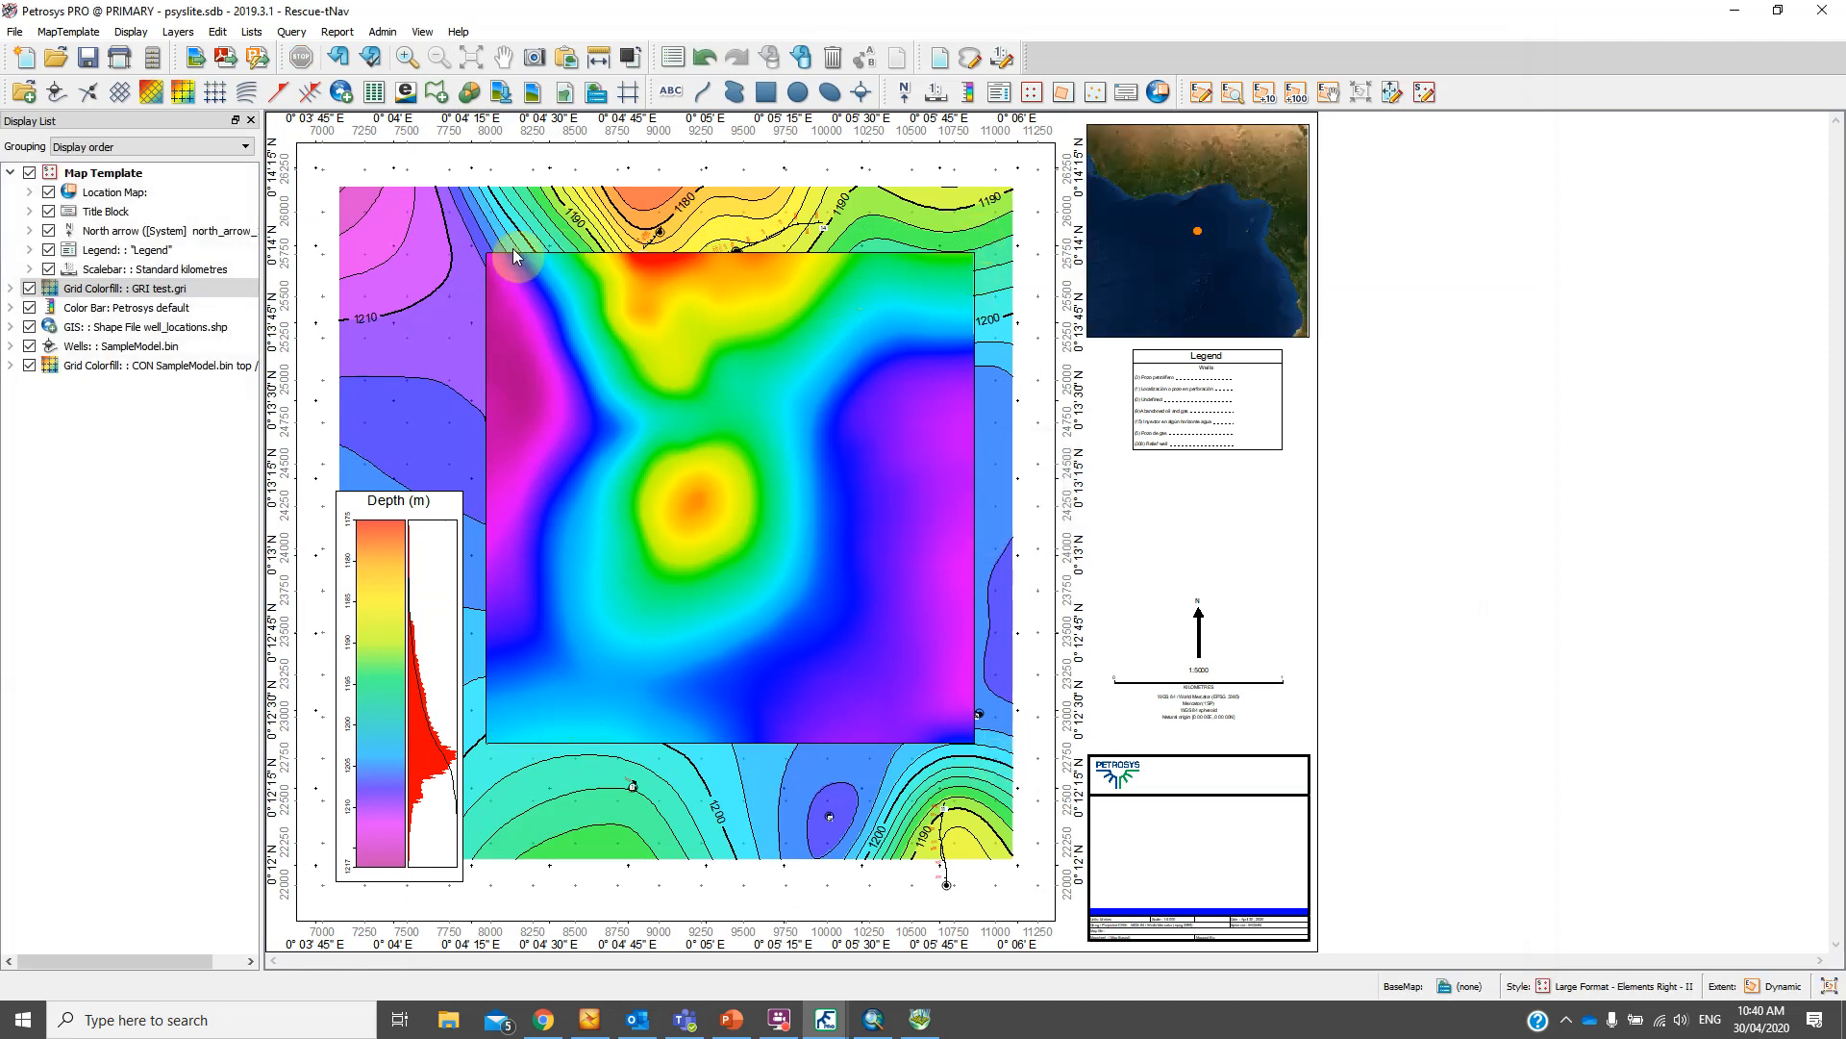
# Start a GIS display using the File Geodatabase Rescue_Webinar.gdb from the ArcGIS documents folder and select the Boundary_Polygon feature class
pyautogui.click(346, 93)
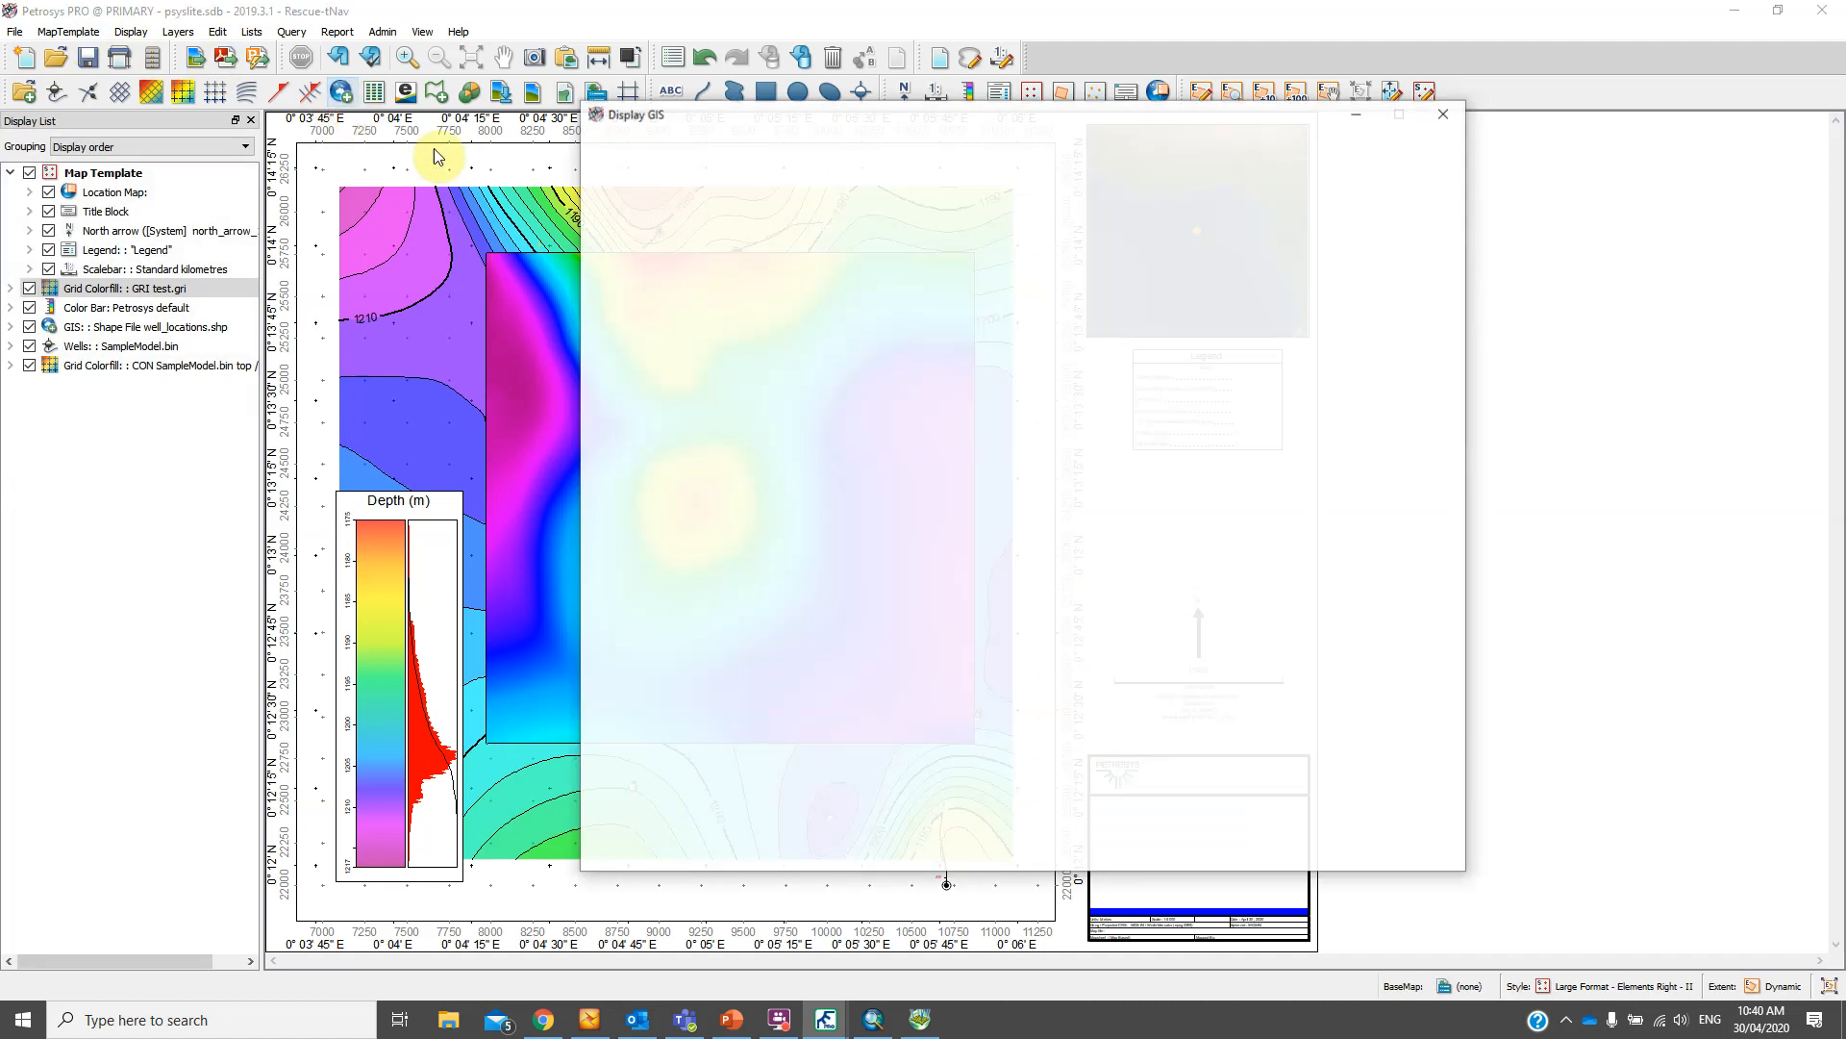
pyautogui.click(707, 203)
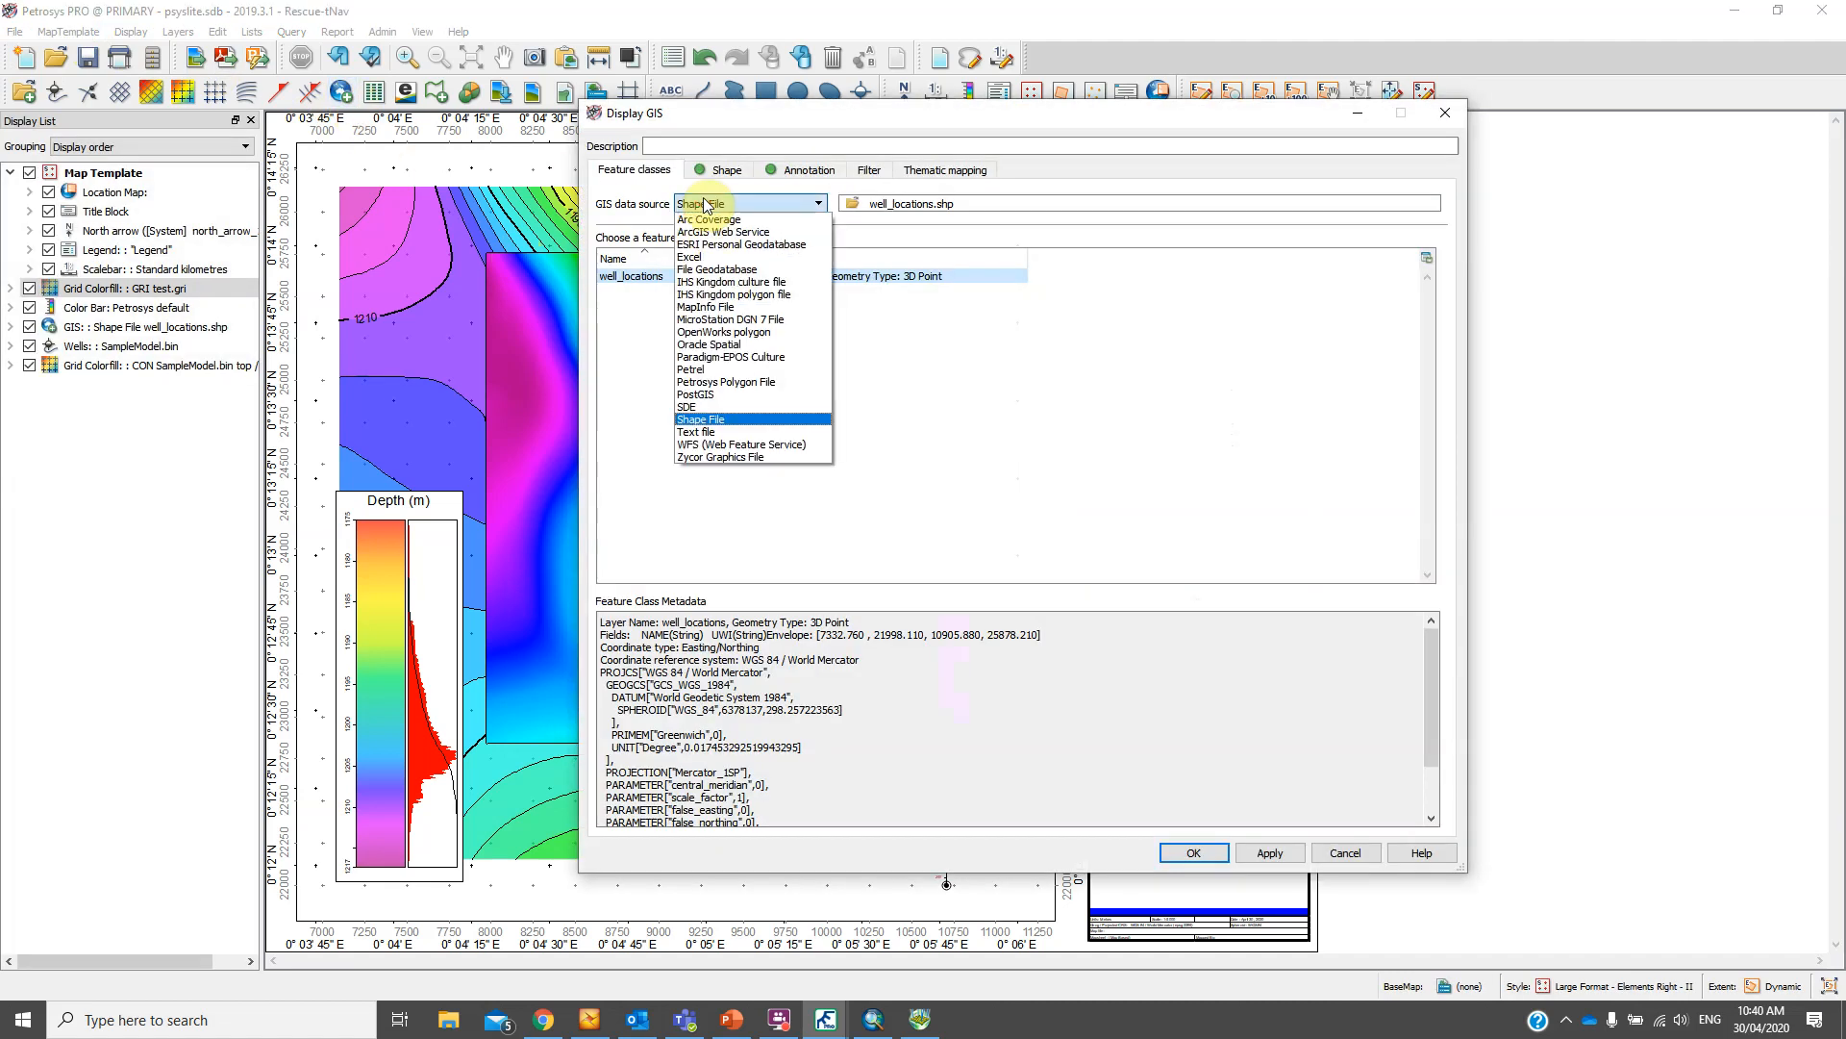
pyautogui.click(716, 269)
pyautogui.click(844, 201)
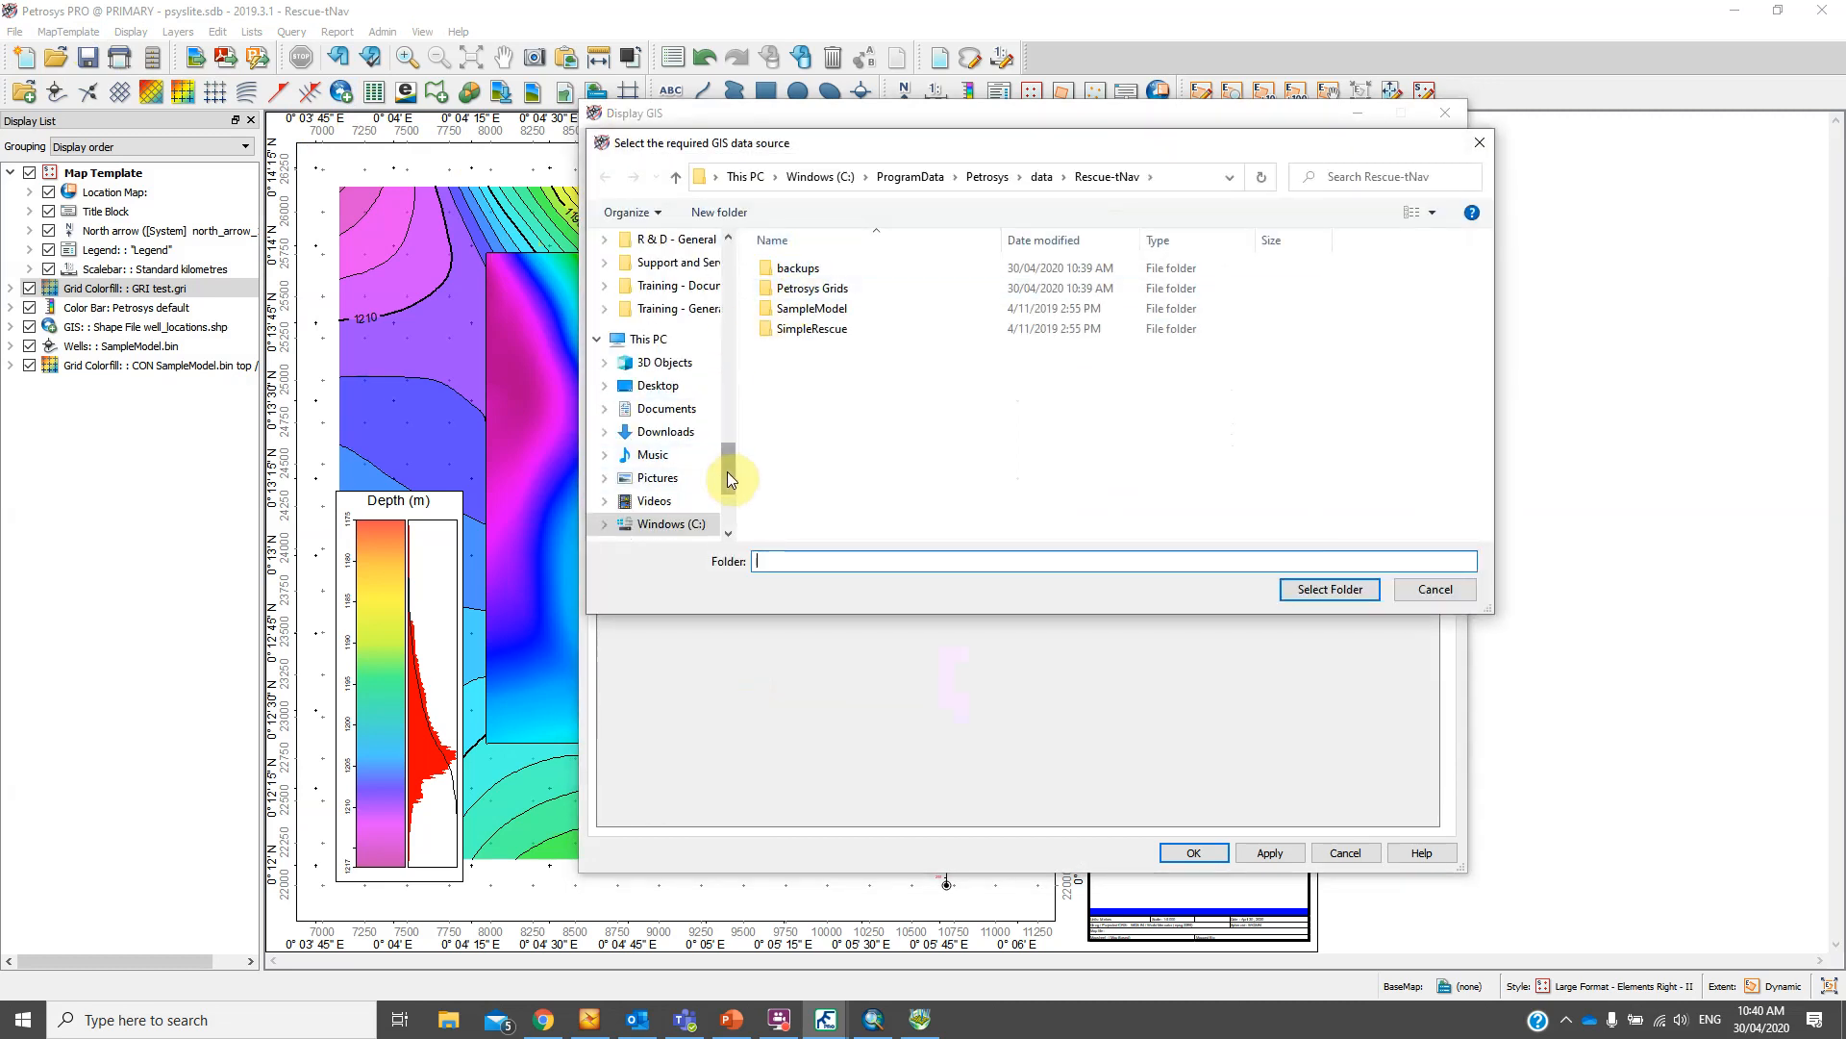
pyautogui.moveTo(727, 471); pyautogui.dragTo(732, 270)
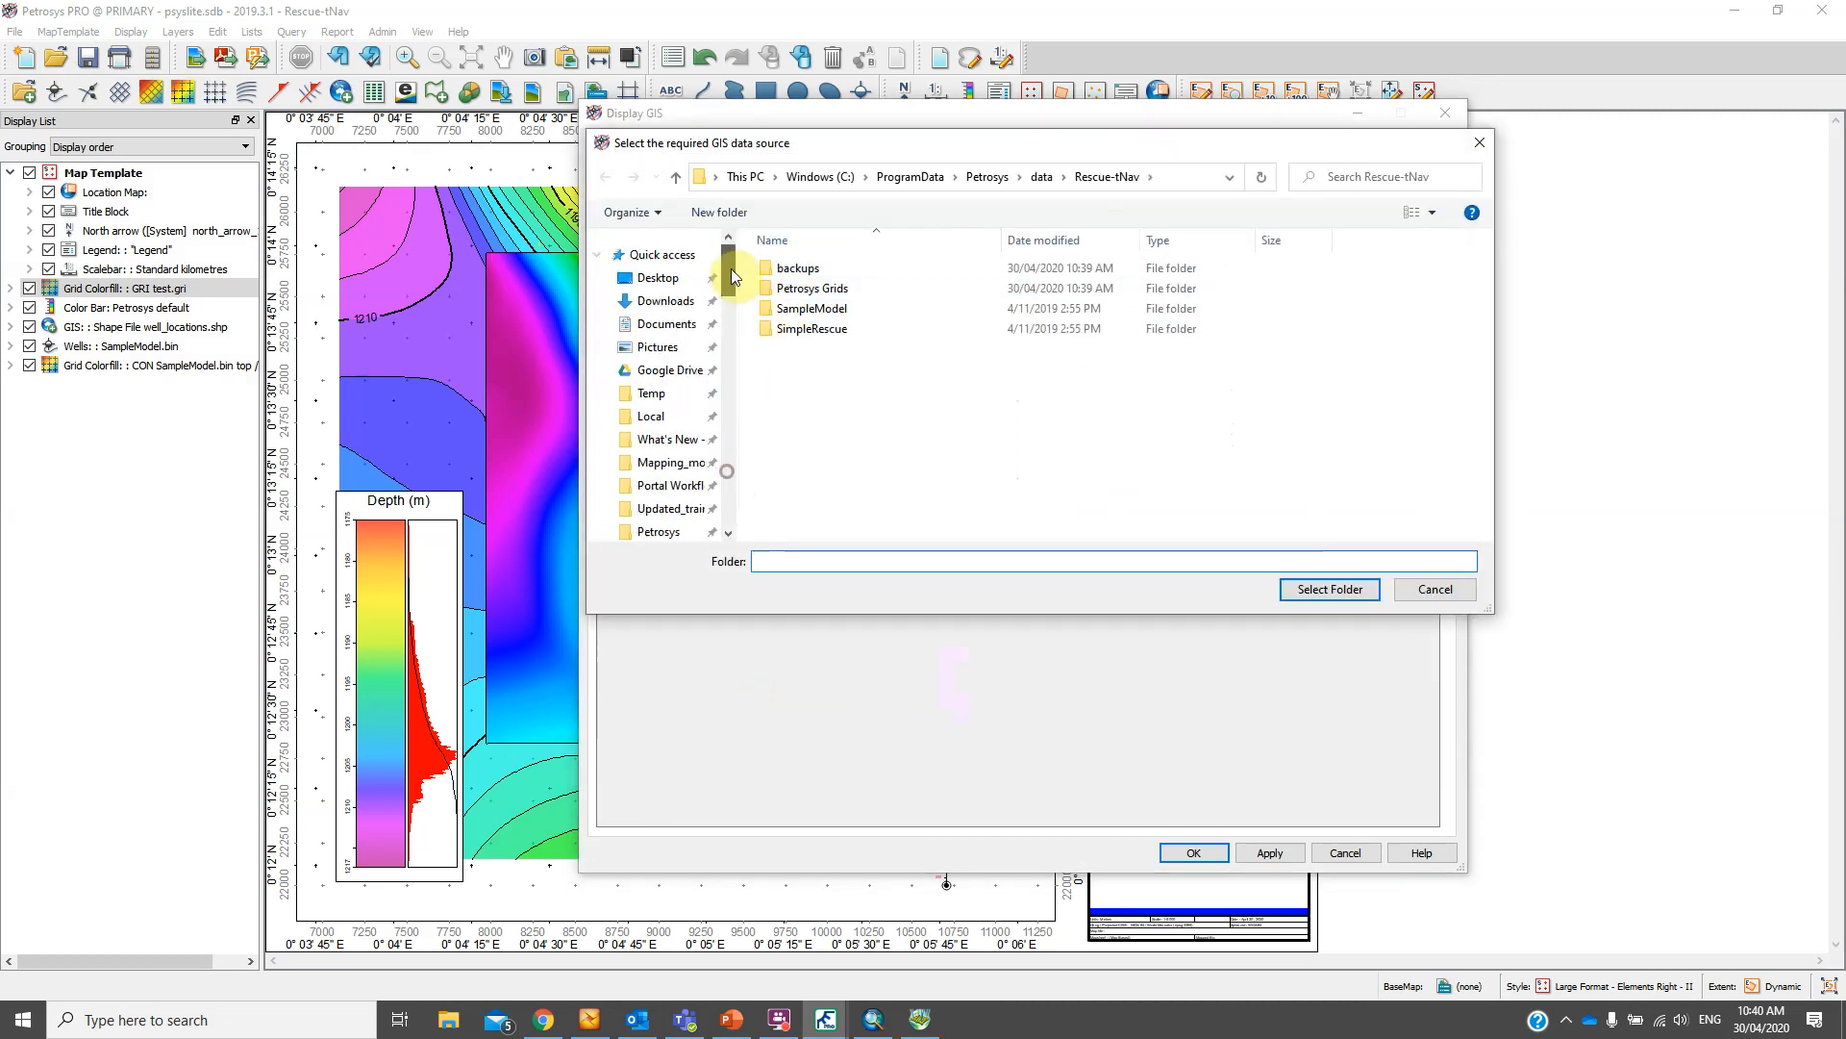
pyautogui.click(666, 324)
pyautogui.doubleClick(784, 287)
pyautogui.click(811, 390)
pyautogui.click(1330, 588)
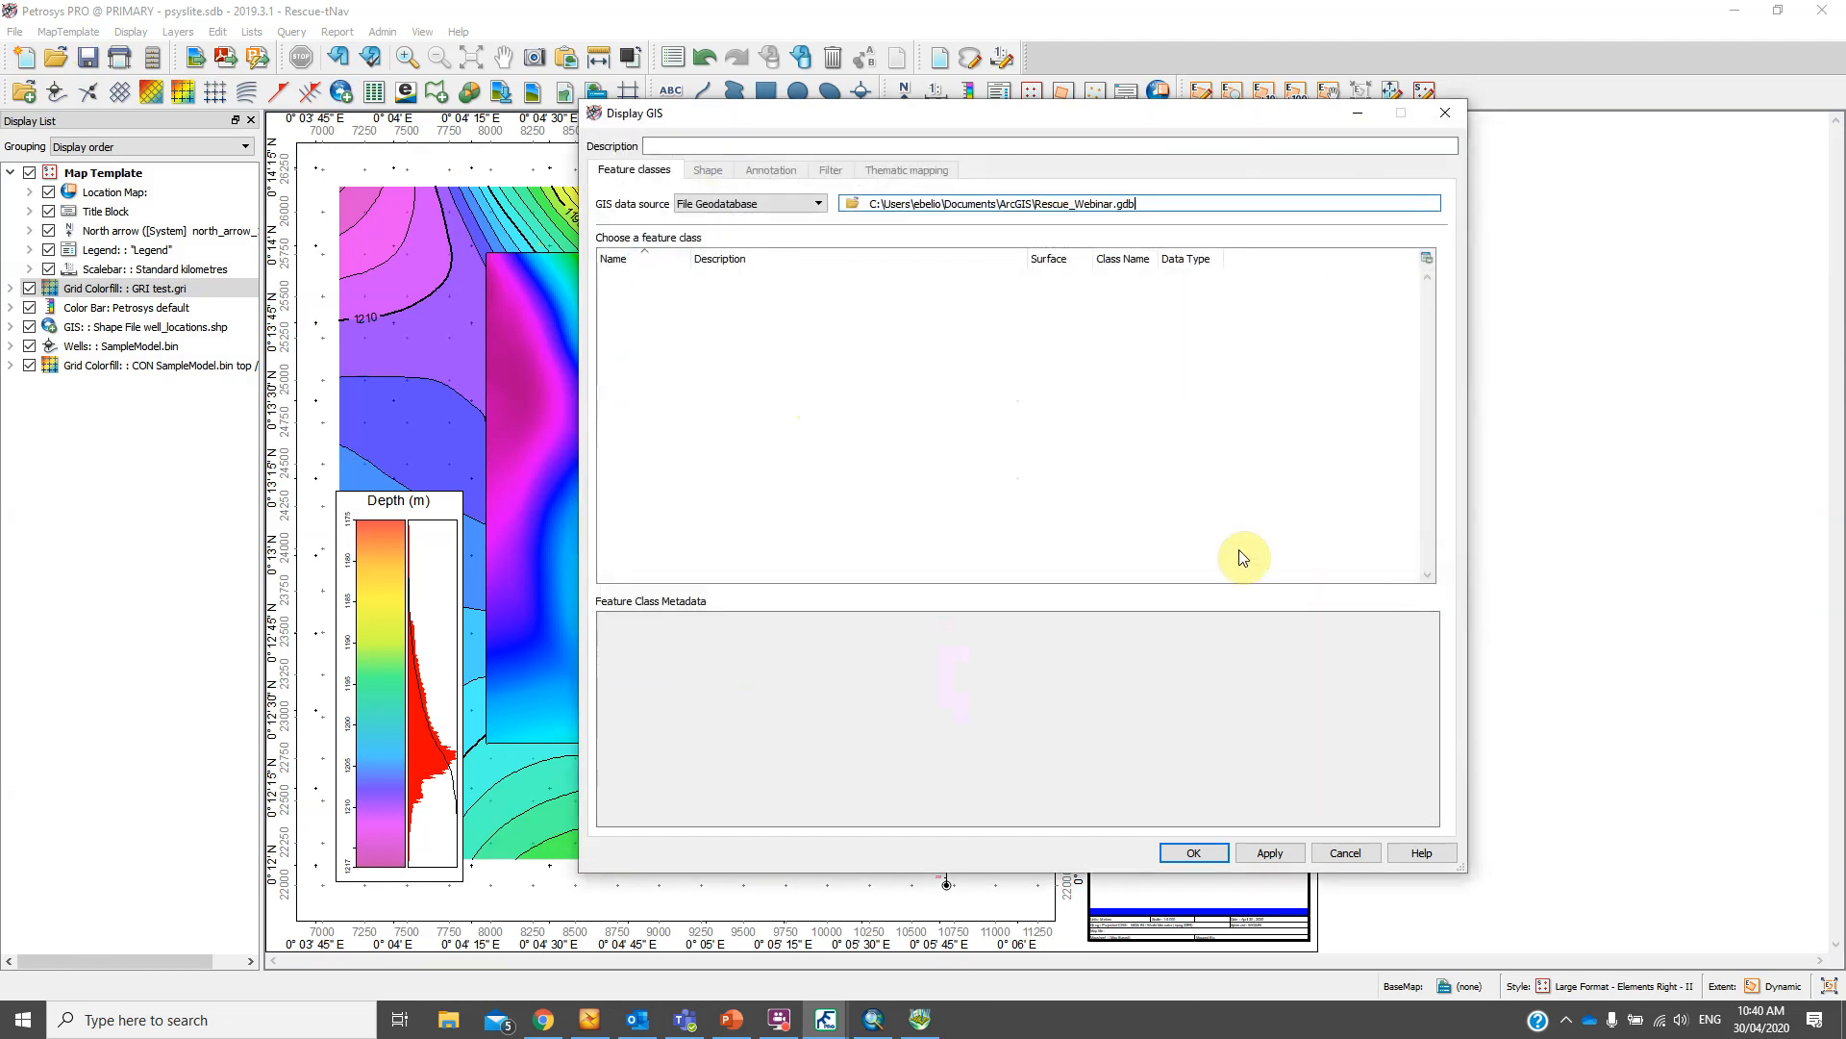
pyautogui.click(670, 277)
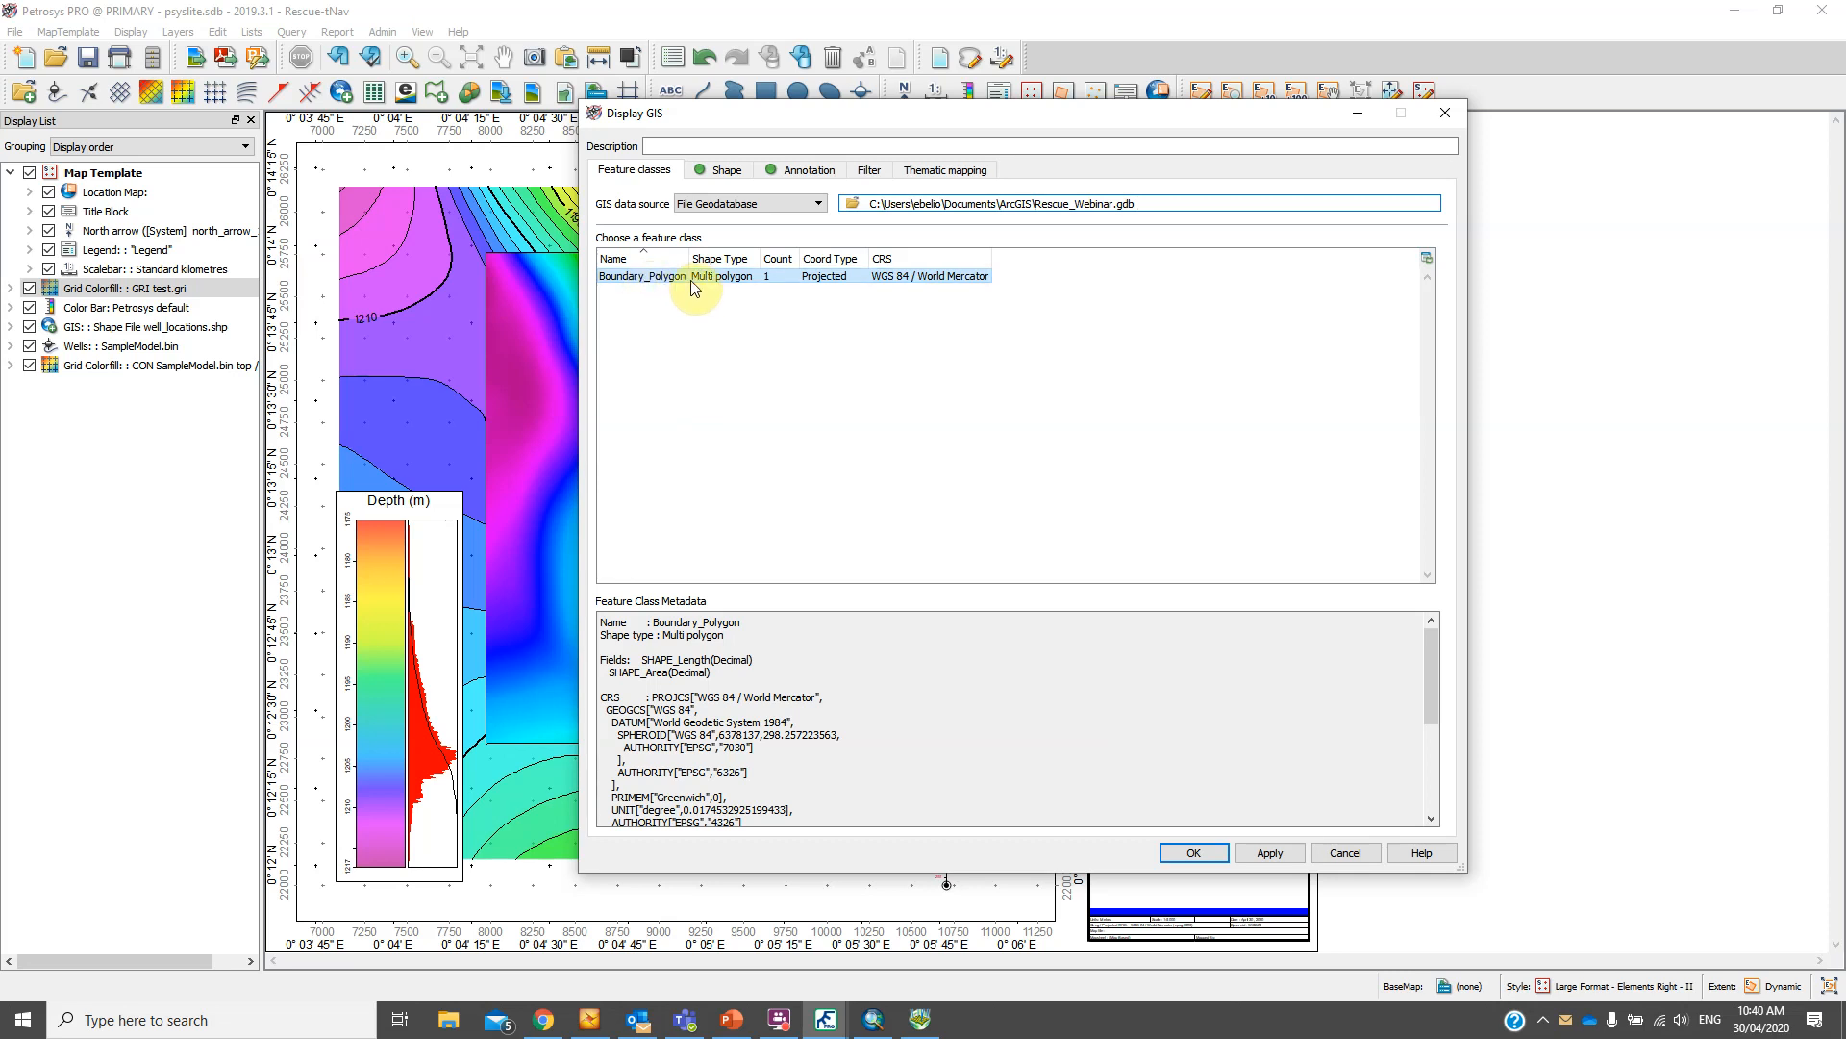
# Give the boundary polygon a thicker red outline and add it to the map
pyautogui.click(721, 171)
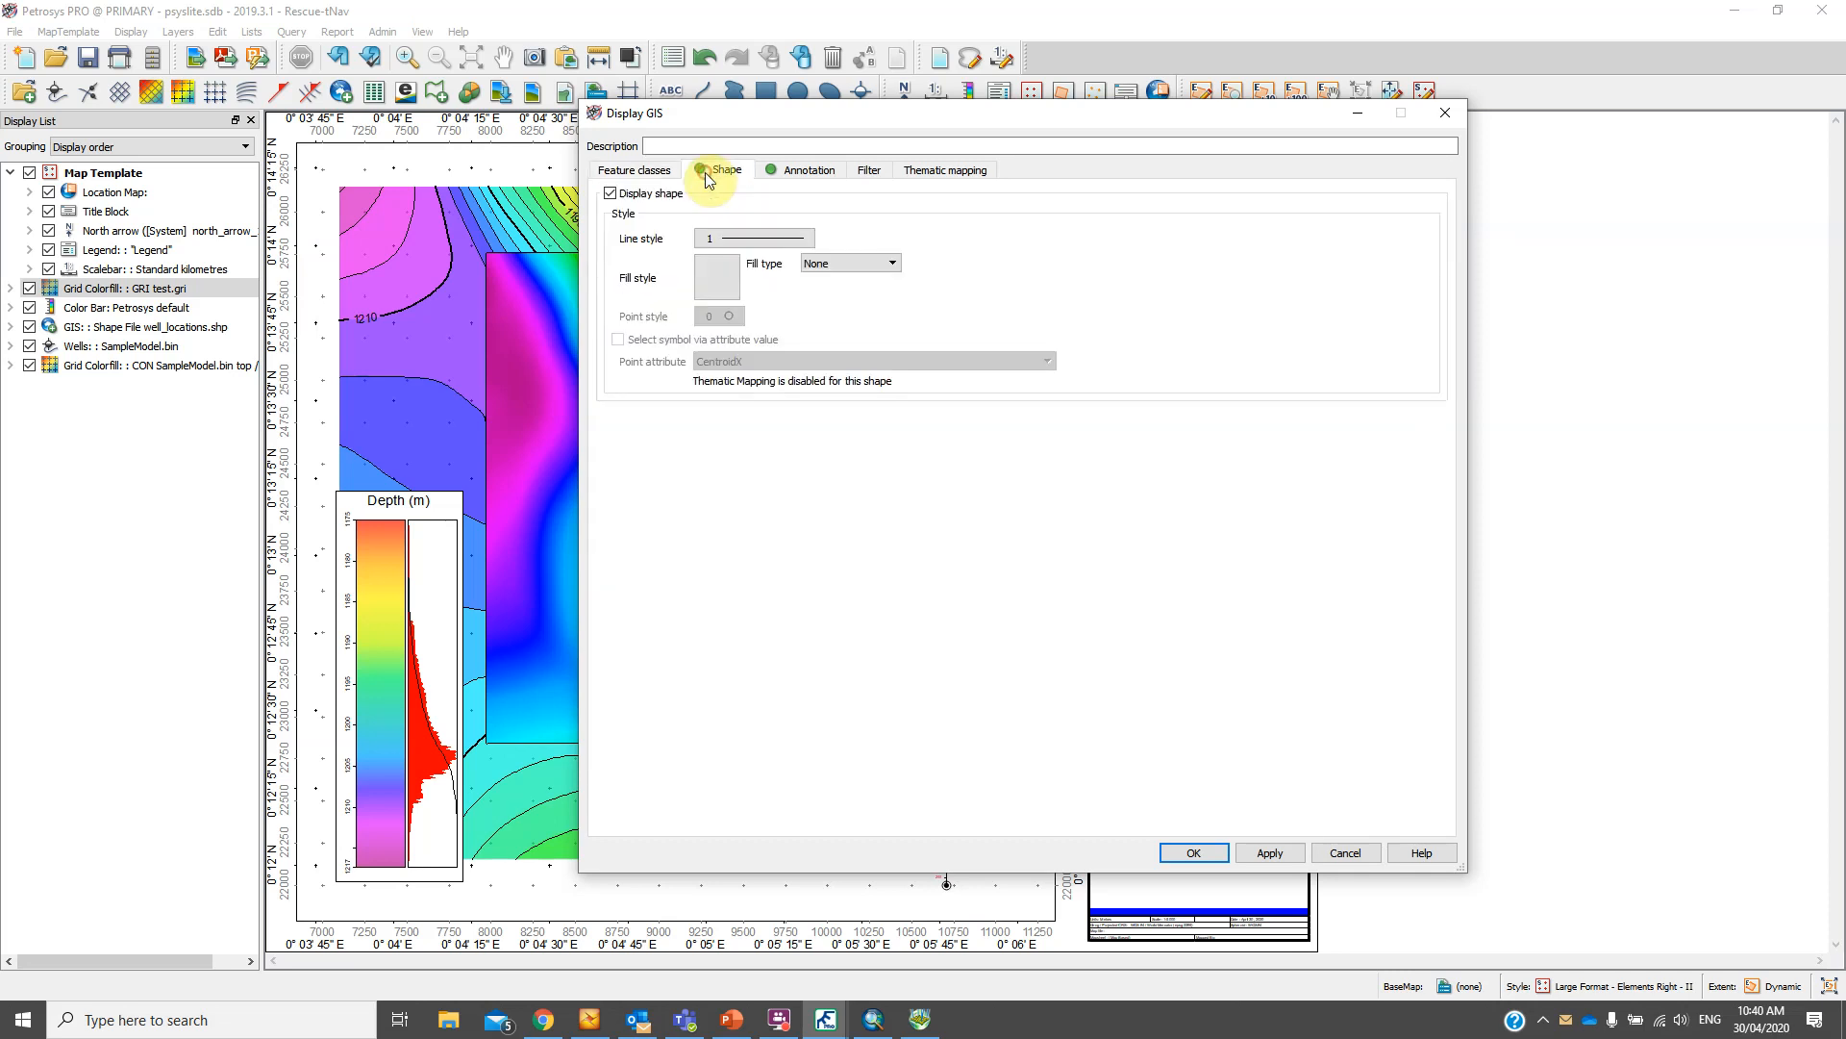
pyautogui.click(731, 240)
pyautogui.click(793, 250)
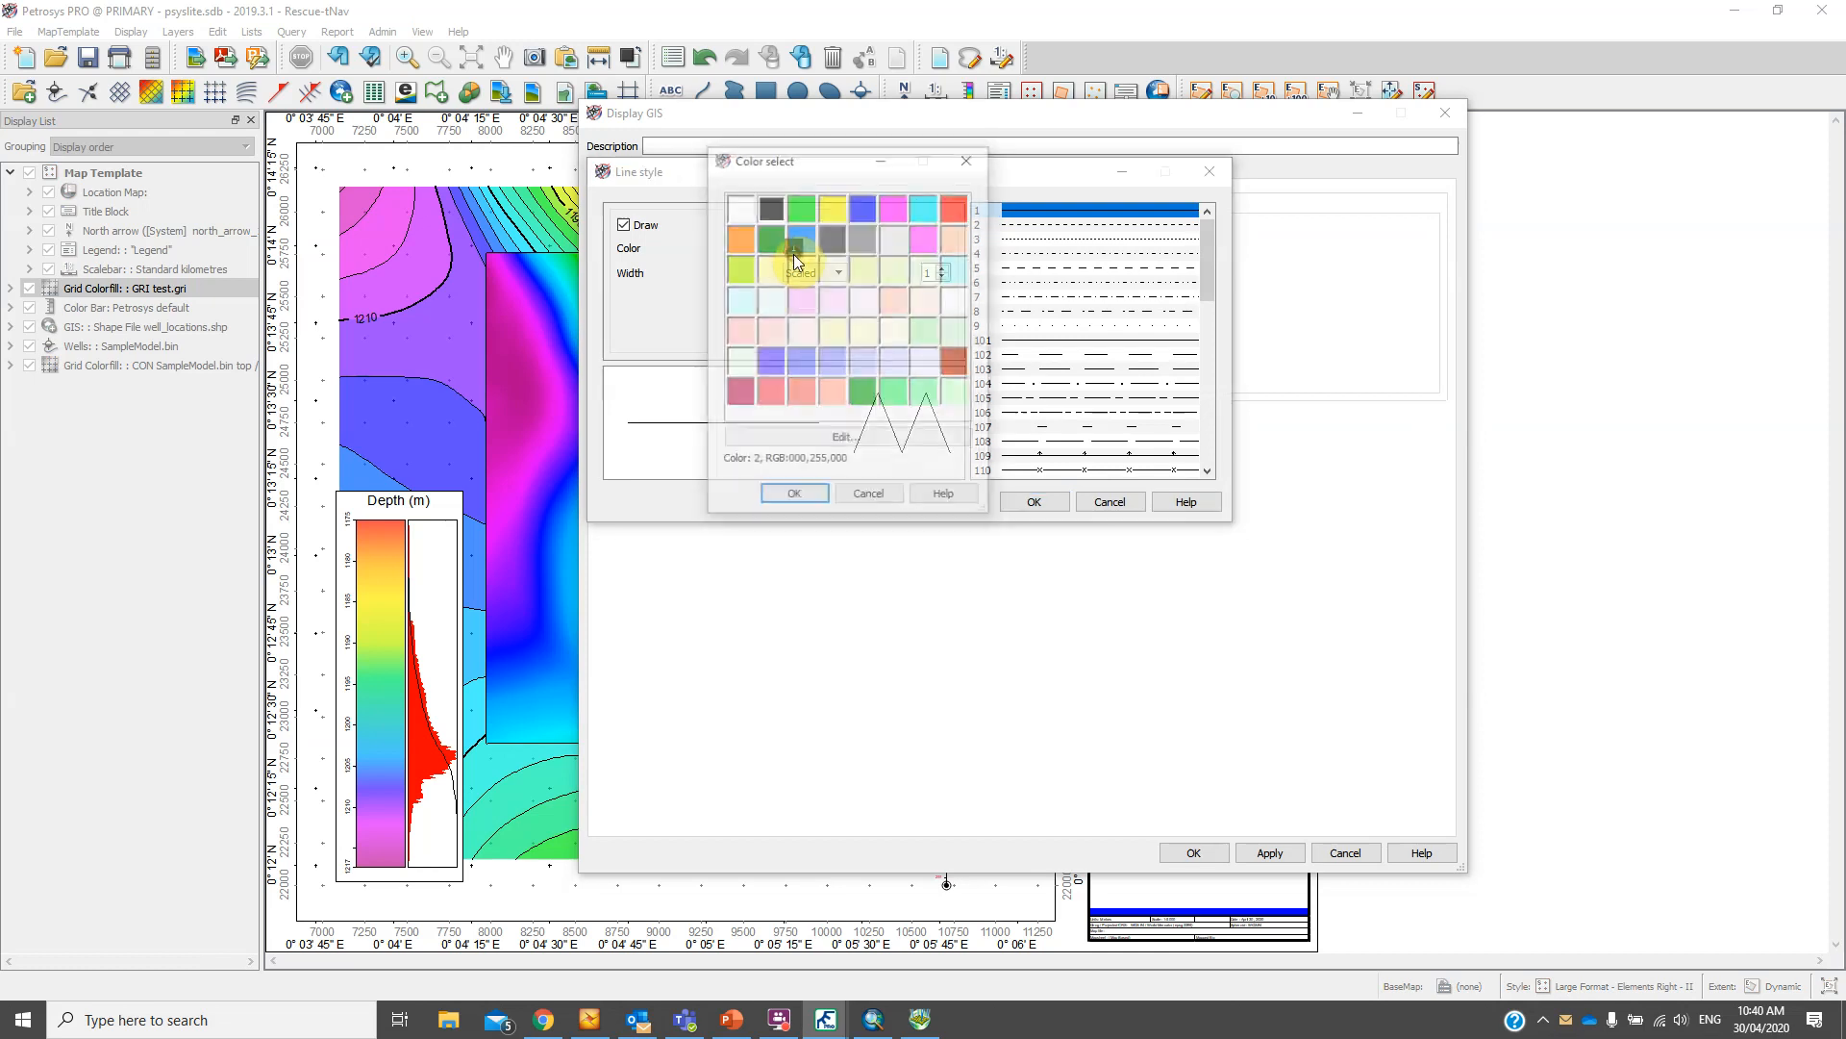
pyautogui.click(952, 209)
pyautogui.click(945, 268)
pyautogui.click(1034, 501)
pyautogui.click(1191, 853)
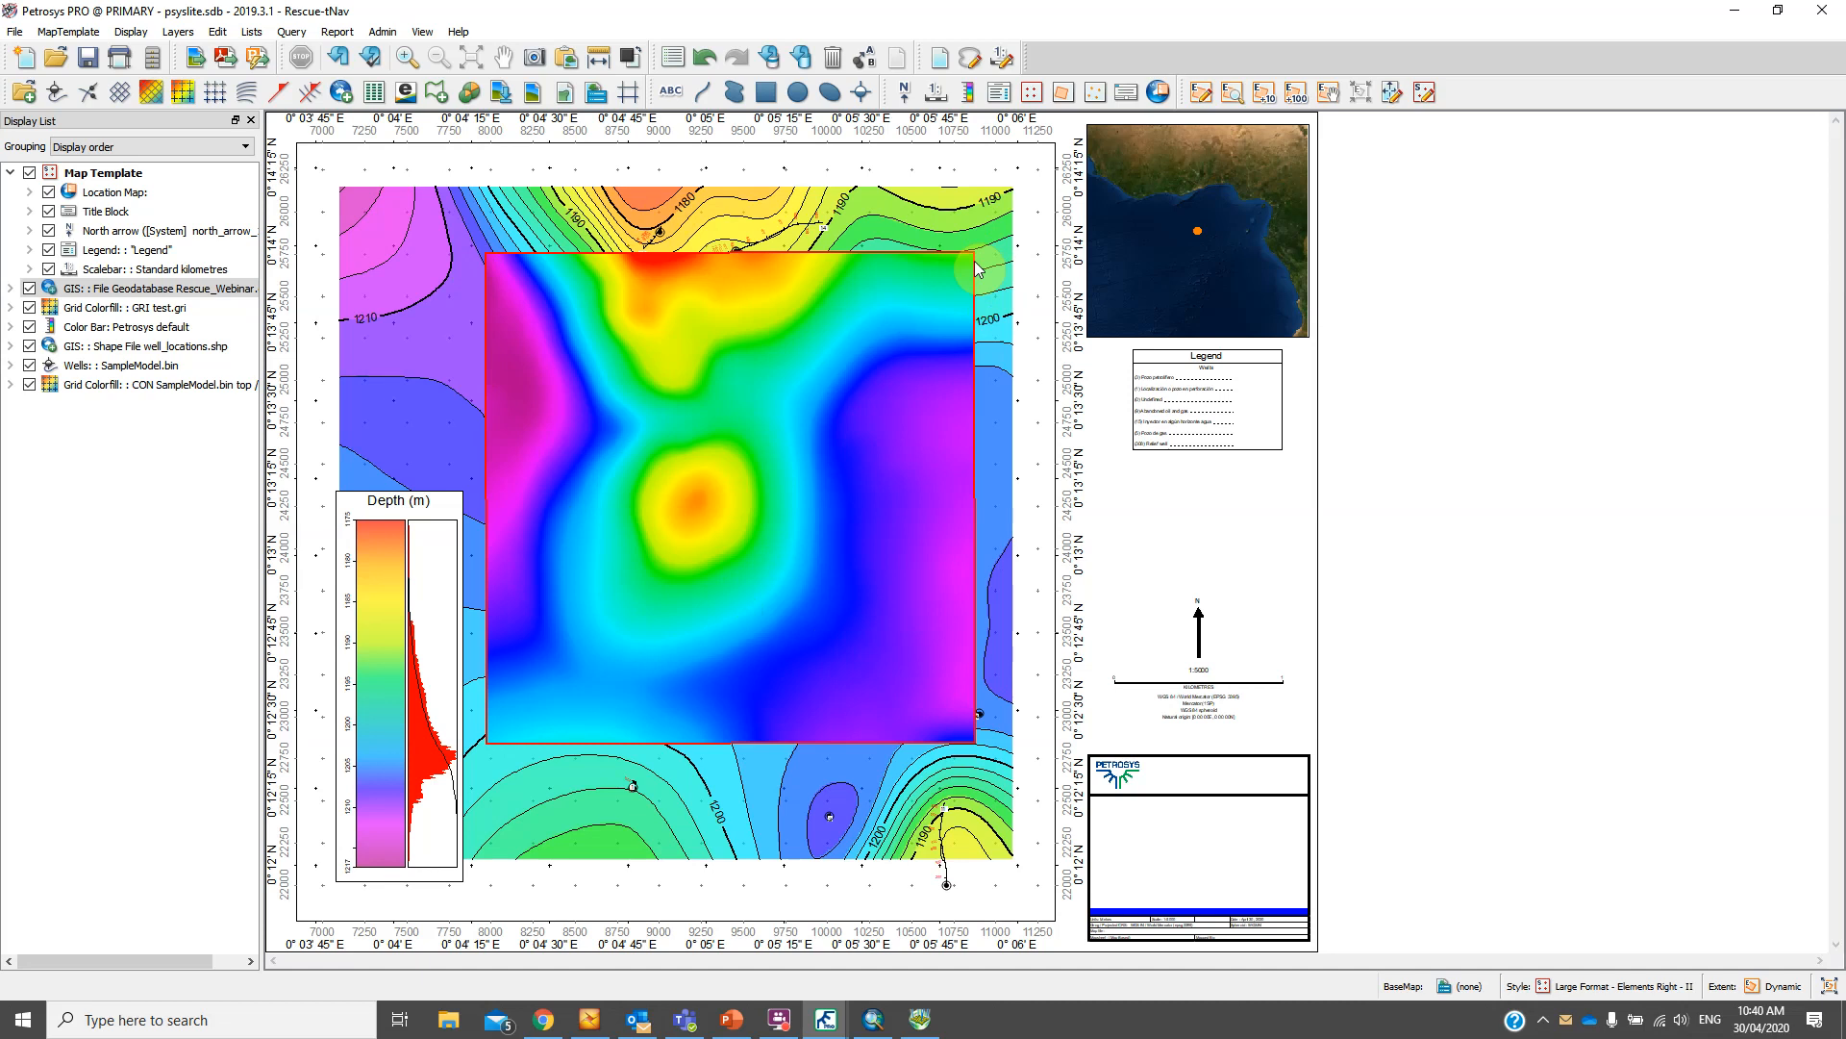
# Switch to Surface Modeling and open the Well Tie task that ties SampleModel.bin grid values to various input data
pyautogui.click(819, 1021)
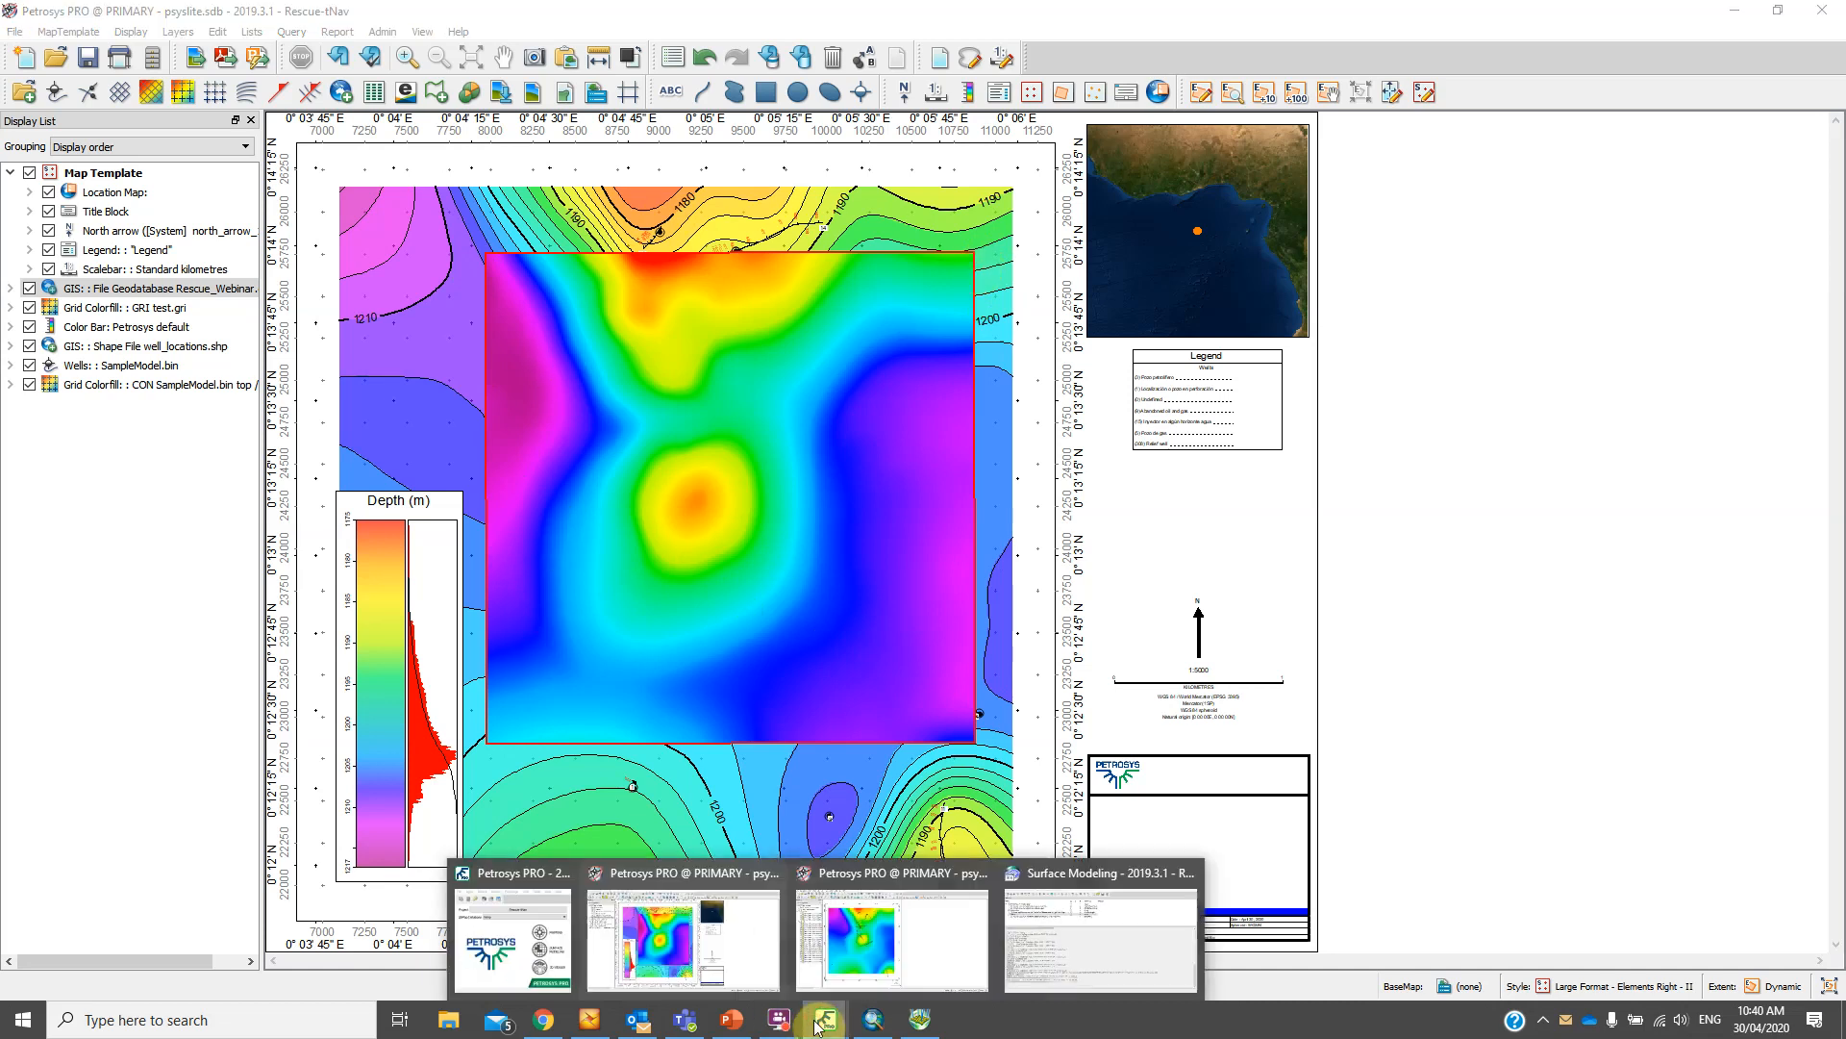
pyautogui.click(1029, 941)
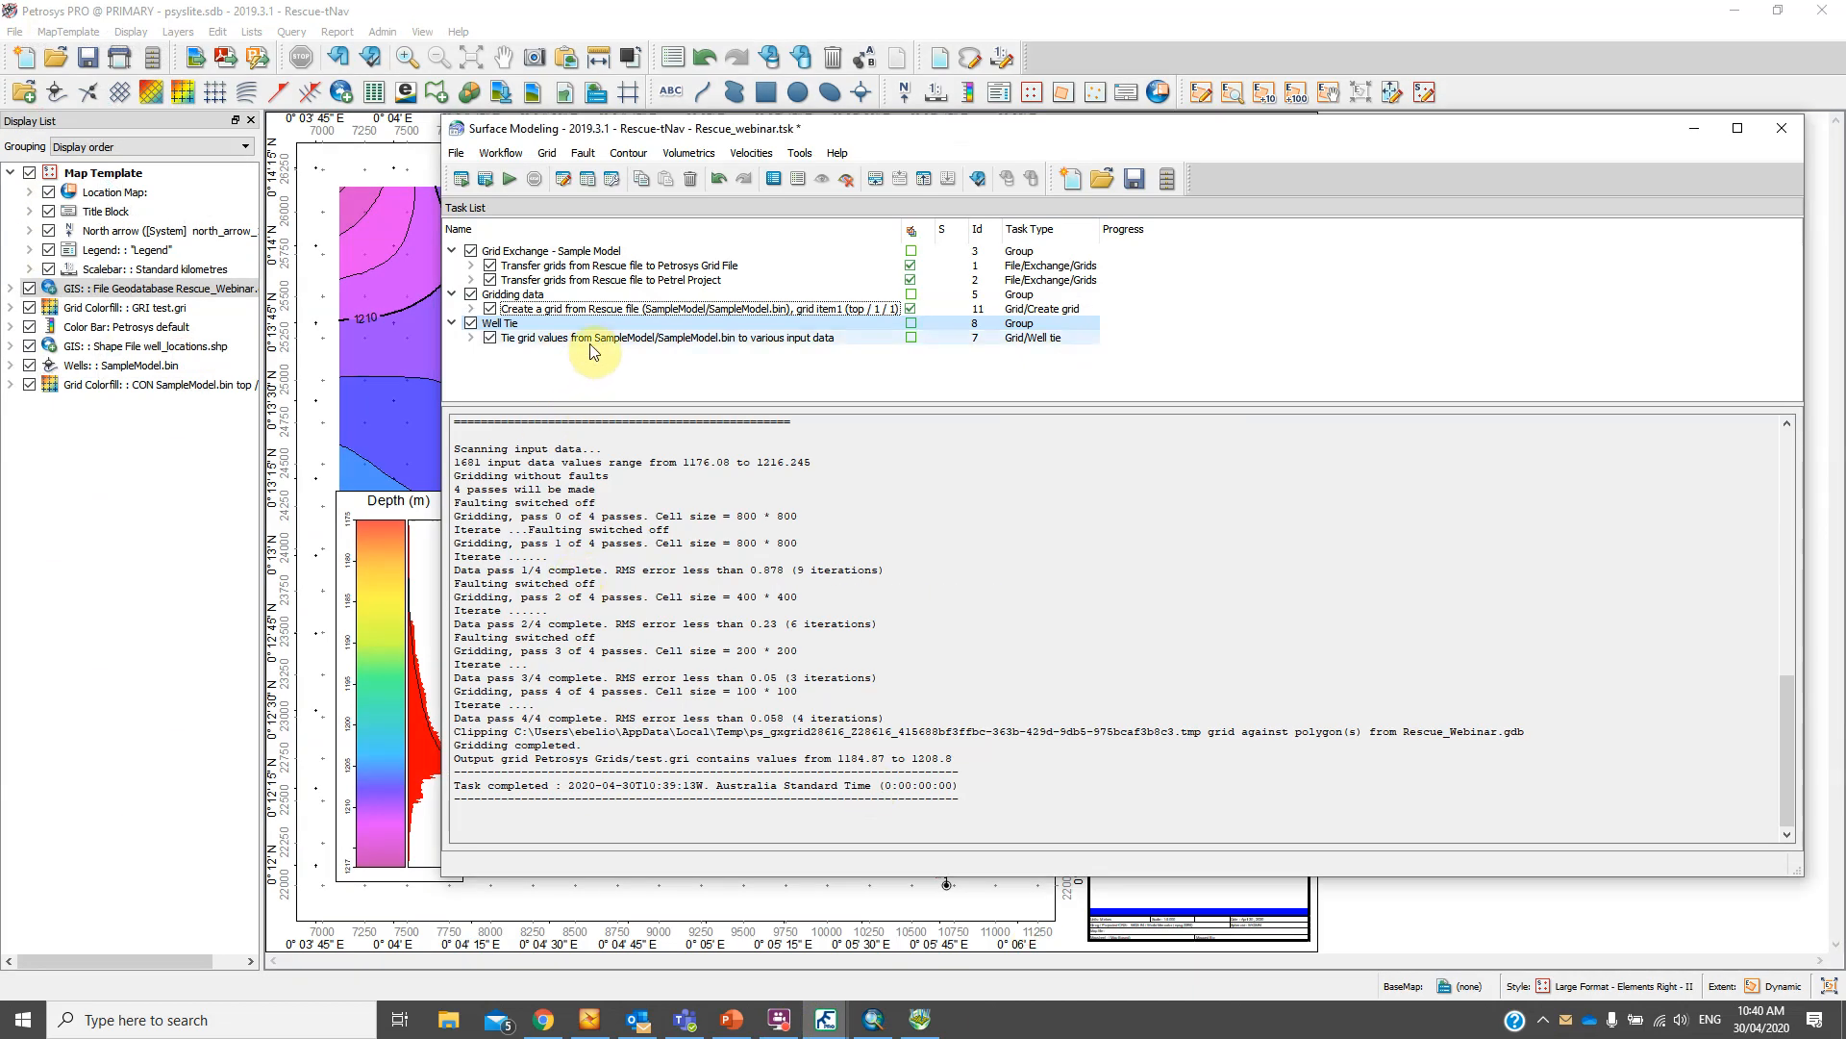
pyautogui.click(602, 337)
pyautogui.doubleClick(602, 337)
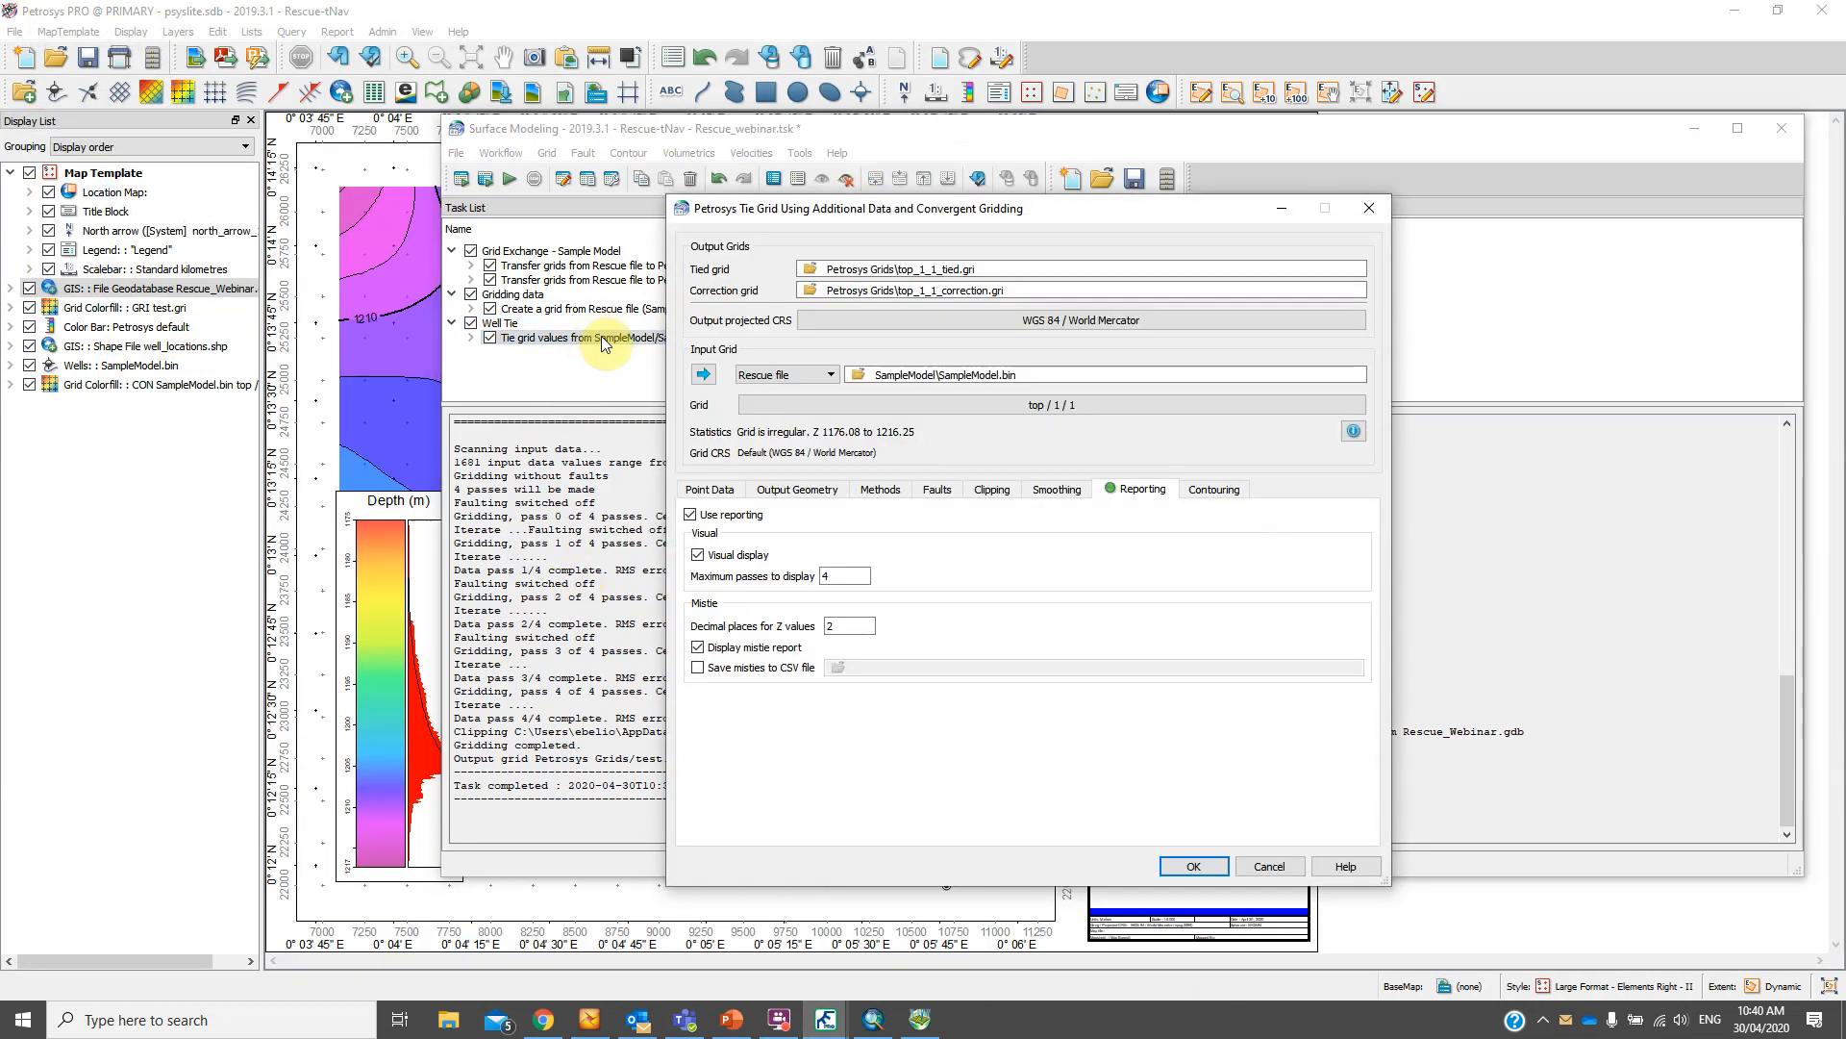
pyautogui.moveTo(870, 211); pyautogui.dragTo(585, 170)
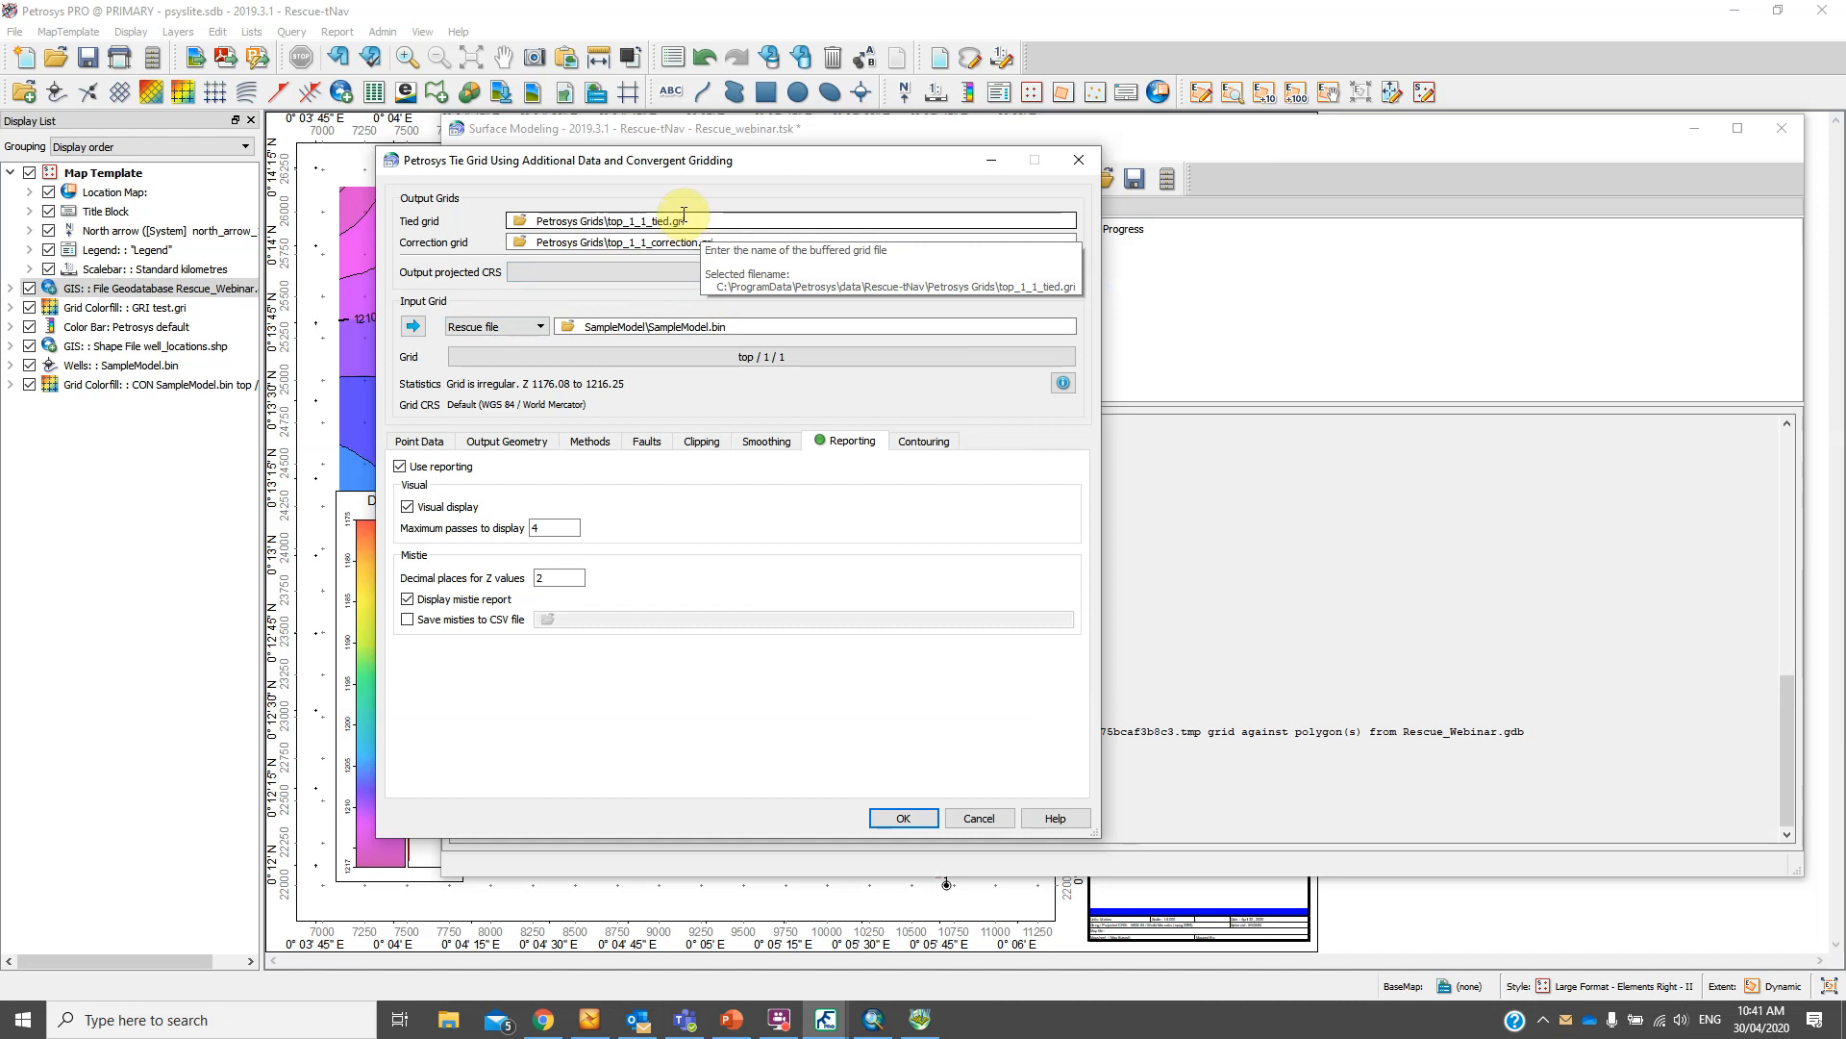
# Review the well tie task's Excel point data source and its reporting settings
pyautogui.click(436, 444)
pyautogui.click(448, 471)
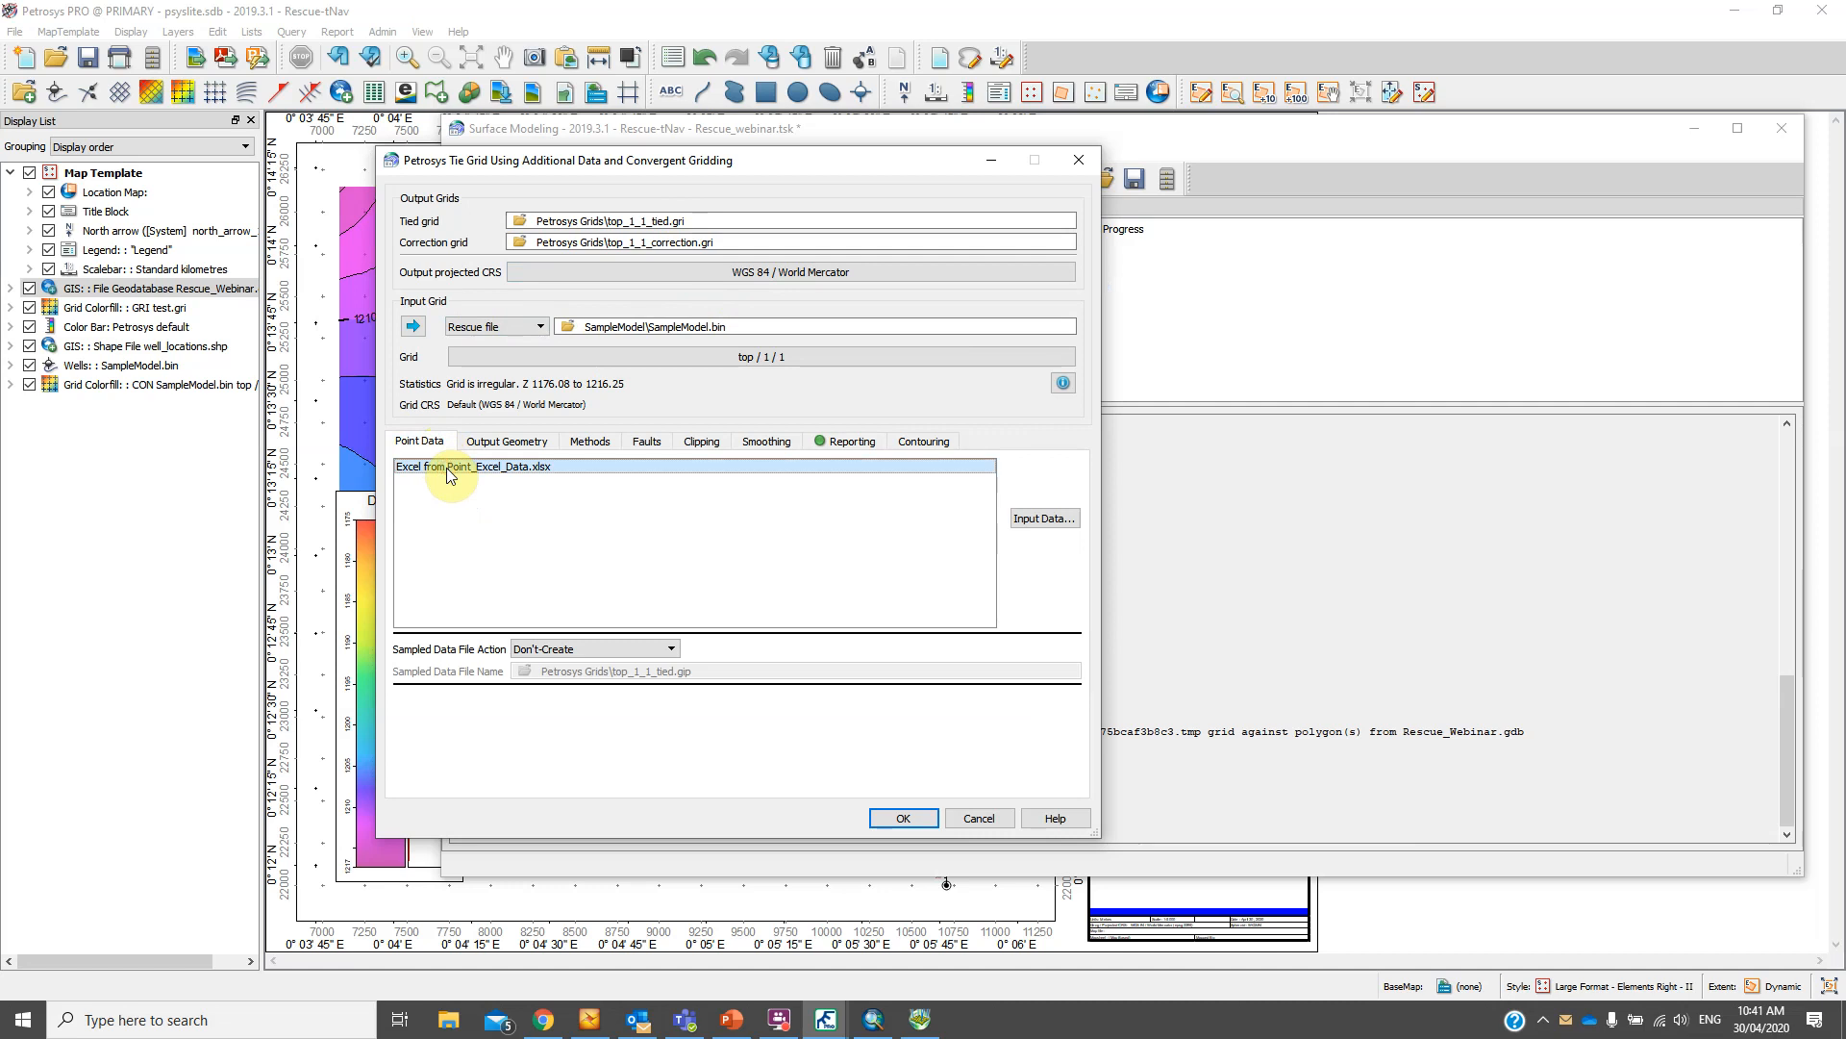
pyautogui.doubleClick(446, 467)
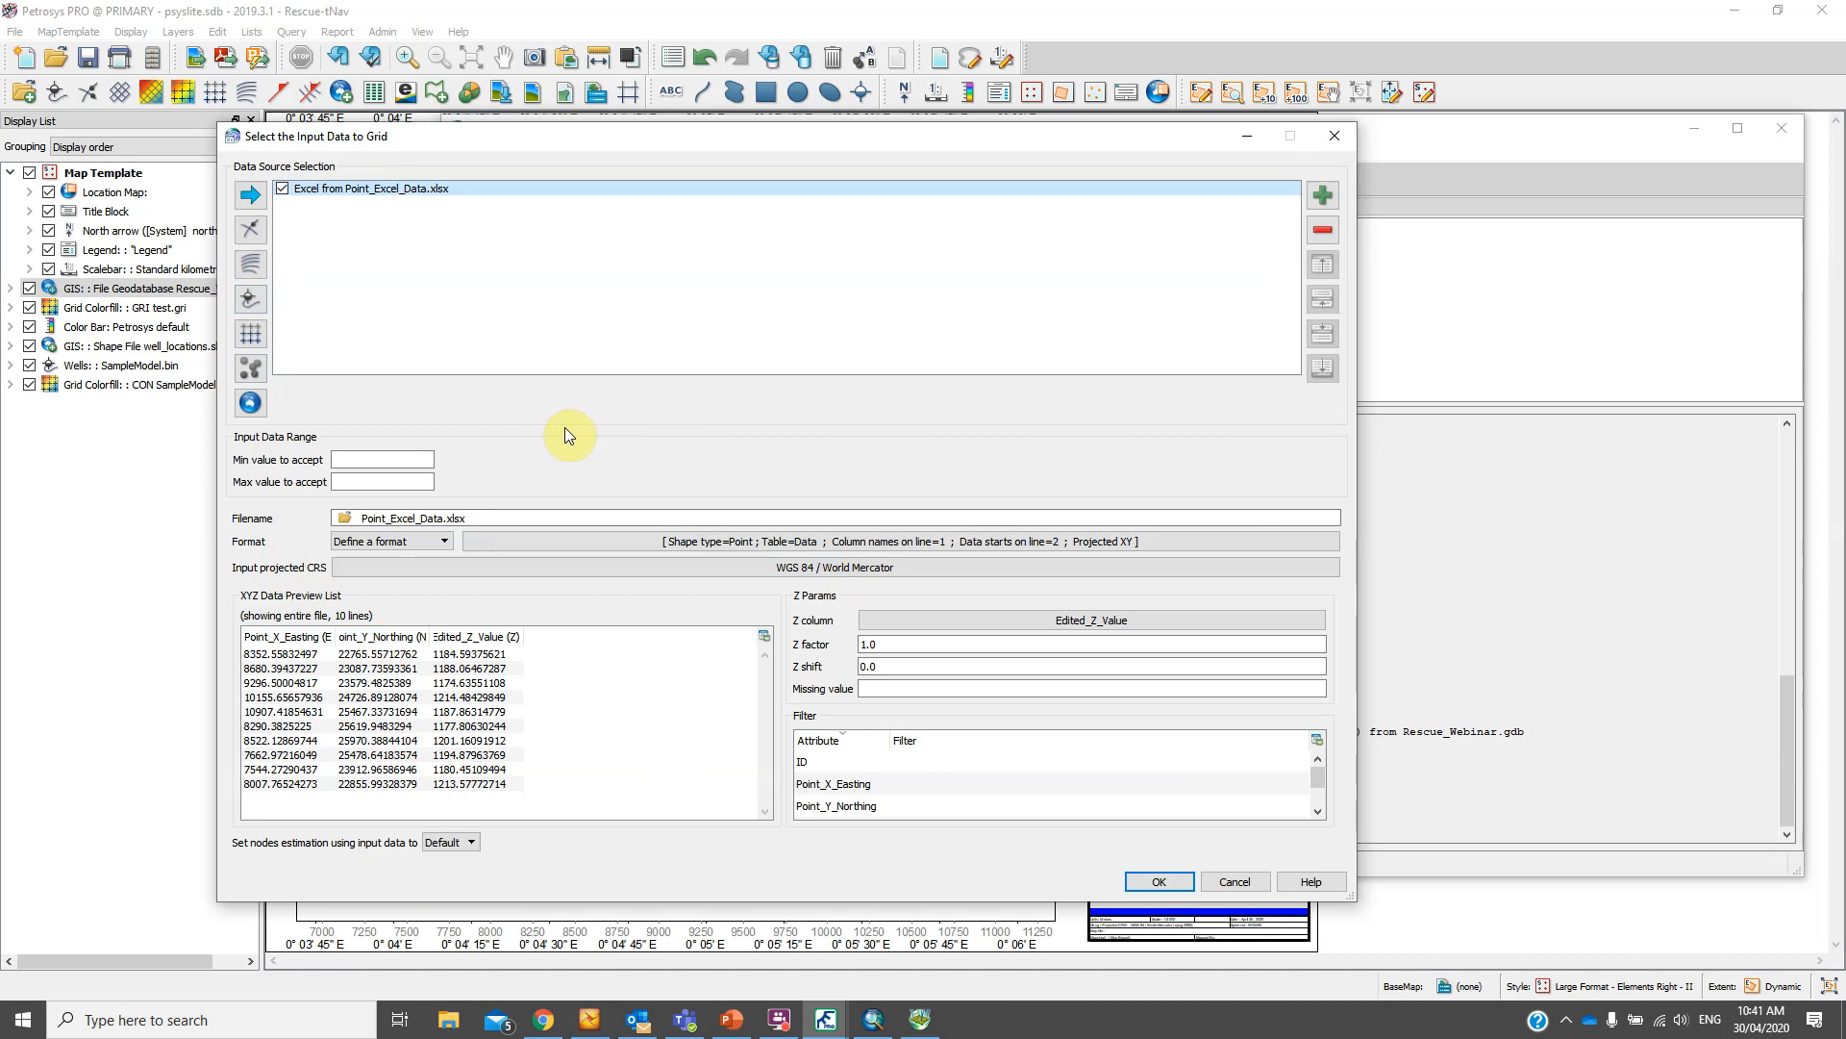
pyautogui.click(1219, 880)
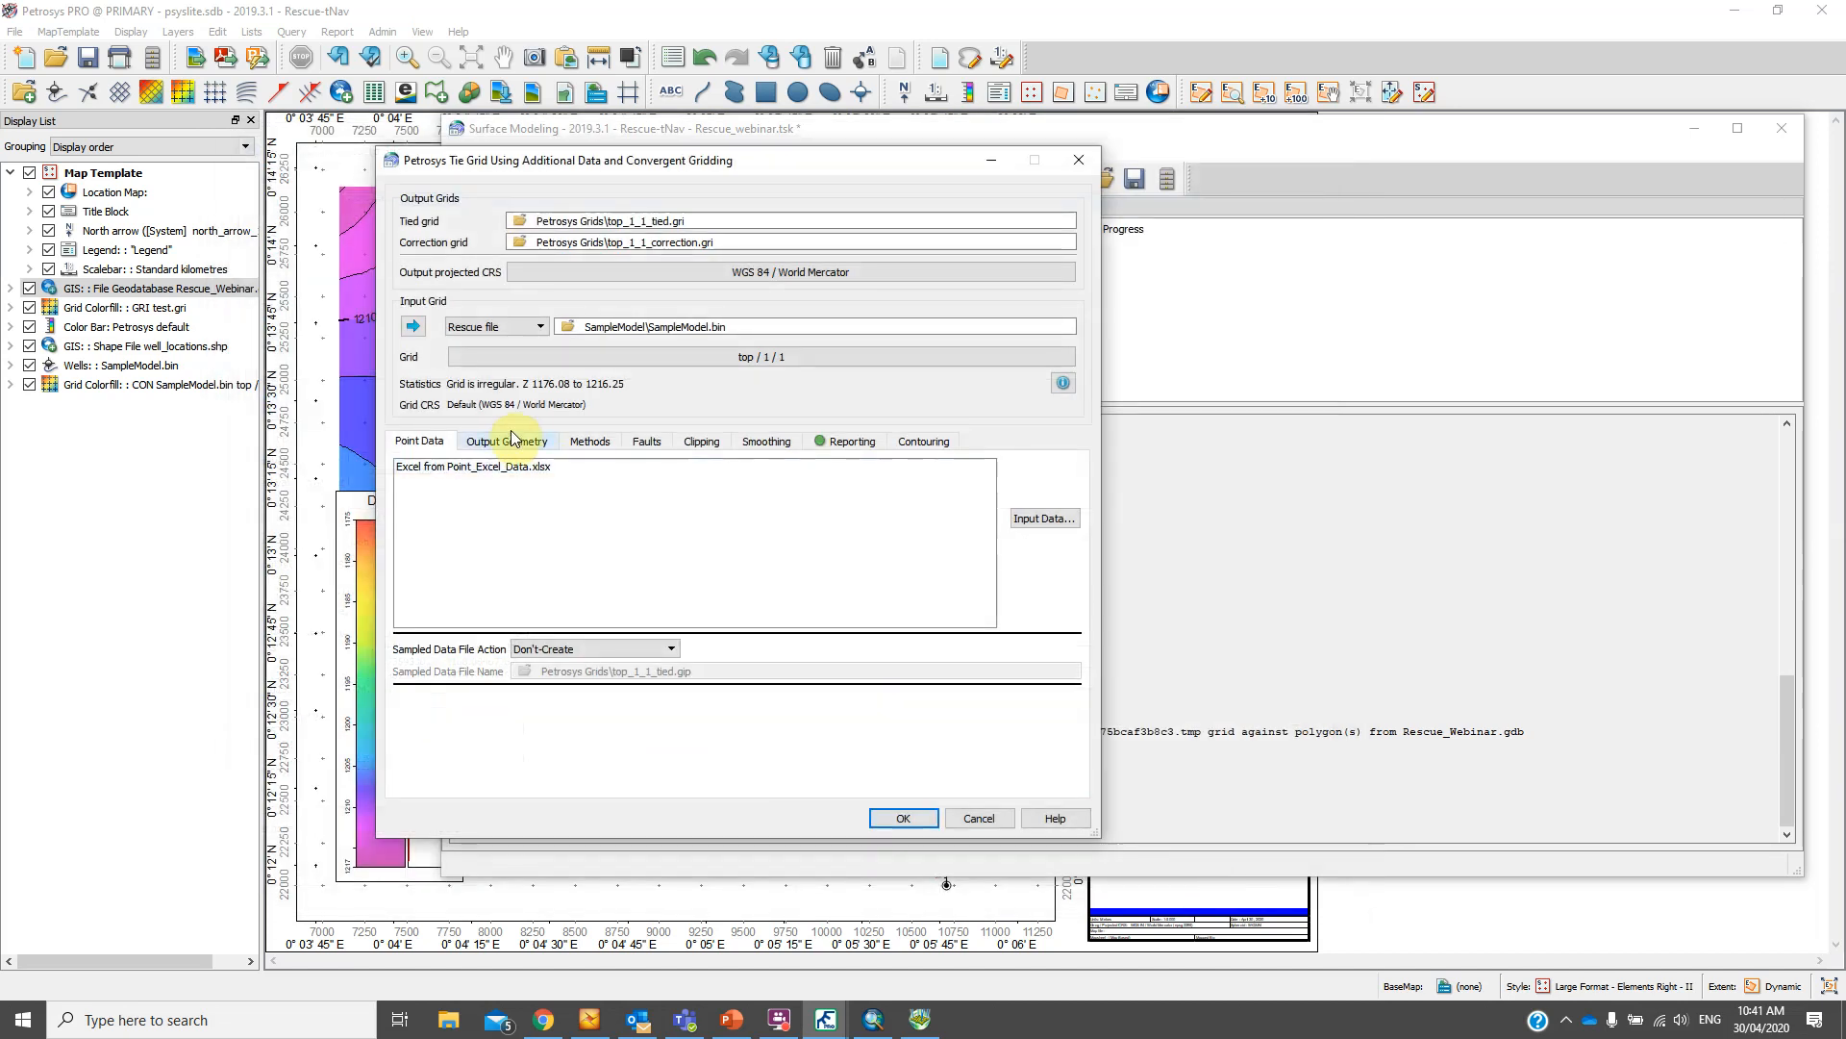
pyautogui.click(497, 466)
pyautogui.click(814, 444)
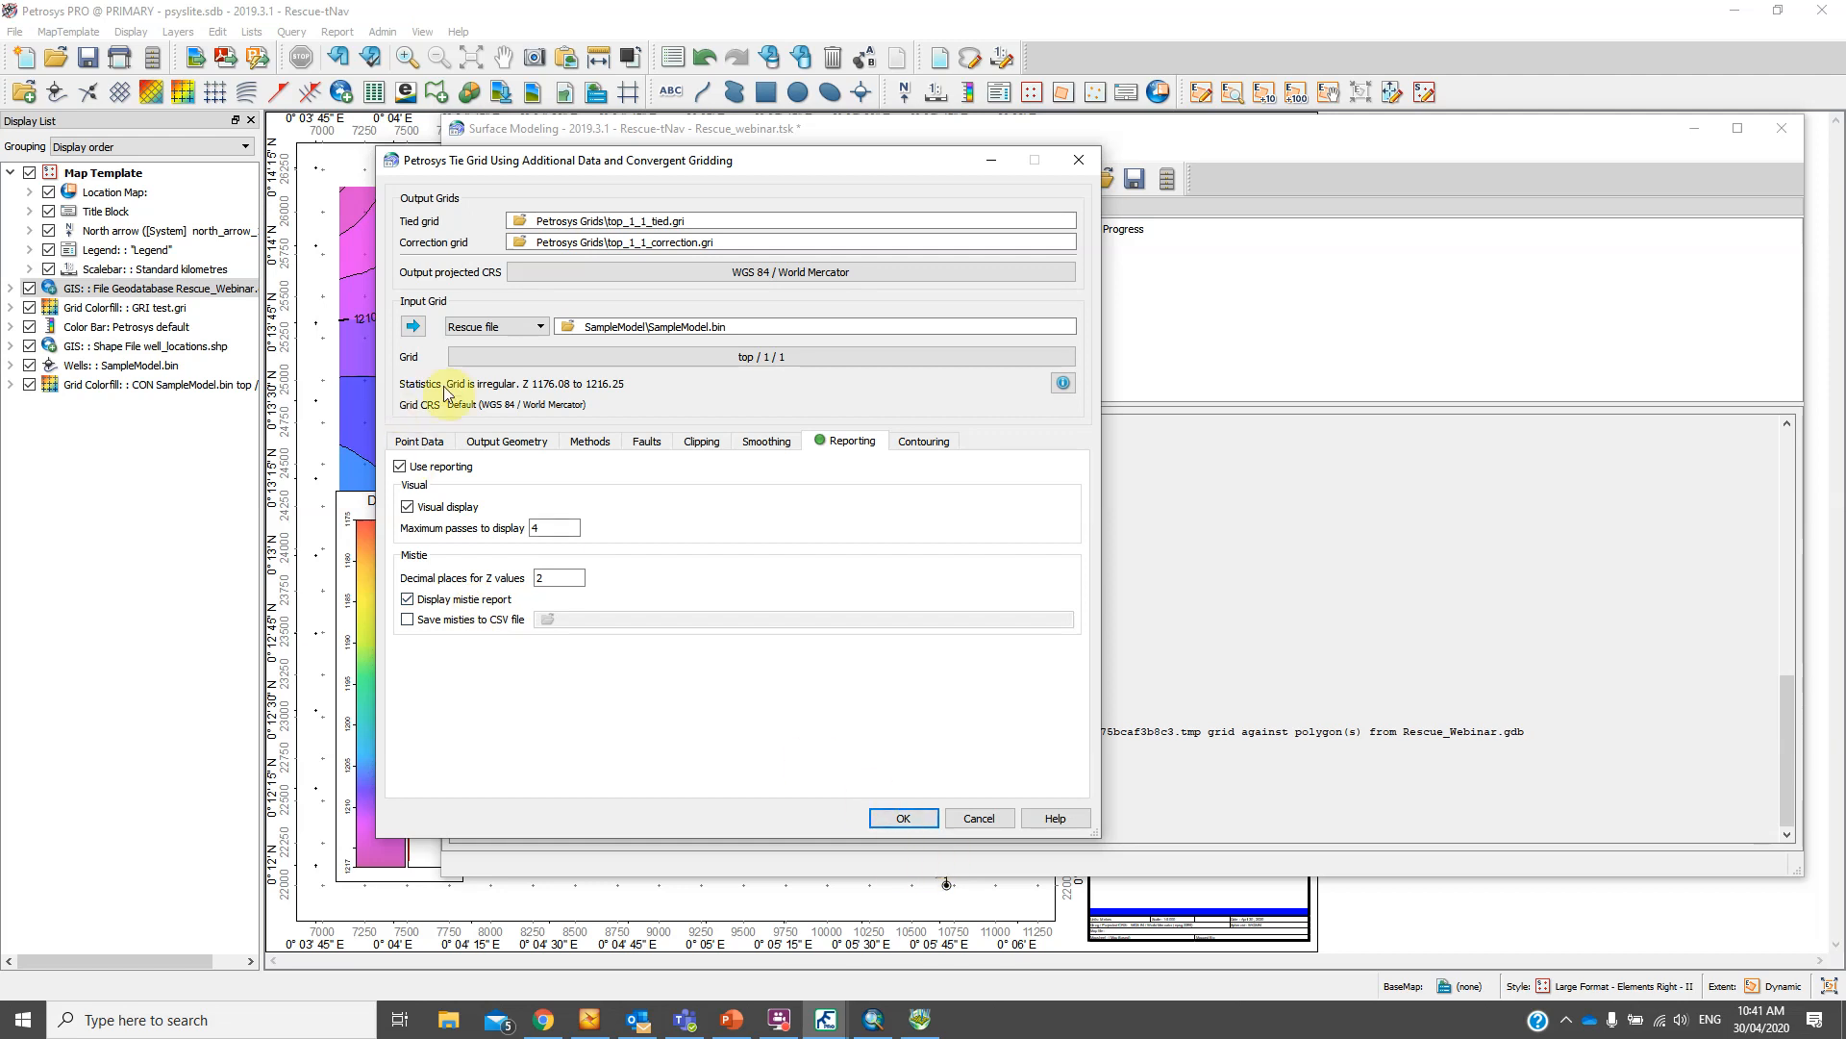
# Accept the tie settings, run the grid tie task, and close its mistie report and gridding display
pyautogui.click(887, 819)
pyautogui.click(956, 486)
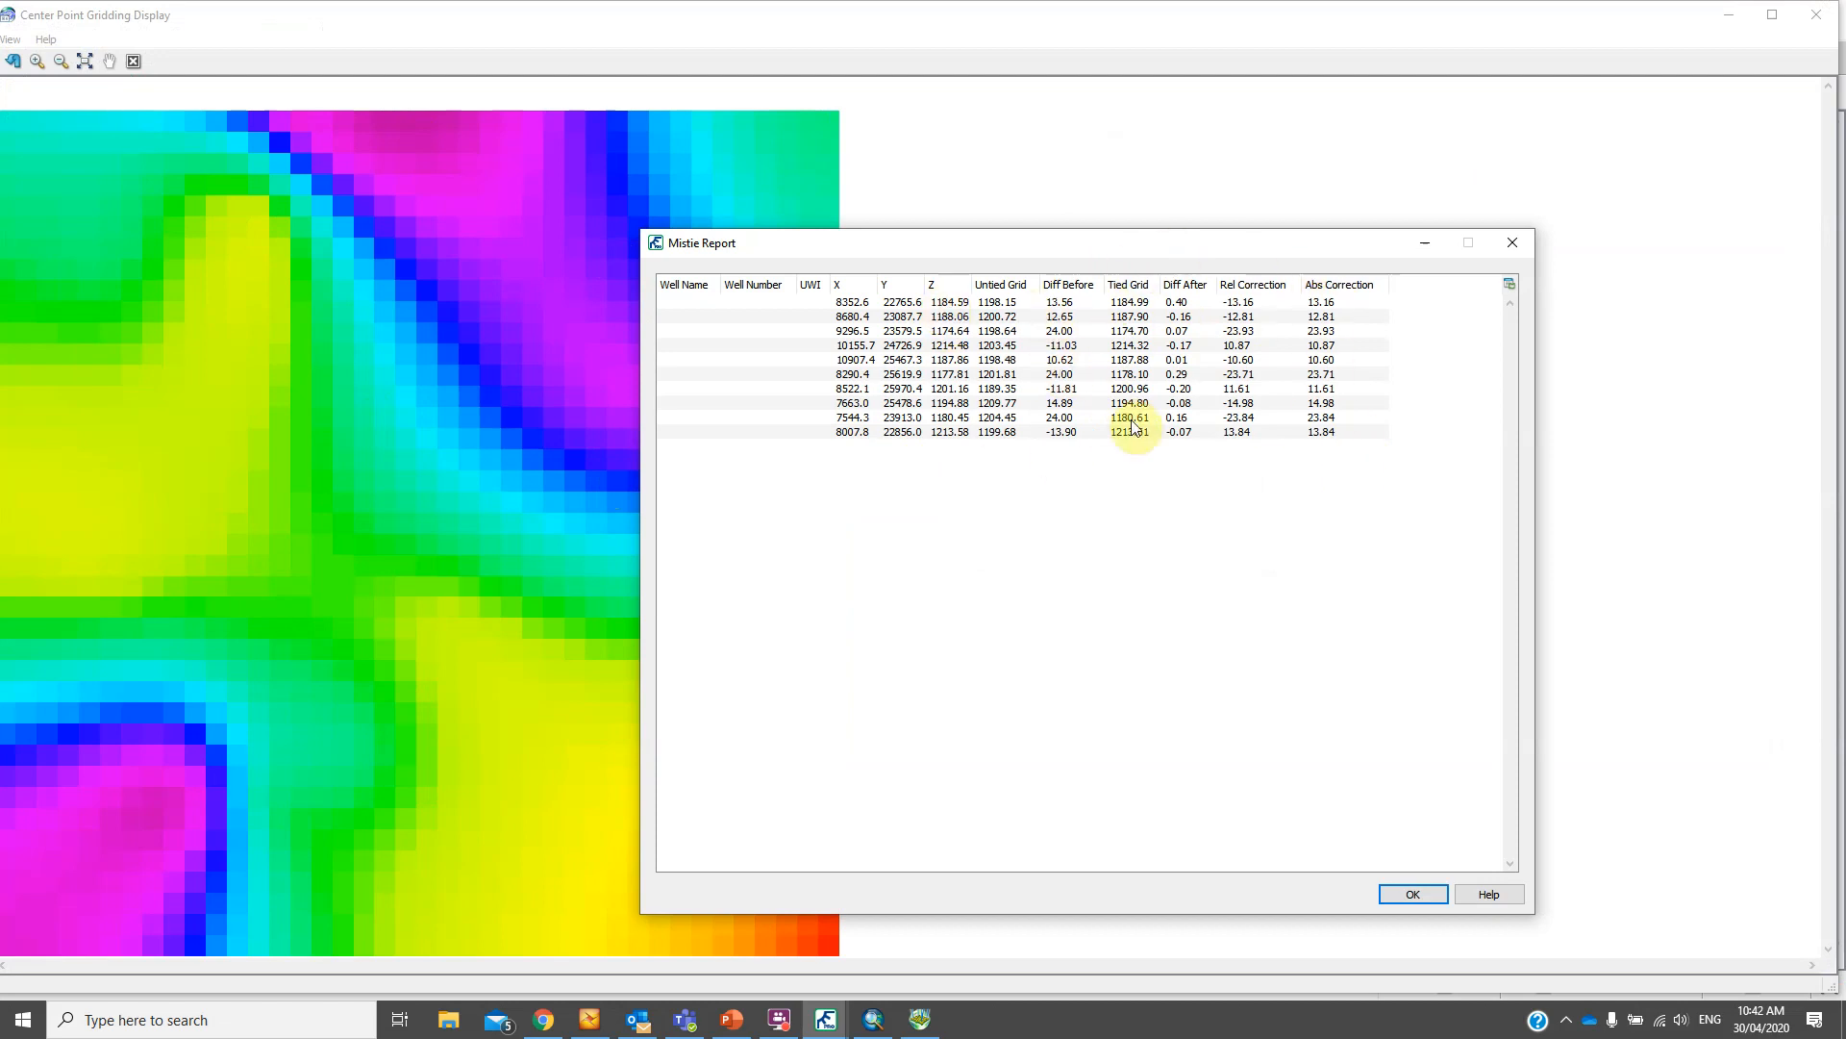
pyautogui.click(1408, 900)
pyautogui.click(1817, 15)
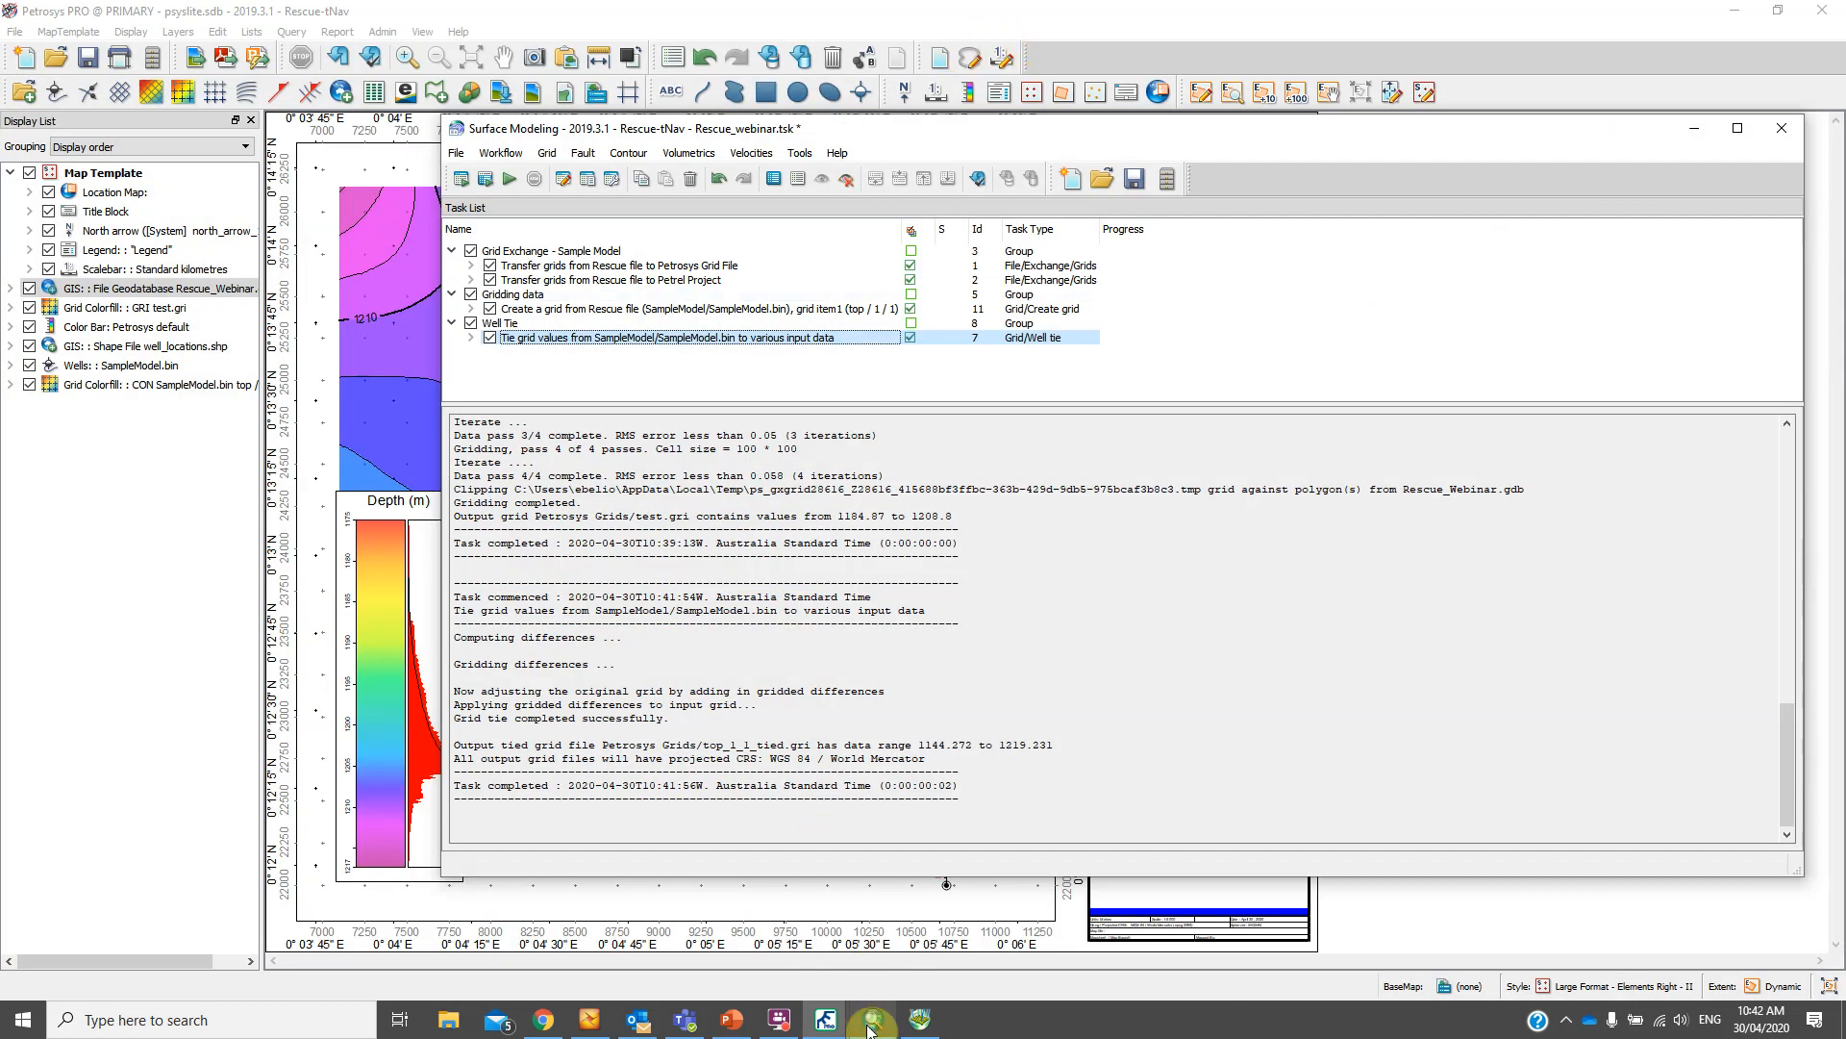
# Switch to the 3D Viewer and change the well_locations point data display's source to the Excel file Point_Excel_Data.xlsx
pyautogui.moveTo(868, 1027)
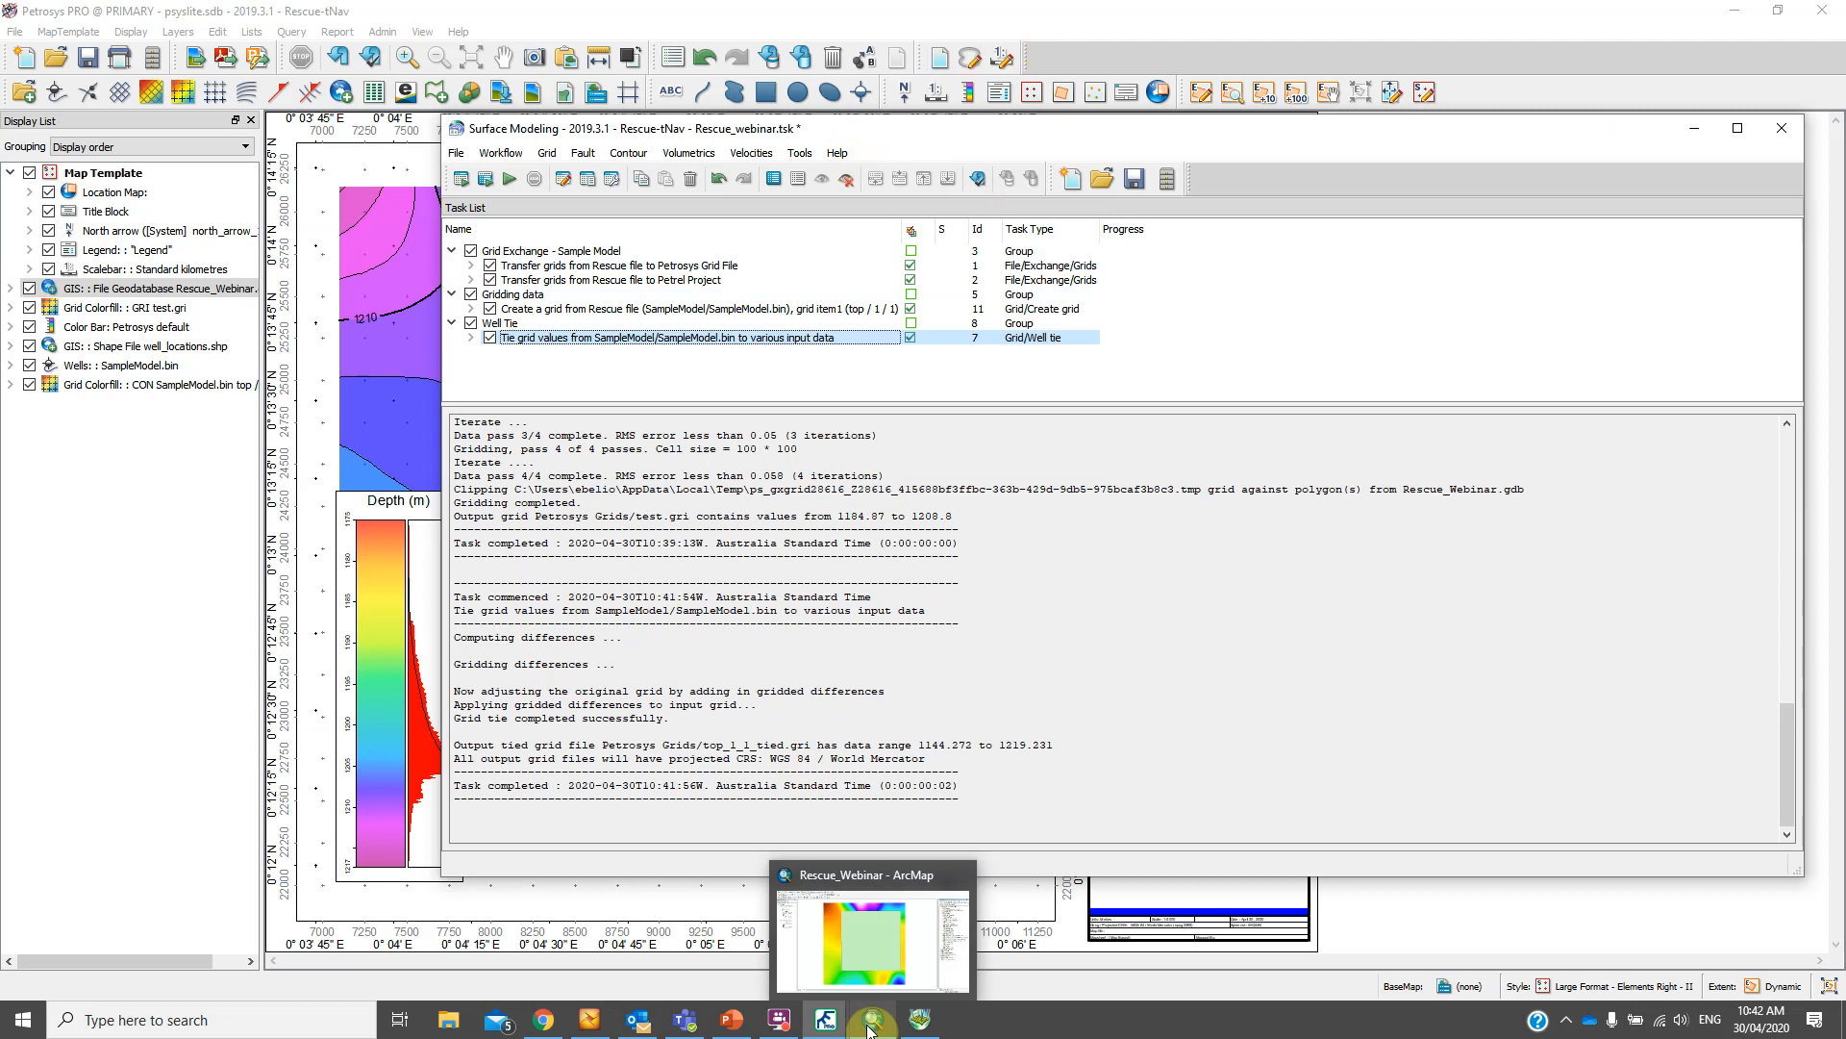
pyautogui.click(923, 1021)
pyautogui.click(192, 197)
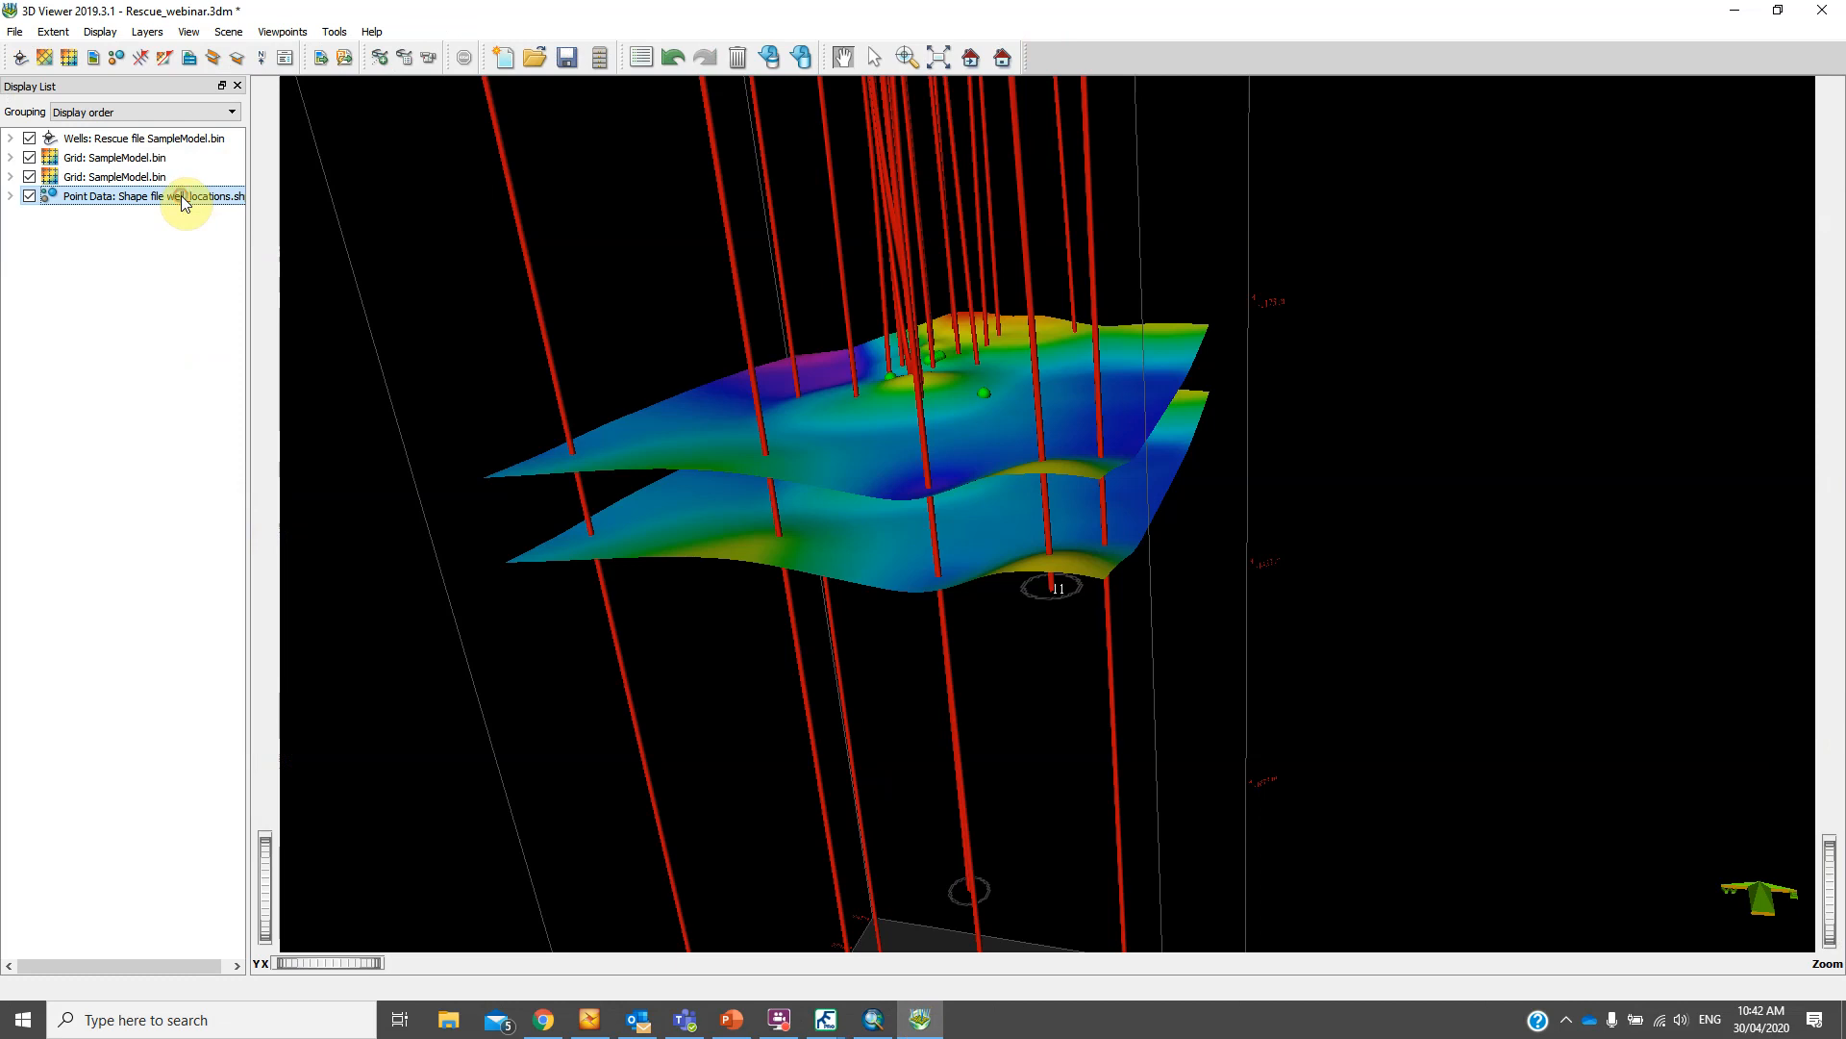
pyautogui.doubleClick(186, 198)
pyautogui.click(494, 290)
pyautogui.click(450, 317)
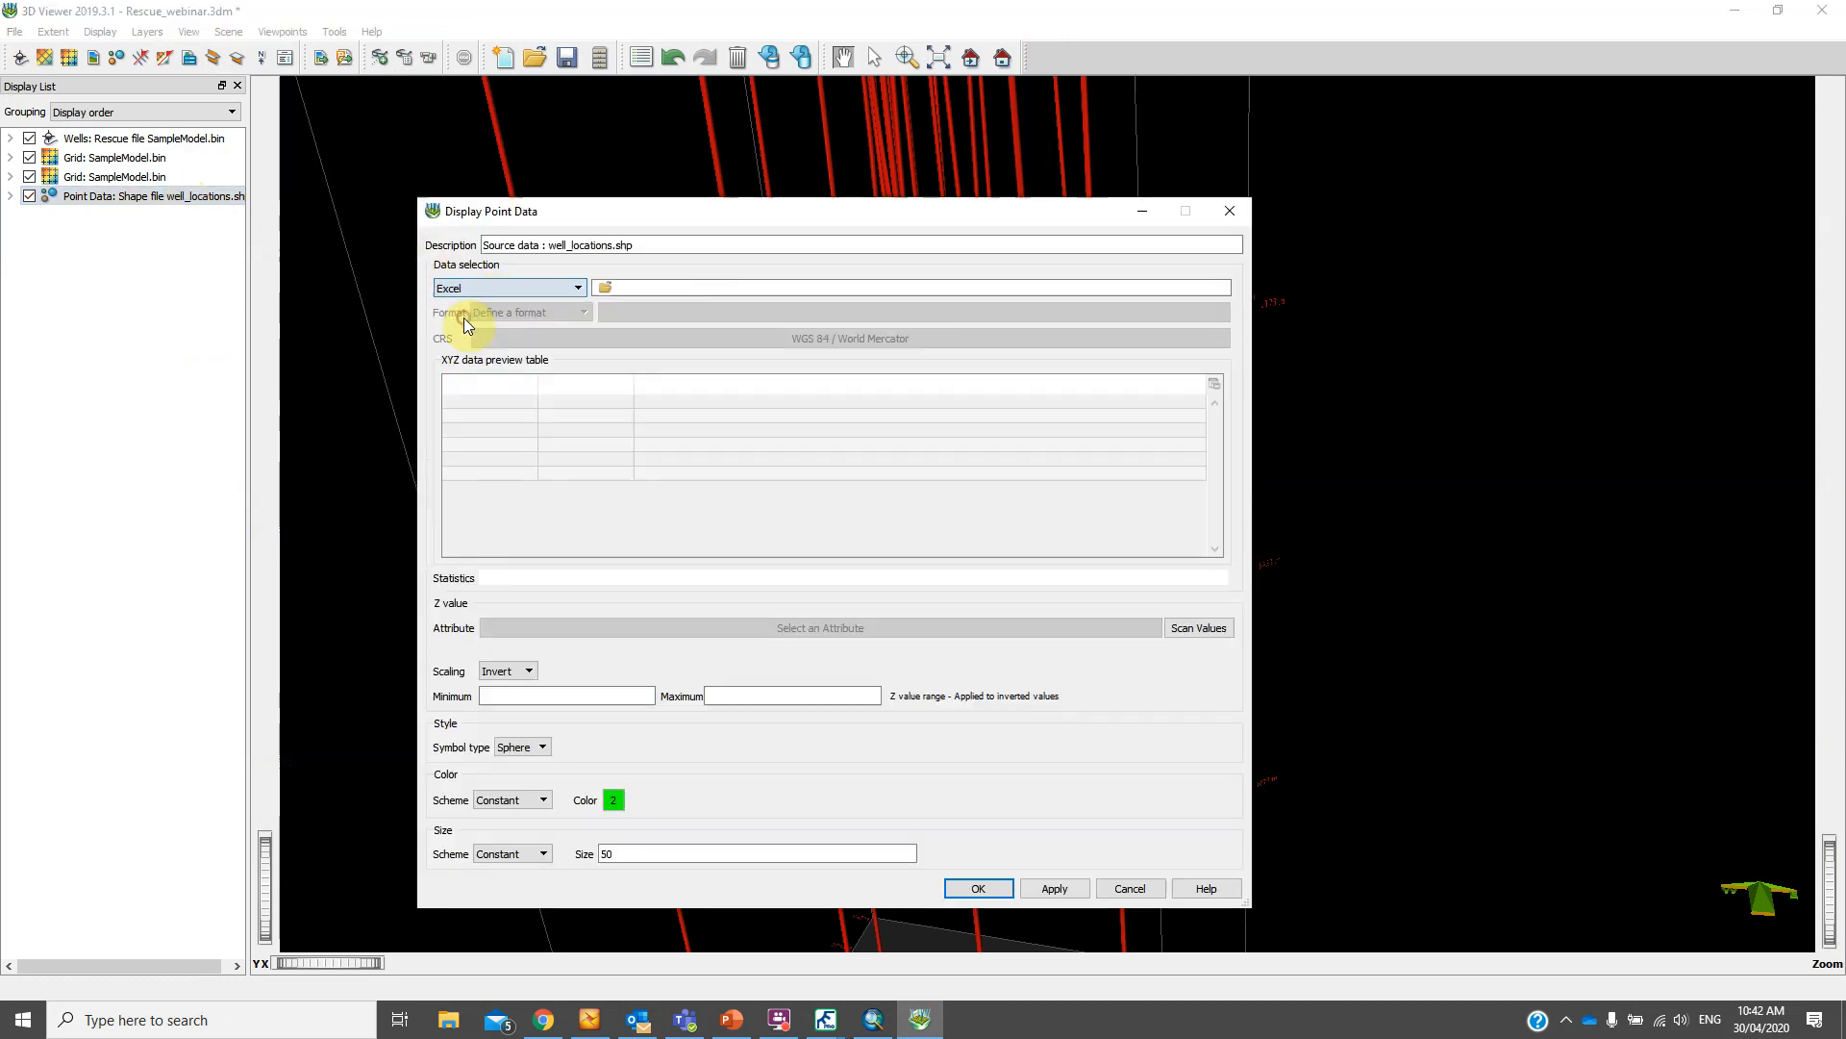
pyautogui.click(602, 287)
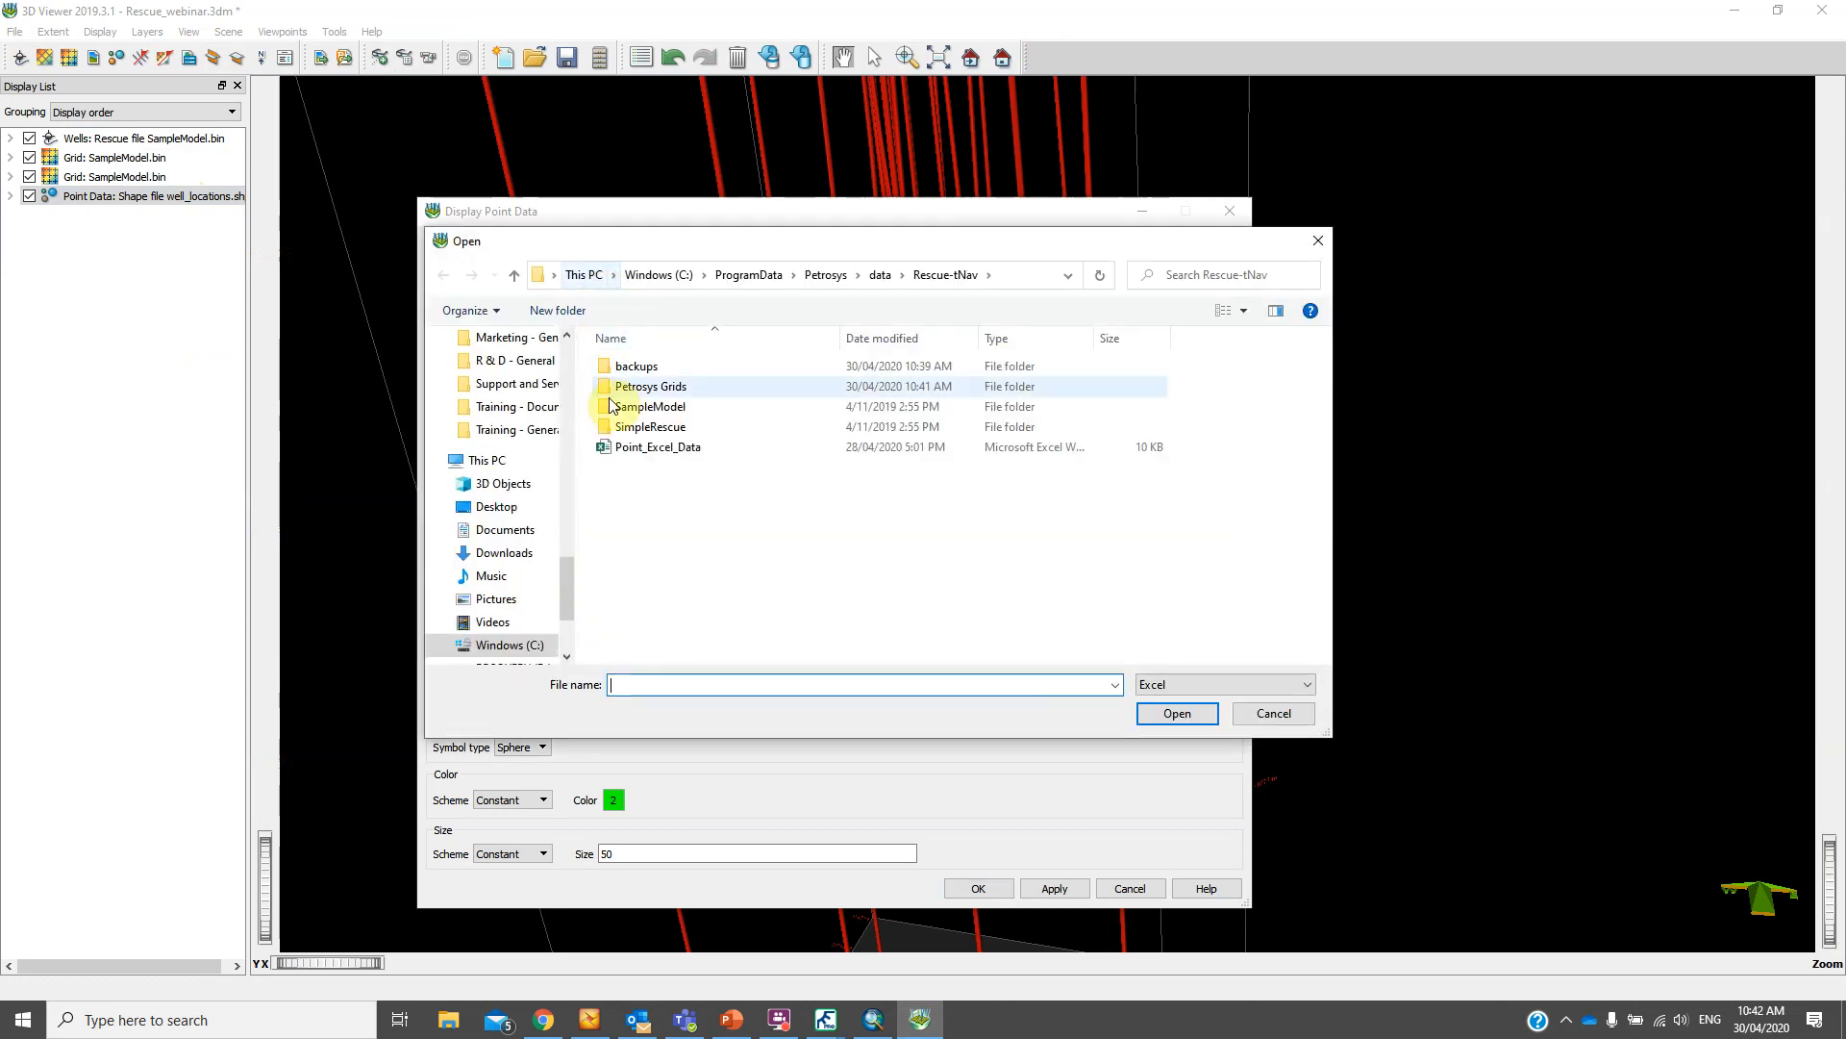
pyautogui.doubleClick(631, 449)
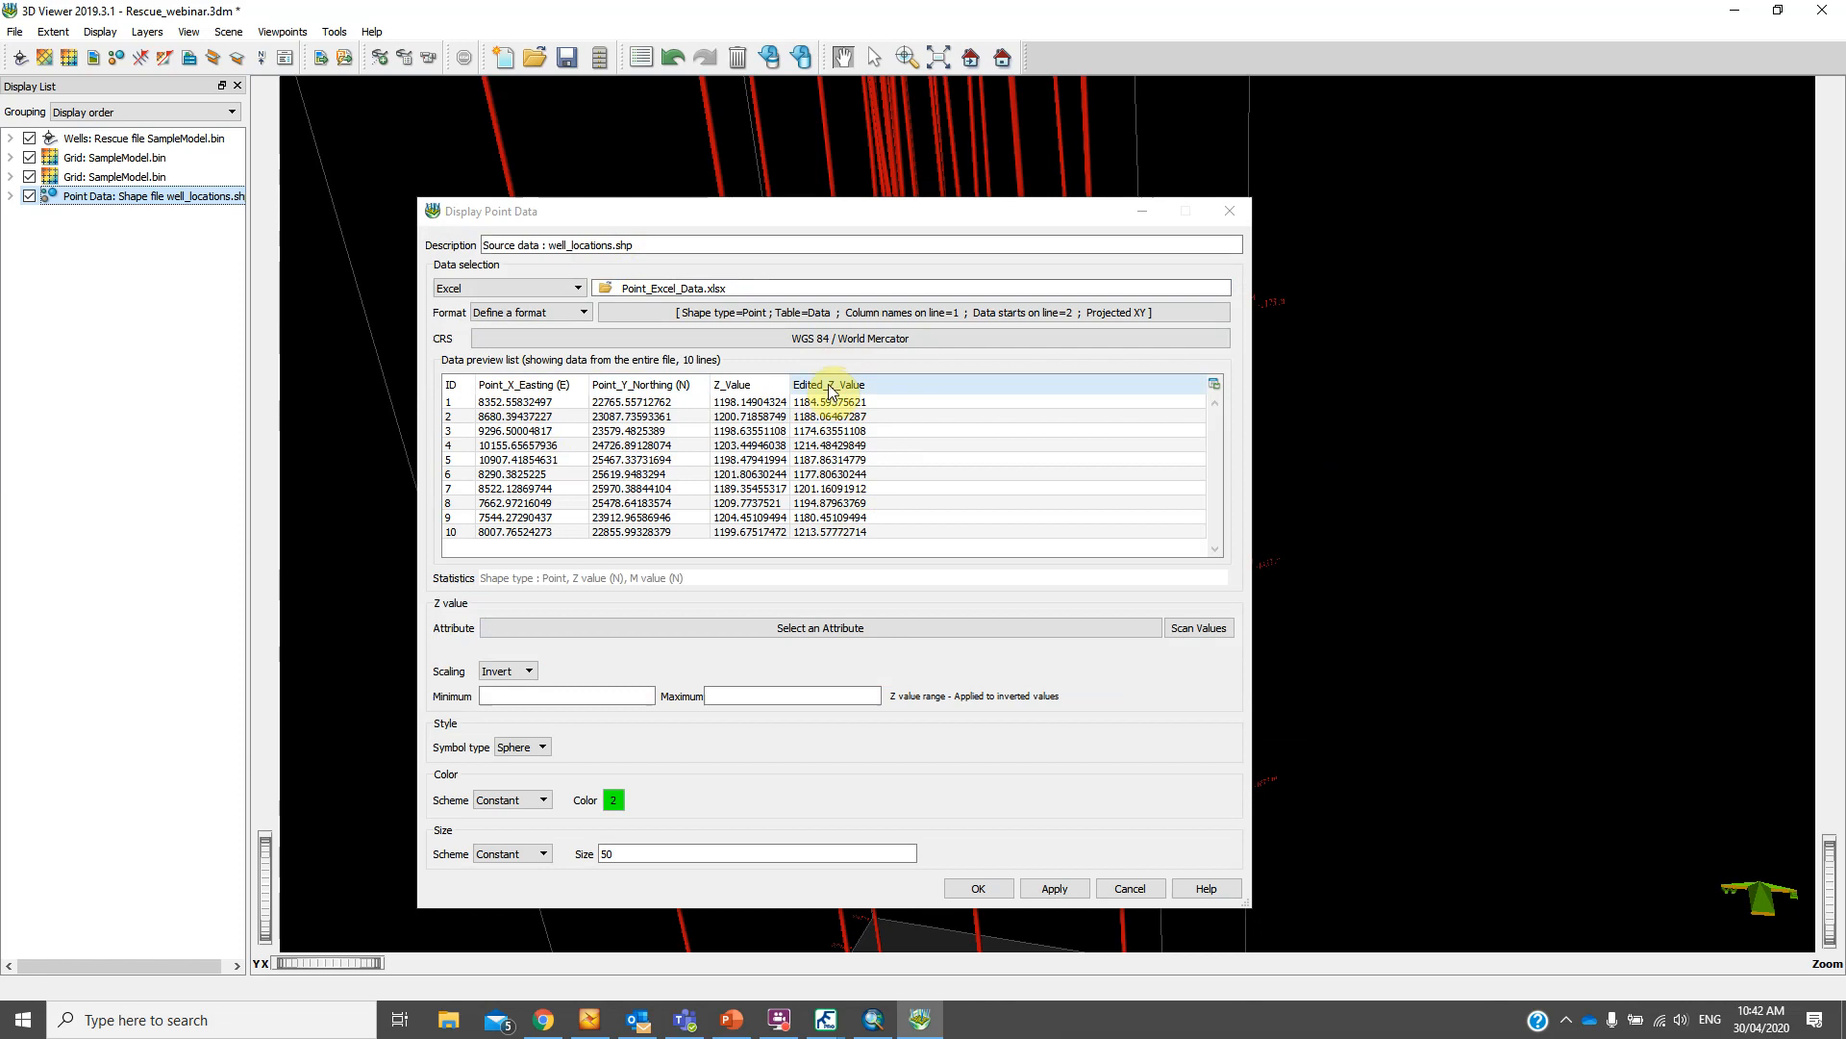
# Define the Excel point format with Edited_Z_Value as the Z column and apply the point data to the 3D view
pyautogui.click(827, 313)
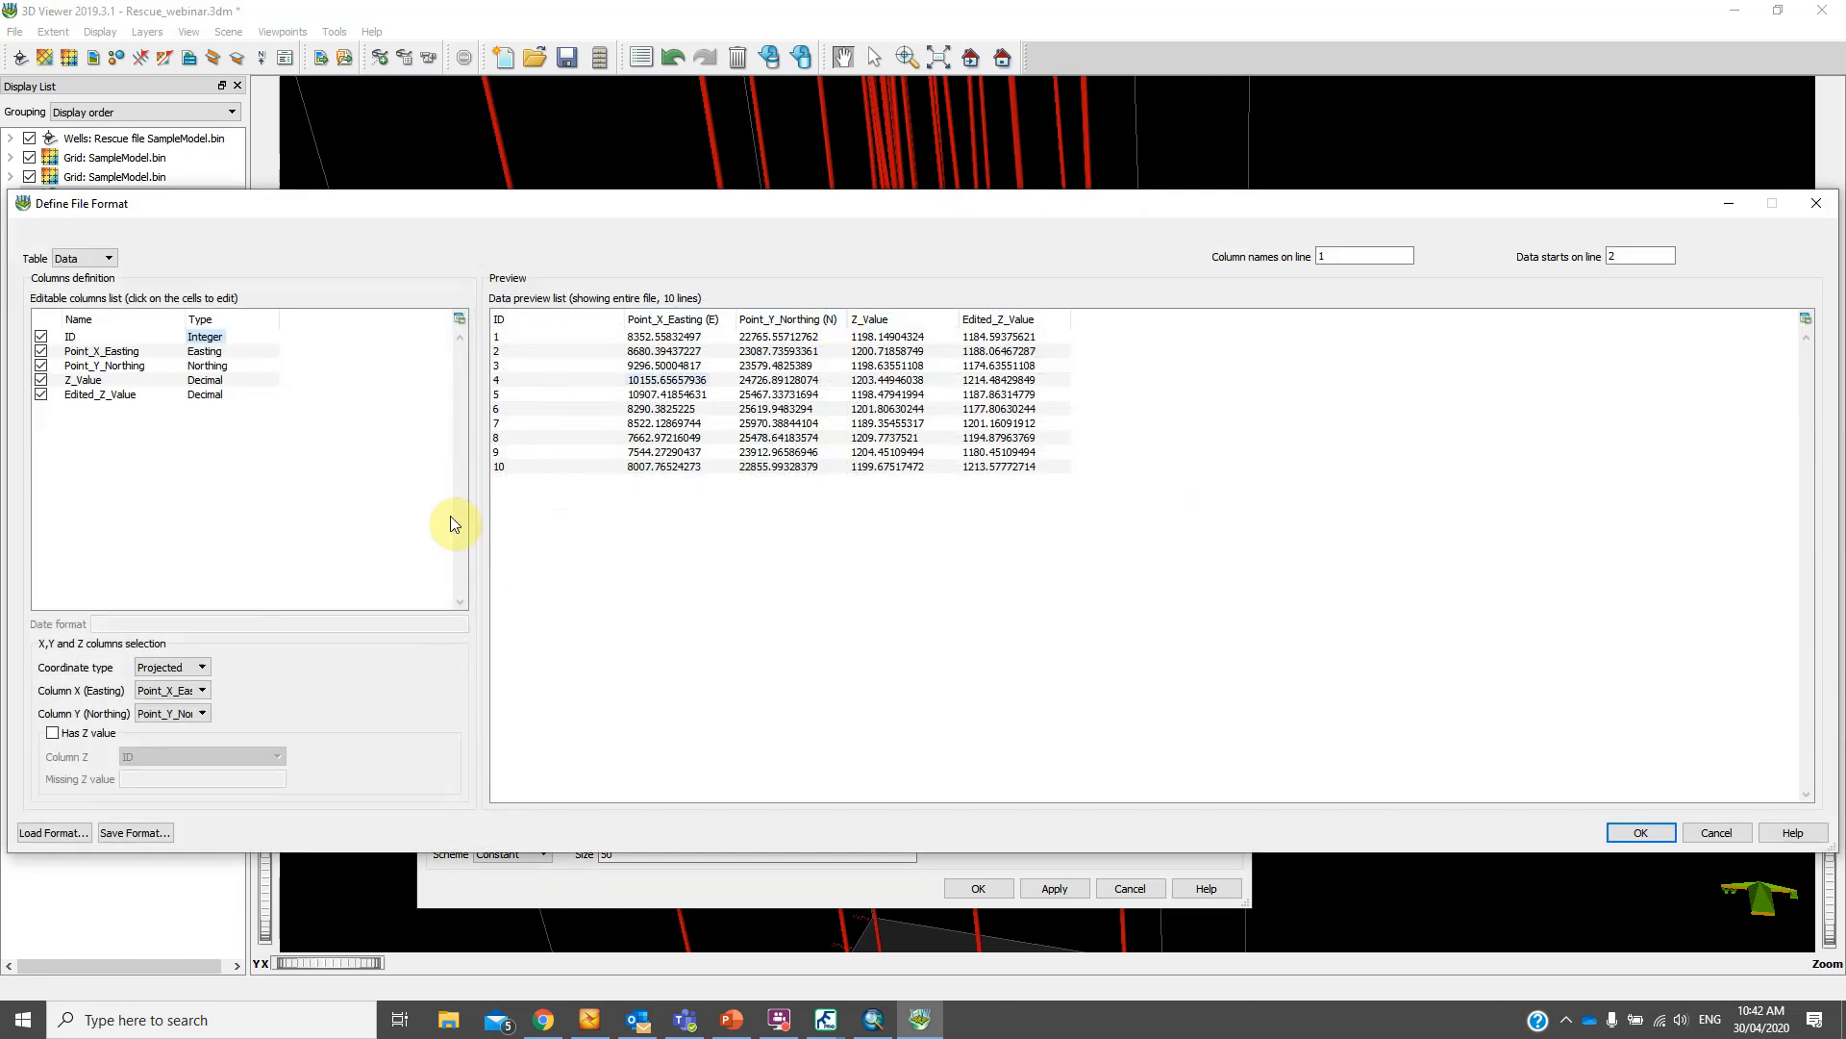
pyautogui.click(67, 734)
pyautogui.click(192, 760)
pyautogui.click(191, 796)
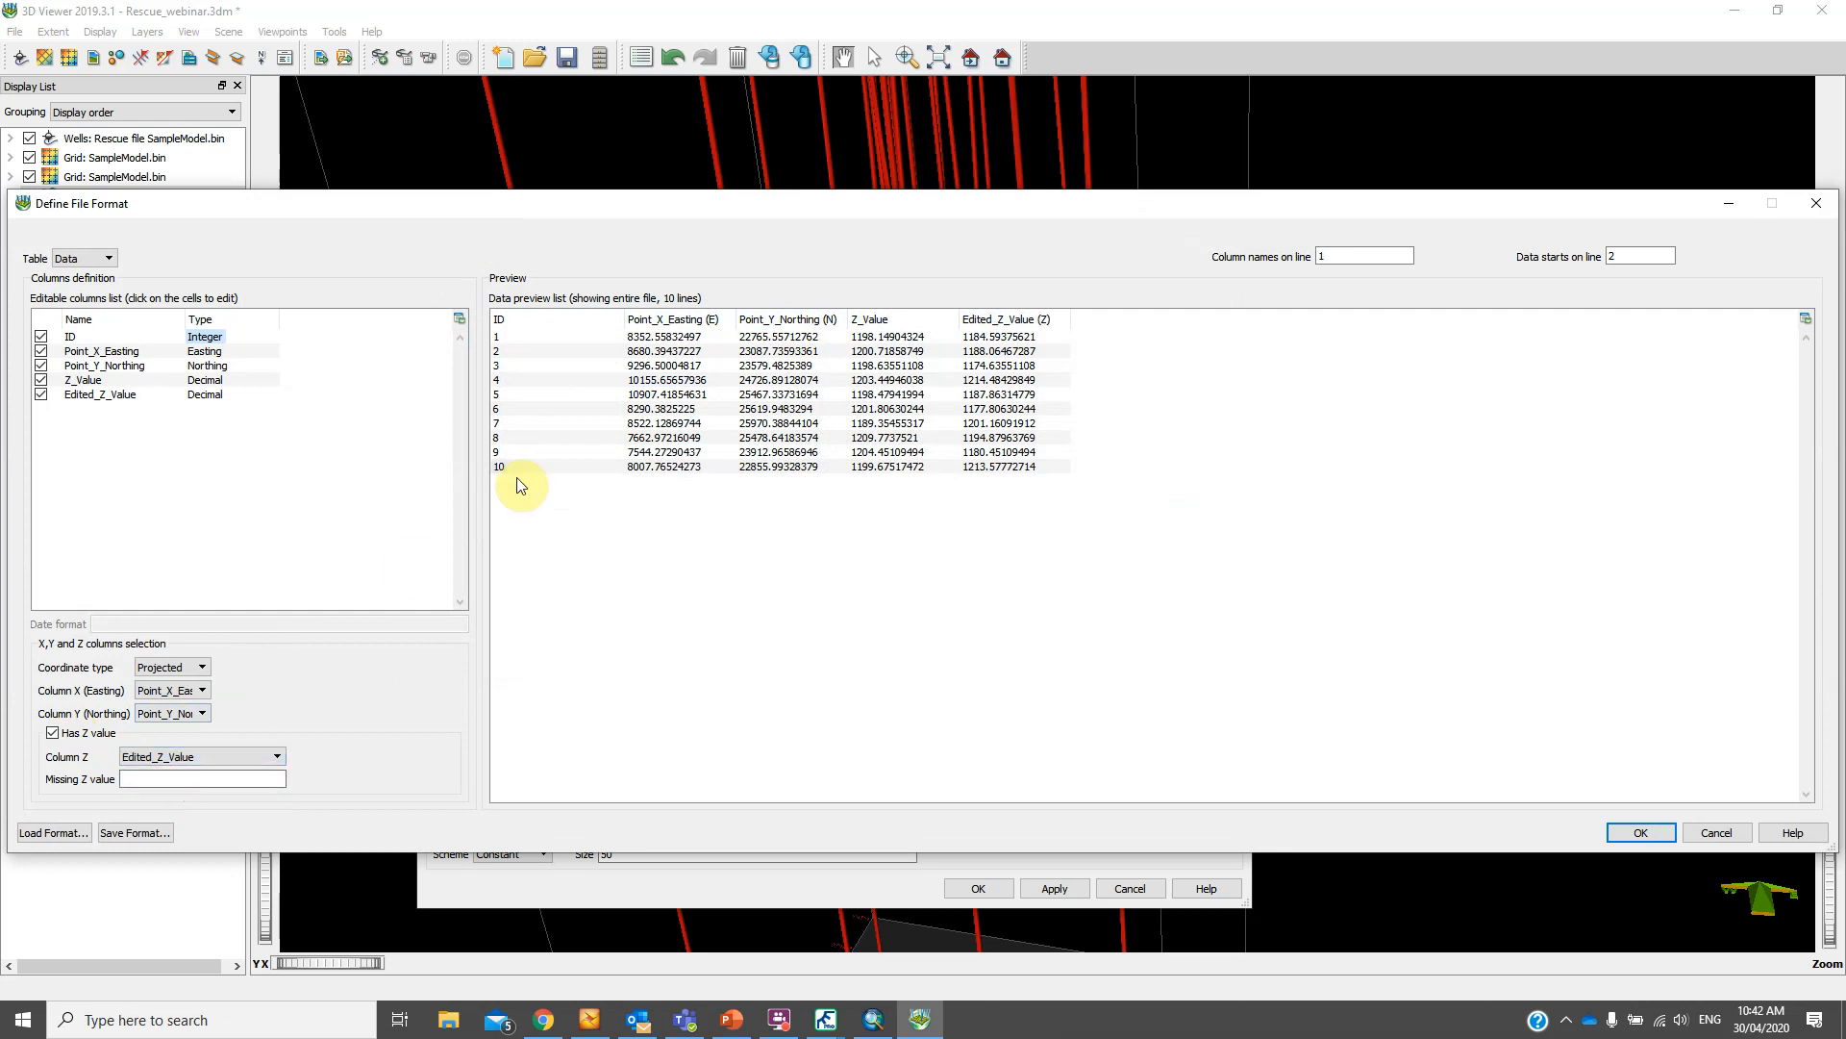
pyautogui.click(1642, 832)
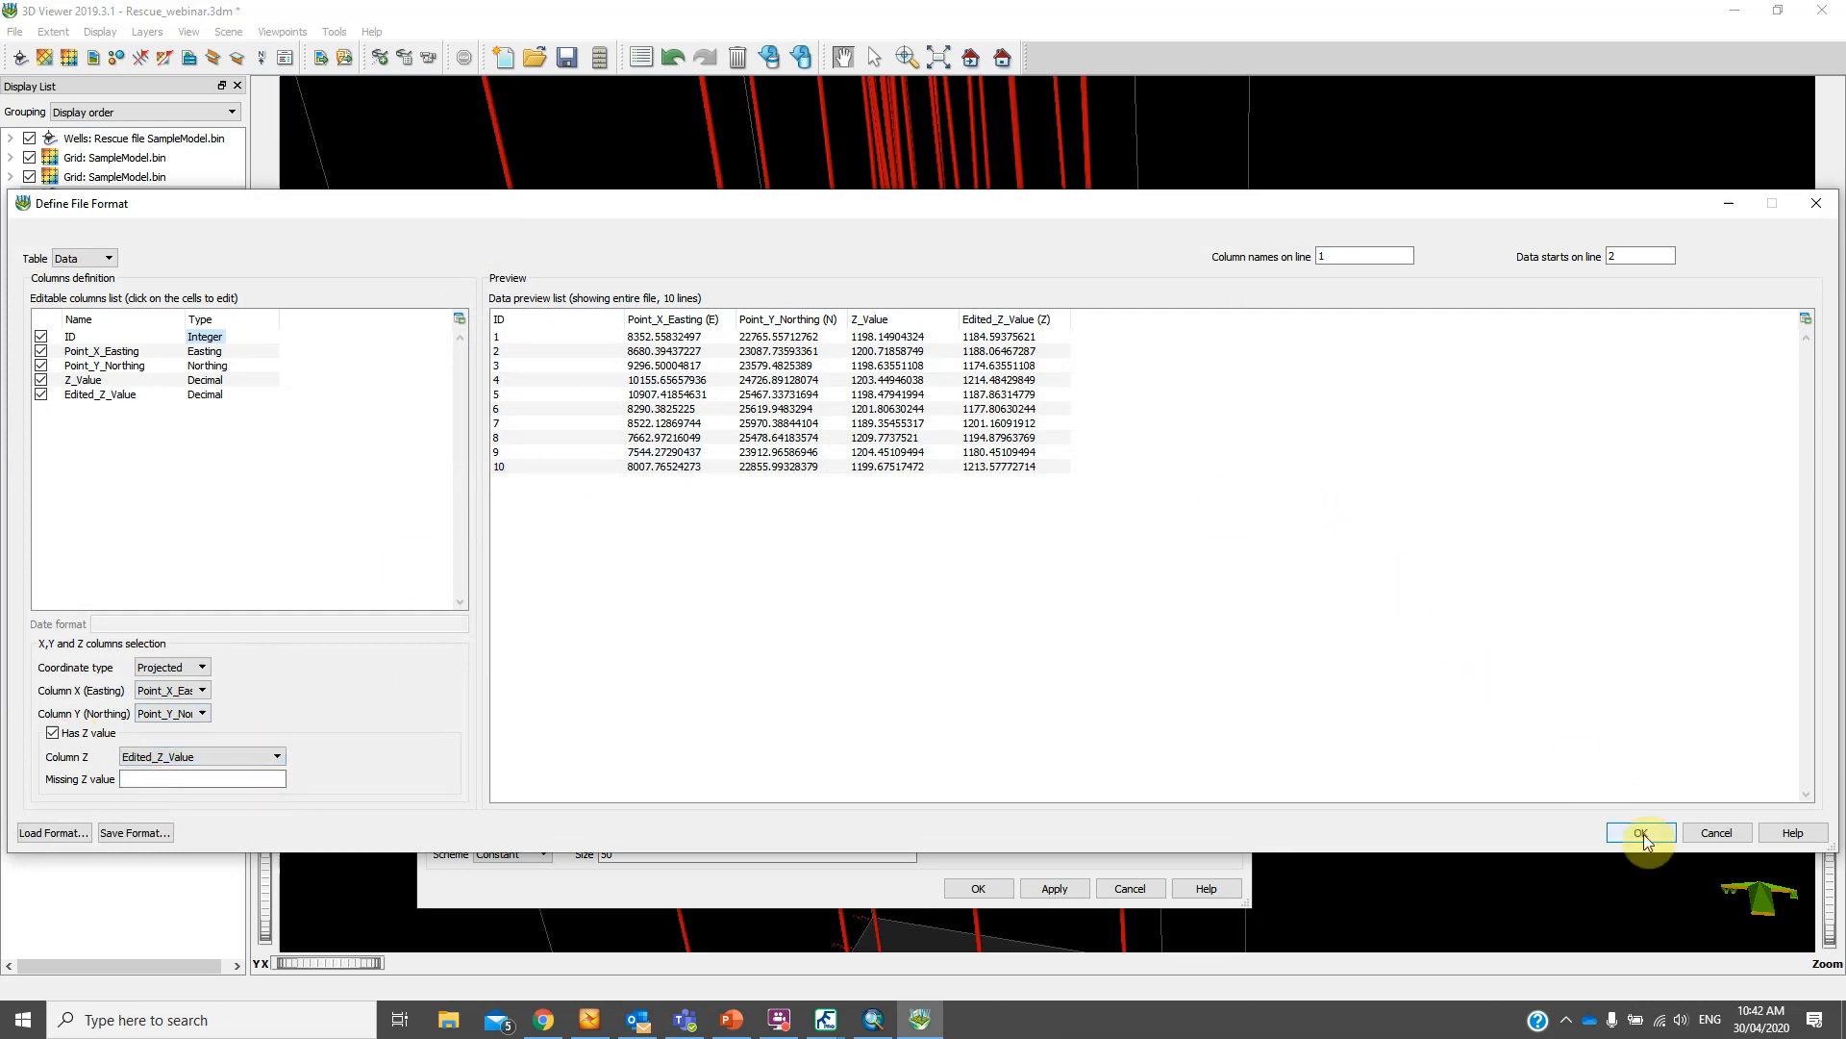
pyautogui.click(978, 889)
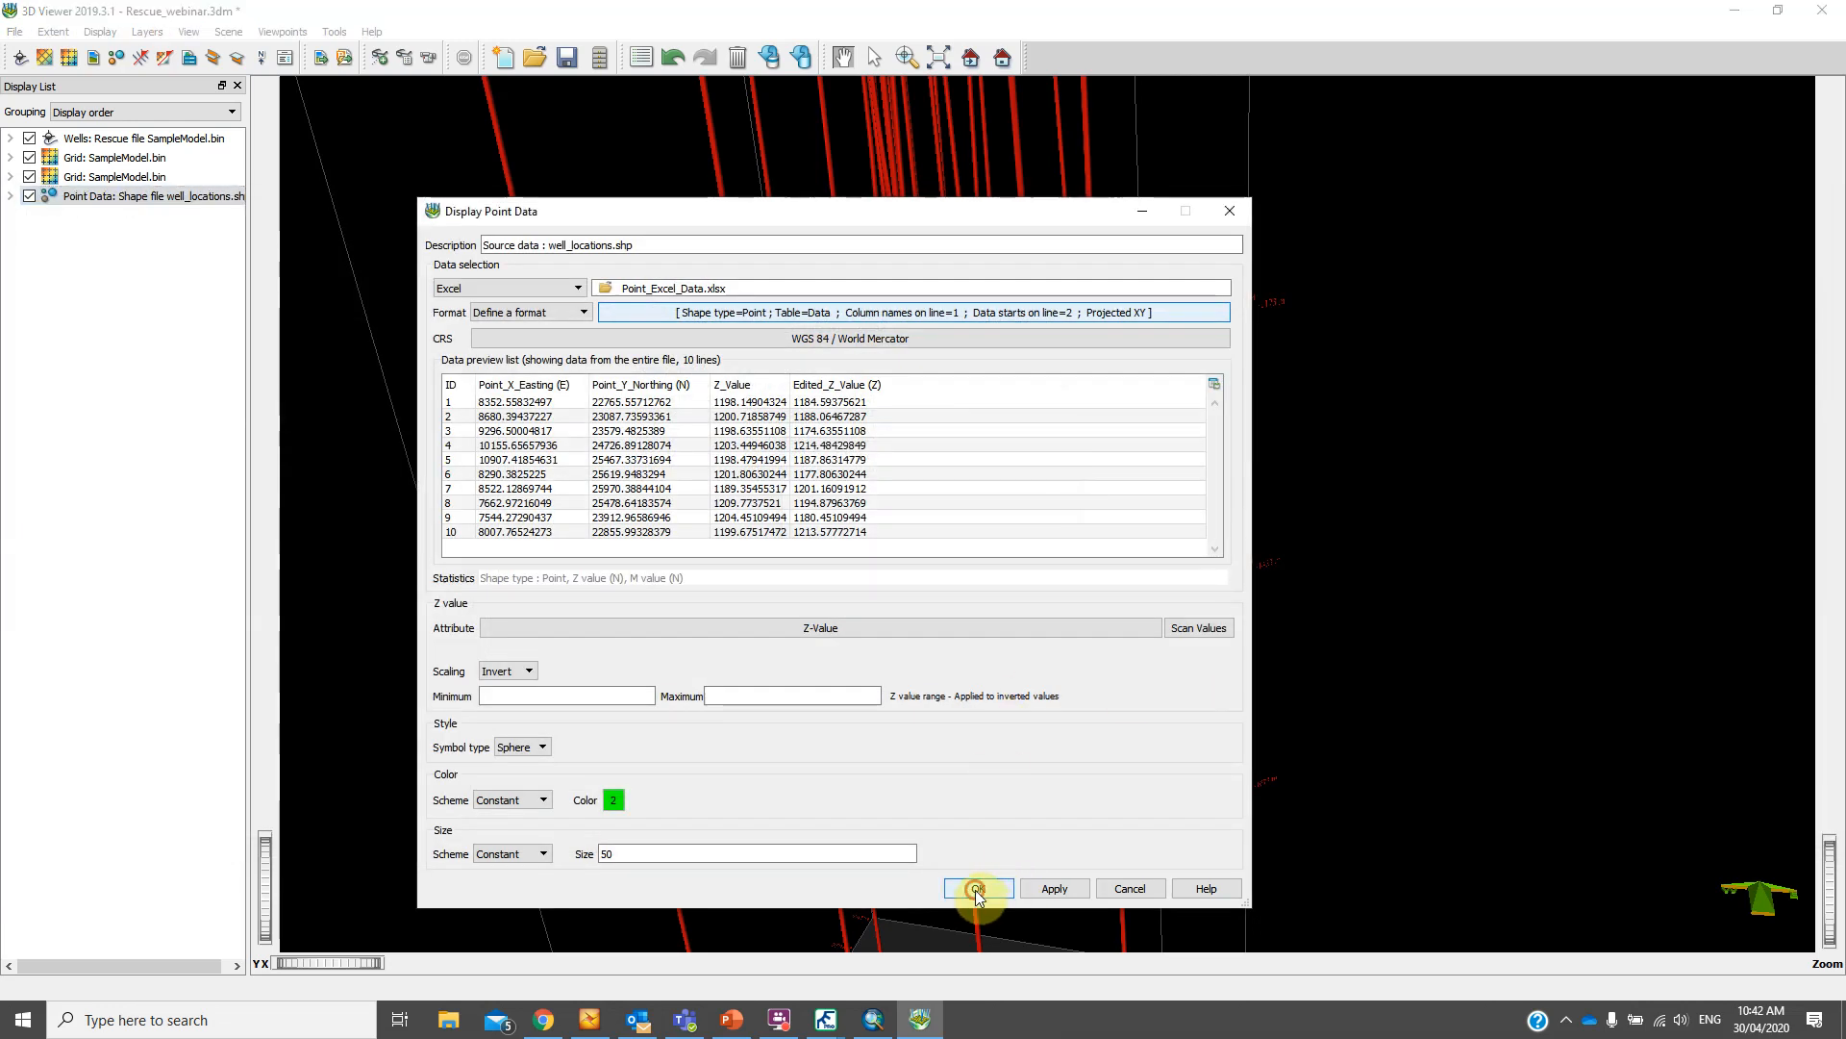
pyautogui.moveTo(899, 436); pyautogui.dragTo(919, 400)
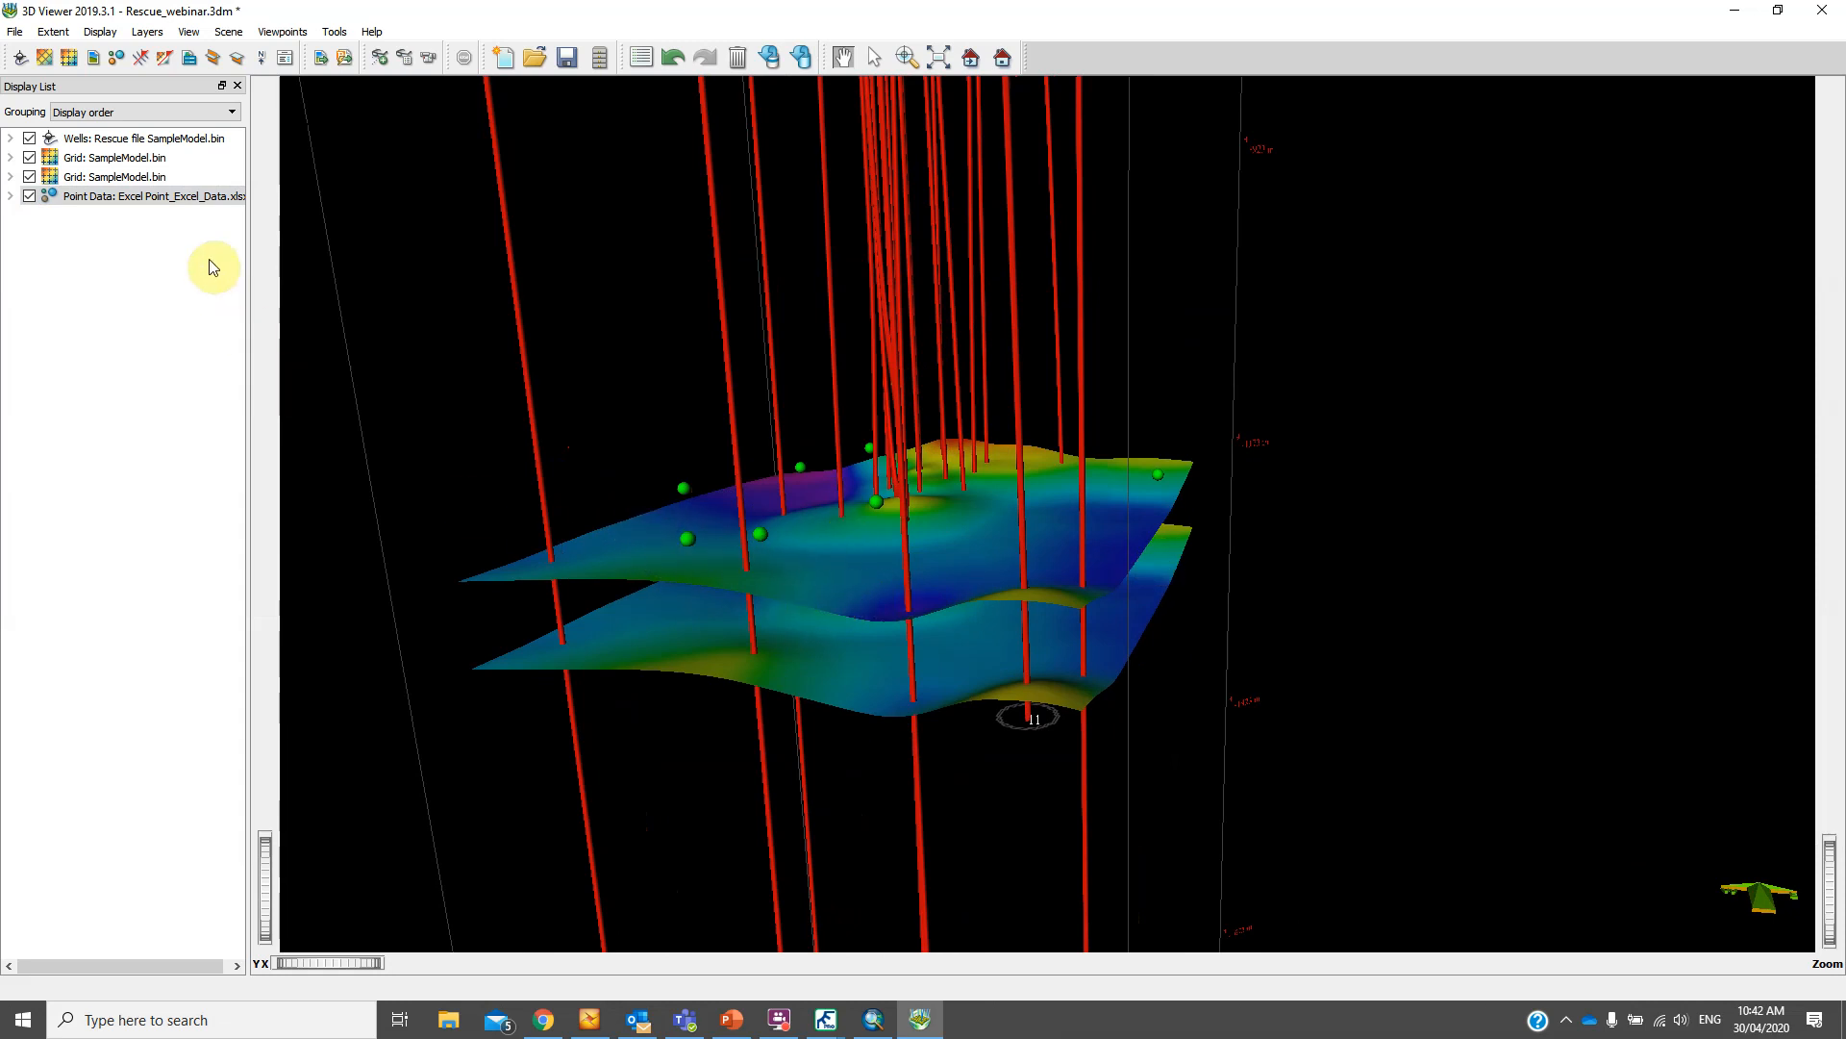
# Add a grid display of the Petrosys Grid File top_1_1_tied.gri to the 3D scene
pyautogui.click(69, 60)
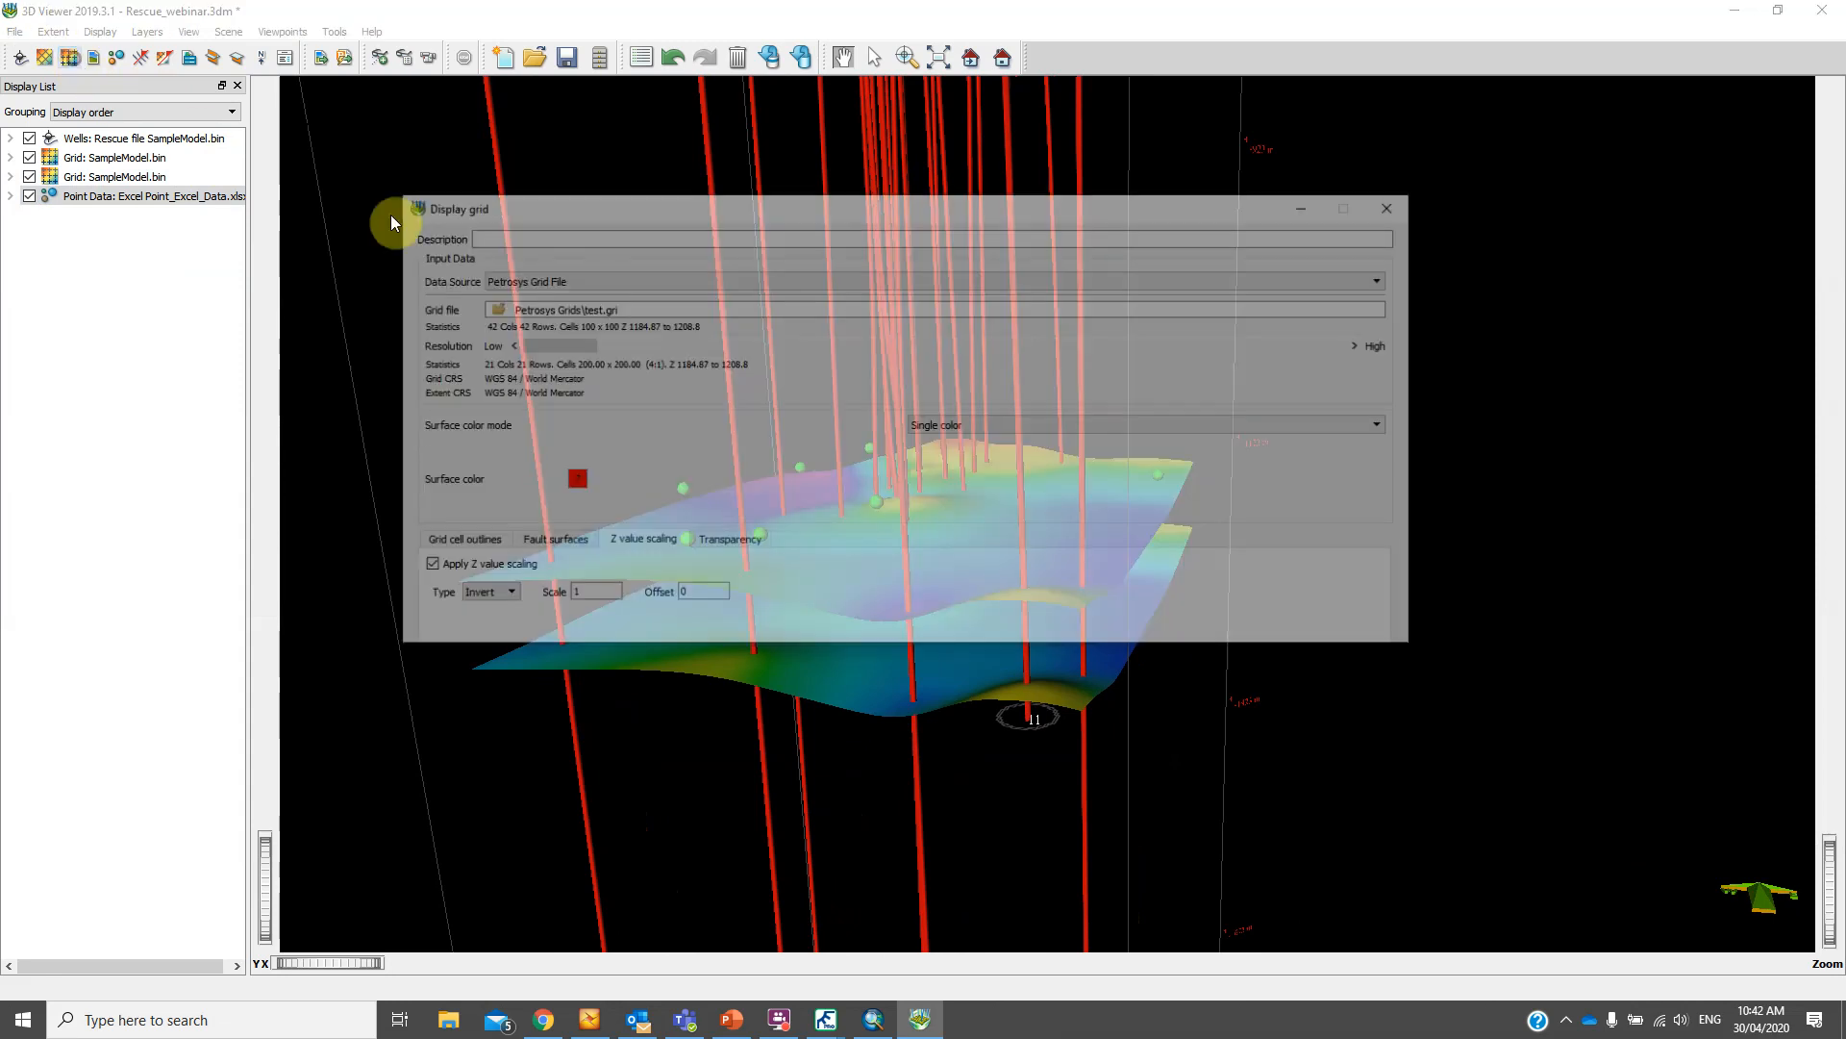
pyautogui.click(491, 308)
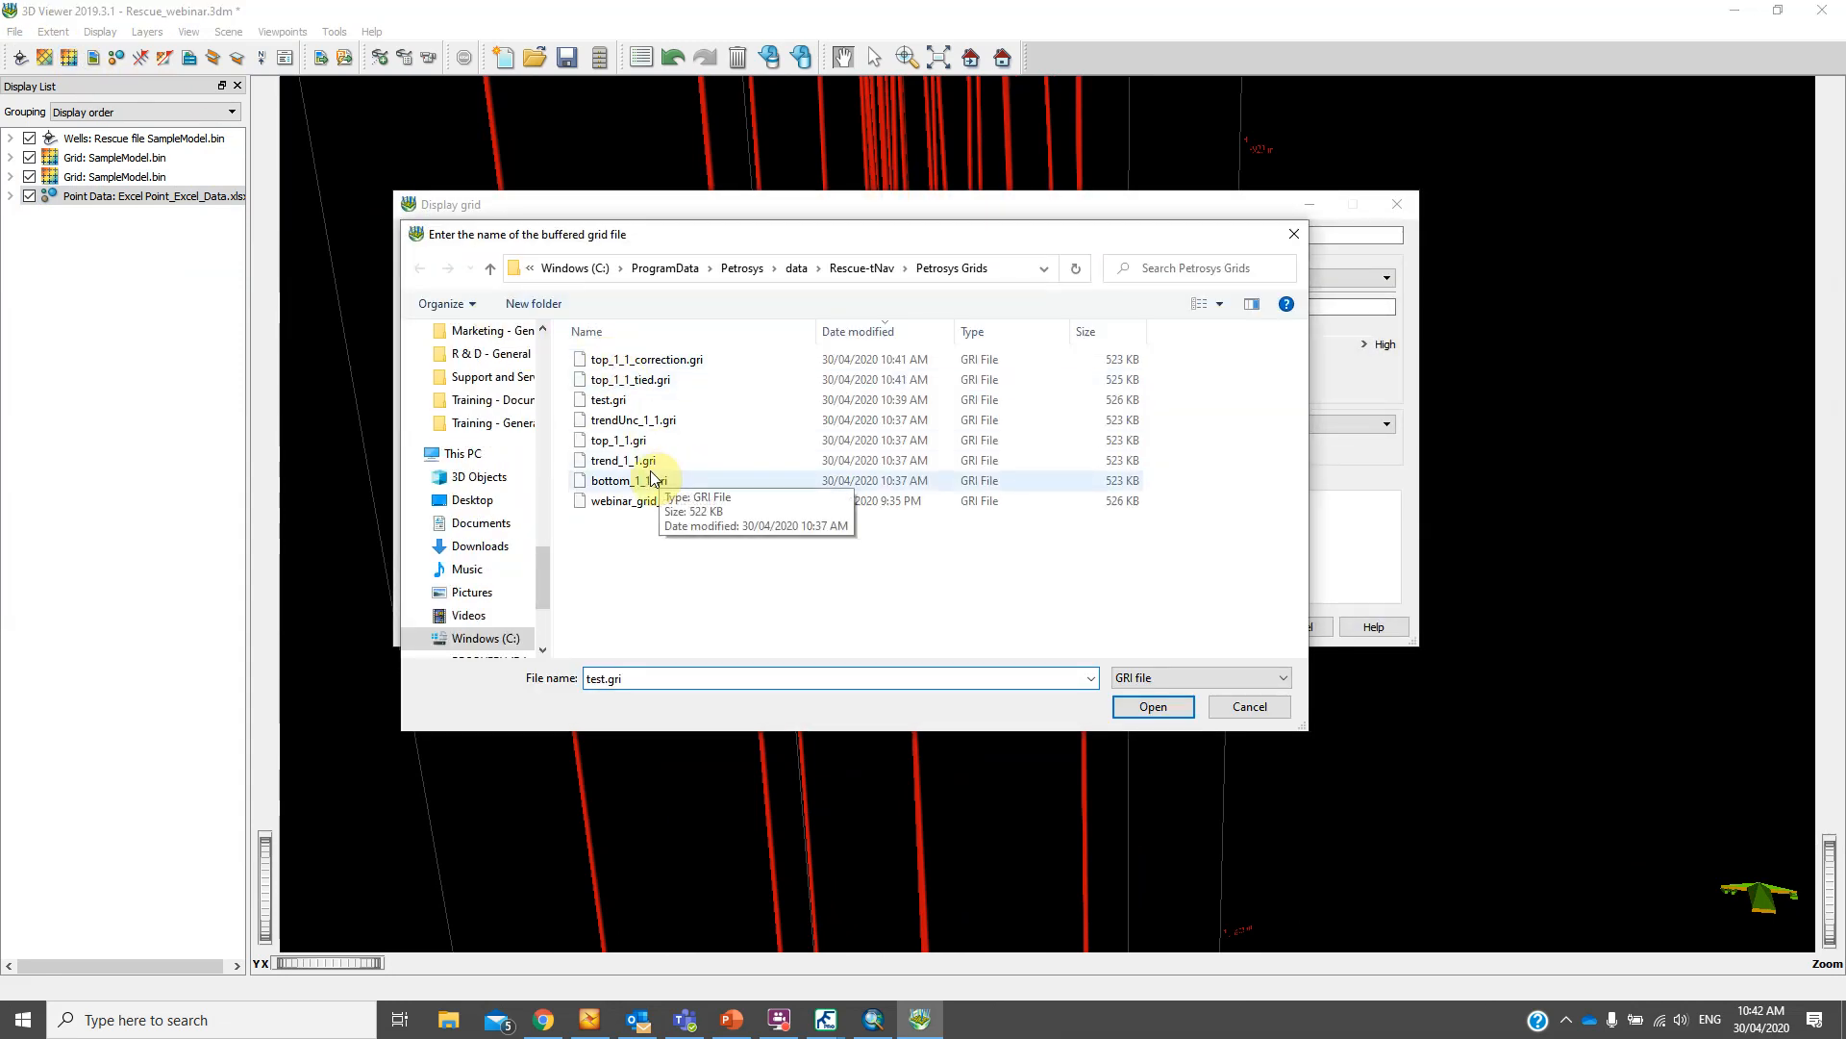
pyautogui.doubleClick(648, 380)
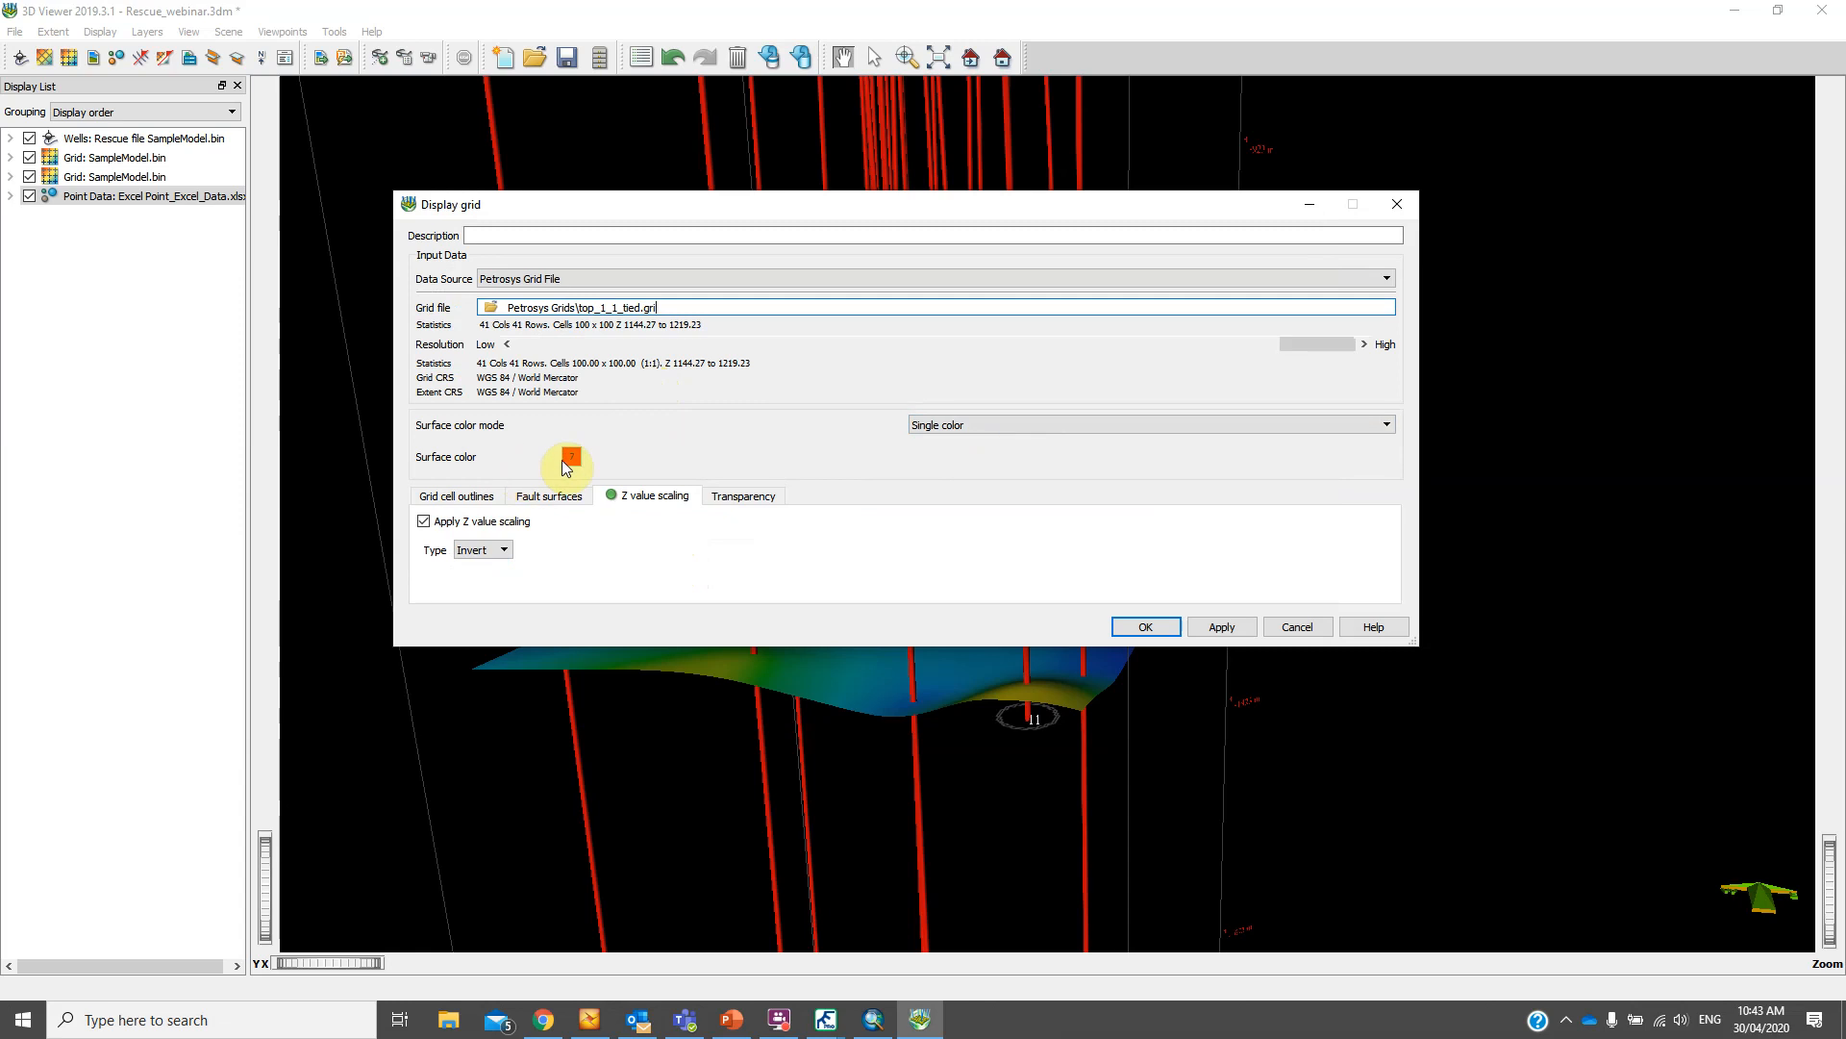
pyautogui.click(1134, 632)
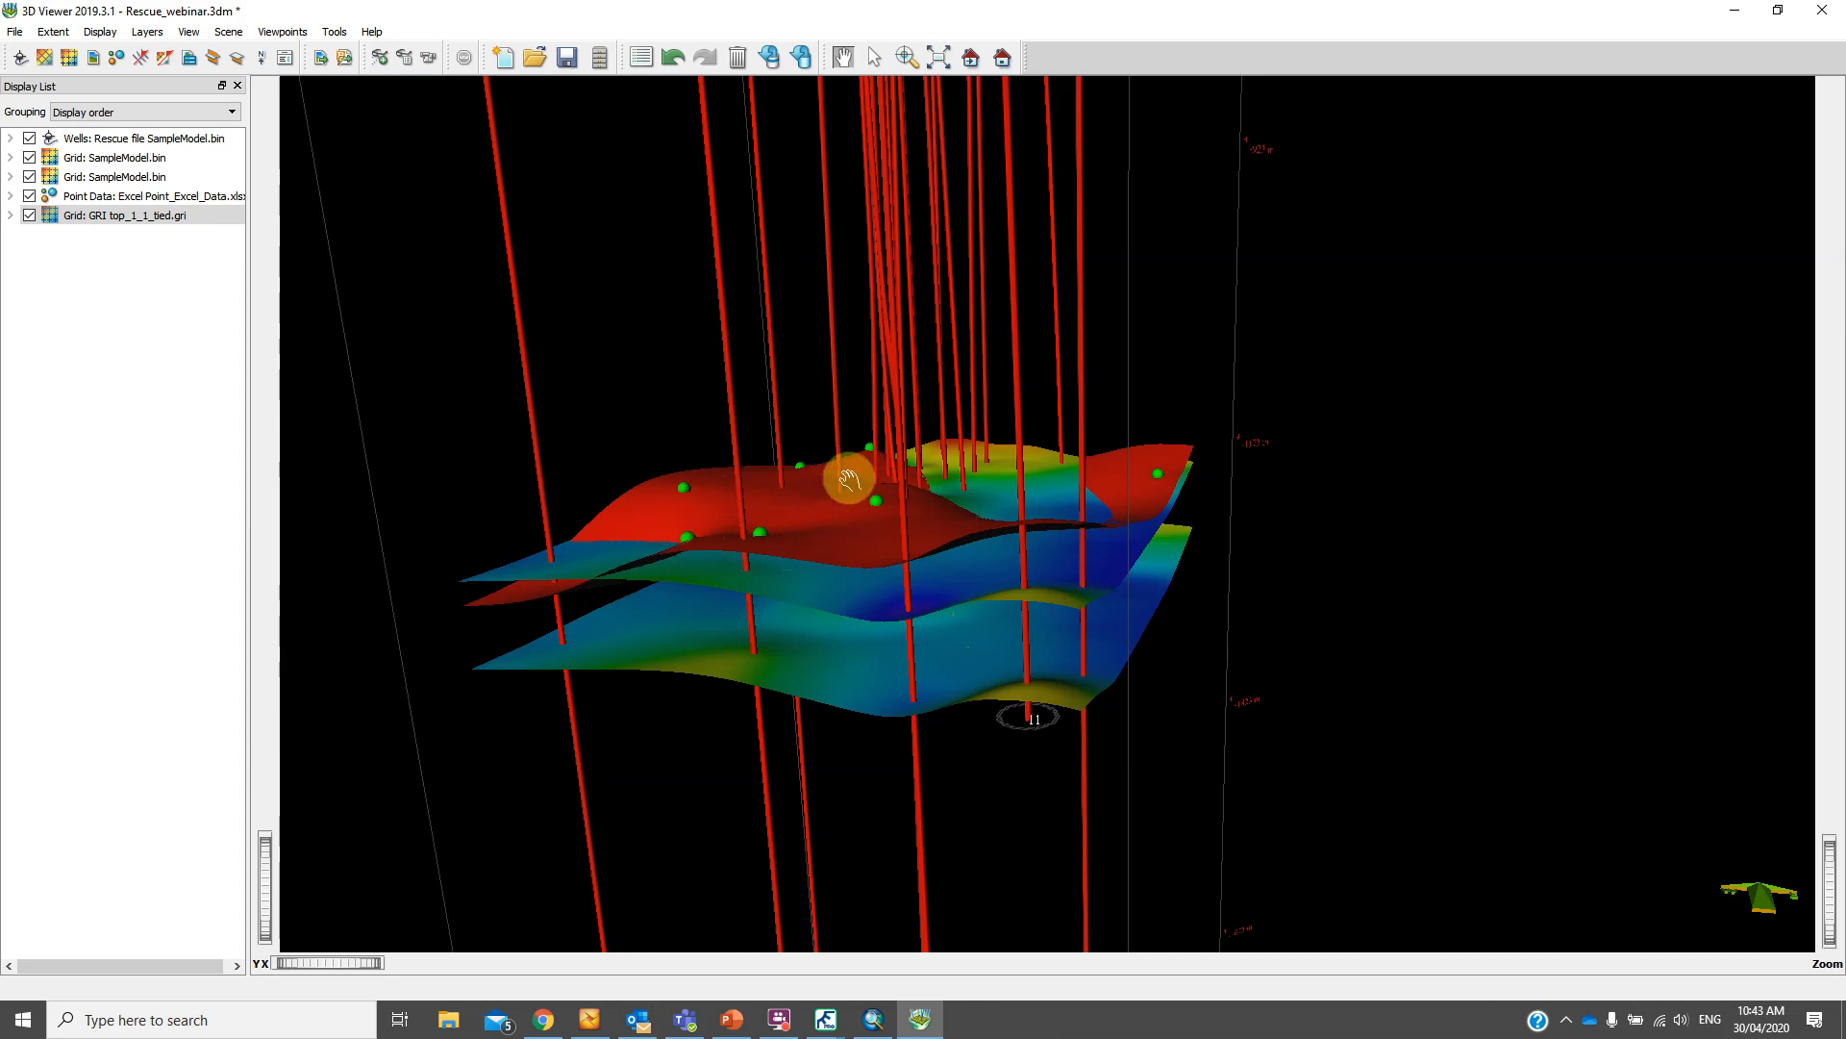
# Switch to the PowerPoint presentation and start the slide show from closing slide 8
pyautogui.click(730, 1021)
pyautogui.click(225, 845)
pyautogui.scroll(-1, 231, 779)
pyautogui.click(165, 845)
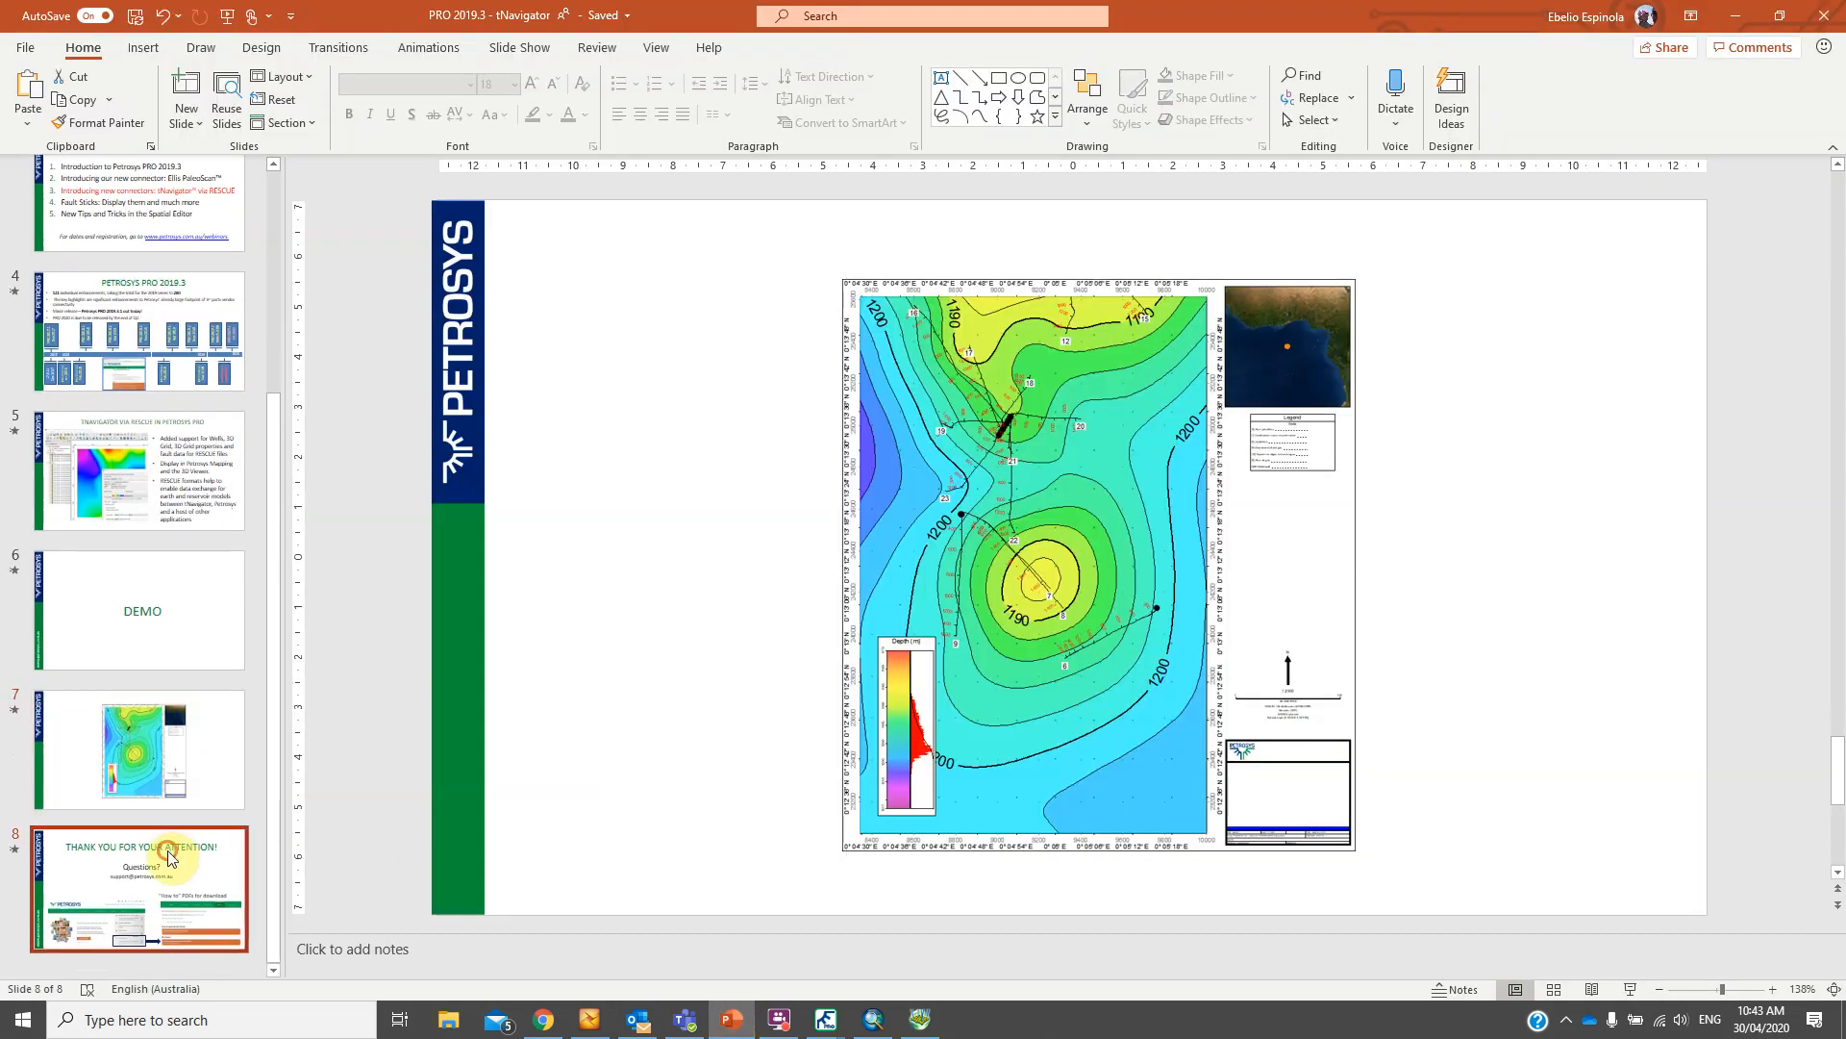
pyautogui.click(1628, 990)
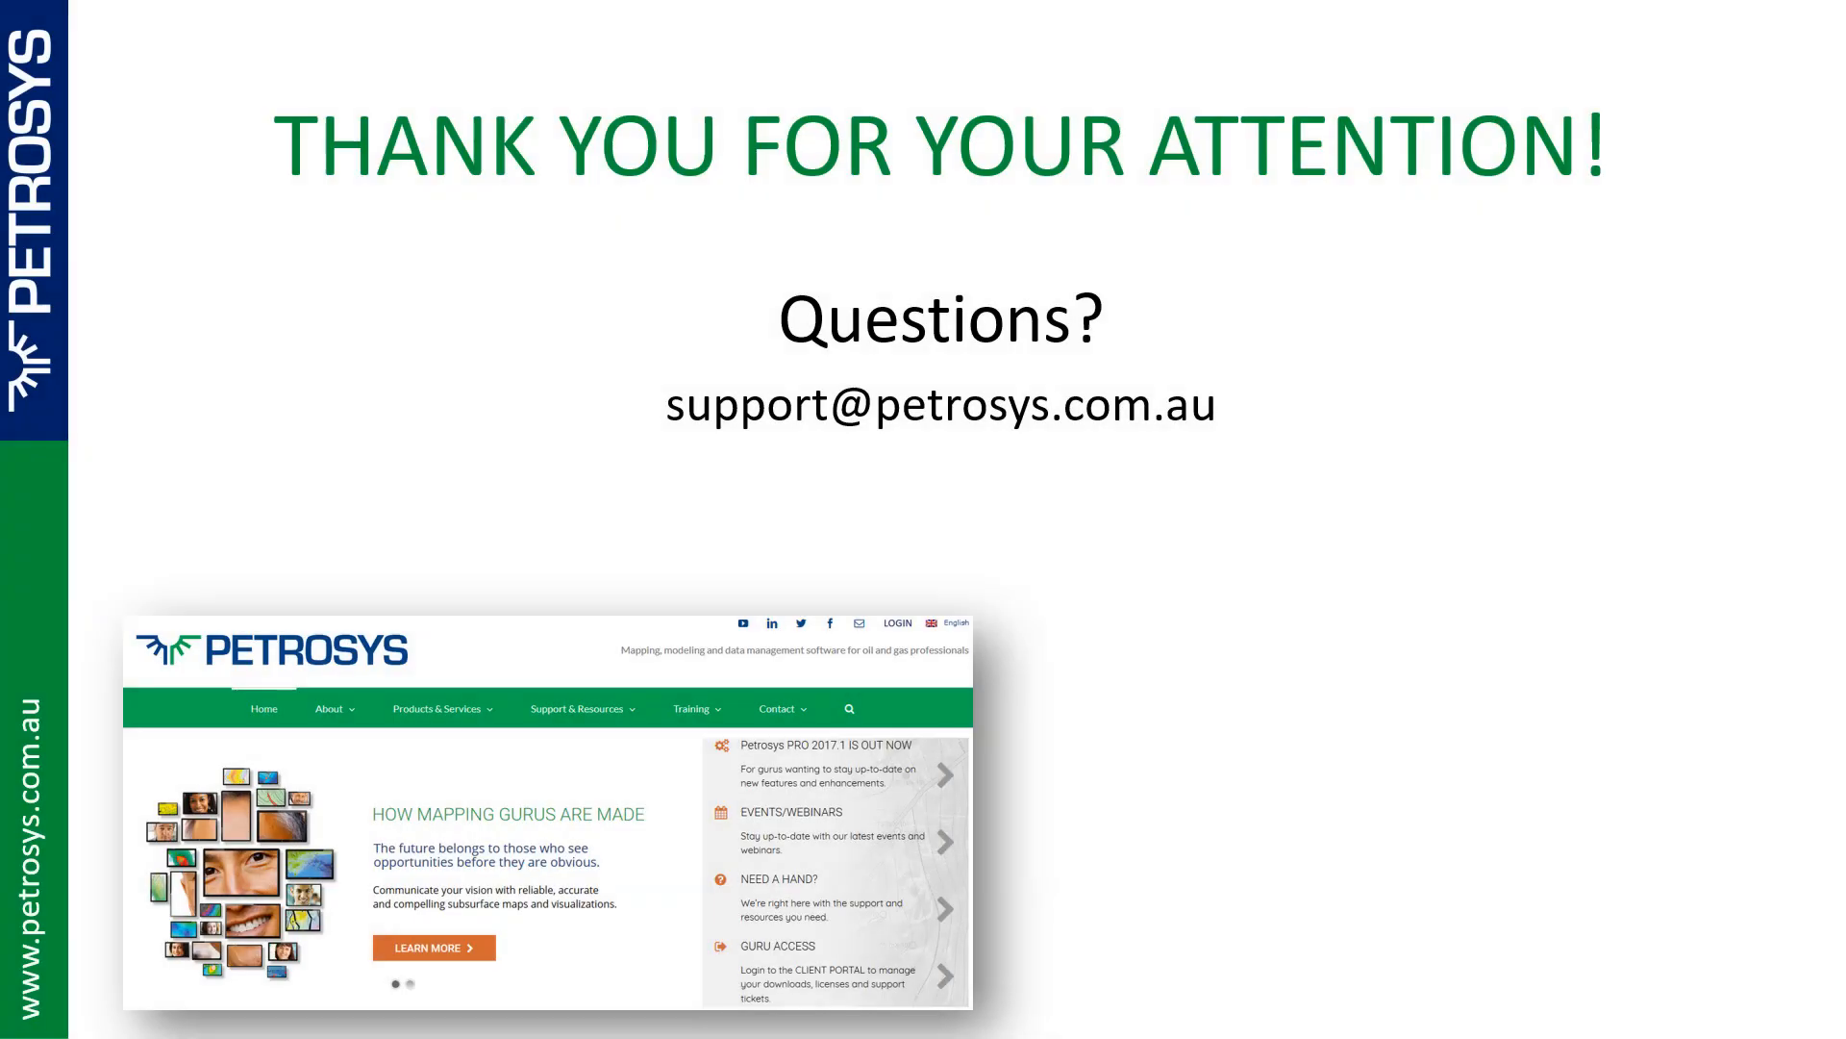